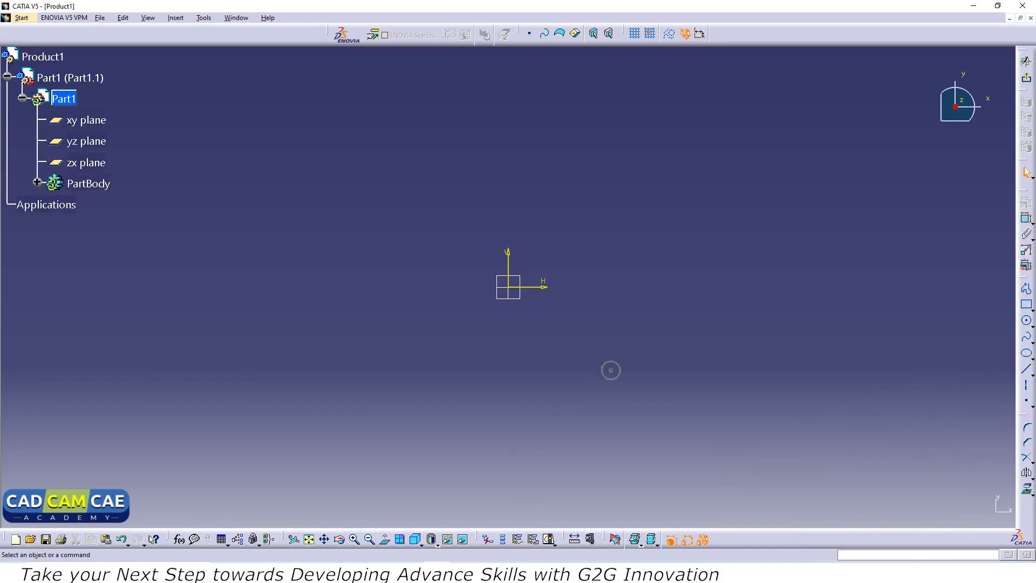
# Consult the body drawing in 2_Butterfly Valve Assembly.pdf and sketch a circle about 91 mm in diameter centred on the origin in CATIA.
pyautogui.click(408, 569)
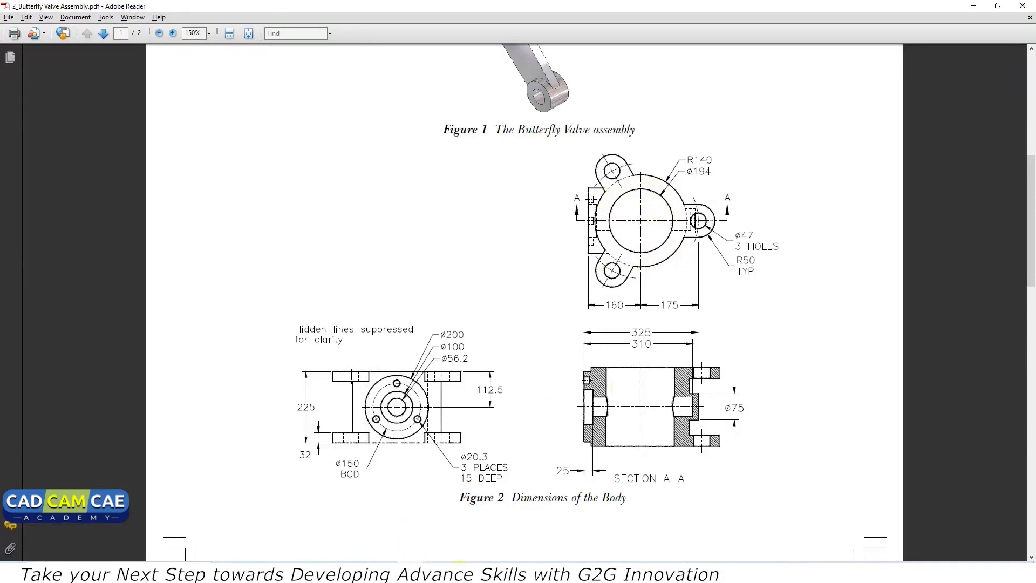
pyautogui.hotkey('alt', 'Tab')
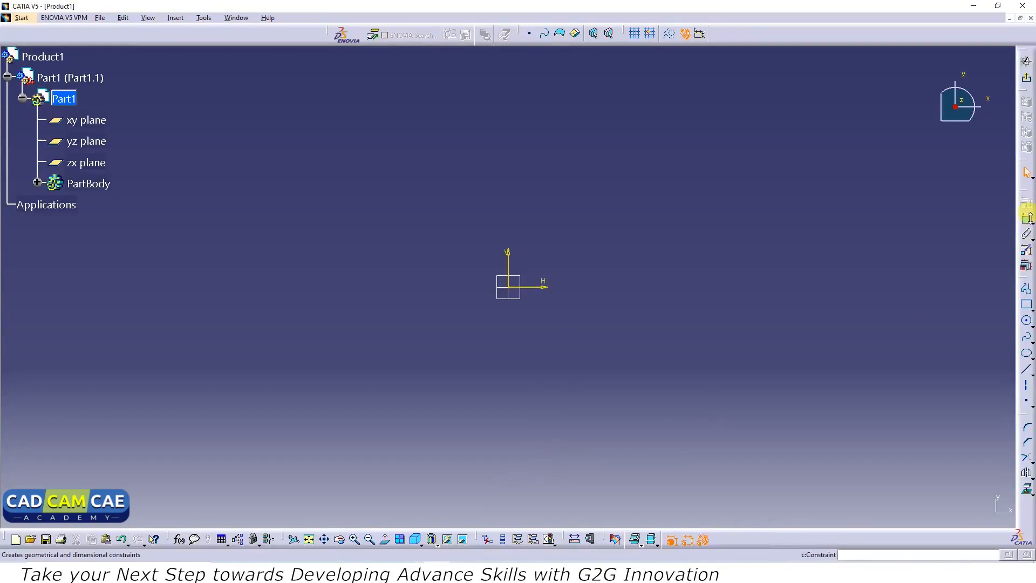
pyautogui.click(507, 285)
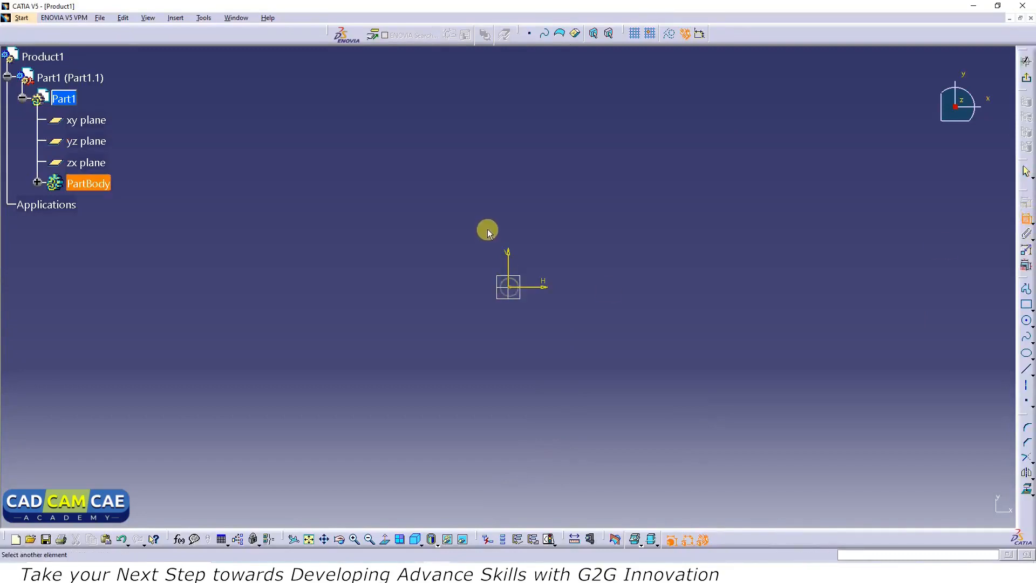
pyautogui.click(1027, 221)
pyautogui.click(1026, 321)
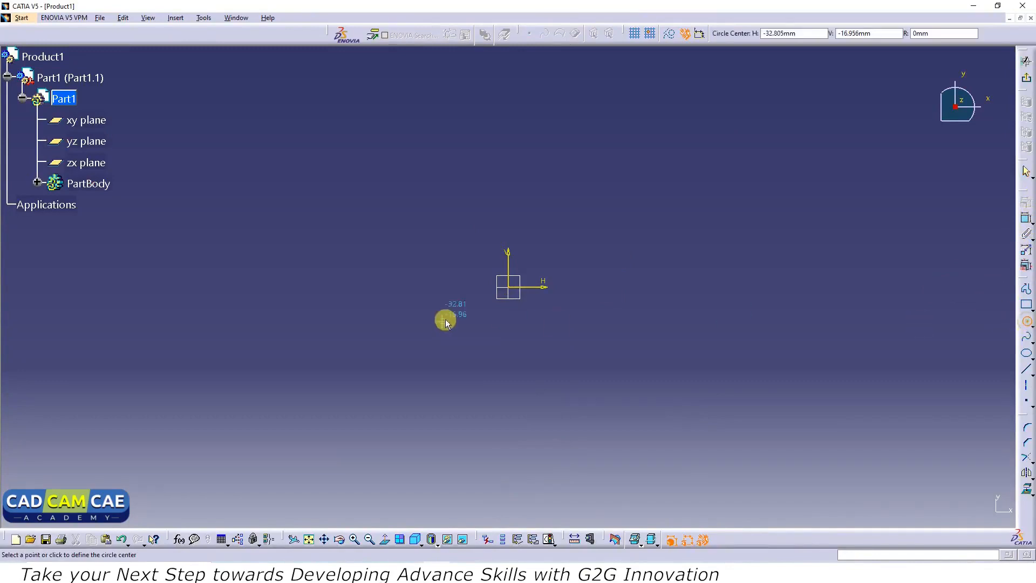
pyautogui.click(509, 287)
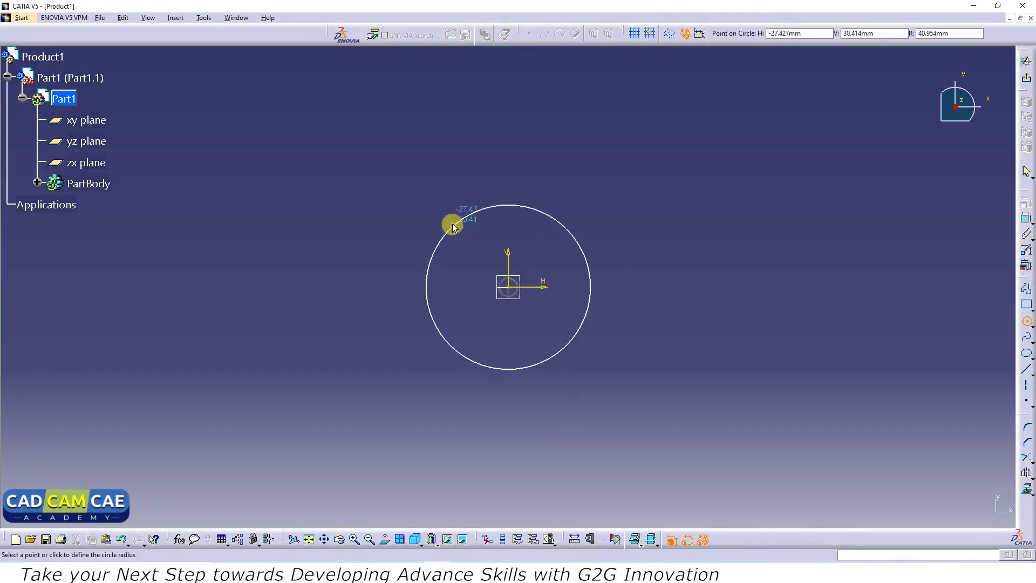
pyautogui.click(448, 217)
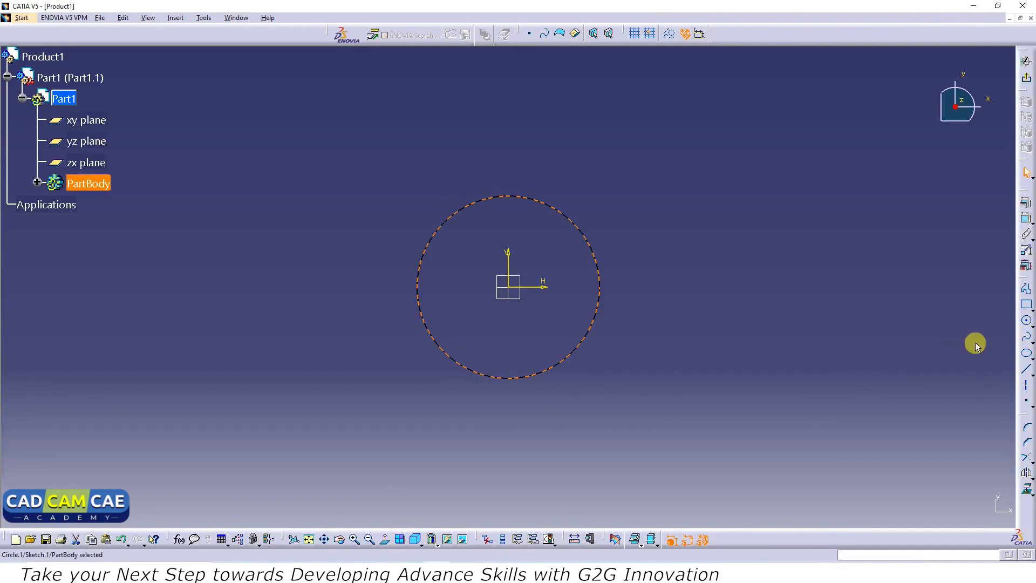
# Check the bore size in the PDF drawing and constrain the sketched circle's diameter to 194 mm.
pyautogui.hotkey('alt', 'Tab')
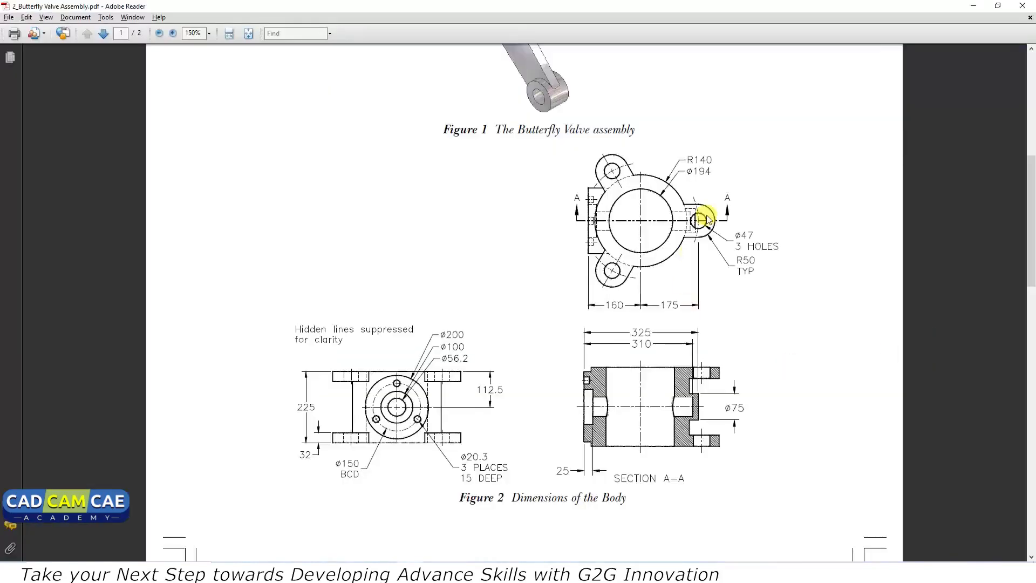
pyautogui.hotkey('alt', 'Tab')
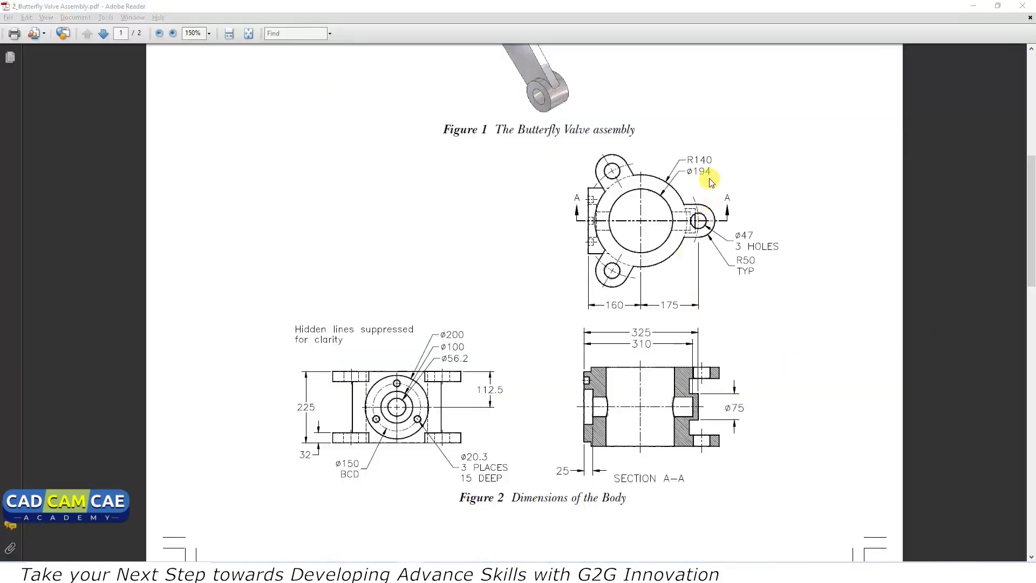
pyautogui.click(1026, 217)
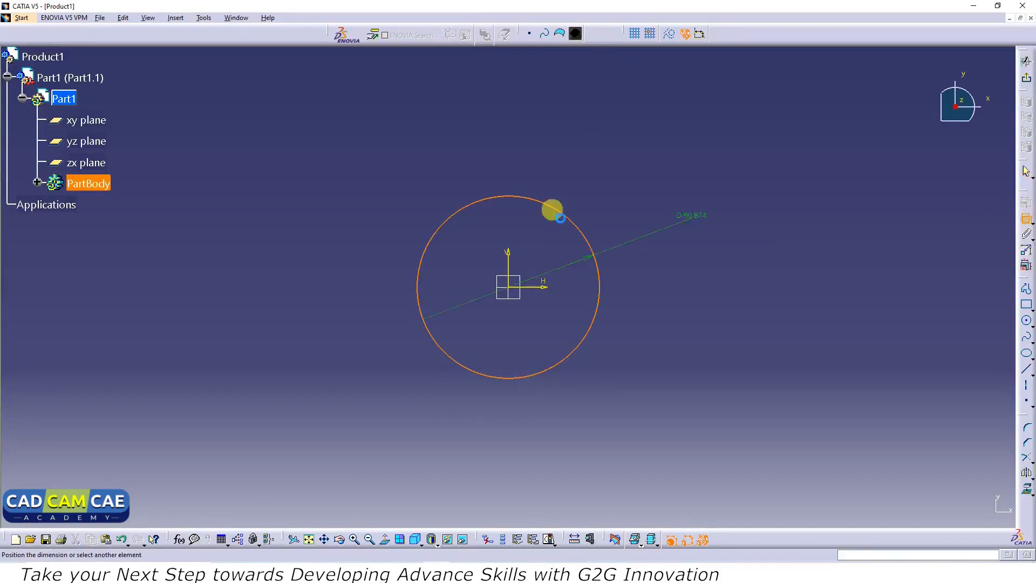
pyautogui.click(629, 201)
pyautogui.doubleClick(623, 201)
pyautogui.write('1')
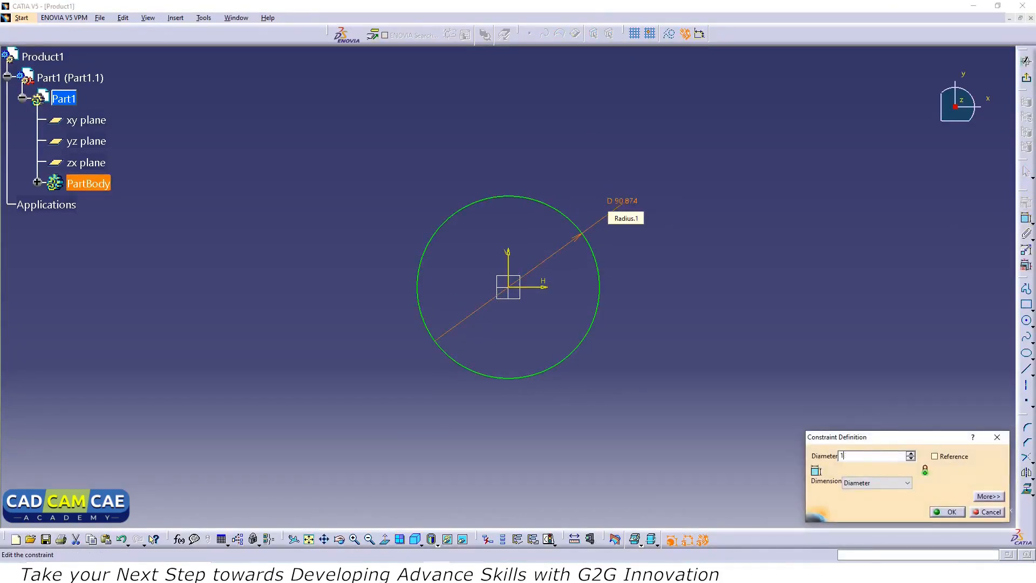
pyautogui.write('94')
pyautogui.press('Return')
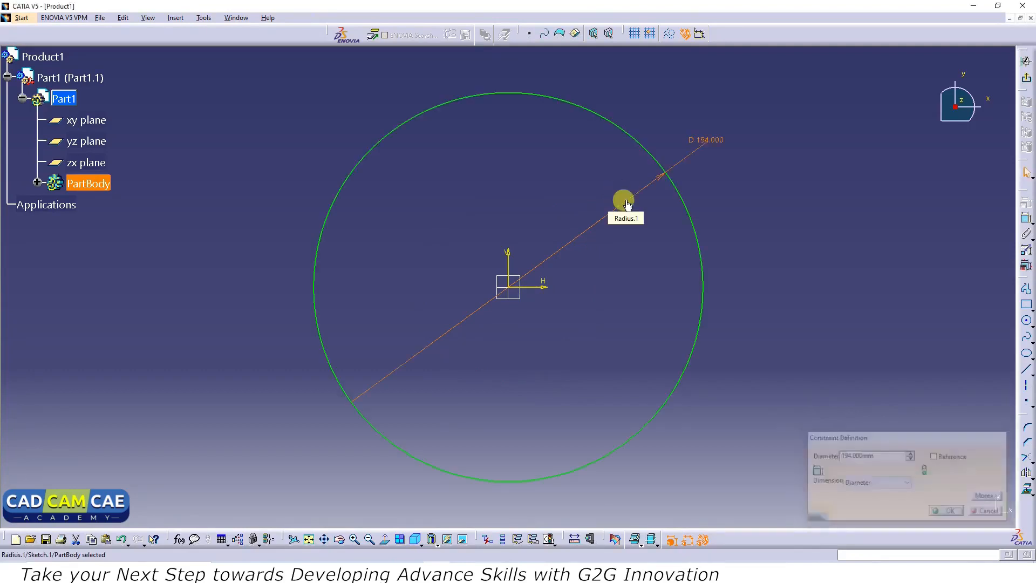
# Sketch a larger concentric circle about 319 mm in diameter around the 194 mm circle.
pyautogui.moveTo(791, 228); pyautogui.dragTo(787, 278, button='middle')
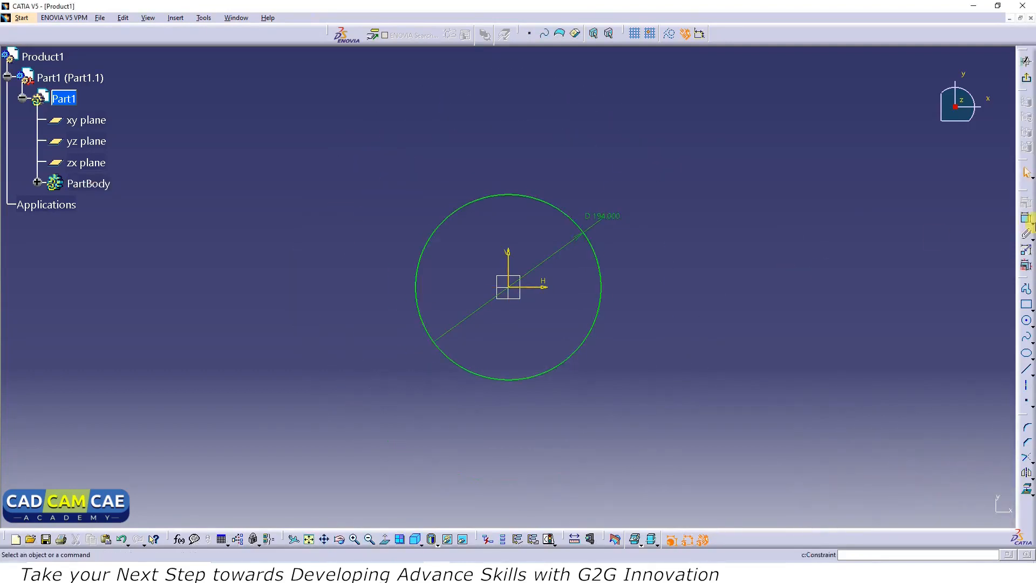
pyautogui.click(1026, 320)
pyautogui.click(513, 288)
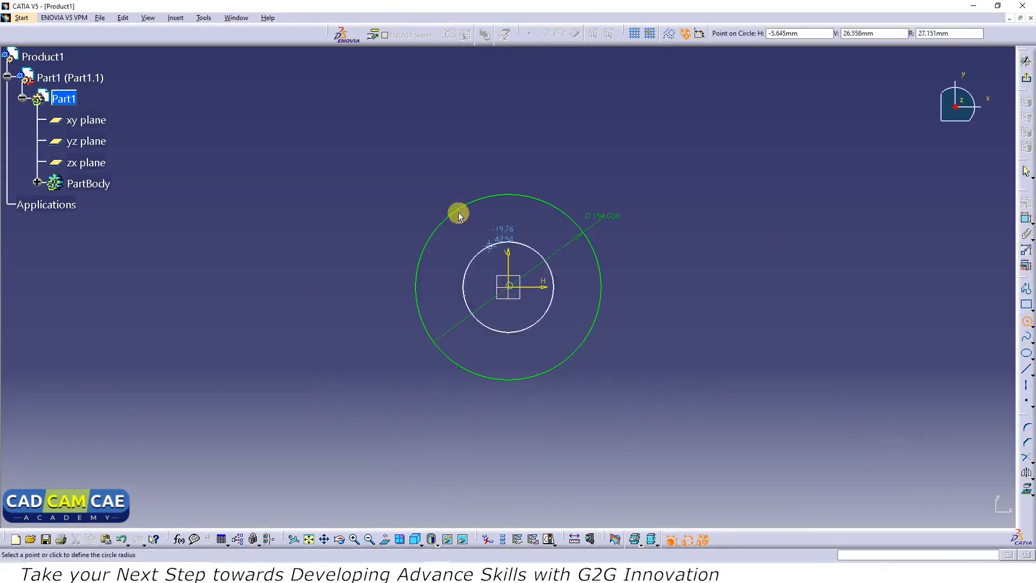
pyautogui.click(422, 163)
# Check the outer size in the PDF drawing and constrain the larger circle as a radius dimension of 140 mm.
pyautogui.hotkey('alt', 'Tab')
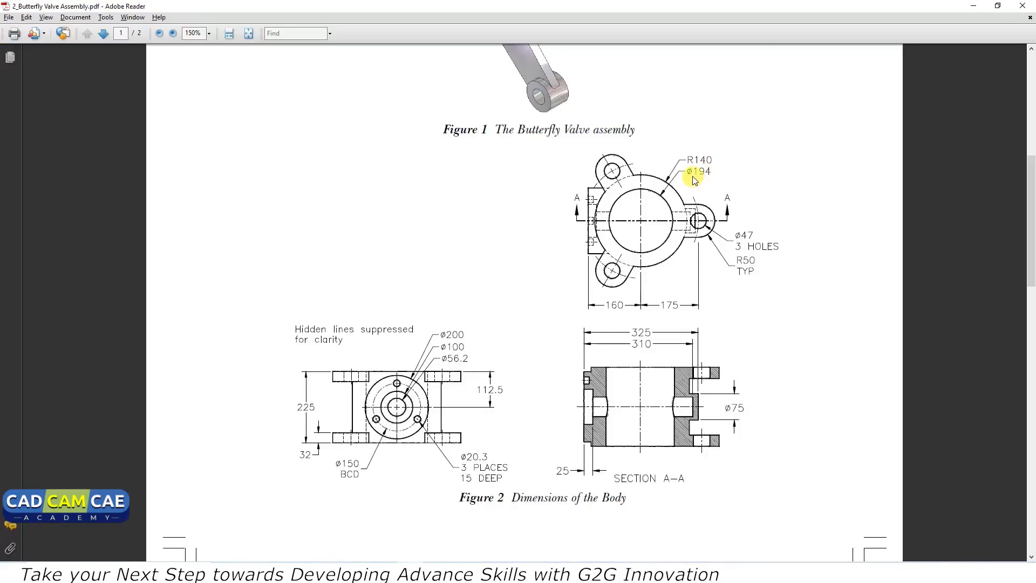
pyautogui.hotkey('alt', 'Tab')
pyautogui.click(764, 211)
pyautogui.click(653, 231)
pyautogui.click(1025, 219)
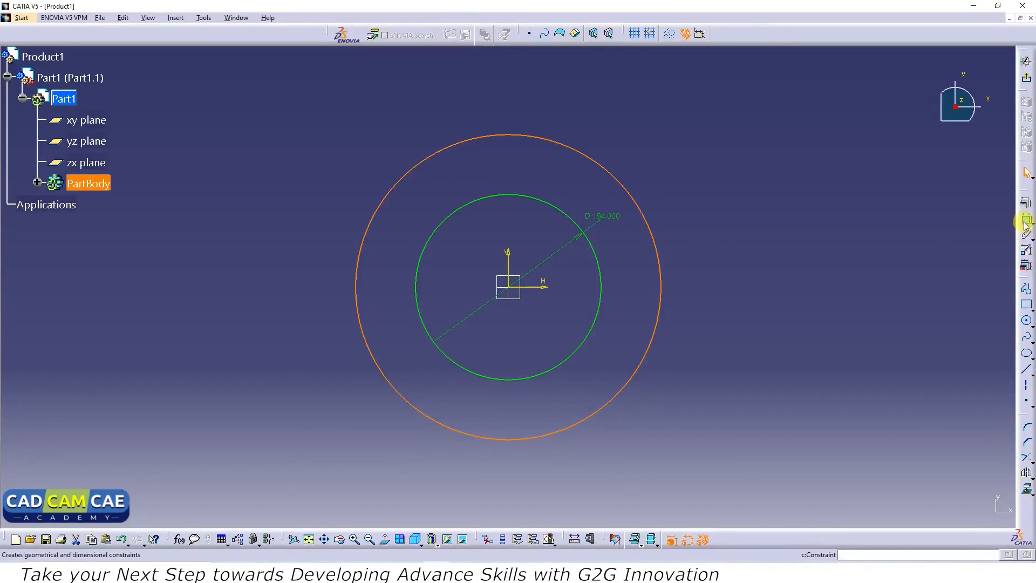
pyautogui.click(704, 177)
pyautogui.doubleClick(702, 174)
pyautogui.click(858, 482)
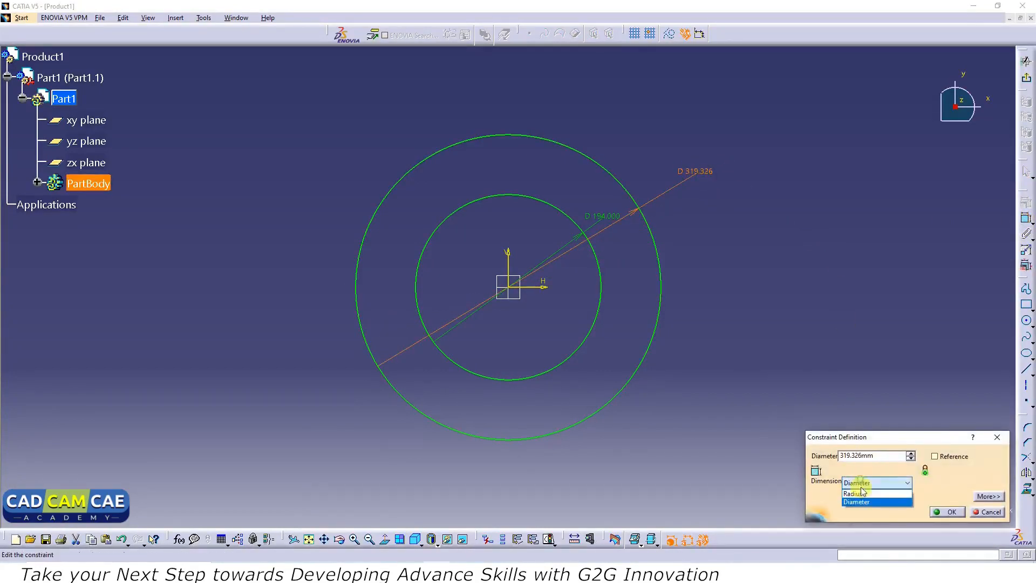
pyautogui.click(862, 492)
pyautogui.write('140')
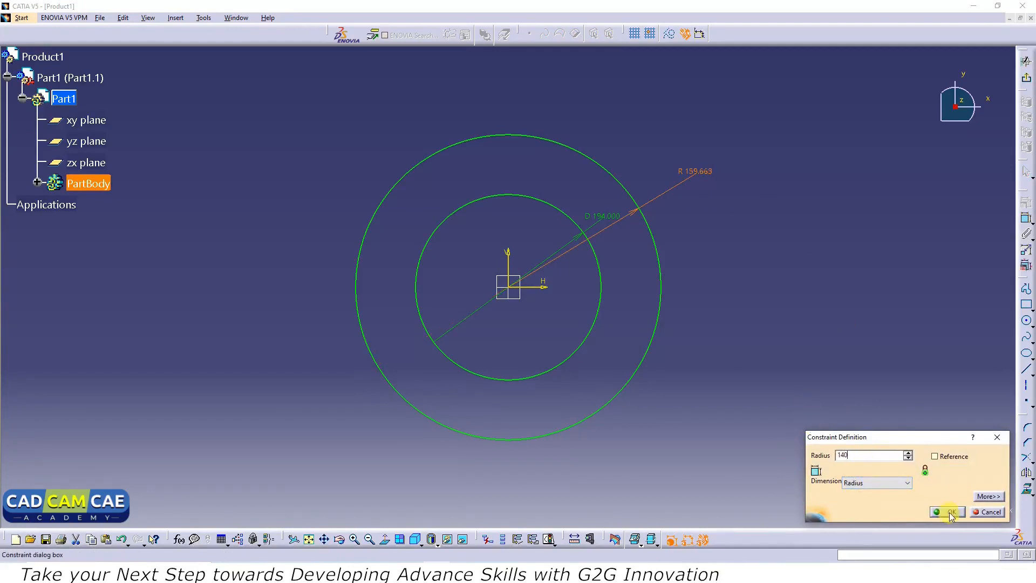
pyautogui.click(951, 512)
# Exit the sketch, check the body height in the PDF drawing, and pad the two-circle profile to a length of 225 mm.
pyautogui.moveTo(483, 292); pyautogui.dragTo(693, 354, button='middle')
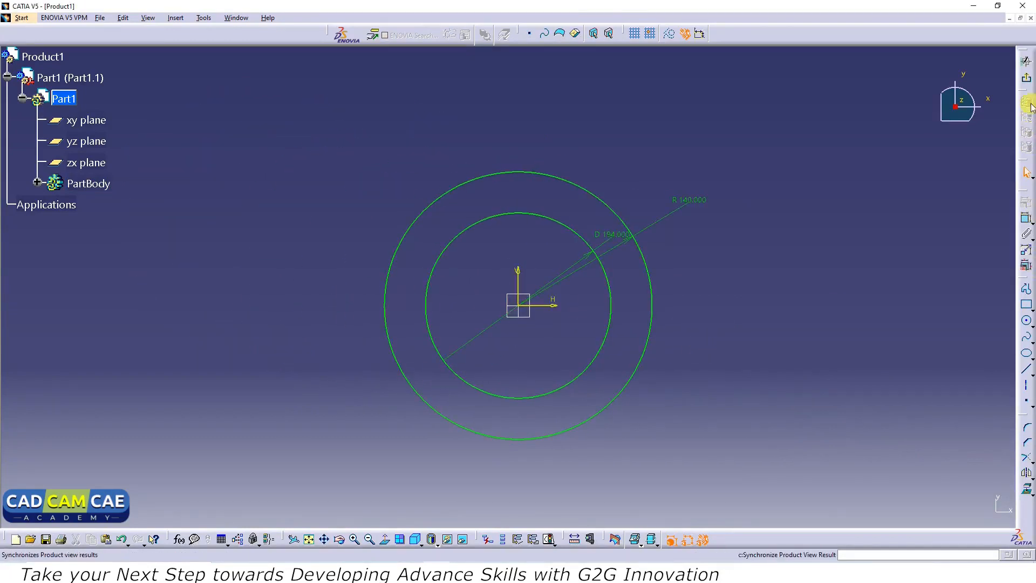
pyautogui.click(1019, 81)
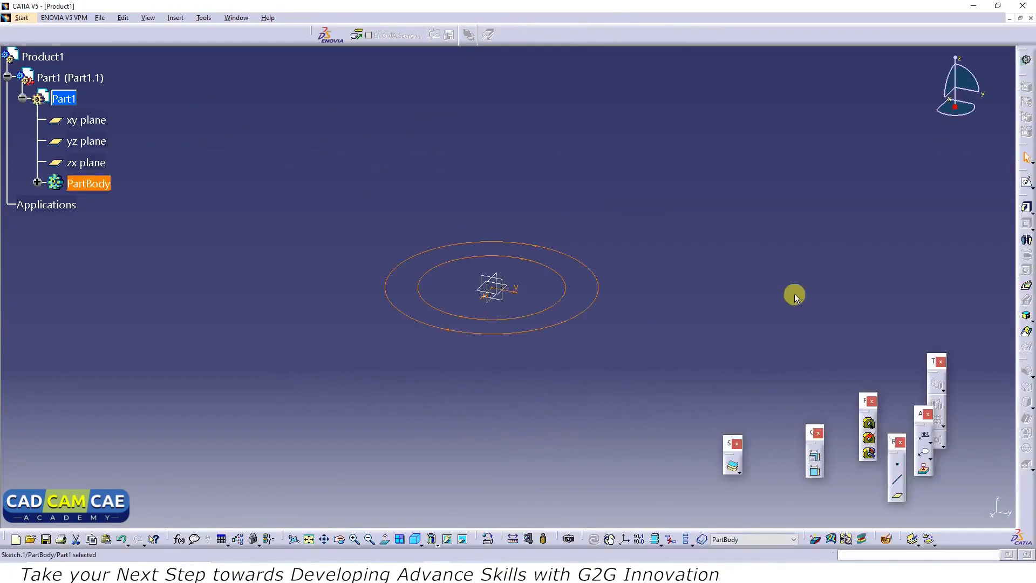
pyautogui.click(1026, 207)
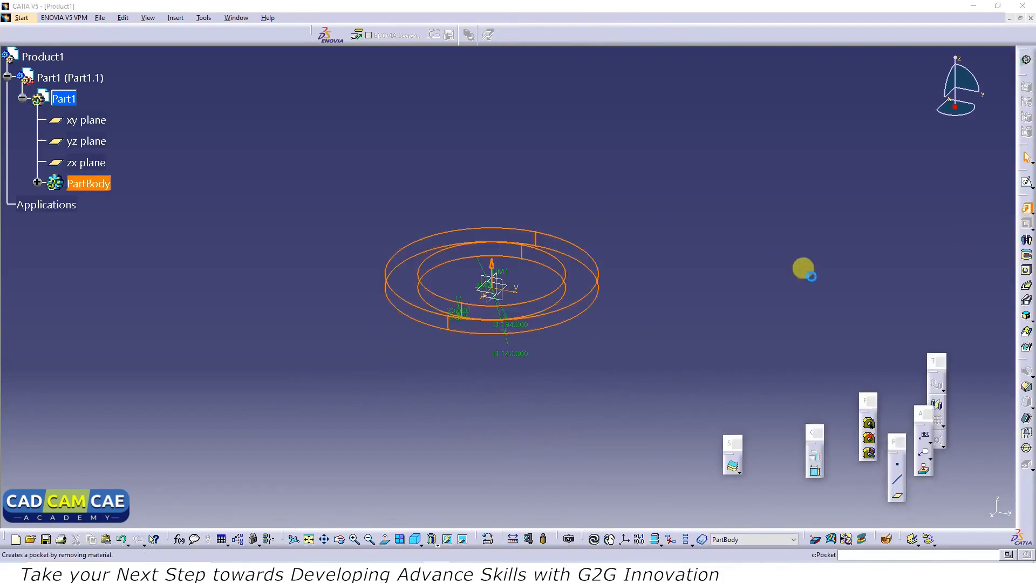
pyautogui.hotkey('alt', 'Tab')
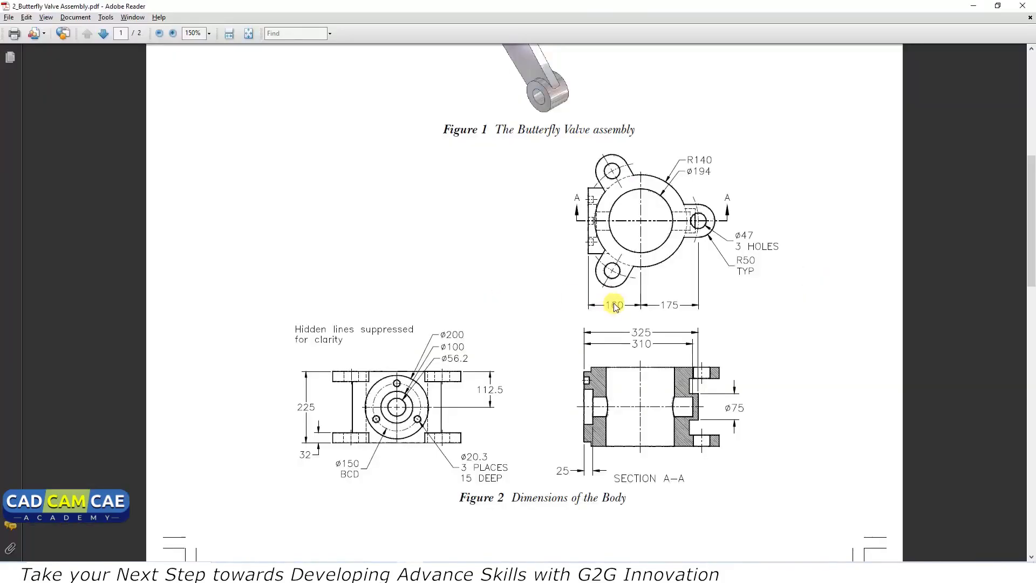
pyautogui.scroll(-2, 615, 307)
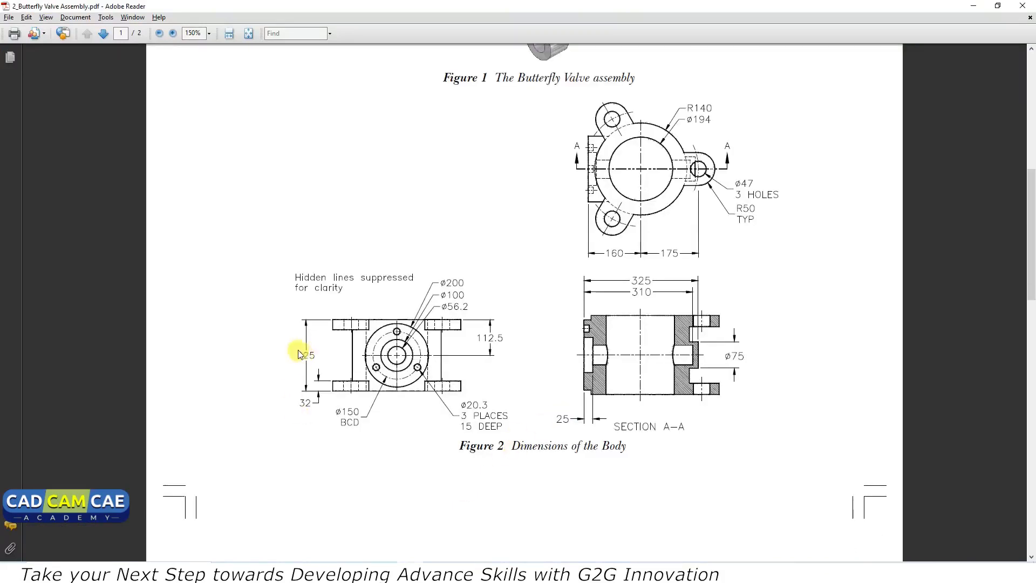
pyautogui.scroll(3, 523, 302)
pyautogui.hotkey('alt', 'Tab')
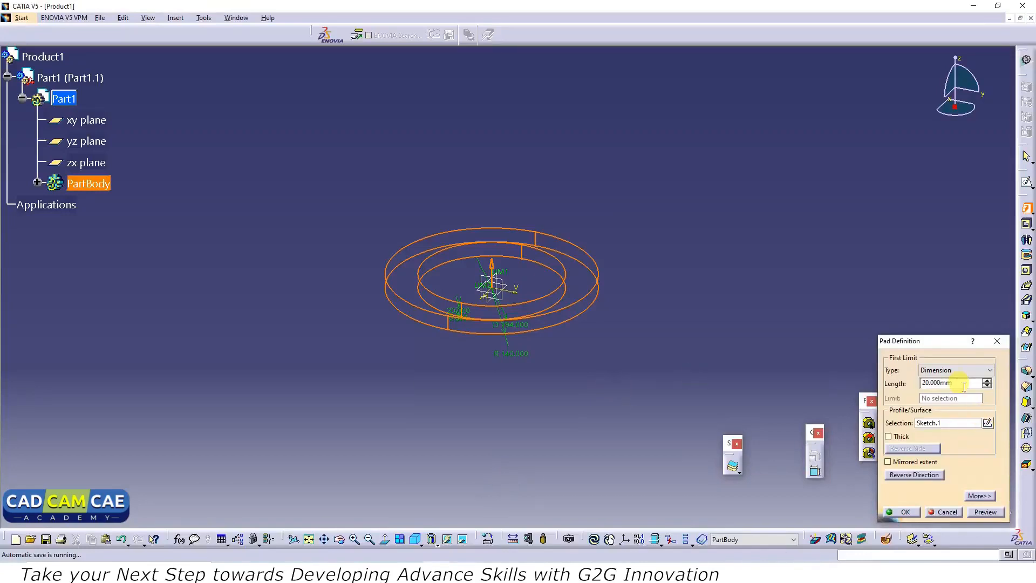
pyautogui.moveTo(956, 383); pyautogui.dragTo(847, 371)
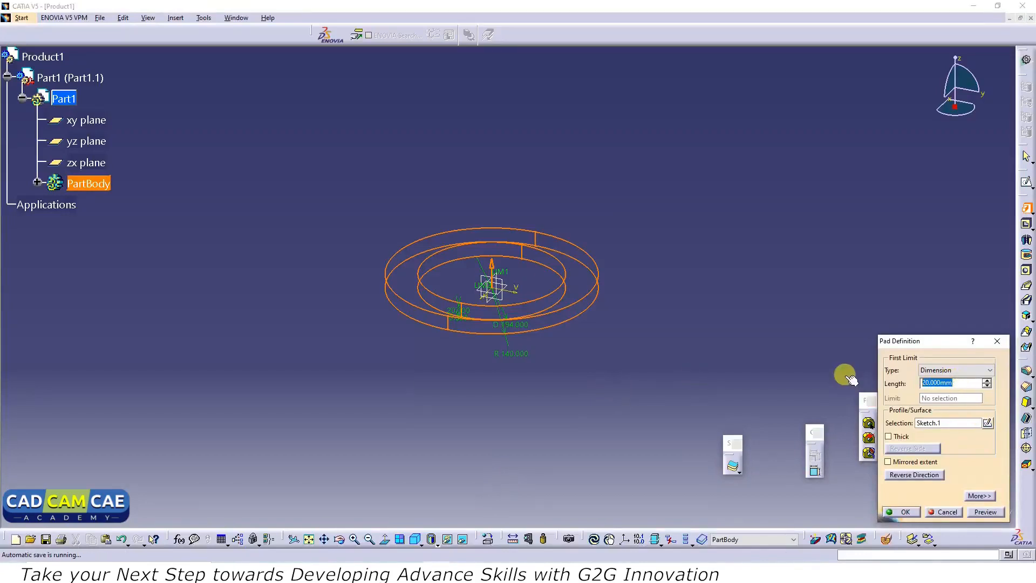
pyautogui.write('225')
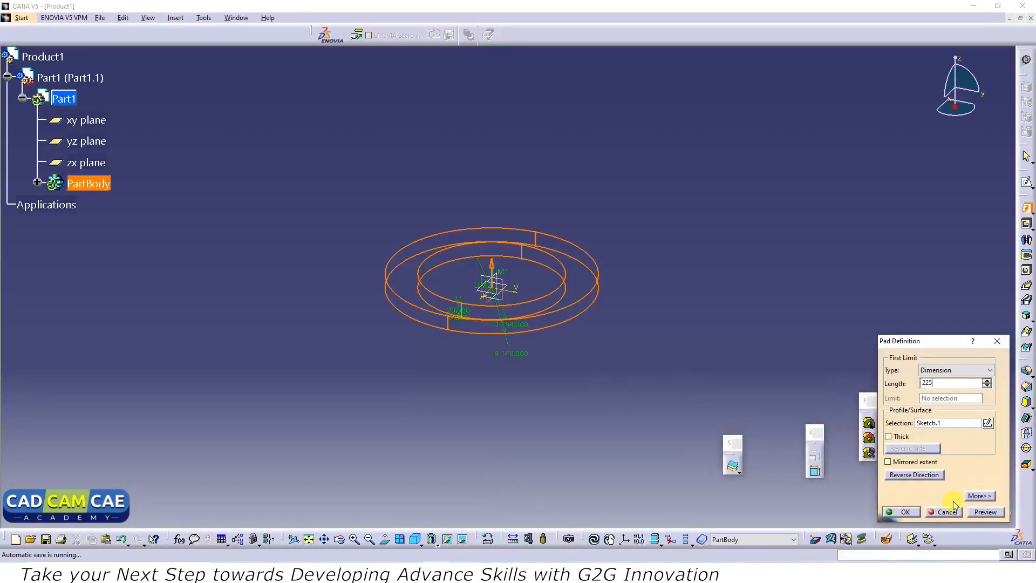
pyautogui.click(983, 511)
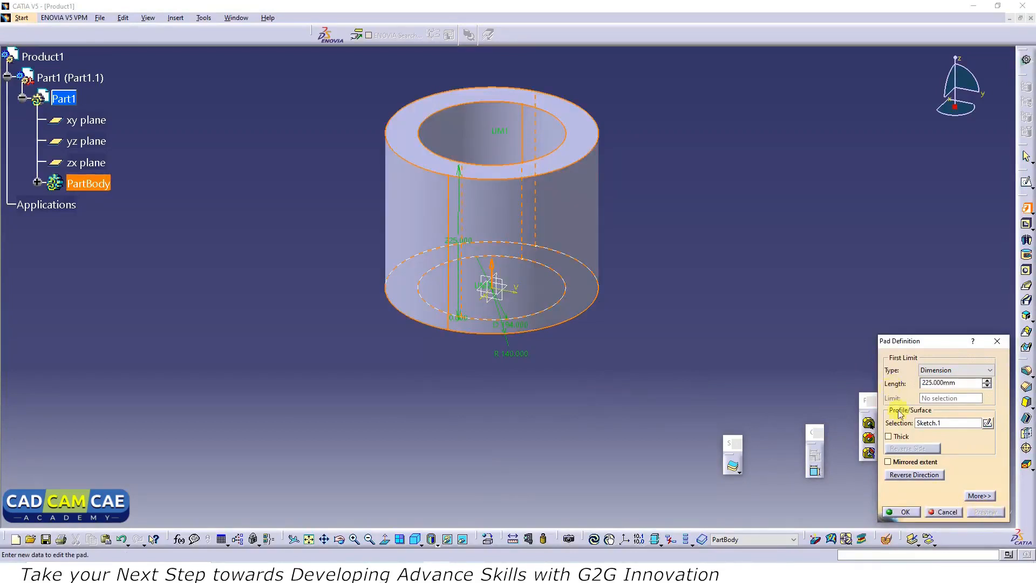
pyautogui.click(906, 511)
# Review the lug dimensions in the PDF drawing and open a new sketch on the hollow cylinder's top annular face.
pyautogui.moveTo(683, 298); pyautogui.dragTo(686, 335, button='middle')
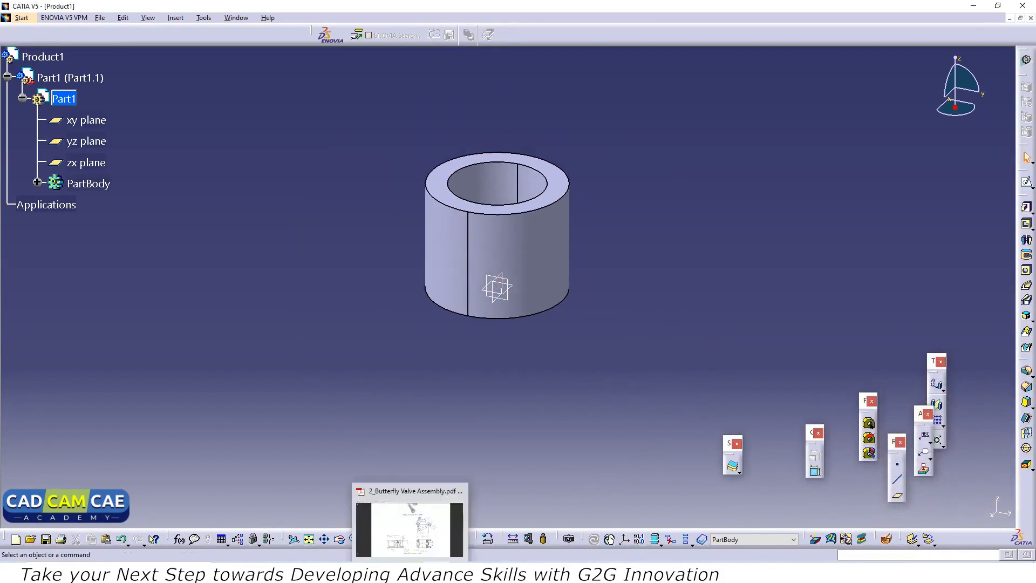
pyautogui.click(414, 546)
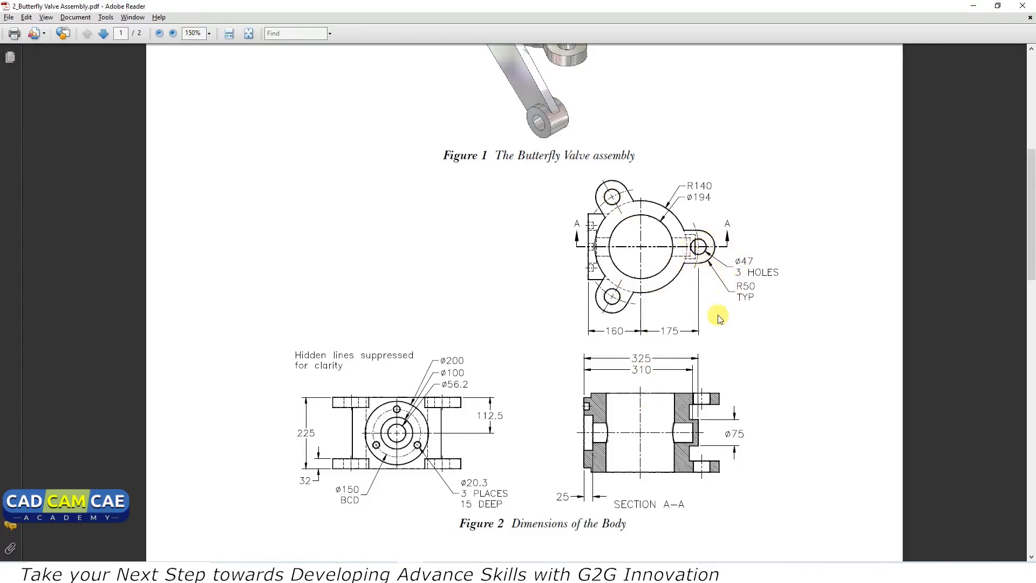
pyautogui.hotkey('alt', 'Tab')
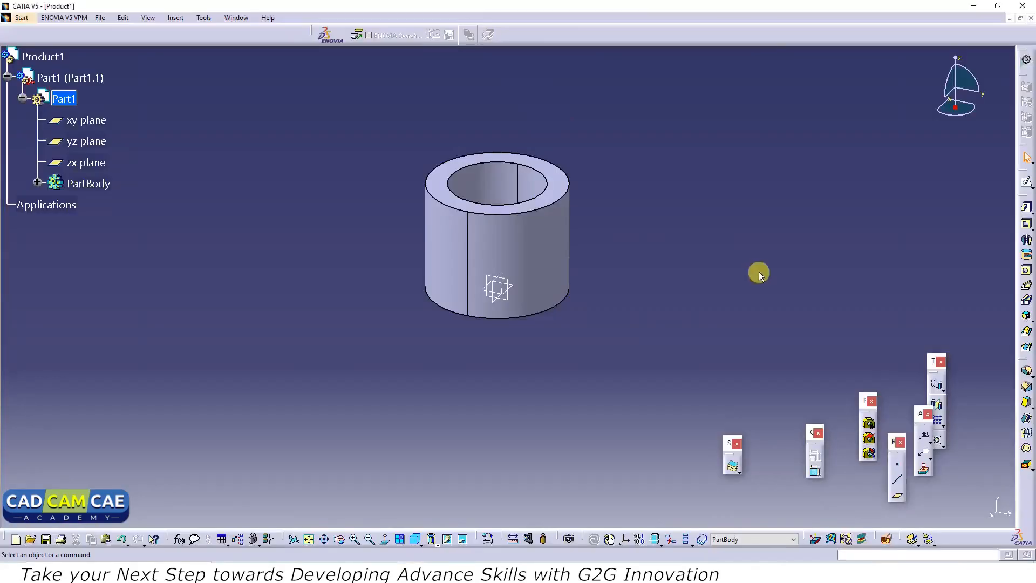
pyautogui.click(562, 191)
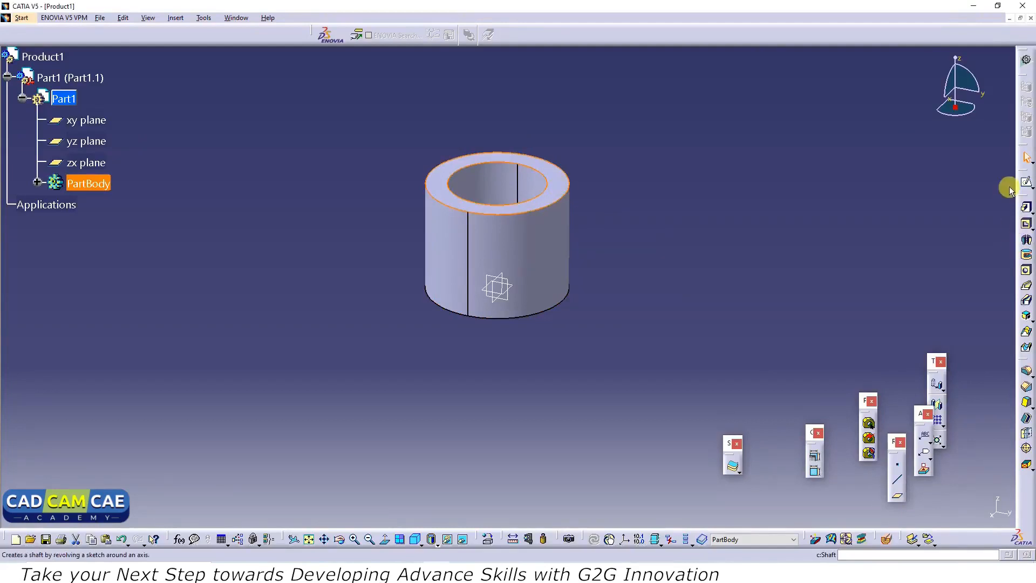
pyautogui.click(1027, 184)
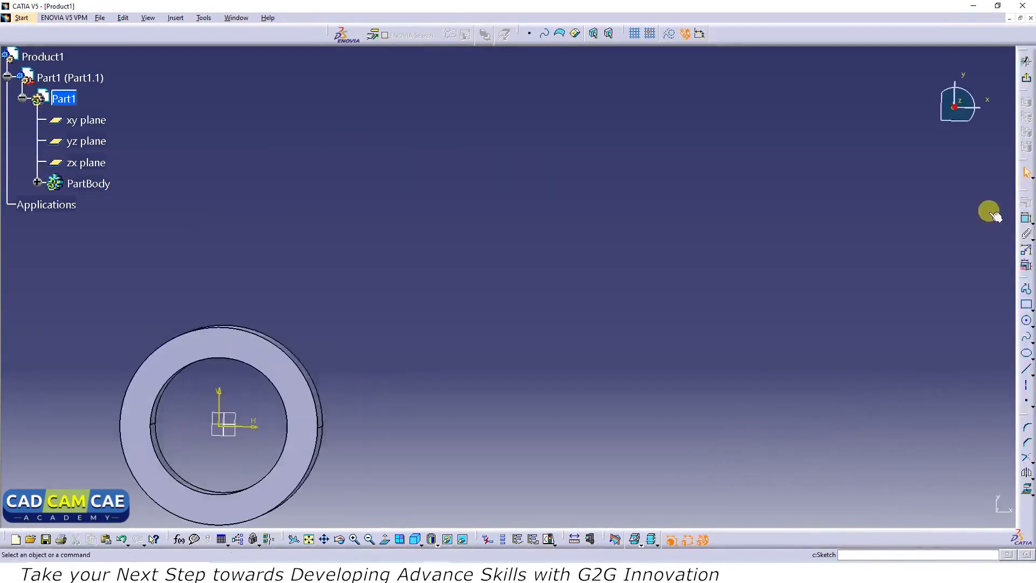
pyautogui.moveTo(391, 389)
pyautogui.mouseDown(button='middle')
pyautogui.moveTo(719, 241)
pyautogui.moveTo(710, 273)
pyautogui.moveTo(712, 245)
pyautogui.moveTo(837, 269)
pyautogui.moveTo(689, 273)
pyautogui.moveTo(694, 250)
pyautogui.moveTo(689, 291)
pyautogui.mouseUp(button='middle')
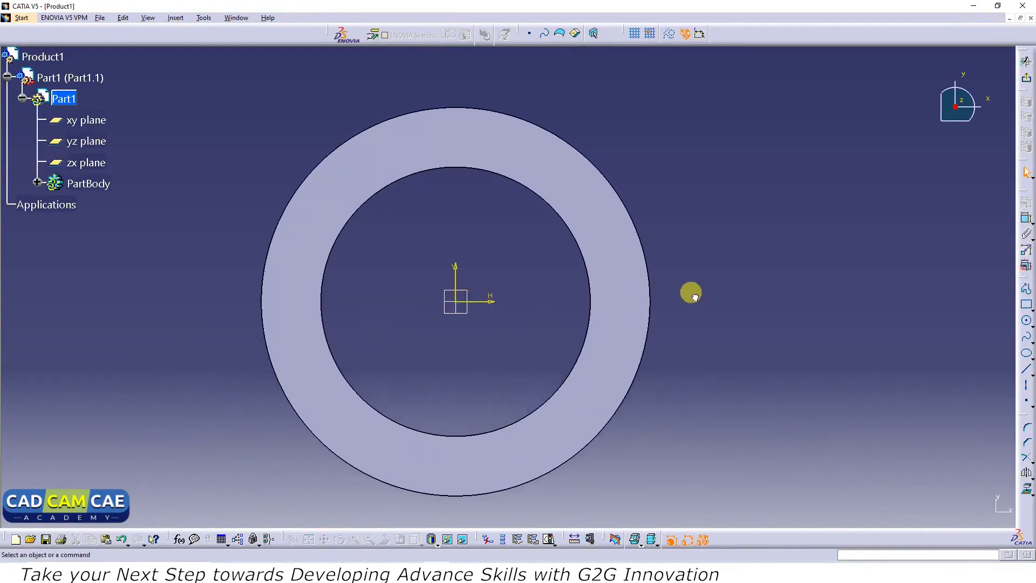
# Sketch a small circle outside the ring's outer edge, centred on the horizontal axis on the positive H side.
pyautogui.click(1025, 322)
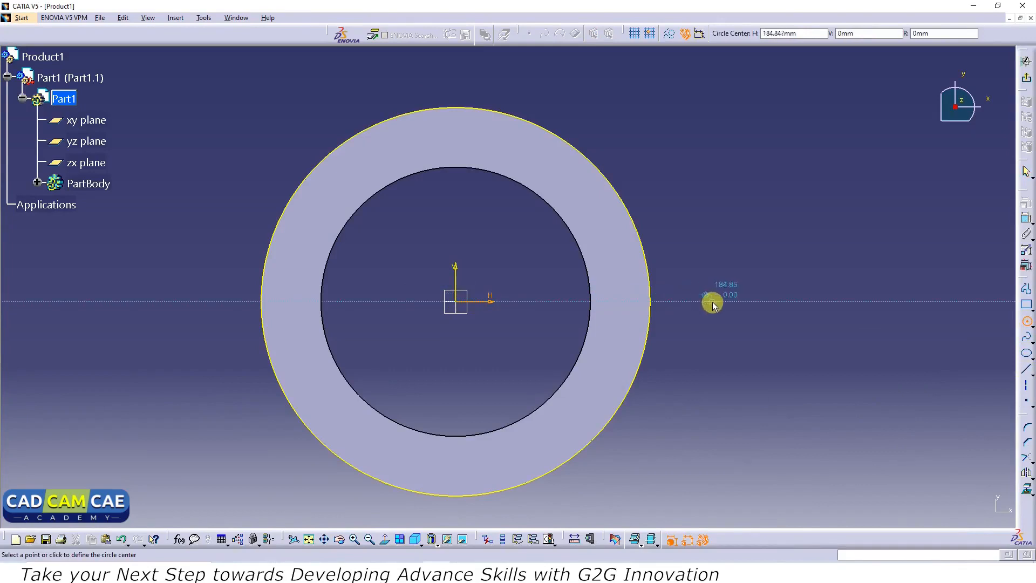
pyautogui.click(745, 300)
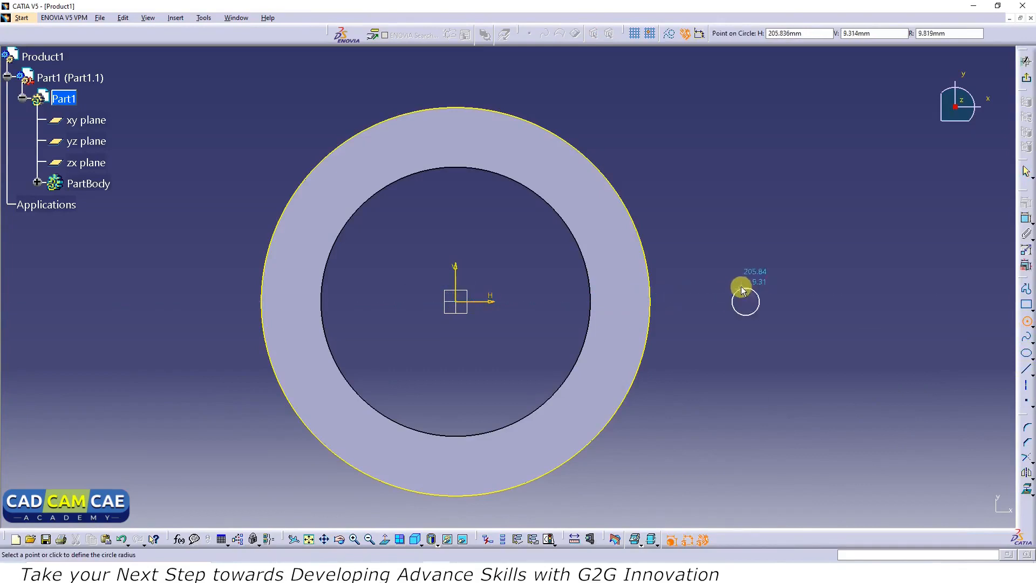
pyautogui.click(739, 268)
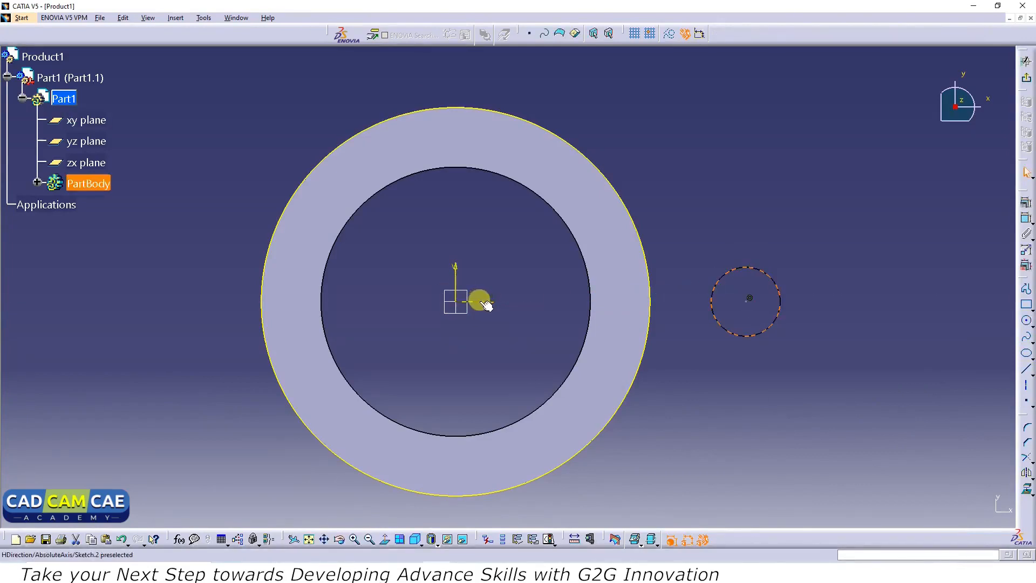
# Check the lug hole size in the PDF drawing and constrain the small circle as a diameter dimension of 47 mm.
pyautogui.hotkey('alt', 'Tab')
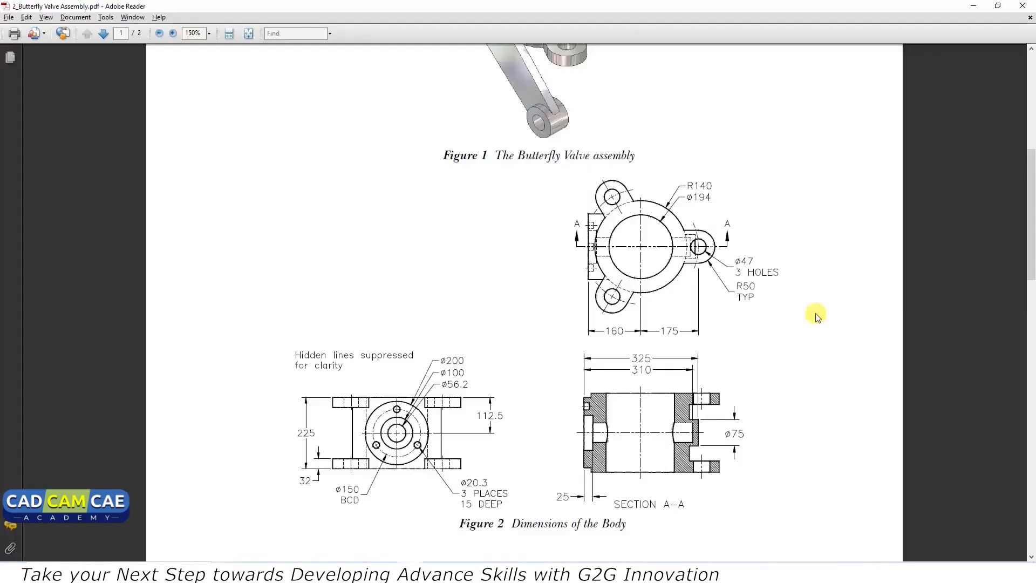
pyautogui.hotkey('alt', 'Tab')
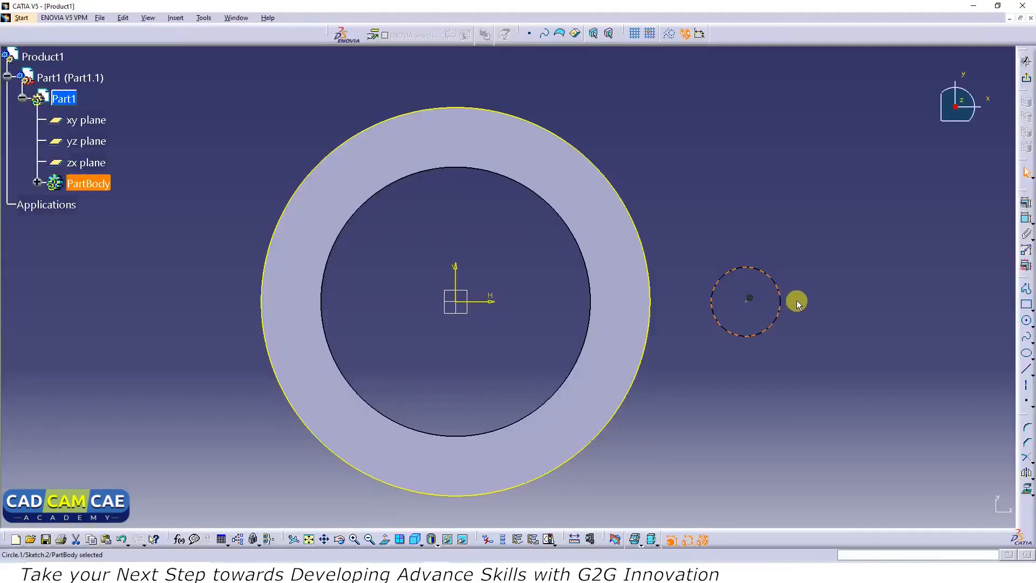
pyautogui.hotkey('alt', 'Tab')
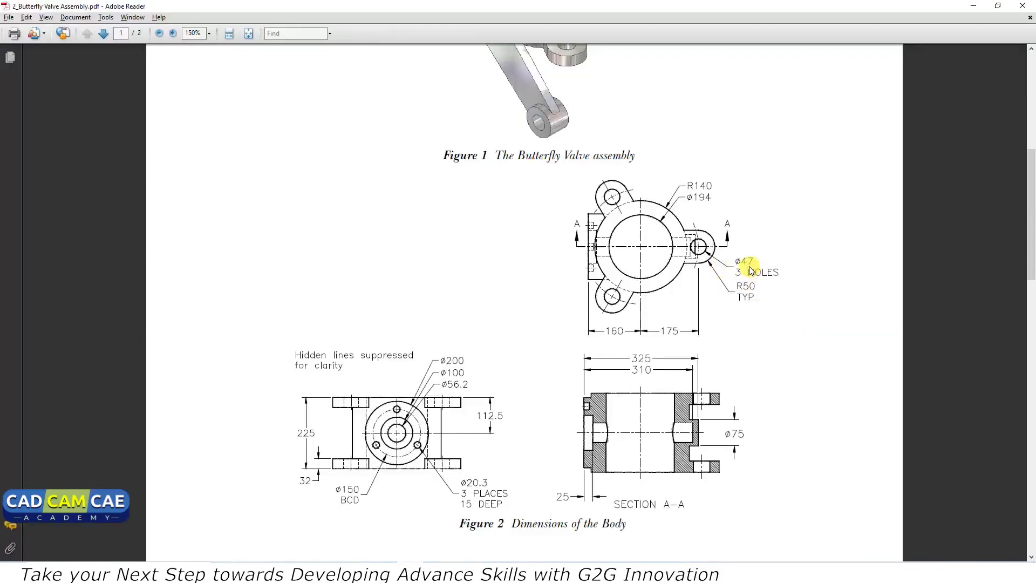
pyautogui.hotkey('alt', 'Tab')
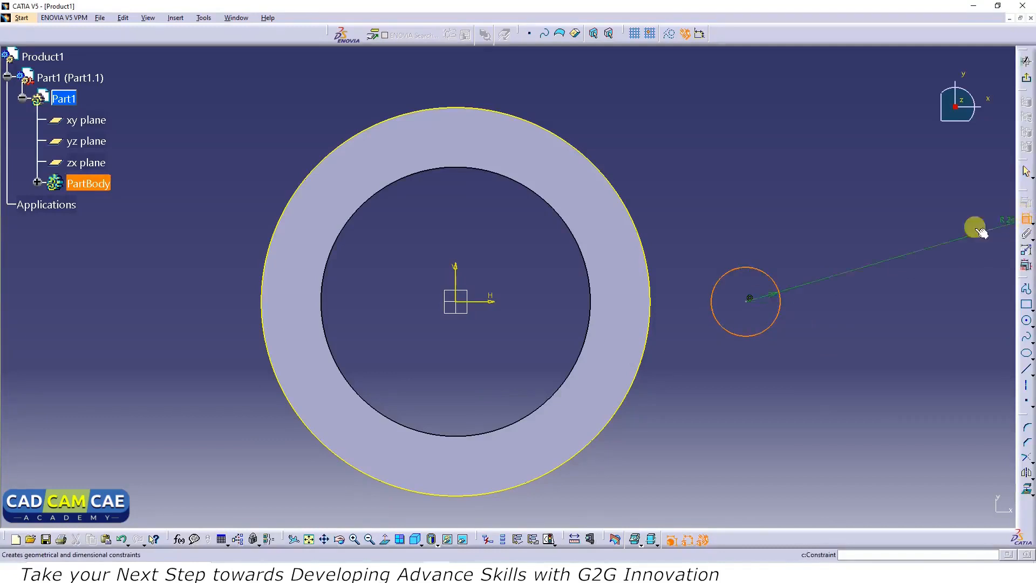
pyautogui.click(783, 236)
pyautogui.doubleClick(771, 219)
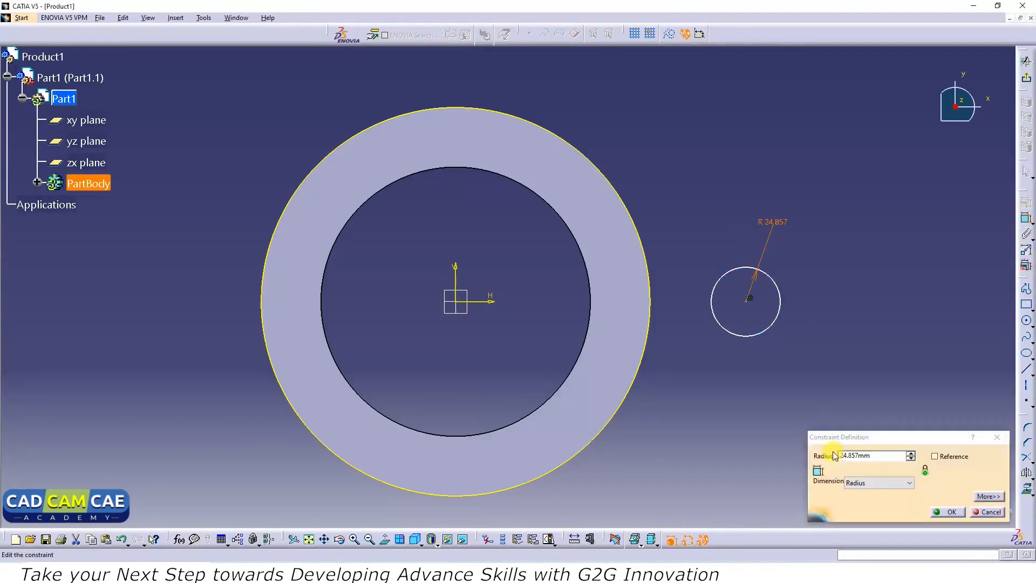
pyautogui.click(891, 483)
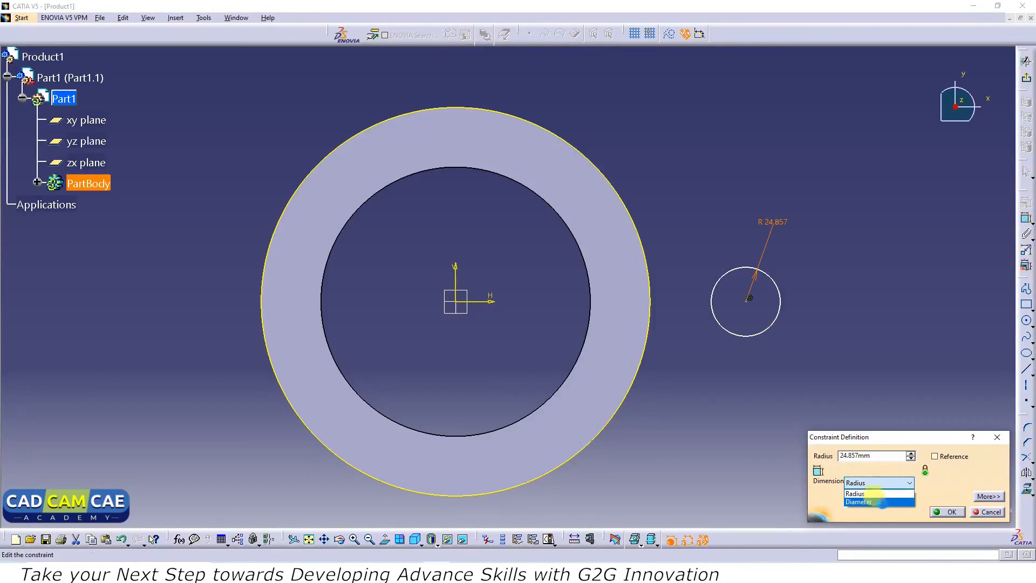
pyautogui.click(874, 498)
pyautogui.write('47')
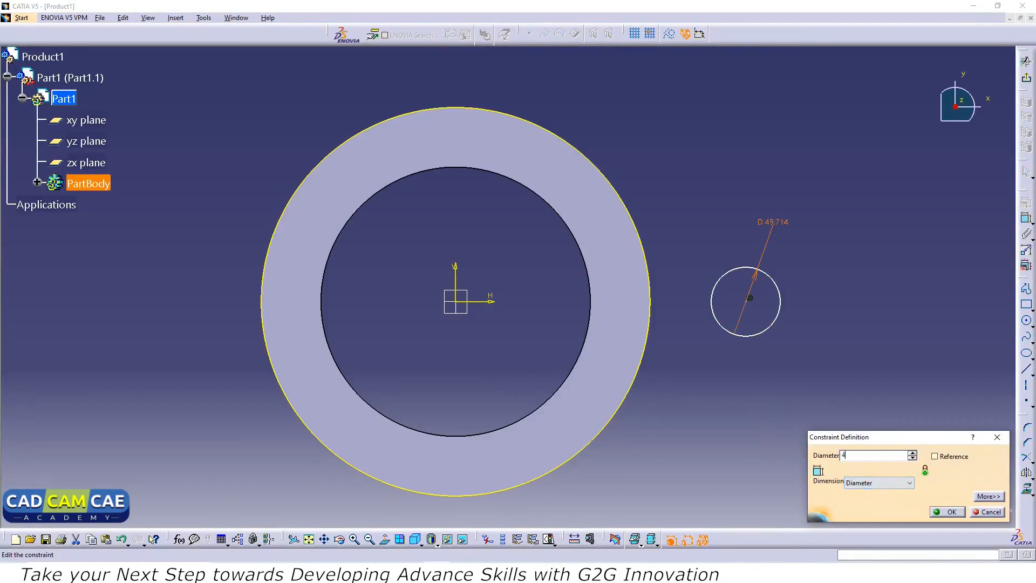
pyautogui.press('Return')
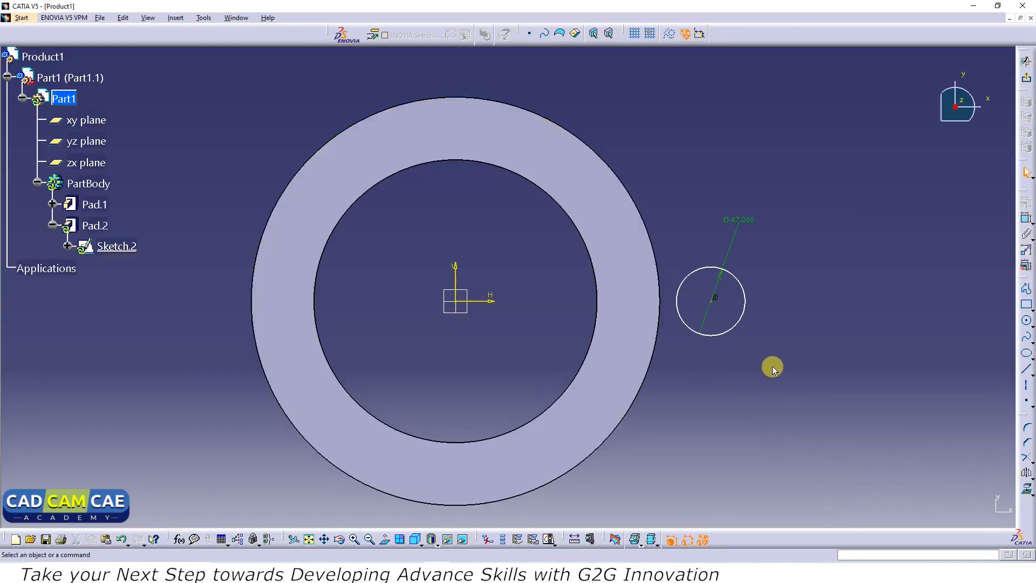
# Constrain the small circle's centre at a horizontal distance of 175 mm from the sketch's vertical axis.
pyautogui.click(1026, 218)
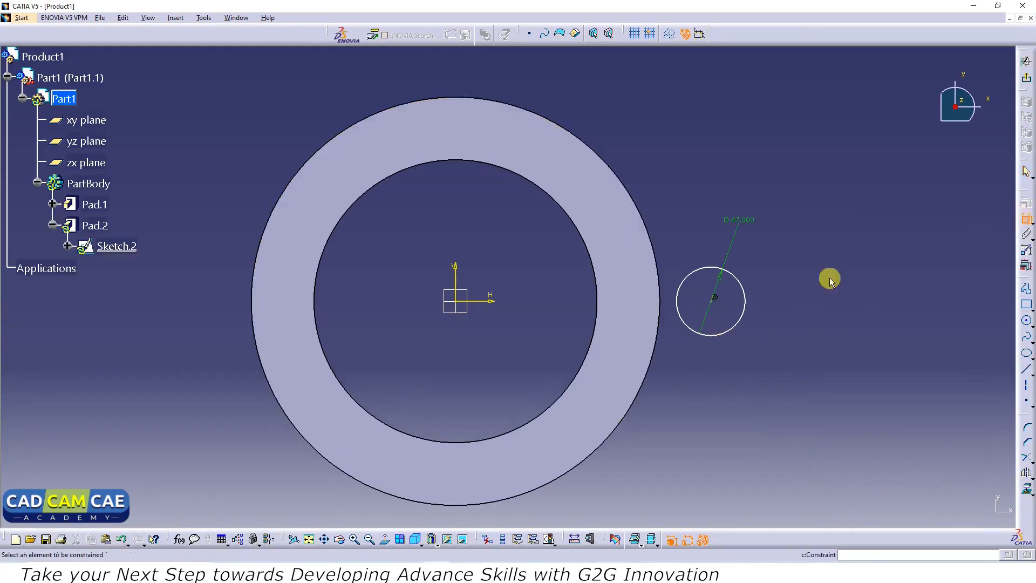
pyautogui.click(454, 280)
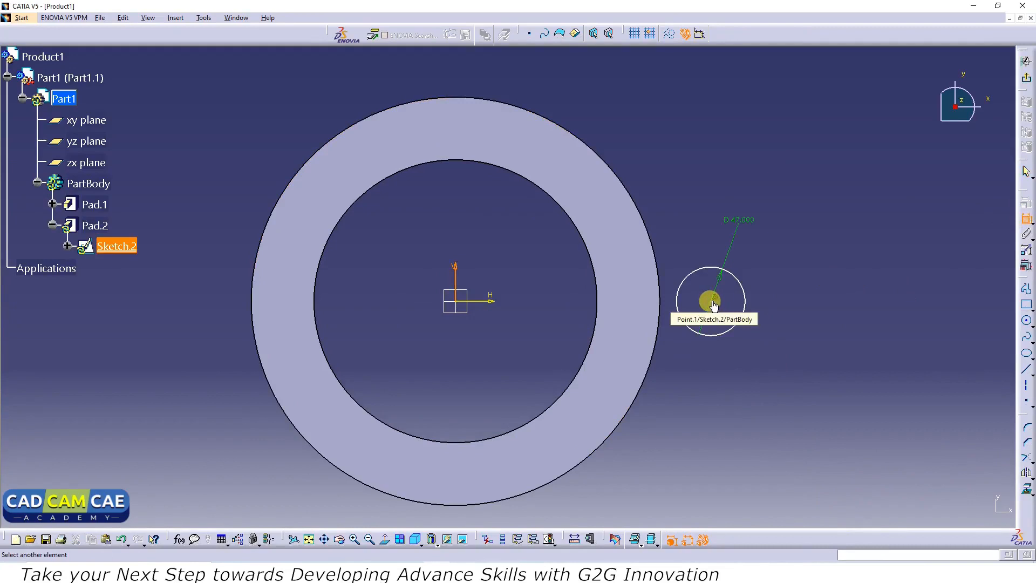
pyautogui.click(713, 299)
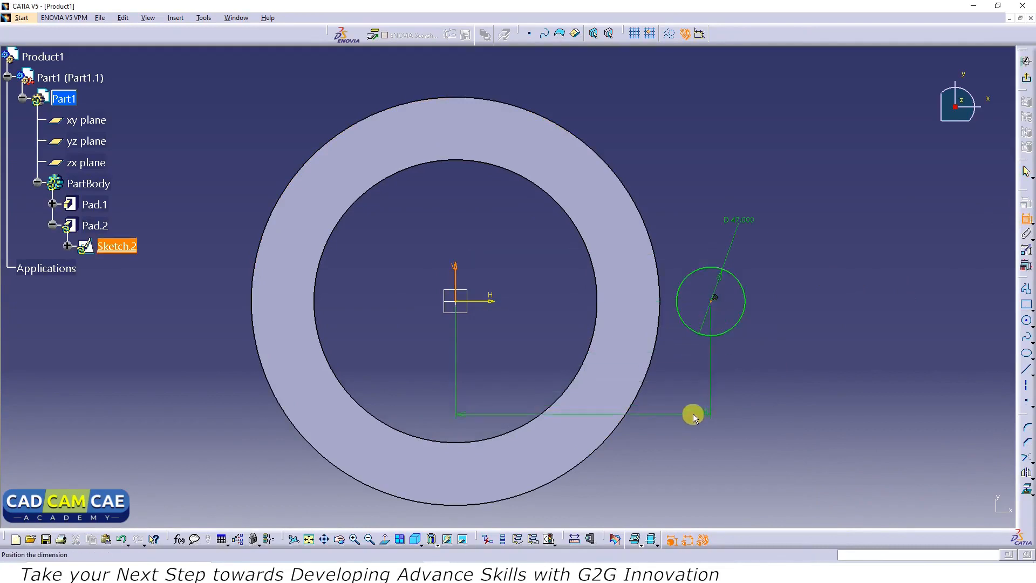
pyautogui.click(695, 413)
pyautogui.moveTo(790, 343); pyautogui.dragTo(788, 331, button='middle')
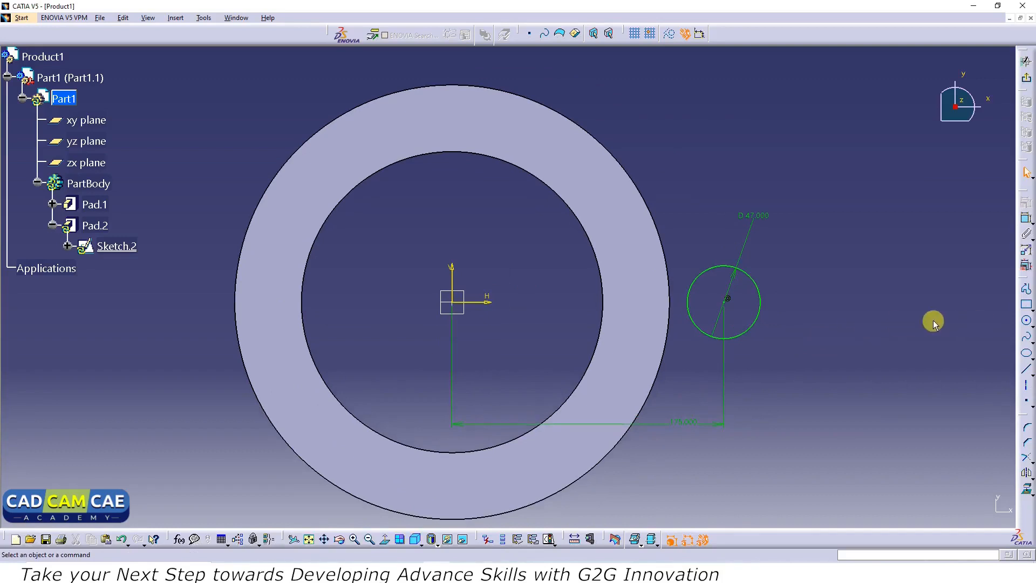
# Draw a larger circle of about 46 mm radius concentric with the 47 mm hole circle, overlapping the ring's outer edge.
pyautogui.click(1019, 321)
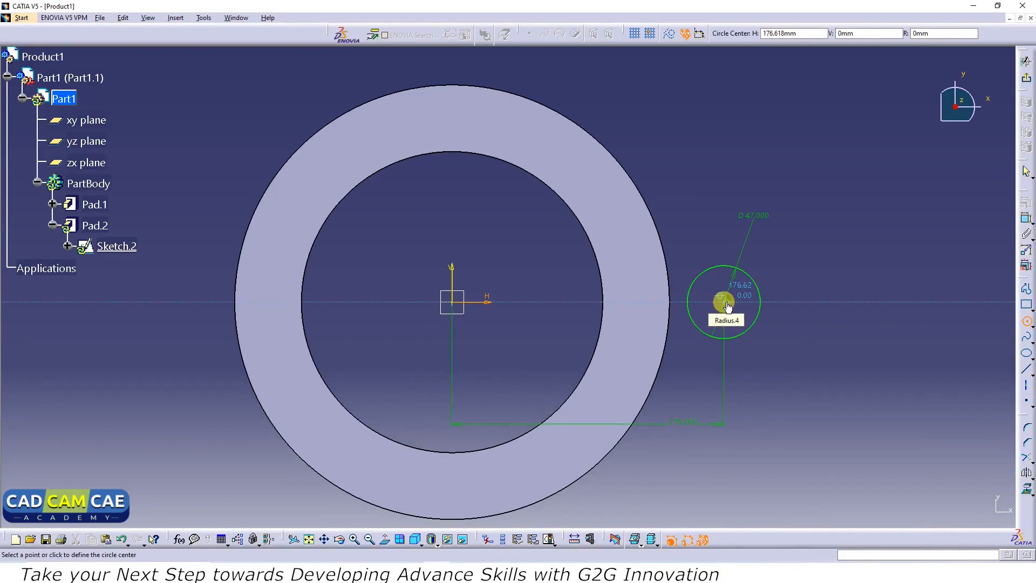
pyautogui.click(725, 300)
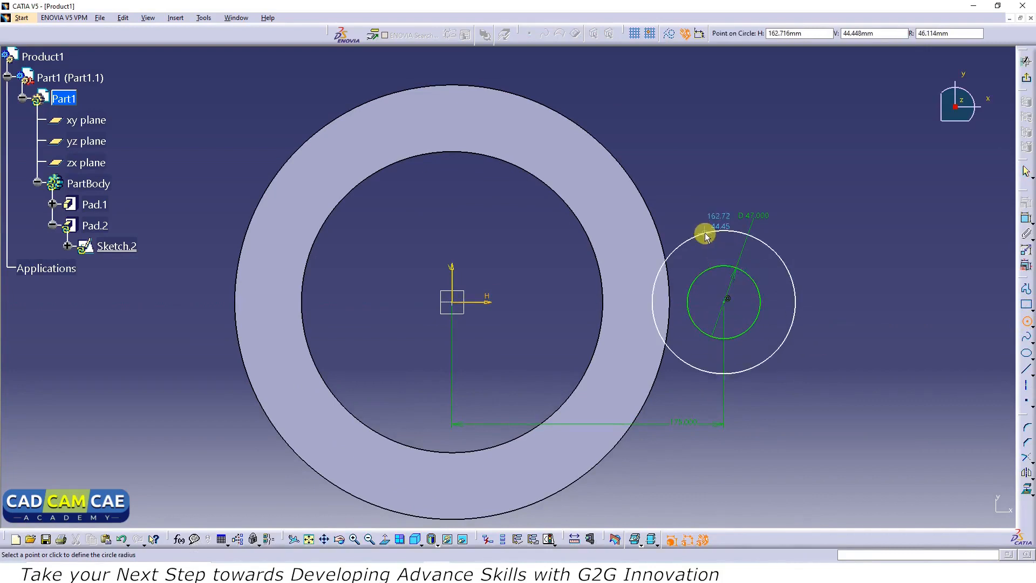
pyautogui.click(703, 233)
# Check the lug radius in the PDF drawing and constrain the larger concentric circle to a radius of 50 mm.
pyautogui.hotkey('alt', 'Tab')
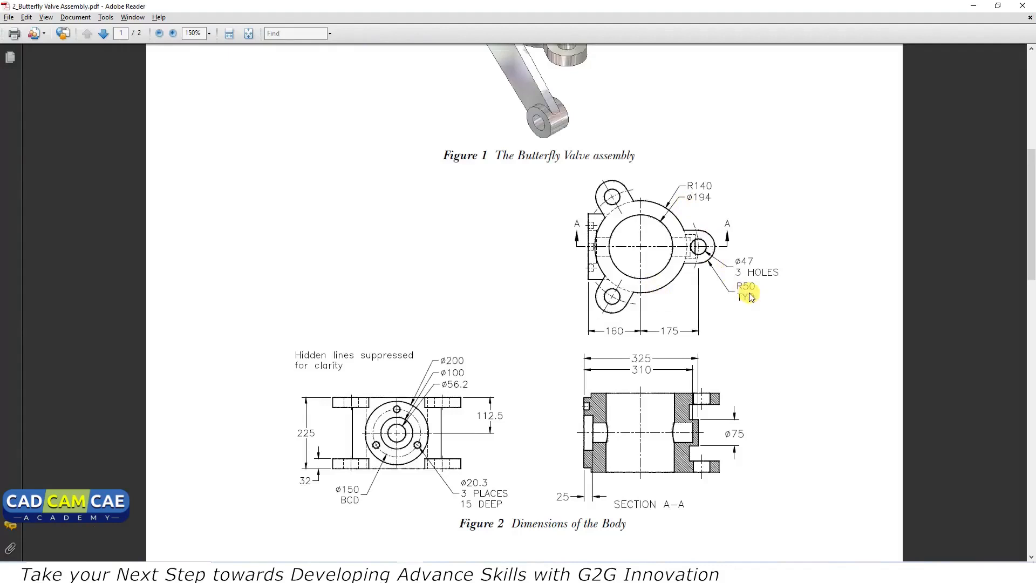
pyautogui.hotkey('alt', 'Tab')
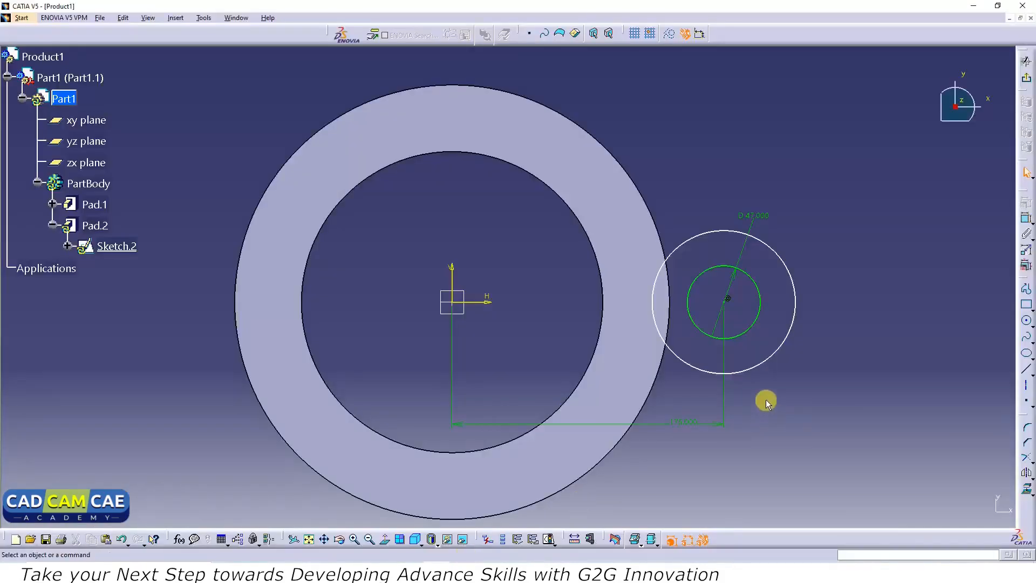
pyautogui.click(793, 317)
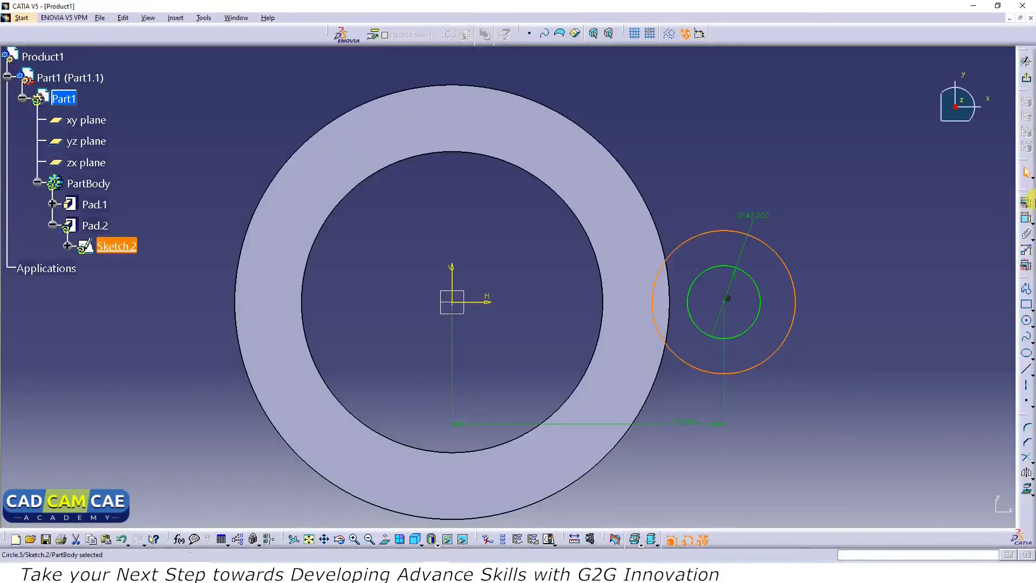
pyautogui.click(1027, 218)
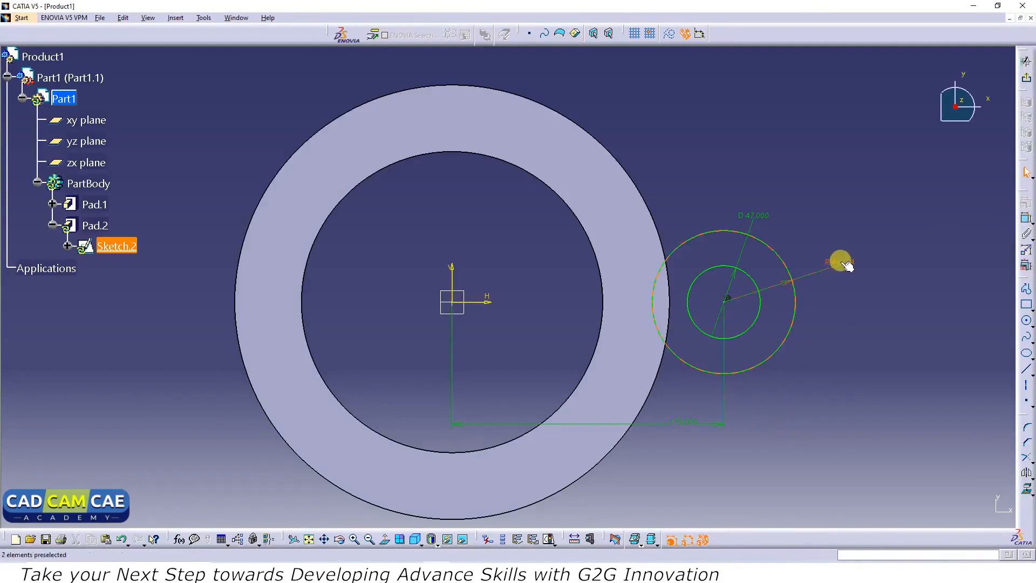
pyautogui.doubleClick(839, 262)
pyautogui.write('50')
pyautogui.press('Return')
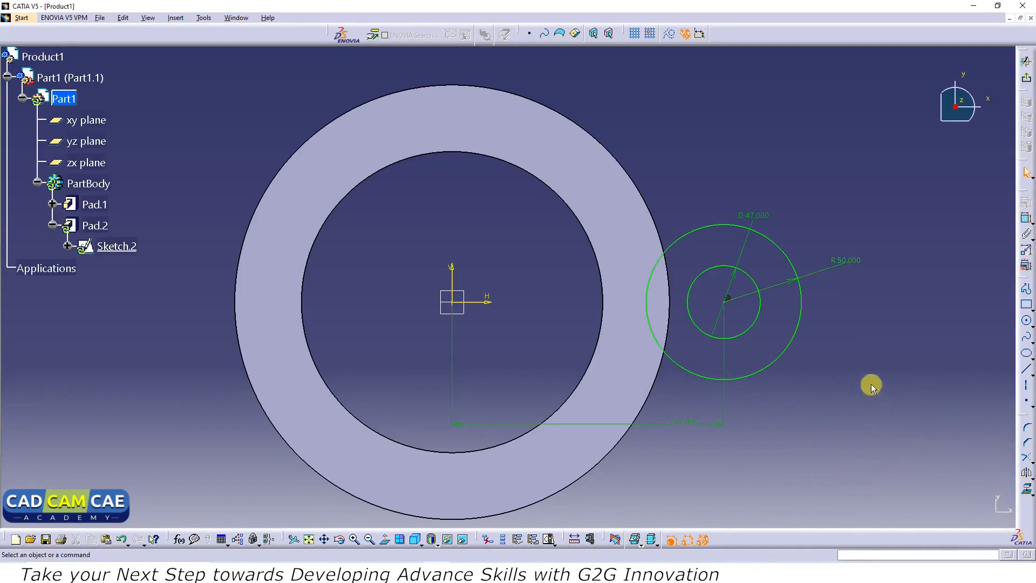
# Project the ring's outer edge into the sketch and draw a horizontal line from the lug circle's uppermost point to it.
pyautogui.click(651, 213)
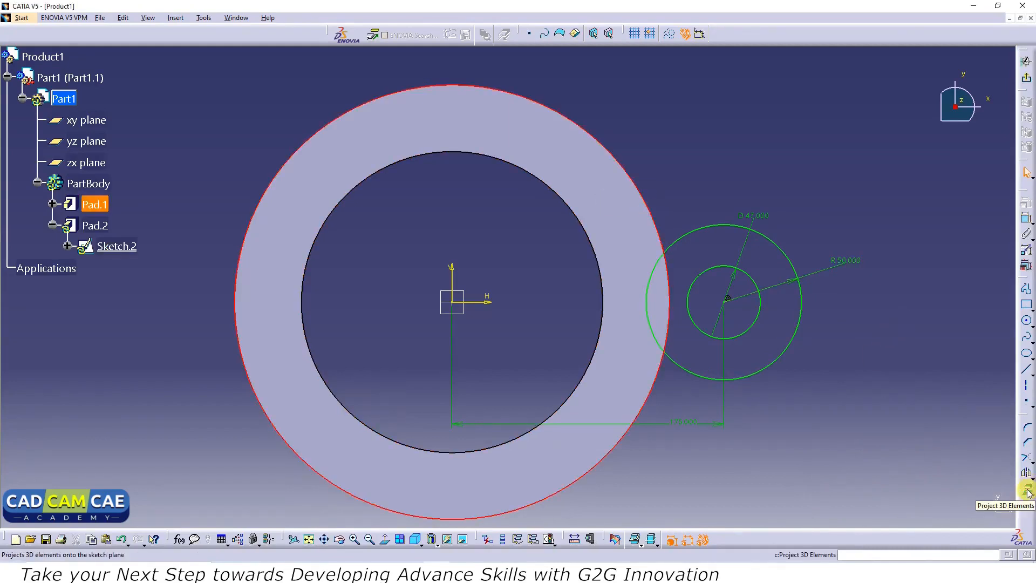
pyautogui.click(1027, 491)
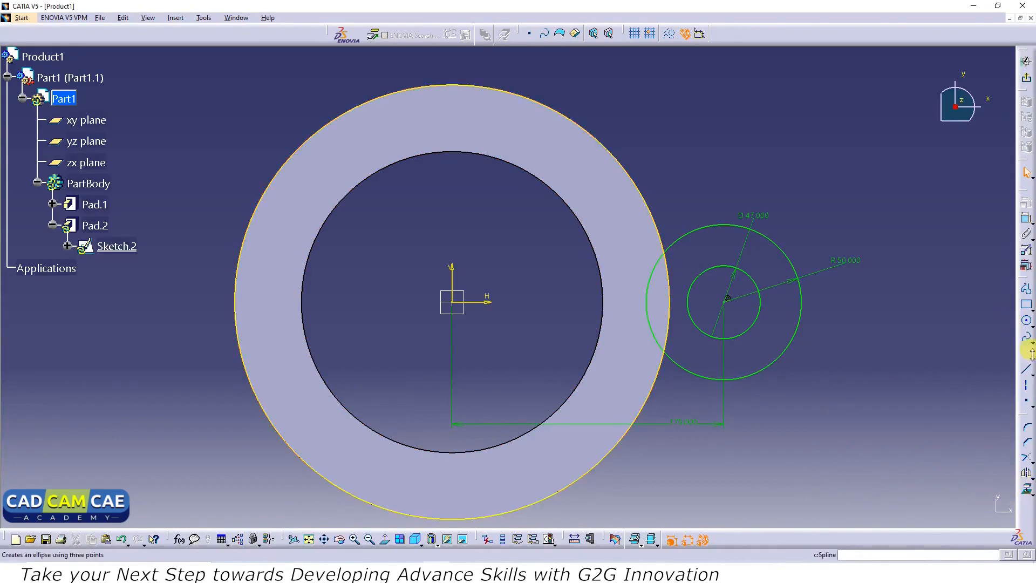
pyautogui.click(1027, 371)
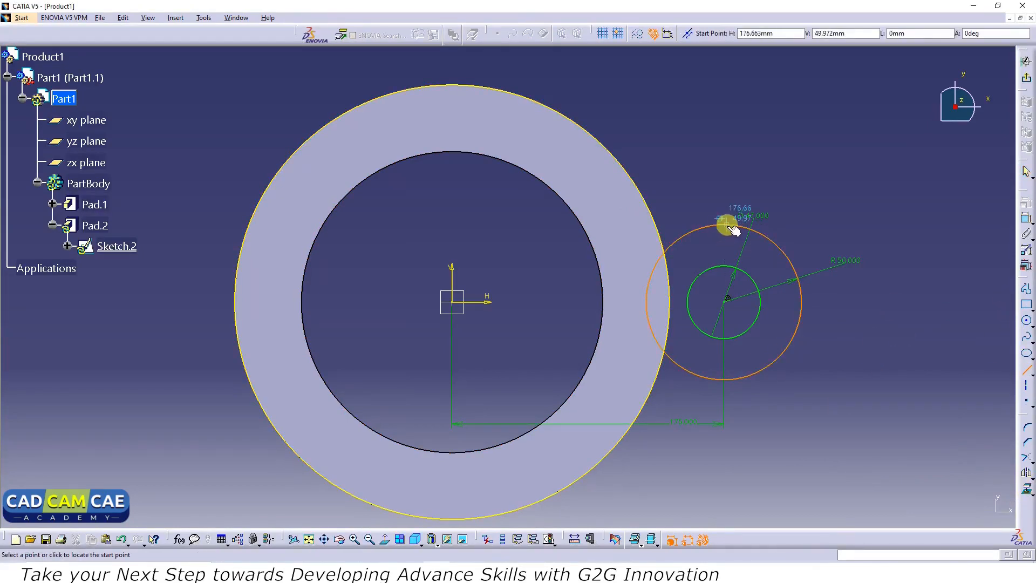
pyautogui.click(723, 223)
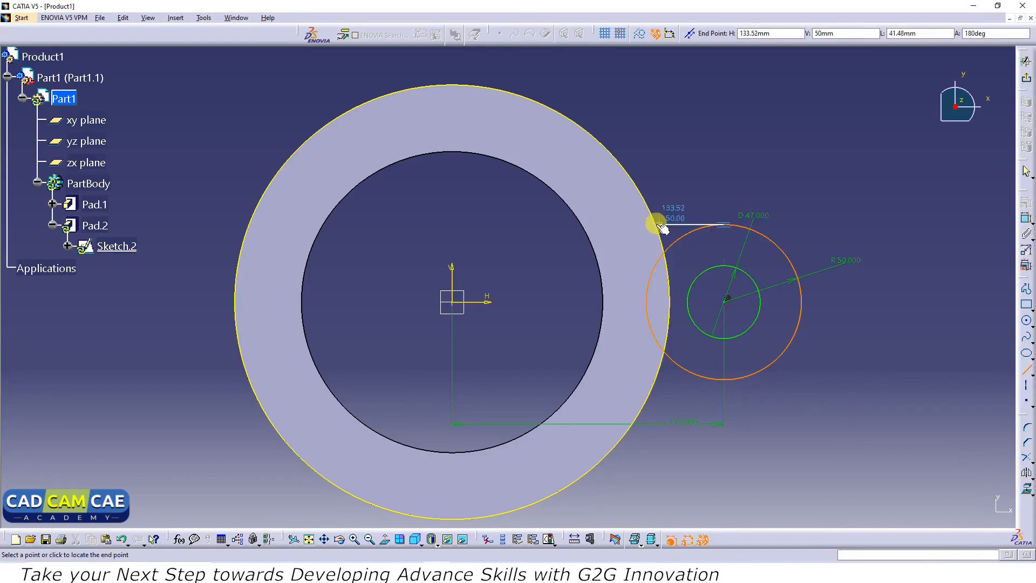
pyautogui.click(659, 224)
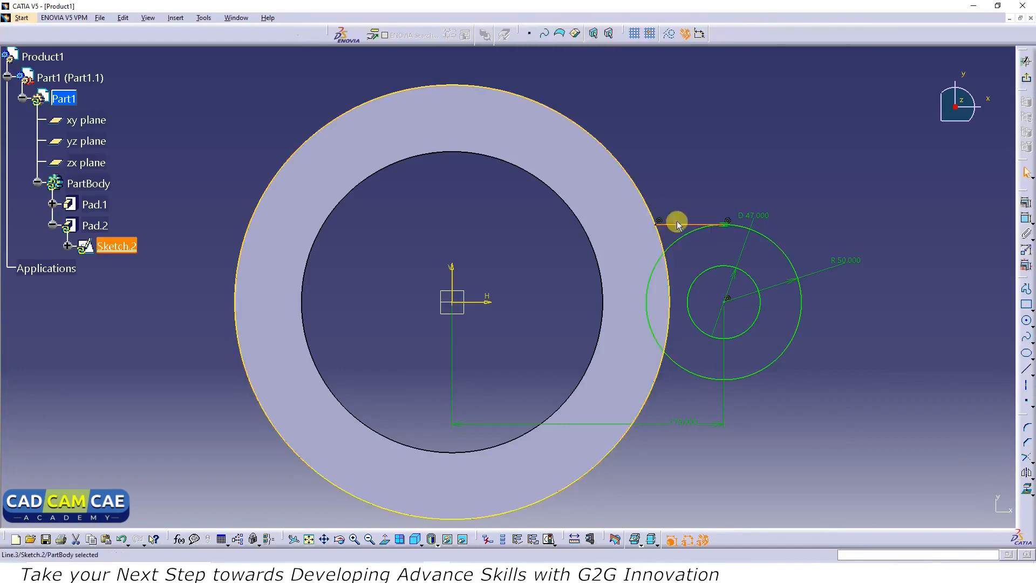
pyautogui.click(884, 371)
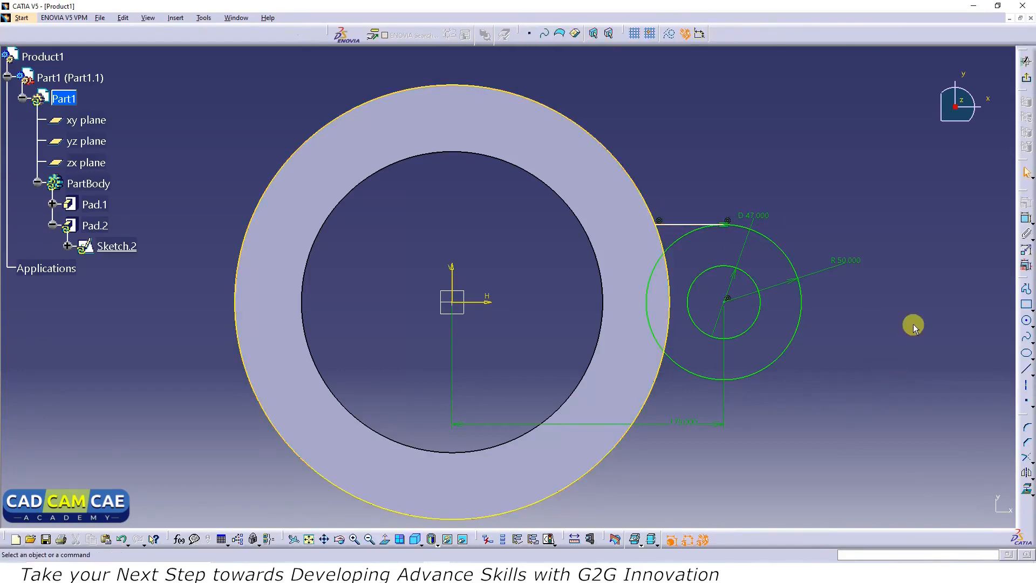
# Draw a second horizontal line from the lug circle's lowest point to the ring's projected outer edge.
pyautogui.click(1026, 369)
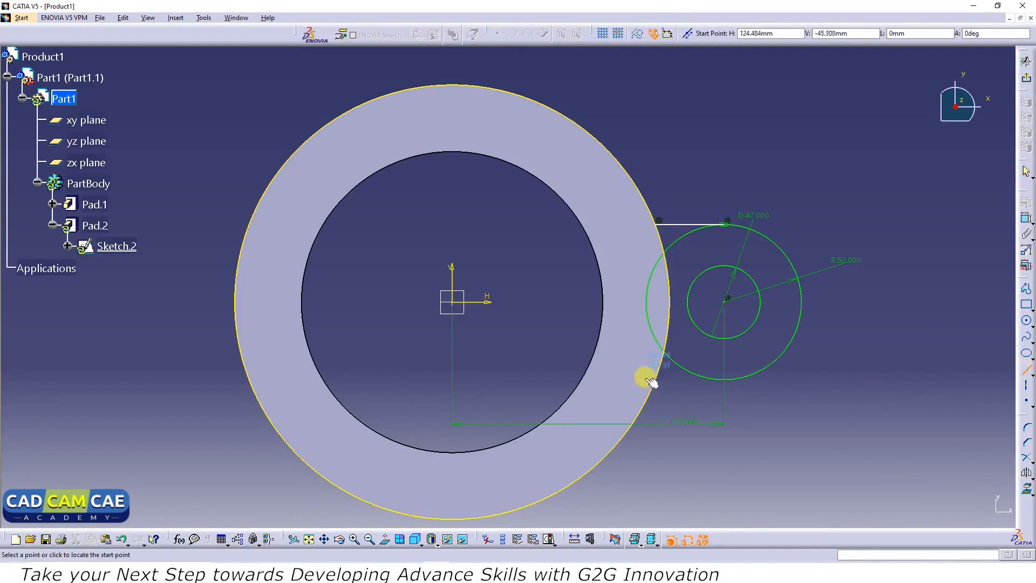
pyautogui.click(723, 380)
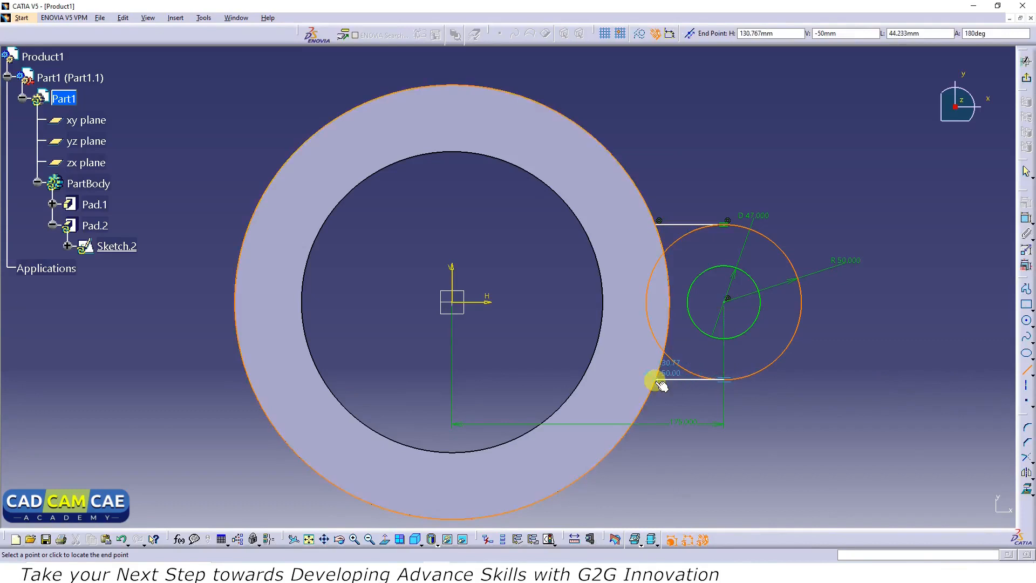
pyautogui.click(659, 382)
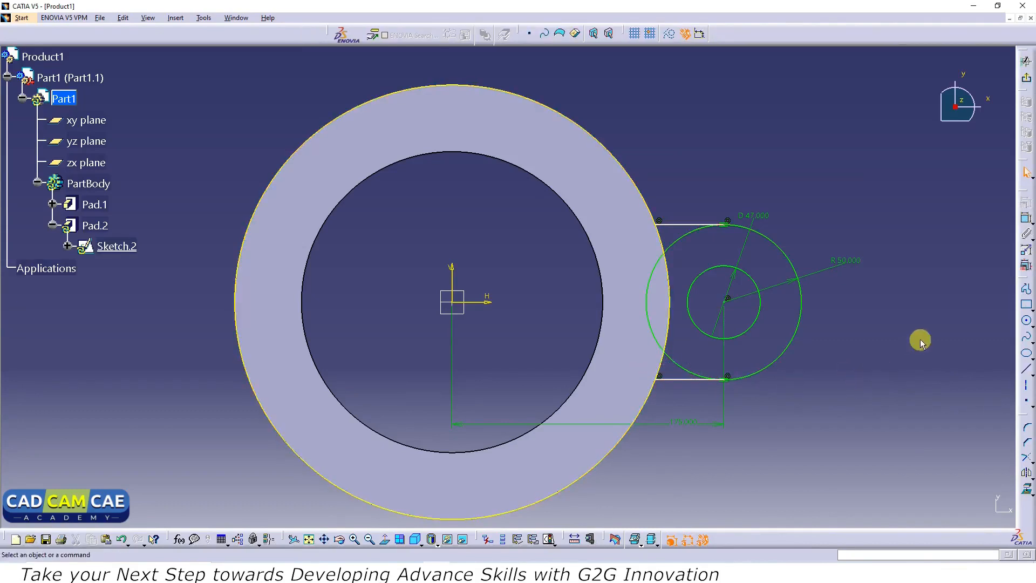
# Draw a circle centred on the sketch origin and constrain its radius to 140 mm.
pyautogui.click(1028, 322)
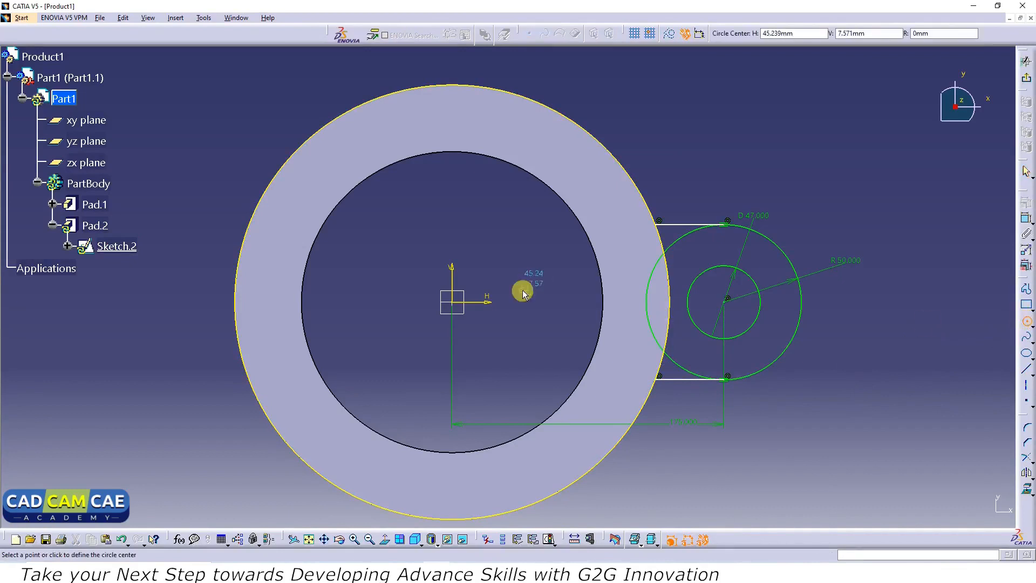
pyautogui.click(453, 302)
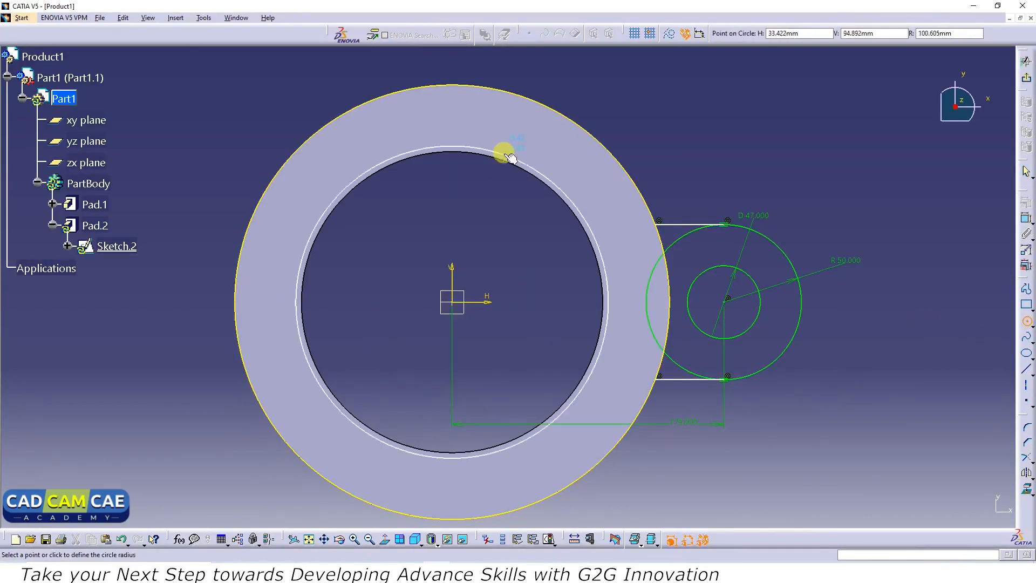
pyautogui.click(531, 139)
pyautogui.doubleClick(679, 155)
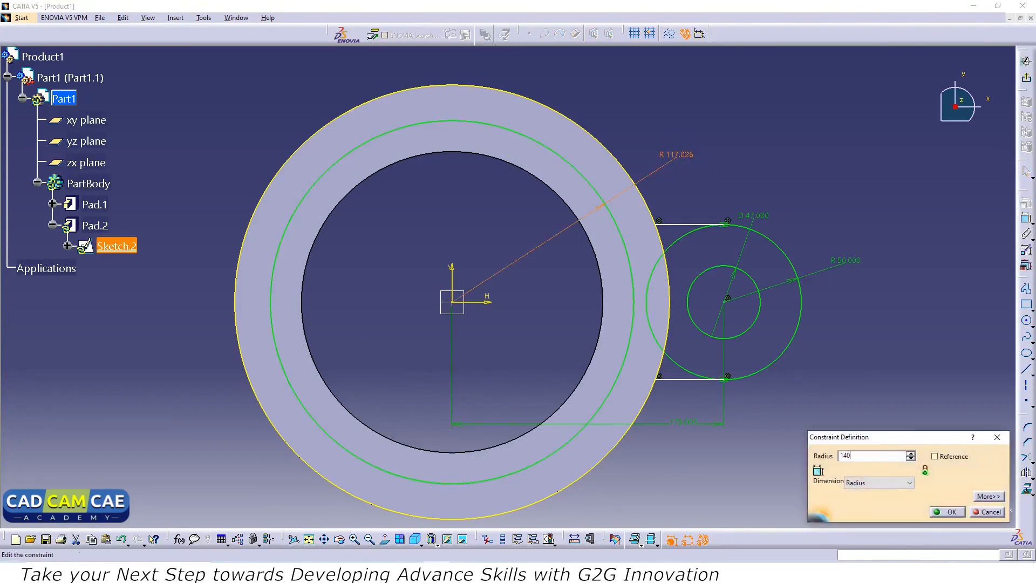
pyautogui.write('140')
pyautogui.press('Return')
pyautogui.click(883, 219)
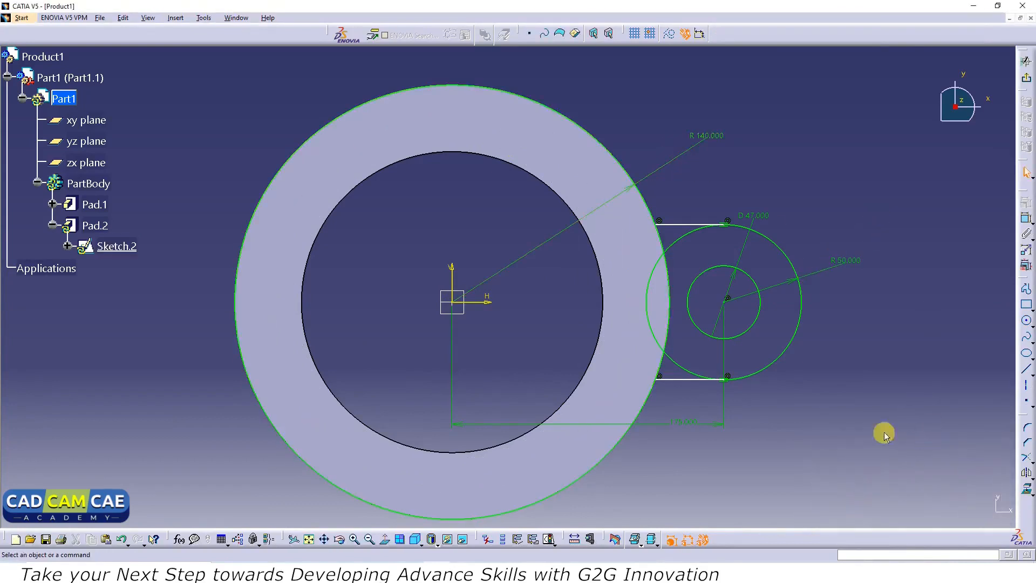
# Trim the 50 mm radius lug circle against the lower and upper horizontal lines, keeping only its outer half.
pyautogui.click(1027, 459)
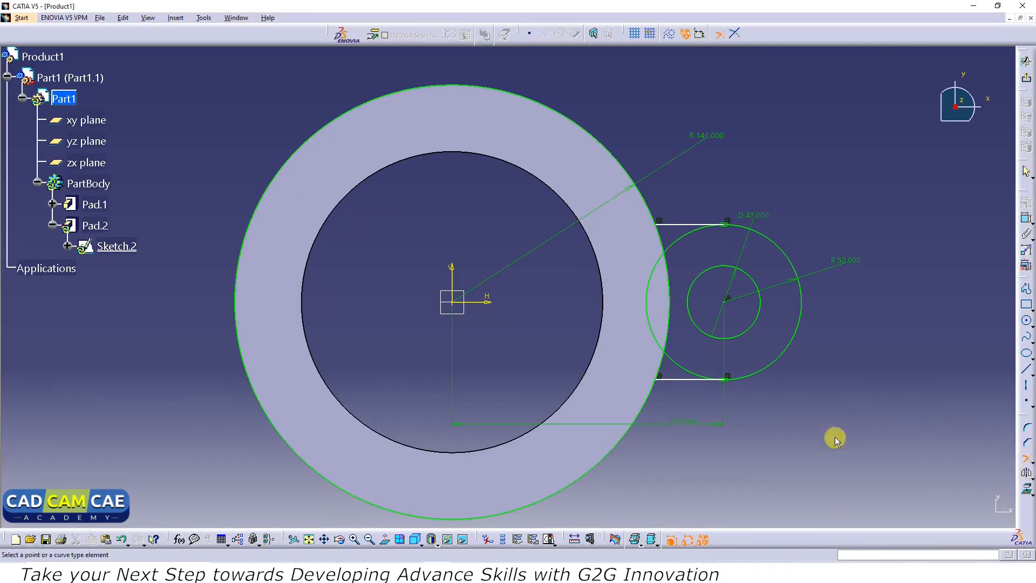
pyautogui.click(688, 379)
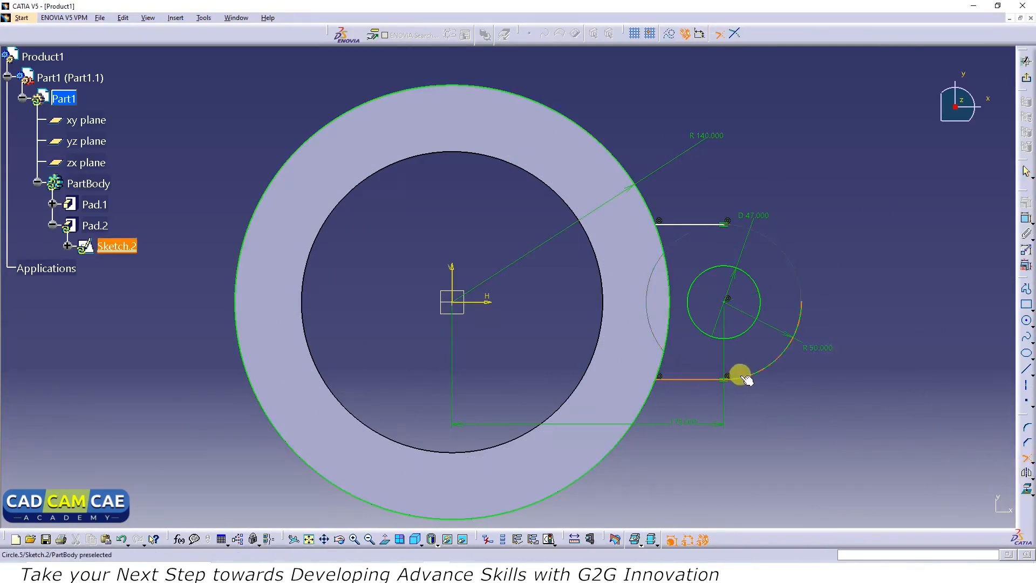
pyautogui.click(749, 378)
pyautogui.click(1027, 459)
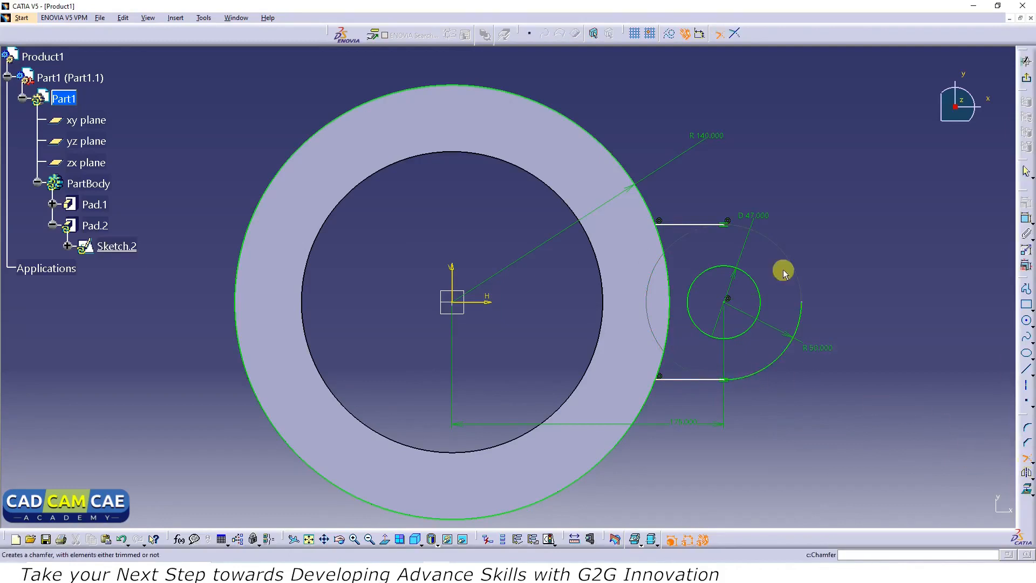
pyautogui.click(804, 307)
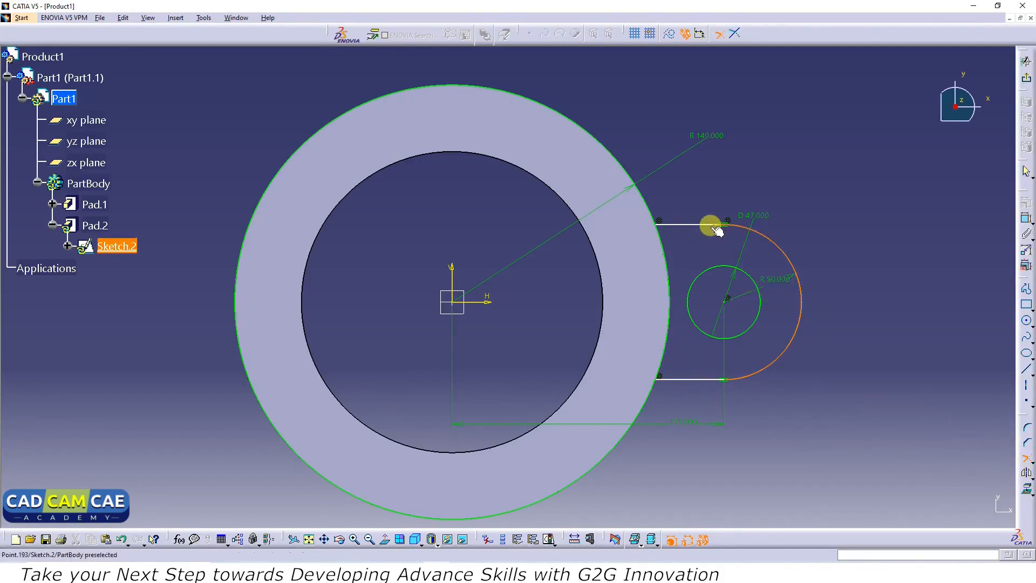
pyautogui.click(712, 224)
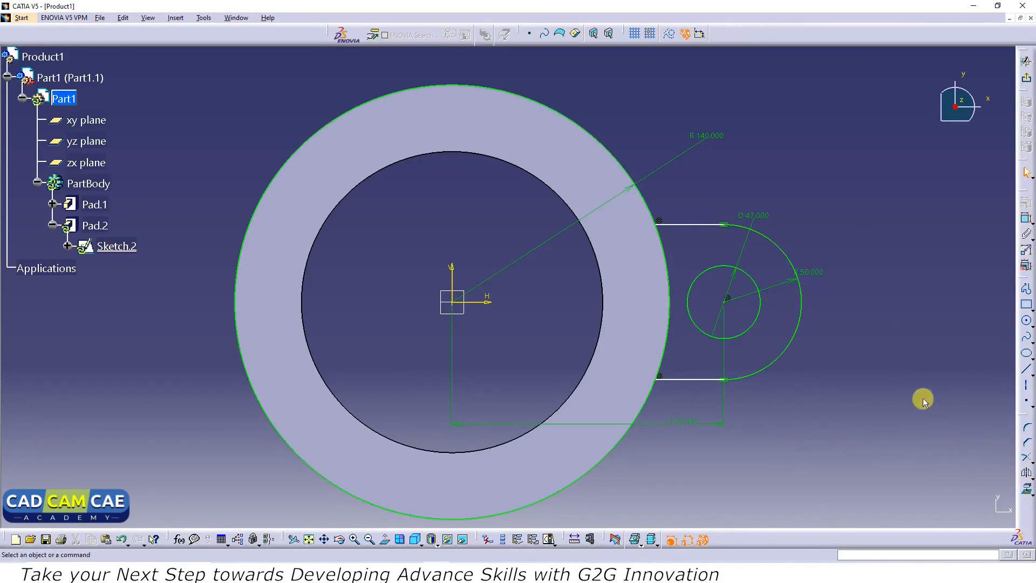
# Trim the lower and upper horizontal lug lines against the ring's outer circle, keeping the arc portions between them.
pyautogui.click(1024, 455)
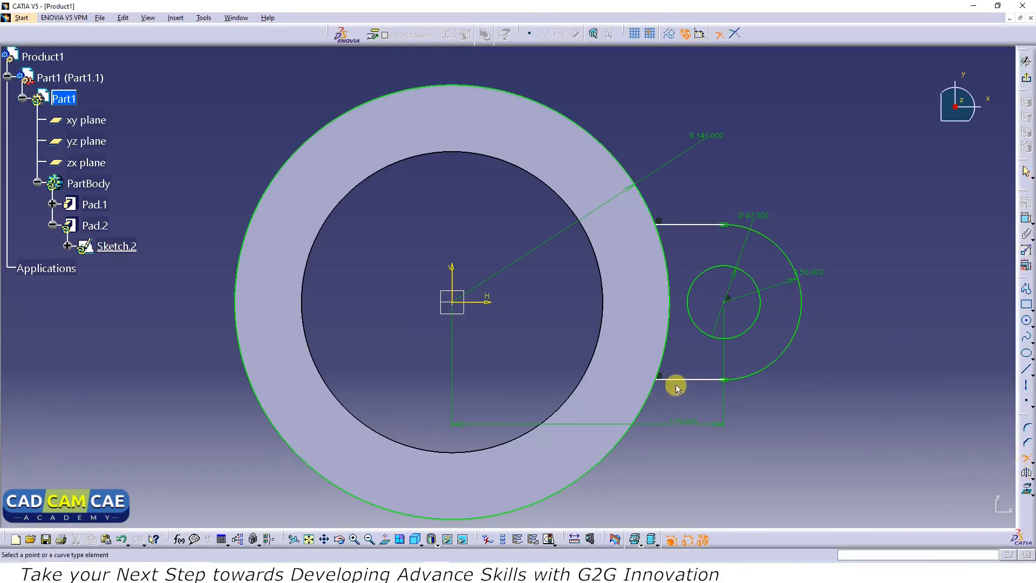
pyautogui.click(681, 378)
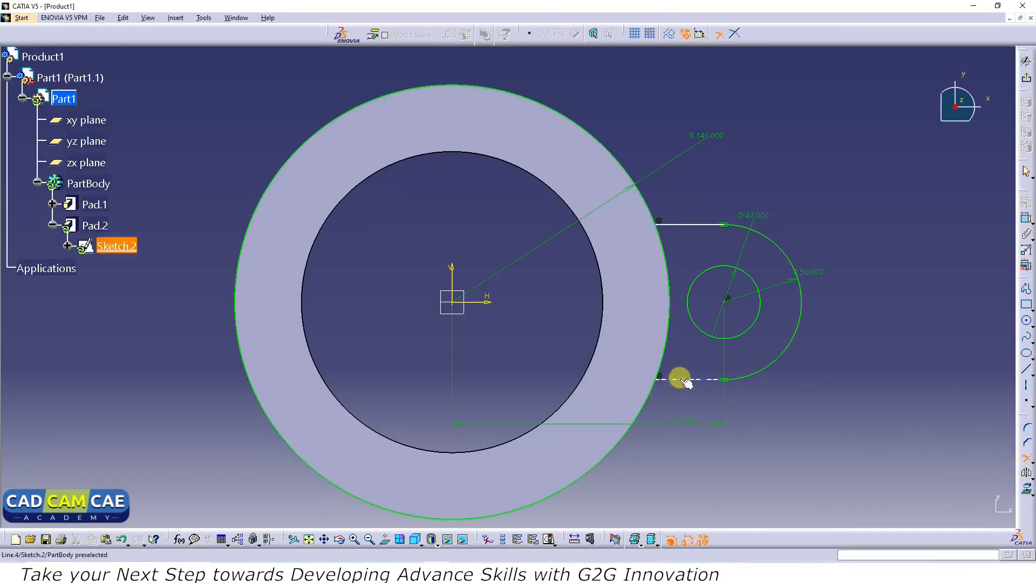
pyautogui.click(668, 356)
pyautogui.click(1025, 458)
pyautogui.click(684, 223)
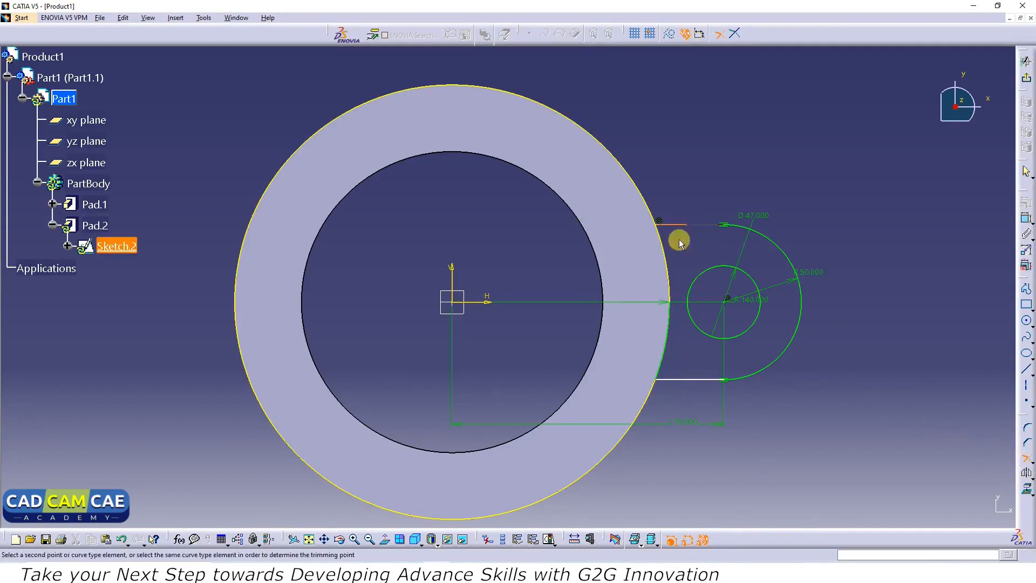
pyautogui.click(668, 268)
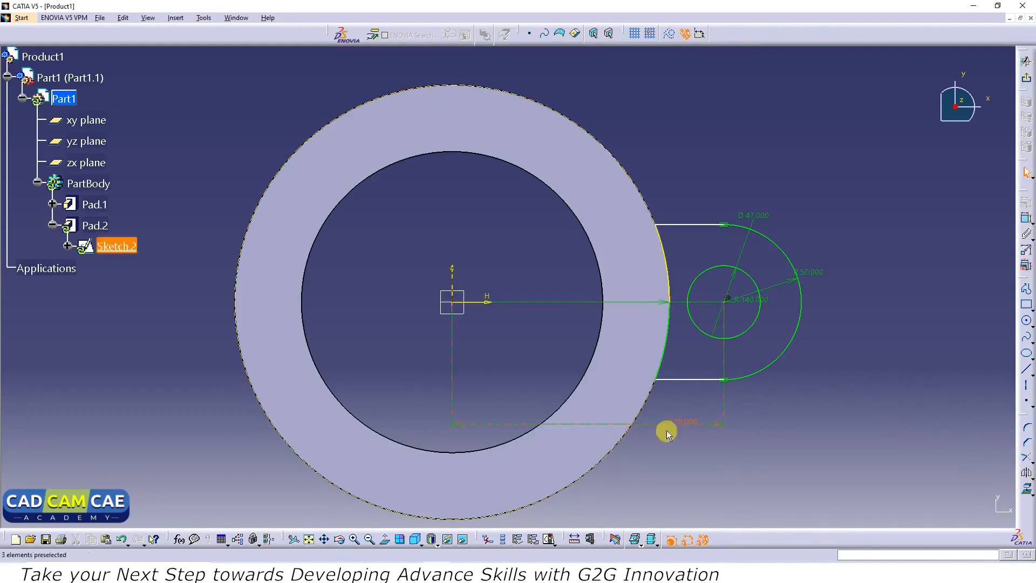
# Delete the leftover projected ring edge and trim the 140 mm radius arc against the upper horizontal line to close the profile.
pyautogui.click(618, 449)
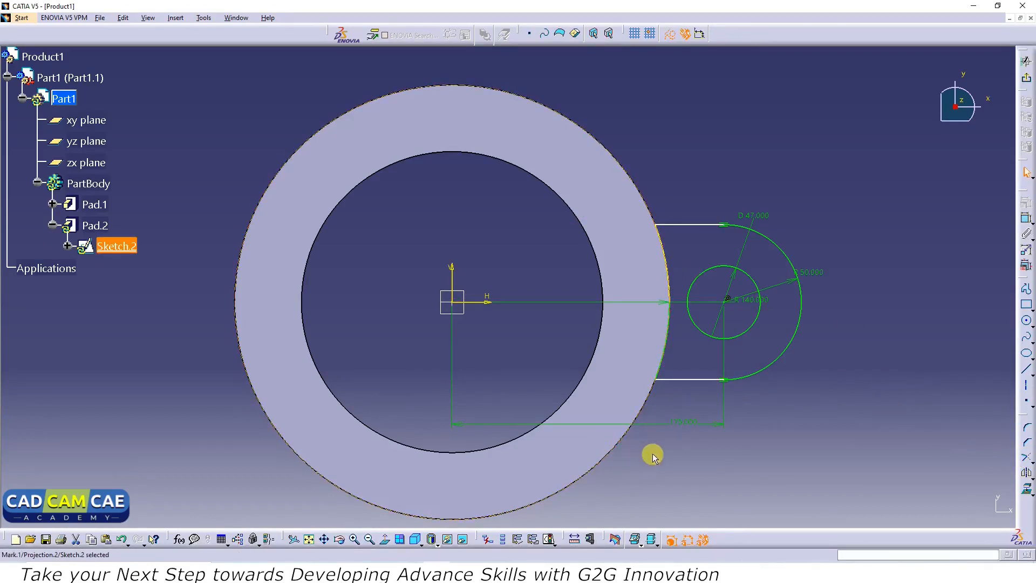
pyautogui.click(654, 457)
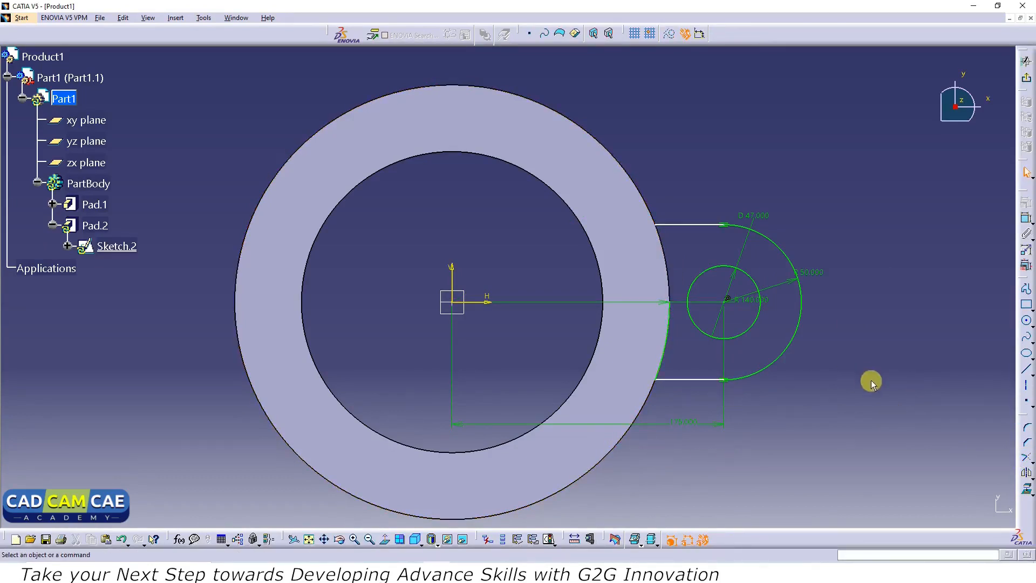
pyautogui.click(1026, 458)
pyautogui.click(686, 224)
pyautogui.click(670, 313)
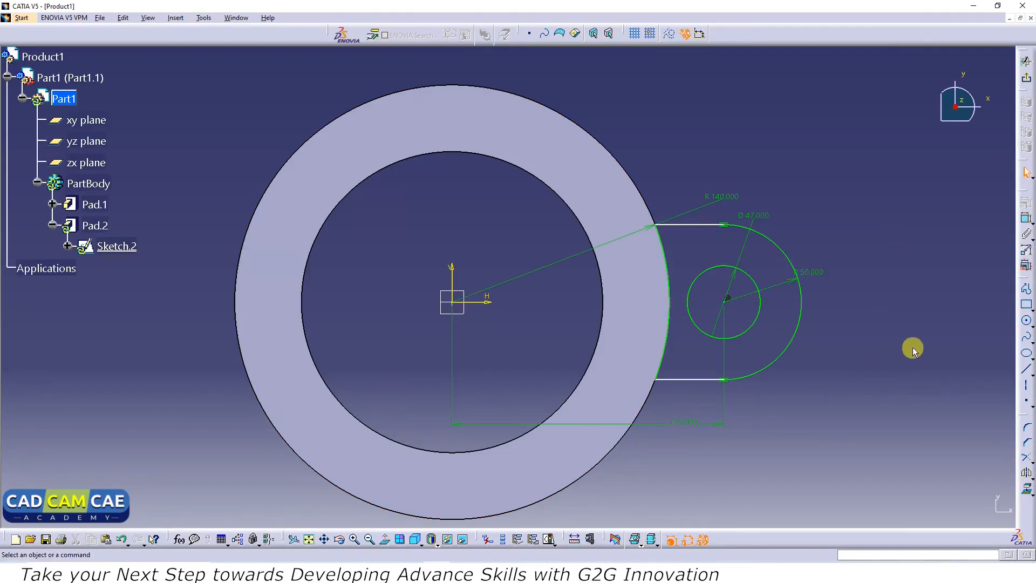
# Exit the sketch and pad the lug profile 32 mm with the direction reversed, alongside the cylinder wall.
pyautogui.click(1028, 80)
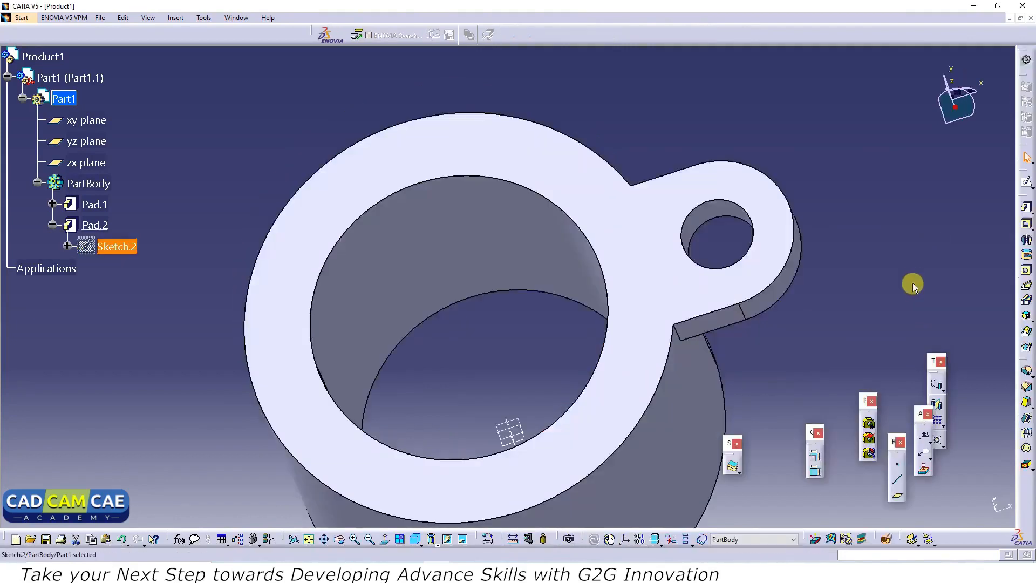
pyautogui.click(1026, 207)
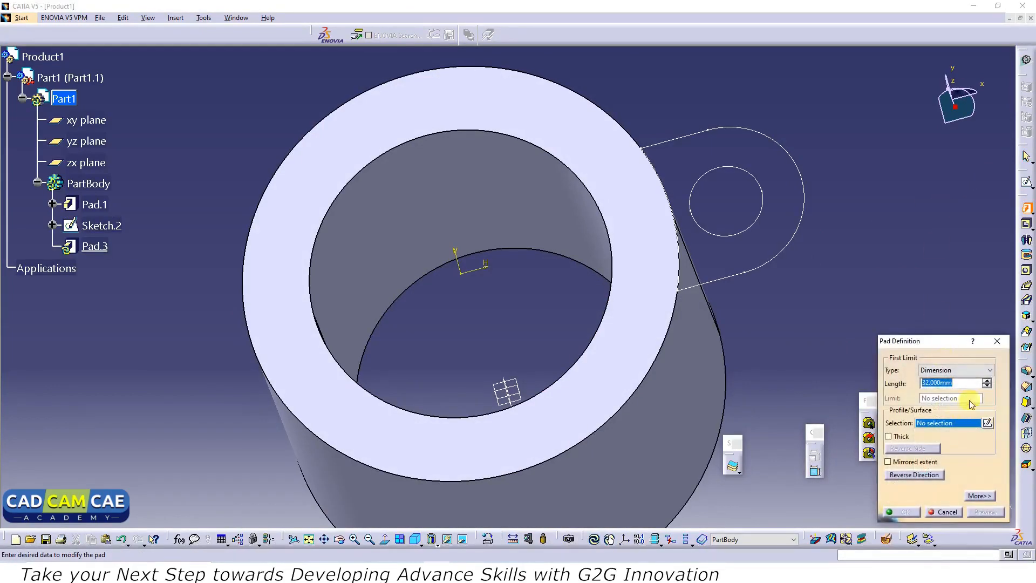
pyautogui.write('32')
pyautogui.press('Return')
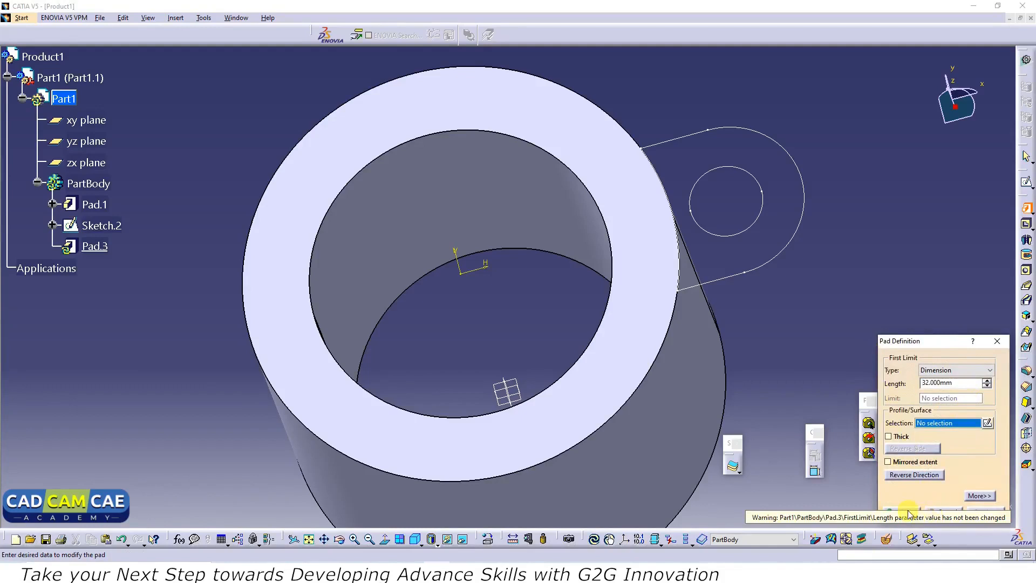
pyautogui.click(769, 246)
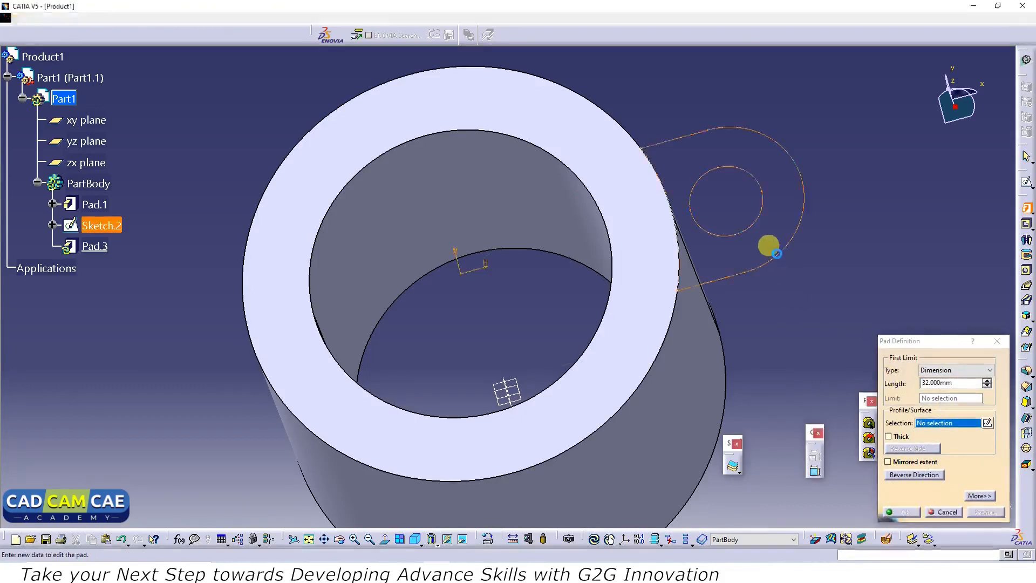
pyautogui.click(909, 475)
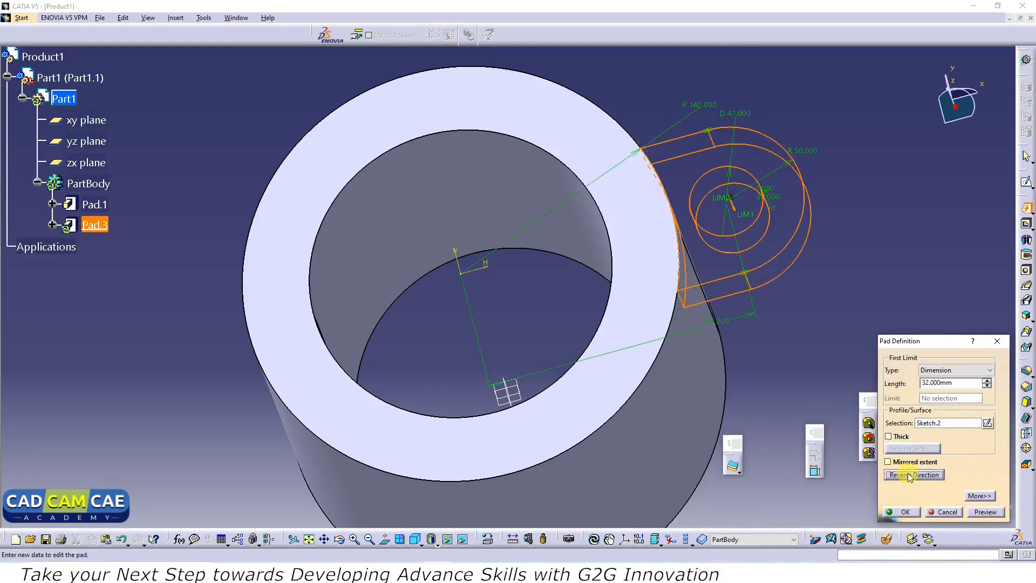
pyautogui.click(986, 512)
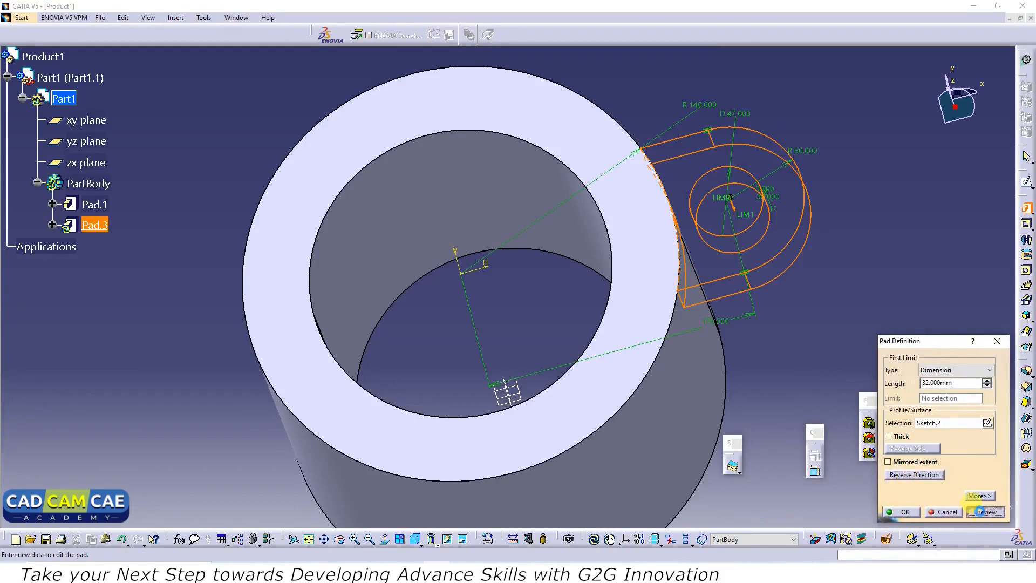
pyautogui.click(907, 511)
pyautogui.moveTo(757, 377); pyautogui.dragTo(631, 342, button='middle')
pyautogui.moveTo(790, 340); pyautogui.dragTo(567, 330, button='middle')
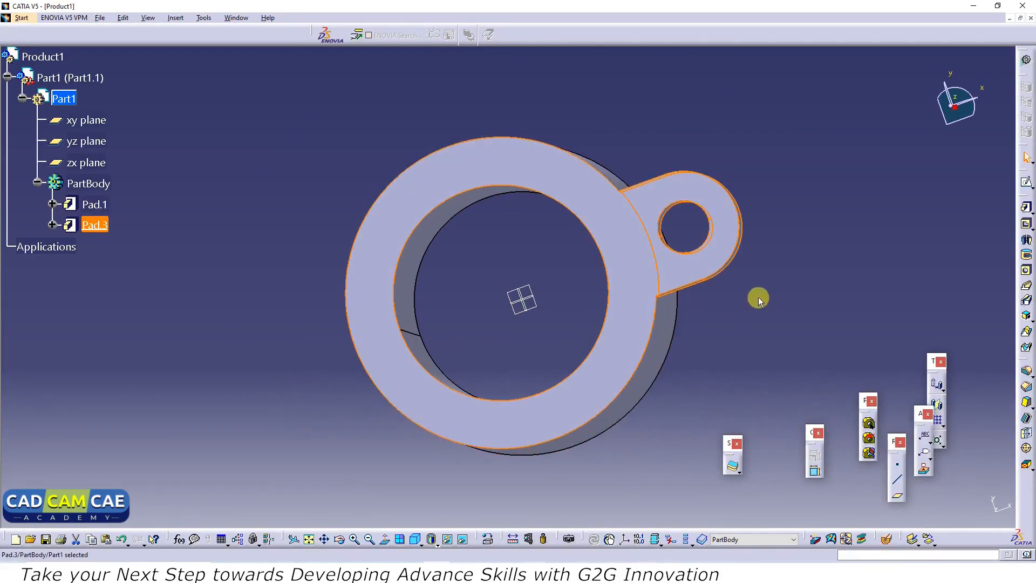
# Create a circular pattern of the lug pad, using the ring's flat face as the reference element.
pyautogui.moveTo(919, 413); pyautogui.dragTo(905, 408)
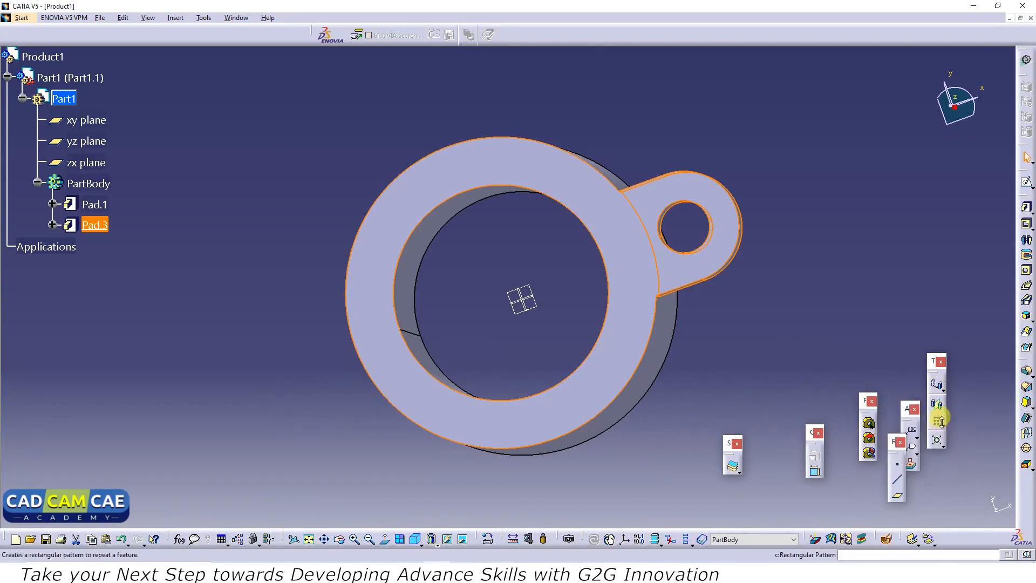
pyautogui.click(942, 426)
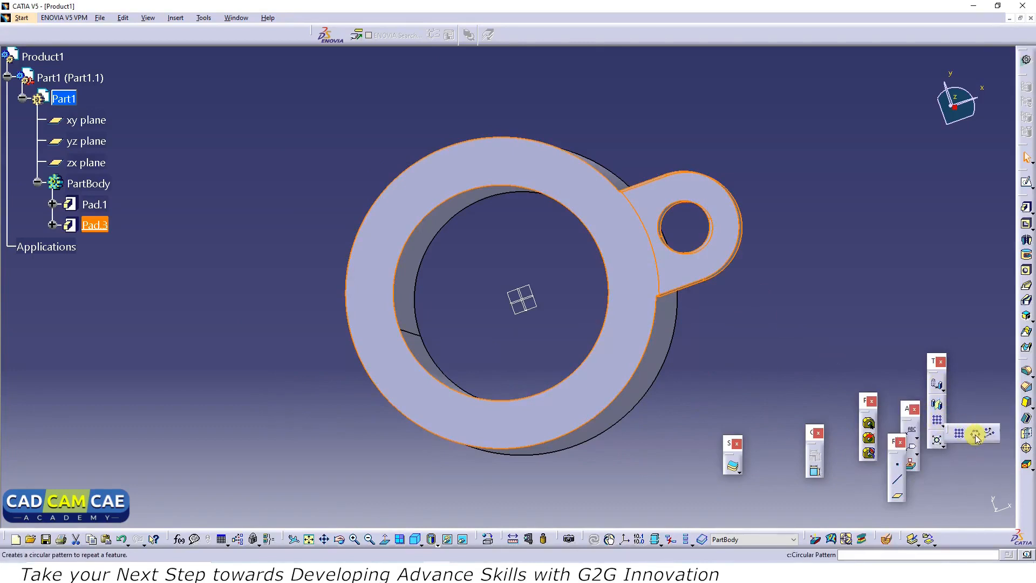
pyautogui.click(976, 436)
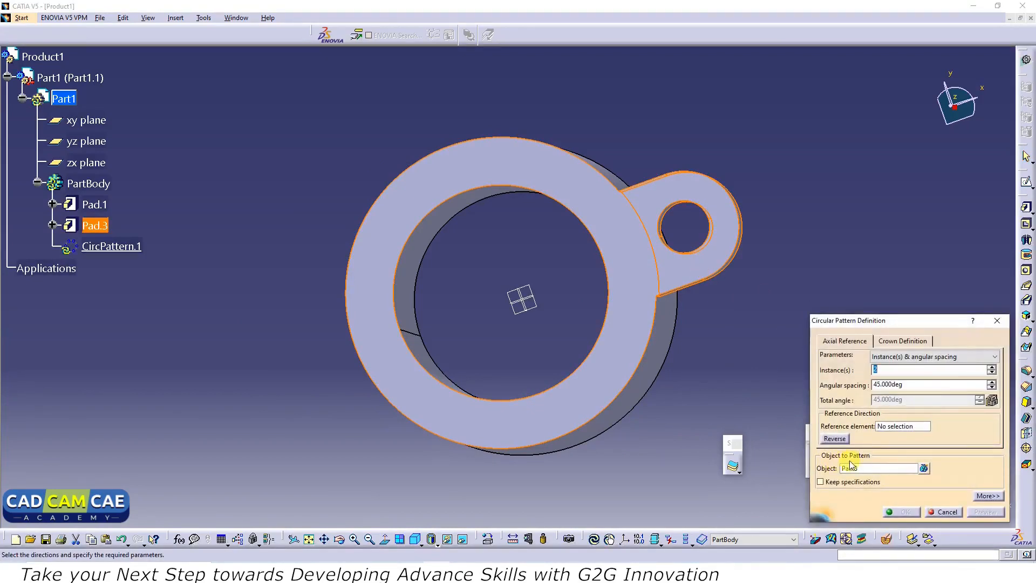
pyautogui.click(874, 468)
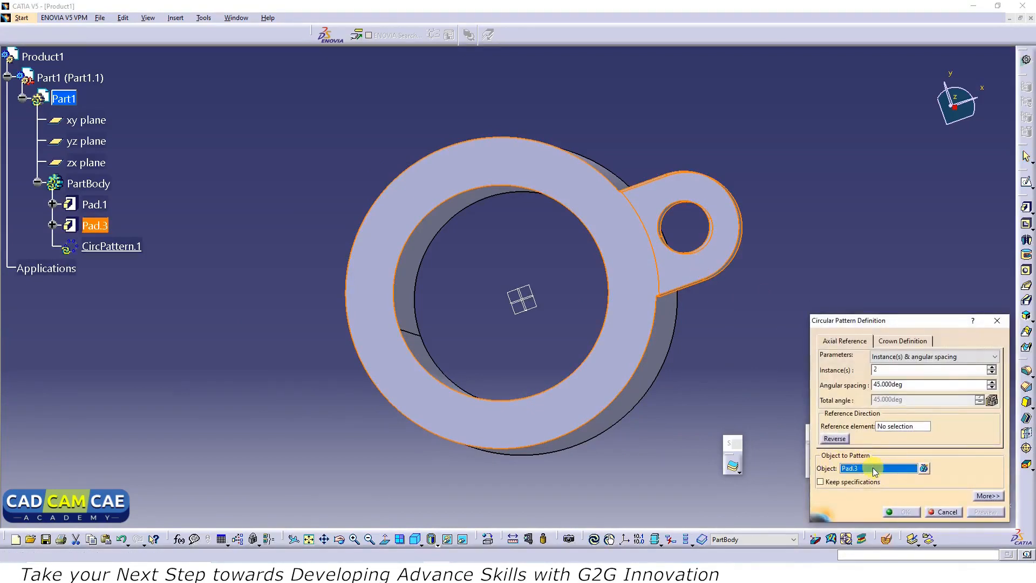
pyautogui.click(91, 227)
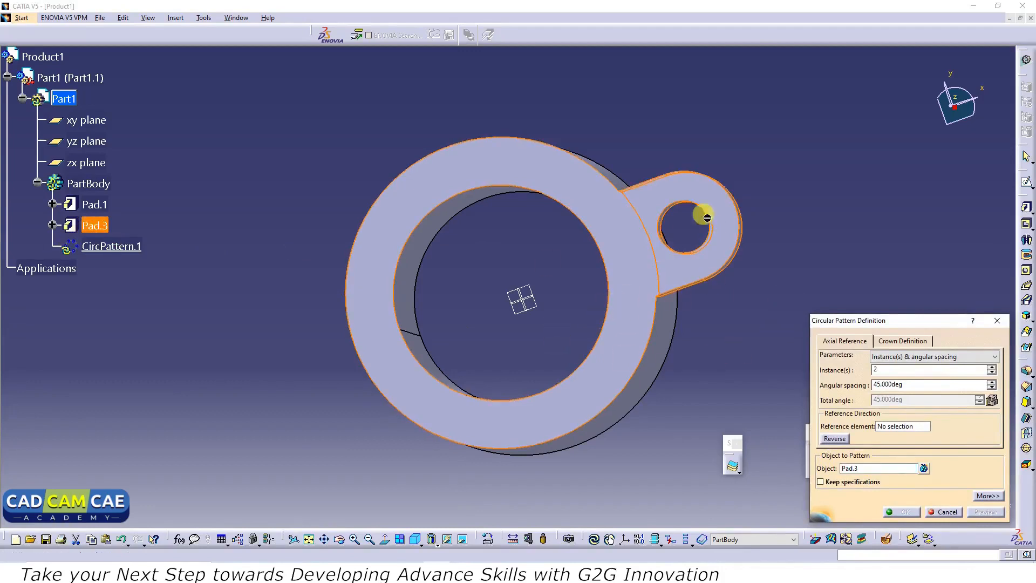
pyautogui.click(903, 426)
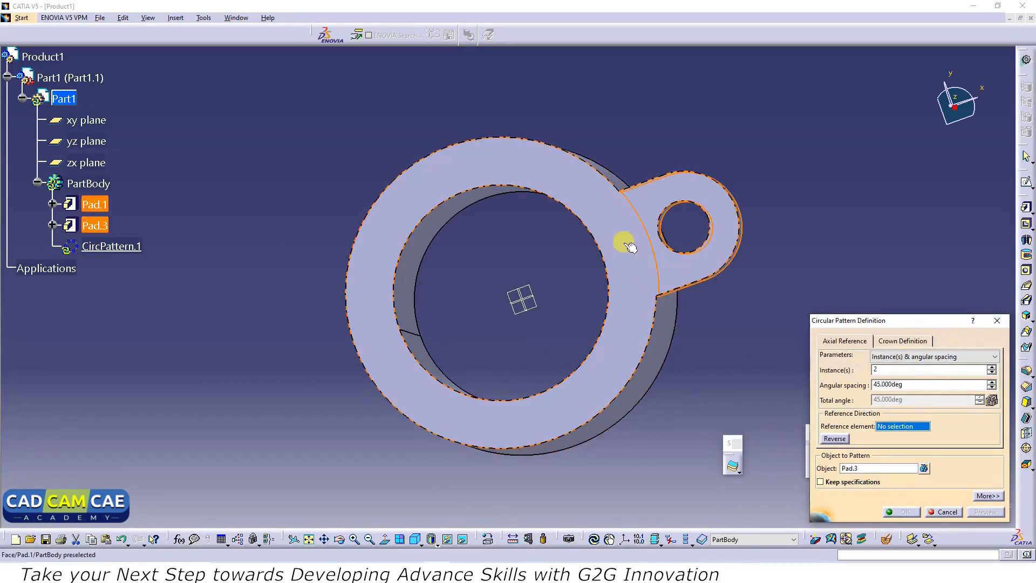
pyautogui.click(528, 144)
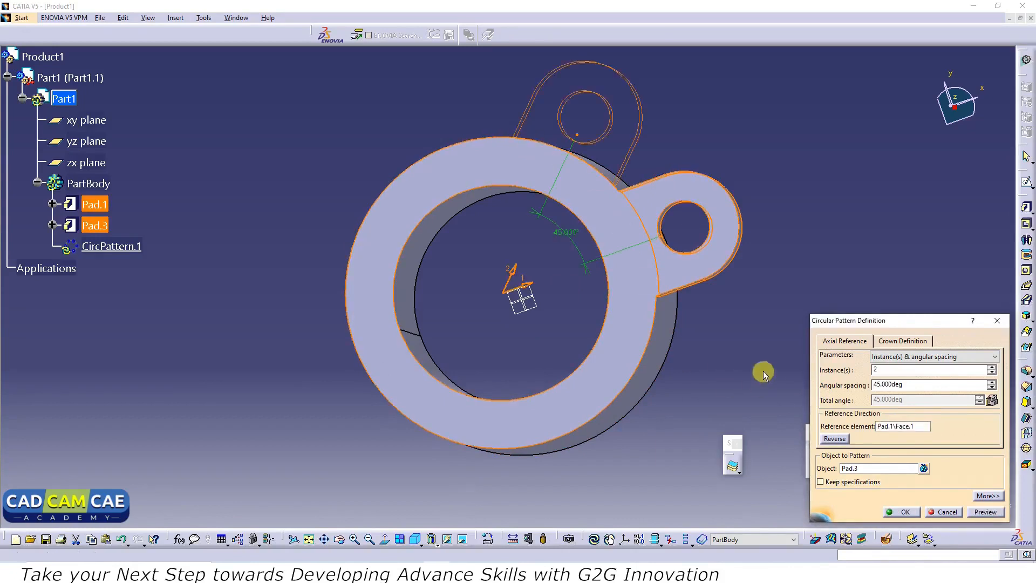
# Set the circular pattern to 3 instances with 120-degree angular spacing, preview it and apply it.
pyautogui.moveTo(872, 368); pyautogui.dragTo(849, 367)
pyautogui.write('3')
pyautogui.press('Tab')
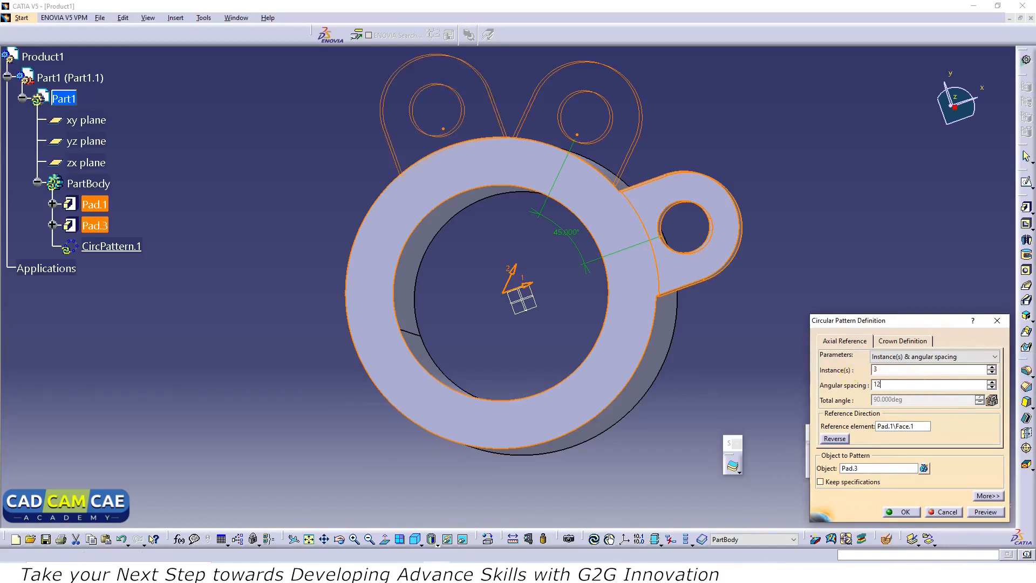
pyautogui.click(986, 511)
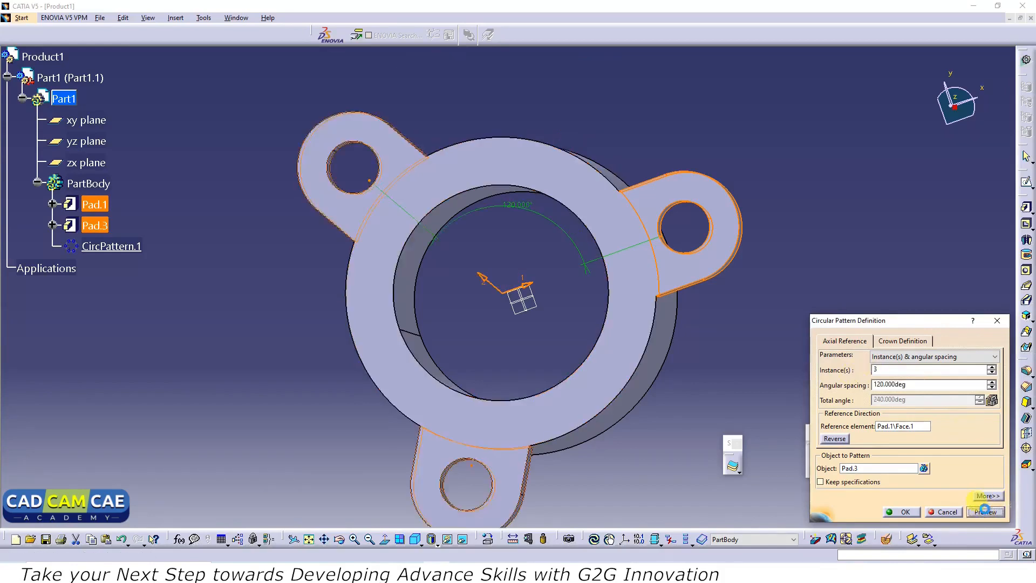
pyautogui.moveTo(519, 317); pyautogui.dragTo(506, 344, button='middle')
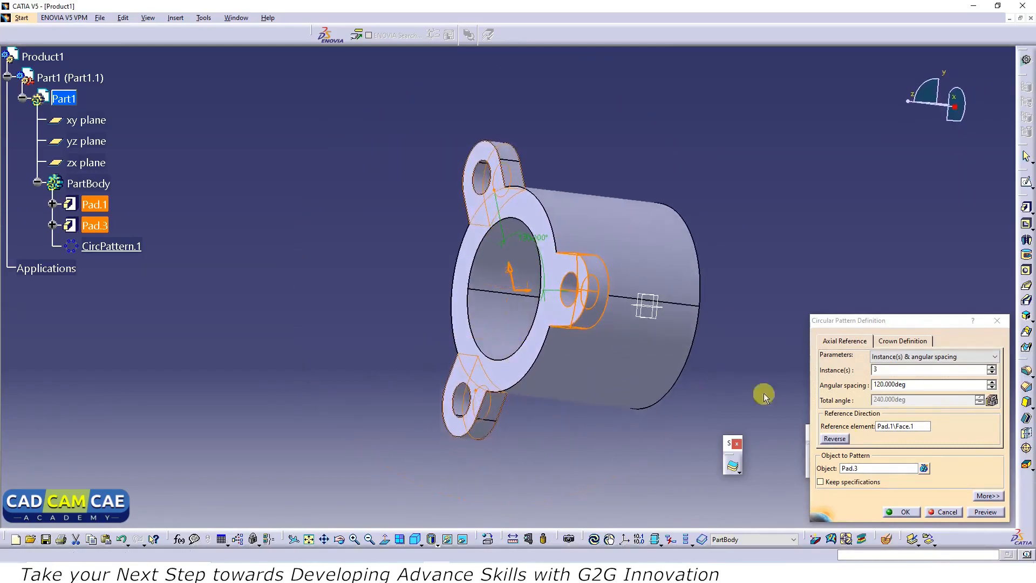
pyautogui.click(900, 515)
pyautogui.moveTo(549, 435); pyautogui.dragTo(580, 408, button='middle')
pyautogui.moveTo(761, 333); pyautogui.dragTo(736, 263, button='middle')
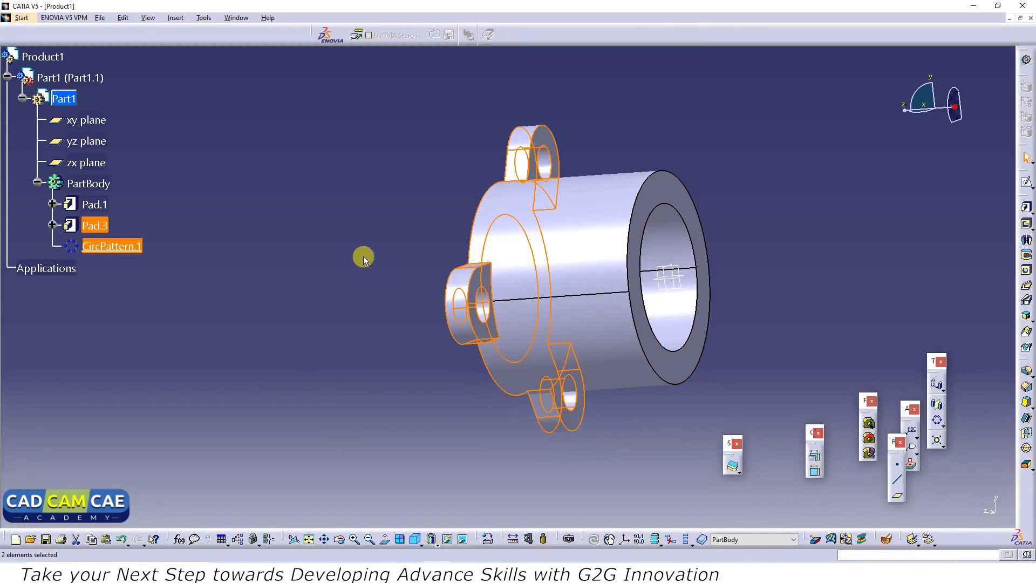
# Start a rectangular pattern and set the circular pattern of the three lugs as the object to repeat.
pyautogui.moveTo(486, 366); pyautogui.dragTo(594, 446, button='middle')
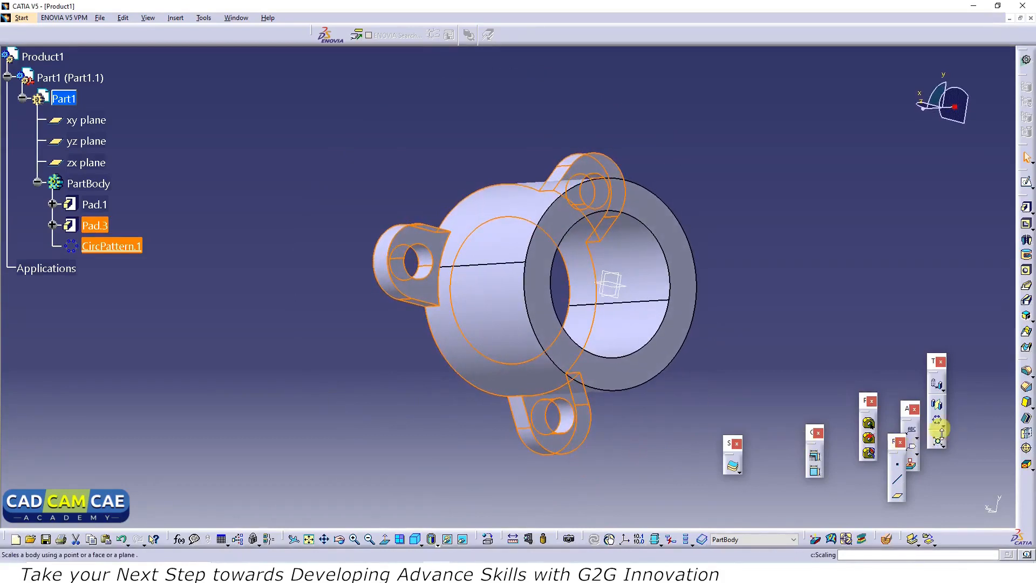
pyautogui.click(939, 429)
pyautogui.click(955, 429)
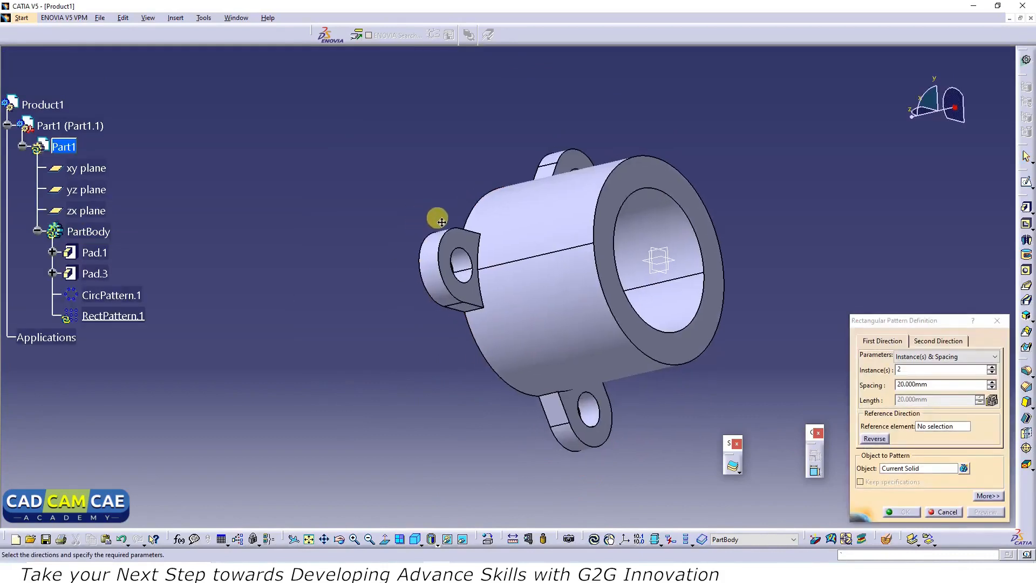
pyautogui.moveTo(442, 221); pyautogui.dragTo(474, 234, button='middle')
pyautogui.moveTo(400, 300); pyautogui.dragTo(617, 309, button='middle')
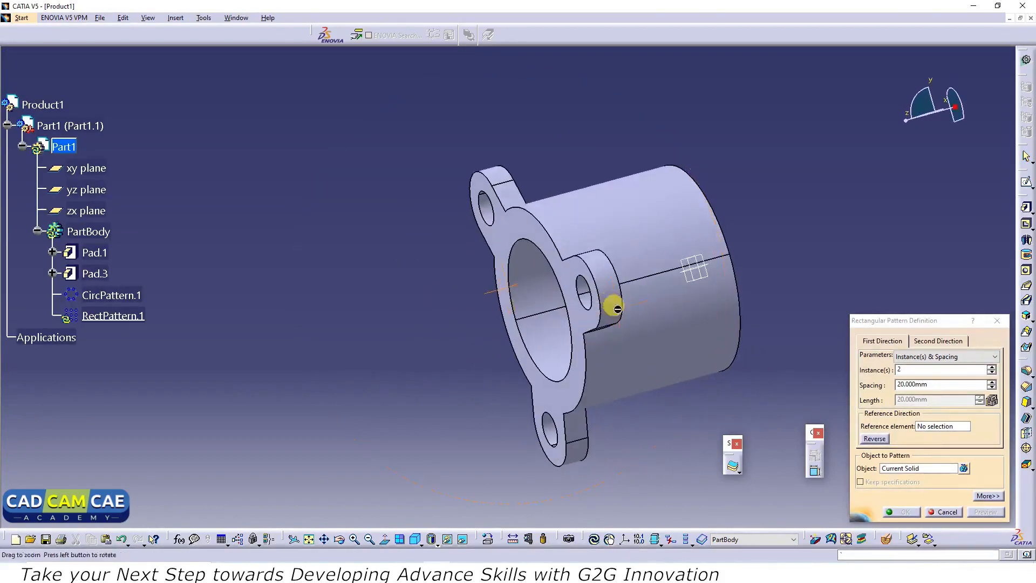
pyautogui.click(925, 470)
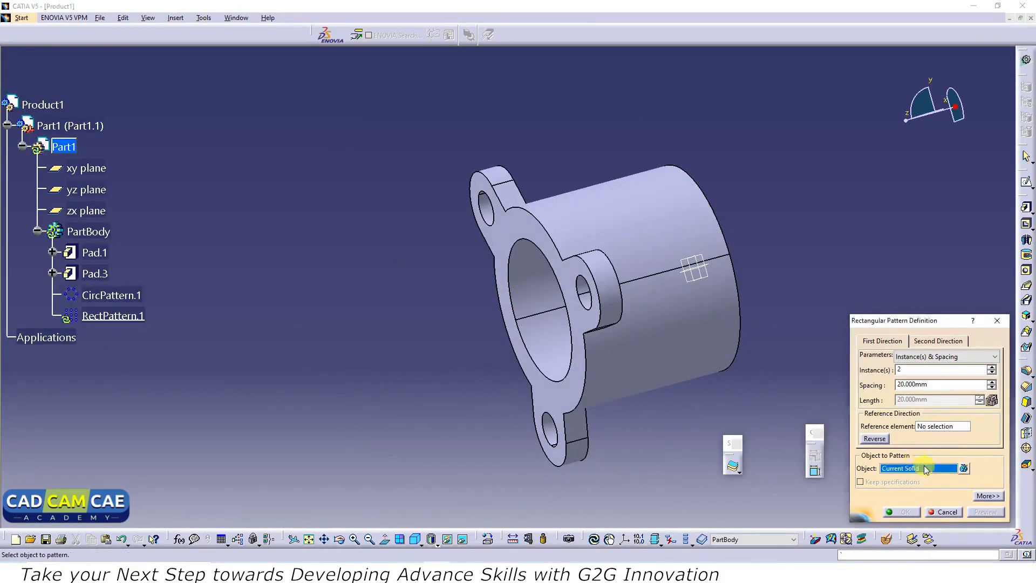
pyautogui.click(101, 298)
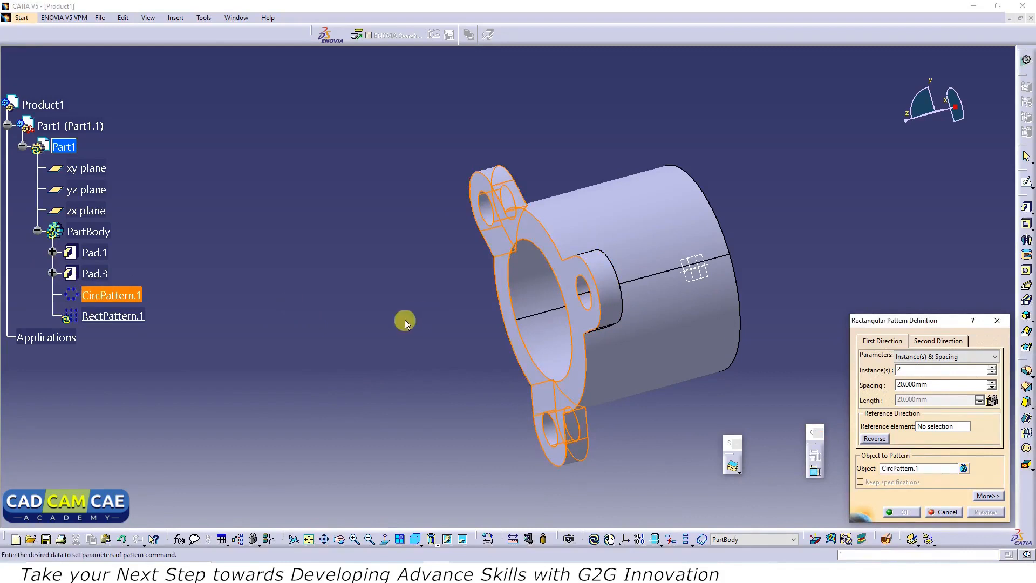
# Use the hollow cylinder's axis as the reference direction of the rectangular pattern.
pyautogui.moveTo(368, 323); pyautogui.dragTo(397, 261, button='middle')
pyautogui.moveTo(740, 308); pyautogui.dragTo(682, 340, button='middle')
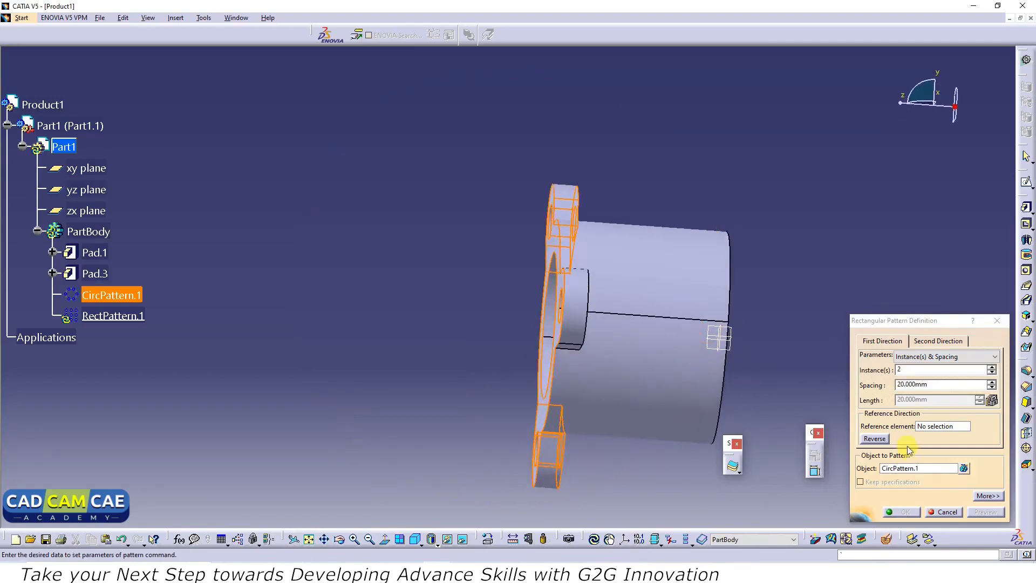
pyautogui.click(929, 426)
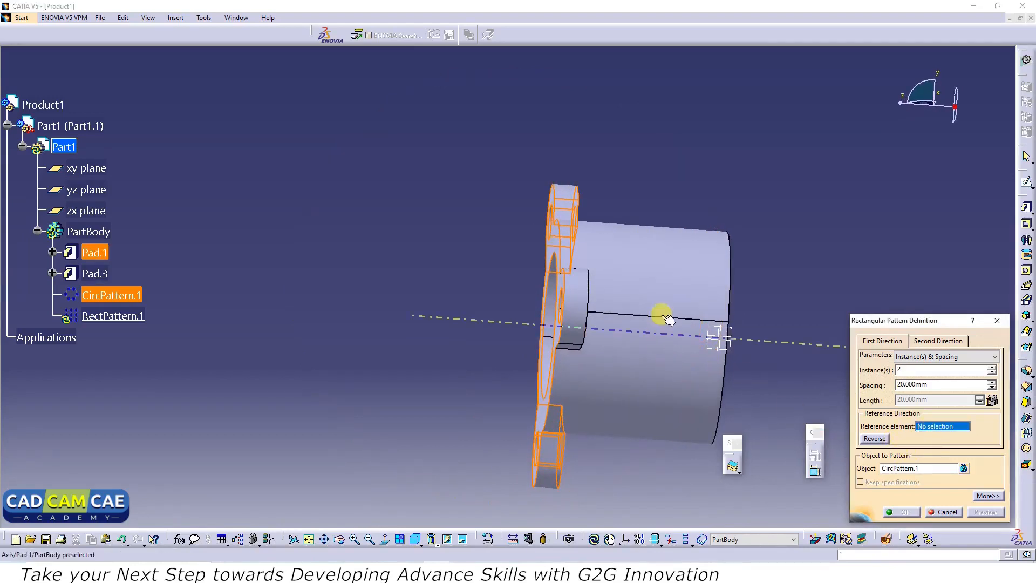
pyautogui.click(657, 332)
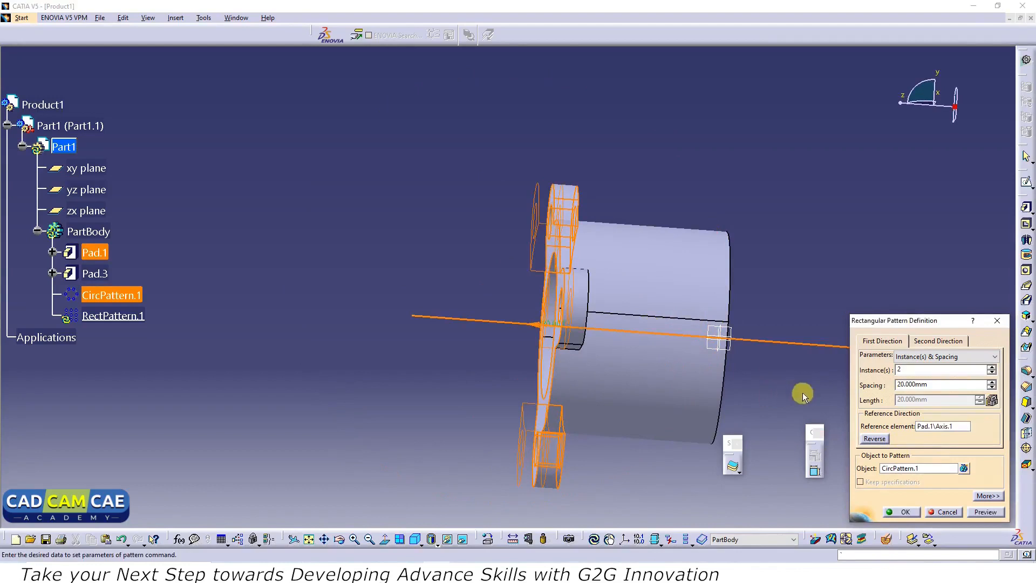
pyautogui.moveTo(481, 268); pyautogui.dragTo(497, 374, button='middle')
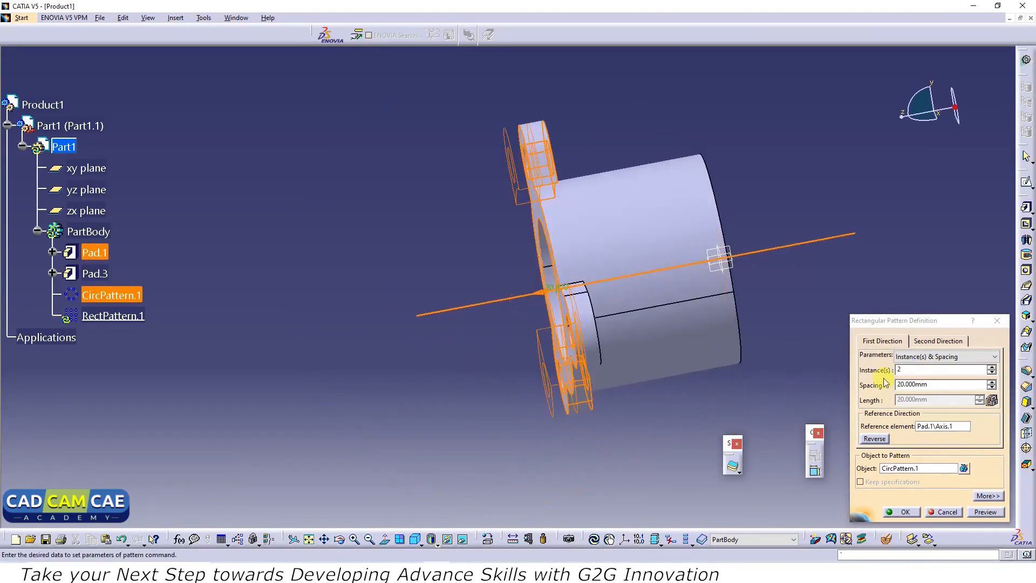
pyautogui.moveTo(798, 356); pyautogui.dragTo(771, 384, button='middle')
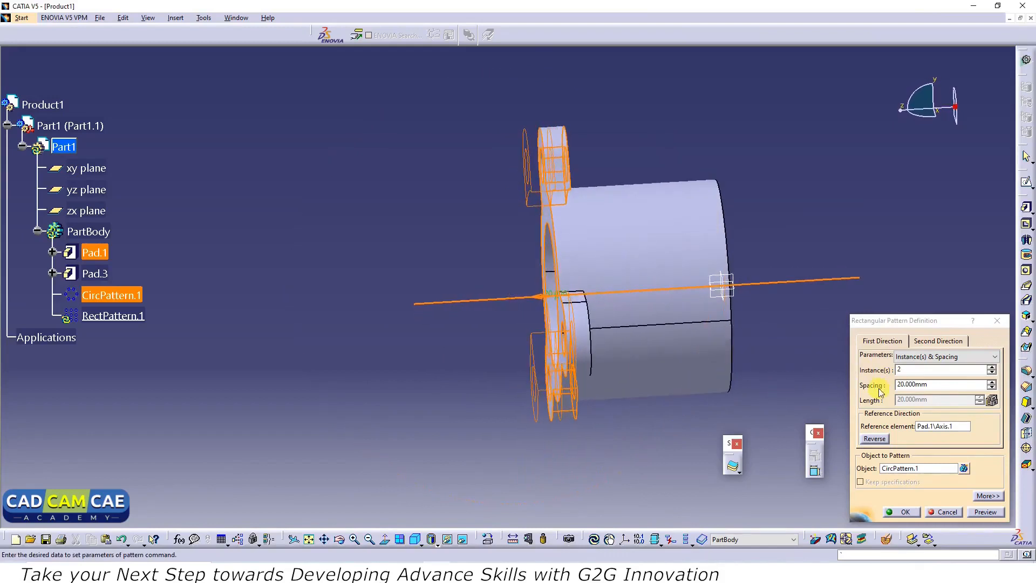
# Set the two-instance rectangular pattern's spacing to 193 mm, reverse its direction along the cylinder and apply it.
pyautogui.moveTo(950, 385); pyautogui.dragTo(826, 383)
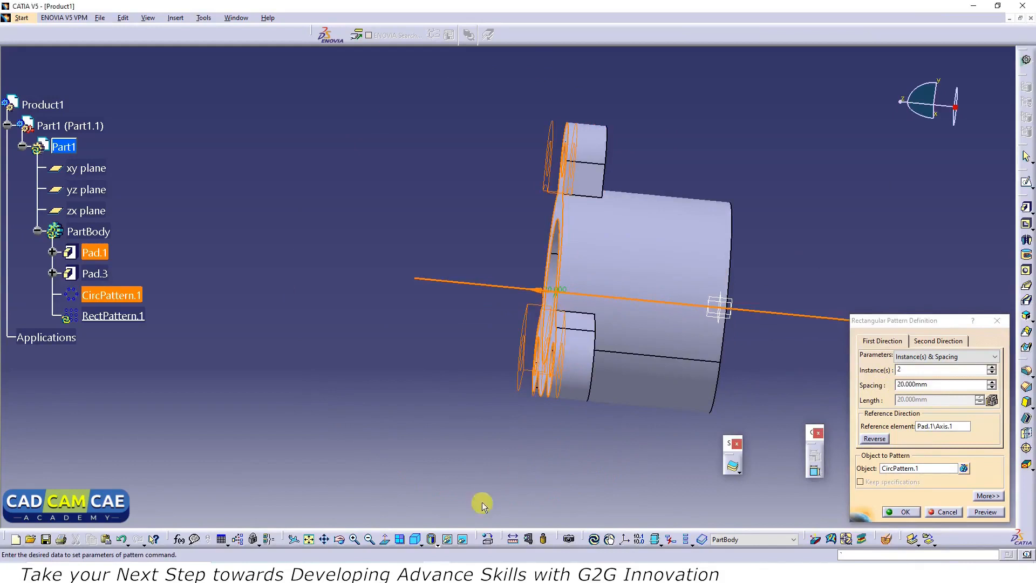
pyautogui.click(410, 571)
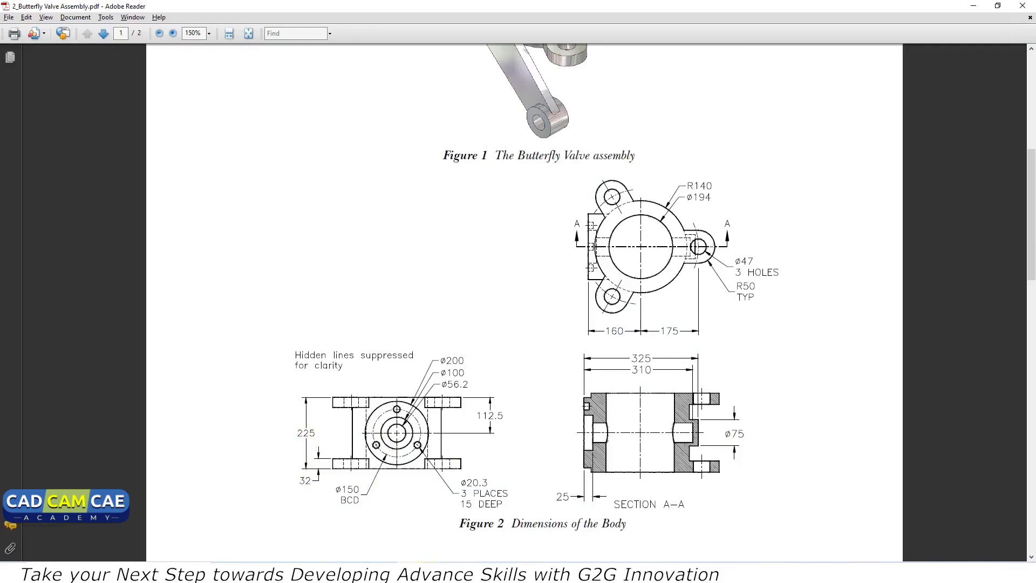
pyautogui.click(438, 572)
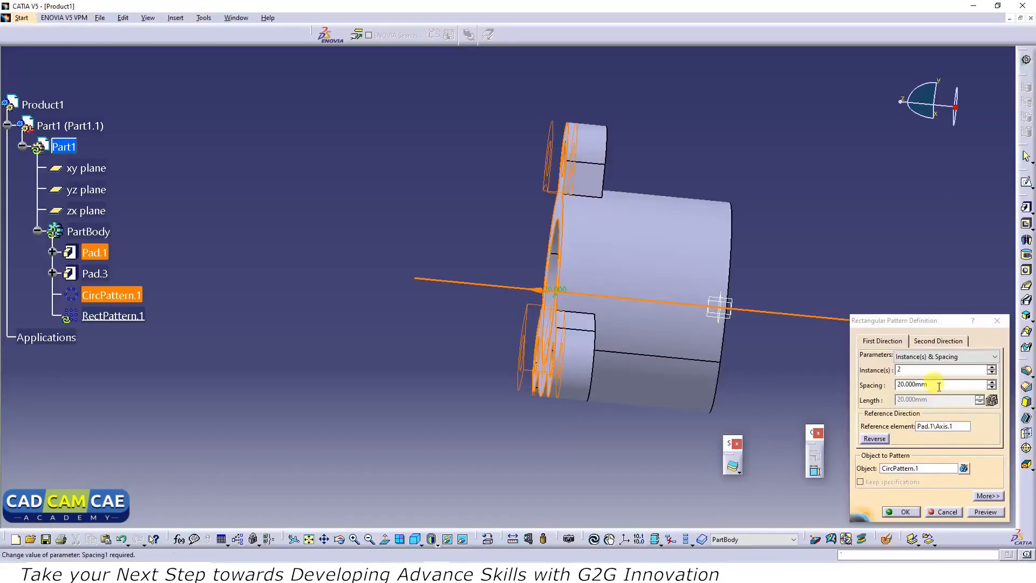
pyautogui.doubleClick(930, 384)
pyautogui.write('193')
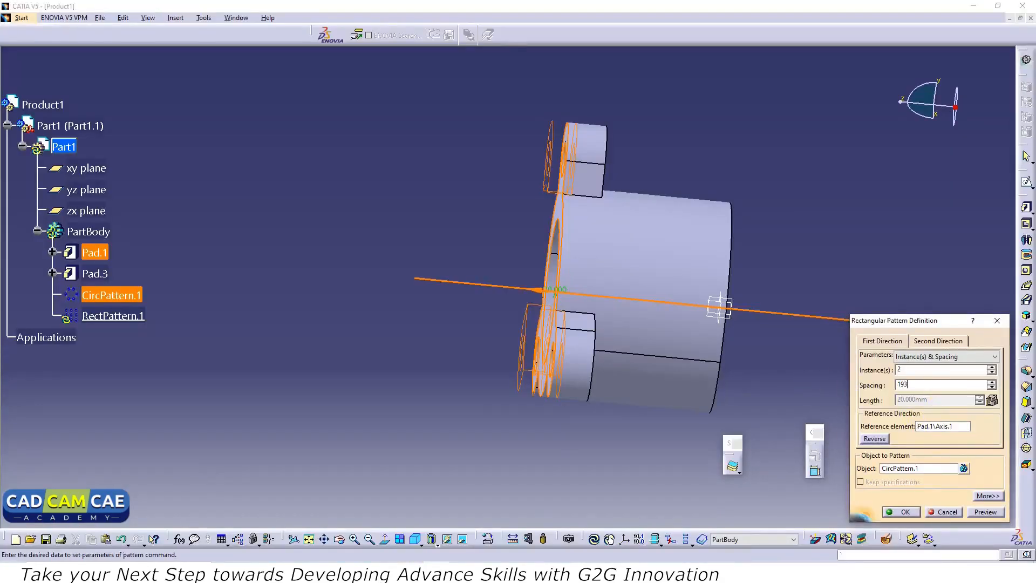
pyautogui.click(874, 438)
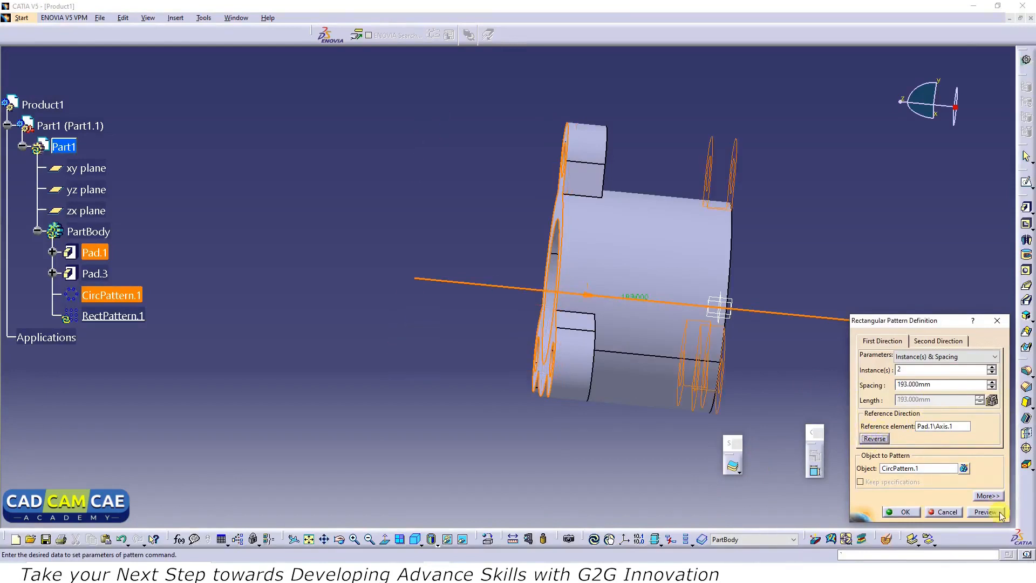
pyautogui.moveTo(502, 292); pyautogui.dragTo(672, 367, button='middle')
pyautogui.moveTo(751, 277); pyautogui.dragTo(534, 321, button='middle')
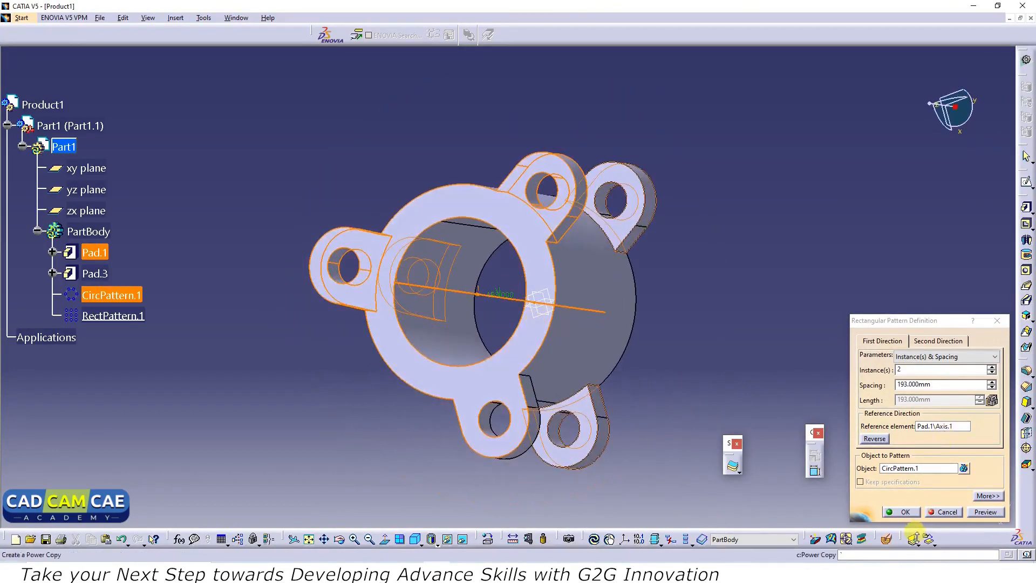
pyautogui.click(906, 512)
pyautogui.moveTo(708, 400); pyautogui.dragTo(705, 420, button='middle')
pyautogui.click(415, 539)
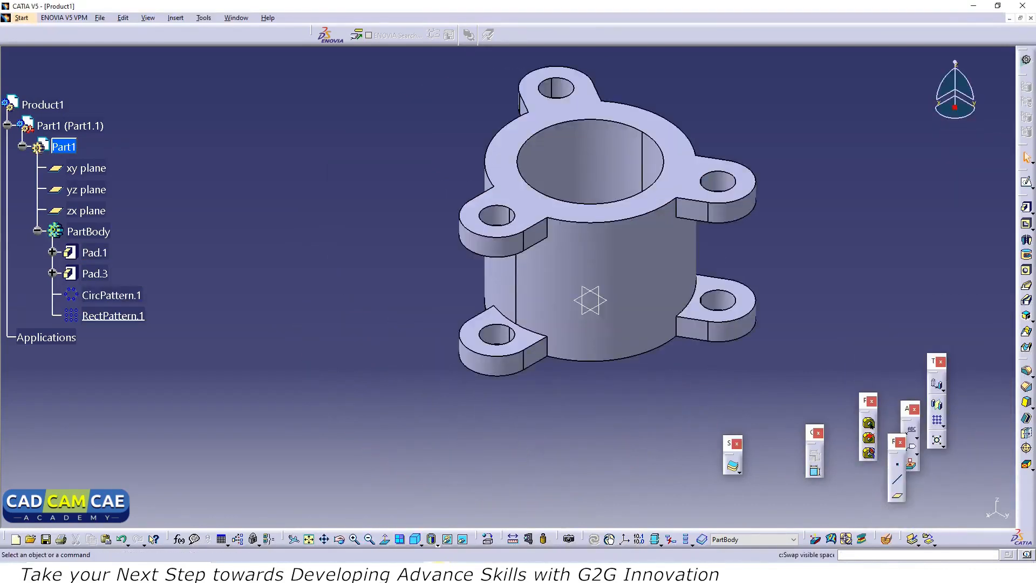
# Check the body dimensions in the PDF drawing, then in CATIA start a plane offset from the yz plane.
pyautogui.click(413, 572)
pyautogui.scroll(-1, 477, 421)
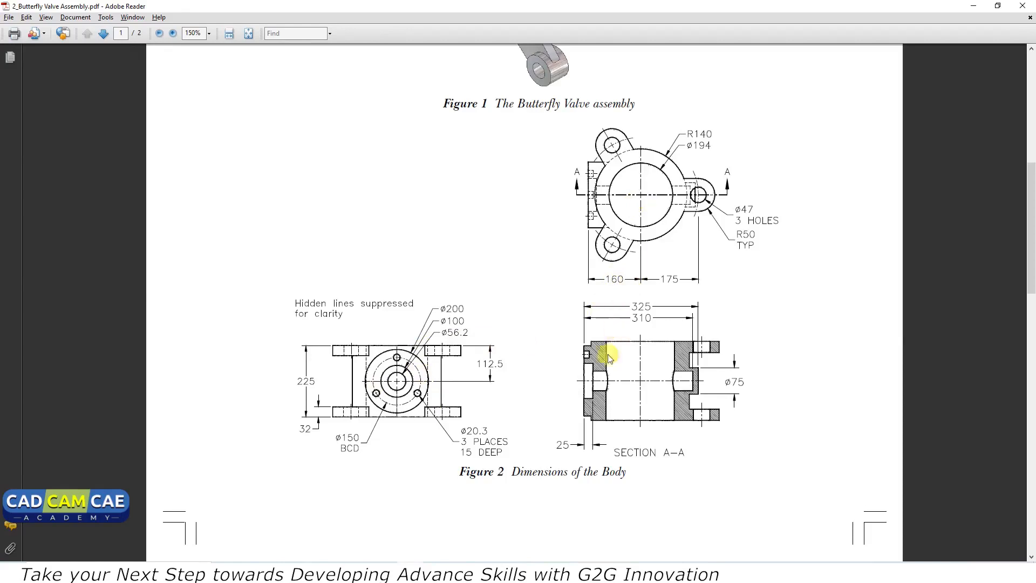
pyautogui.click(441, 570)
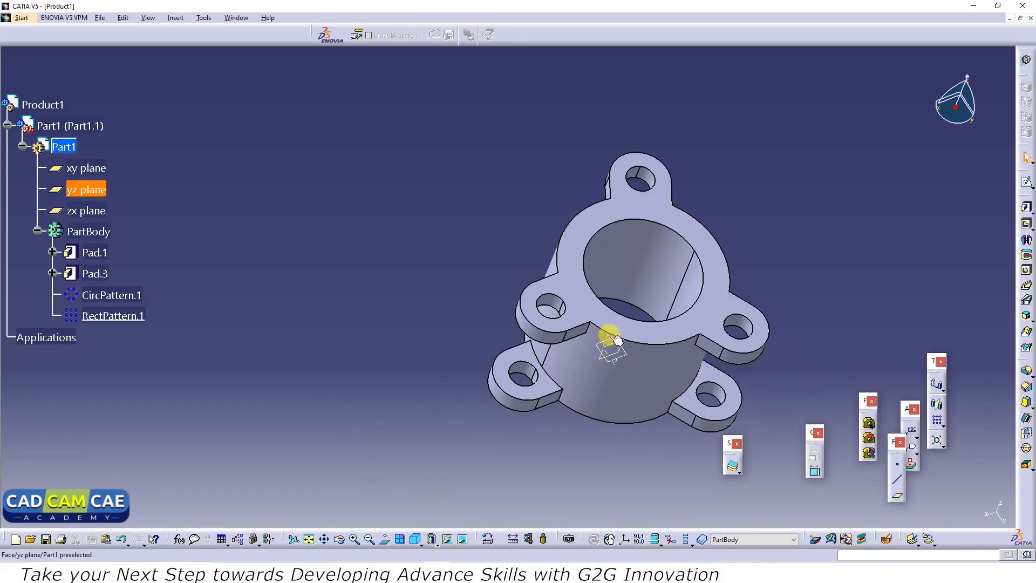
pyautogui.click(615, 340)
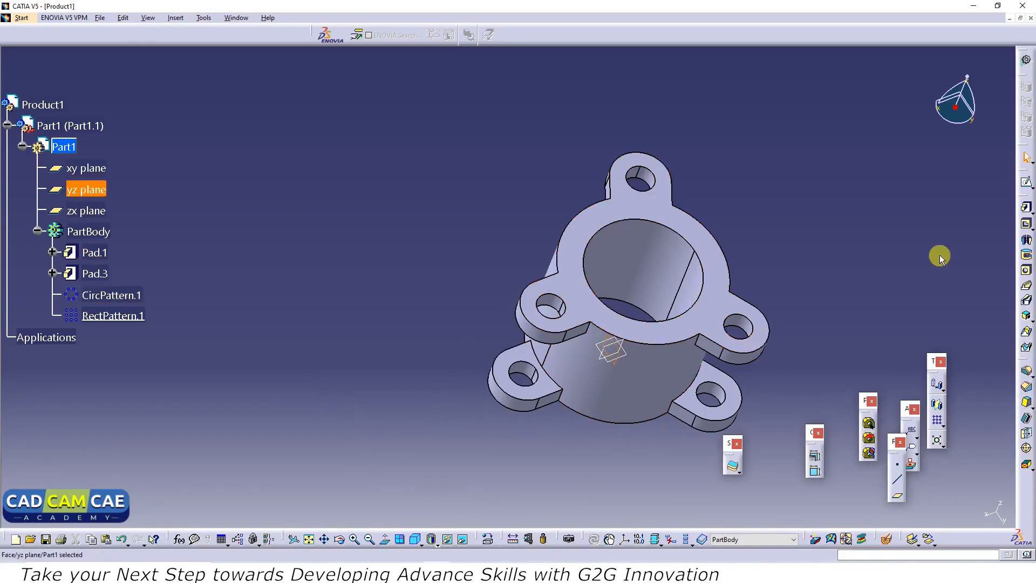
pyautogui.click(900, 496)
pyautogui.moveTo(789, 375); pyautogui.dragTo(654, 356, button='middle')
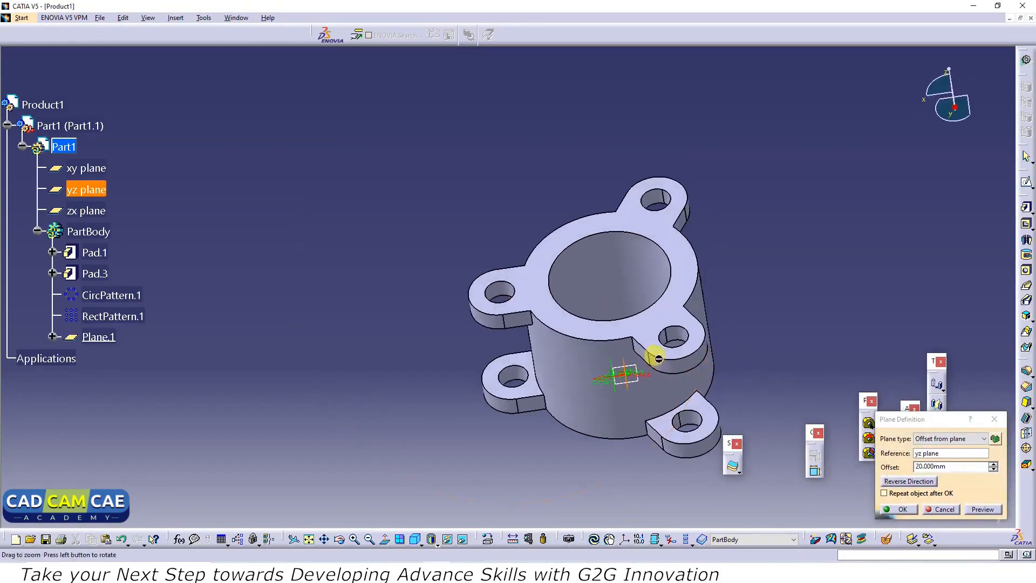
# Set the plane's offset from the yz plane to 160 mm with the direction reversed and create it.
pyautogui.doubleClick(921, 466)
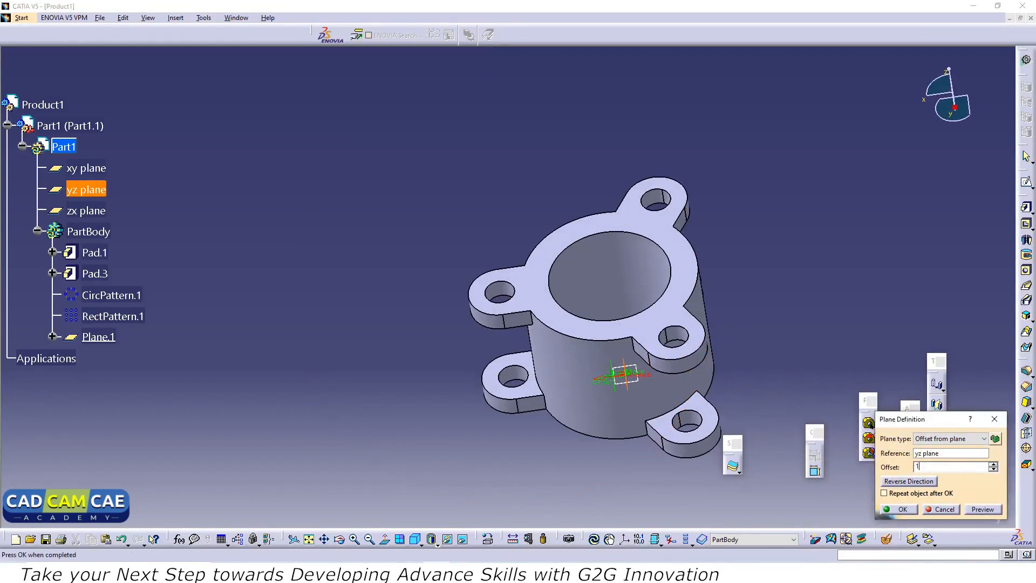
pyautogui.click(917, 480)
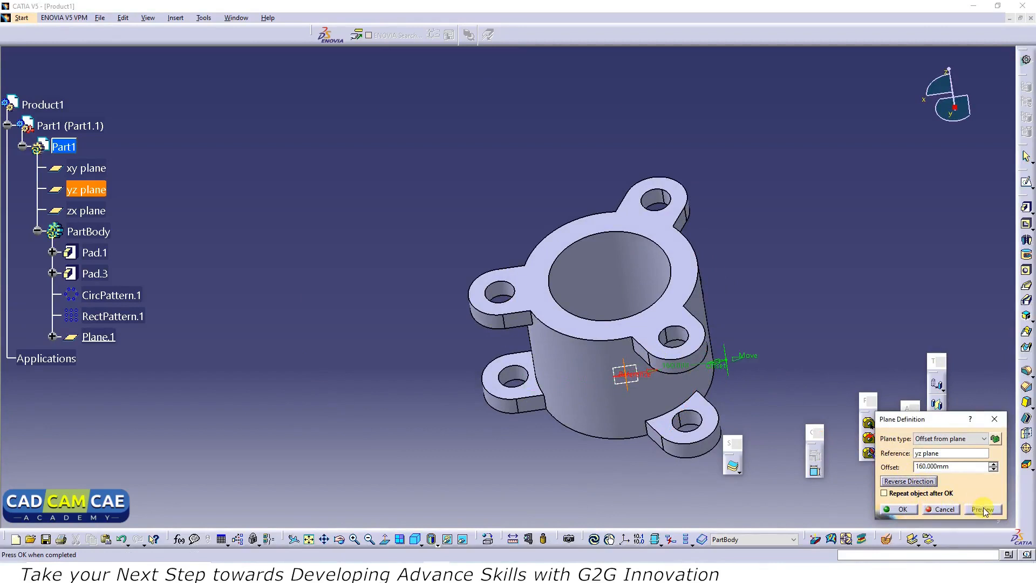
pyautogui.moveTo(786, 347); pyautogui.dragTo(632, 392, button='middle')
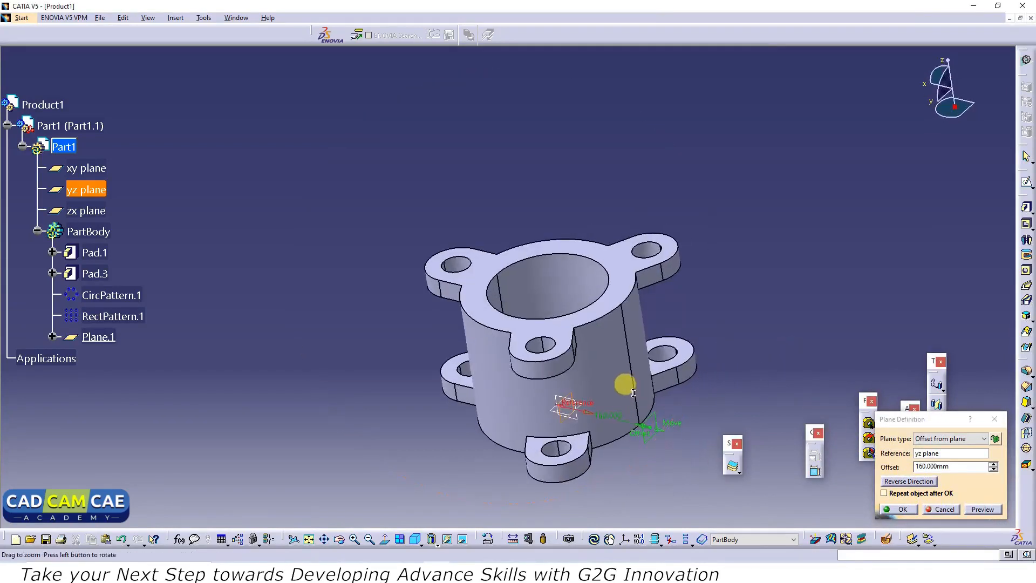
pyautogui.moveTo(717, 394); pyautogui.dragTo(614, 401, button='middle')
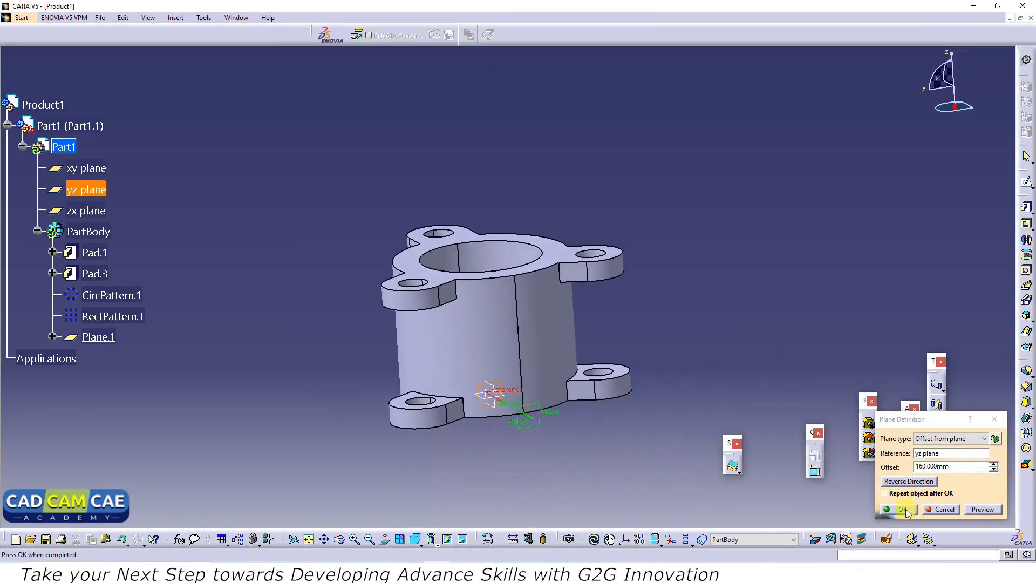
pyautogui.click(904, 510)
pyautogui.moveTo(701, 380); pyautogui.dragTo(656, 392, button='middle')
pyautogui.moveTo(584, 420); pyautogui.dragTo(631, 413, button='middle')
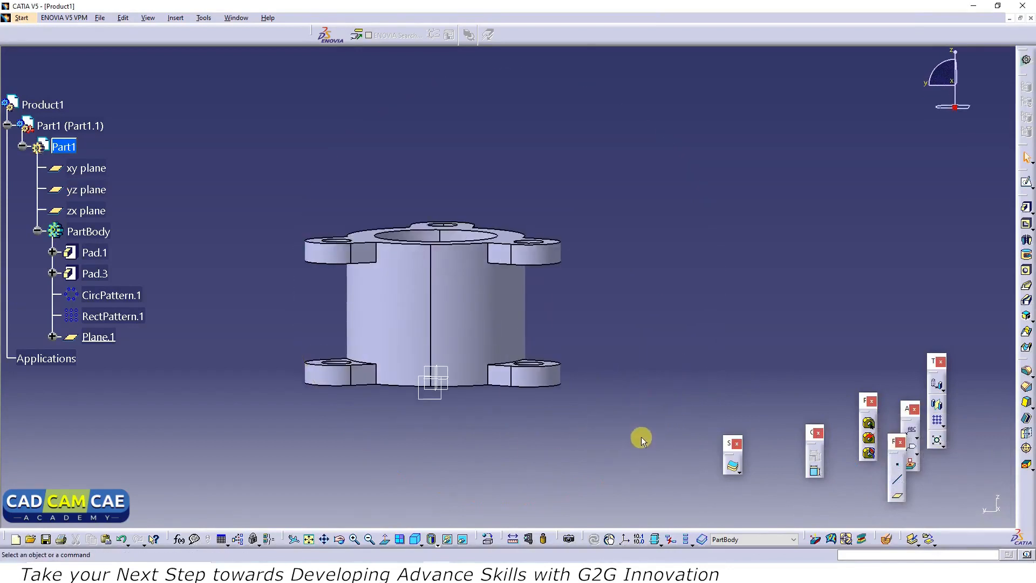
# Check the PDF drawing, open a sketch on the offset plane and draw a circle centred on the cylinder's vertical midline near mid-height.
pyautogui.click(415, 572)
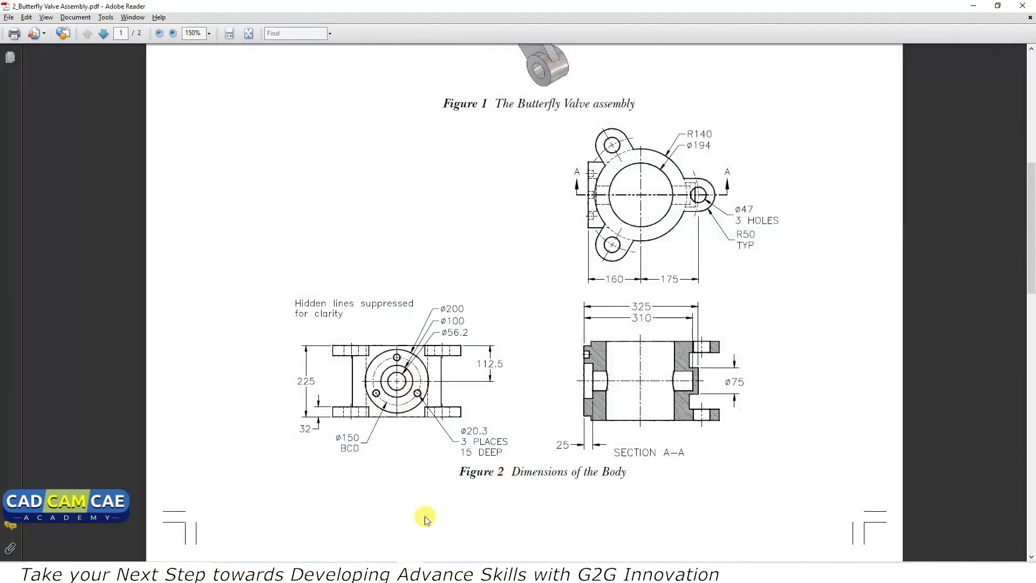
pyautogui.click(416, 571)
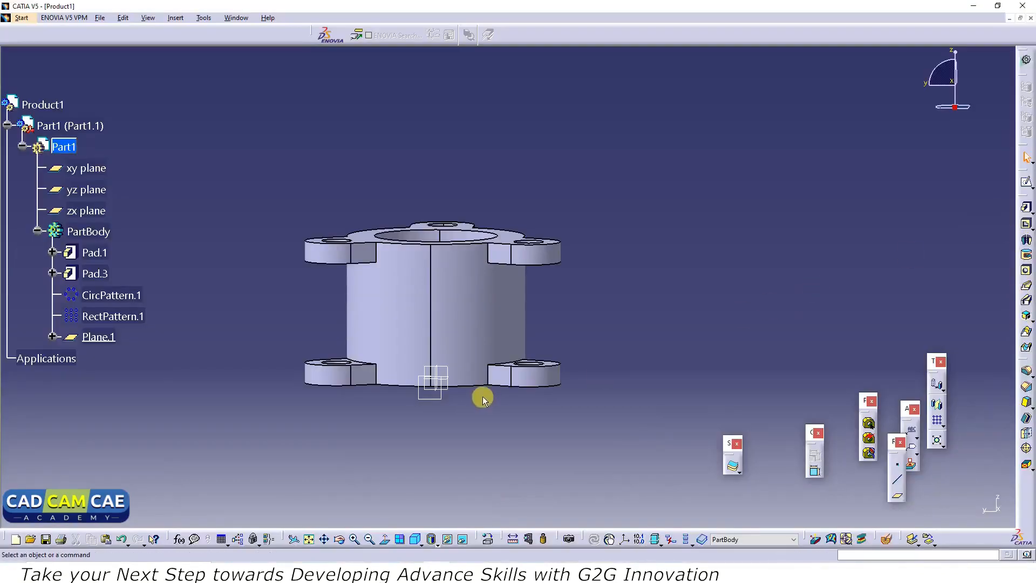
pyautogui.click(431, 396)
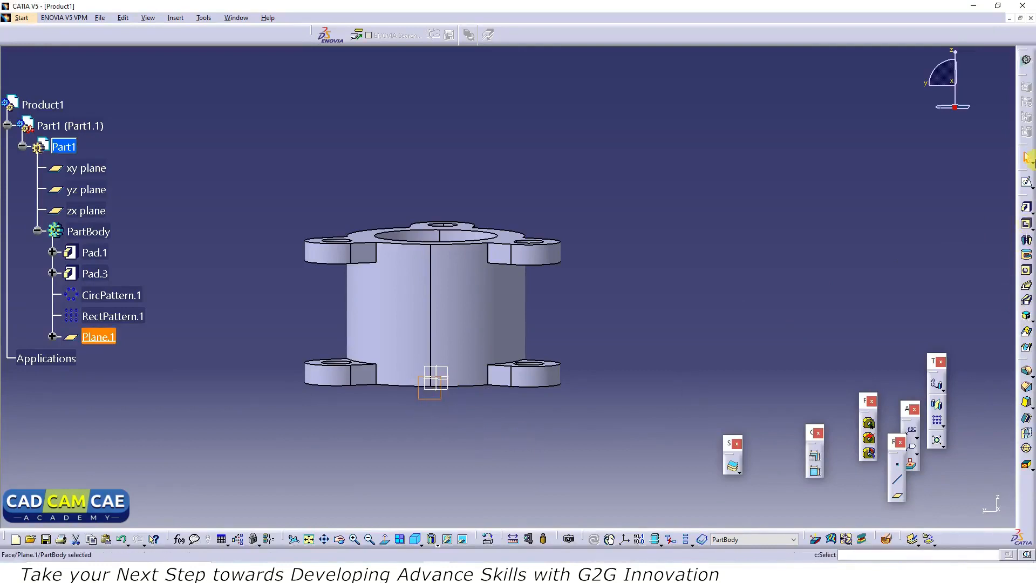
pyautogui.click(1026, 182)
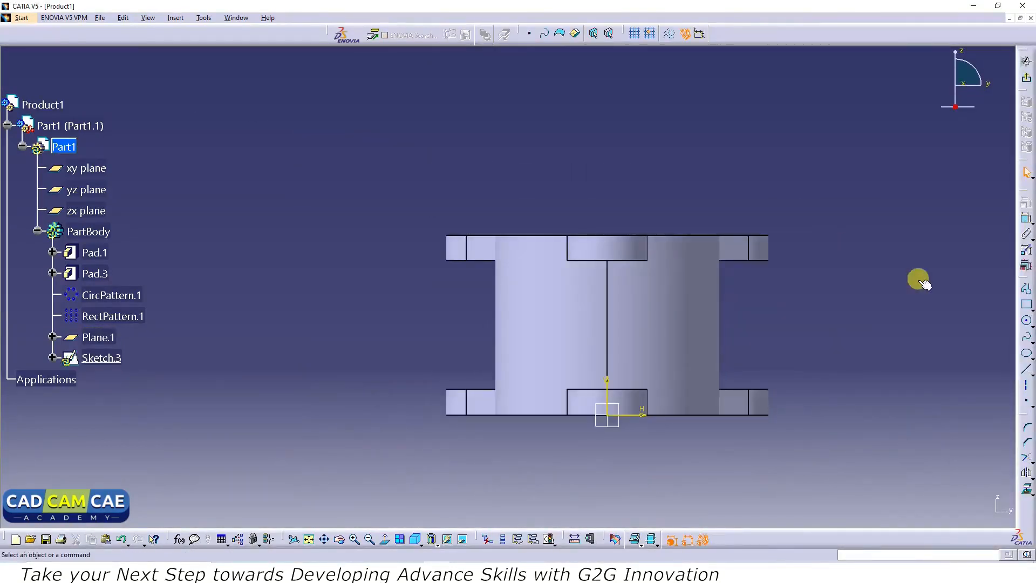
pyautogui.click(1027, 322)
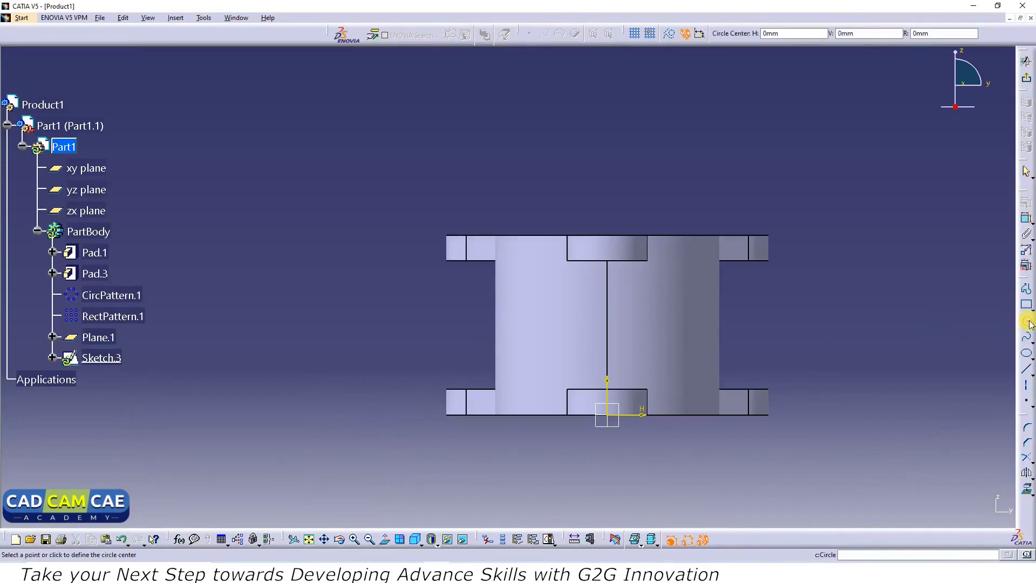
pyautogui.click(607, 321)
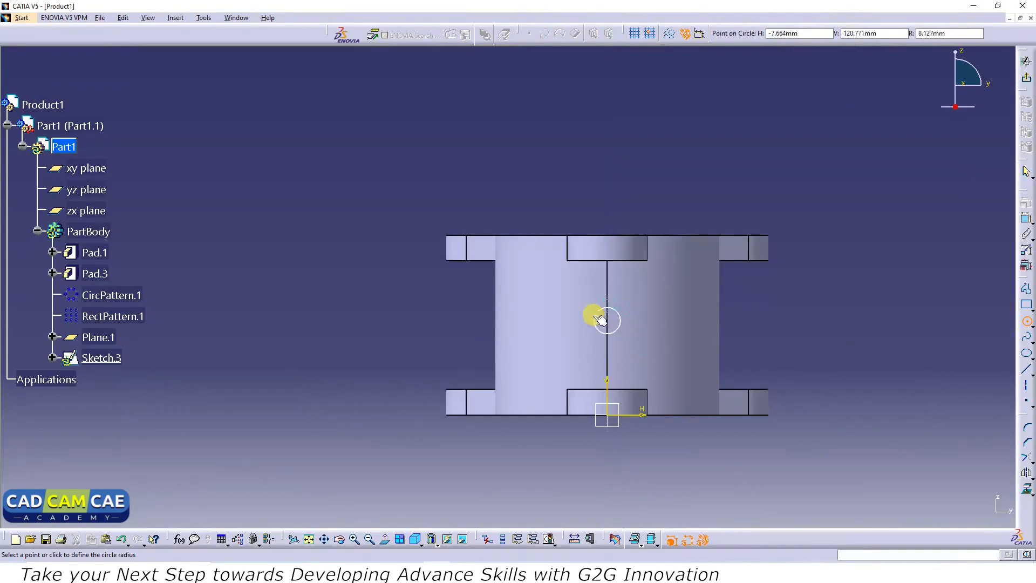
pyautogui.click(567, 303)
pyautogui.moveTo(789, 317); pyautogui.dragTo(793, 317, button='middle')
# Check the flange circle's size in the PDF drawing and add a radius constraint to the sketched circle.
pyautogui.hotkey('alt', 'Tab')
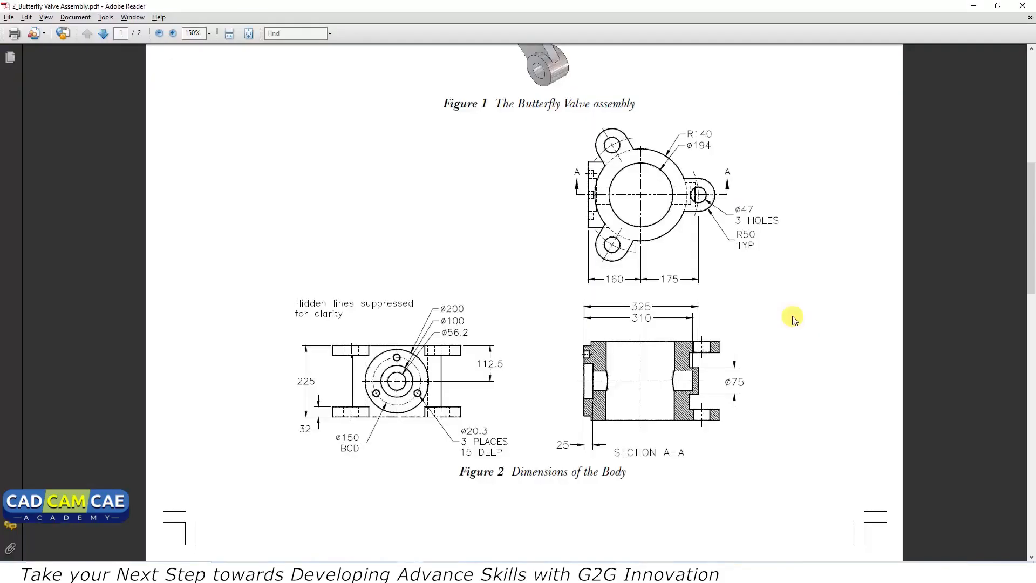
pyautogui.hotkey('alt', 'Tab')
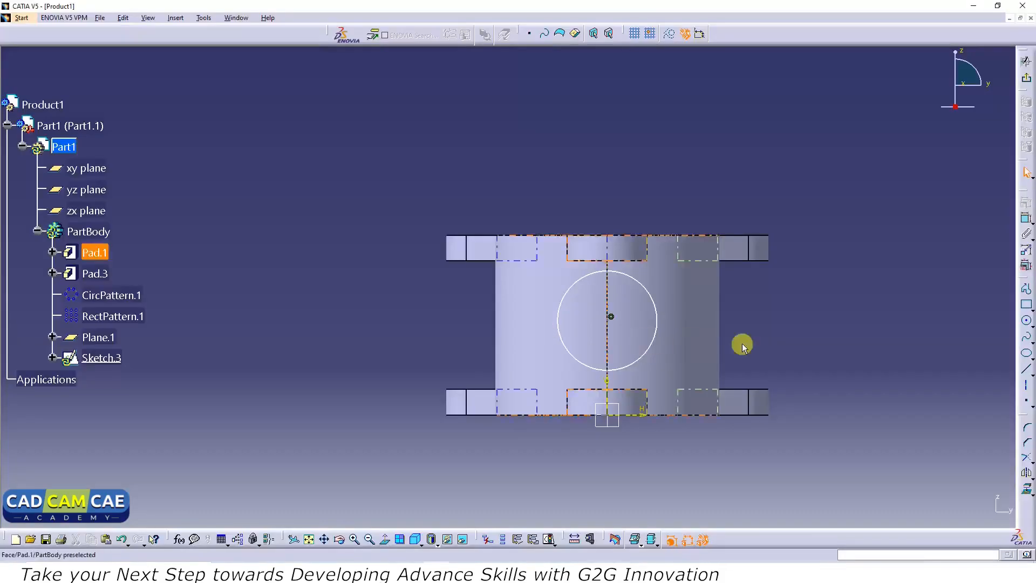
pyautogui.click(656, 328)
pyautogui.click(1026, 219)
pyautogui.click(805, 311)
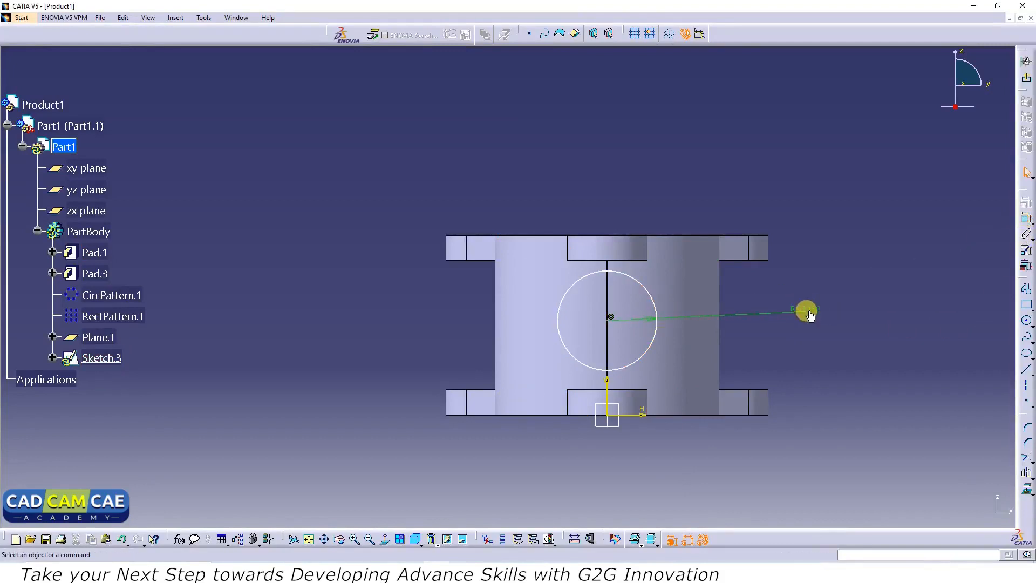
# Switch the flange circle's radius constraint to a diameter constraint and set it to 200 mm.
pyautogui.doubleClick(807, 311)
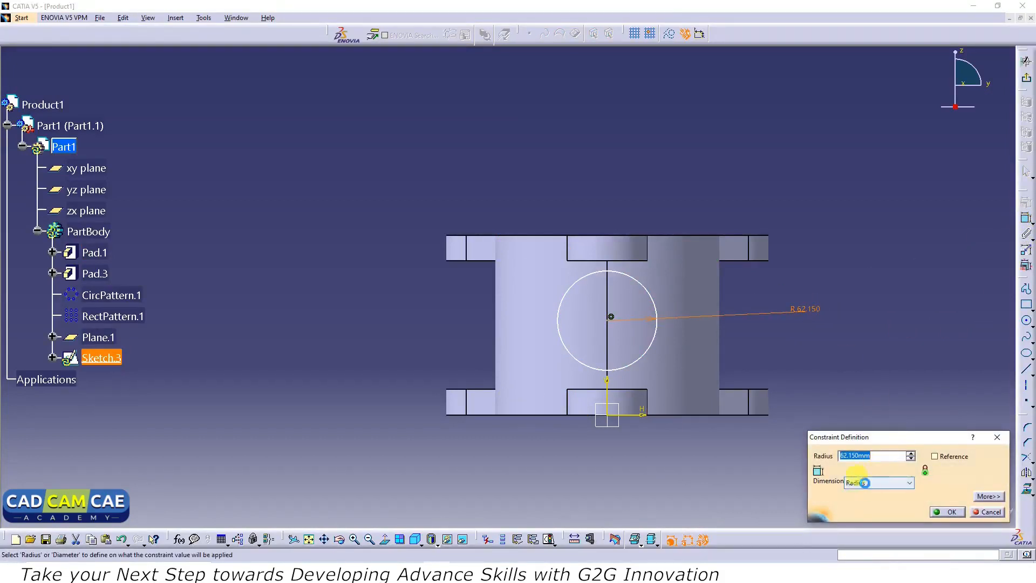
pyautogui.click(864, 483)
pyautogui.click(866, 503)
pyautogui.moveTo(891, 455); pyautogui.dragTo(816, 456)
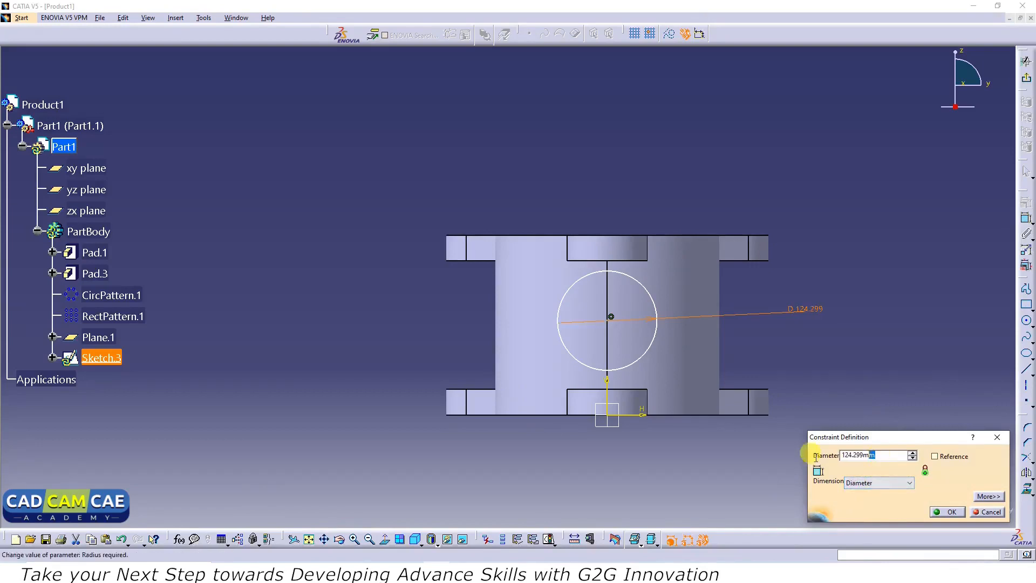
pyautogui.write('200')
pyautogui.press('Return')
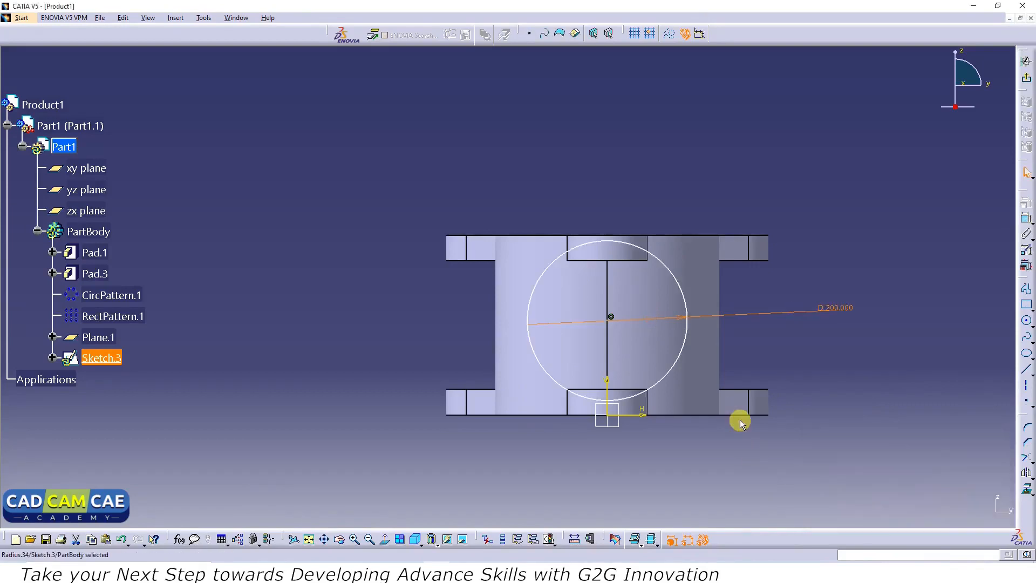
pyautogui.click(856, 336)
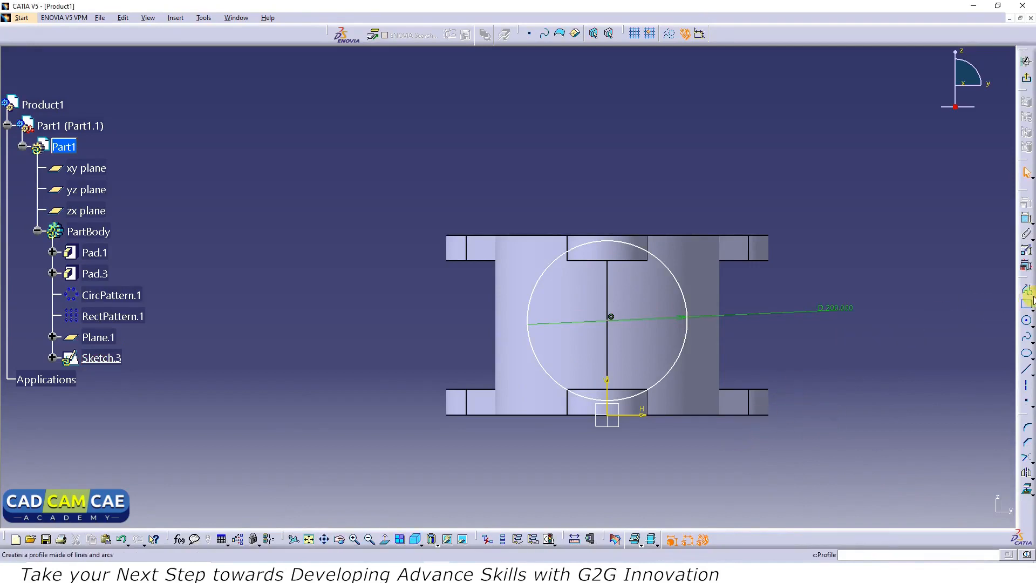
# Constrain the circle's centre 112.5 mm below the body's upper edge and check that distance in the PDF drawing.
pyautogui.click(1026, 219)
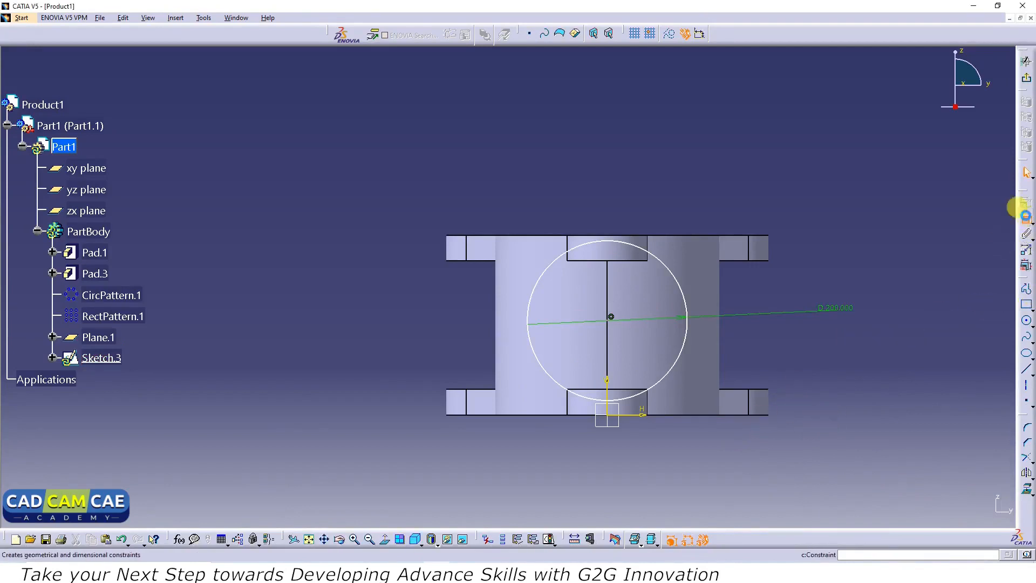
pyautogui.click(608, 319)
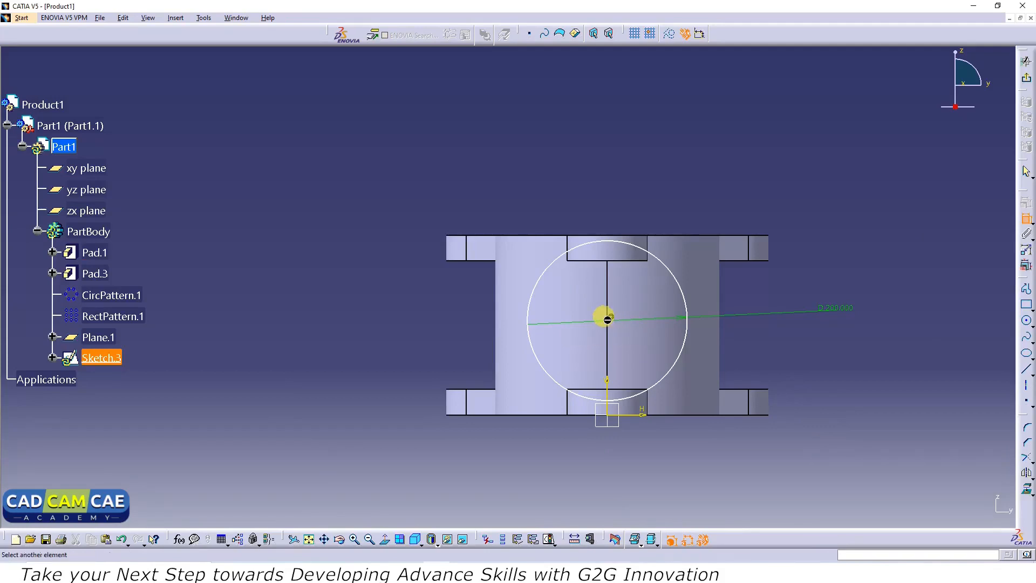
pyautogui.click(560, 238)
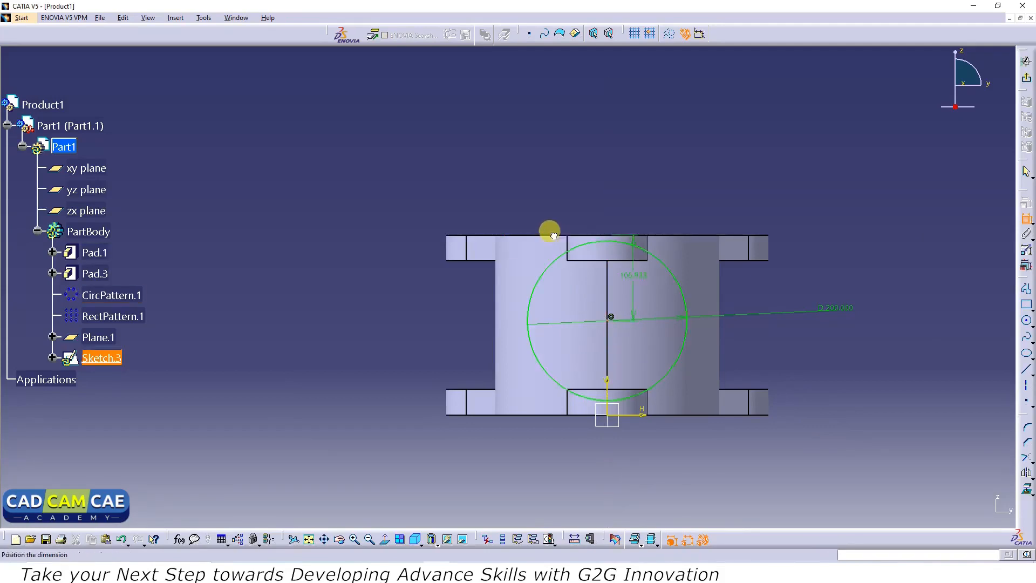
pyautogui.doubleClick(554, 170)
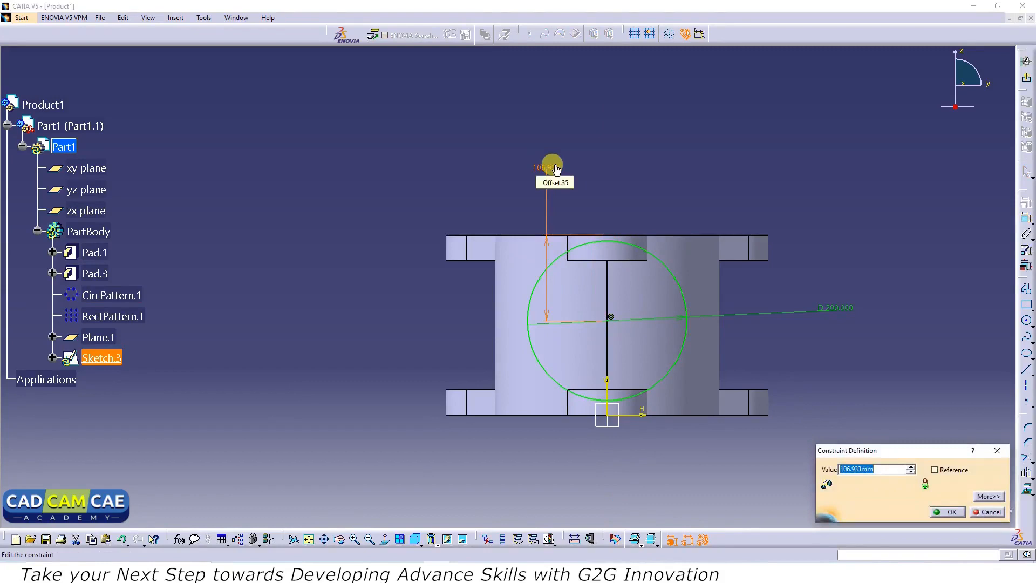
pyautogui.write('112.5')
pyautogui.press('Return')
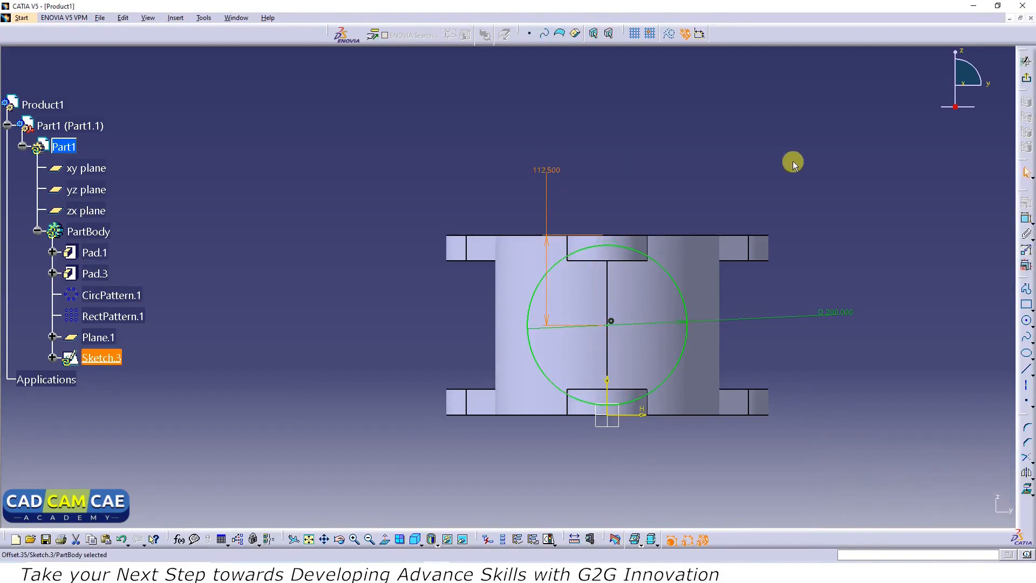
pyautogui.hotkey('alt', 'Tab')
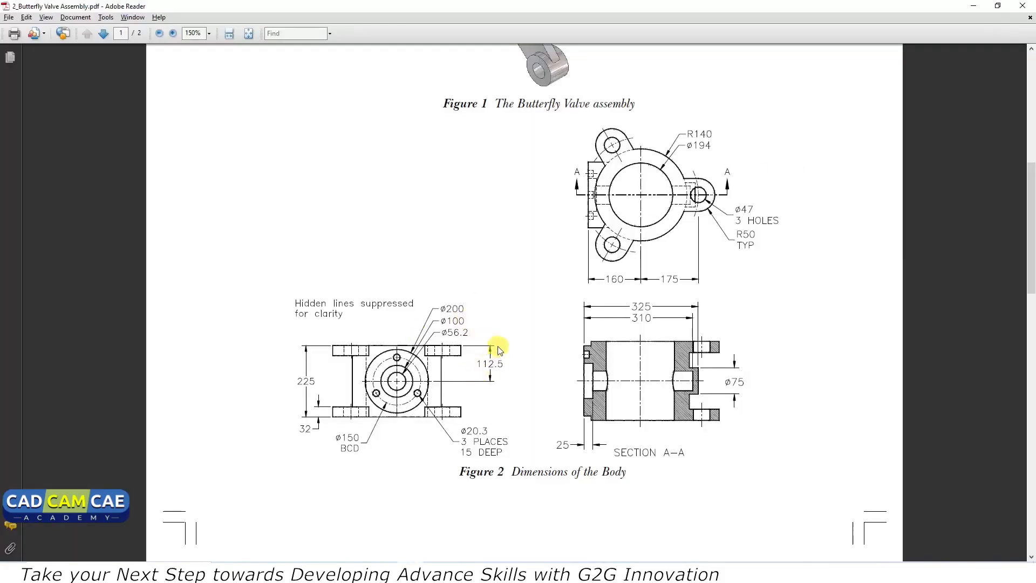
pyautogui.hotkey('alt', 'Tab')
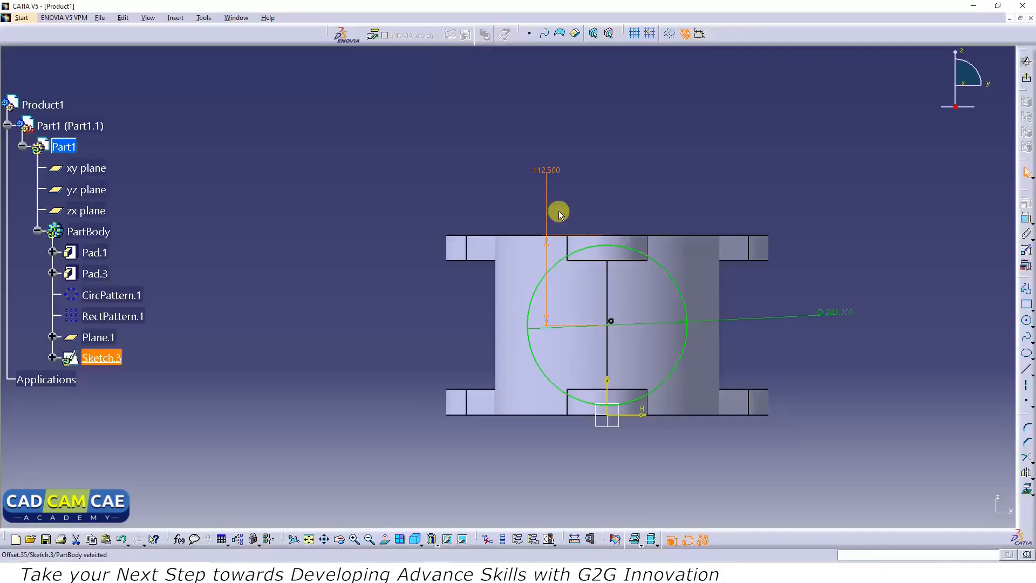
pyautogui.hotkey('alt', 'Tab')
pyautogui.hotkey('alt', 'Tab')
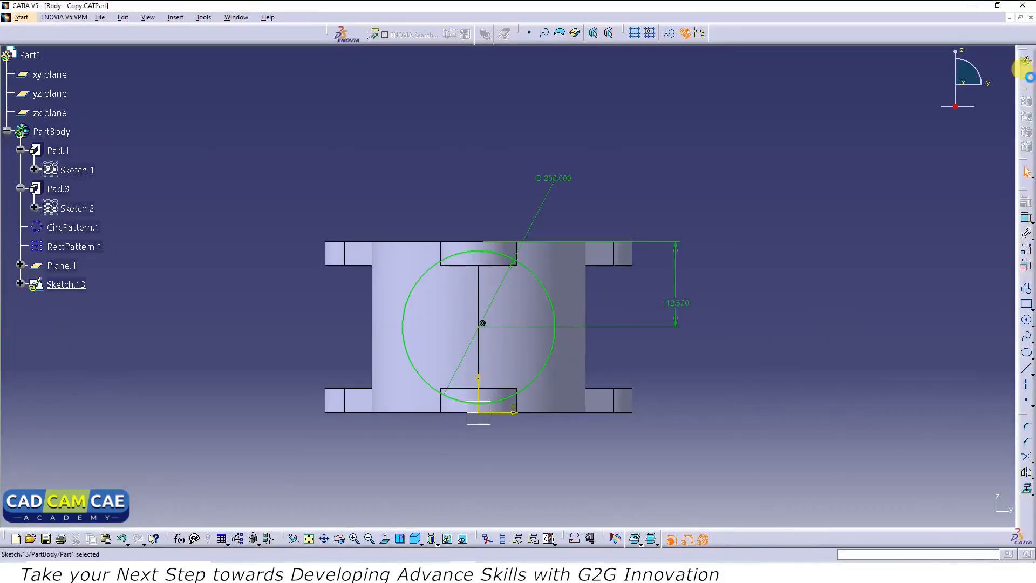
# Exit the sketch and pad the 200 mm circle up to next so the flange meets the cylinder.
pyautogui.click(1026, 76)
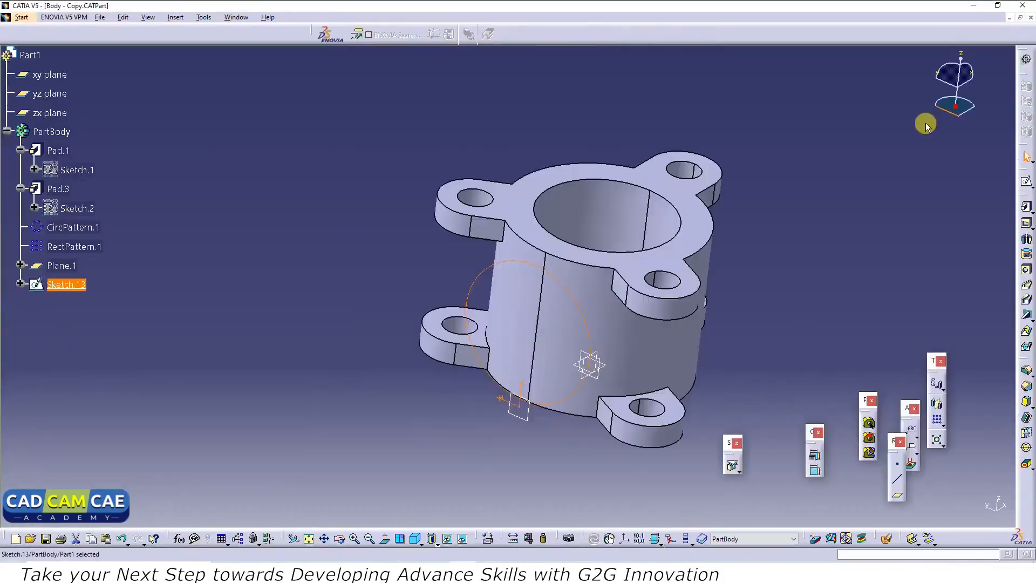
pyautogui.click(1027, 208)
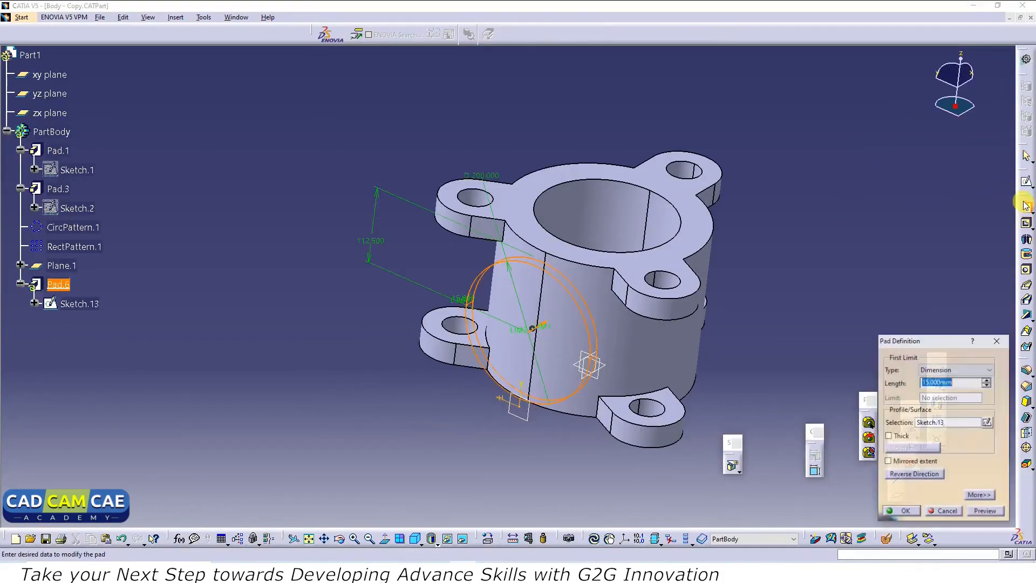
pyautogui.click(960, 371)
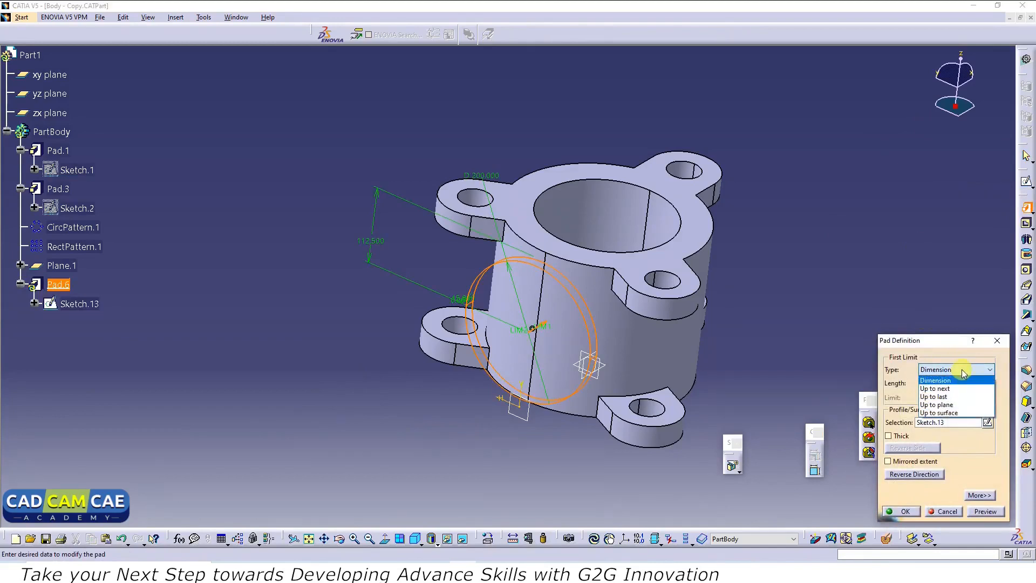
pyautogui.click(958, 388)
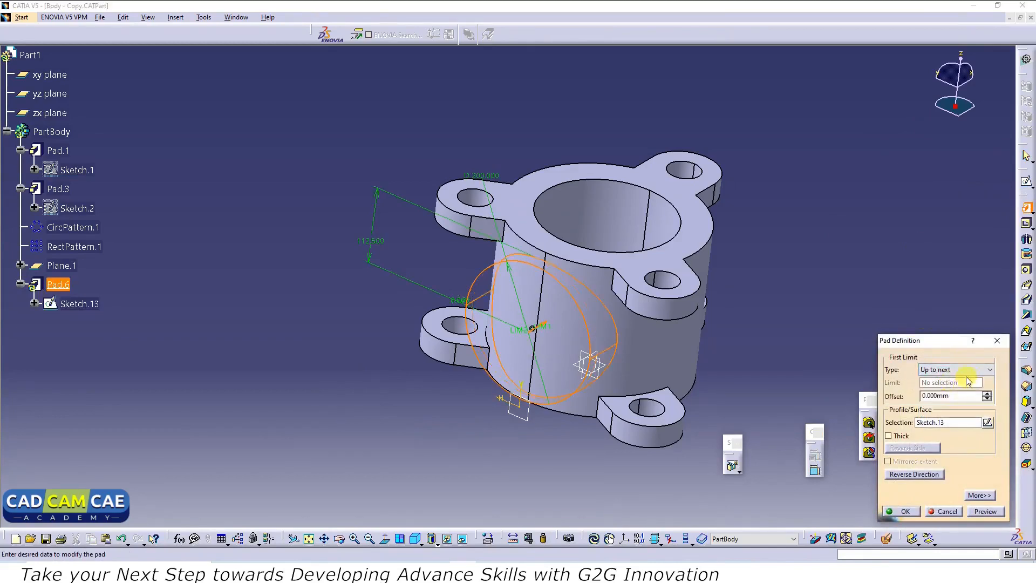
pyautogui.click(985, 510)
pyautogui.moveTo(529, 392); pyautogui.dragTo(432, 351, button='middle')
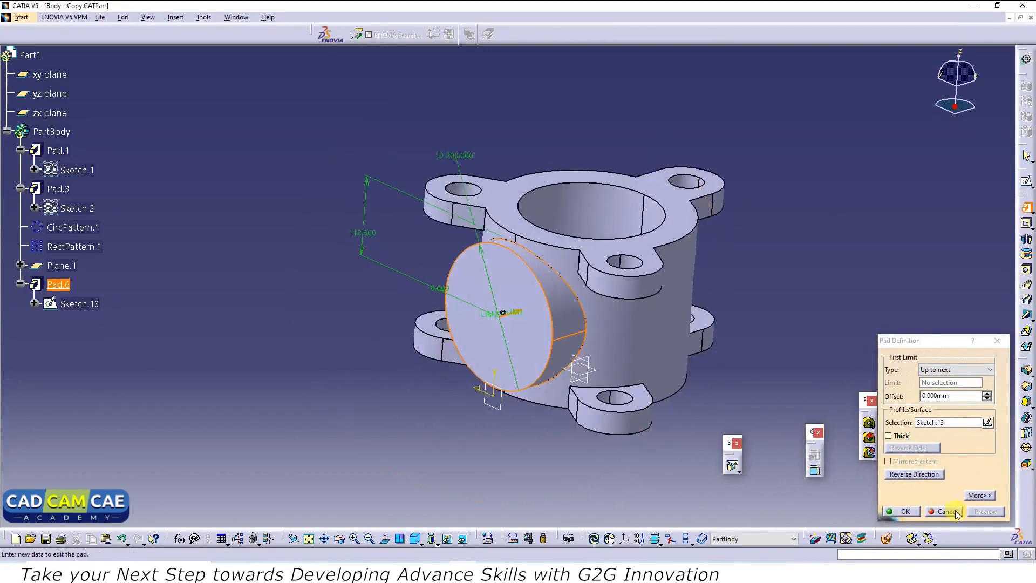
pyautogui.click(905, 511)
# Open a sketch on the flange's flat outer face and draw a circle about 141 mm in diameter near its centre.
pyautogui.moveTo(792, 331); pyautogui.dragTo(815, 331, button='middle')
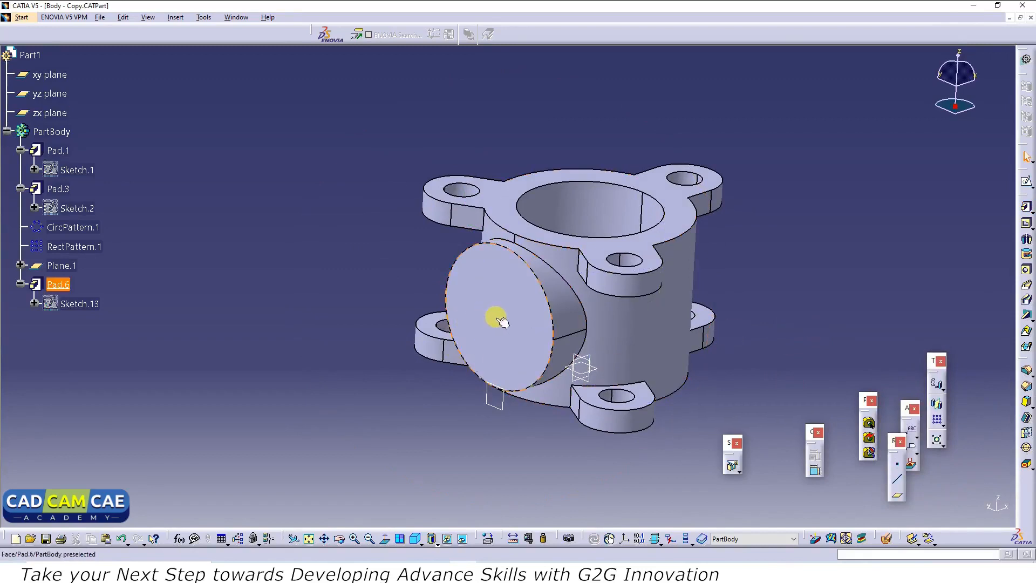
pyautogui.moveTo(506, 322); pyautogui.dragTo(509, 318, button='middle')
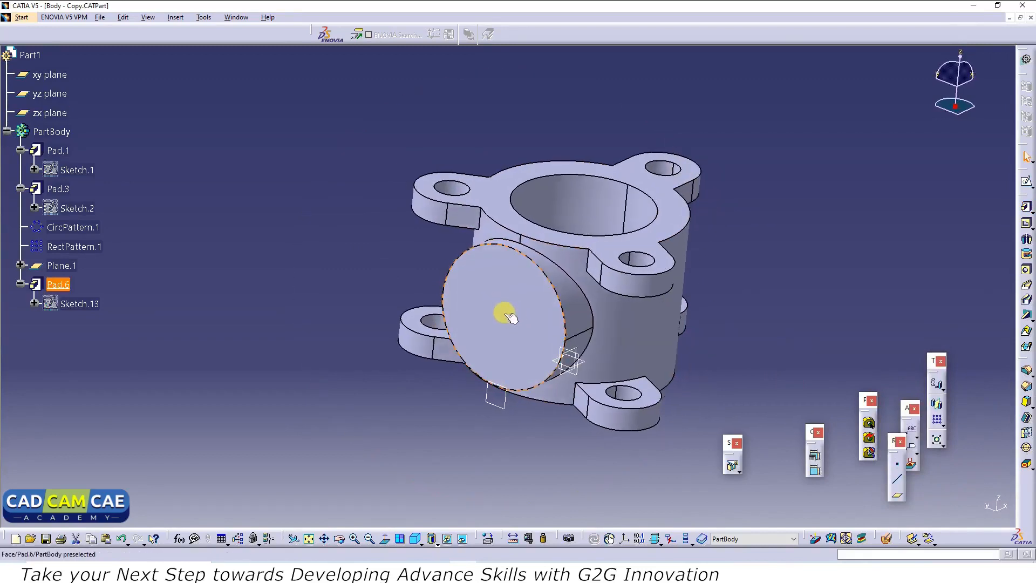
pyautogui.click(510, 317)
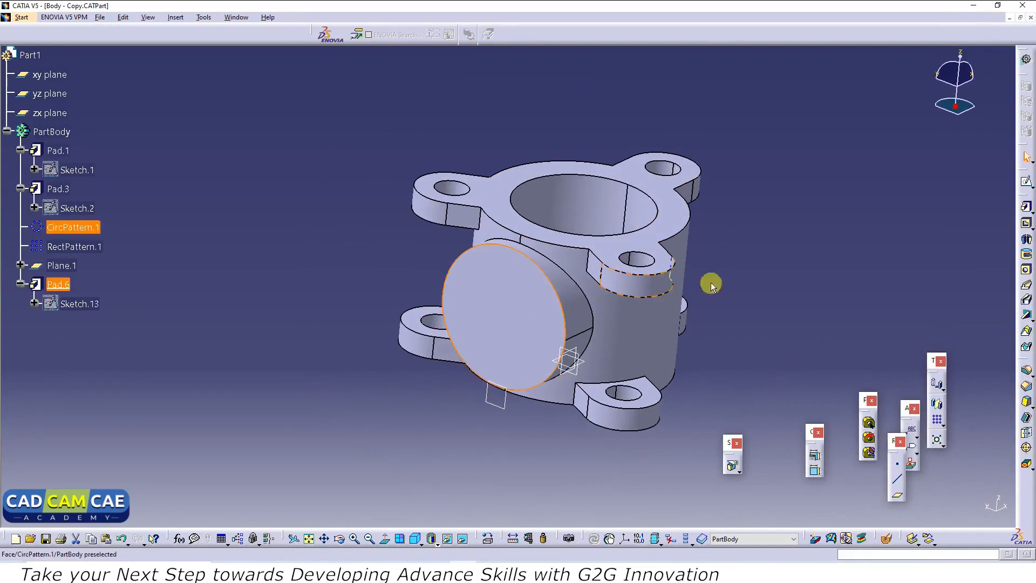
pyautogui.click(1027, 183)
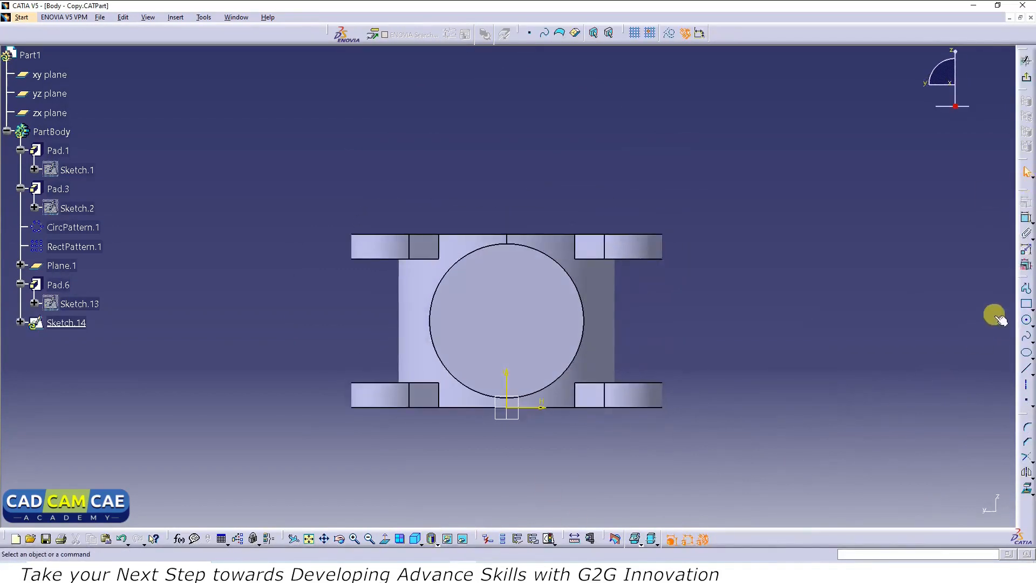
pyautogui.click(1026, 322)
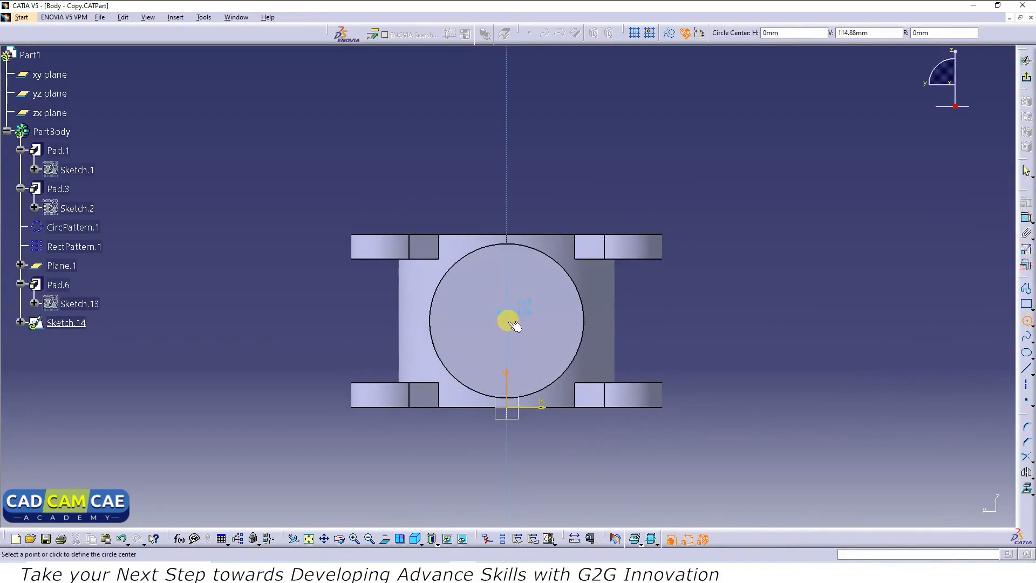
pyautogui.click(510, 322)
pyautogui.click(615, 301)
# Check the recess size in the PDF drawing, then dimension the new circle's diameter as 100 mm in CATIA.
pyautogui.hotkey('alt', 'Tab')
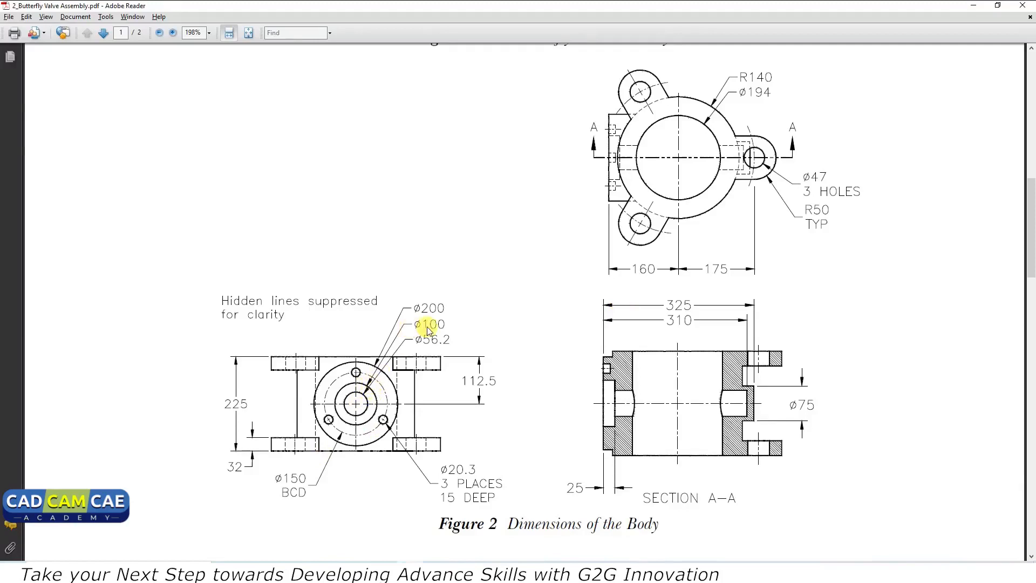
pyautogui.hotkey('alt', 'Tab')
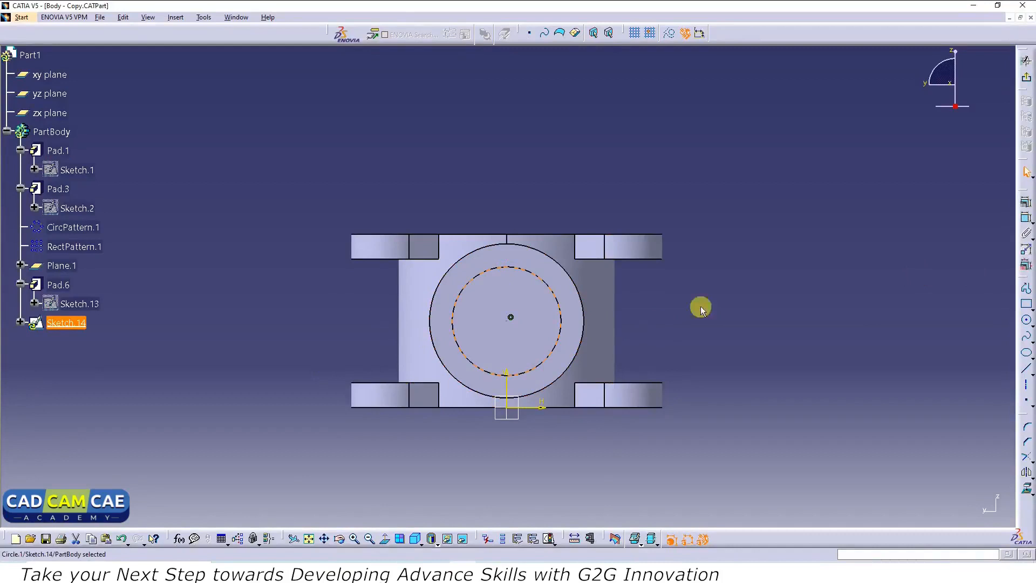
pyautogui.click(1026, 216)
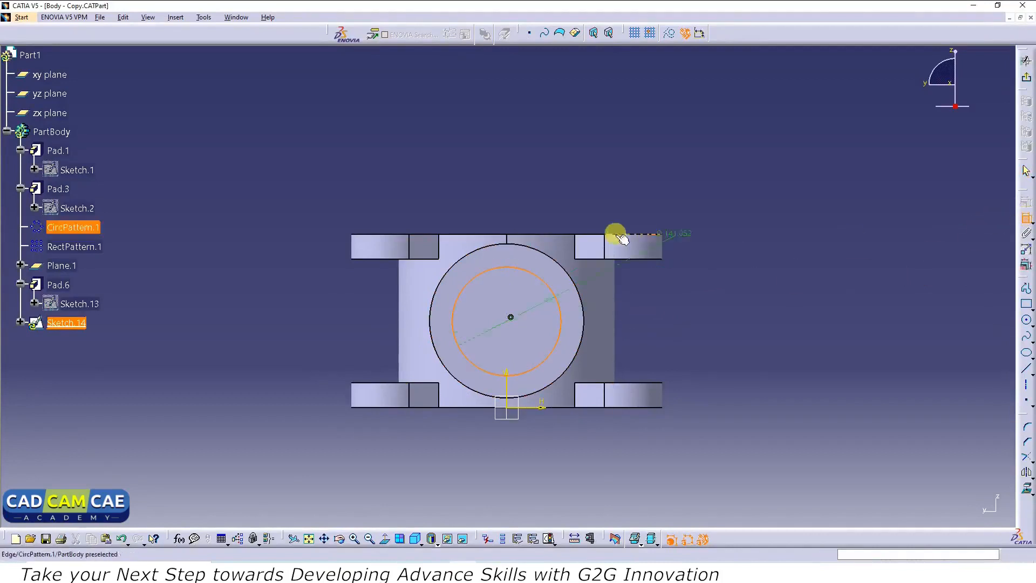
pyautogui.click(545, 200)
pyautogui.doubleClick(549, 197)
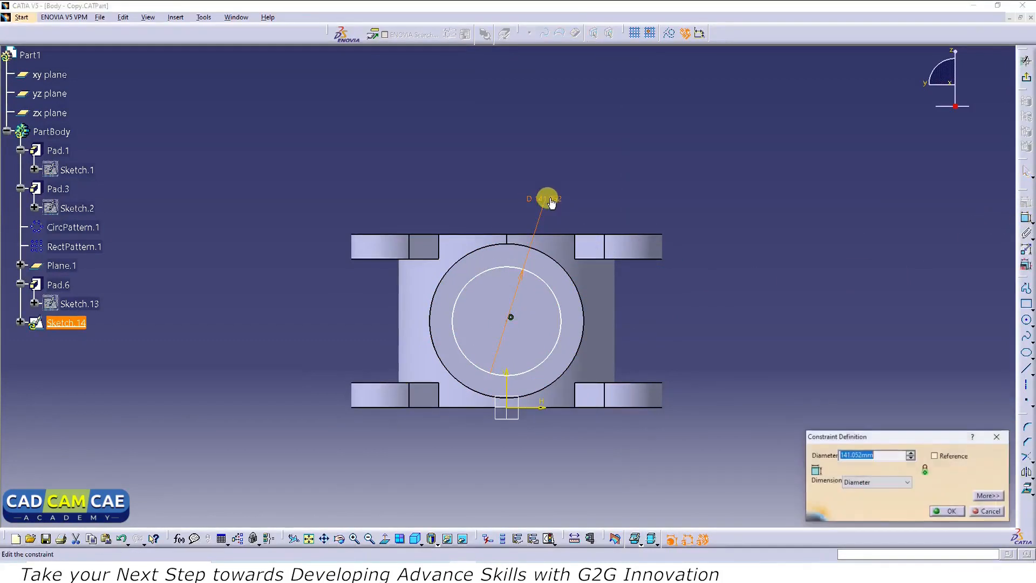
pyautogui.write('100')
pyautogui.press('Return')
pyautogui.click(691, 331)
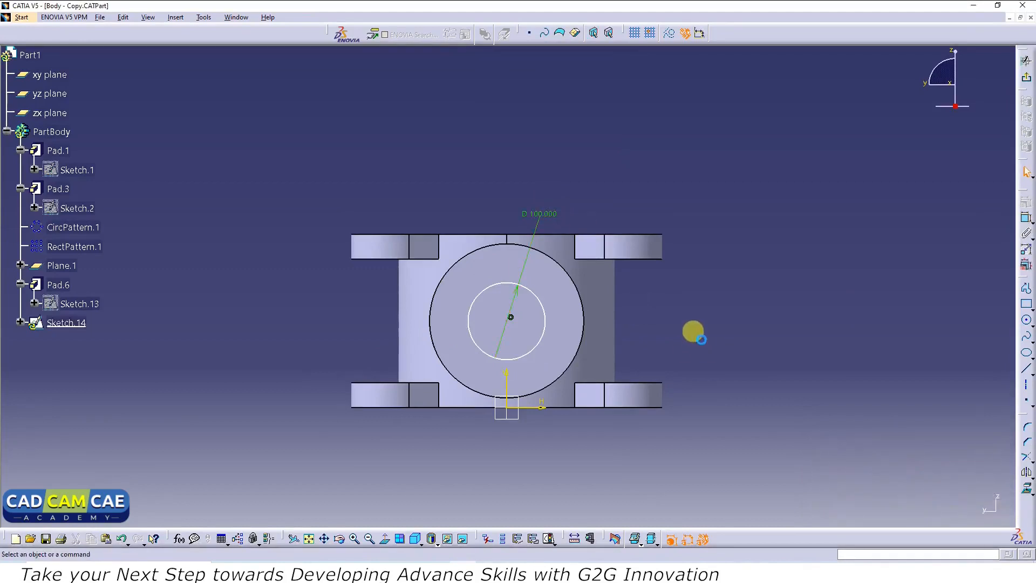
# Make the 100 mm circle concentric with the flange's outer circular edge.
pyautogui.click(1027, 221)
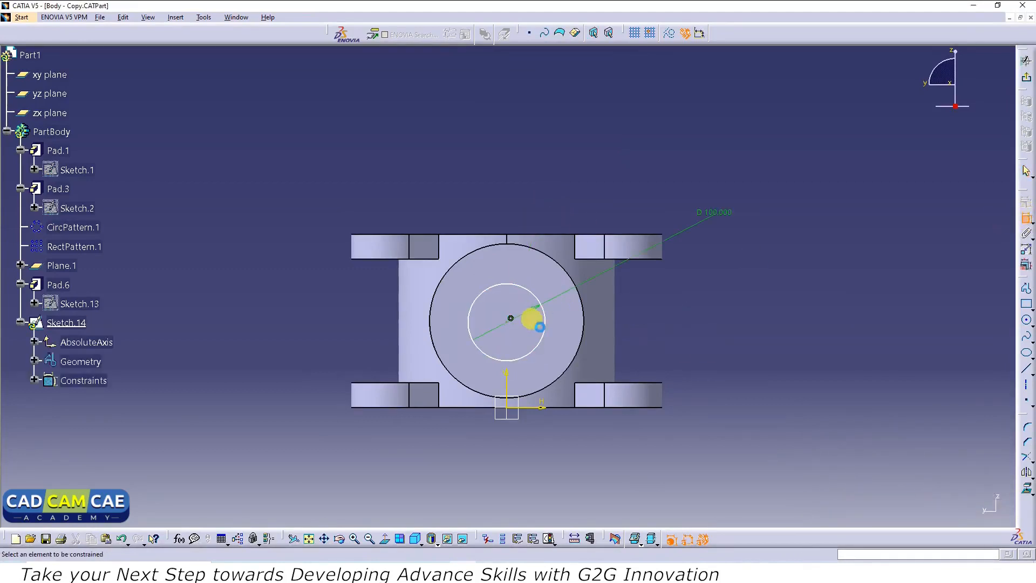
pyautogui.click(544, 323)
pyautogui.click(588, 318)
pyautogui.rightClick(682, 297)
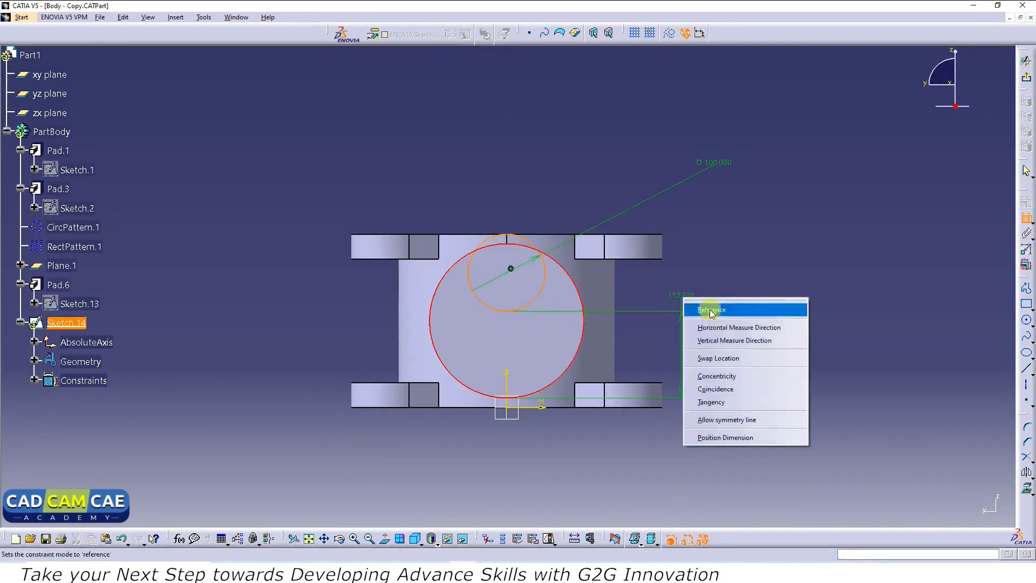
pyautogui.click(734, 380)
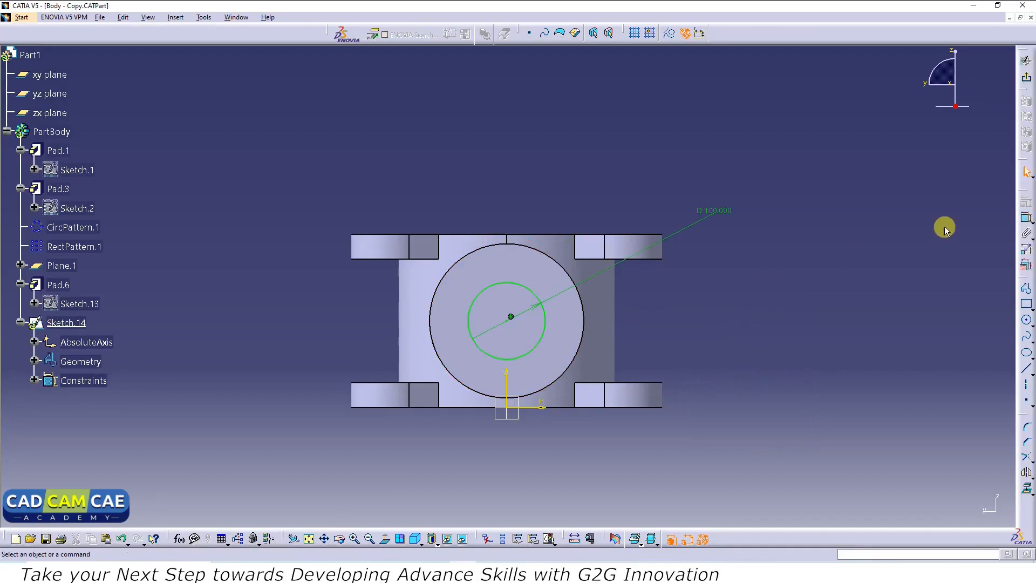
# Exit the sketch and pocket the 100 mm circle 25 mm deep into the side flange.
pyautogui.click(1026, 77)
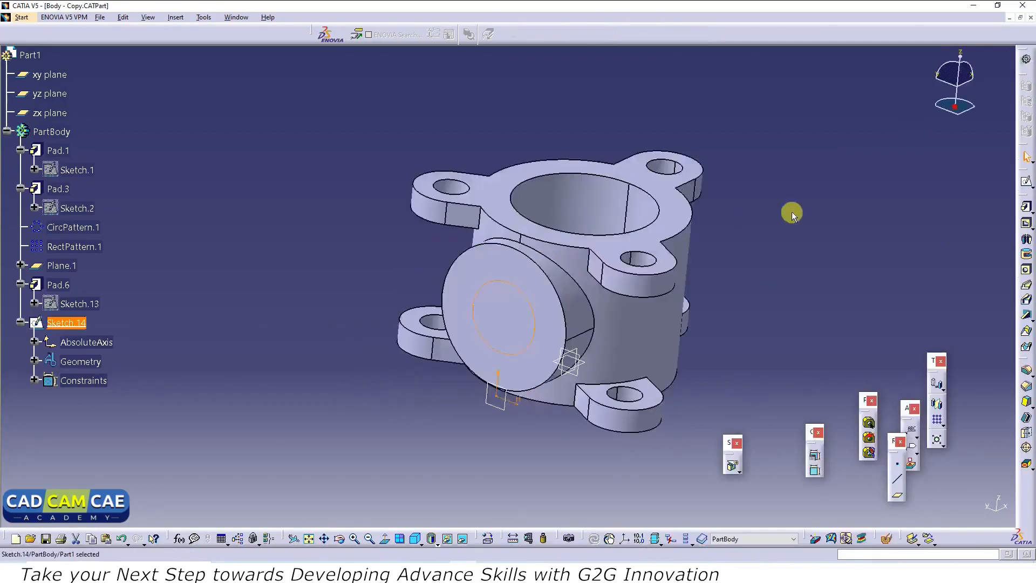
pyautogui.click(1026, 226)
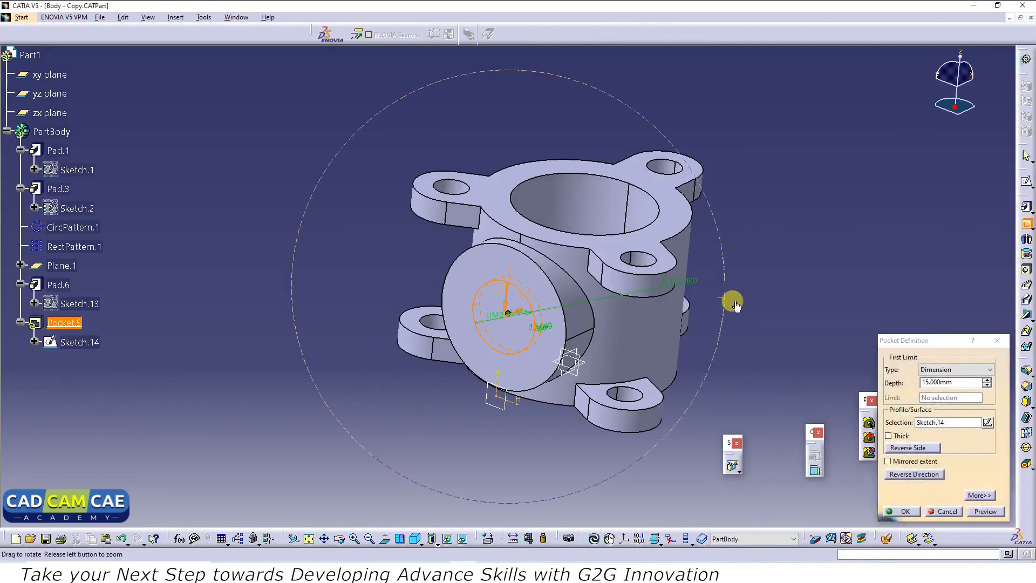
pyautogui.moveTo(735, 305); pyautogui.dragTo(705, 301, button='middle')
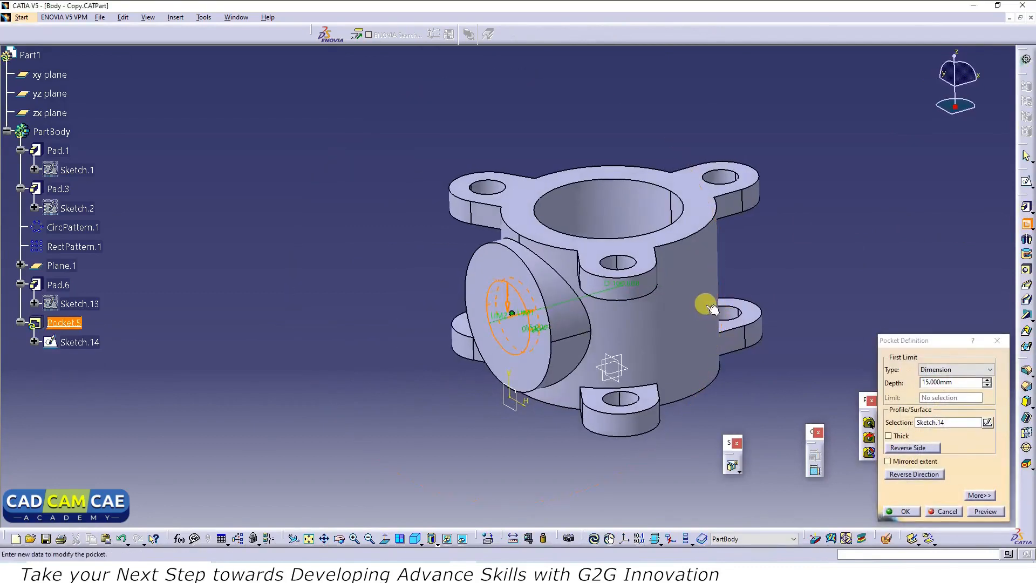
pyautogui.doubleClick(962, 381)
pyautogui.write('25')
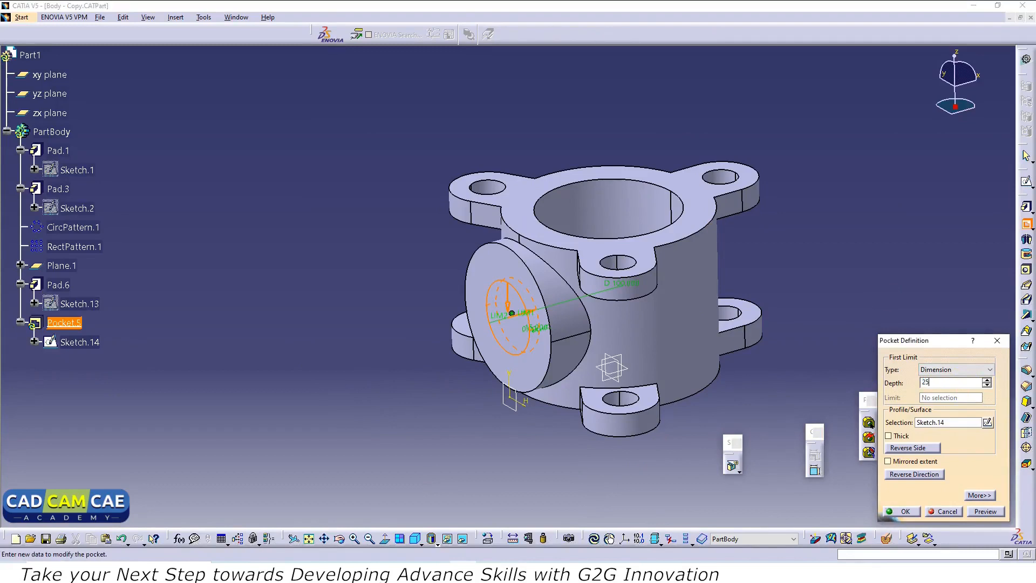
pyautogui.click(985, 512)
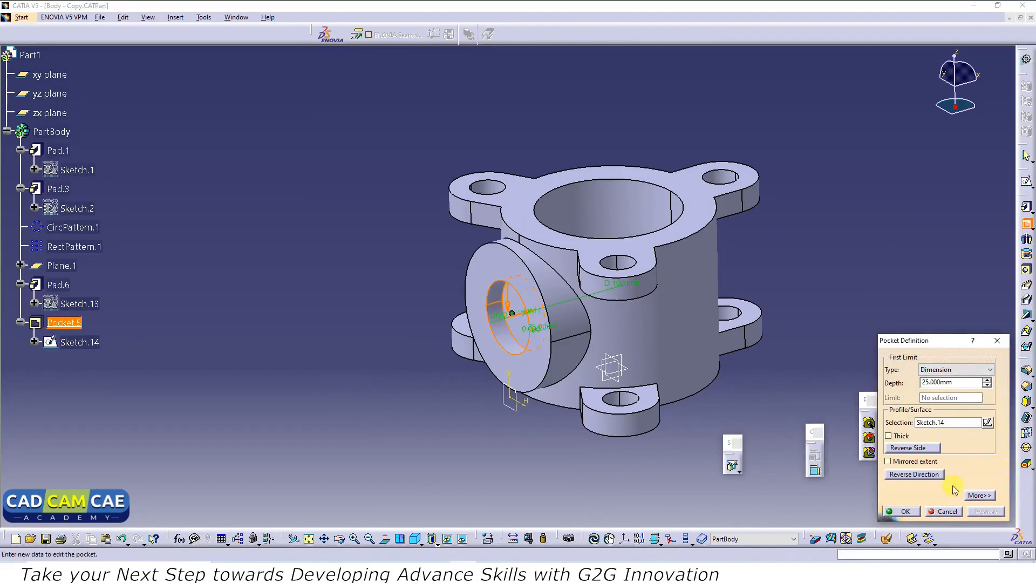
pyautogui.click(905, 511)
# Examine the recessed flange and the opposite side of the body, and check the opposite boss's dimensions in the PDF drawing.
pyautogui.moveTo(668, 479); pyautogui.dragTo(549, 396, button='middle')
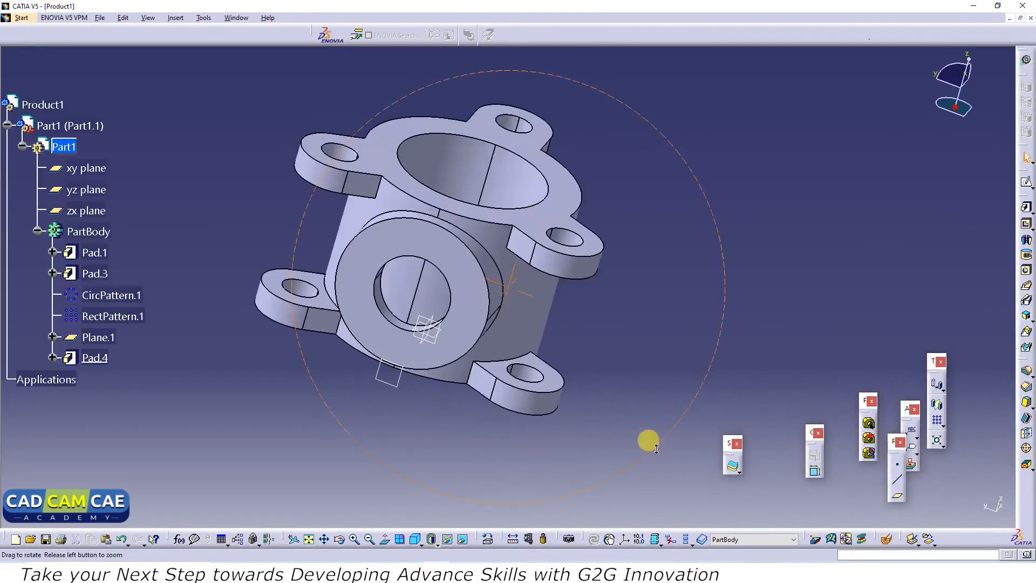
pyautogui.moveTo(647, 442); pyautogui.dragTo(419, 398, button='middle')
pyautogui.moveTo(367, 422); pyautogui.dragTo(432, 351, button='middle')
pyautogui.moveTo(313, 259); pyautogui.dragTo(616, 345, button='middle')
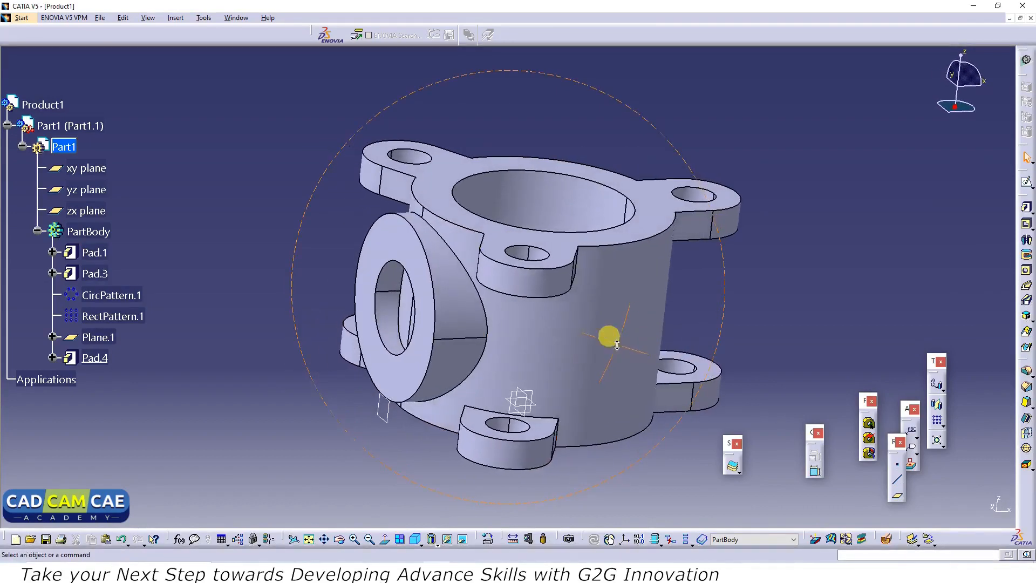
pyautogui.moveTo(746, 315); pyautogui.dragTo(546, 453, button='middle')
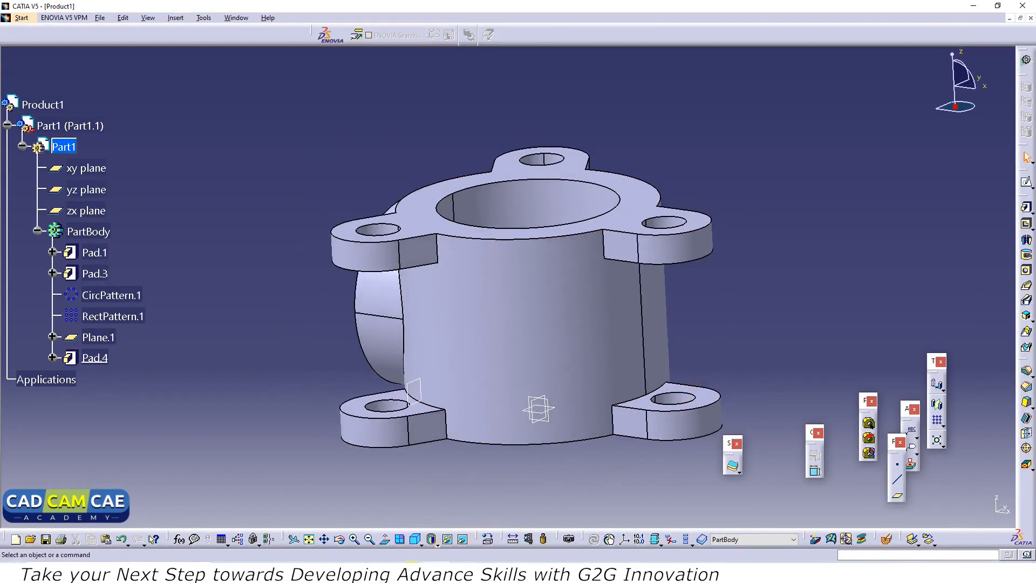
pyautogui.click(418, 555)
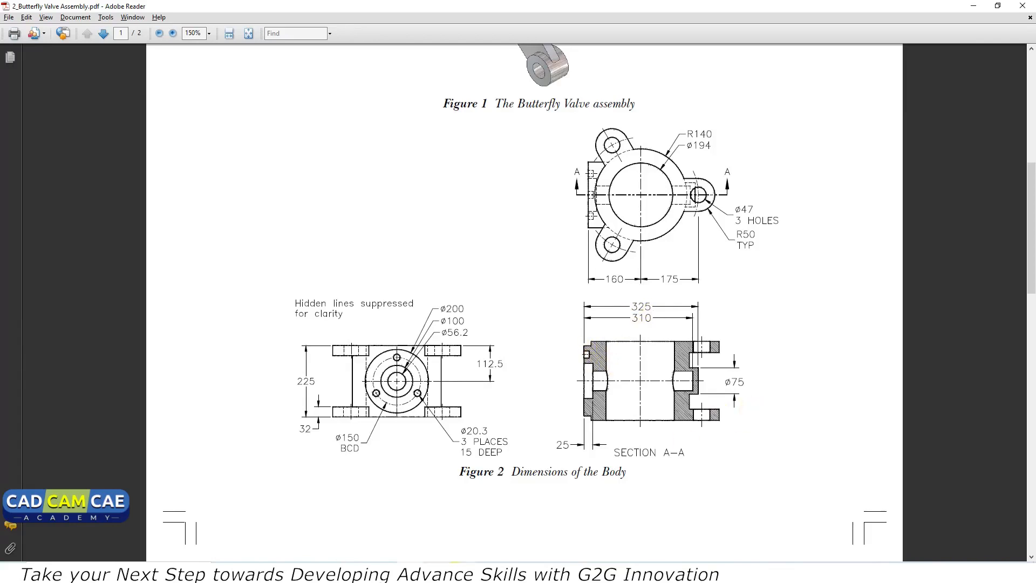
pyautogui.click(552, 572)
# Create a plane offset 325 mm from the flange's flat outer face, reversed so it lies beyond the opposite side of the cylinder.
pyautogui.moveTo(340, 346); pyautogui.dragTo(550, 345, button='middle')
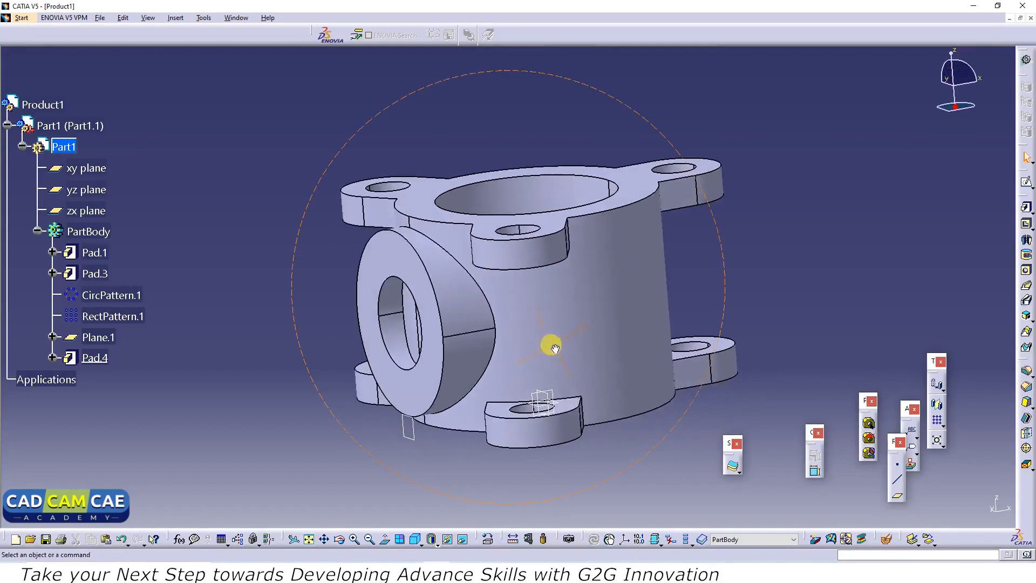
pyautogui.click(432, 389)
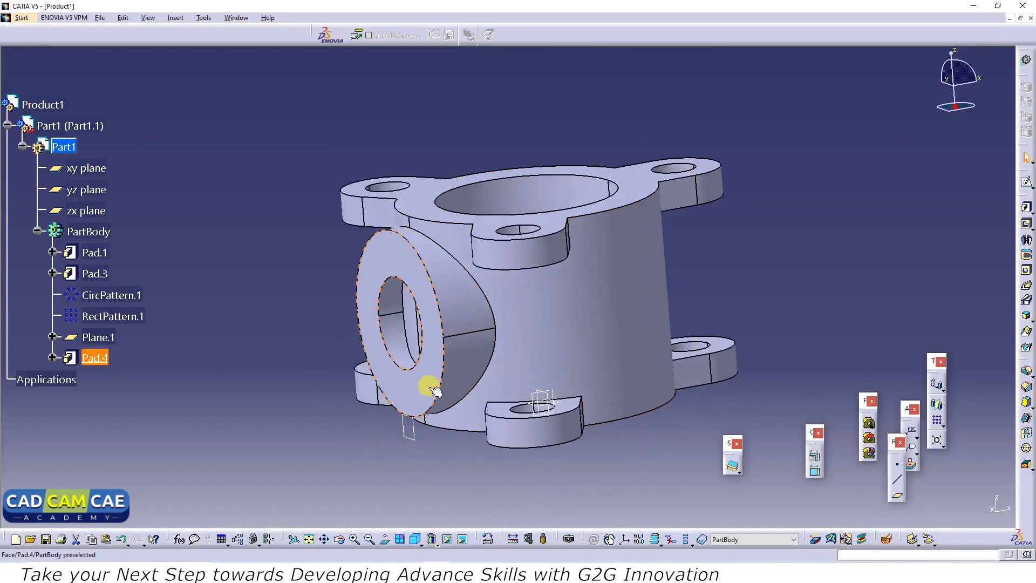
pyautogui.click(899, 496)
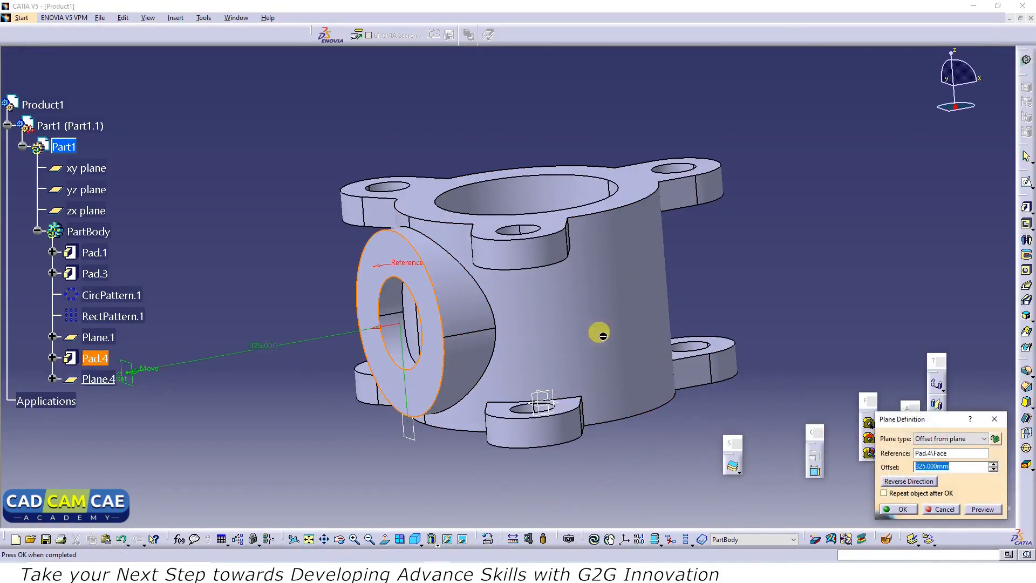
pyautogui.click(915, 482)
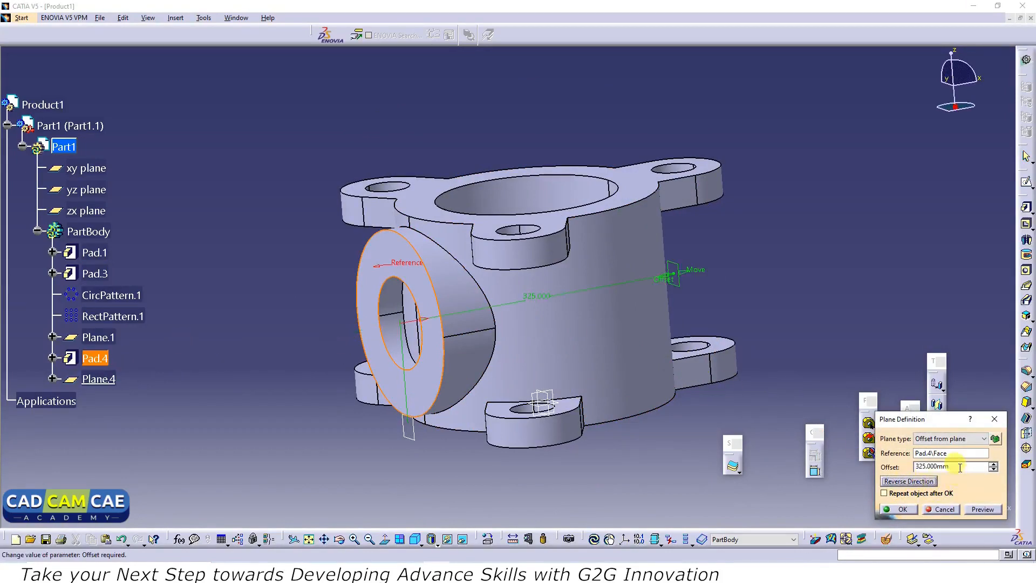
pyautogui.click(960, 467)
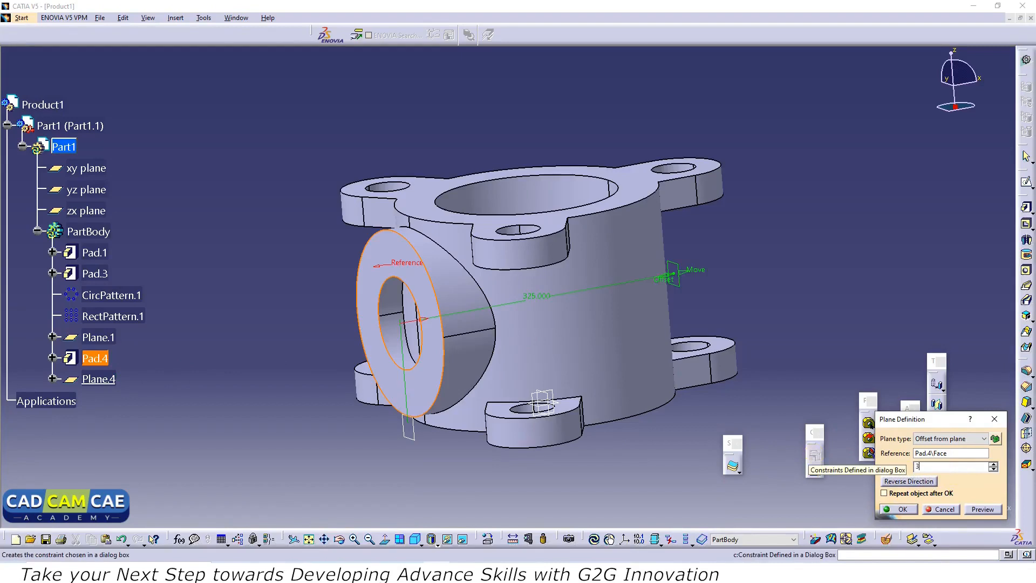
pyautogui.click(983, 508)
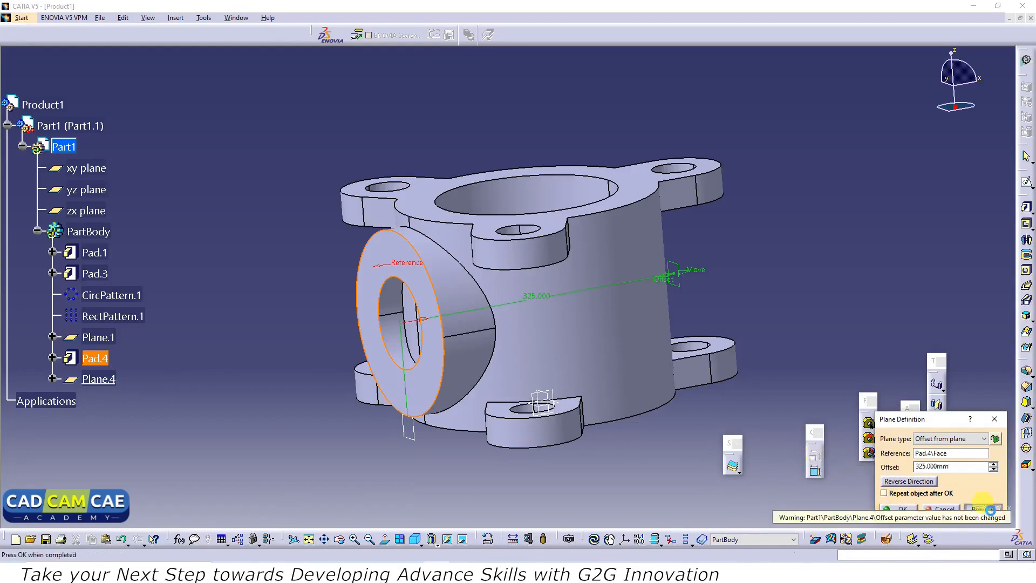
pyautogui.click(900, 509)
# Open a sketch on the new offset plane and draw a circle centred near the plane's marker.
pyautogui.moveTo(747, 273); pyautogui.dragTo(548, 317, button='middle')
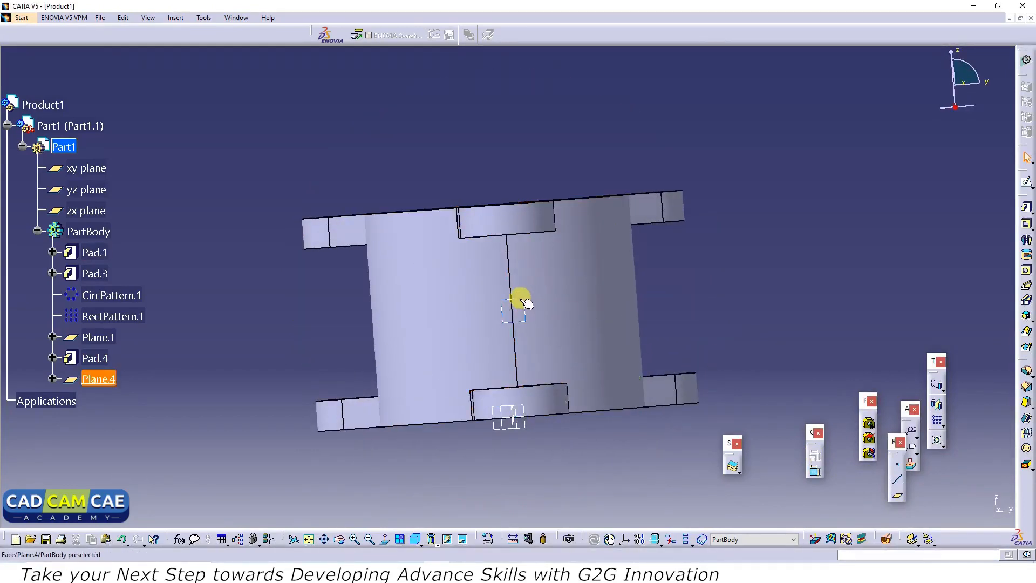
pyautogui.click(1026, 182)
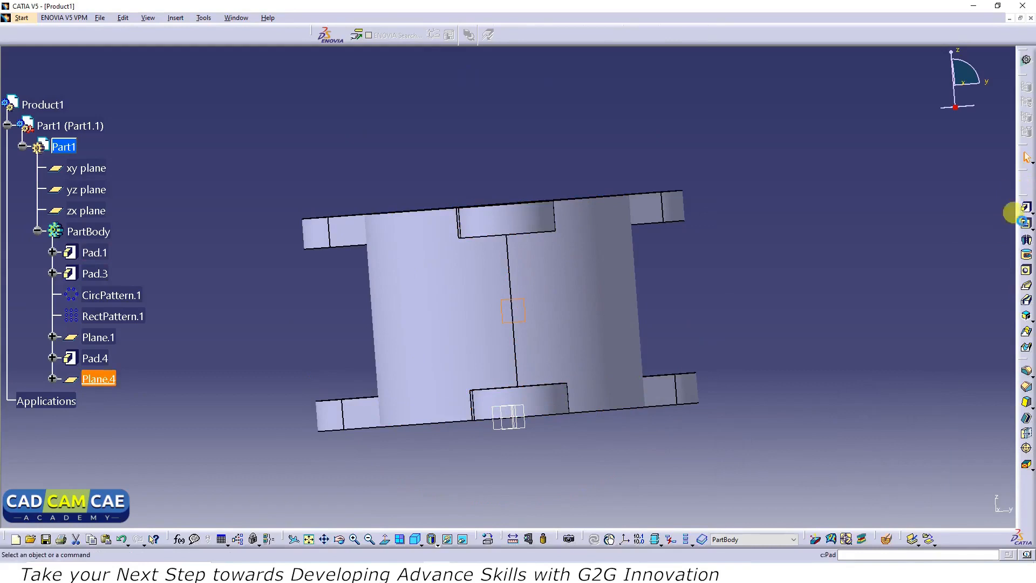
pyautogui.click(1027, 322)
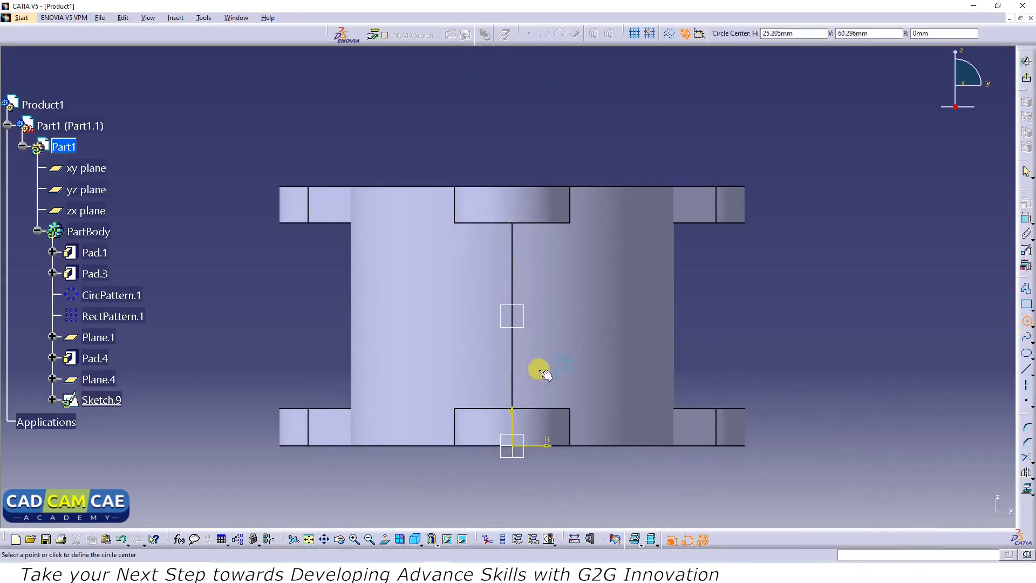
pyautogui.click(513, 317)
pyautogui.click(467, 277)
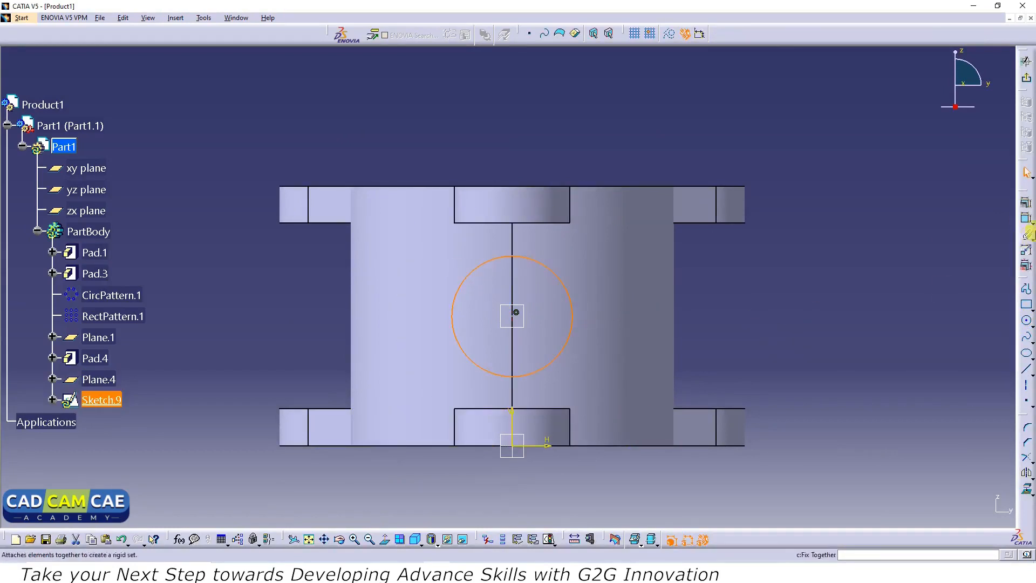
# Dimension the new circle's diameter as 75 mm and check the boss size against the PDF drawing.
pyautogui.click(1026, 218)
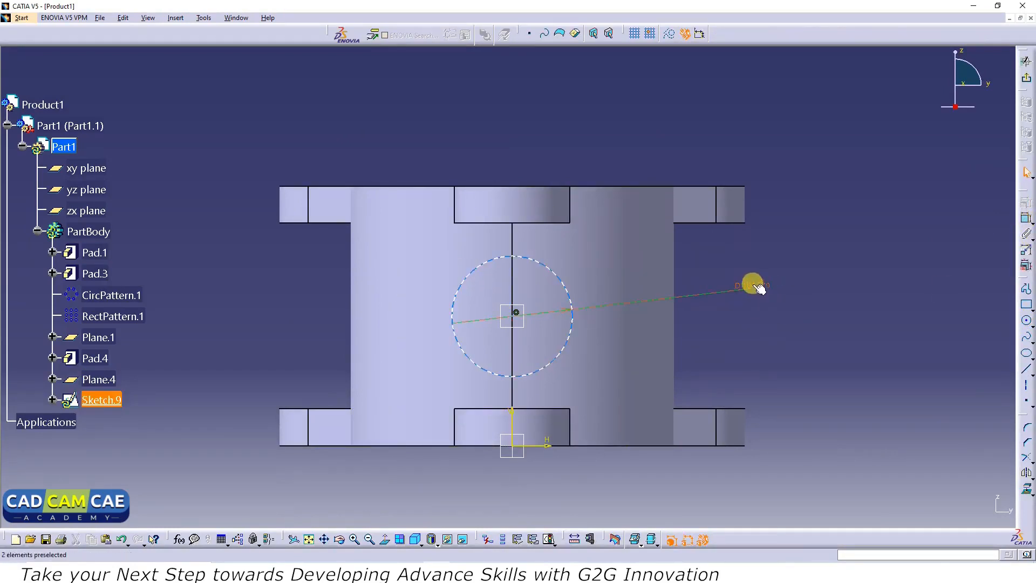
pyautogui.doubleClick(753, 286)
pyautogui.write('75')
pyautogui.press('Return')
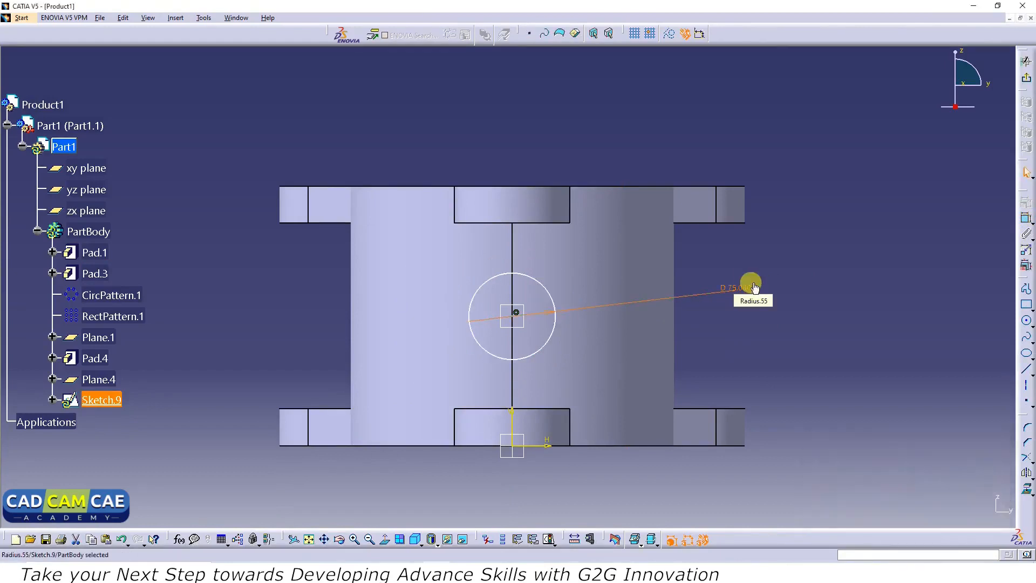
pyautogui.hotkey('alt', 'Tab')
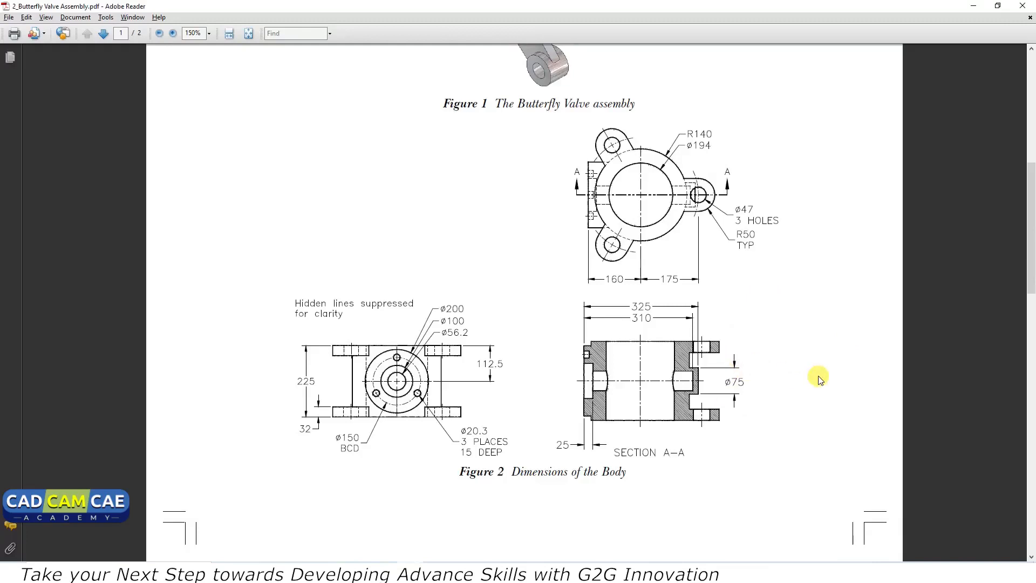
pyautogui.hotkey('alt', 'Tab')
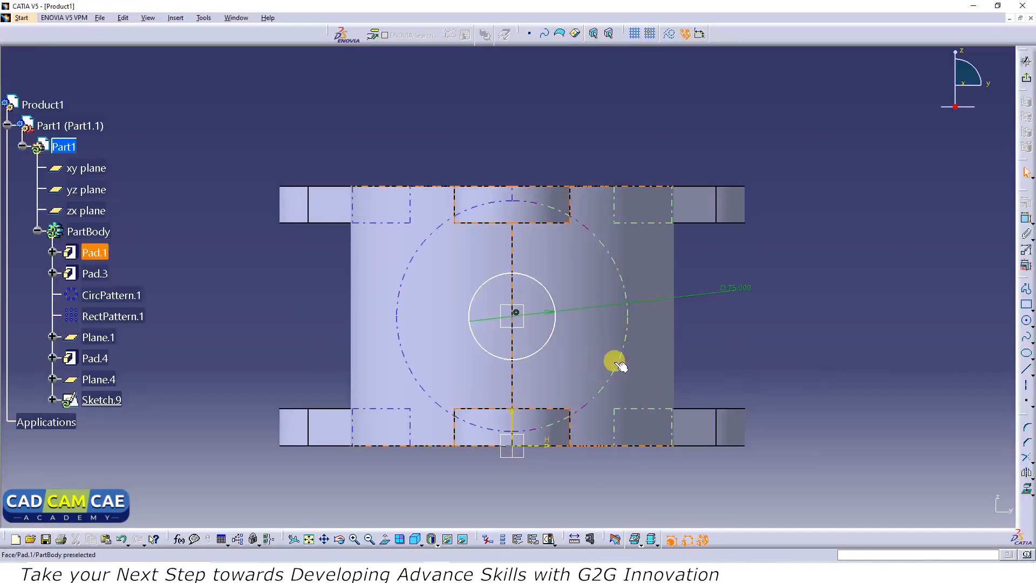
# Make the 75 mm circle concentric with the edge of the 100 mm recess in the opposite flange.
pyautogui.moveTo(301, 338); pyautogui.dragTo(453, 375, button='middle')
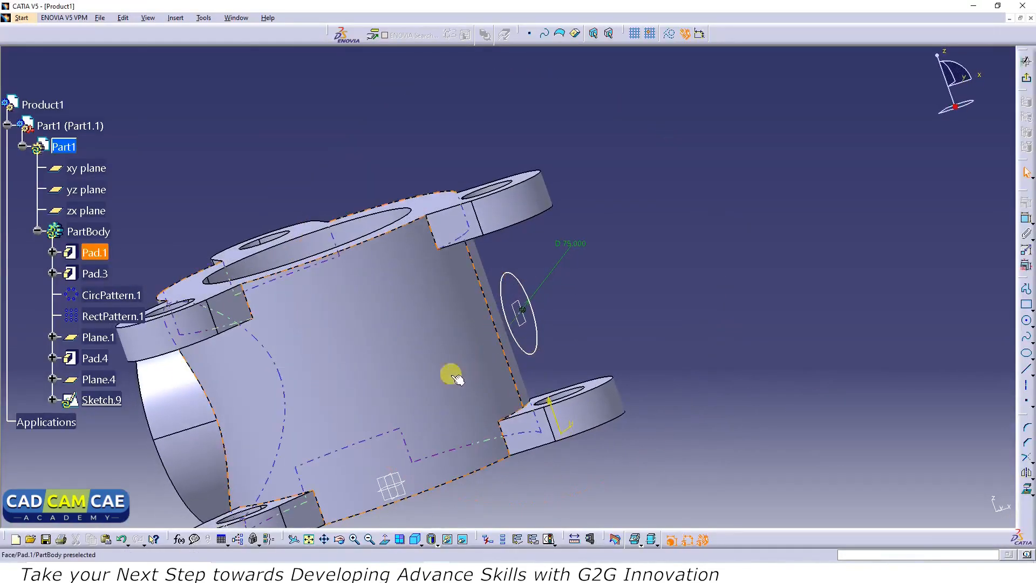
pyautogui.moveTo(268, 340); pyautogui.dragTo(465, 361, button='middle')
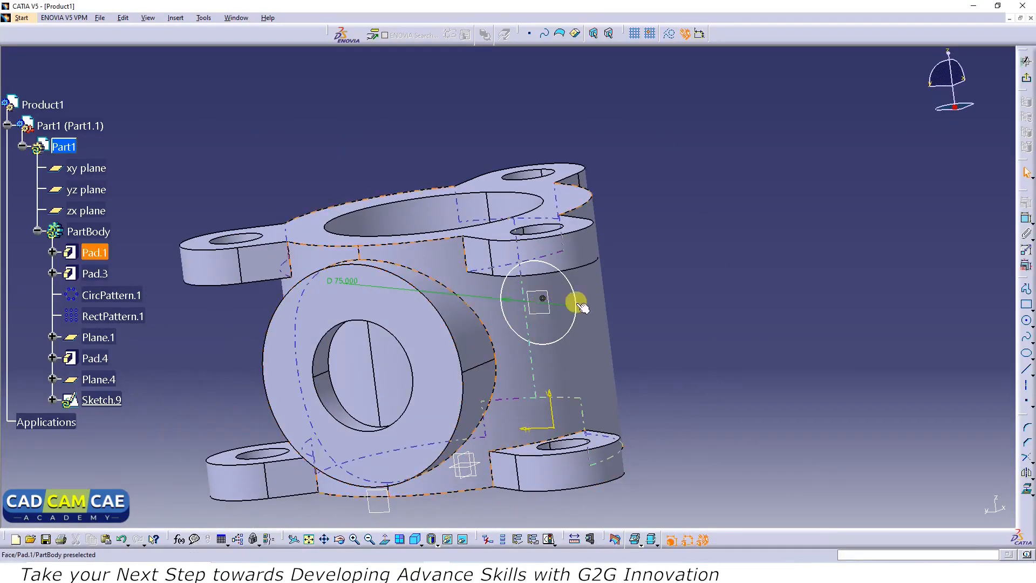
pyautogui.click(1027, 221)
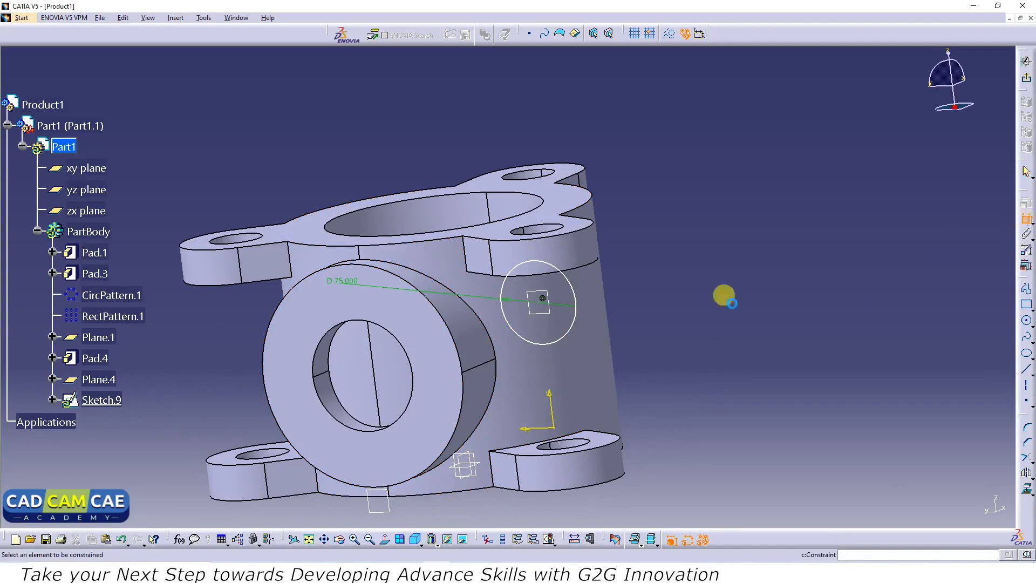
pyautogui.click(581, 318)
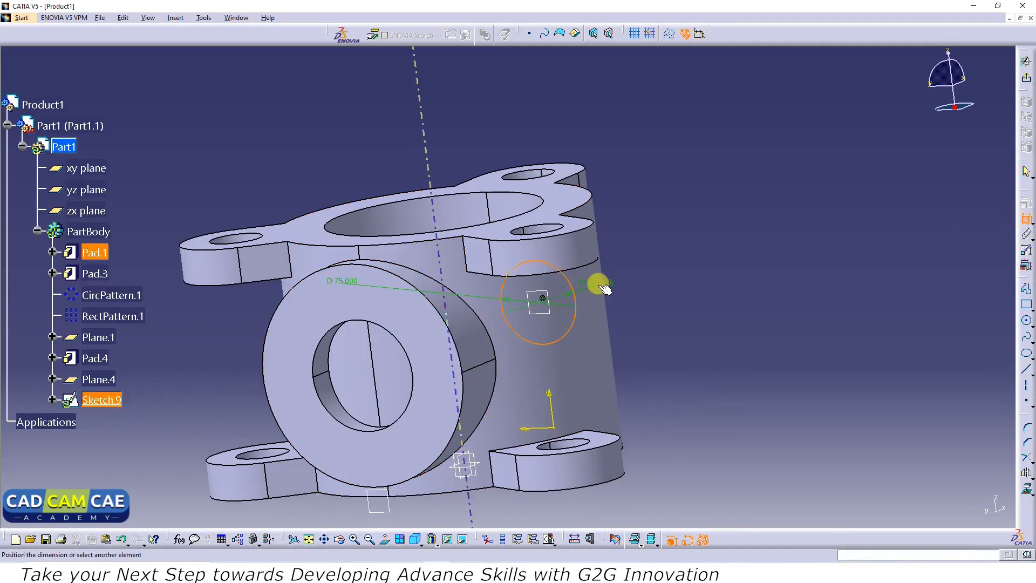
pyautogui.click(415, 369)
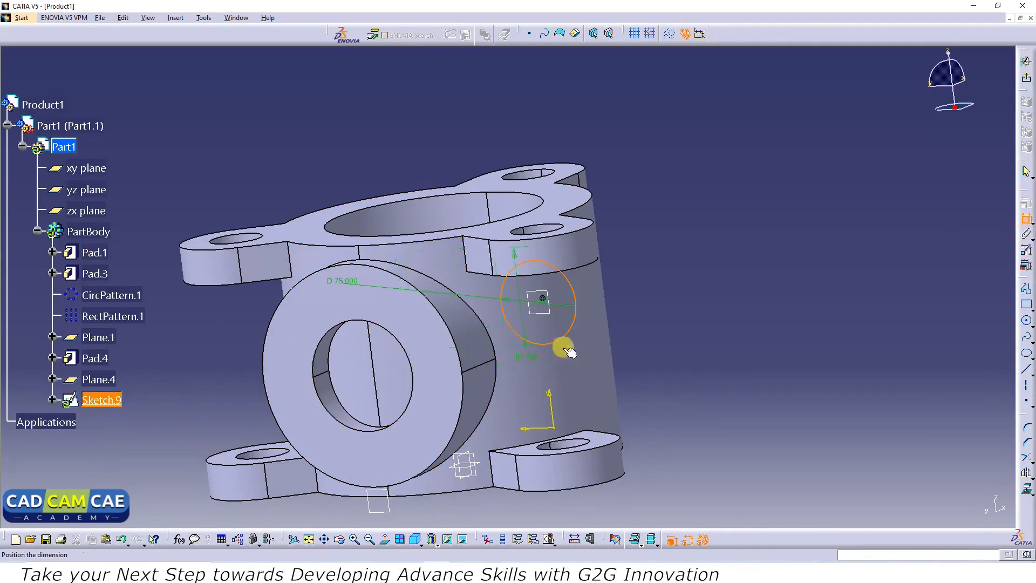
pyautogui.rightClick(696, 327)
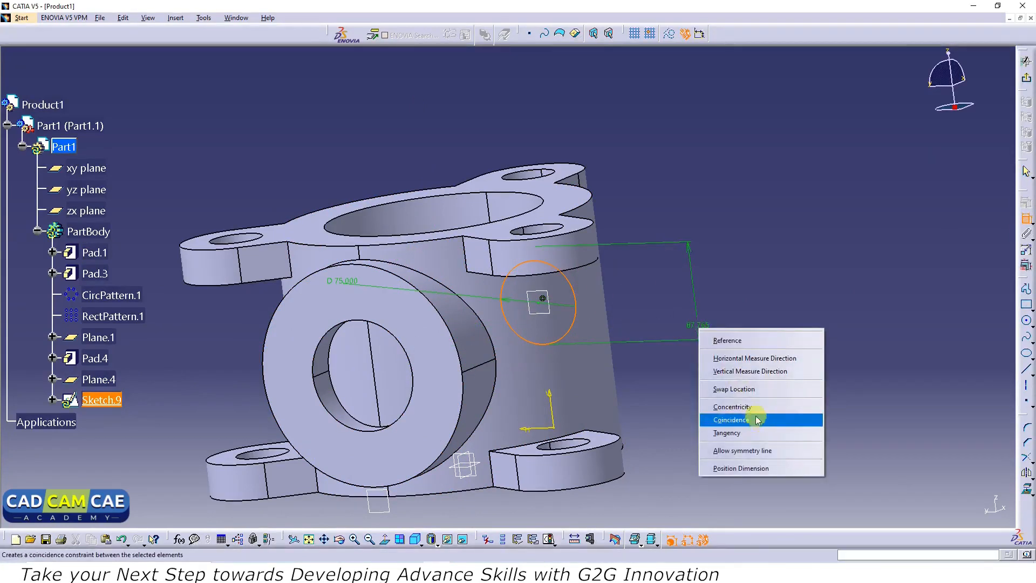
pyautogui.click(759, 409)
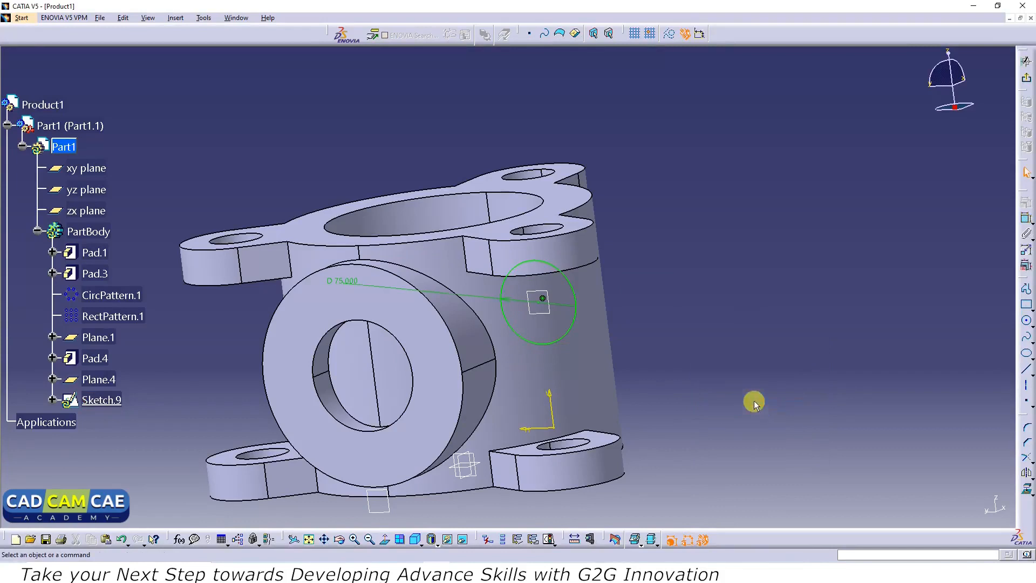
# Pad the 75 mm circle in the reversed direction towards the cylinder, with its limit type set to Up to next.
pyautogui.moveTo(720, 358); pyautogui.dragTo(806, 335, button='middle')
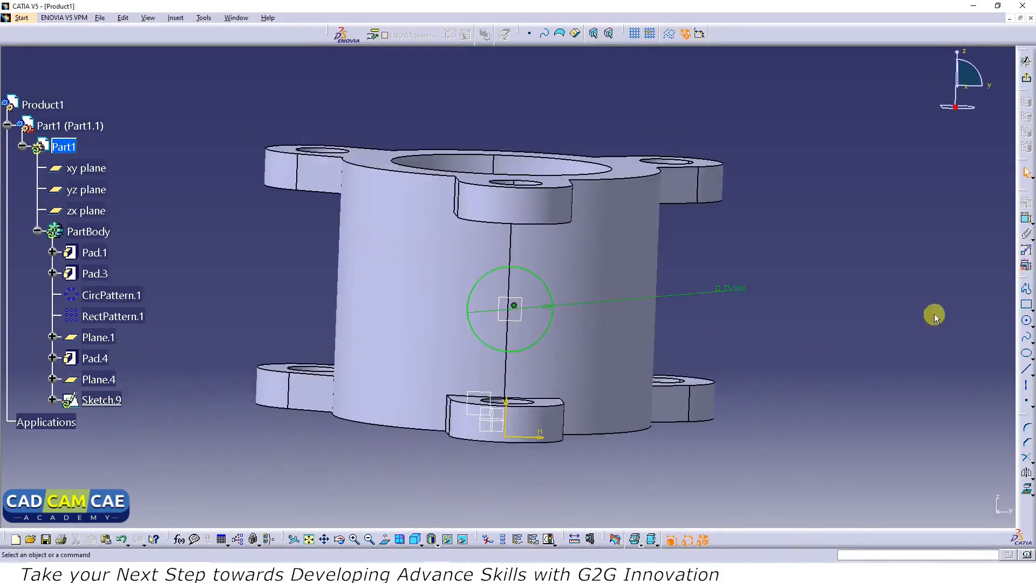
pyautogui.click(1027, 80)
pyautogui.moveTo(696, 303)
pyautogui.mouseDown(button='middle')
pyautogui.moveTo(303, 299)
pyautogui.moveTo(286, 317)
pyautogui.moveTo(407, 307)
pyautogui.moveTo(488, 329)
pyautogui.mouseUp(button='middle')
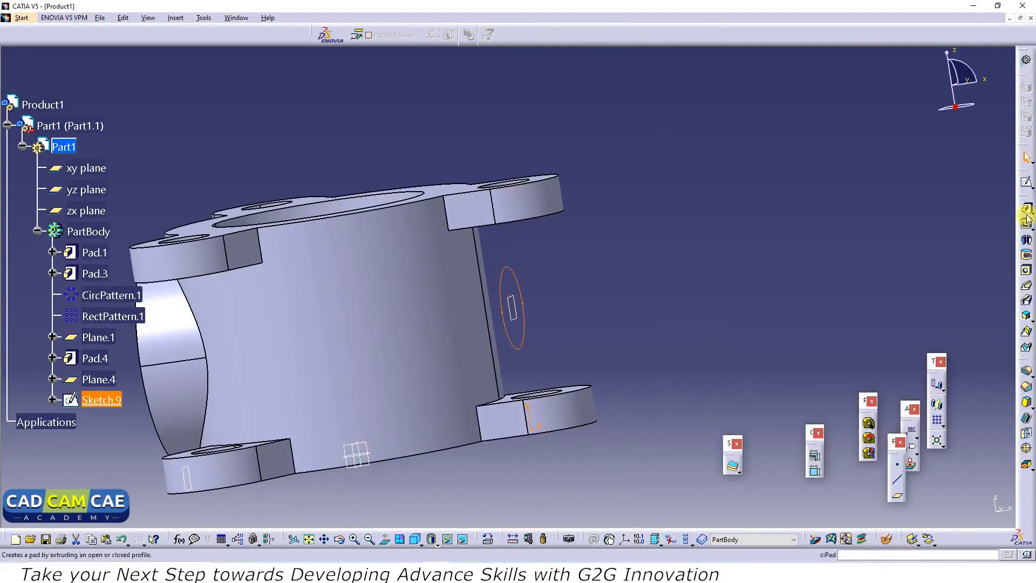
pyautogui.click(1028, 208)
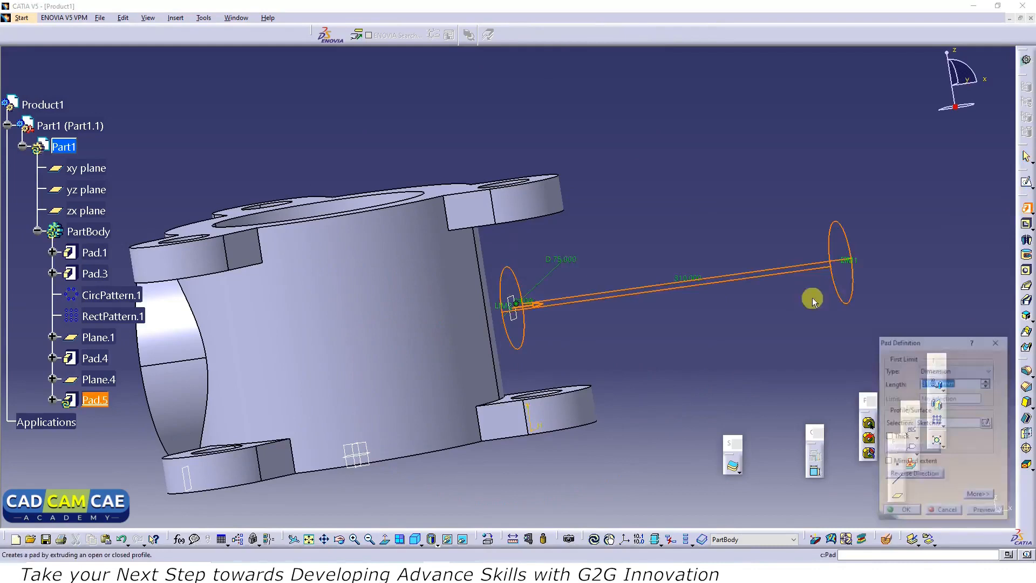
pyautogui.click(924, 477)
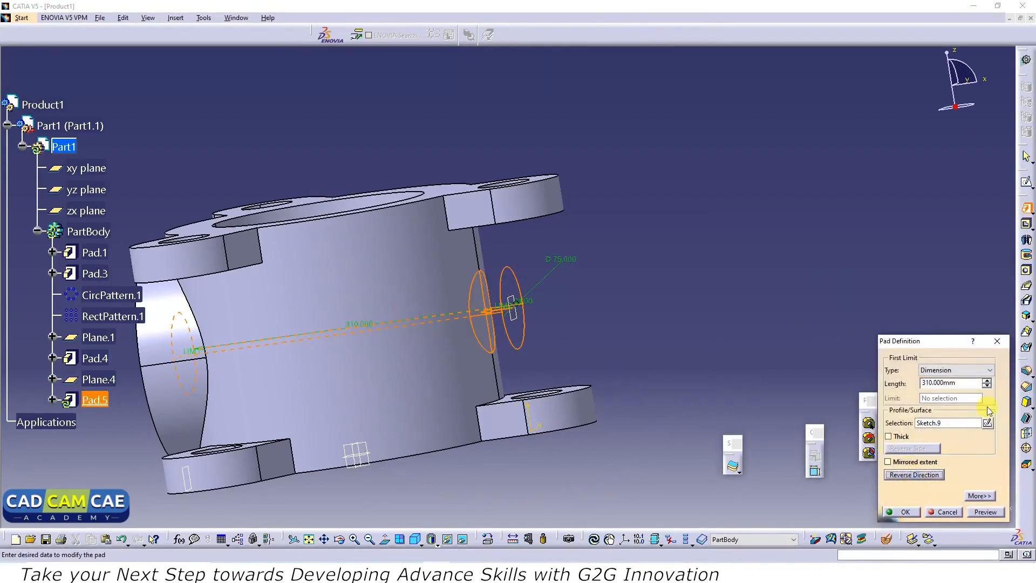
pyautogui.click(958, 370)
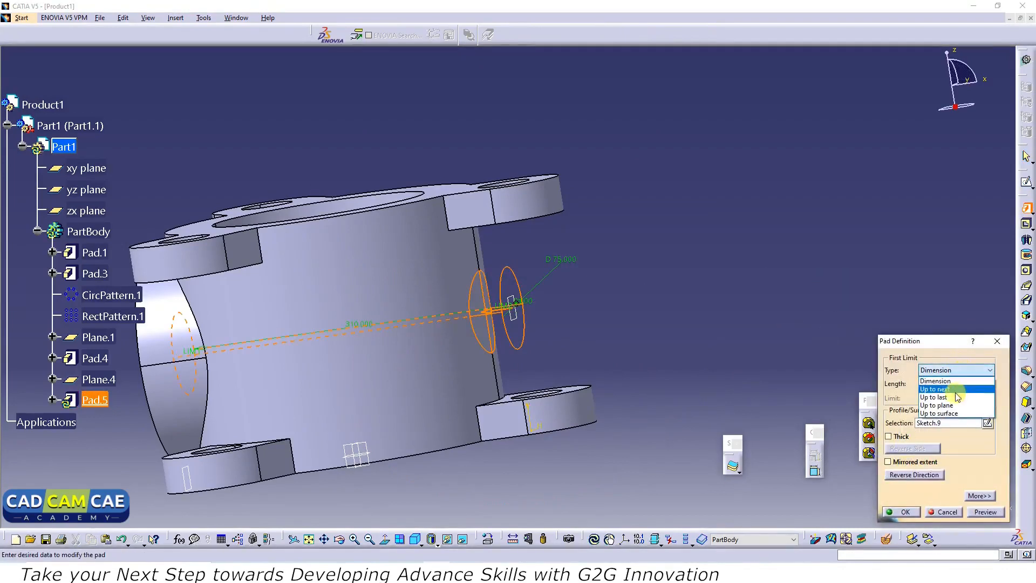
pyautogui.click(957, 389)
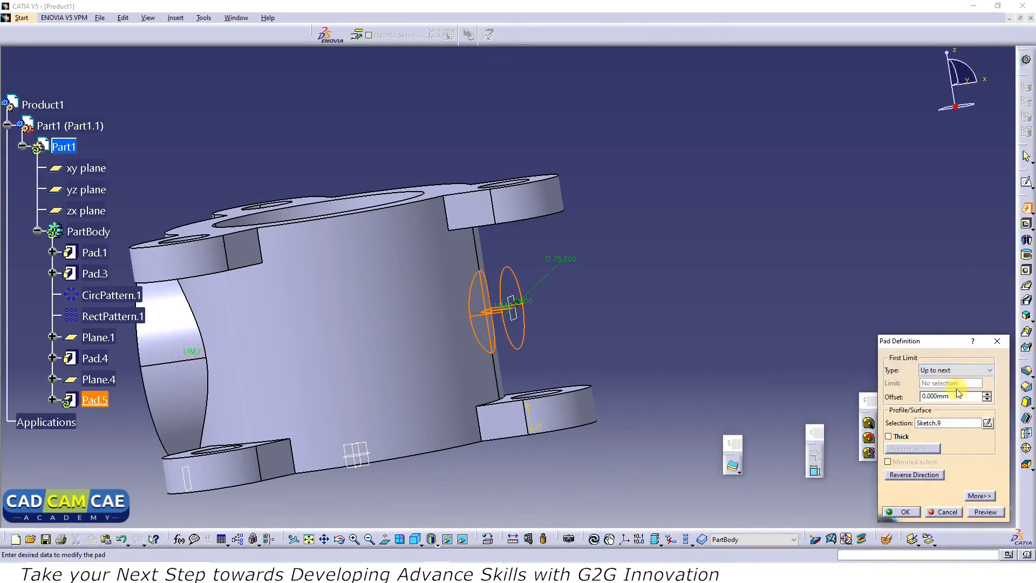
pyautogui.click(985, 511)
pyautogui.moveTo(672, 321); pyautogui.dragTo(628, 373, button='middle')
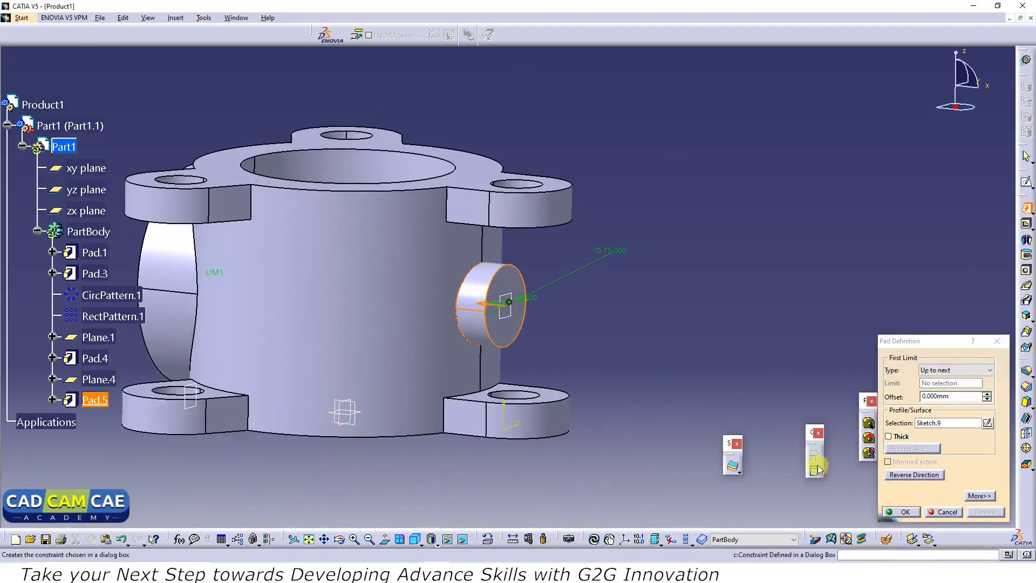
pyautogui.click(907, 512)
# Check the PDF drawing and open a sketch on the flat outer face of the recessed side flange.
pyautogui.moveTo(590, 310); pyautogui.dragTo(465, 347, button='middle')
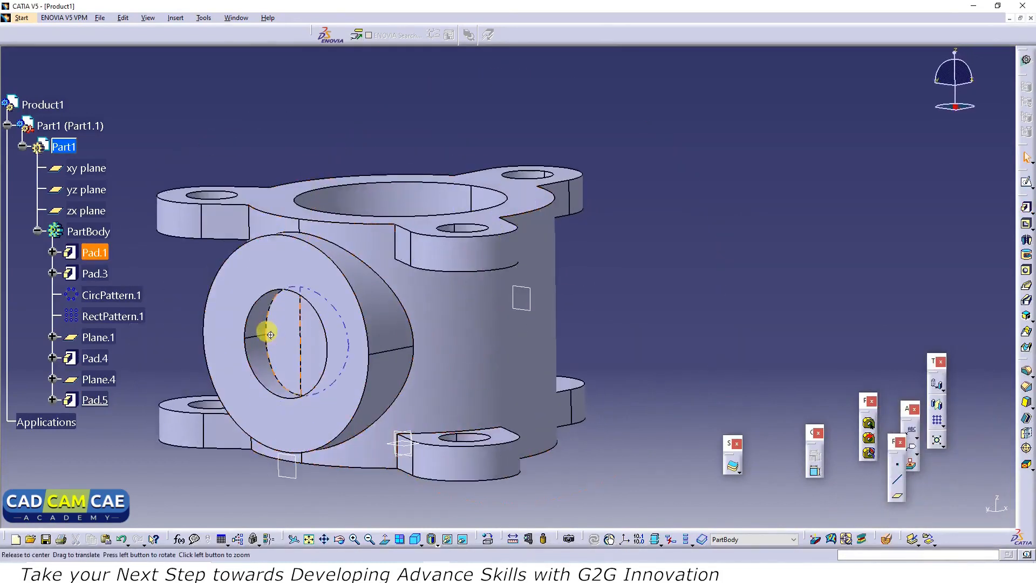
pyautogui.moveTo(270, 334); pyautogui.dragTo(405, 331, button='middle')
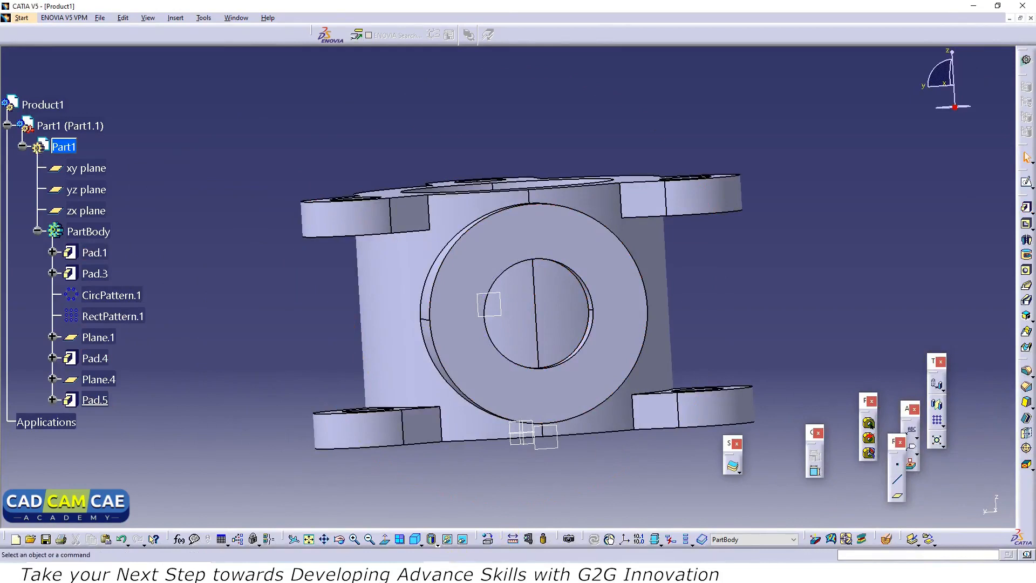
pyautogui.hotkey('alt', 'Tab')
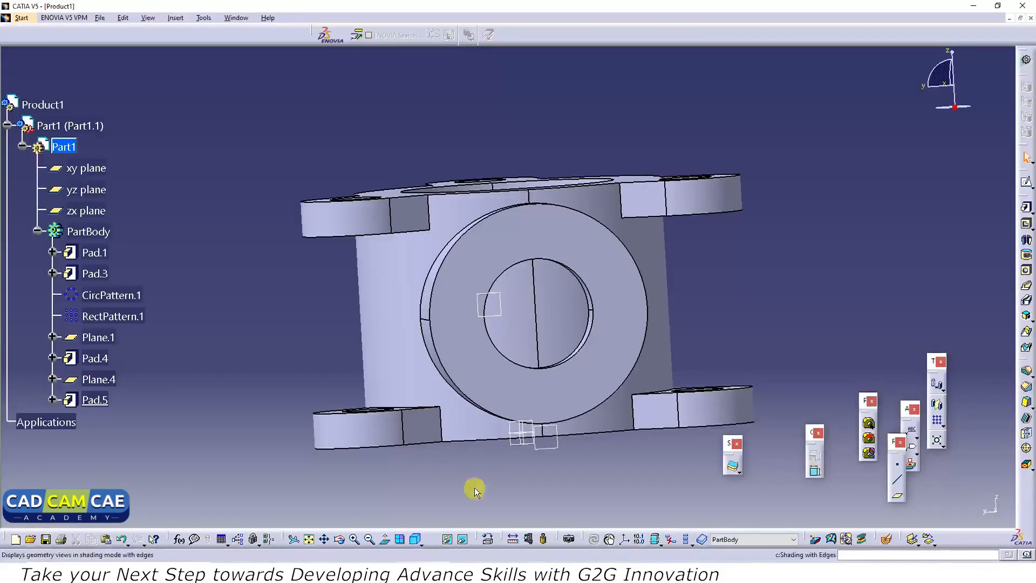
pyautogui.moveTo(474, 488); pyautogui.dragTo(264, 315, button='middle')
pyautogui.click(232, 324)
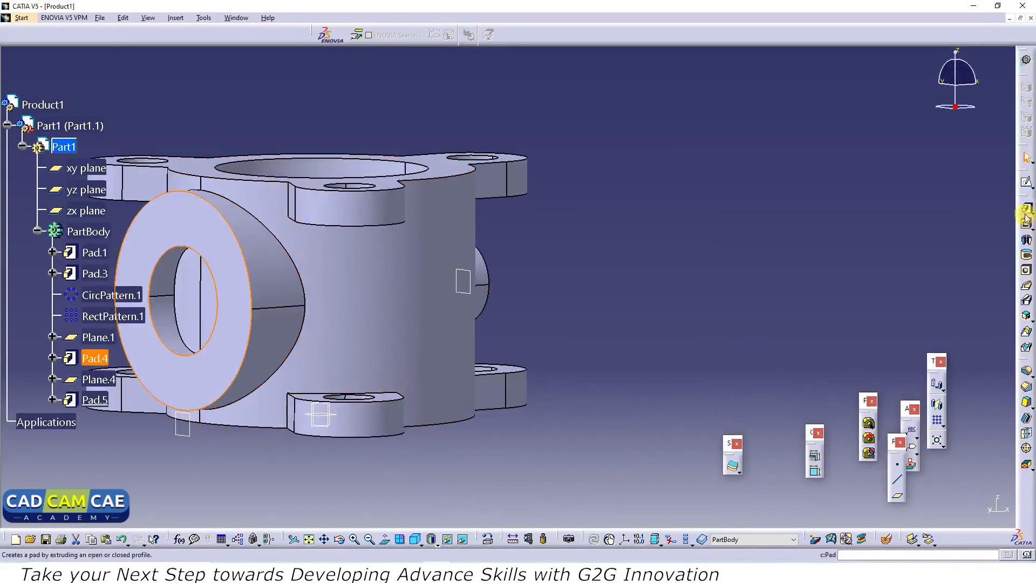
pyautogui.click(1027, 187)
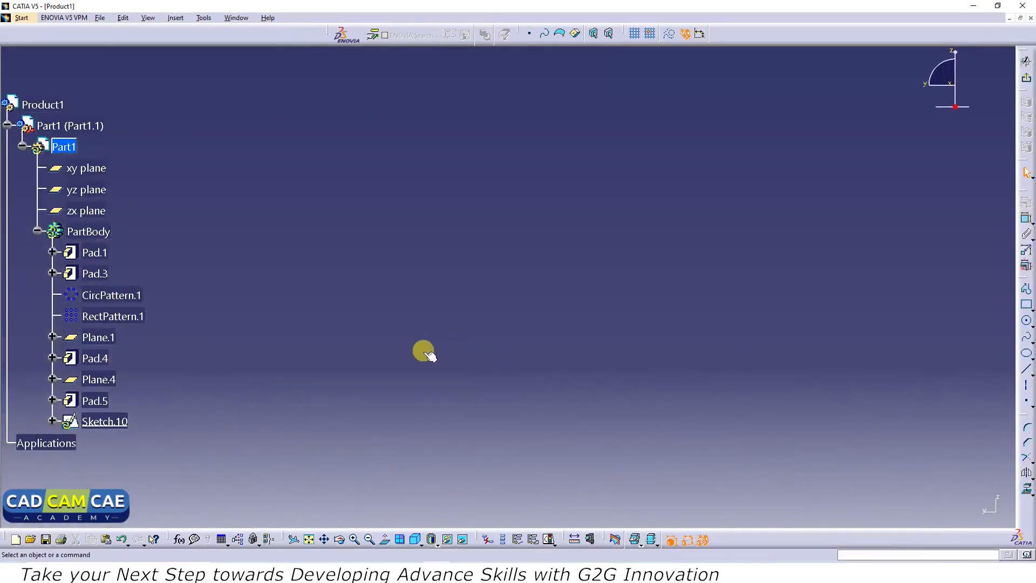
# Draw a circle about 54 mm in diameter centred inside the flange's 100 mm recess.
pyautogui.click(307, 535)
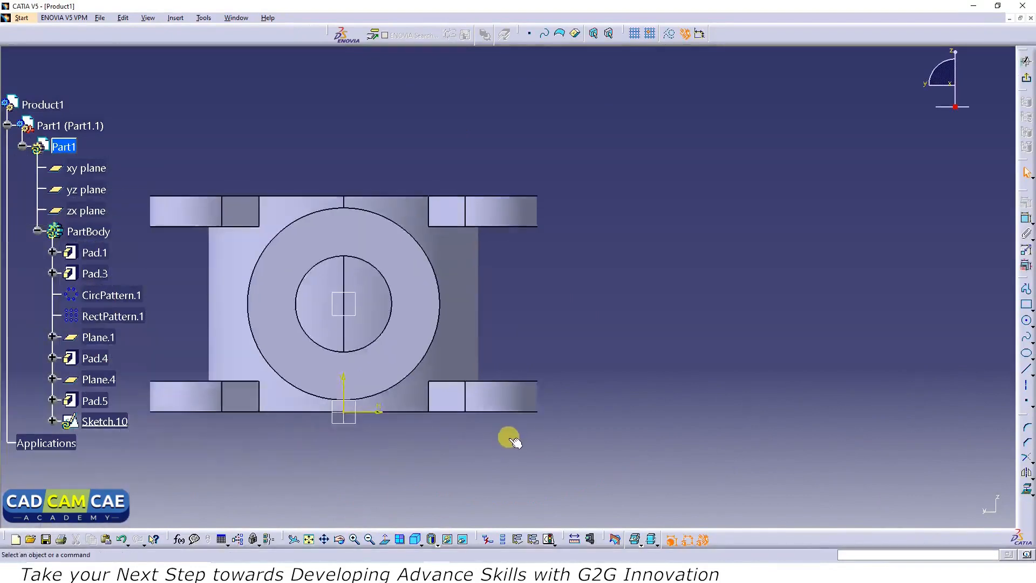
pyautogui.moveTo(531, 428); pyautogui.dragTo(576, 386, button='middle')
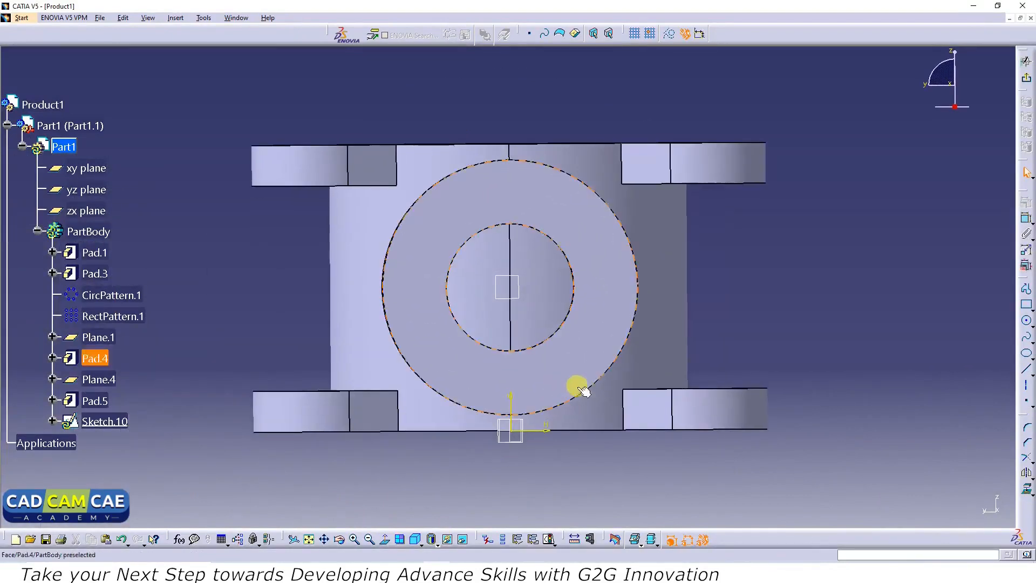
pyautogui.click(1027, 323)
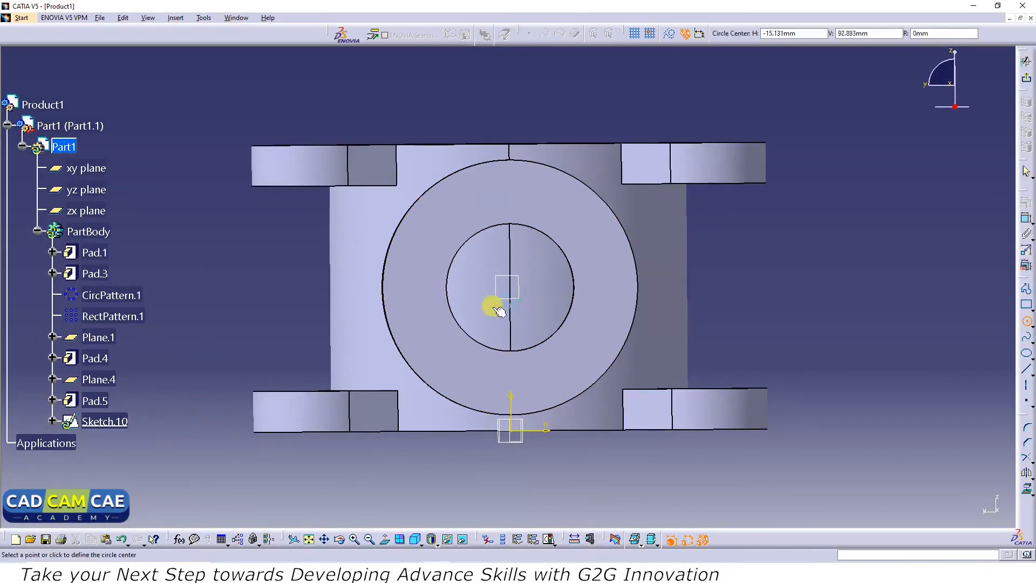
pyautogui.click(511, 286)
pyautogui.click(547, 286)
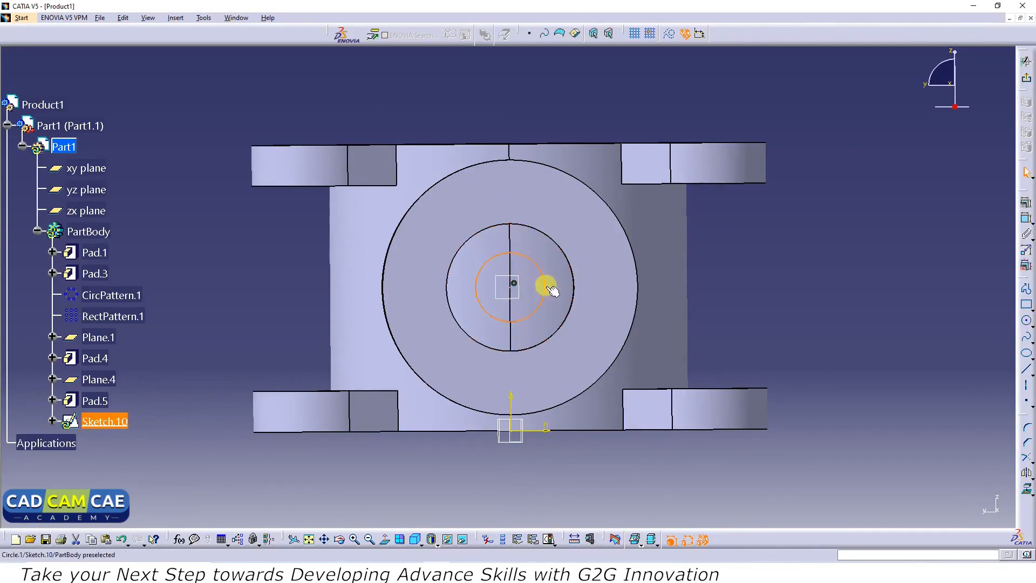
# Dimension the new circle's diameter and set it to 56.2 mm as given in the PDF drawing.
pyautogui.click(1027, 218)
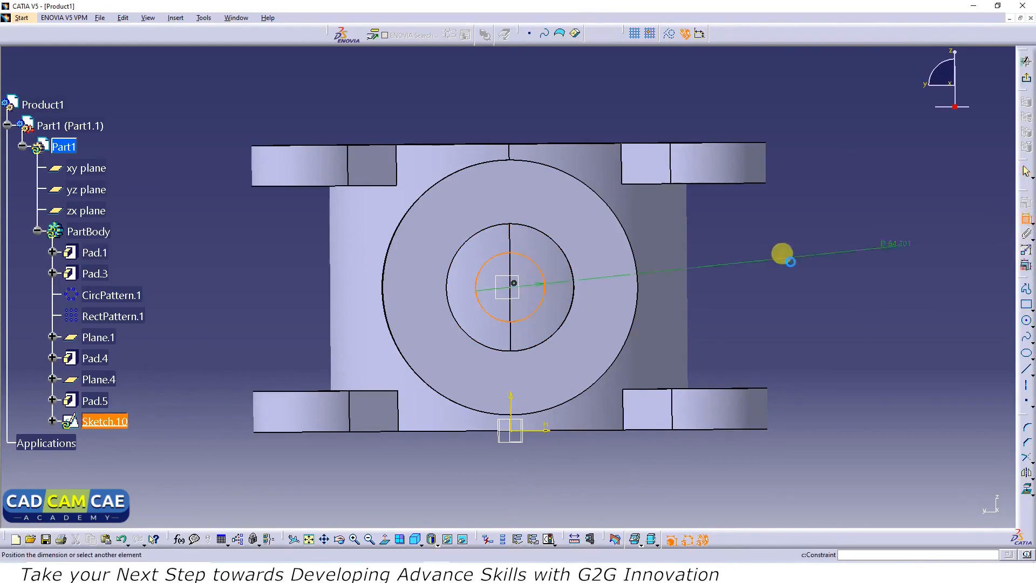
pyautogui.hotkey('alt', 'Tab')
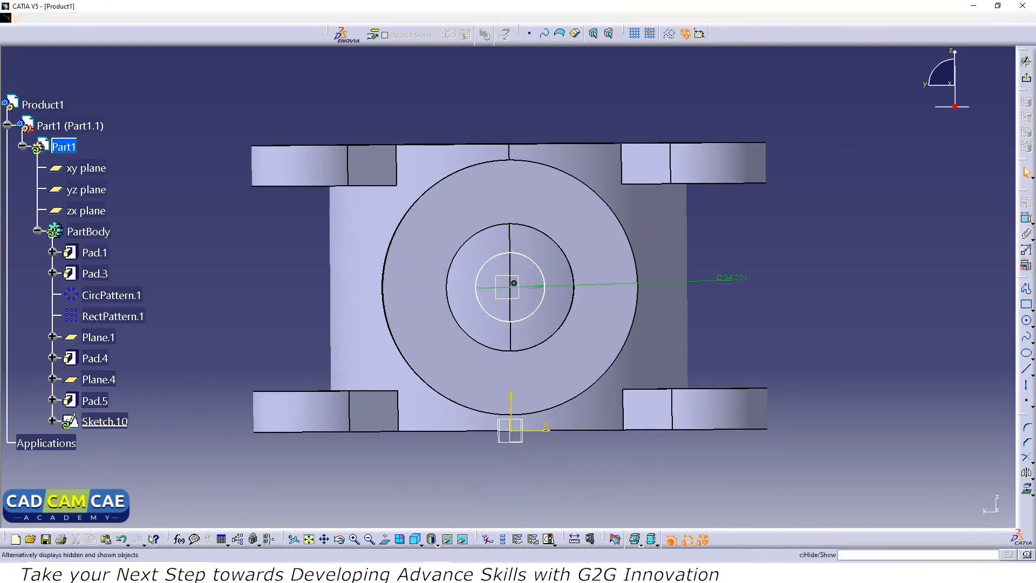
pyautogui.hotkey('alt', 'Tab')
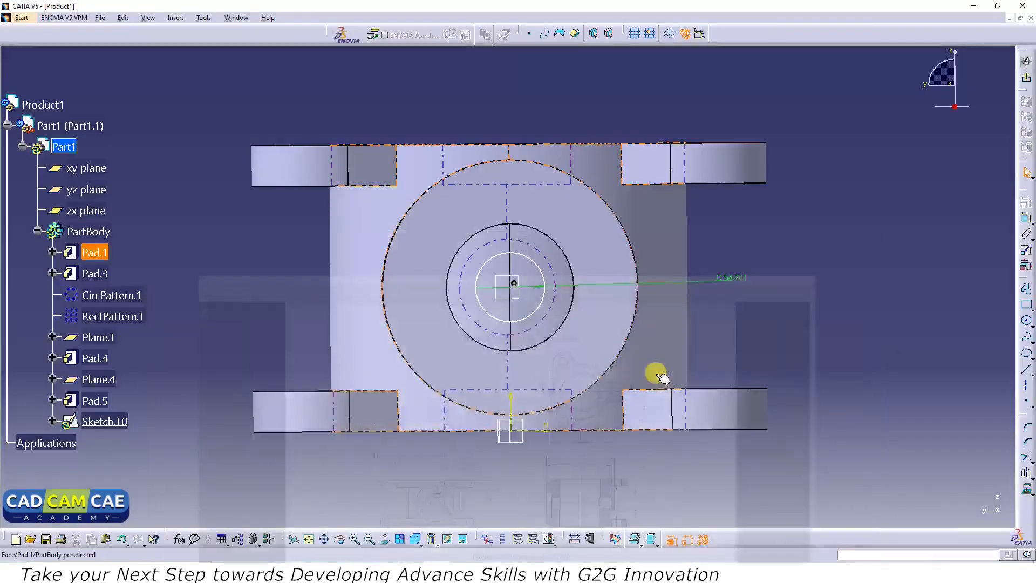
pyautogui.click(733, 276)
pyautogui.doubleClick(741, 279)
pyautogui.write('56.200mm')
pyautogui.press('Return')
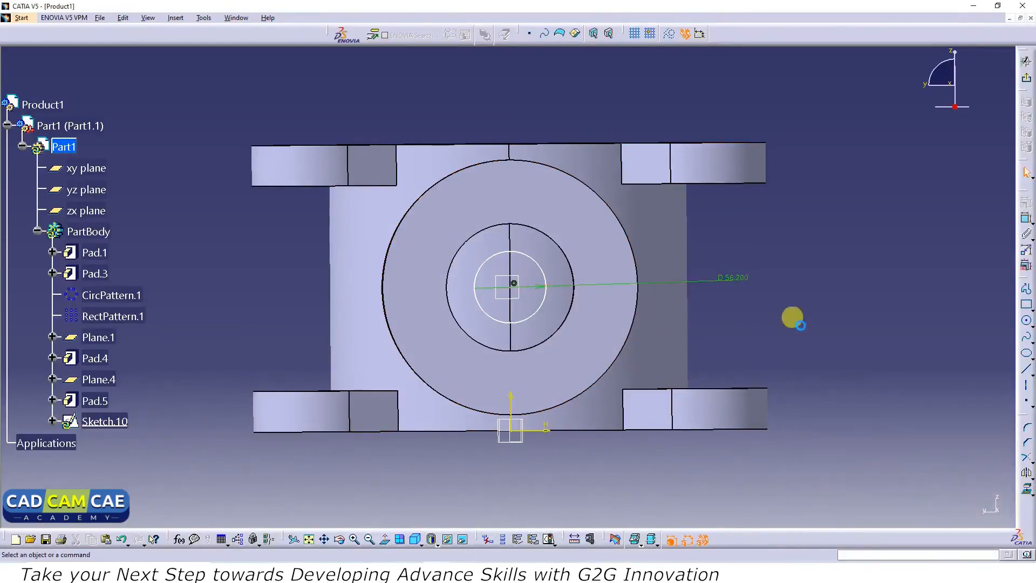
# Make the 56.2 mm circle concentric with the edge of the flange's 100 mm recess.
pyautogui.click(1027, 221)
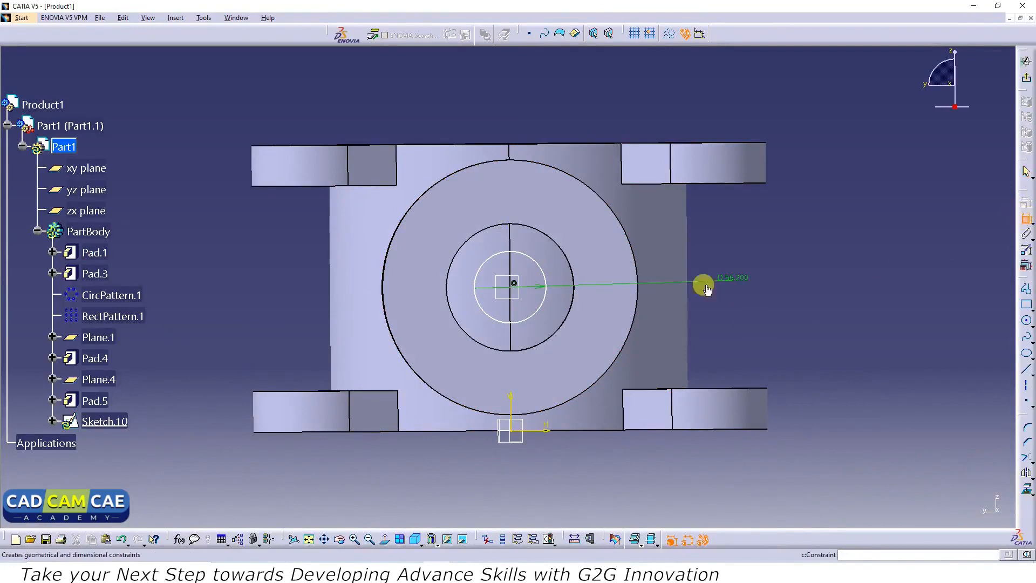
pyautogui.click(537, 265)
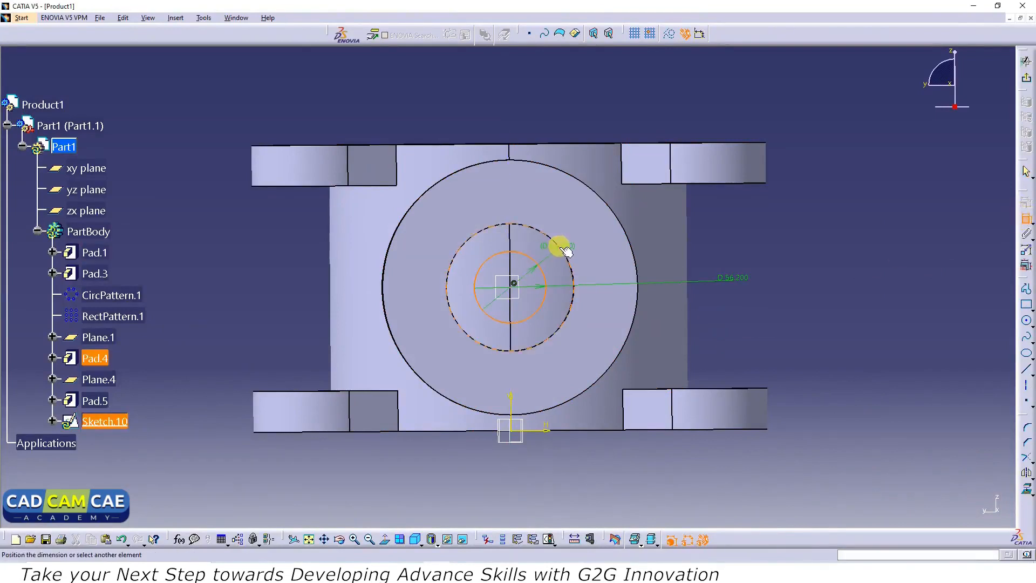
pyautogui.click(569, 250)
pyautogui.rightClick(710, 251)
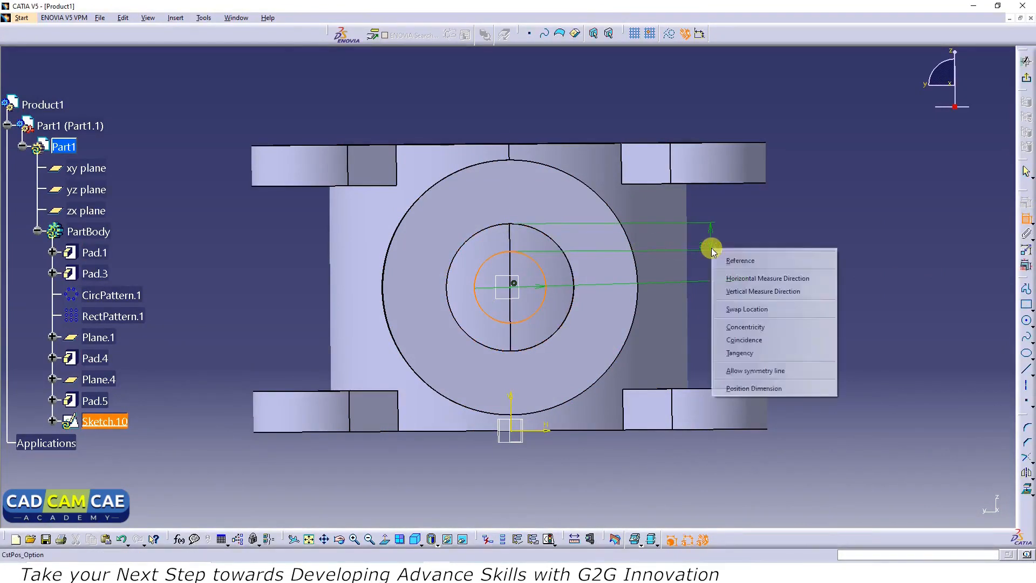
pyautogui.click(751, 326)
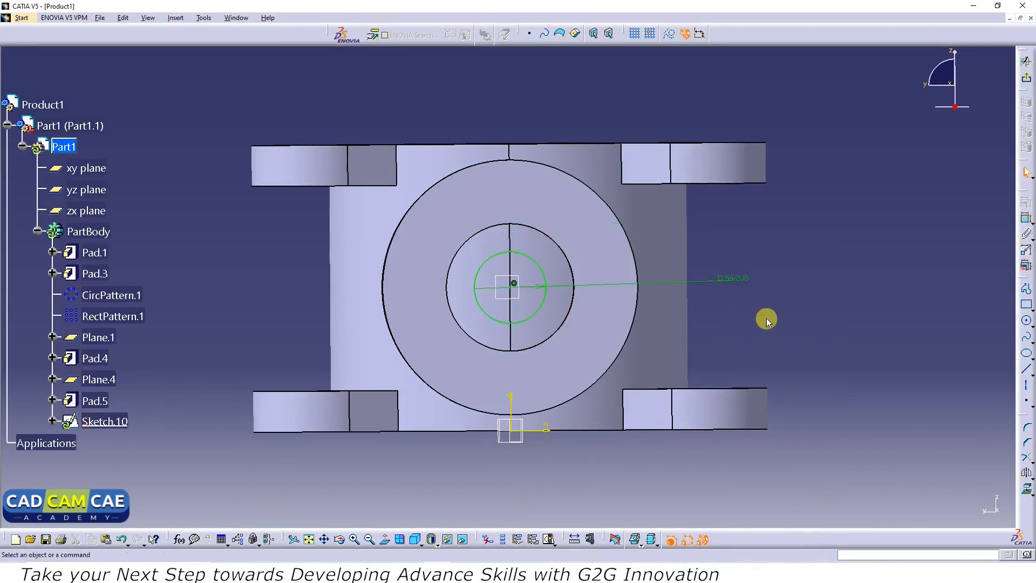
# Cut a pocket from the 56.2 mm circle to a depth of 310 mm, checking the depth against the PDF drawing.
pyautogui.moveTo(770, 310); pyautogui.dragTo(851, 301, button='middle')
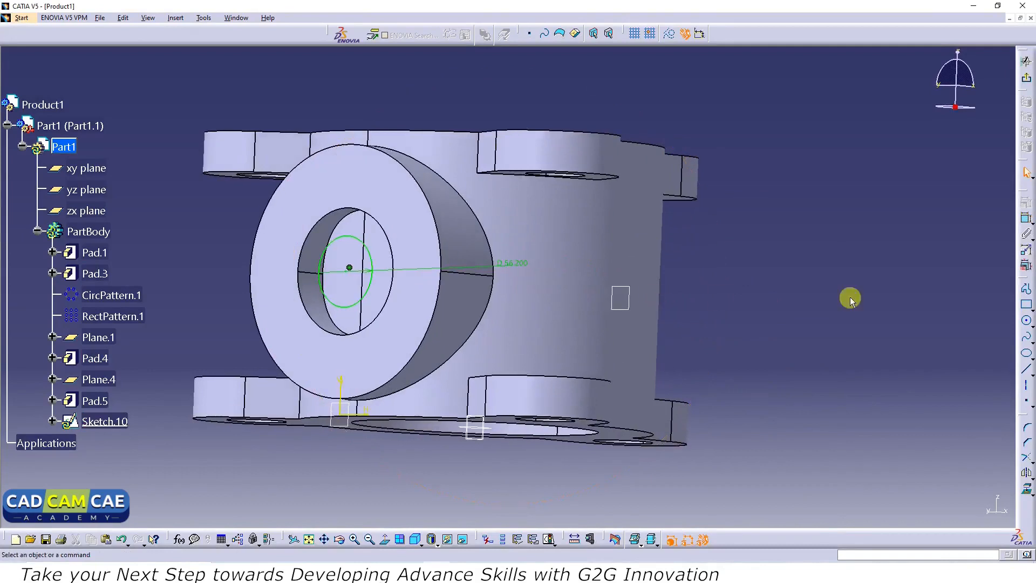
pyautogui.click(1024, 63)
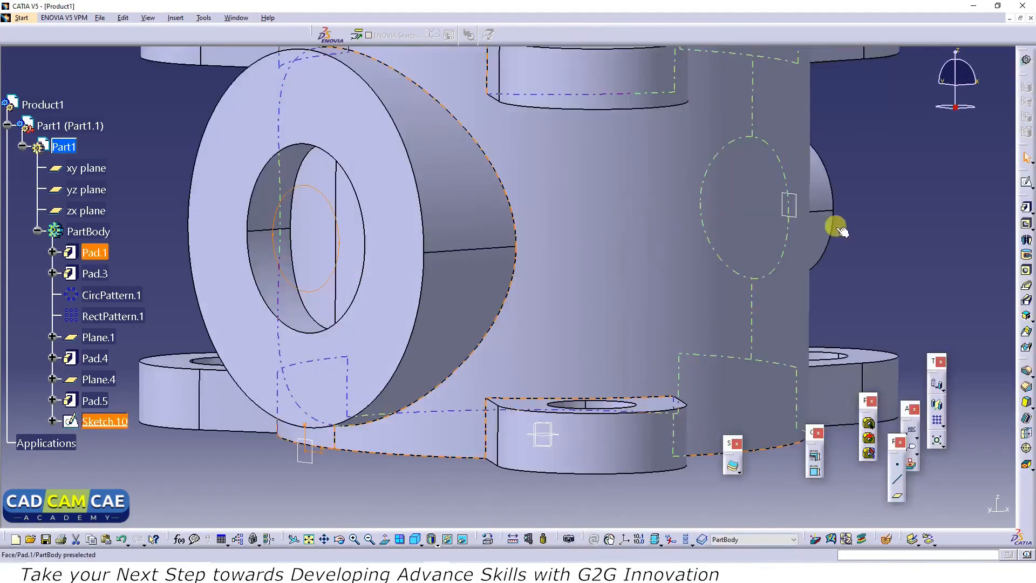
pyautogui.click(1026, 226)
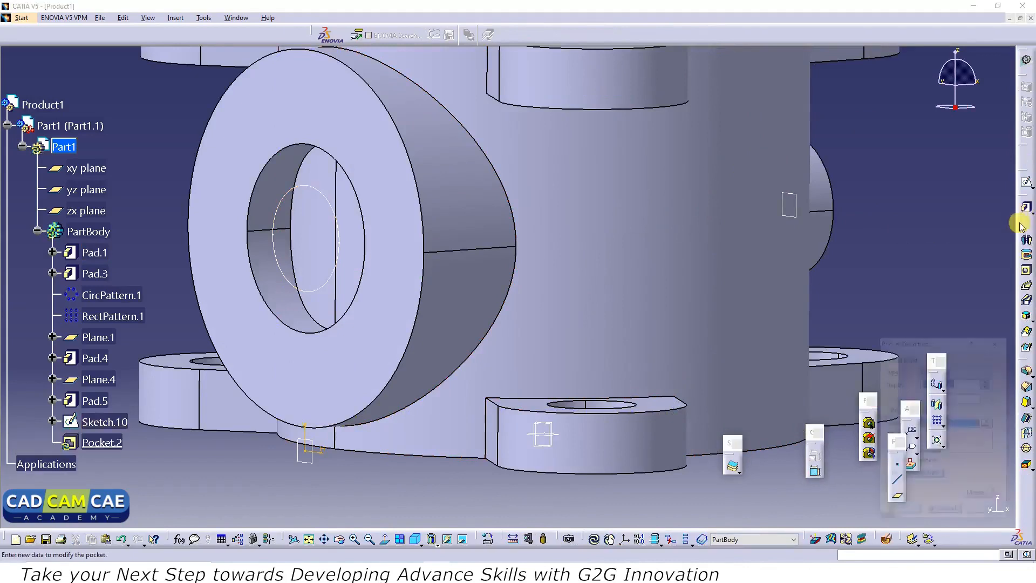
pyautogui.click(343, 258)
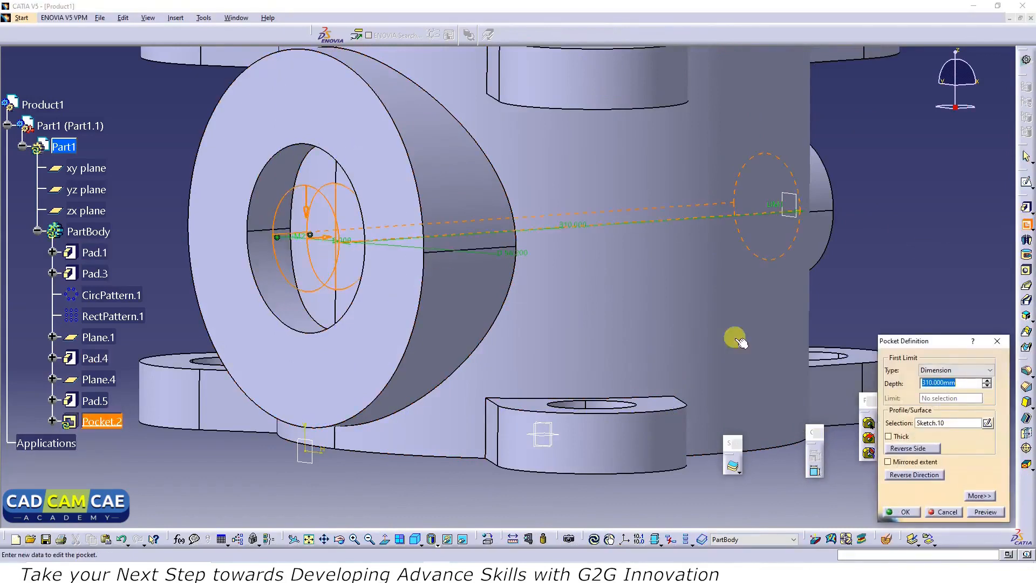
pyautogui.hotkey('alt', 'Tab')
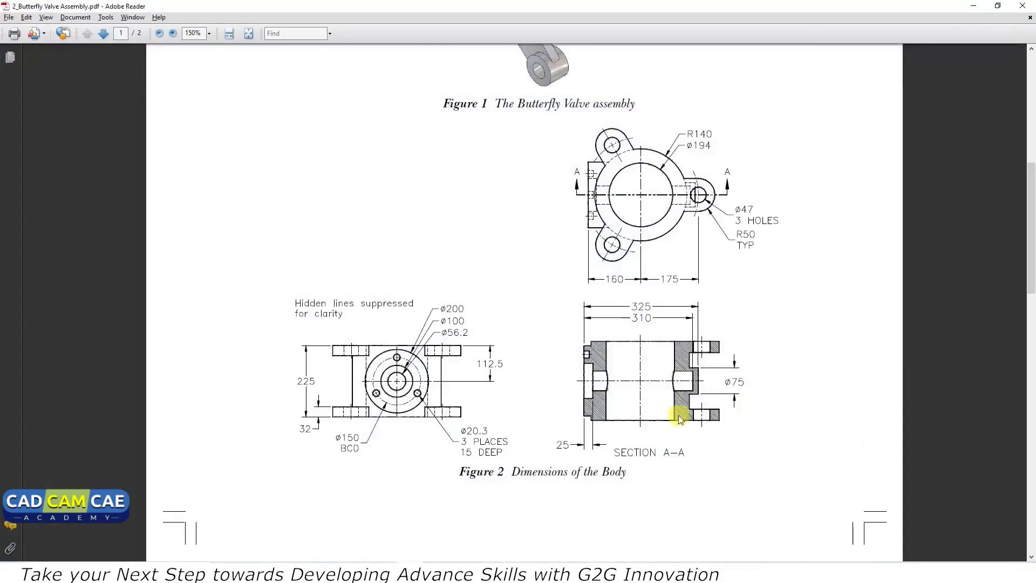
pyautogui.hotkey('alt', 'Tab')
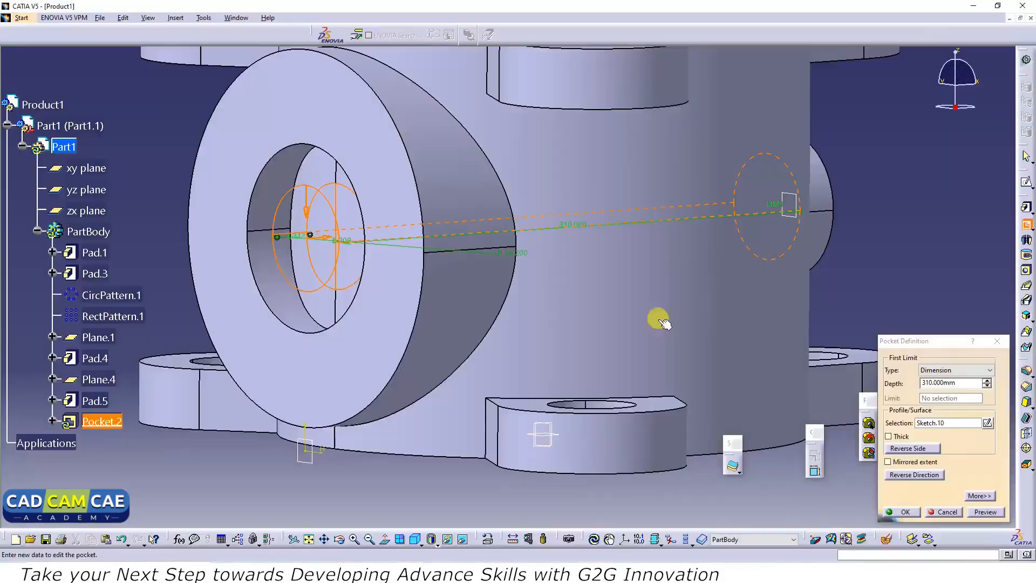
pyautogui.write('31')
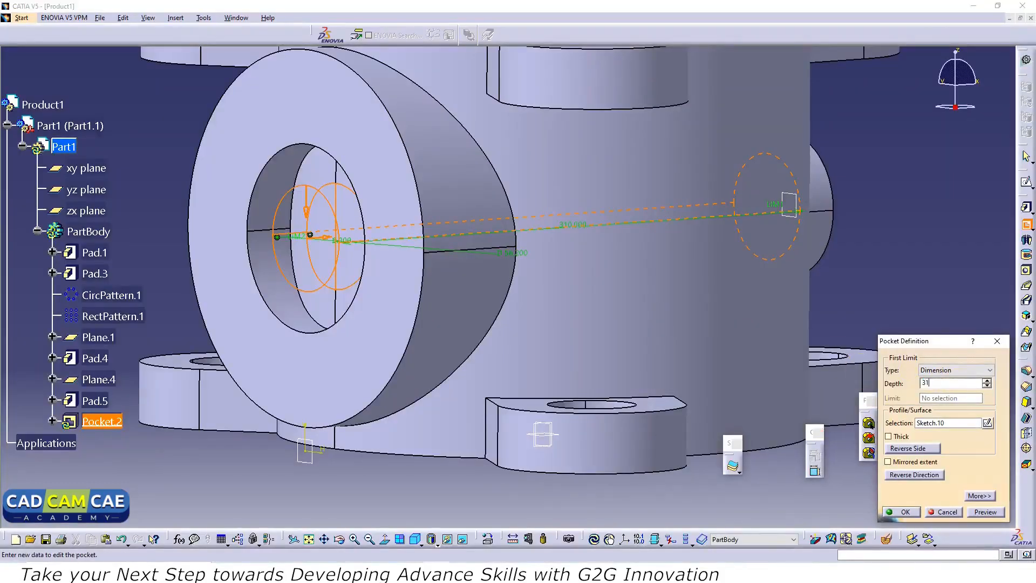
pyautogui.write('0')
pyautogui.click(981, 512)
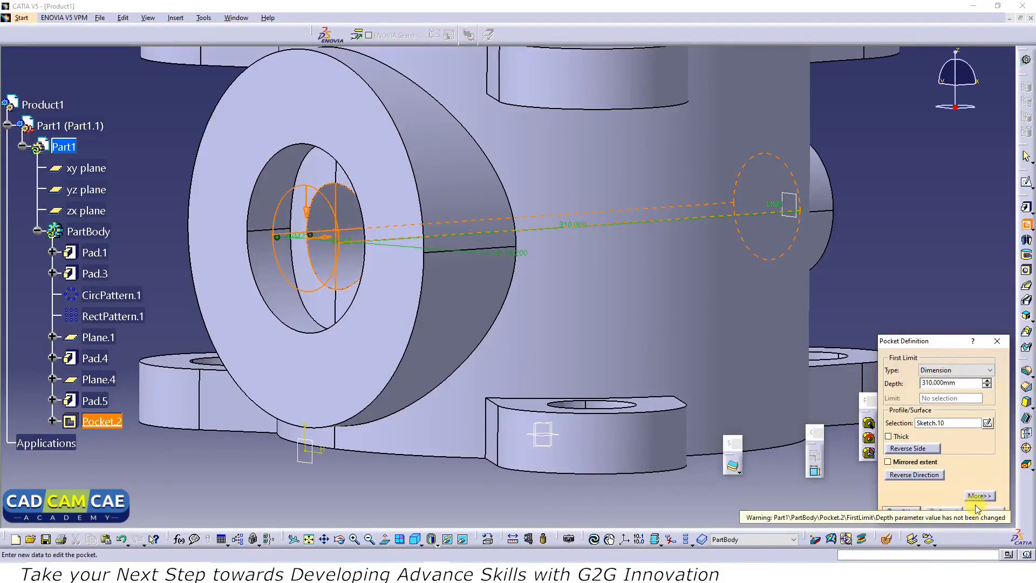
pyautogui.click(900, 510)
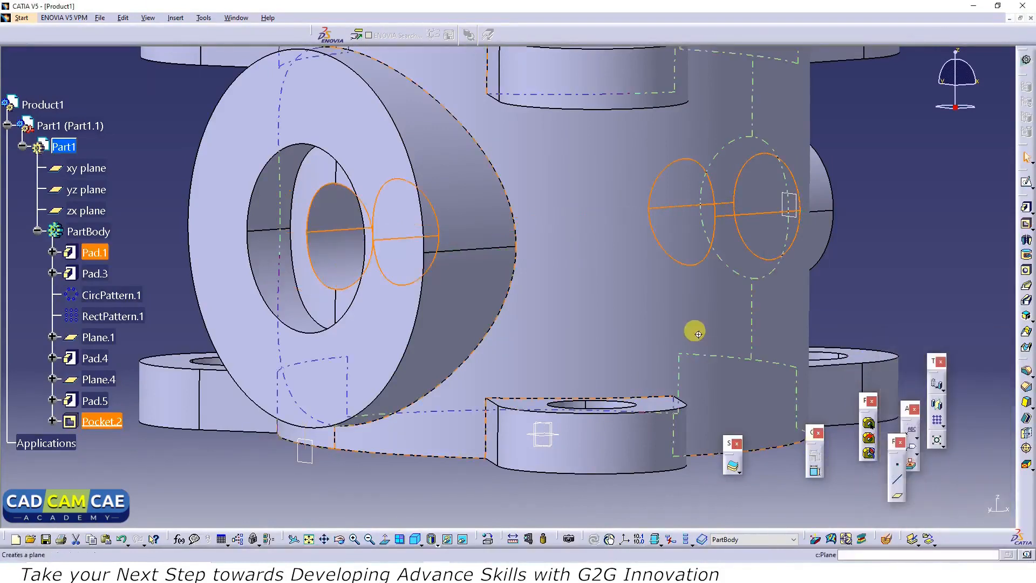
# Check the flange hole dimensions in the PDF drawing, then sketch a centred circle about 143 mm in diameter on the side flange's front face.
pyautogui.moveTo(689, 326)
pyautogui.mouseDown(button='middle')
pyautogui.moveTo(513, 319)
pyautogui.moveTo(555, 259)
pyautogui.moveTo(575, 414)
pyautogui.moveTo(571, 225)
pyautogui.moveTo(650, 143)
pyautogui.moveTo(606, 269)
pyautogui.moveTo(624, 234)
pyautogui.moveTo(678, 220)
pyautogui.moveTo(527, 220)
pyautogui.moveTo(617, 157)
pyautogui.moveTo(653, 490)
pyautogui.mouseUp(button='middle')
pyautogui.hotkey('alt', 'Tab')
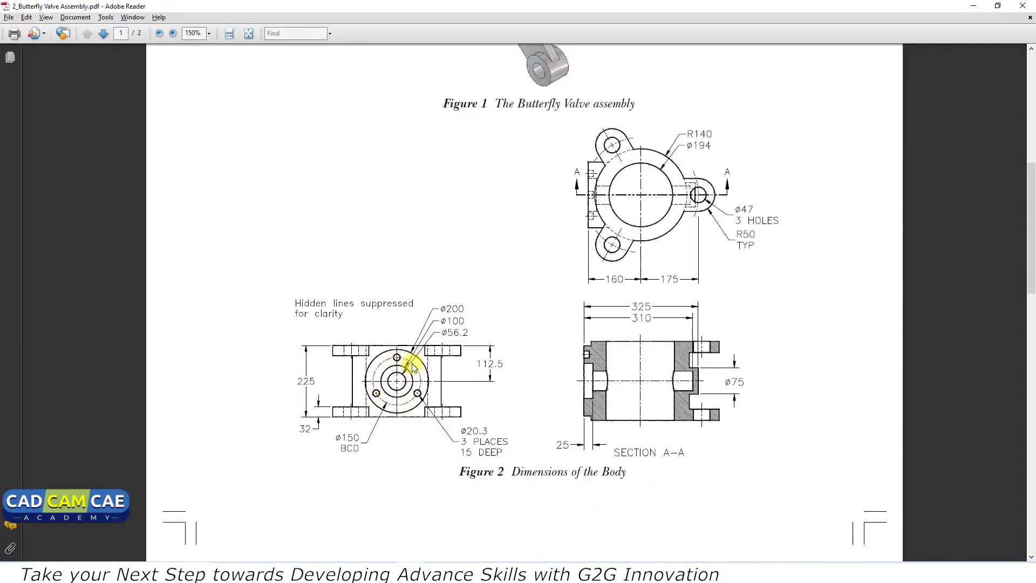
pyautogui.rightClick(391, 446)
pyautogui.click(411, 487)
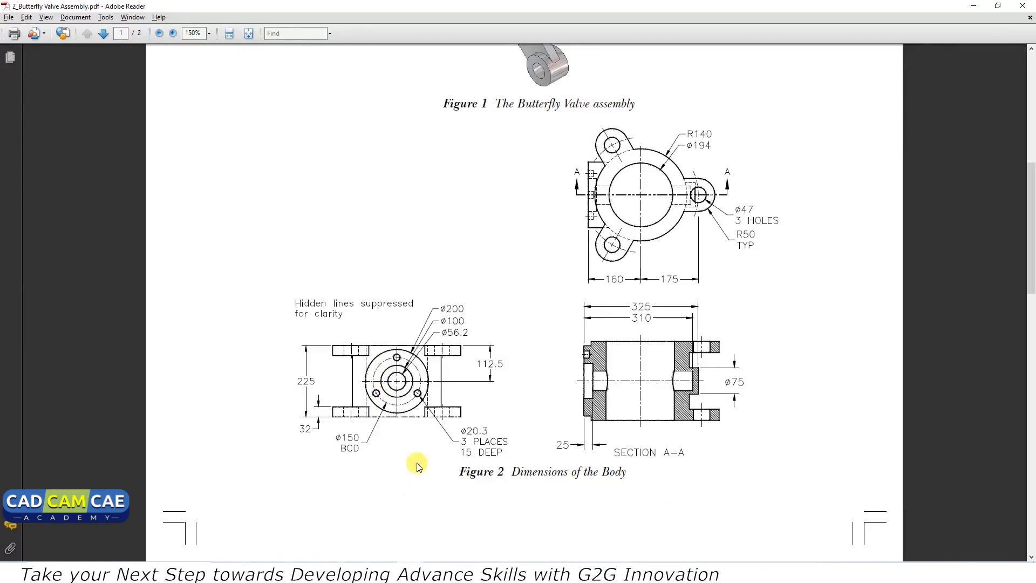
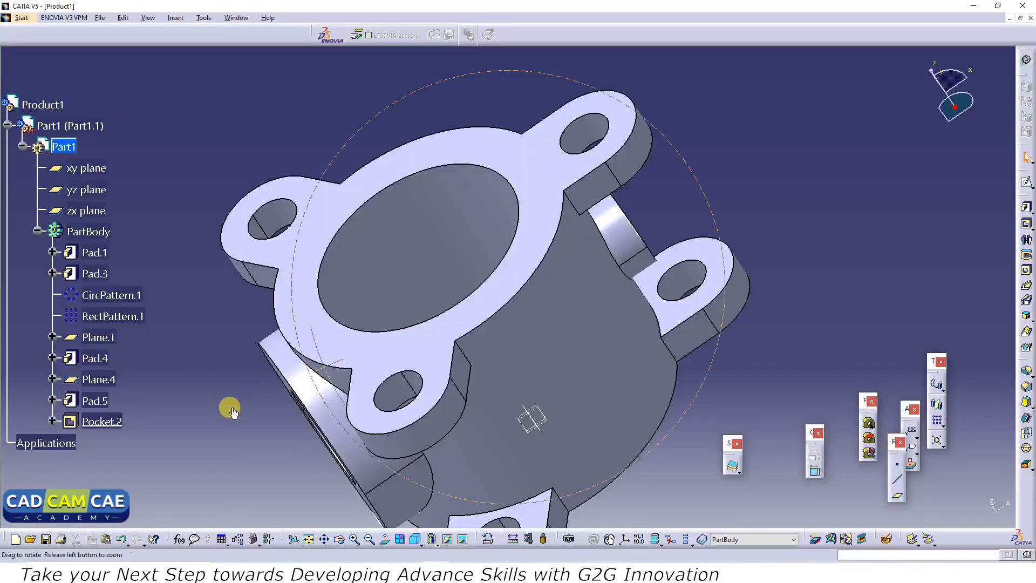
pyautogui.moveTo(231, 407)
pyautogui.mouseDown(button='middle')
pyautogui.moveTo(324, 351)
pyautogui.moveTo(254, 430)
pyautogui.moveTo(261, 364)
pyautogui.moveTo(365, 347)
pyautogui.moveTo(266, 423)
pyautogui.moveTo(357, 402)
pyautogui.moveTo(469, 318)
pyautogui.mouseUp(button='middle')
pyautogui.click(586, 313)
pyautogui.click(1026, 184)
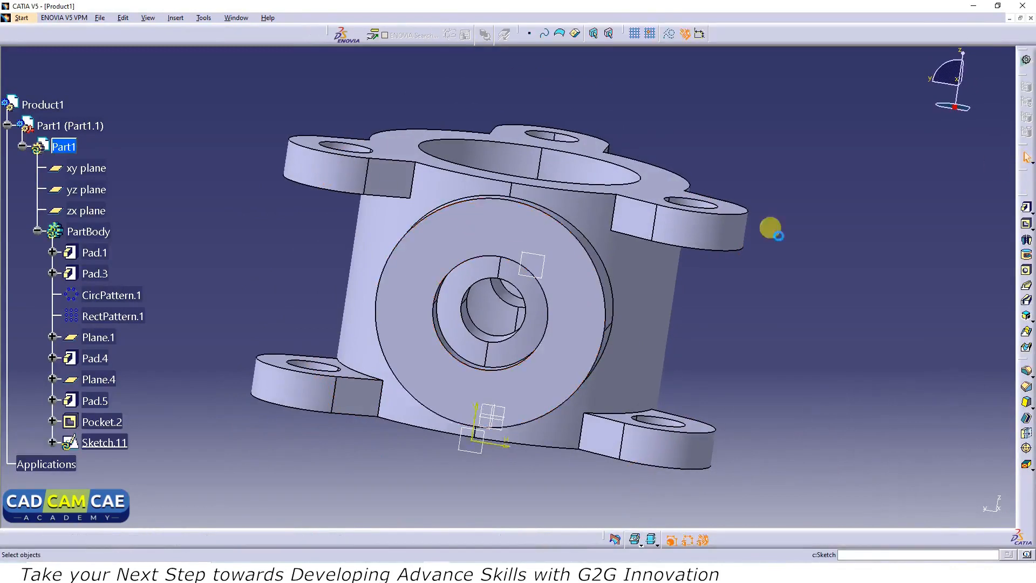
pyautogui.click(1026, 322)
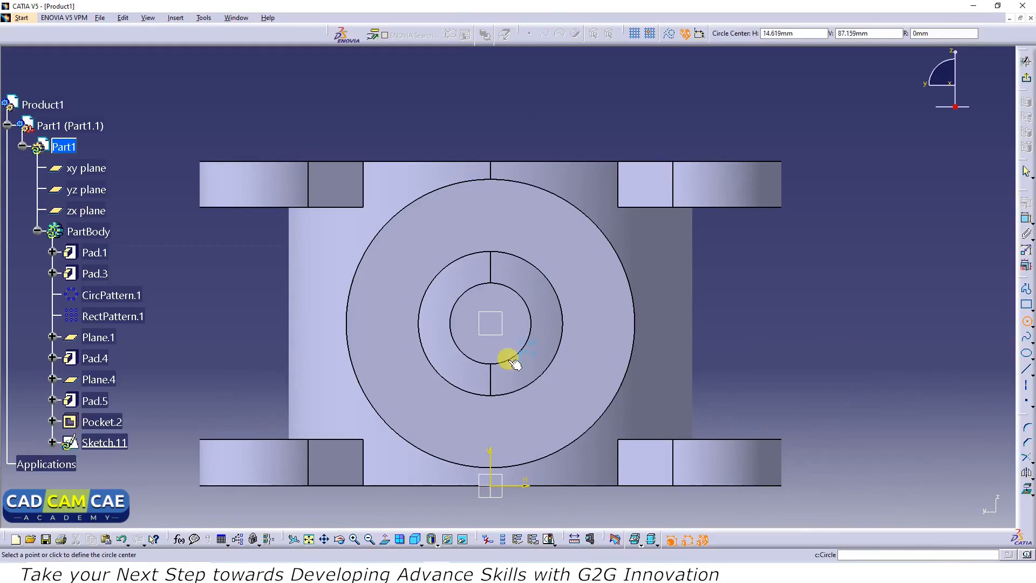
pyautogui.click(492, 324)
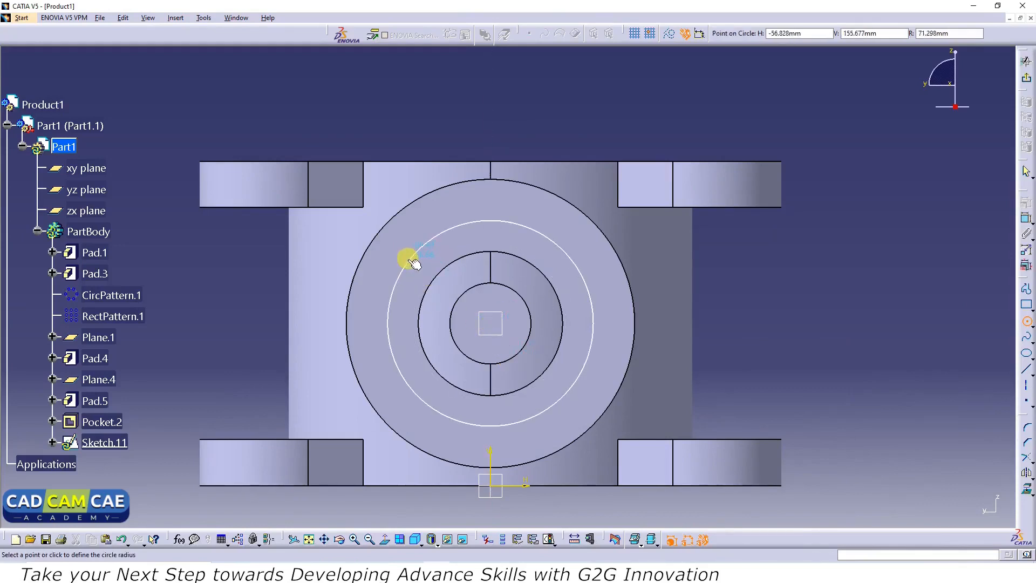
pyautogui.click(408, 261)
# Dimension the new circle's diameter and set it to 150 mm, the bolt circle size given in the PDF drawing.
pyautogui.click(1025, 235)
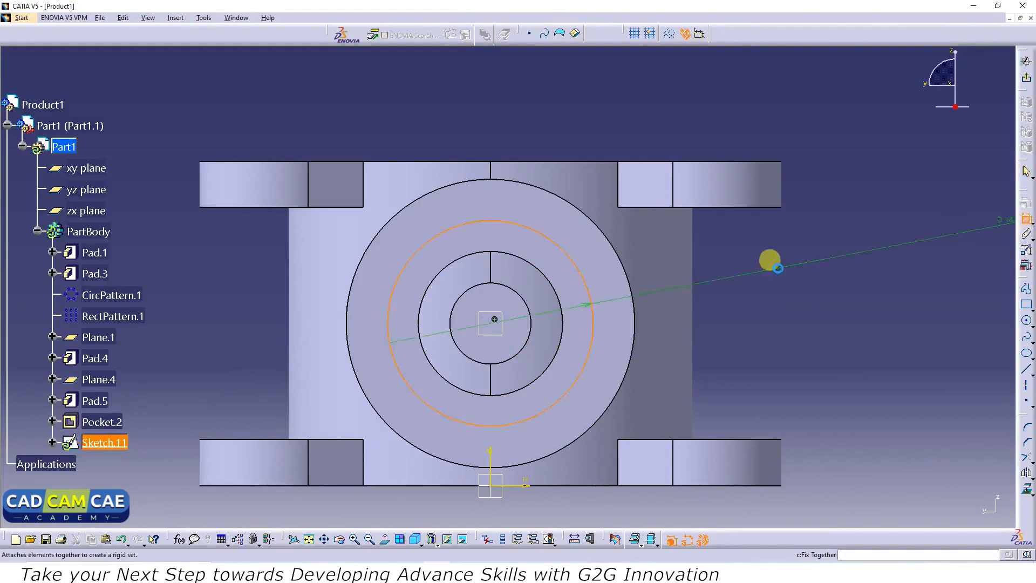
pyautogui.click(759, 301)
pyautogui.hotkey('alt', 'Tab')
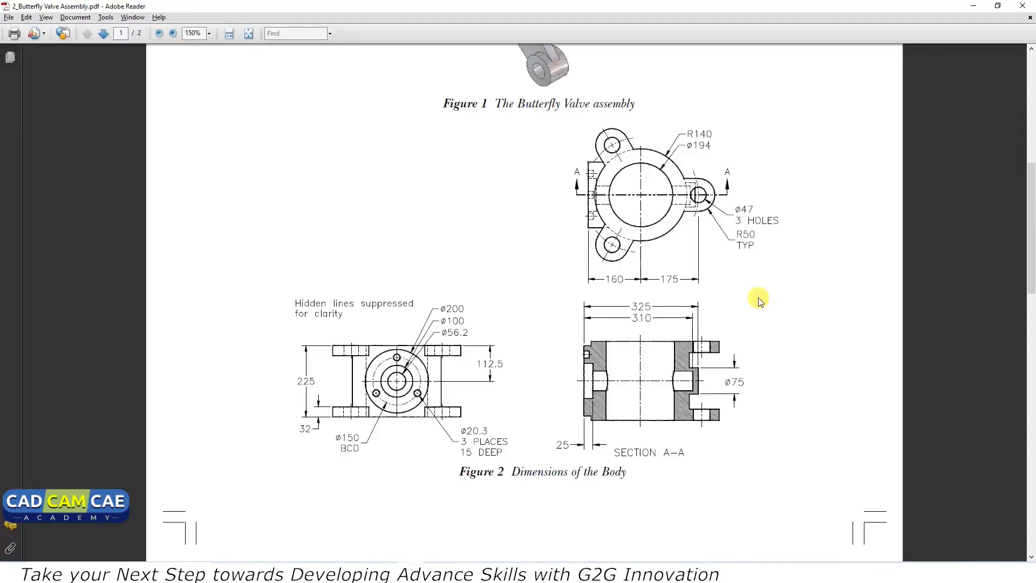
pyautogui.hotkey('alt', 'Tab')
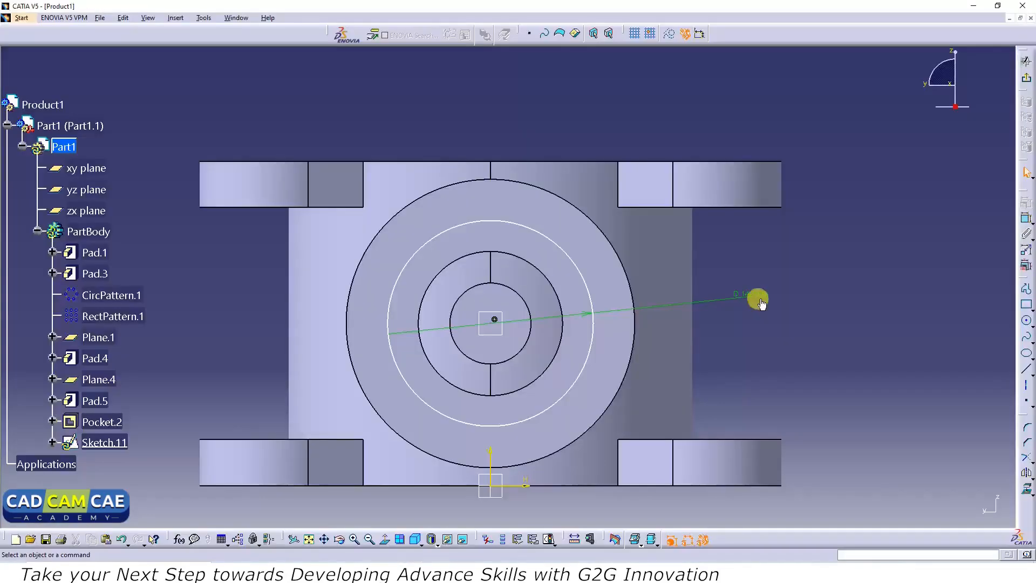
pyautogui.write('150')
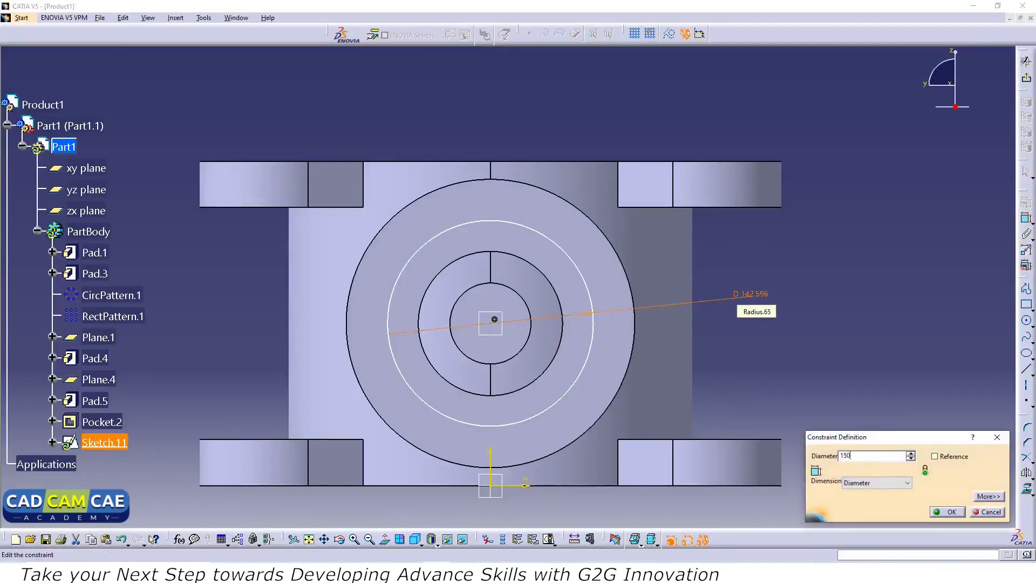
pyautogui.press('Return')
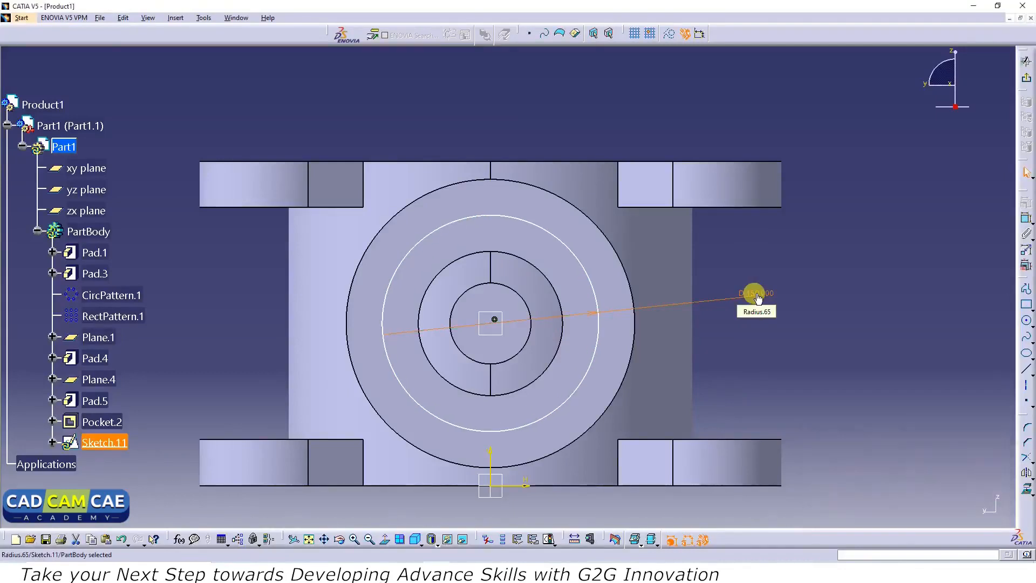
# Make the 150 mm circle concentric with the edge of the flange's 100 mm recess and convert it to construction geometry.
pyautogui.click(1027, 223)
pyautogui.click(555, 232)
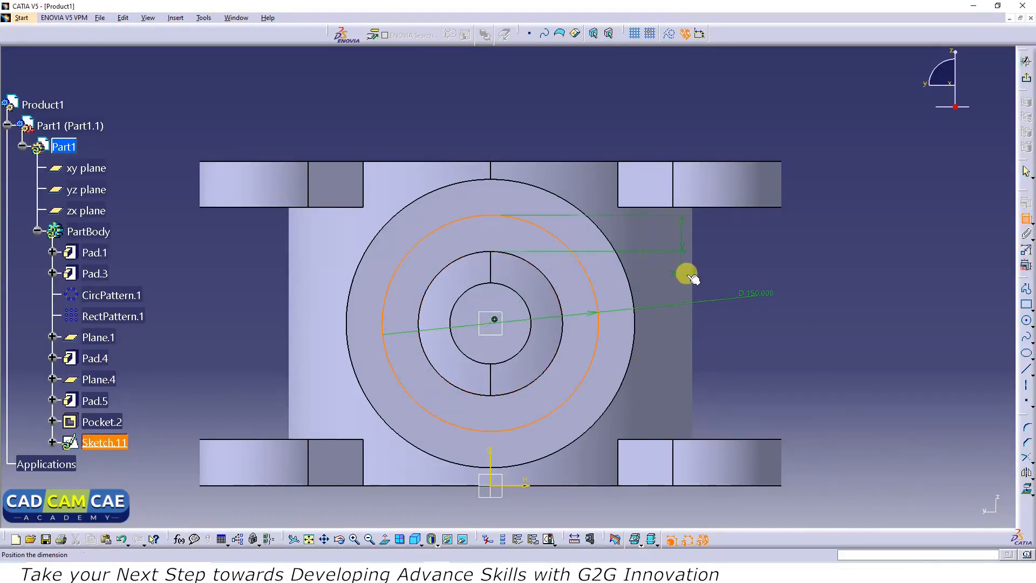
pyautogui.rightClick(690, 273)
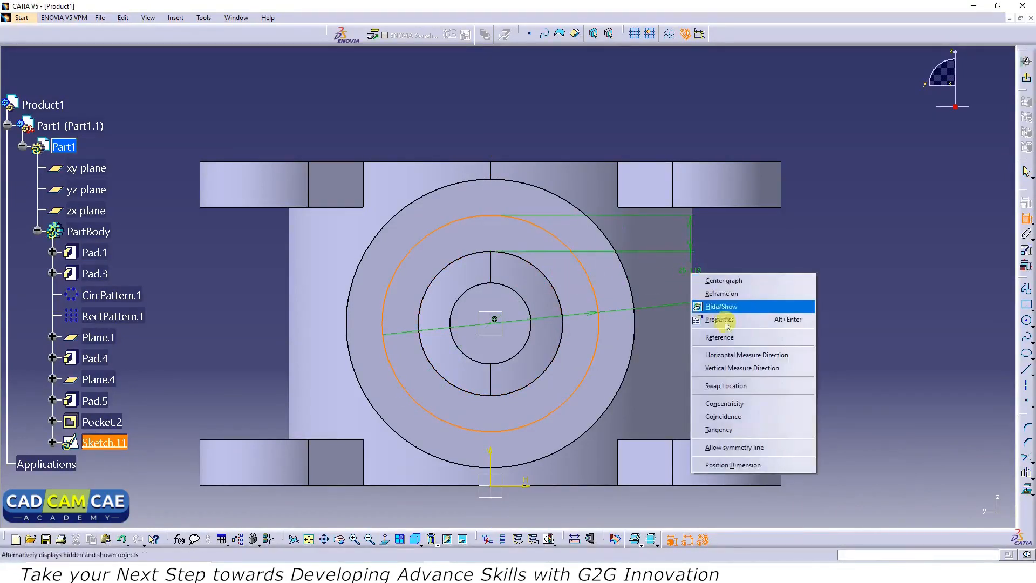
pyautogui.click(744, 403)
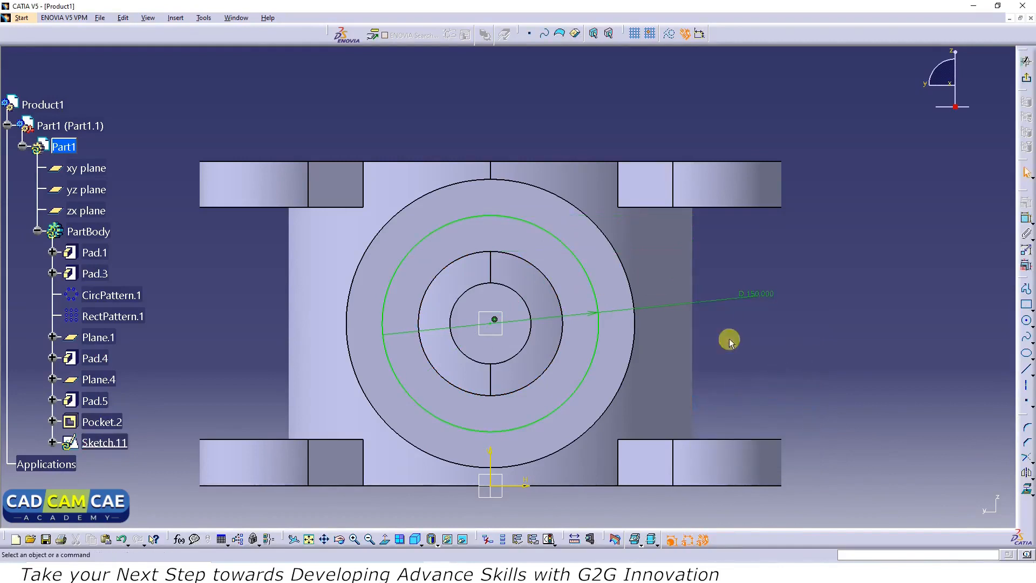
pyautogui.click(554, 238)
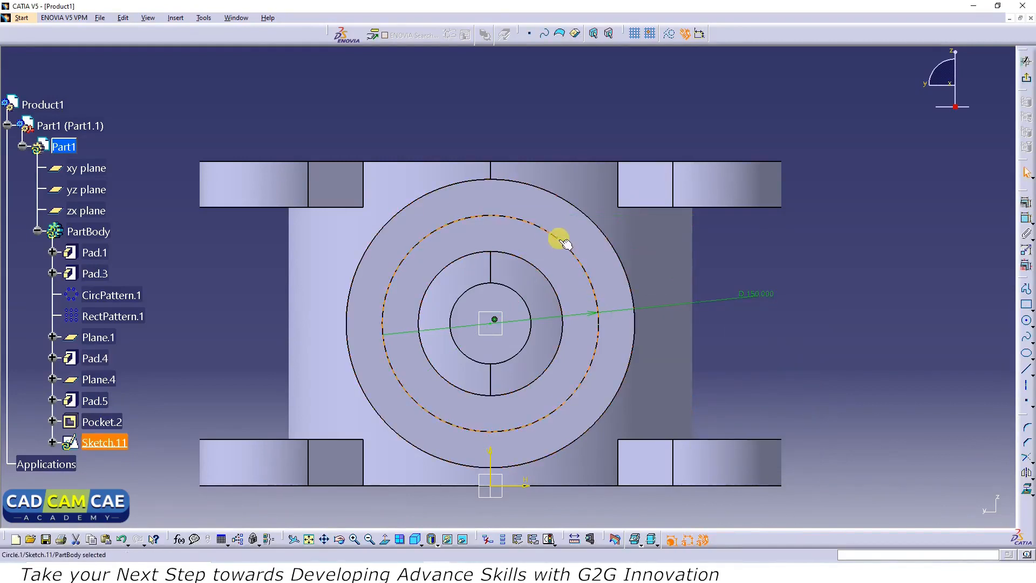
pyautogui.click(669, 34)
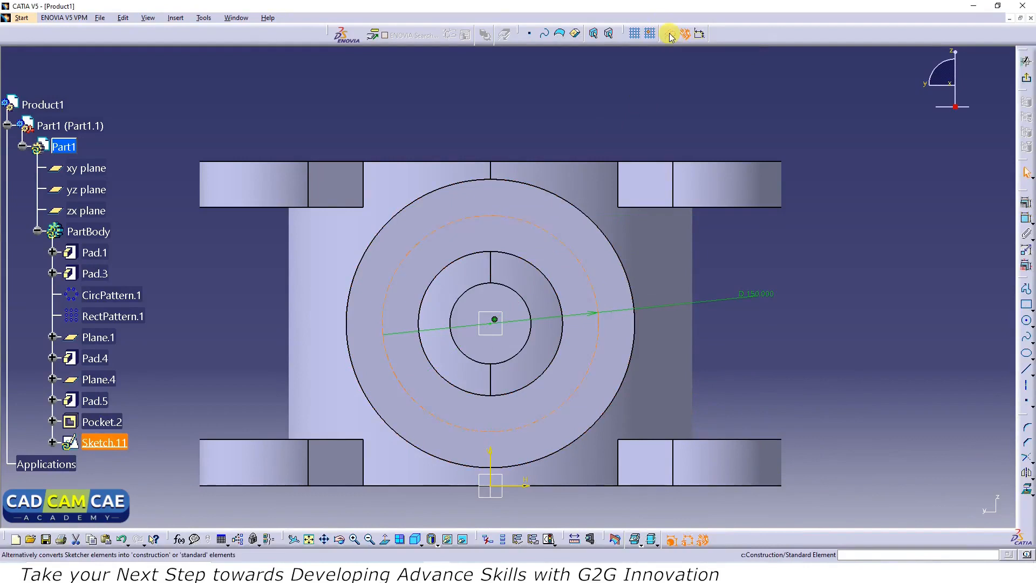
# Draw a small circle centred on the uppermost point of the 150 mm construction circle and convert it to standard geometry.
pyautogui.click(1027, 323)
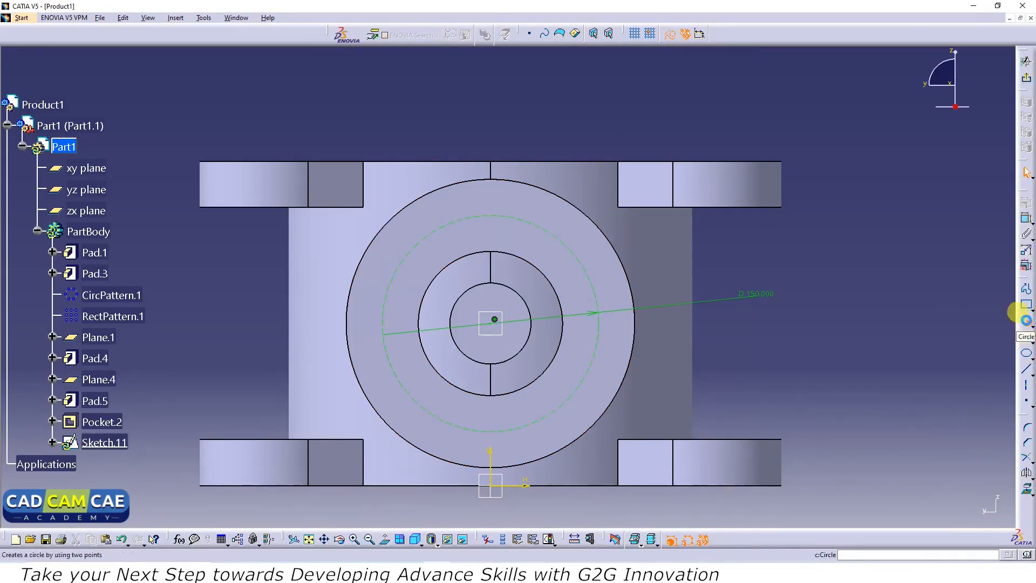
pyautogui.click(491, 215)
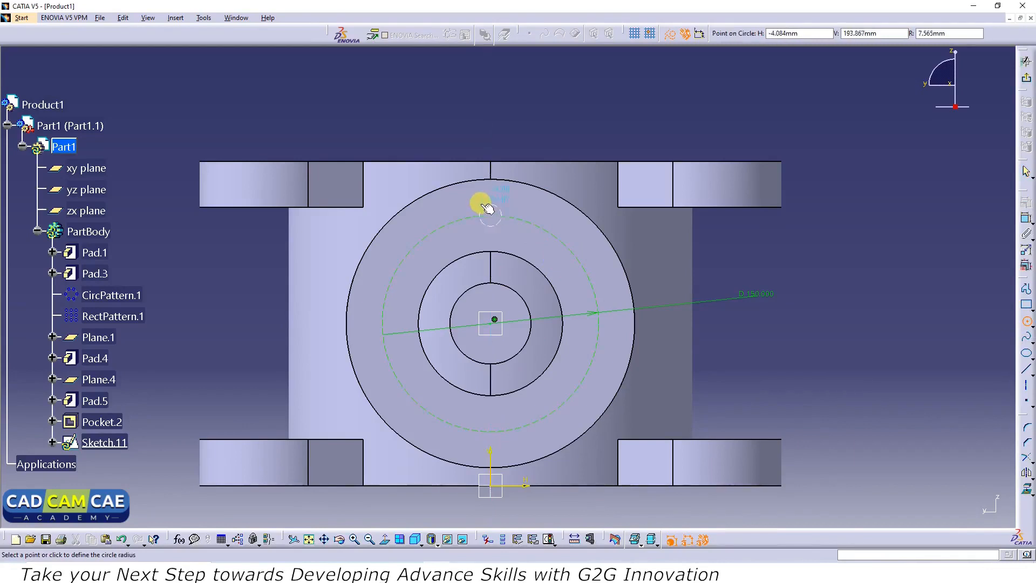
pyautogui.click(471, 198)
pyautogui.hotkey('alt', 'Tab')
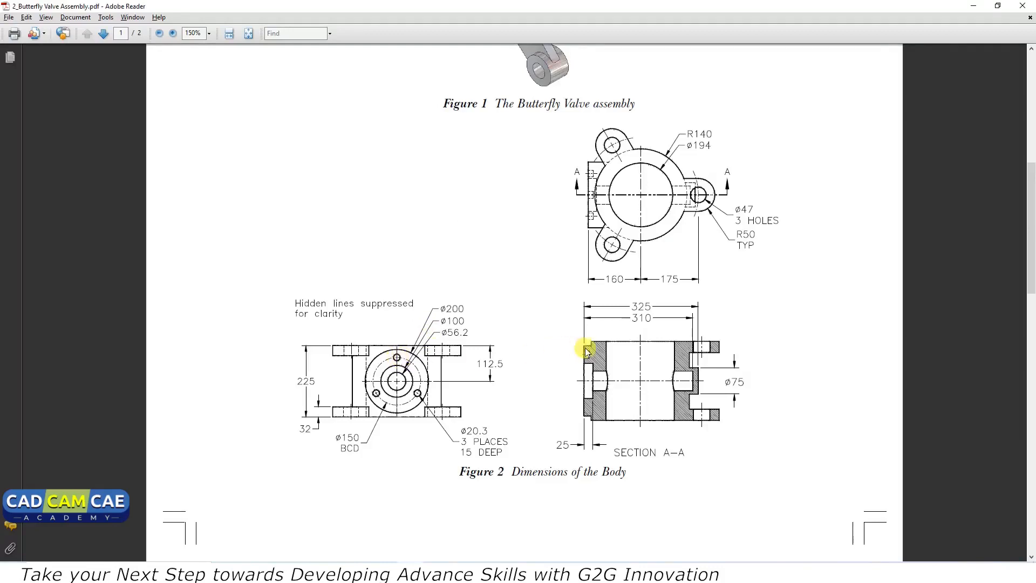
pyautogui.hotkey('alt', 'Tab')
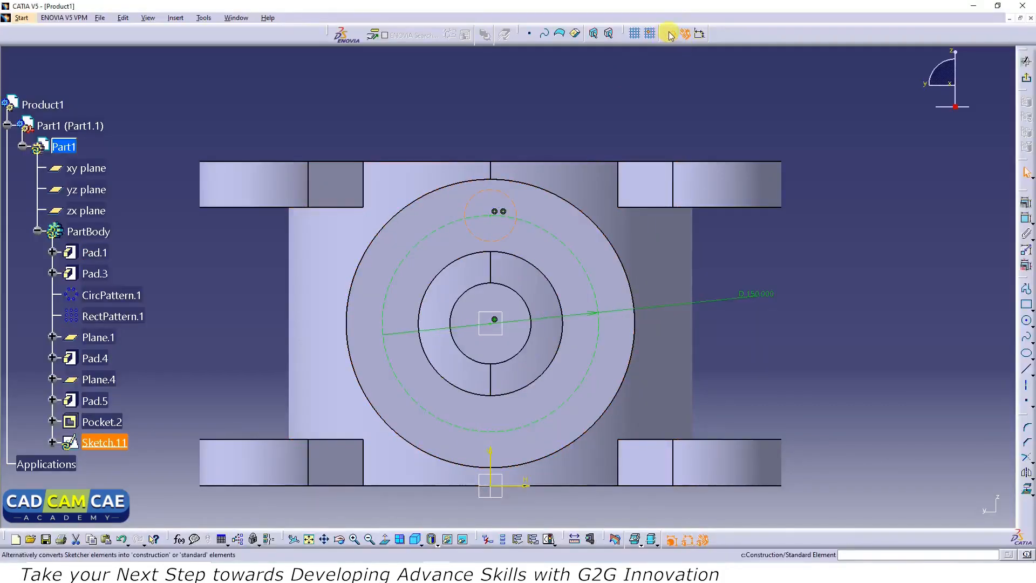
pyautogui.click(670, 36)
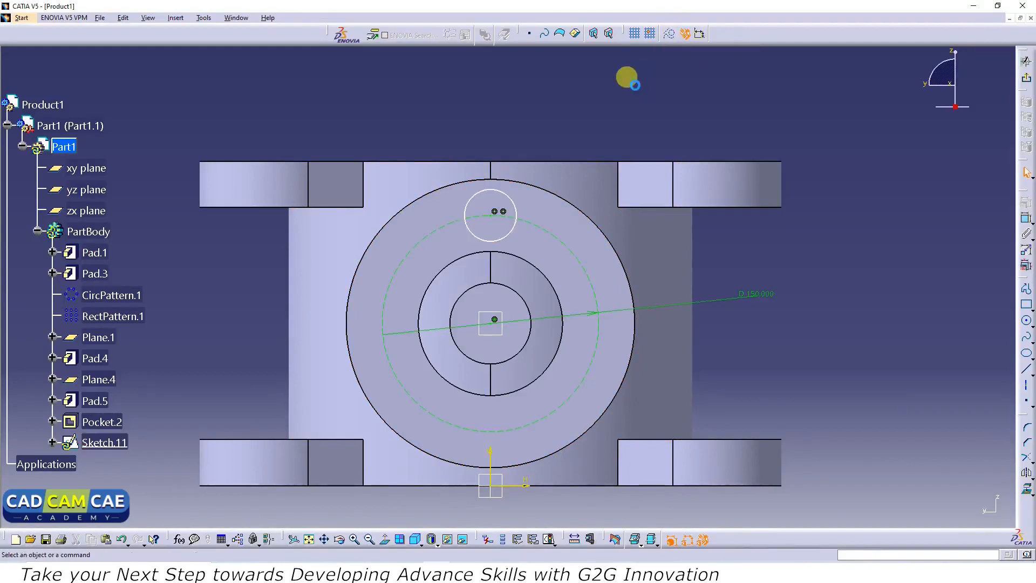
# Dimension the small circle's diameter and set it to 20.3 mm.
pyautogui.click(1027, 218)
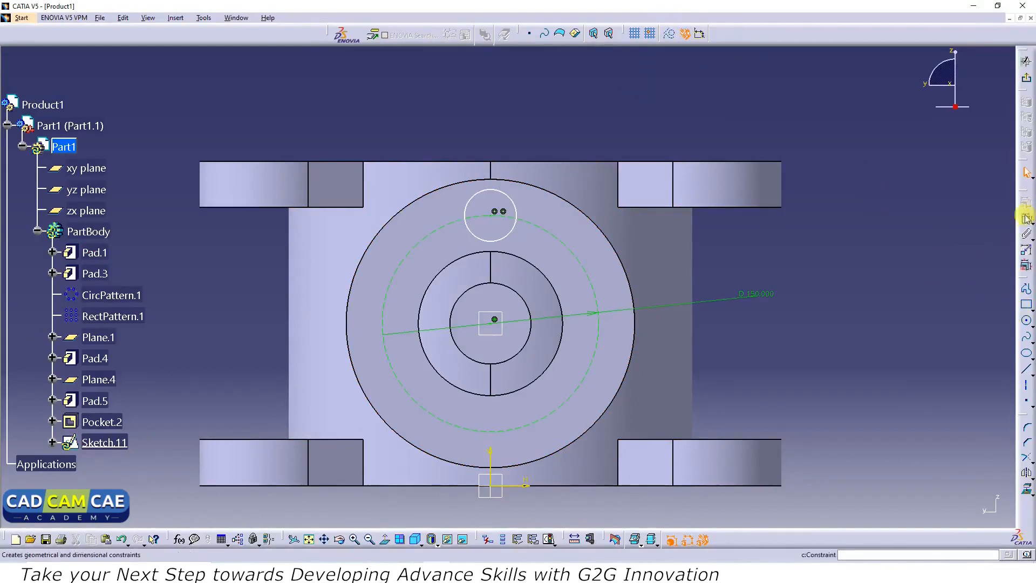
pyautogui.click(509, 201)
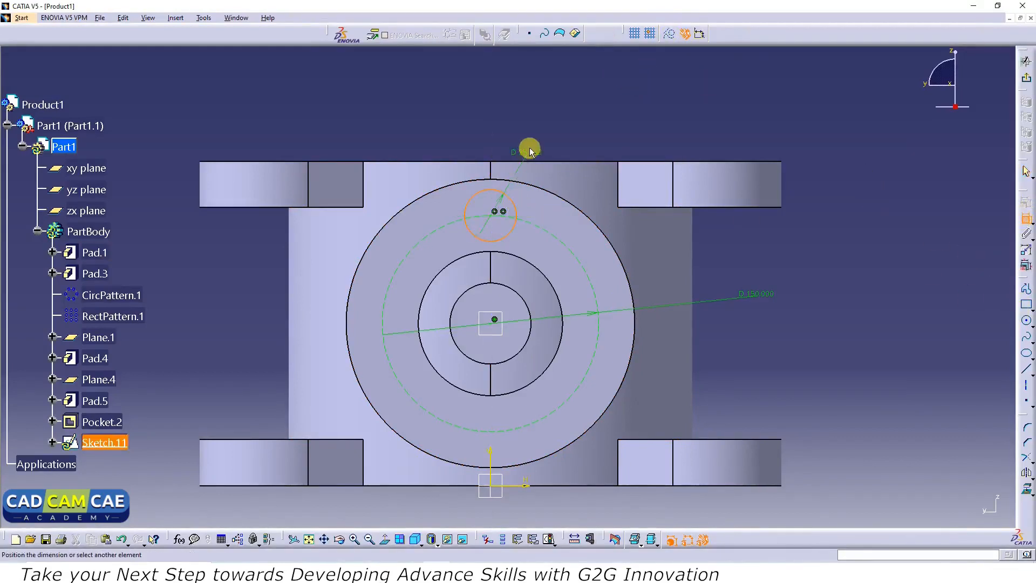
pyautogui.doubleClick(566, 141)
pyautogui.write('20.3')
pyautogui.press('Return')
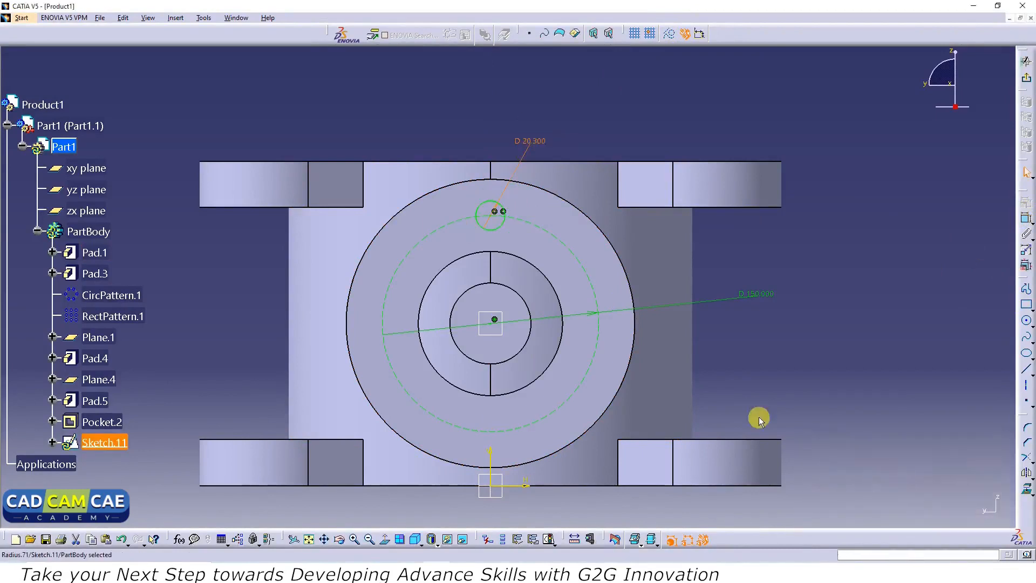
# Exit the sketch and cut a 15 mm deep pocket from the 20.3 mm circle into the flange face.
pyautogui.click(1026, 61)
pyautogui.click(1027, 226)
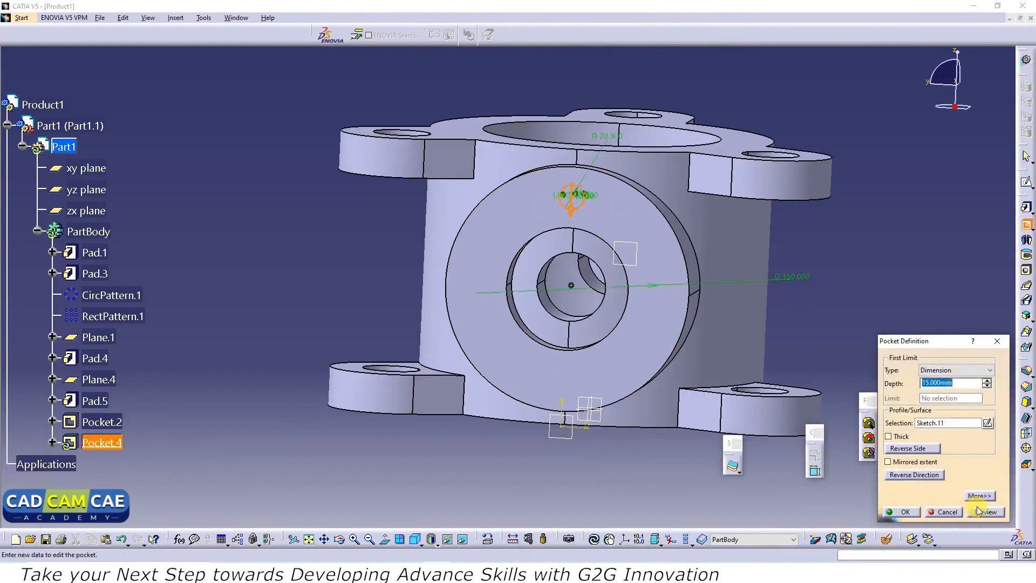
pyautogui.moveTo(792, 319); pyautogui.dragTo(891, 474, button='middle')
pyautogui.click(905, 511)
pyautogui.moveTo(333, 275); pyautogui.dragTo(447, 288, button='middle')
pyautogui.moveTo(339, 237); pyautogui.dragTo(363, 271, button='middle')
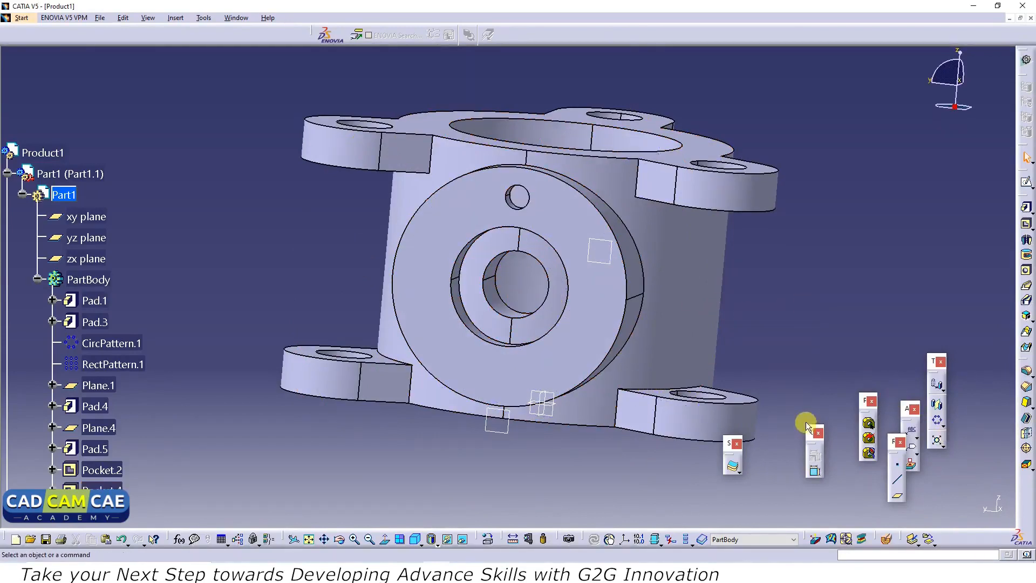
# Create a circular pattern of the 20.3 mm hole with 3 instances at 120° spacing, using the side flange's front face as the reference element.
pyautogui.click(937, 422)
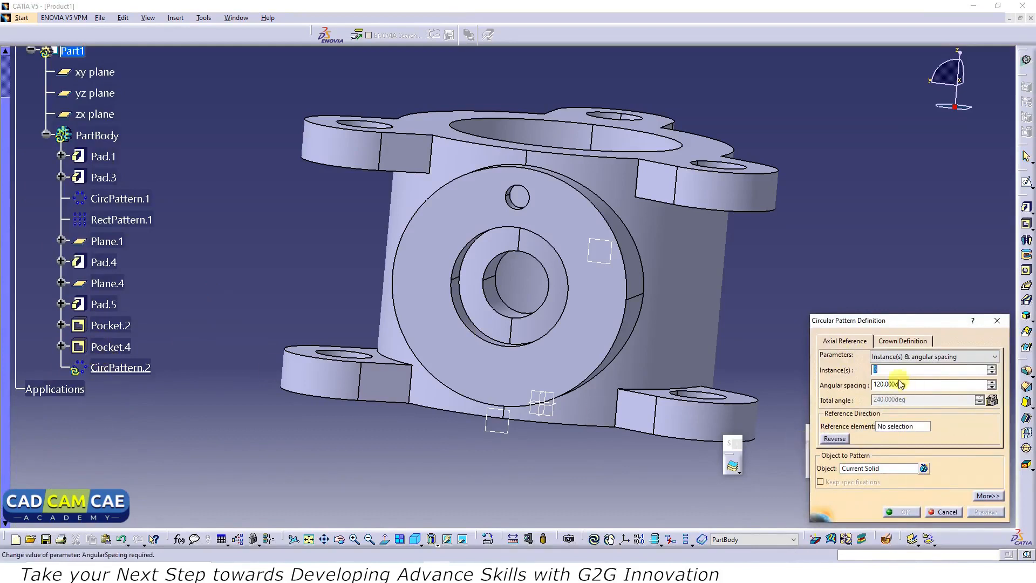
pyautogui.click(892, 468)
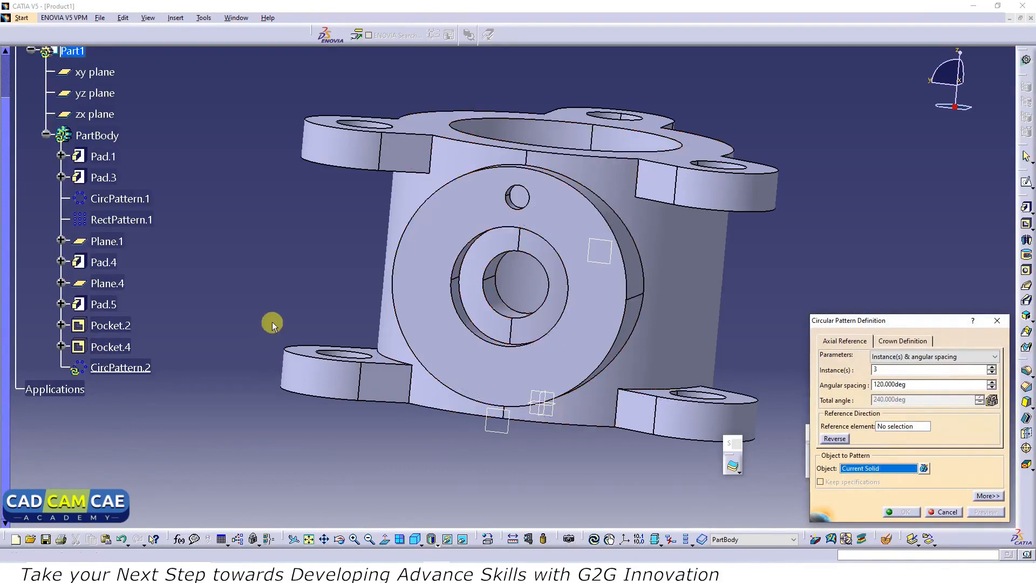
pyautogui.click(119, 349)
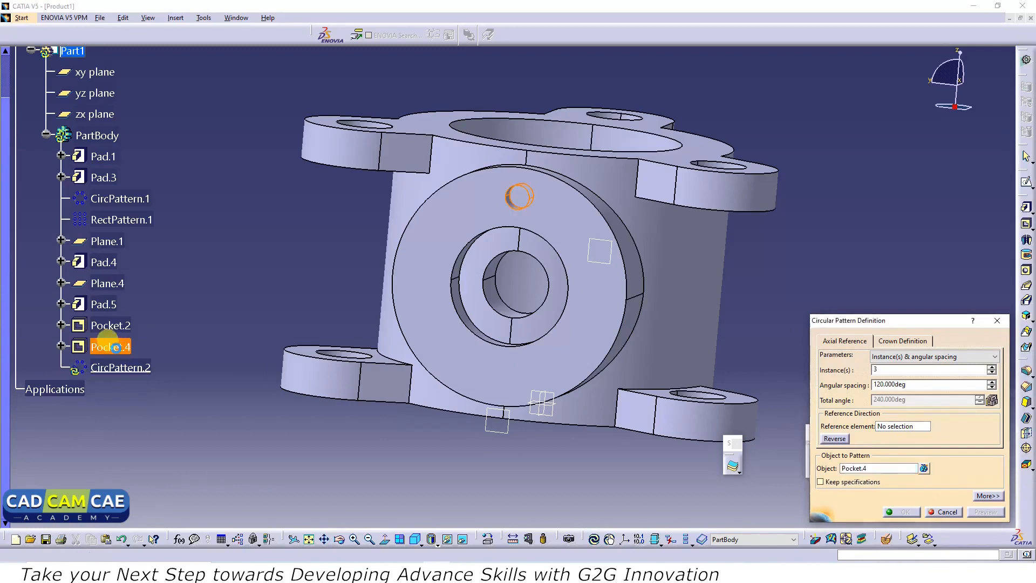
pyautogui.doubleClick(891, 370)
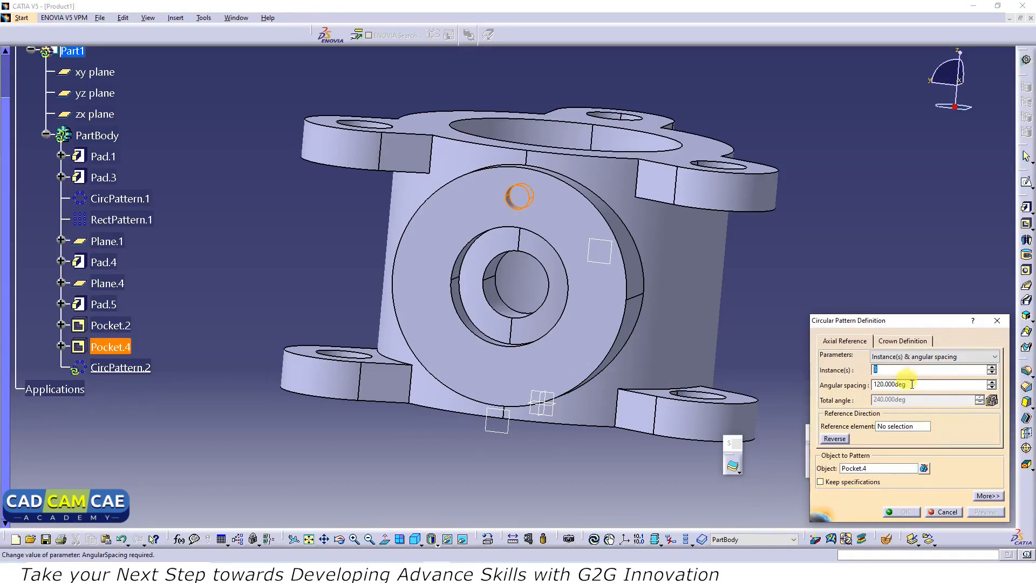
pyautogui.click(910, 426)
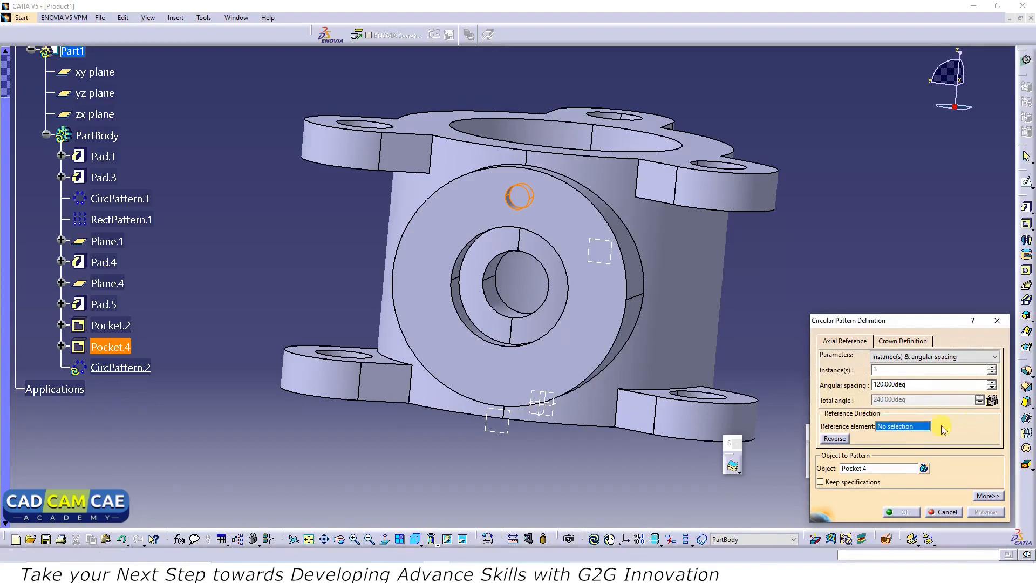
pyautogui.click(597, 213)
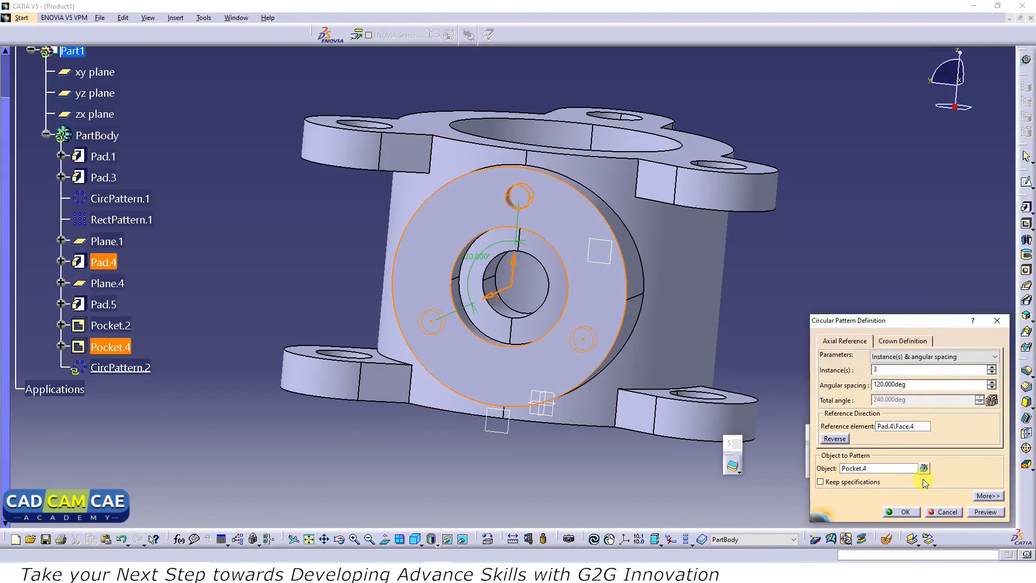
pyautogui.click(986, 512)
pyautogui.click(893, 513)
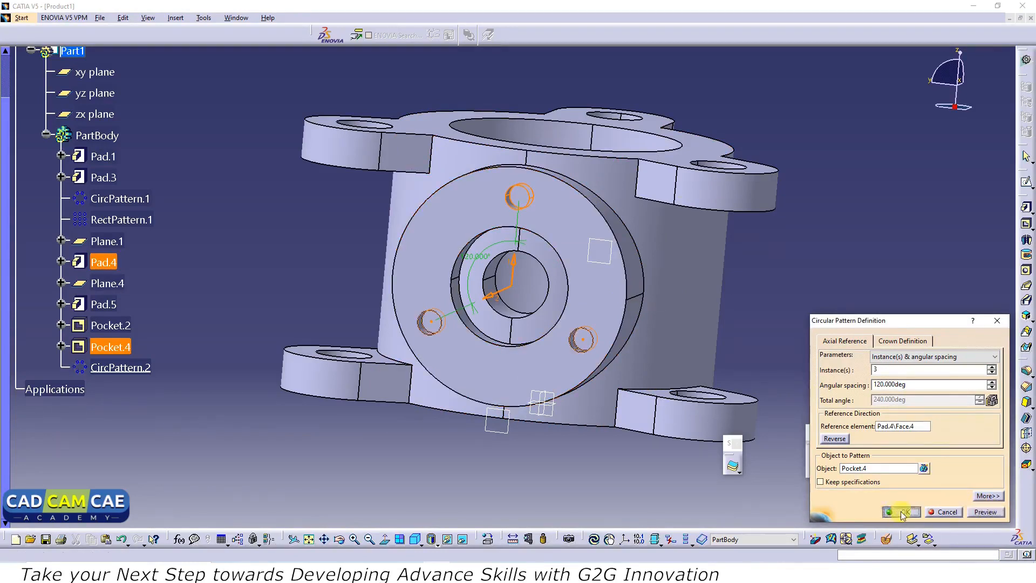
pyautogui.moveTo(596, 474); pyautogui.dragTo(613, 441, button='middle')
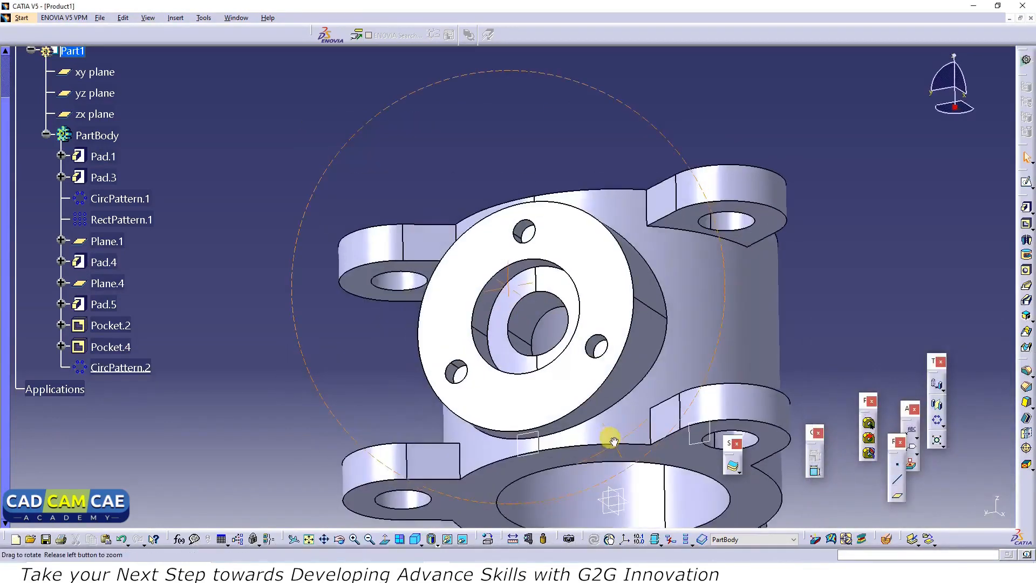
pyautogui.moveTo(365, 319); pyautogui.dragTo(451, 291, button='middle')
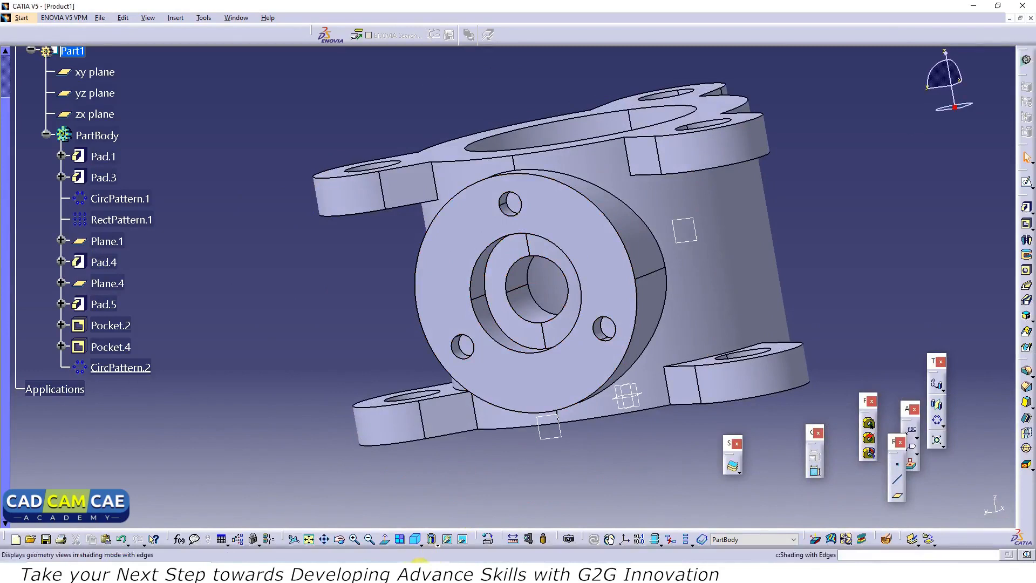
# Check the finished valve body against the PDF drawing and save the part under the file name Body.
pyautogui.click(413, 562)
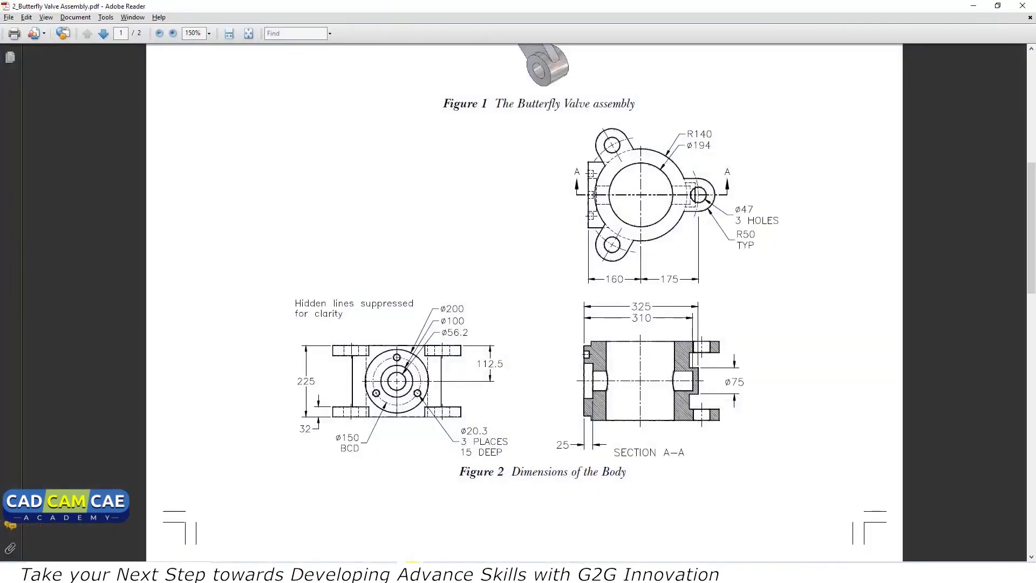
pyautogui.click(412, 562)
pyautogui.moveTo(322, 357); pyautogui.dragTo(439, 409, button='middle')
pyautogui.hotkey('ctrl', 's')
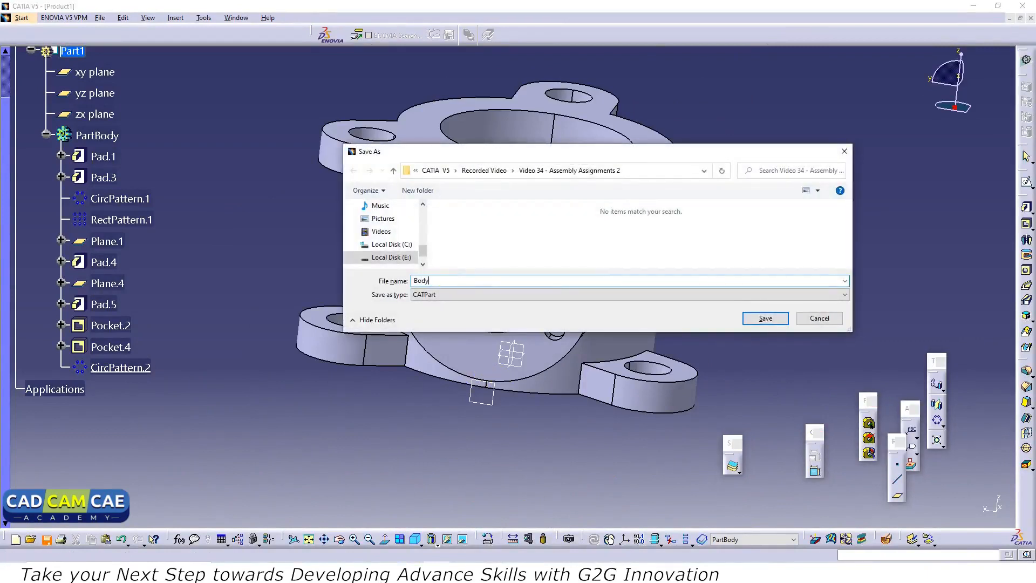
pyautogui.click(766, 319)
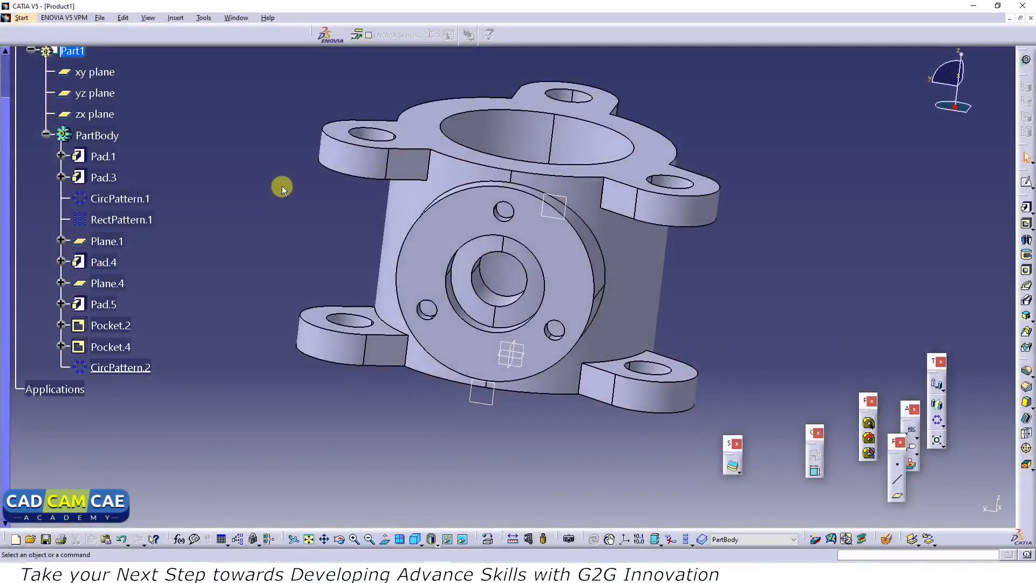
pyautogui.moveTo(282, 187); pyautogui.dragTo(540, 446, button='middle')
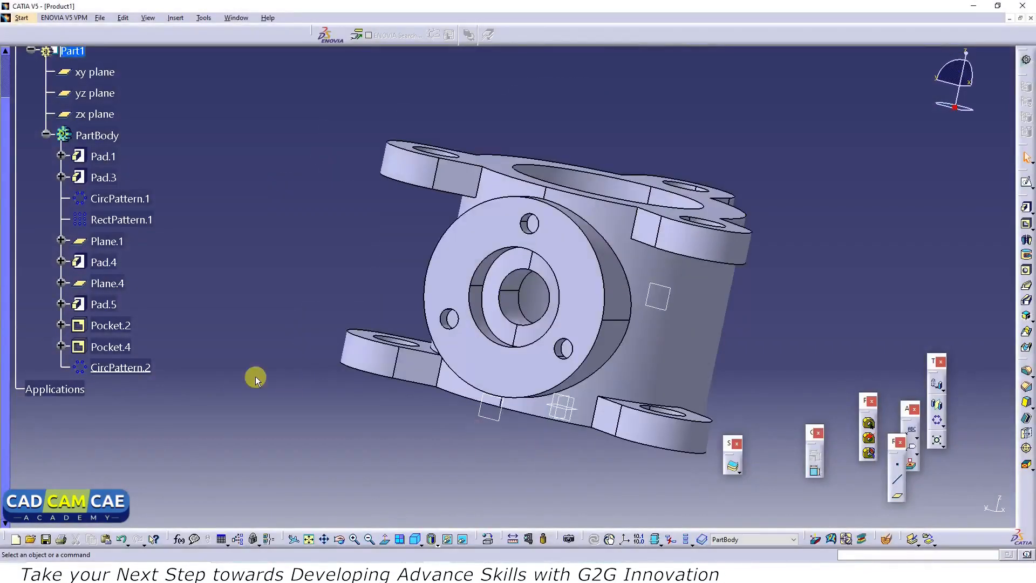
pyautogui.moveTo(307, 260); pyautogui.dragTo(291, 367, button='middle')
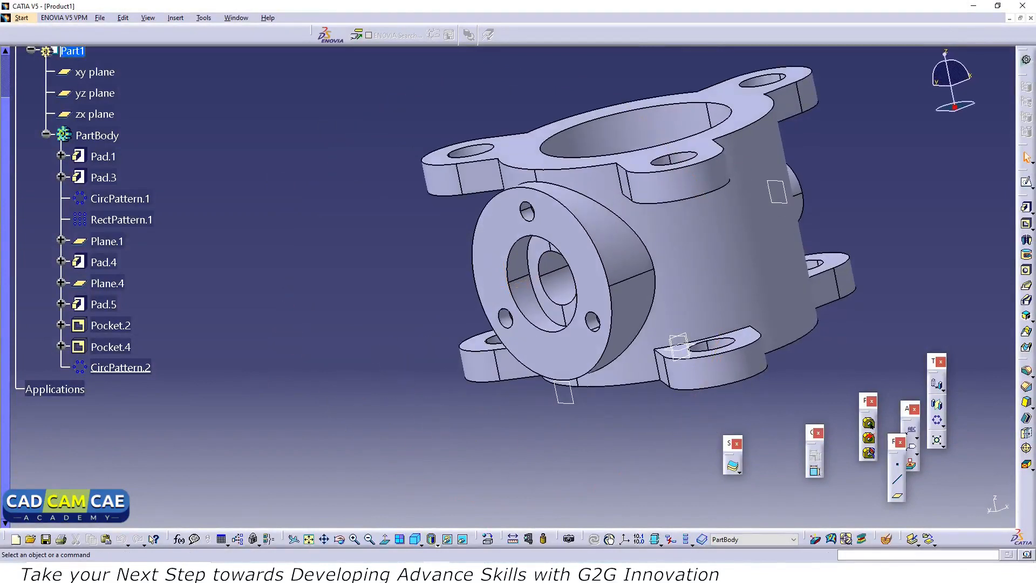
# Find the retainer's dimensions on page 2 of the PDF drawing and create a new part document in CATIA.
pyautogui.click(410, 572)
pyautogui.scroll(-8, 440, 420)
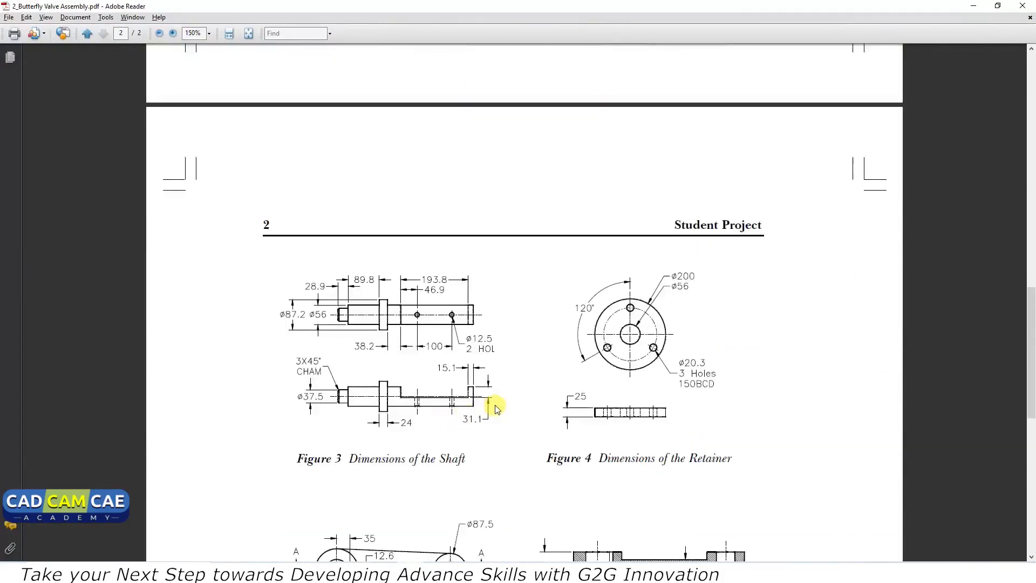
pyautogui.scroll(-1, 493, 408)
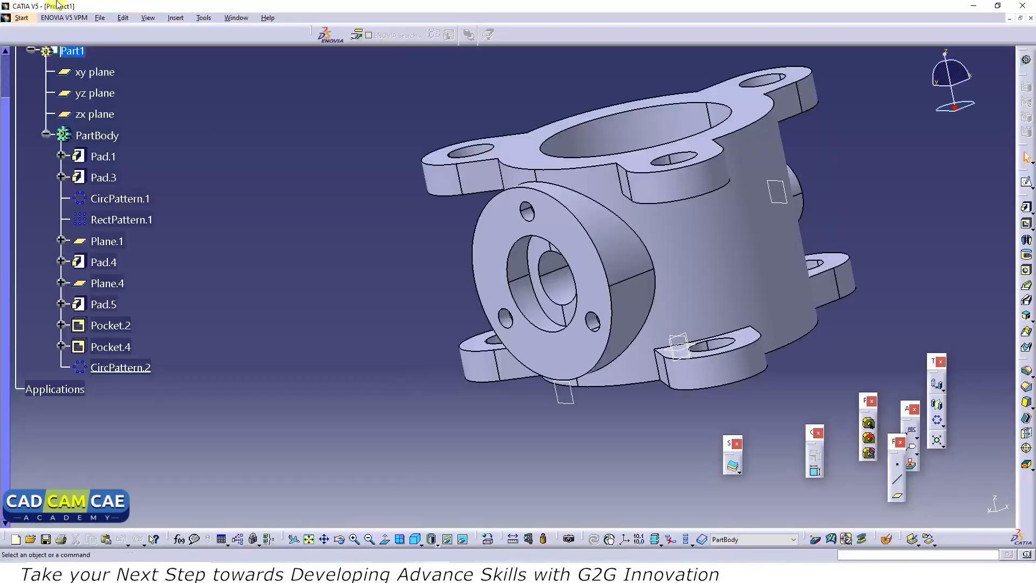
pyautogui.click(99, 18)
pyautogui.click(111, 30)
pyautogui.scroll(-4, 930, 454)
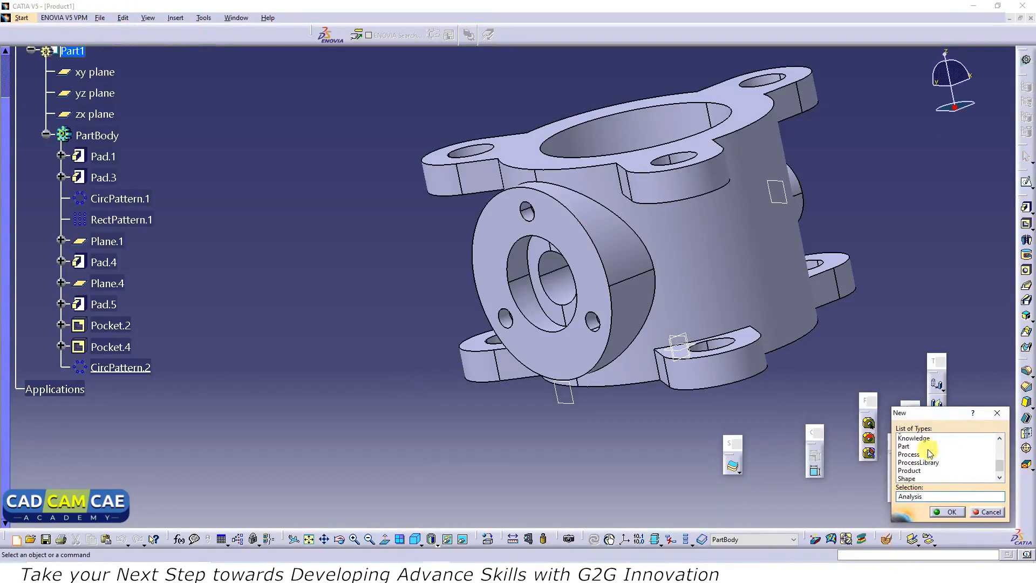
pyautogui.click(912, 446)
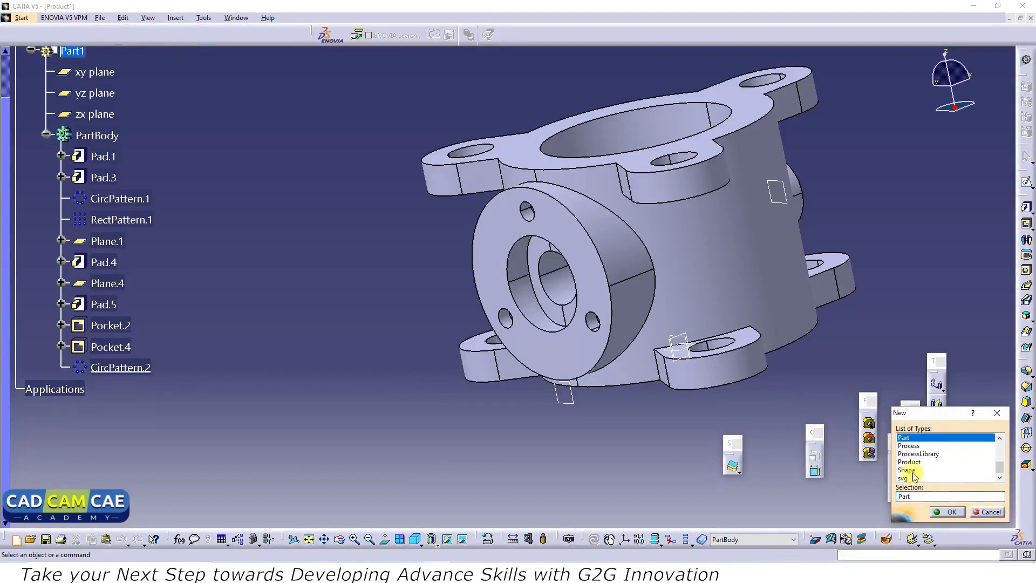
pyautogui.click(949, 512)
pyautogui.click(949, 512)
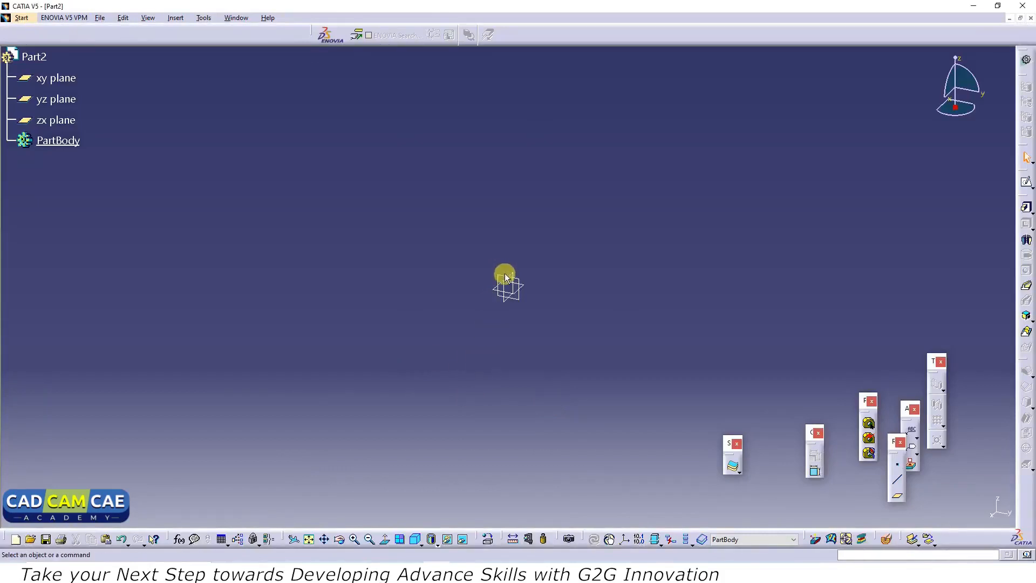
# Open a sketch on the yz plane of the new part and consult the retainer dimensions in the PDF.
pyautogui.click(508, 281)
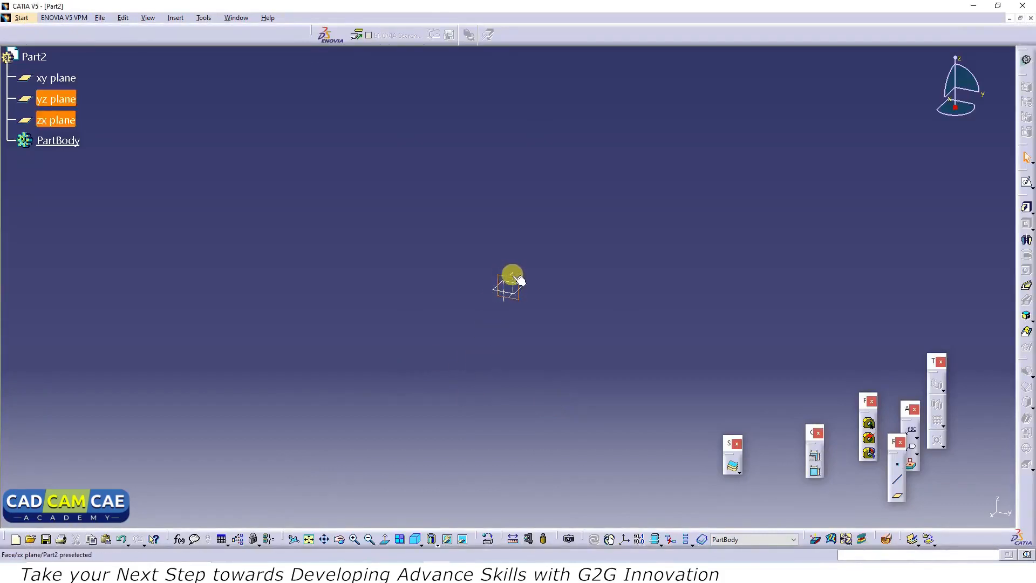
pyautogui.click(1026, 208)
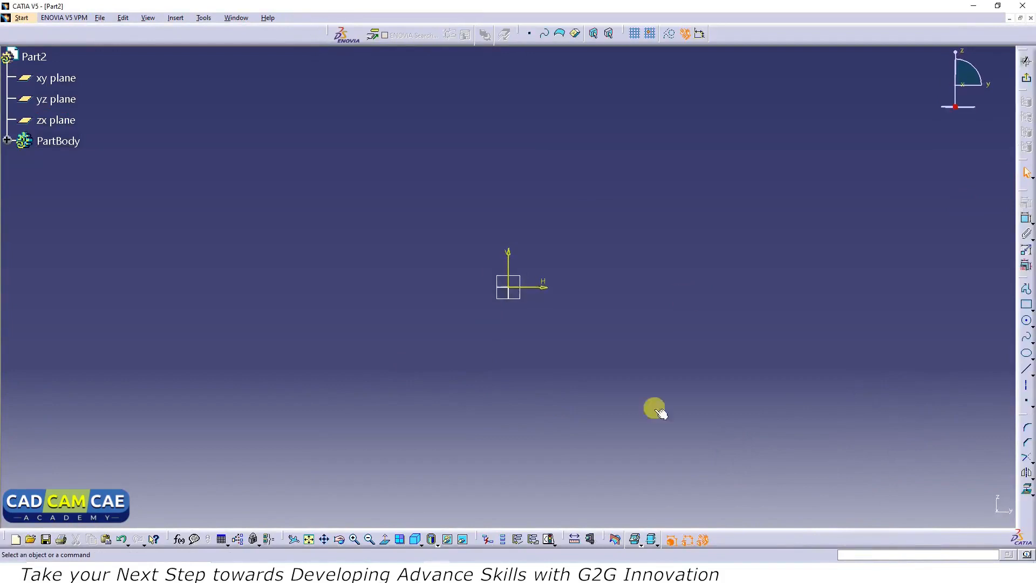
pyautogui.click(418, 570)
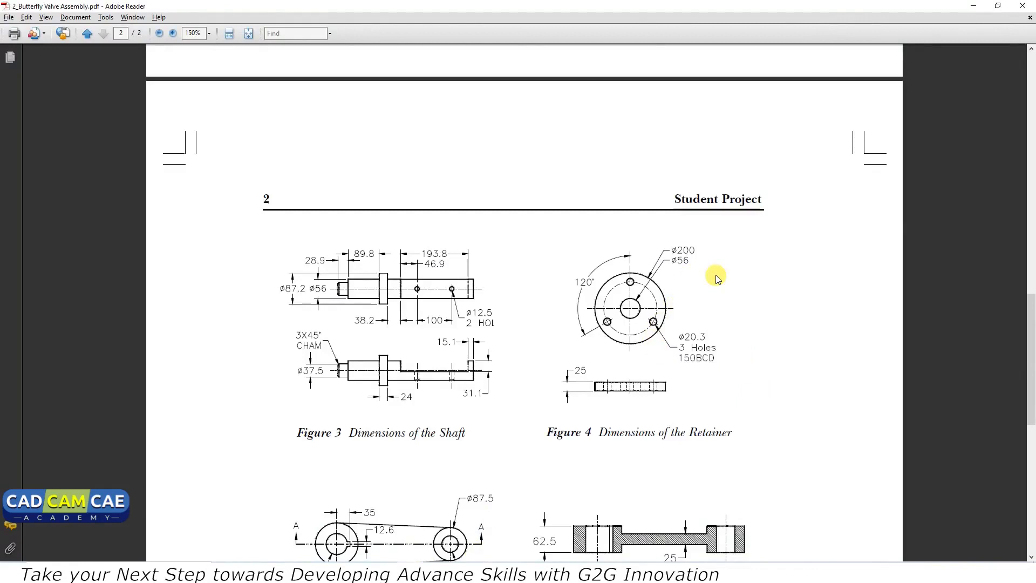
pyautogui.hotkey('alt', 'Tab')
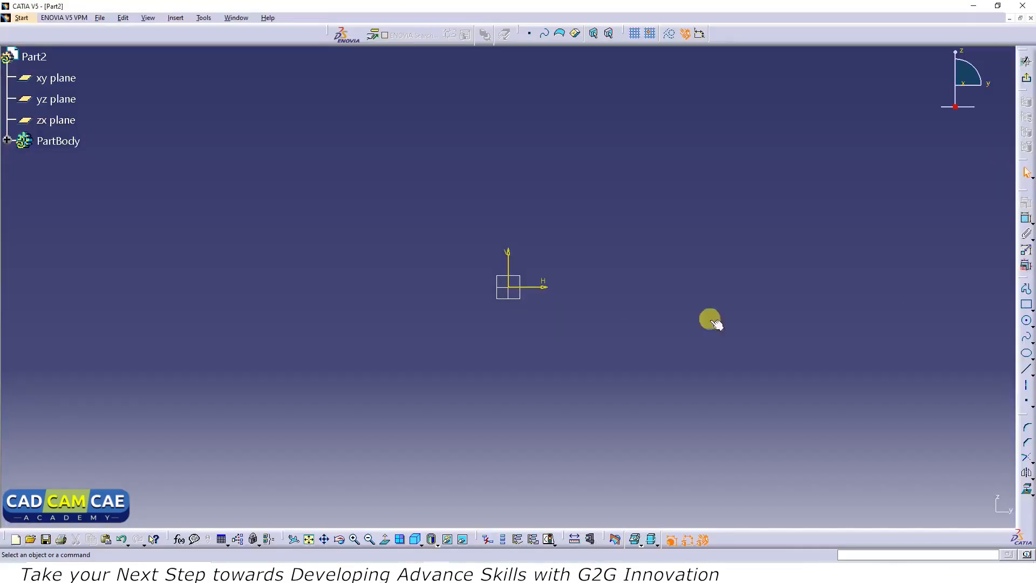
# Draw the retainer's outer circle centred on the sketch origin and set its diameter to 200 mm.
pyautogui.click(1026, 321)
pyautogui.click(508, 286)
pyautogui.click(508, 172)
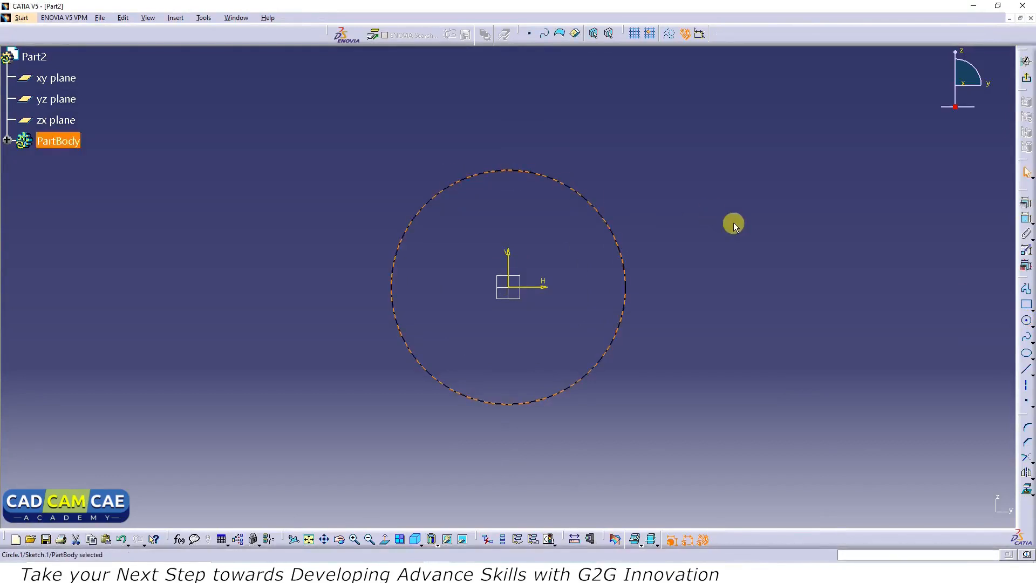
pyautogui.click(1025, 217)
pyautogui.click(659, 172)
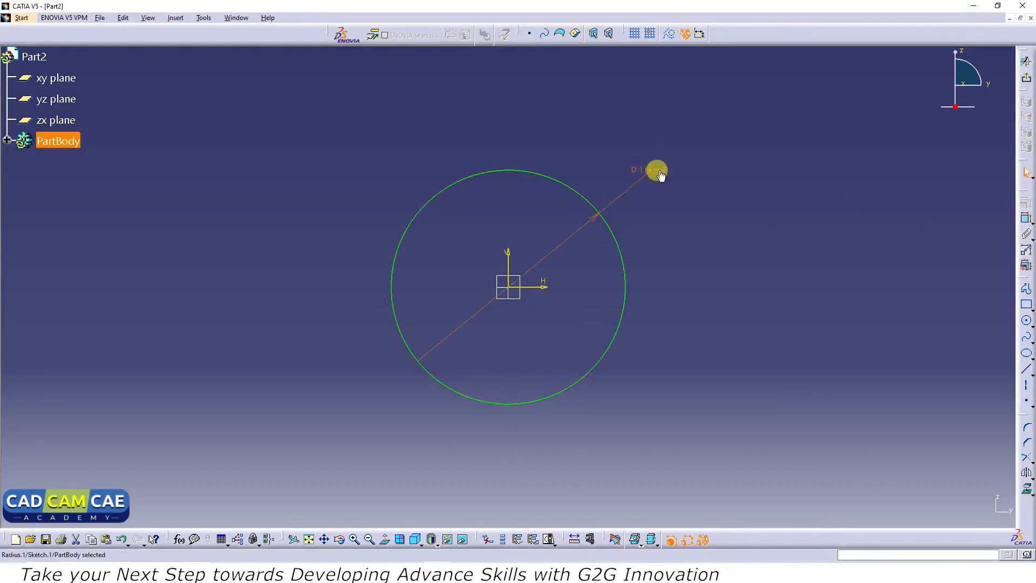
pyautogui.doubleClick(659, 172)
pyautogui.write('200')
pyautogui.press('Return')
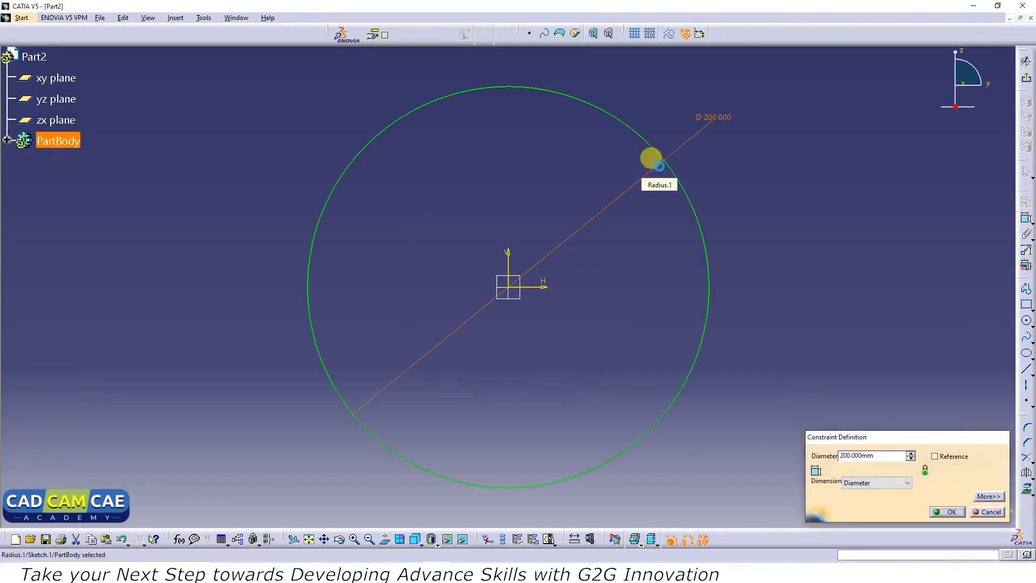
# Draw a concentric inner circle at the origin, set its diameter to 56 mm, and check the retainer figure in the PDF.
pyautogui.click(1026, 321)
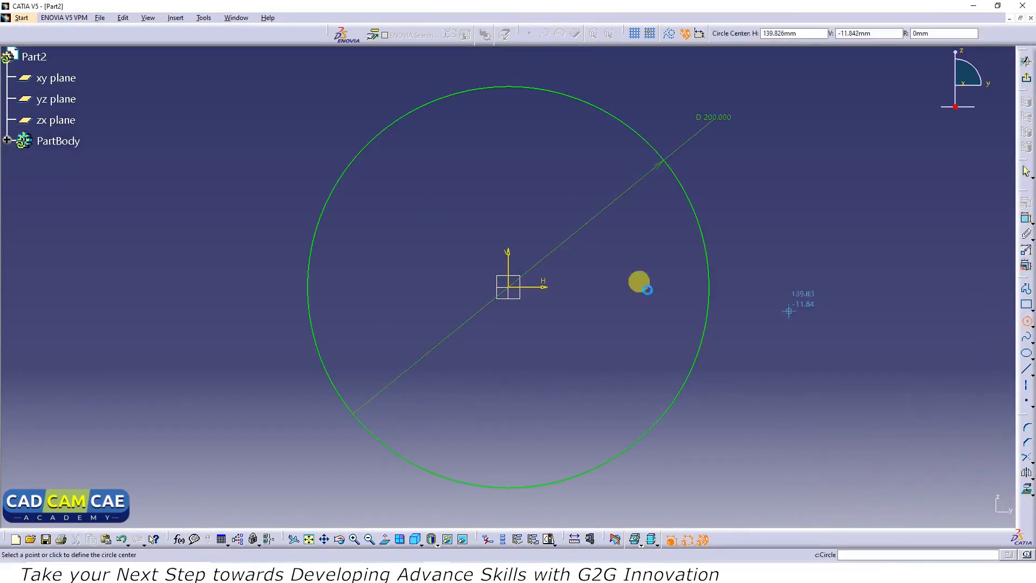
pyautogui.click(514, 289)
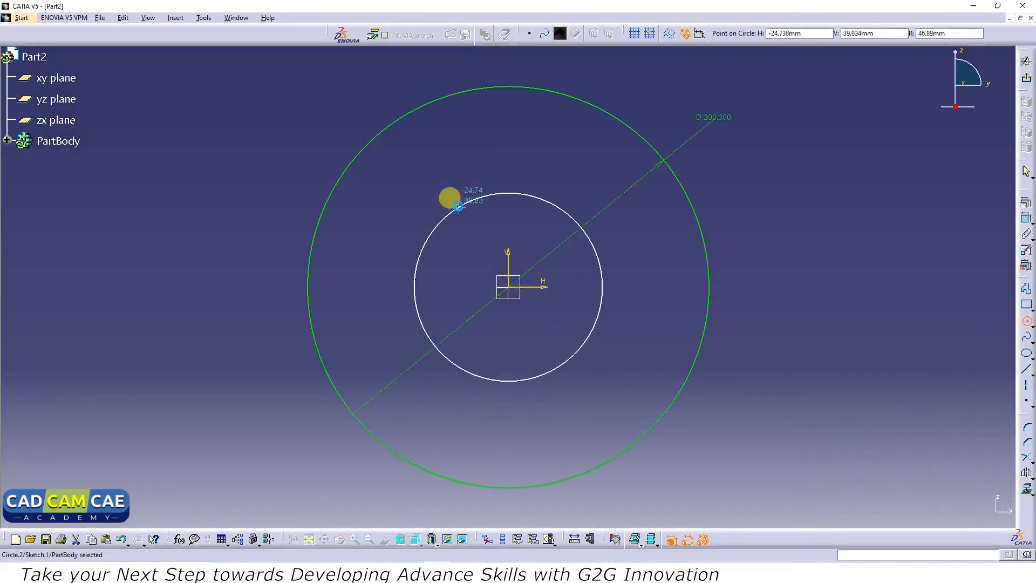
pyautogui.hotkey('alt', 'Tab')
pyautogui.hotkey('alt', 'Tab')
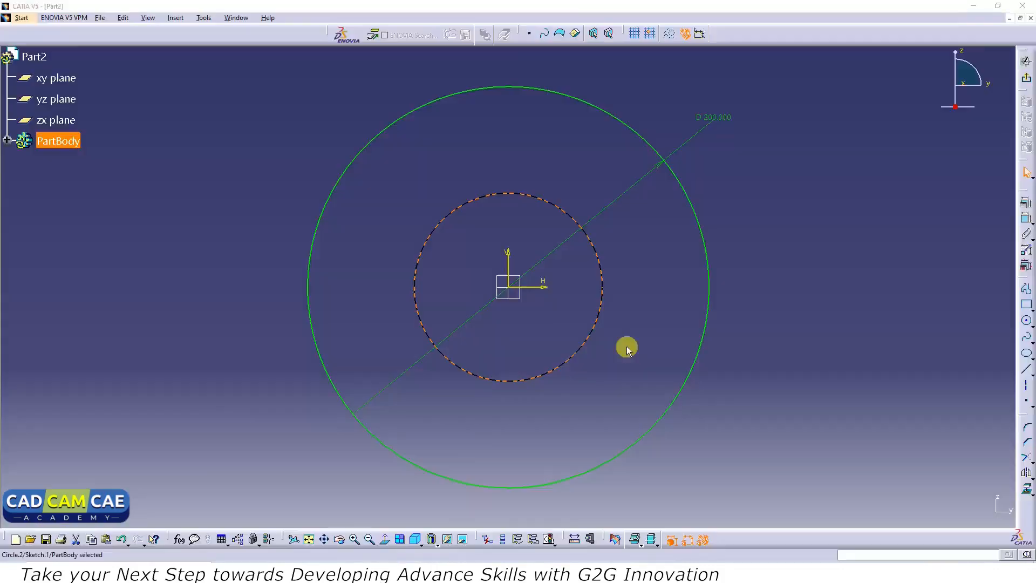
pyautogui.click(1026, 221)
pyautogui.click(776, 253)
pyautogui.doubleClick(772, 251)
pyautogui.write('56')
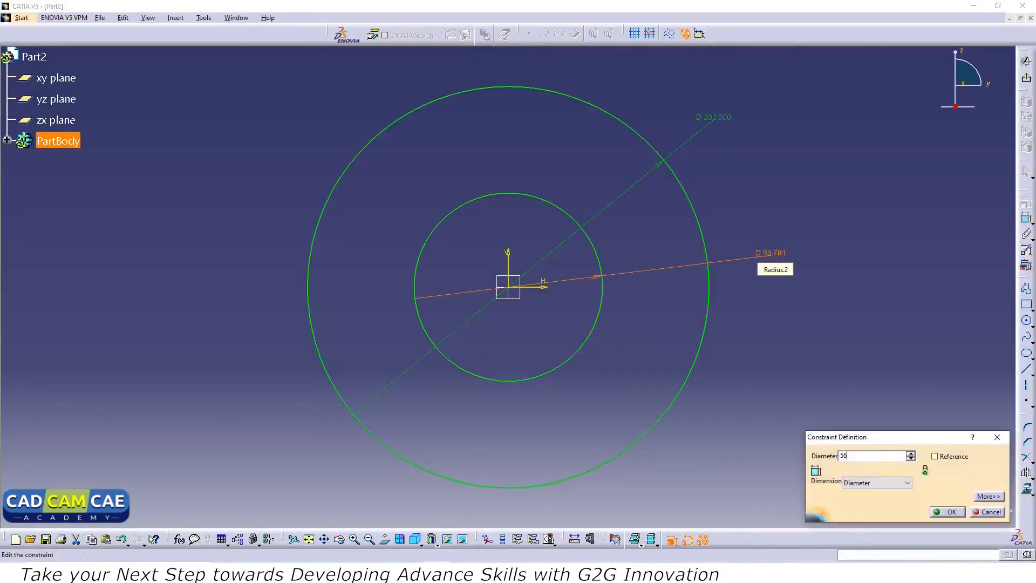
pyautogui.press('Return')
pyautogui.hotkey('alt', 'Tab')
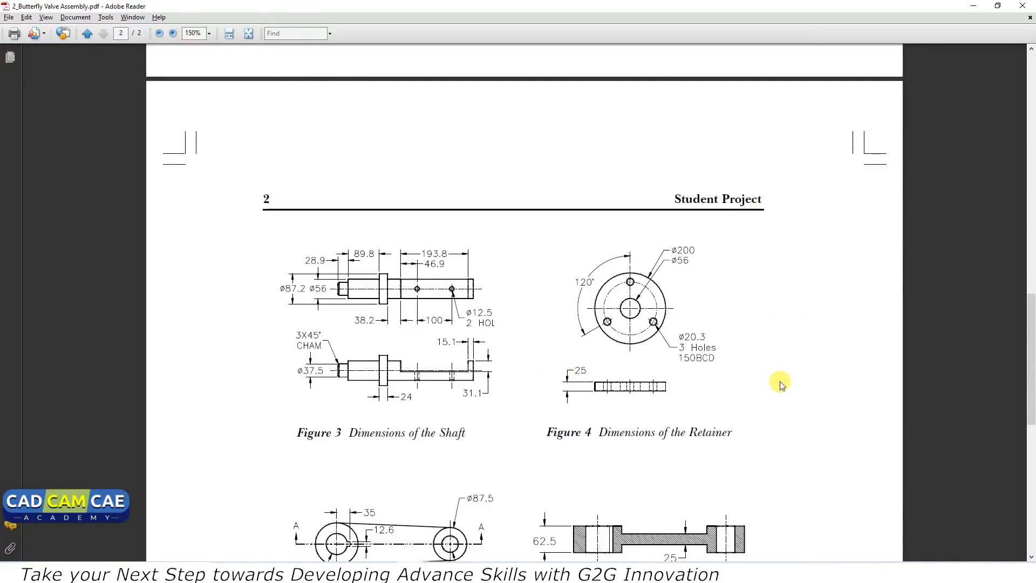
pyautogui.hotkey('alt', 'Tab')
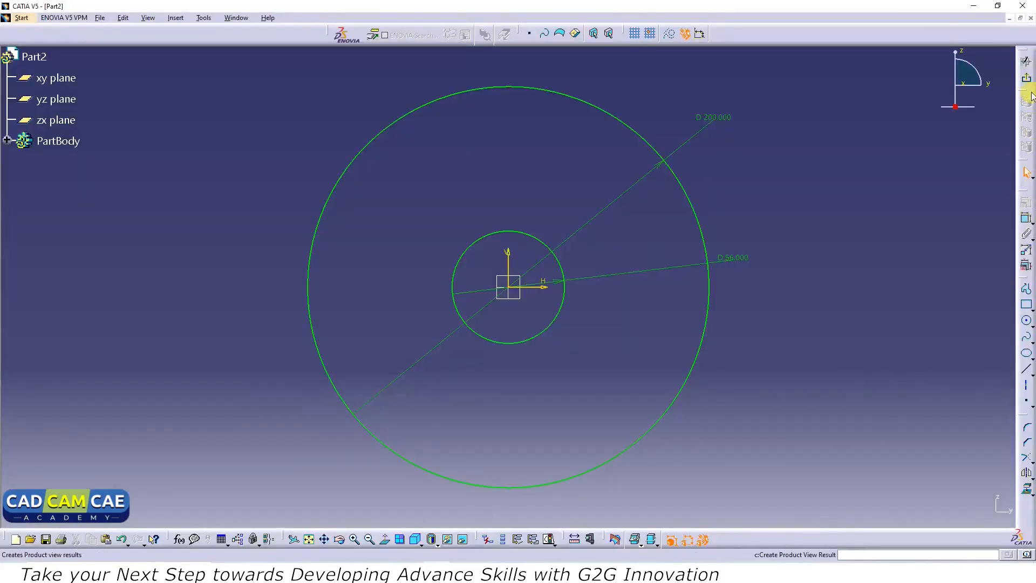
# Leave the sketch of the two concentric circles and pad the ring profile to a thickness of 25 mm.
pyautogui.click(1026, 172)
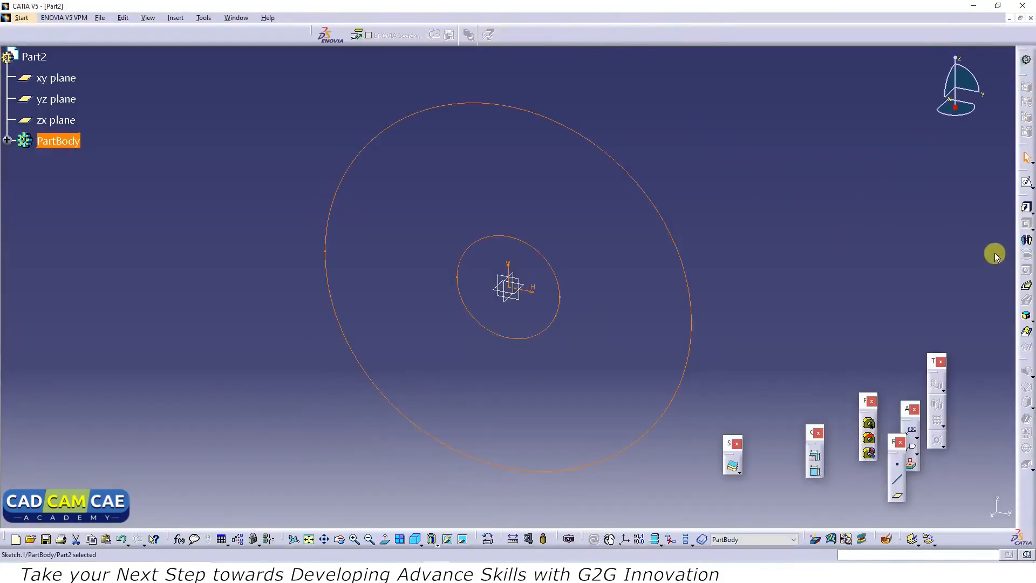
pyautogui.click(1027, 207)
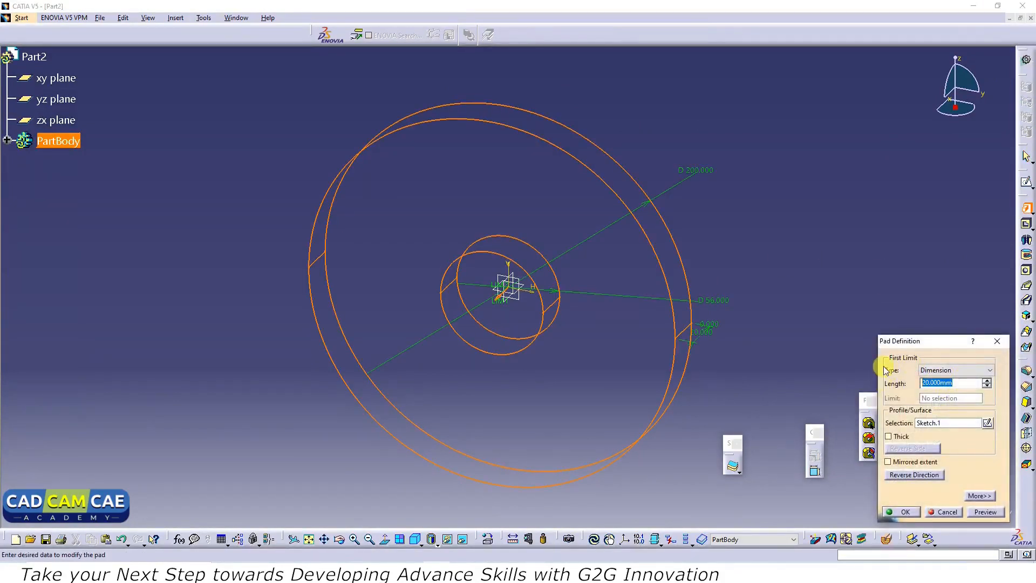
pyautogui.press('Return')
pyautogui.moveTo(322, 338); pyautogui.dragTo(636, 389, button='middle')
# Check the retainer drawing in Adobe Reader, then in CATIA sketch a circle about 133 mm in diameter around the origin on the disc's flat face.
pyautogui.hotkey('alt', 'Tab')
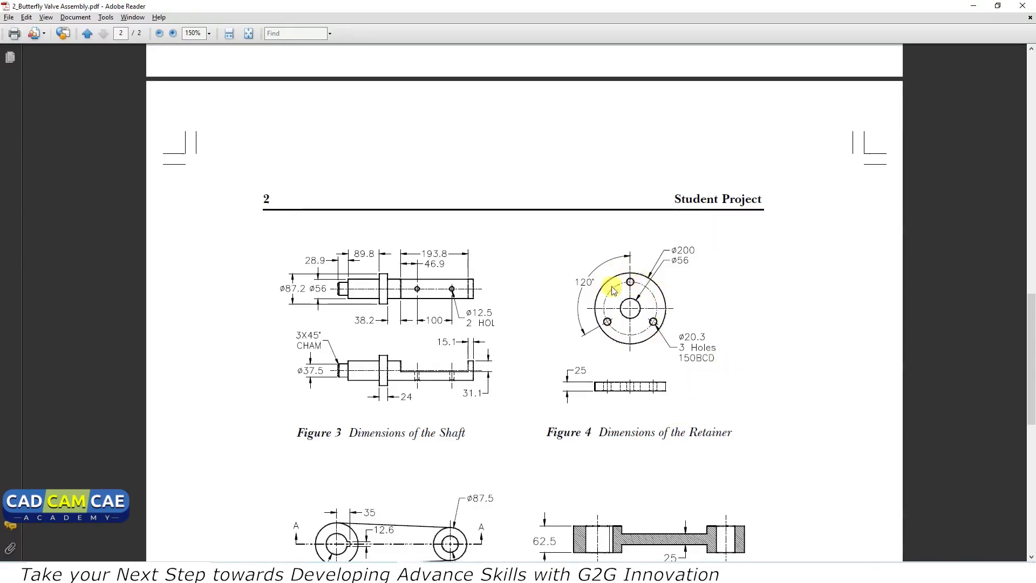
pyautogui.hotkey('alt', 'Tab')
pyautogui.click(601, 325)
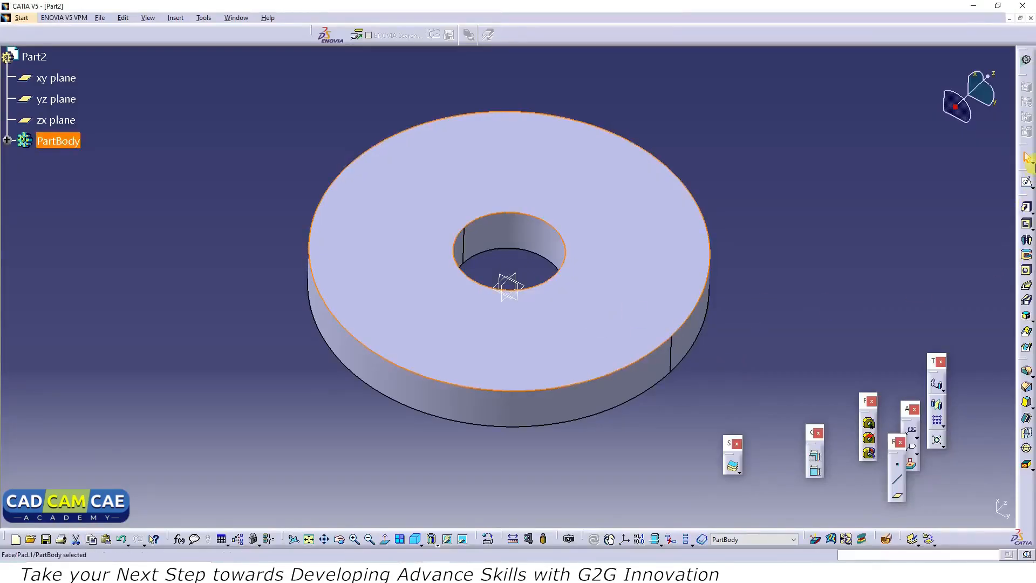
pyautogui.click(1026, 206)
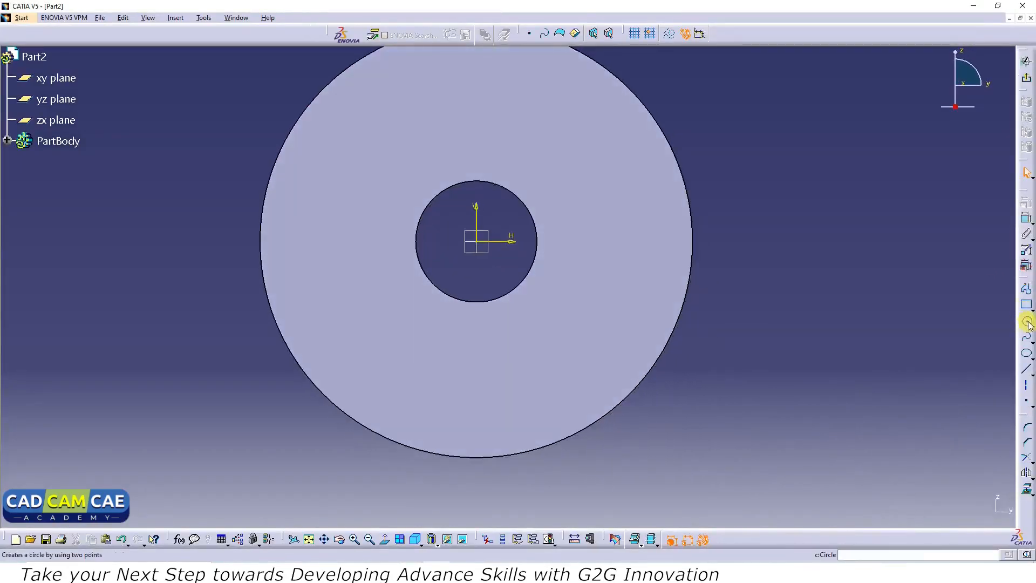
pyautogui.click(1025, 322)
pyautogui.click(477, 240)
pyautogui.click(398, 118)
# Check the bolt circle size in the retainer drawing and constrain the sketched circle's diameter to 150 mm.
pyautogui.hotkey('alt', 'Tab')
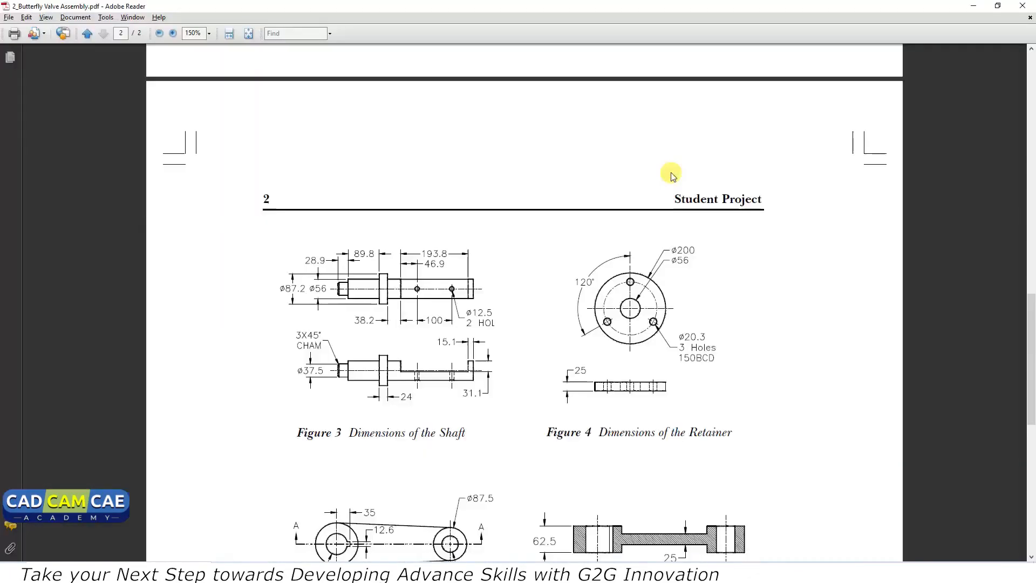
pyautogui.hotkey('alt', 'Tab')
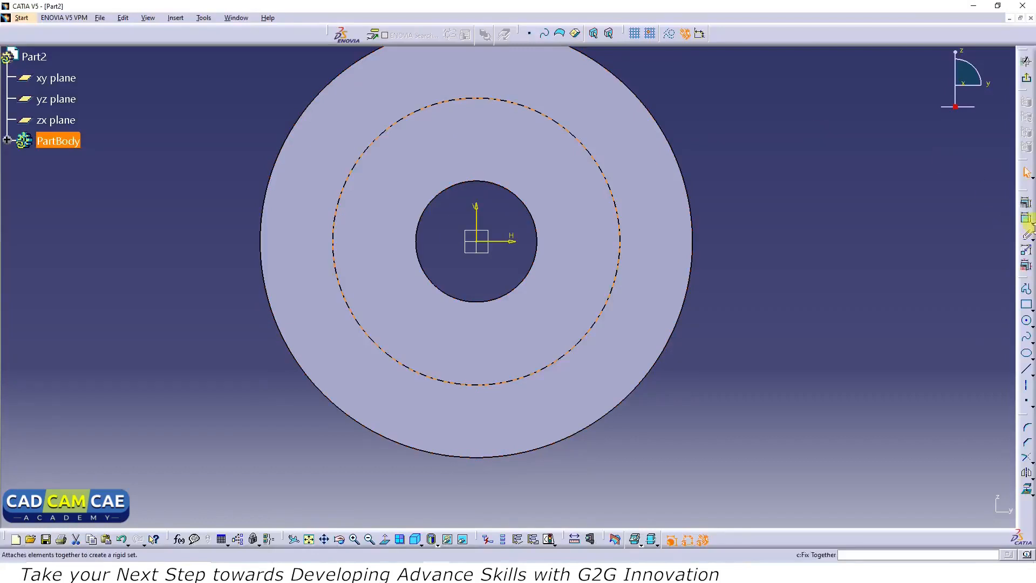
pyautogui.click(1027, 218)
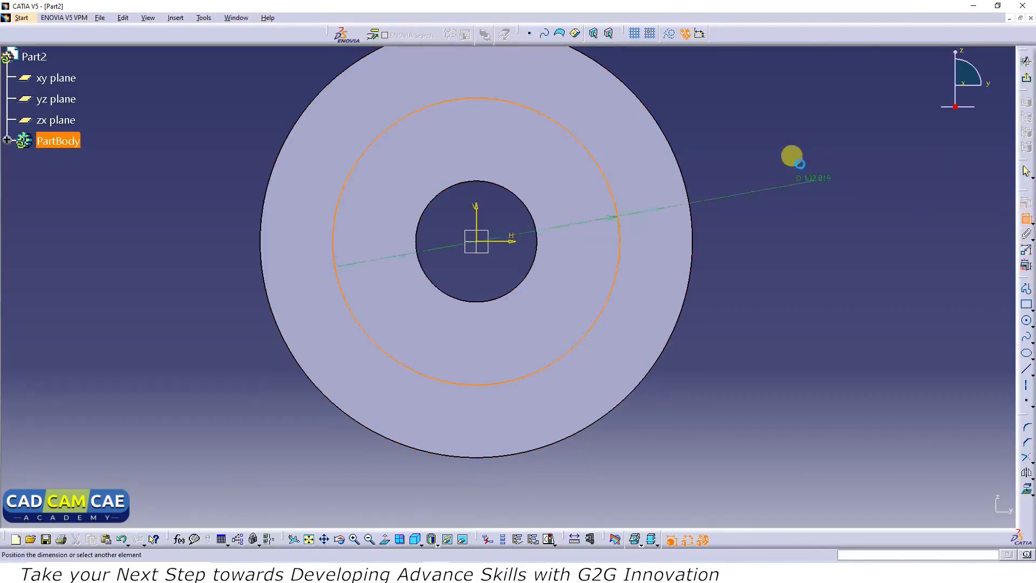
pyautogui.click(775, 143)
pyautogui.doubleClick(777, 135)
pyautogui.write('1')
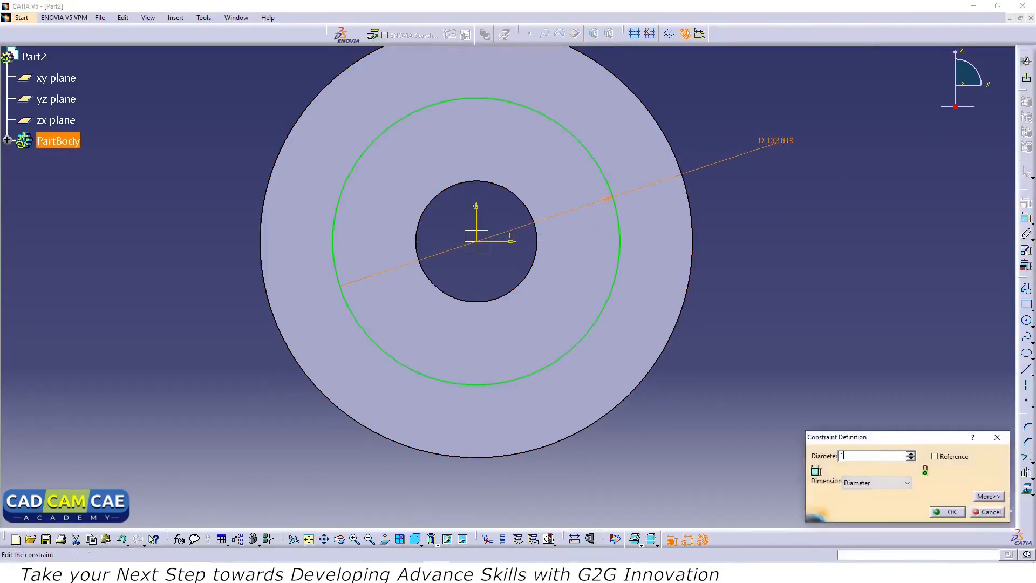
pyautogui.write('50')
pyautogui.press('Return')
# Recheck the retainer's hole callout in the drawing and convert the 150 mm circle into a construction element.
pyautogui.hotkey('alt', 'Tab')
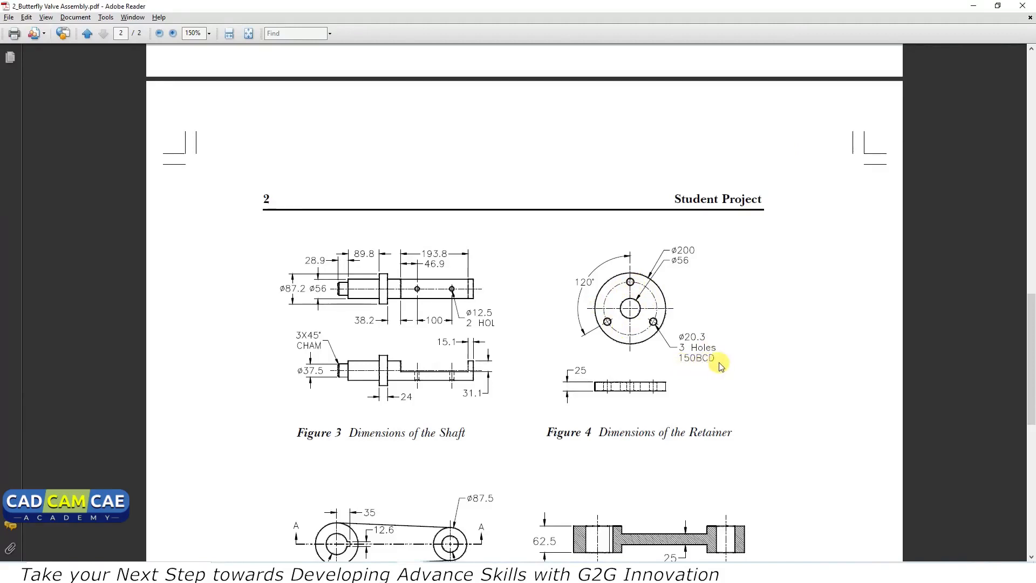
pyautogui.hotkey('alt', 'Tab')
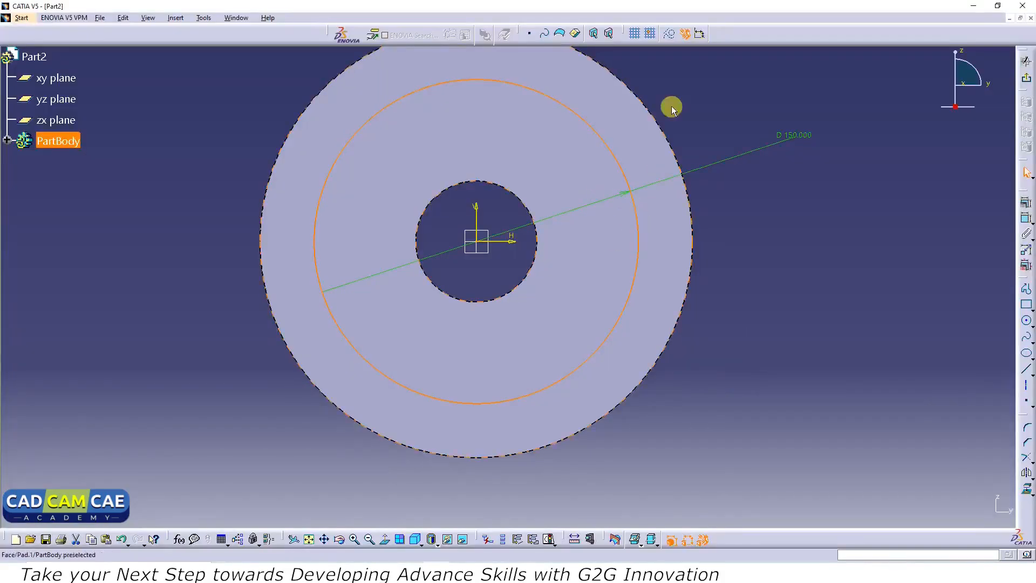
pyautogui.click(670, 37)
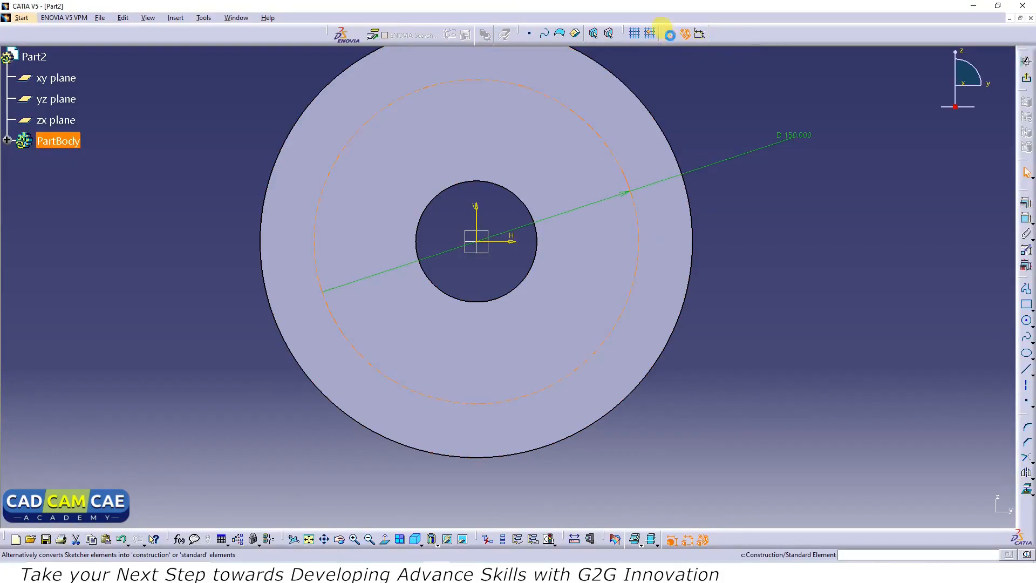
pyautogui.click(750, 221)
pyautogui.moveTo(751, 221); pyautogui.dragTo(756, 240, button='middle')
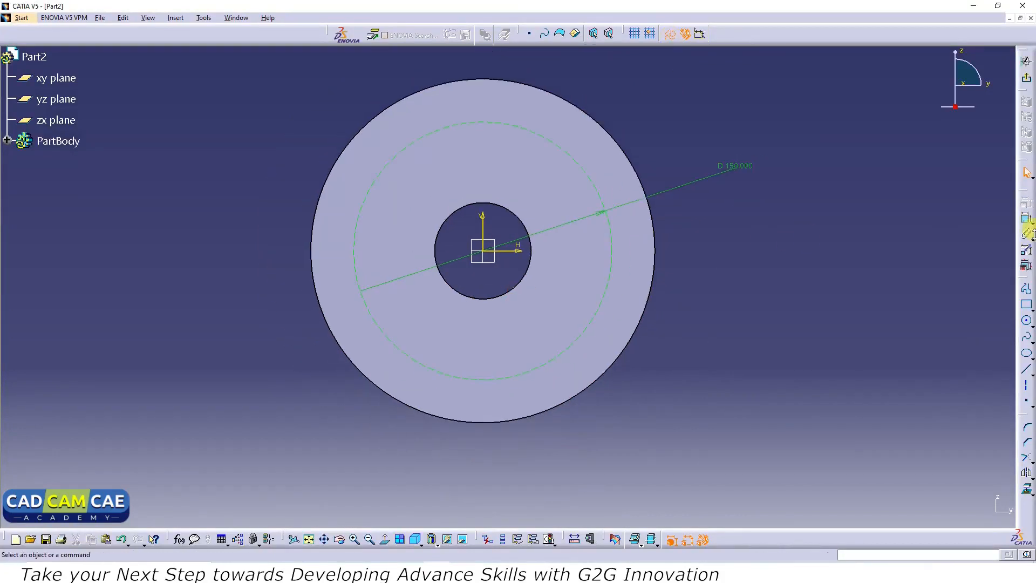
# Draw a circle about 29 mm in diameter centred on the construction circle directly above the origin and convert it to a standard element.
pyautogui.click(1026, 321)
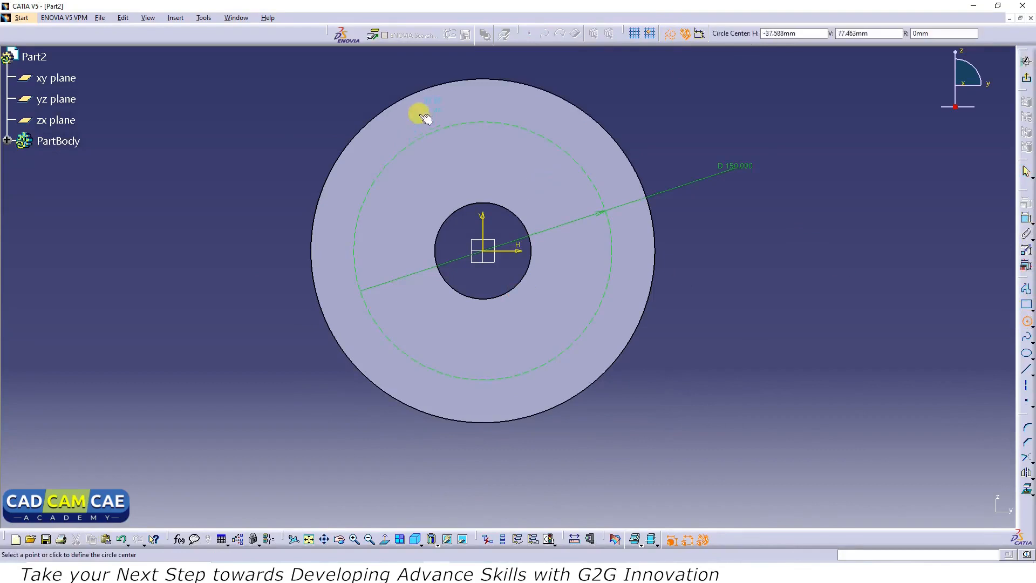
pyautogui.click(482, 122)
pyautogui.click(483, 101)
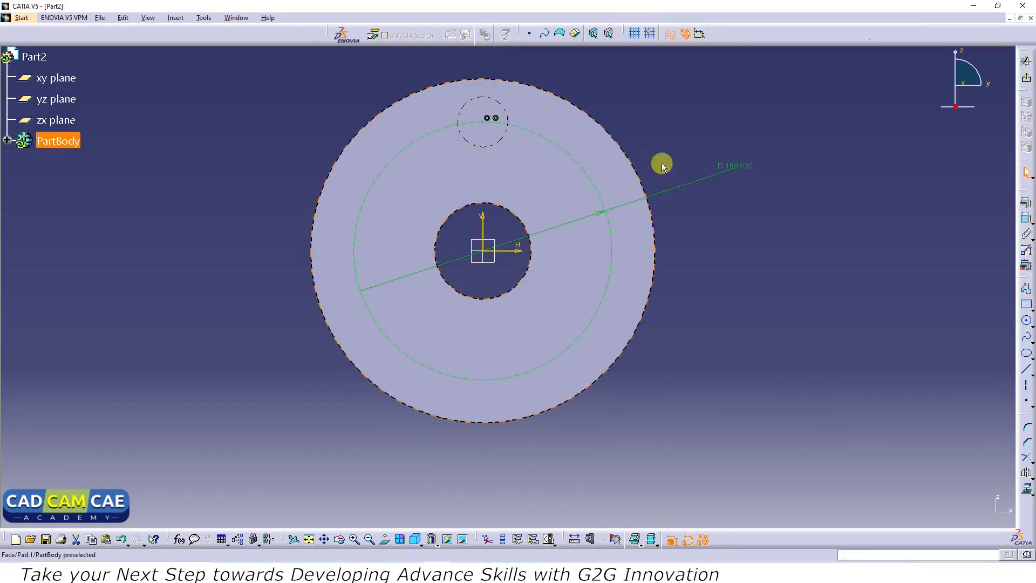
pyautogui.click(768, 112)
pyautogui.click(462, 108)
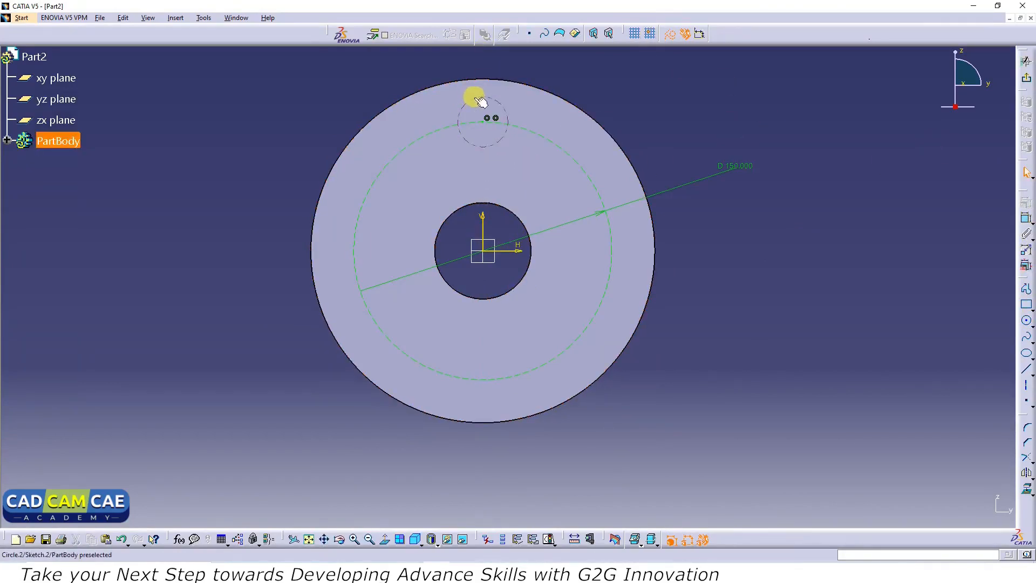
pyautogui.click(671, 37)
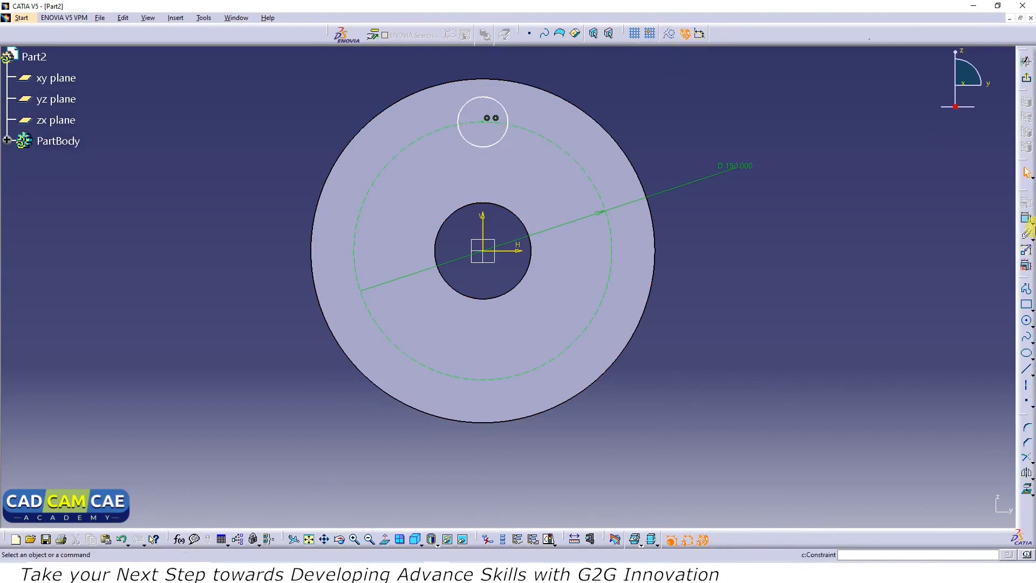
# Dimension the small hole circle and set its diameter to 20.3 mm according to the retainer drawing.
pyautogui.click(1027, 221)
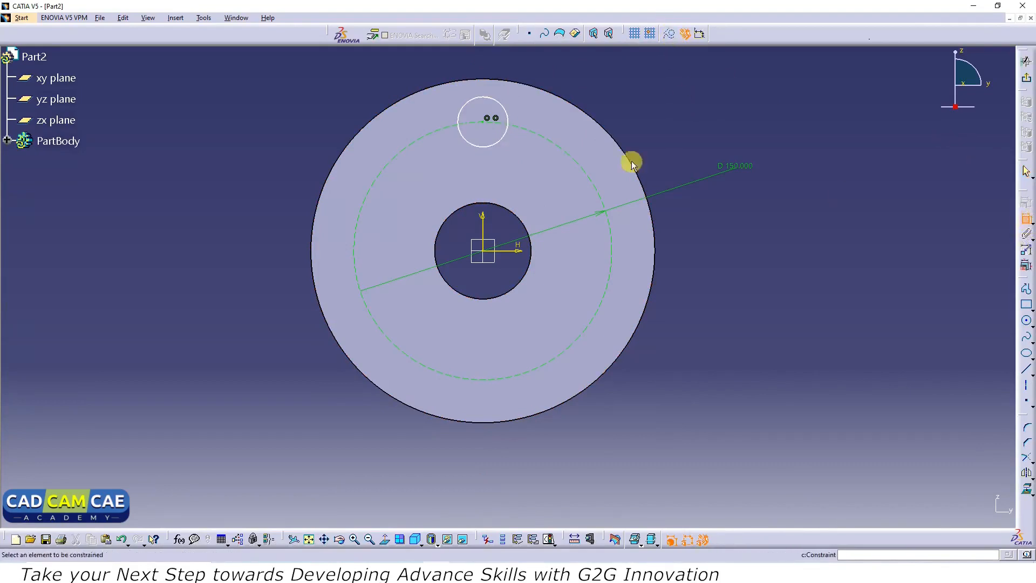
pyautogui.click(511, 117)
pyautogui.hotkey('alt', 'Tab')
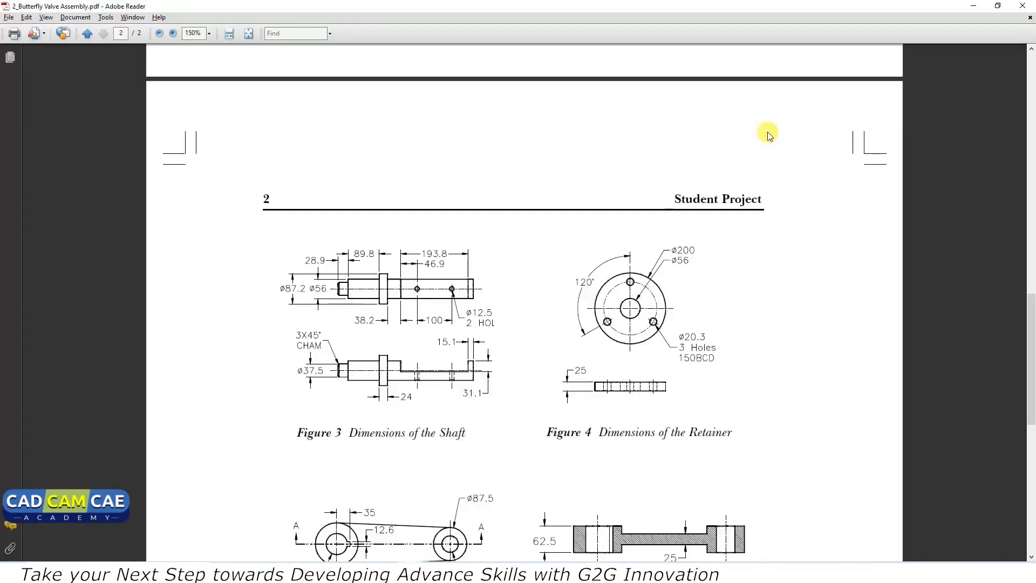
pyautogui.hotkey('alt', 'Tab')
pyautogui.doubleClick(684, 109)
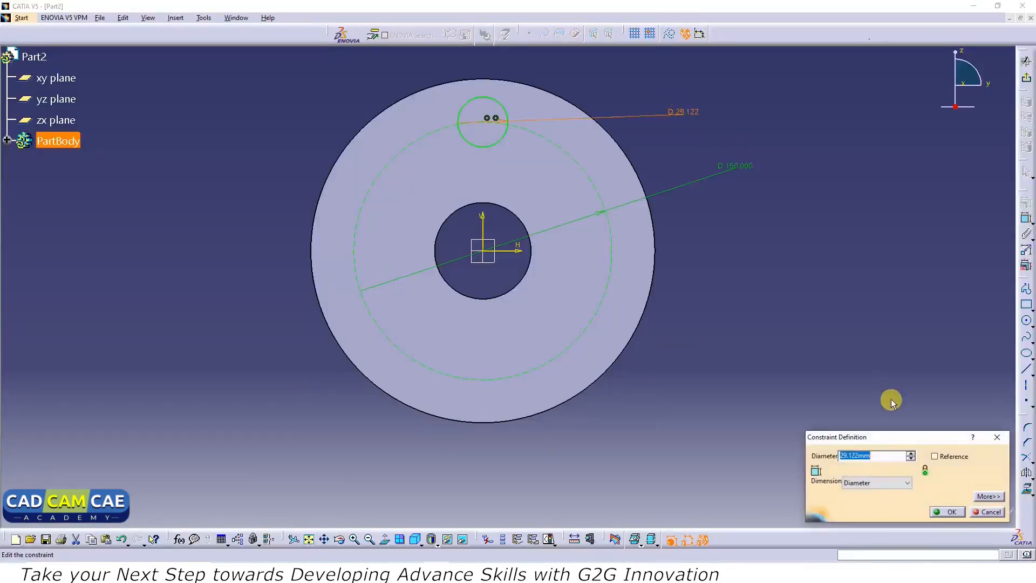
pyautogui.write('20.3')
pyautogui.press('Return')
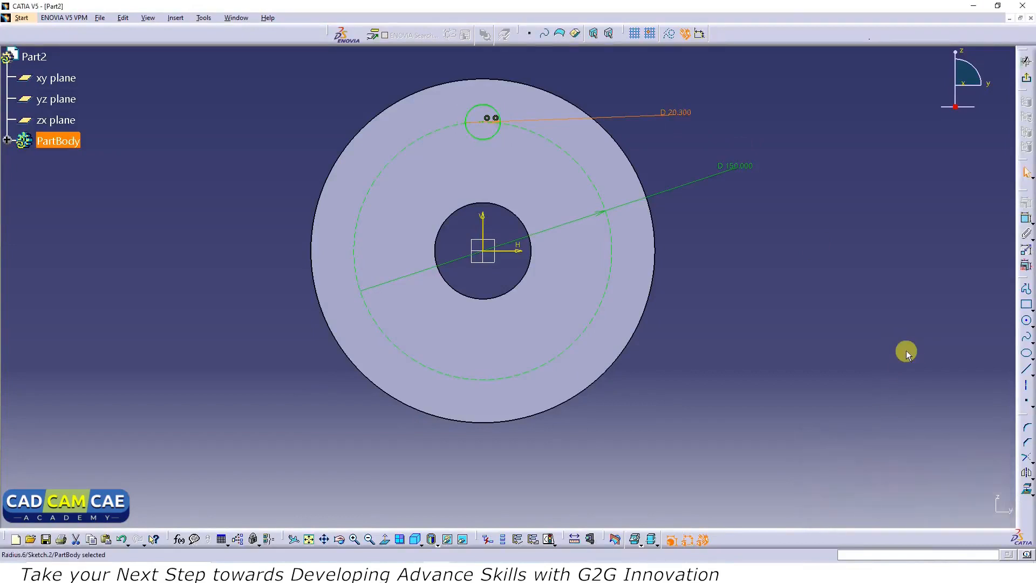
pyautogui.click(831, 321)
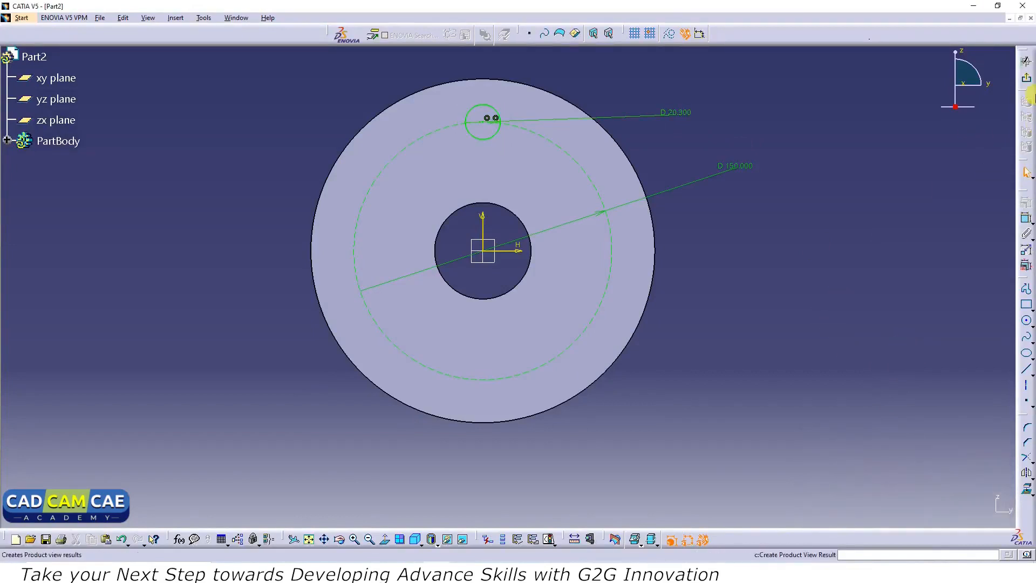
# Exit the sketch and cut the small circle through the disc as a pocket with the Up to next limit.
pyautogui.click(1026, 81)
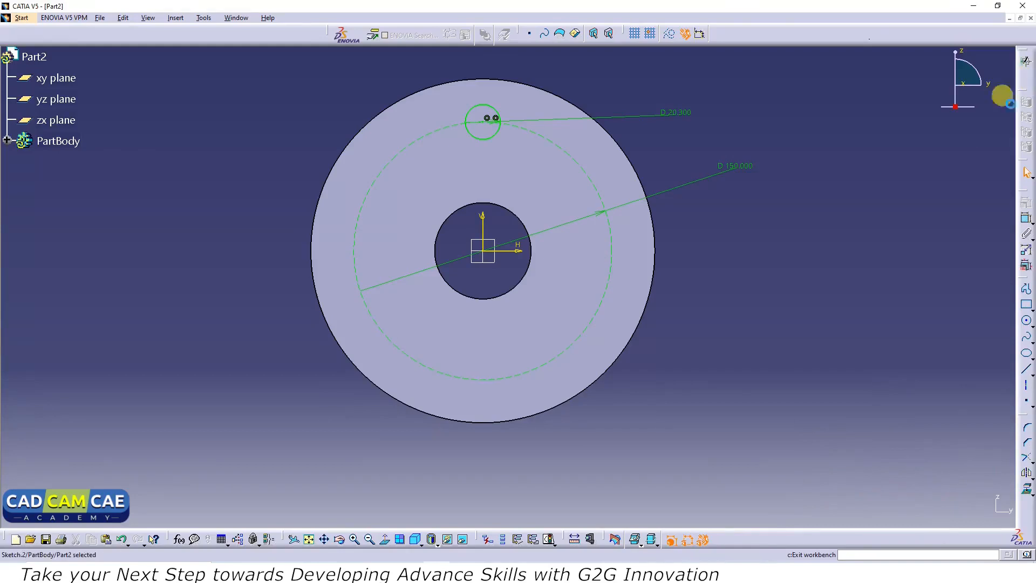
pyautogui.click(1025, 224)
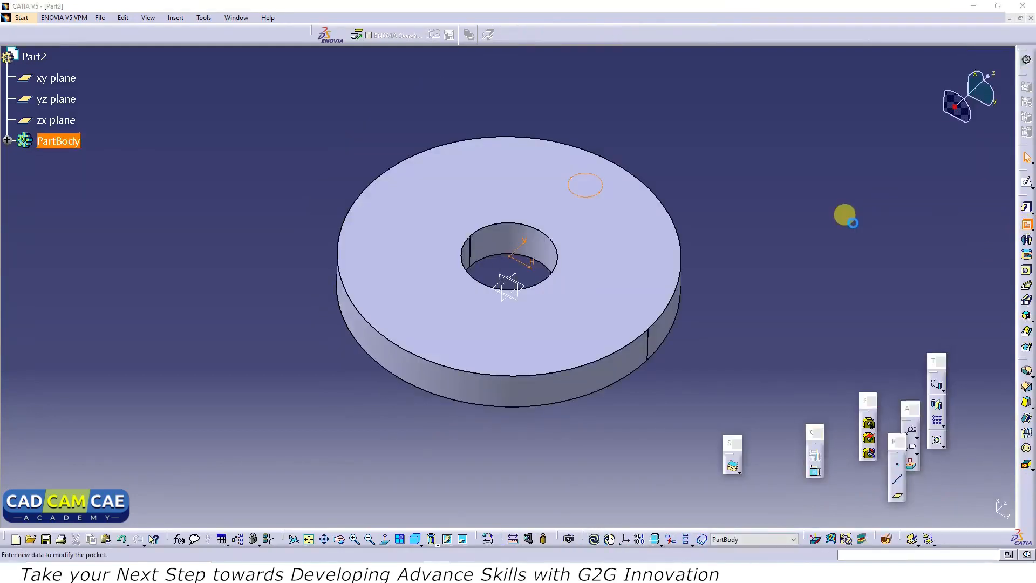
pyautogui.click(957, 371)
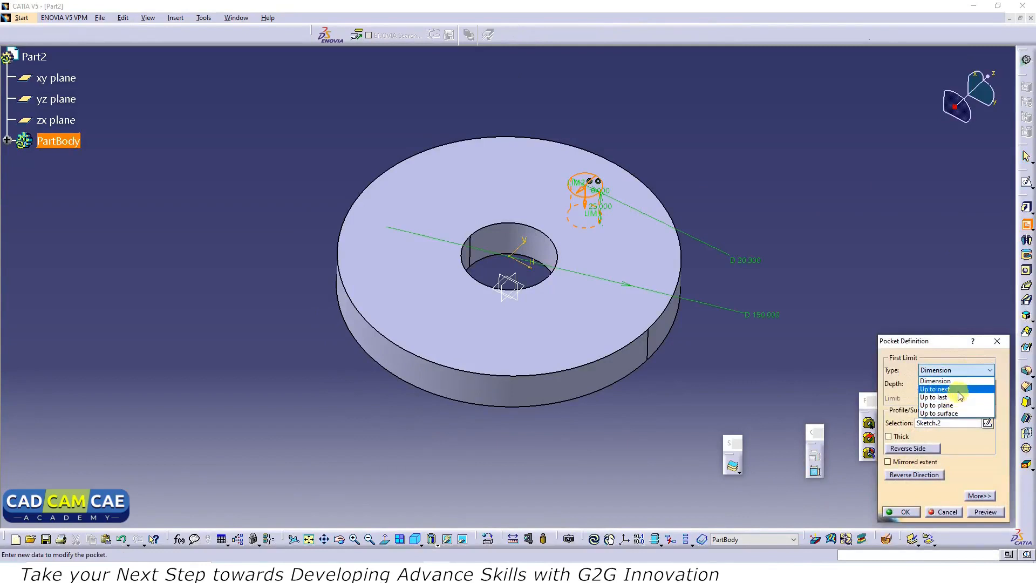
pyautogui.click(959, 390)
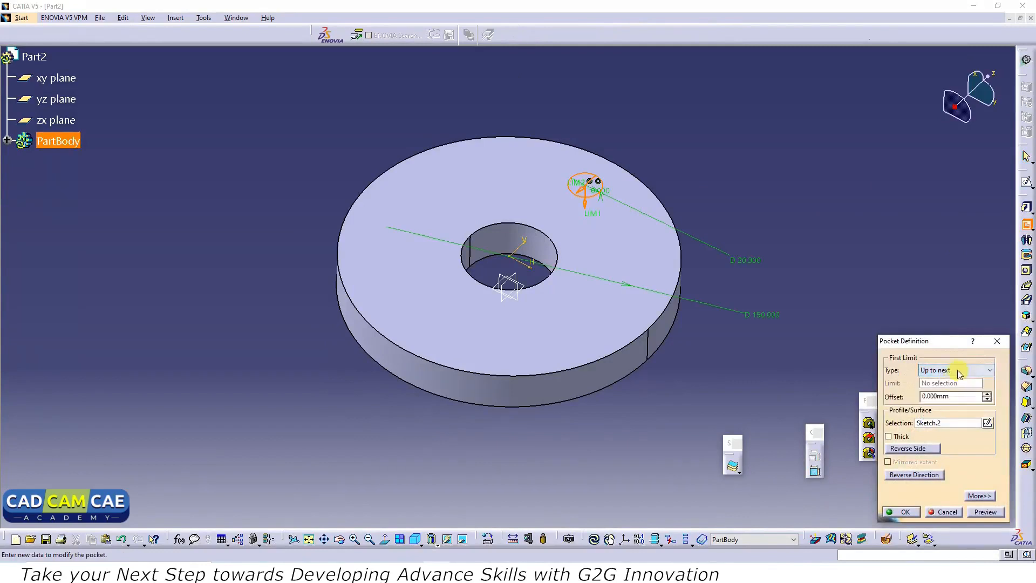
pyautogui.click(983, 512)
pyautogui.click(916, 516)
pyautogui.moveTo(747, 240); pyautogui.dragTo(689, 289, button='middle')
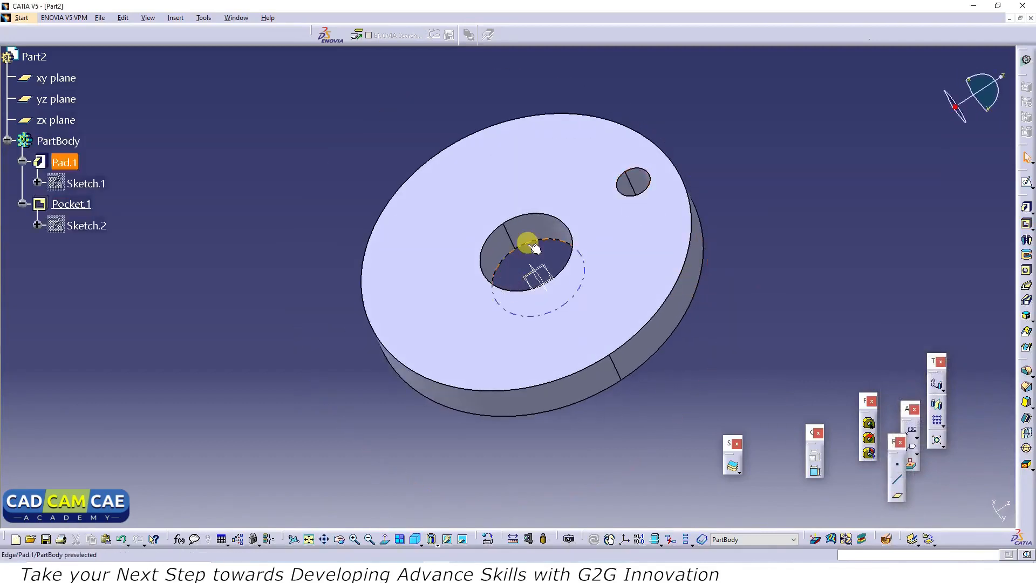
pyautogui.moveTo(402, 162); pyautogui.dragTo(440, 161, button='middle')
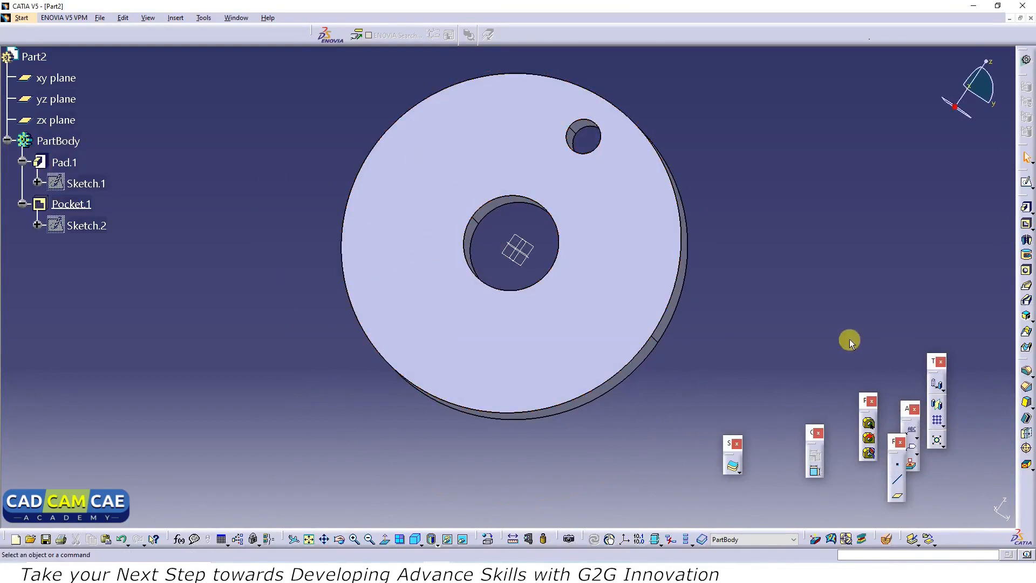
# Start a circular pattern and choose the small hole's pocket, Pocket.1, as the object to pattern.
pyautogui.click(942, 427)
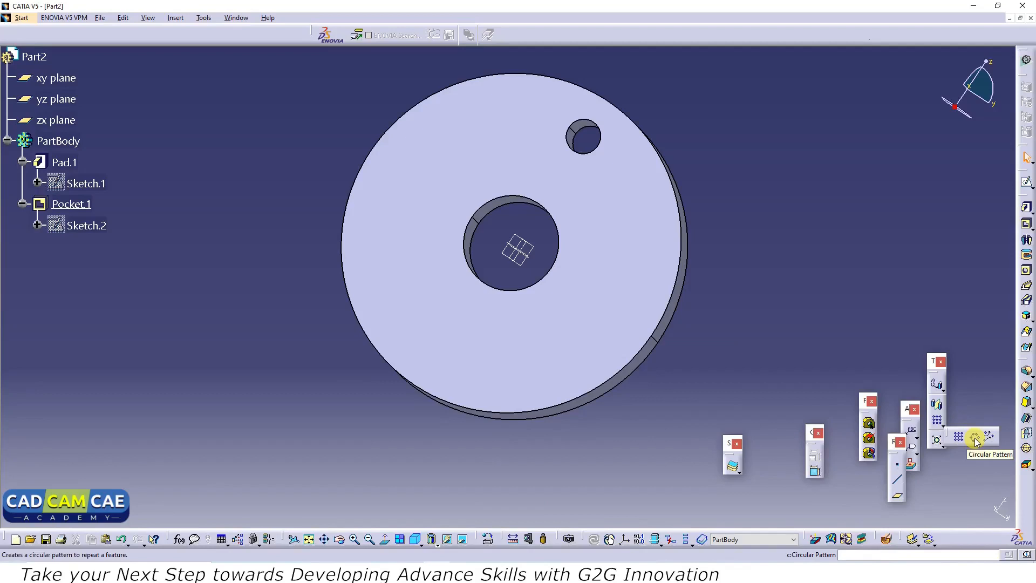
pyautogui.click(976, 439)
pyautogui.click(947, 425)
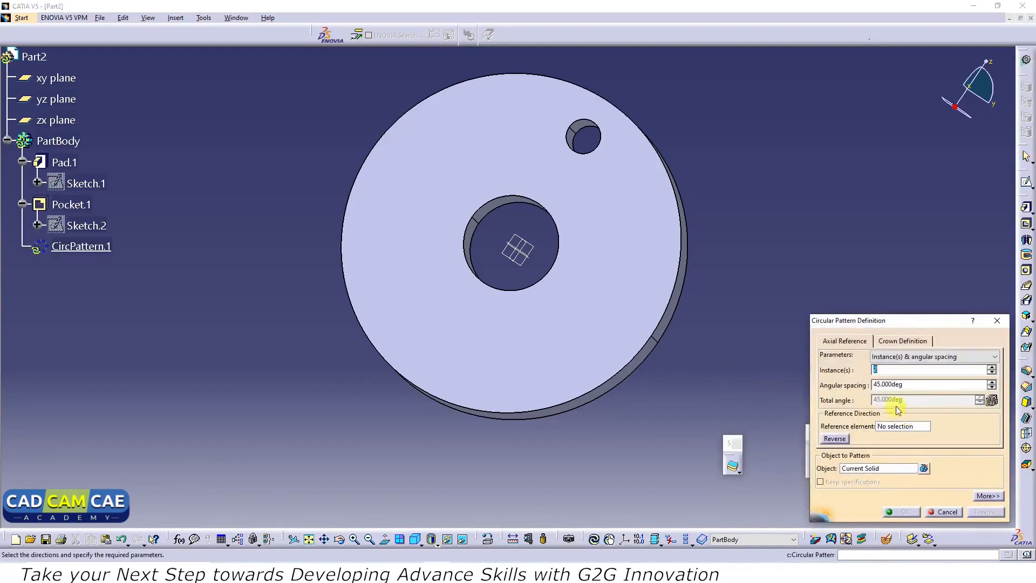
pyautogui.click(872, 469)
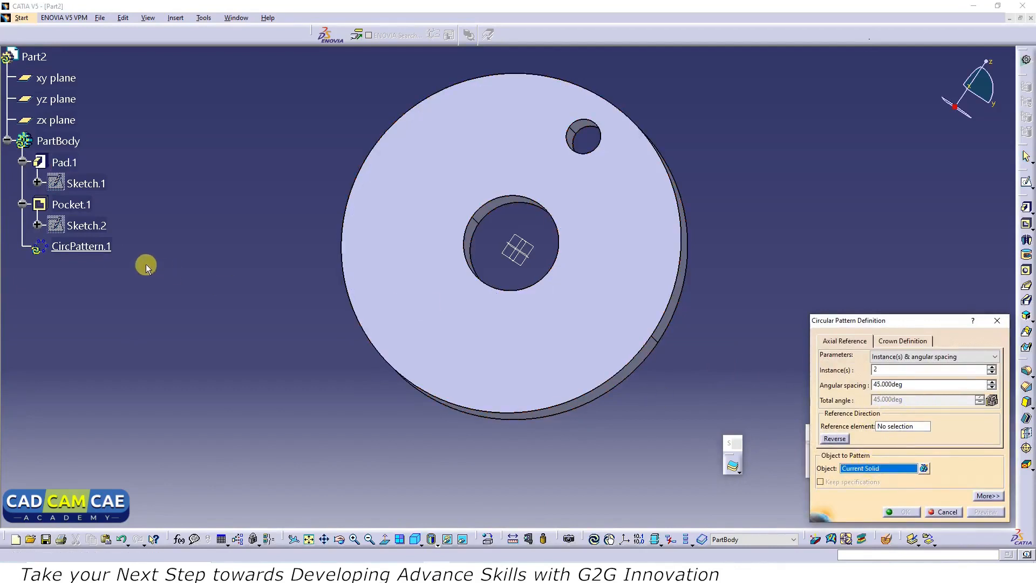
pyautogui.click(82, 208)
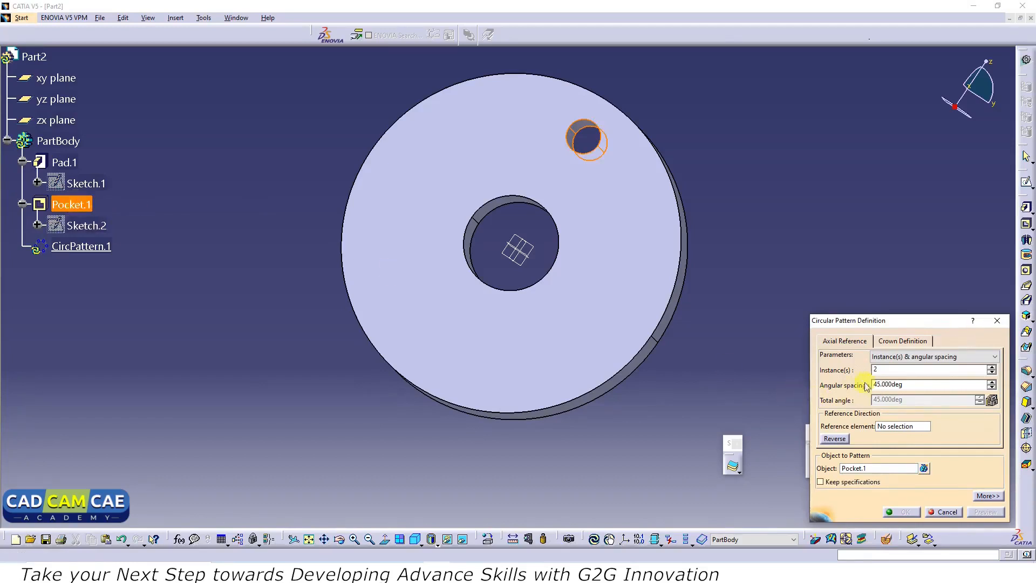
# Set the circular pattern to 3 instances with an angular spacing of 120 degrees.
pyautogui.moveTo(888, 369); pyautogui.dragTo(845, 368)
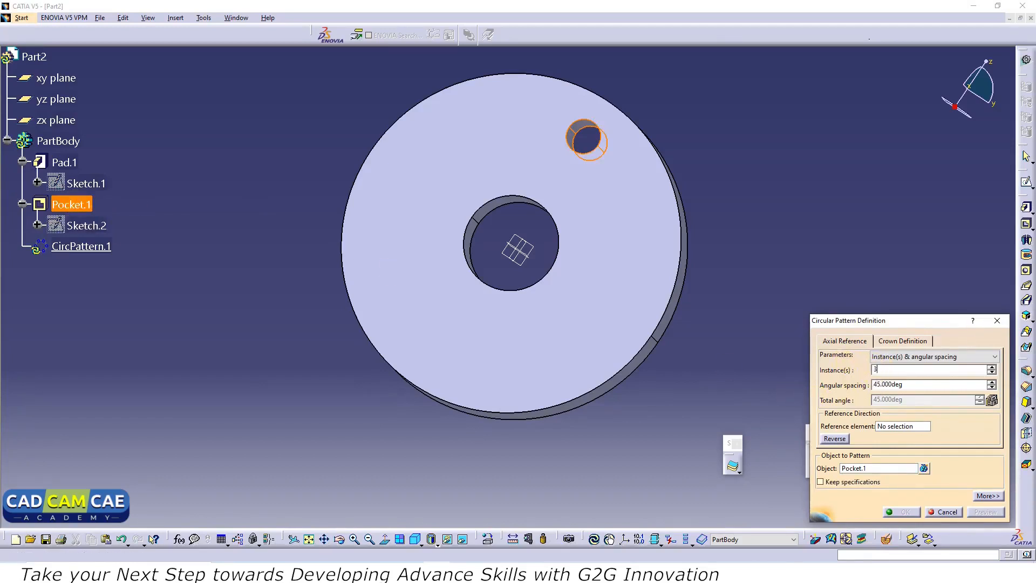
pyautogui.write('3')
pyautogui.press('Tab')
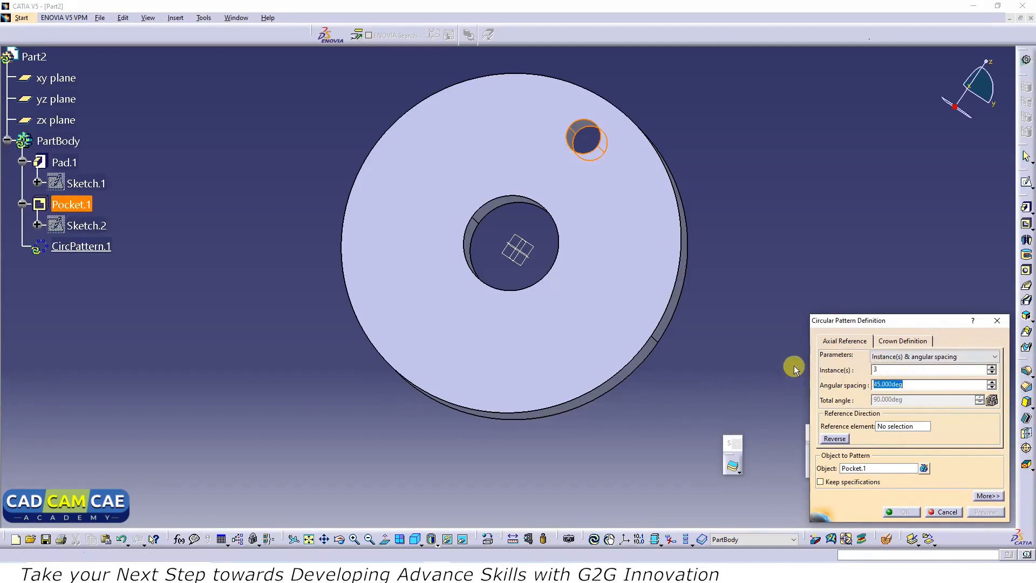
pyautogui.write('120')
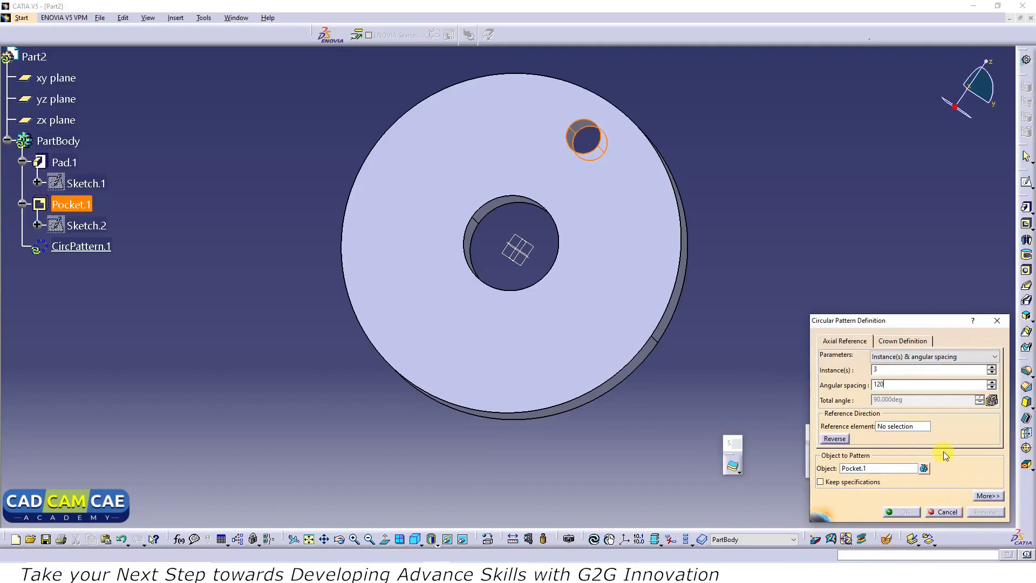
# Use the disc's flat front face as the reference element, preview the circular pattern of the hole, and accept it.
pyautogui.click(904, 426)
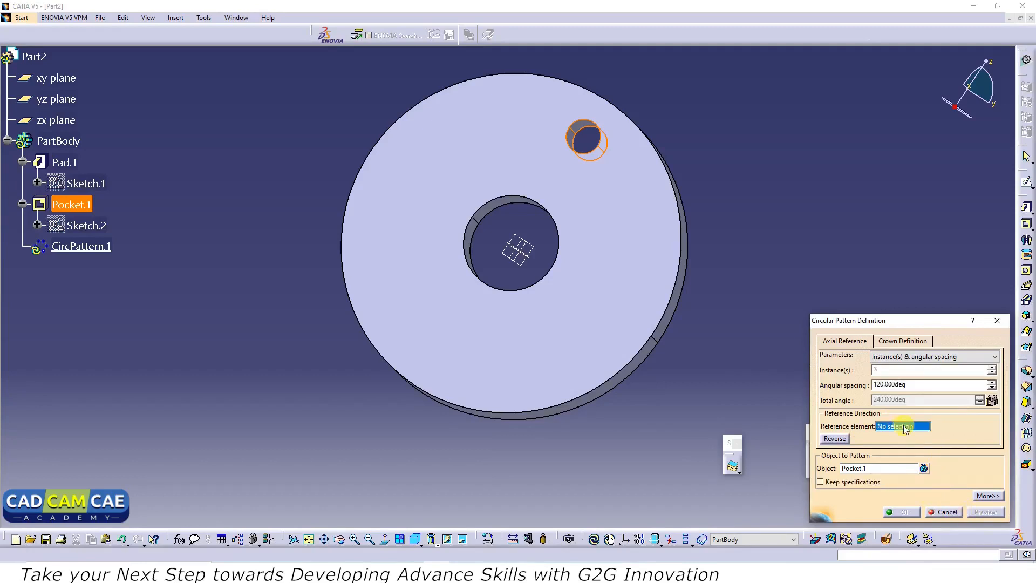
pyautogui.click(674, 277)
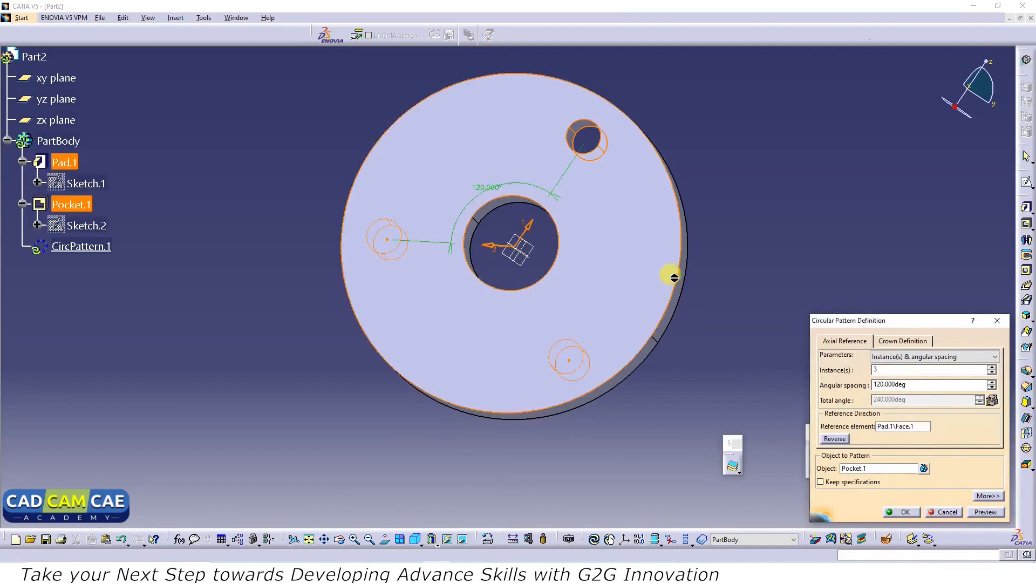
pyautogui.click(984, 515)
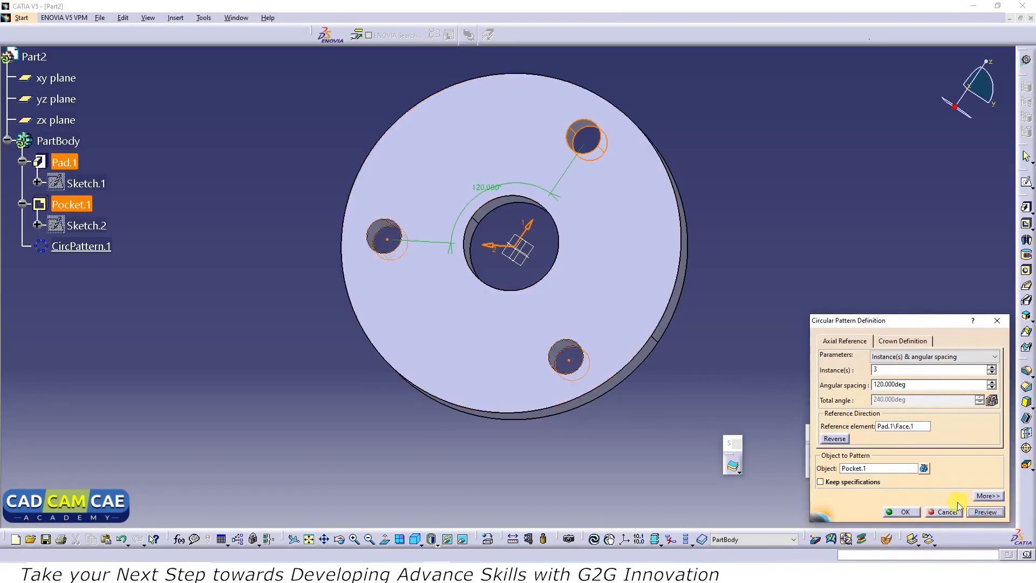
pyautogui.moveTo(273, 411); pyautogui.dragTo(425, 465, button='middle')
pyautogui.click(885, 511)
pyautogui.moveTo(335, 426); pyautogui.dragTo(351, 442, button='middle')
# Copy the word Retainer from the Figure 4 caption in the PDF drawing and save the part under the file name Retainer.
pyautogui.hotkey('alt', 'Tab')
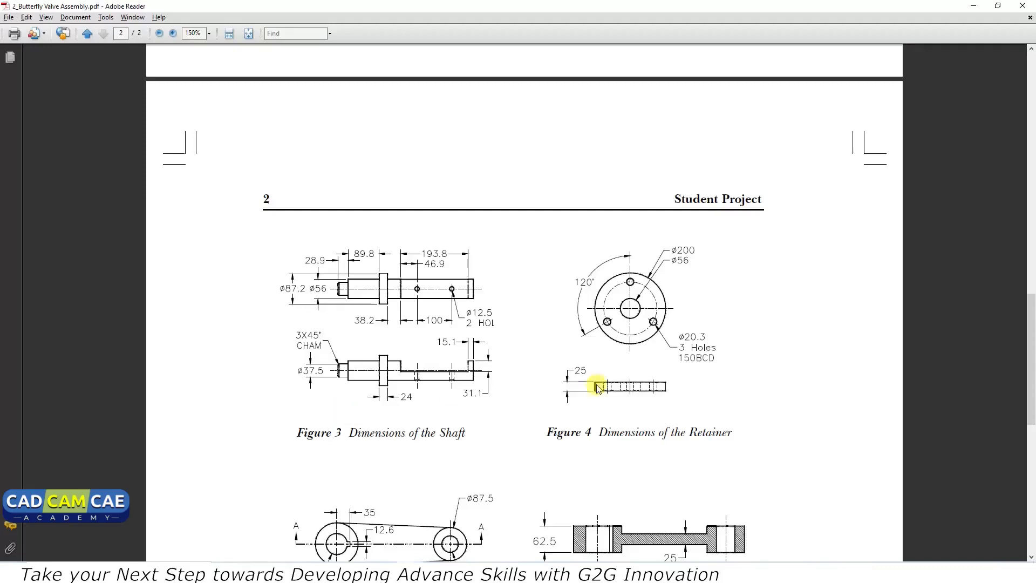
pyautogui.hotkey('alt', 'Tab')
pyautogui.click(329, 387)
pyautogui.hotkey('alt', 'Tab')
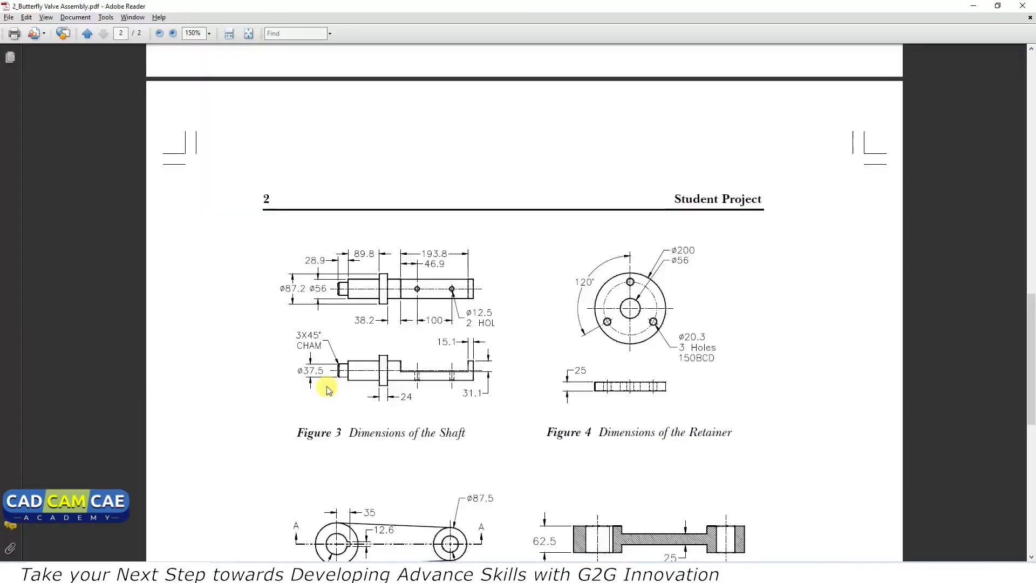
pyautogui.moveTo(694, 434); pyautogui.dragTo(736, 432)
pyautogui.hotkey('ctrl', 'c')
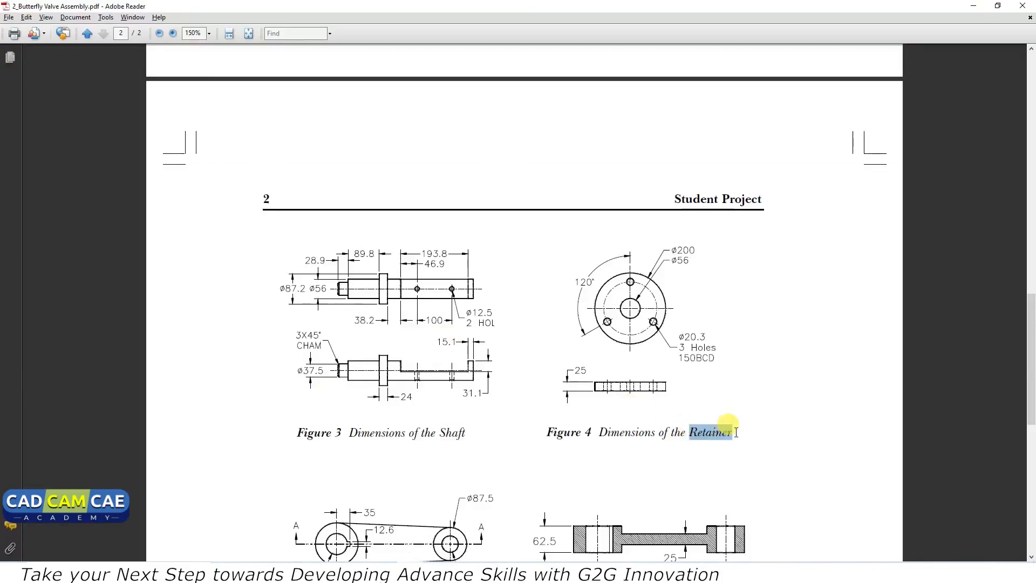
pyautogui.hotkey('alt', 'Tab')
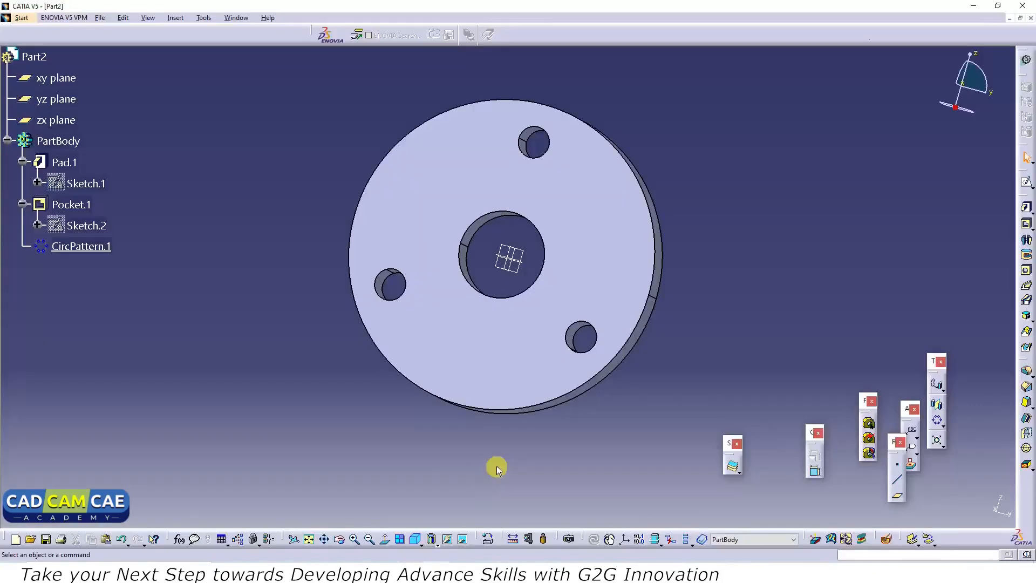
pyautogui.hotkey('ctrl', 's')
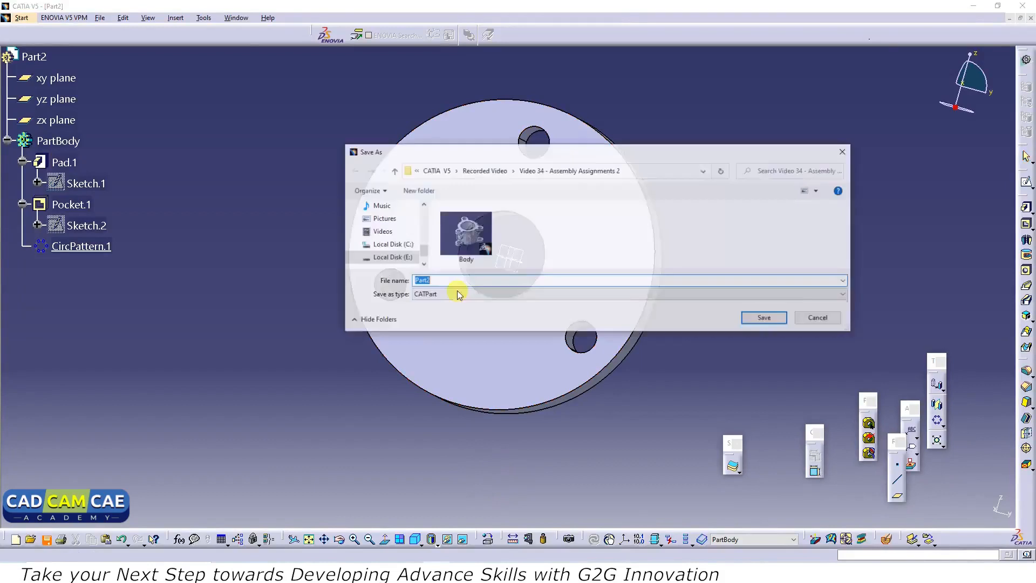
pyautogui.hotkey('ctrl', 'v')
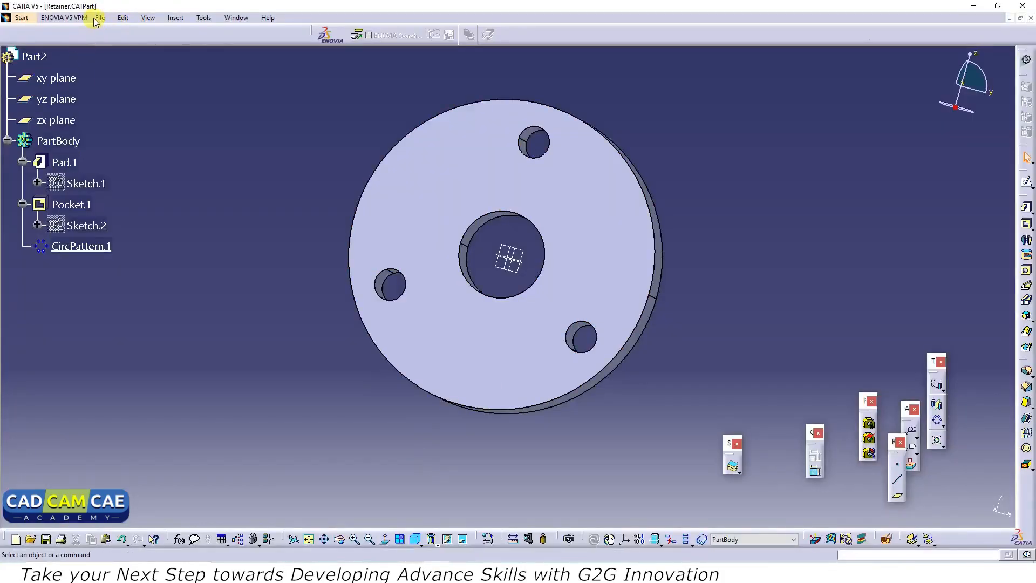
# Create a new part document with the default name Part3.
pyautogui.click(94, 19)
pyautogui.click(116, 29)
pyautogui.scroll(-4, 915, 468)
pyautogui.click(904, 446)
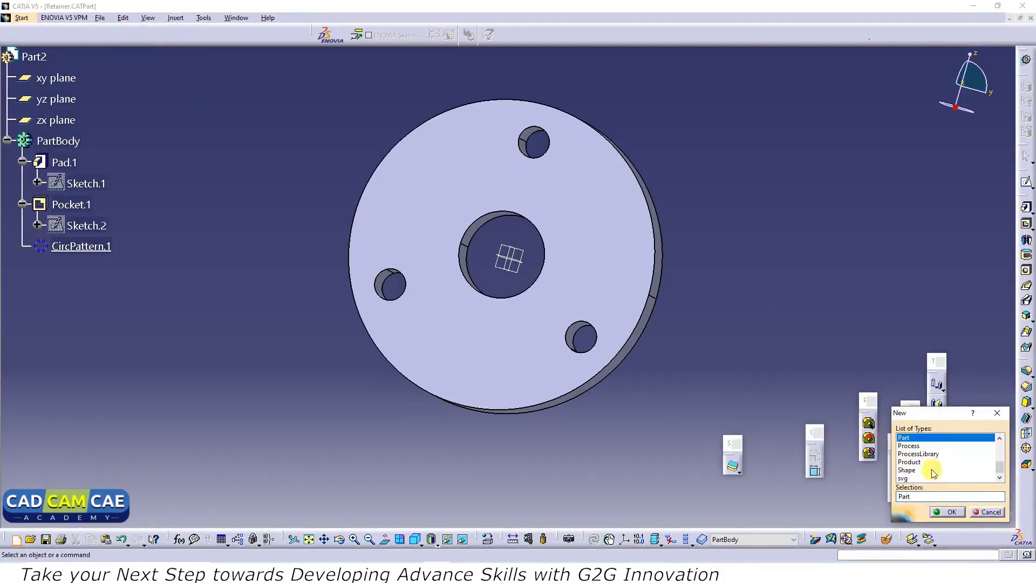
pyautogui.click(947, 511)
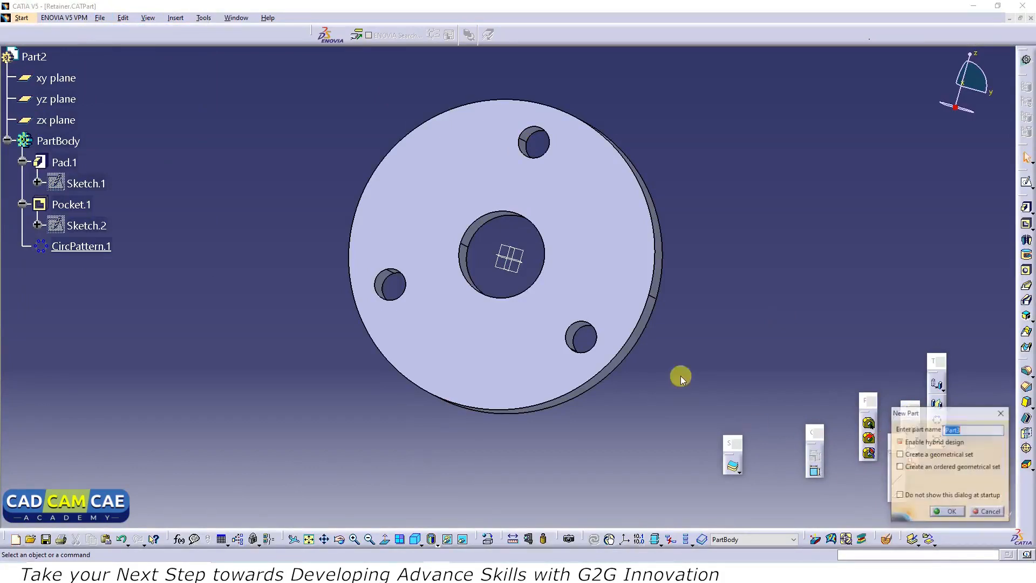
pyautogui.click(954, 511)
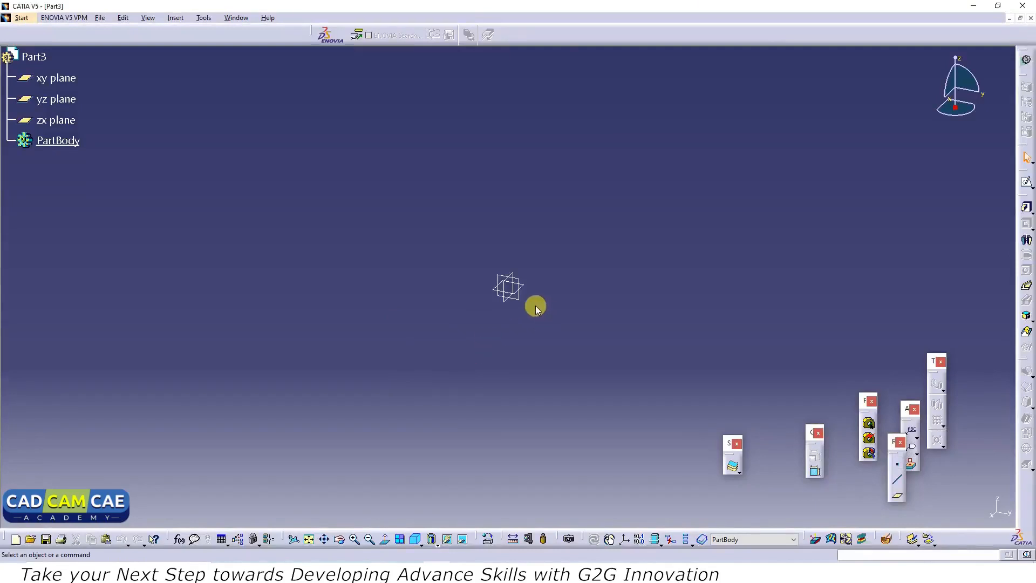
# Open a sketch on the yz plane and draw a circle about 63 mm in diameter centred on the origin.
pyautogui.click(500, 275)
pyautogui.click(1026, 184)
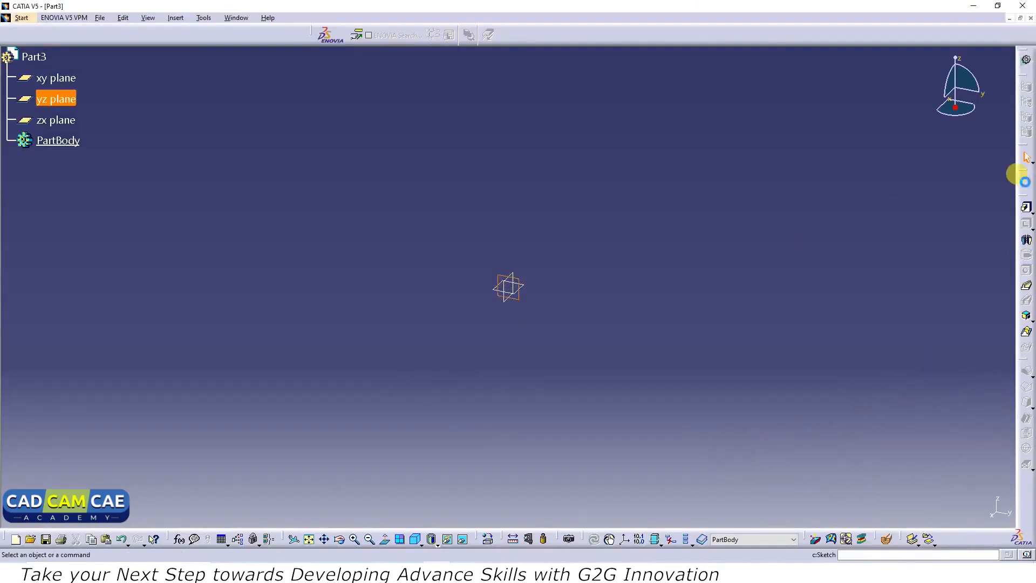
pyautogui.click(1026, 323)
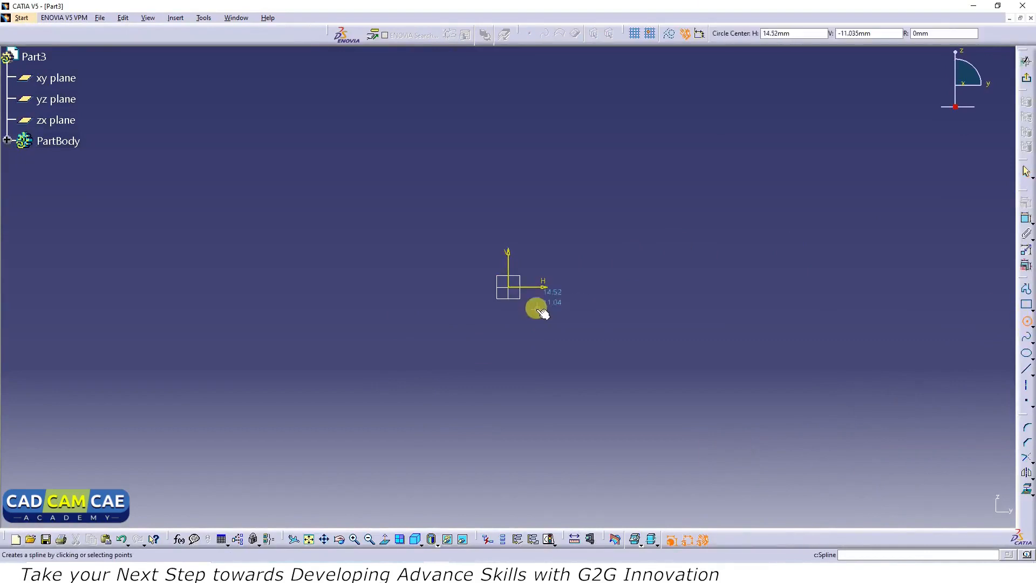
pyautogui.click(512, 290)
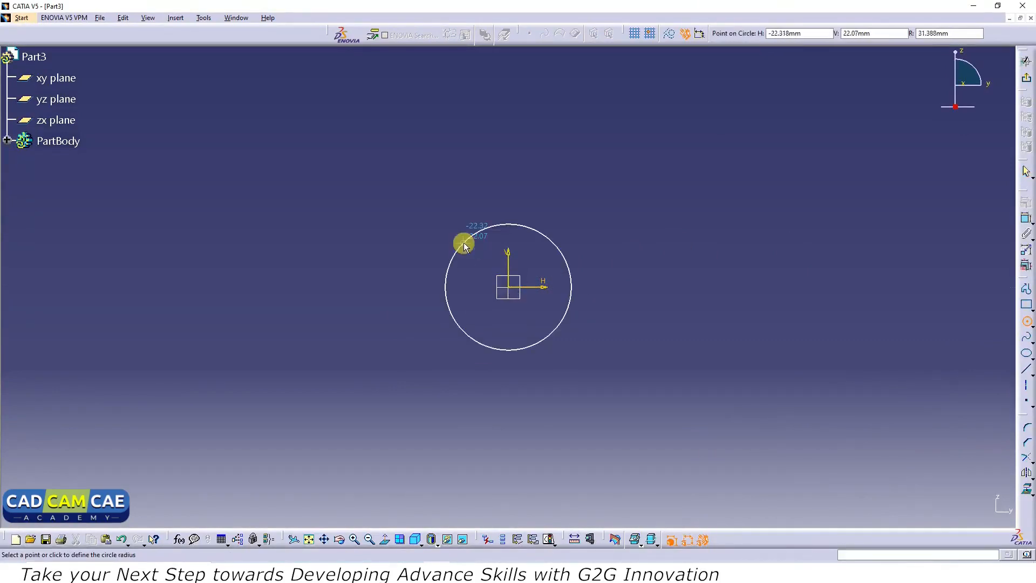
pyautogui.click(463, 241)
# Dimension the circle and set its diameter to 56 mm according to the shaft drawing.
pyautogui.click(1025, 217)
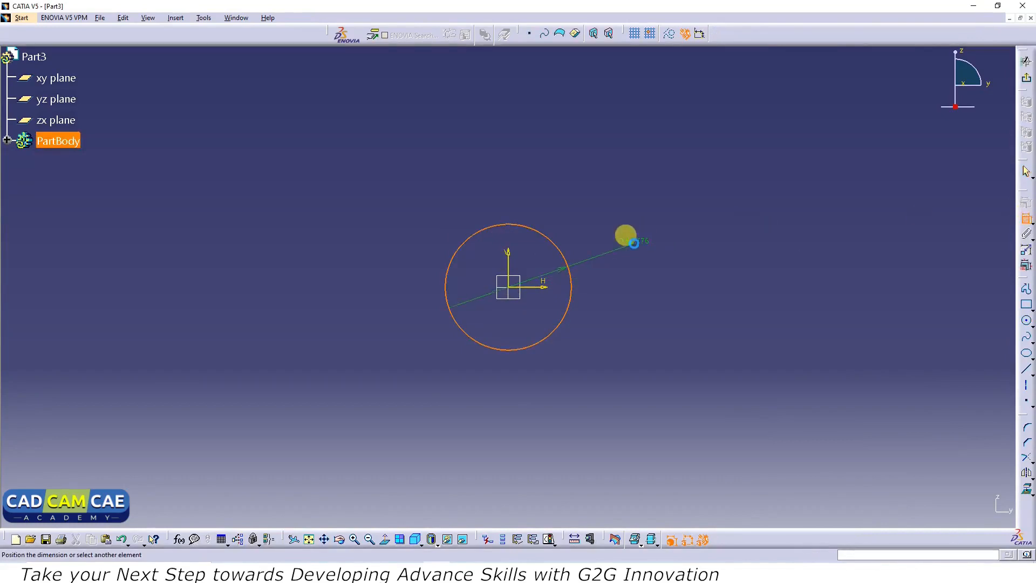
pyautogui.click(600, 224)
pyautogui.hotkey('alt', 'Tab')
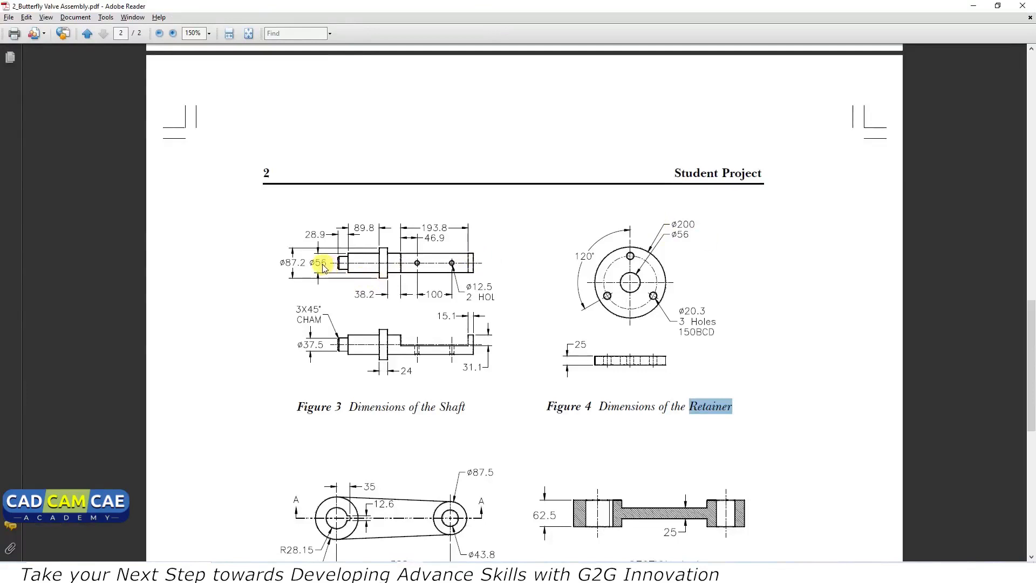
pyautogui.hotkey('alt', 'Tab')
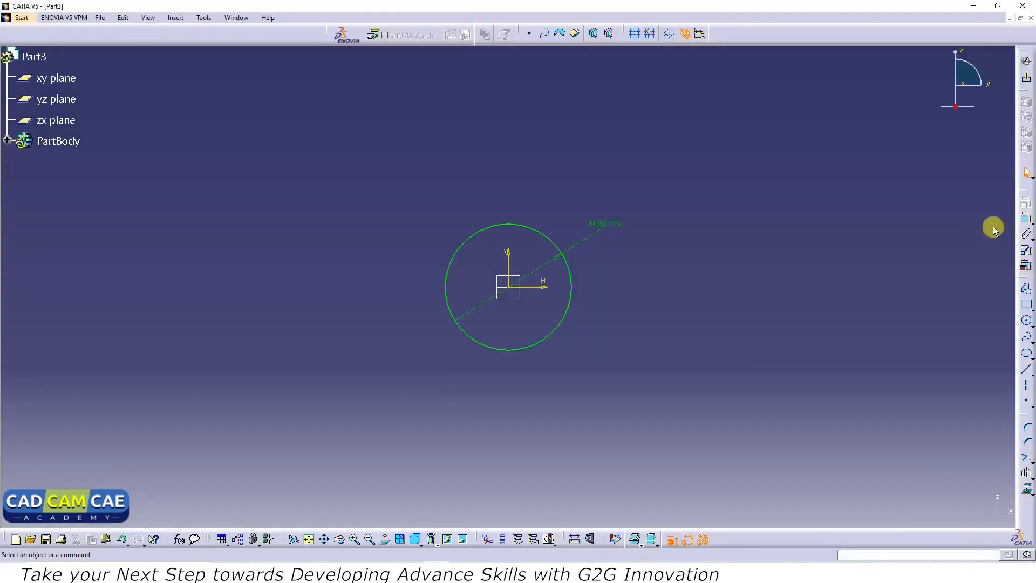
pyautogui.doubleClick(606, 227)
pyautogui.write('56')
pyautogui.press('Return')
pyautogui.click(755, 343)
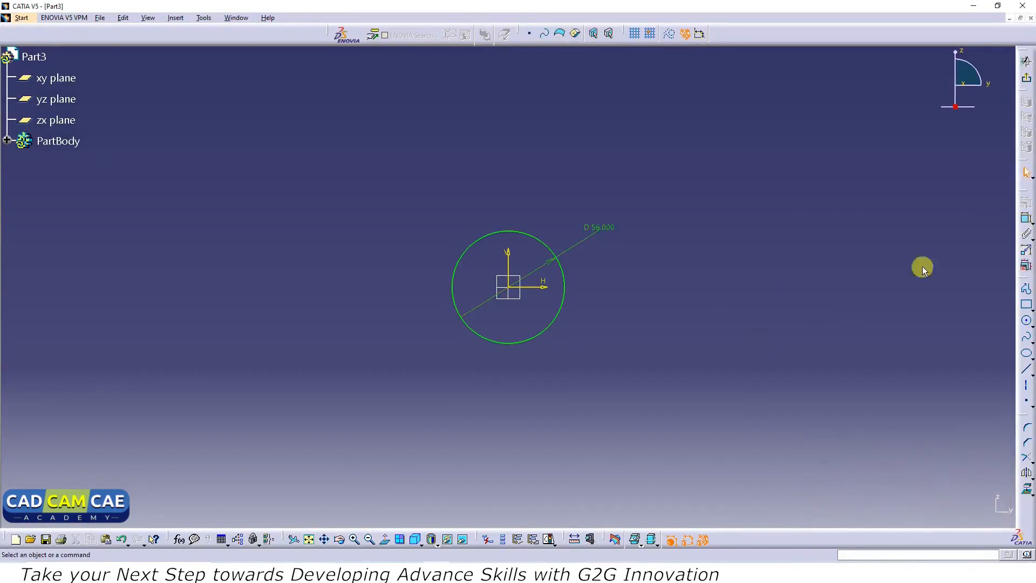
# Exit the sketch and start a pad from the circle, consulting the shaft drawing for the section length.
pyautogui.click(1025, 77)
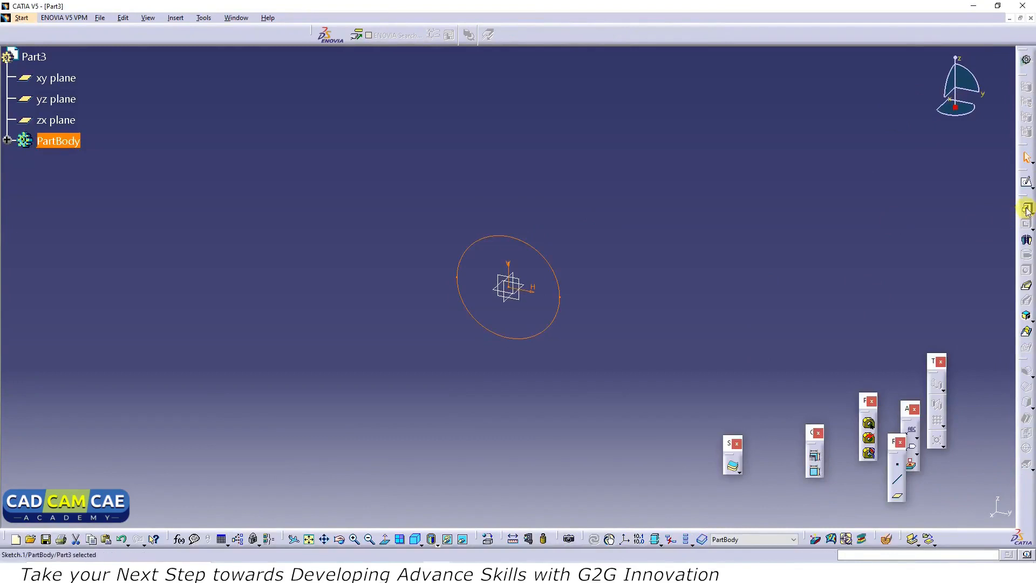
pyautogui.click(1028, 211)
pyautogui.hotkey('alt', 'Tab')
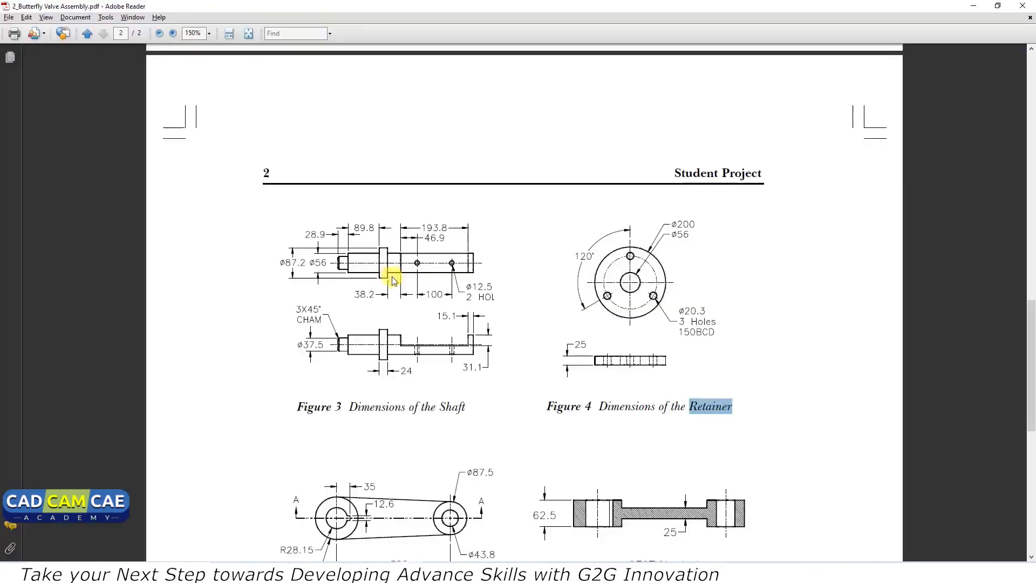
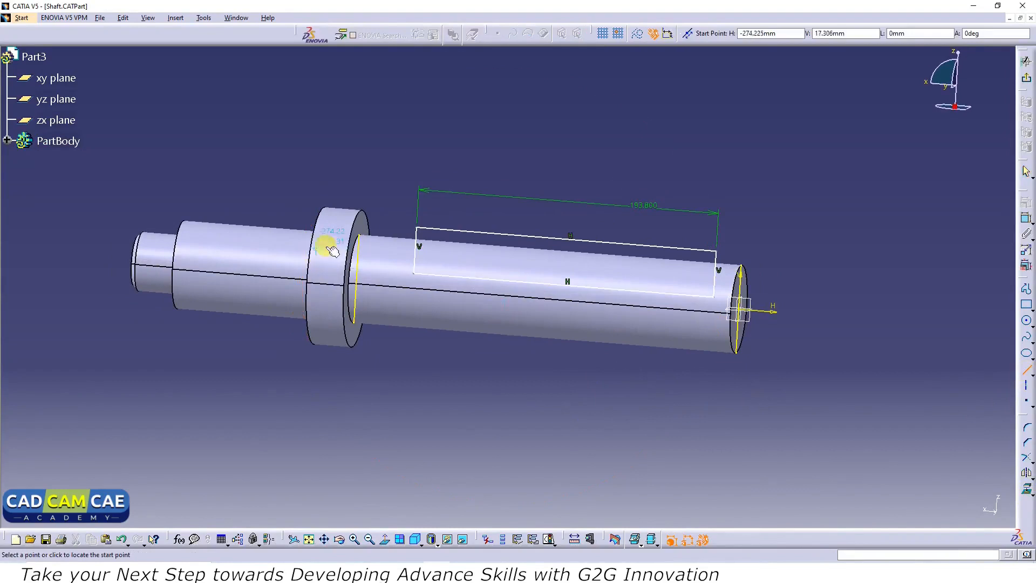
# Sketch a line along the long shaft section's upper edge, from the collar to the shaft's end.
pyautogui.click(359, 235)
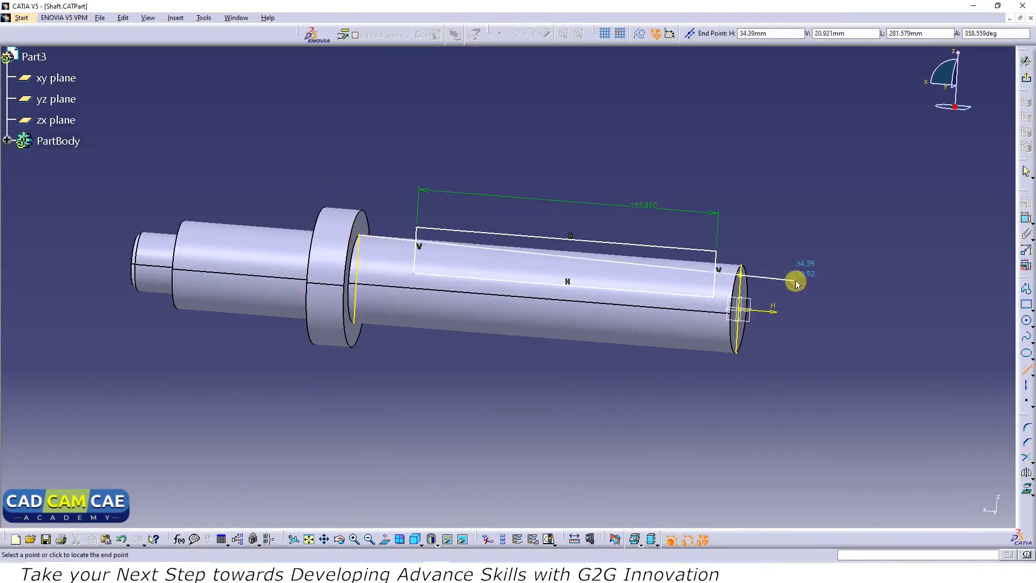
pyautogui.click(742, 266)
pyautogui.moveTo(530, 374); pyautogui.dragTo(572, 380, button='middle')
pyautogui.click(572, 380)
# Dimension the distance between the rectangle's lower side and the line on the shaft's upper edge, and set it to 31.1 mm as in the drawing.
pyautogui.click(1026, 219)
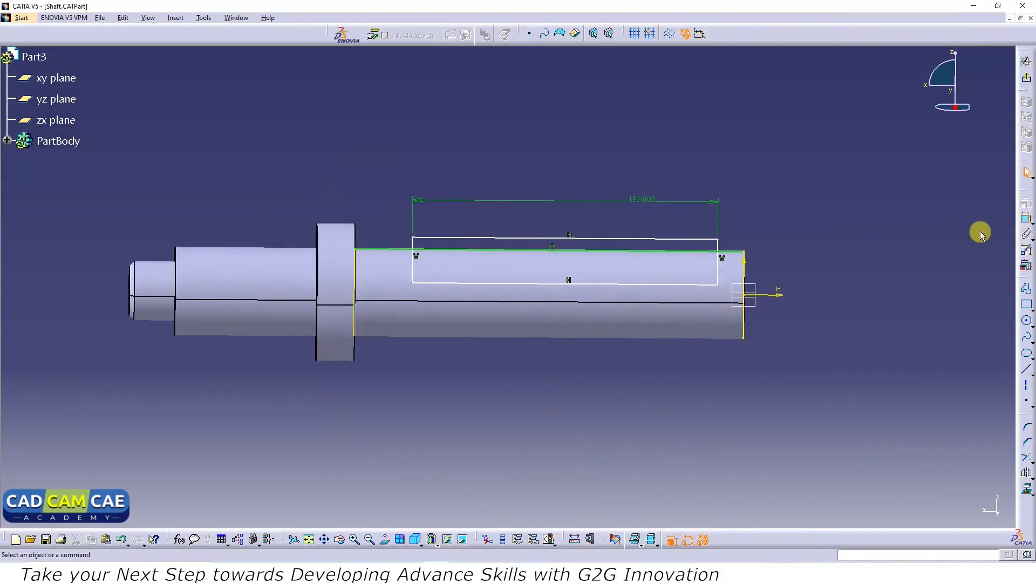
pyautogui.click(686, 299)
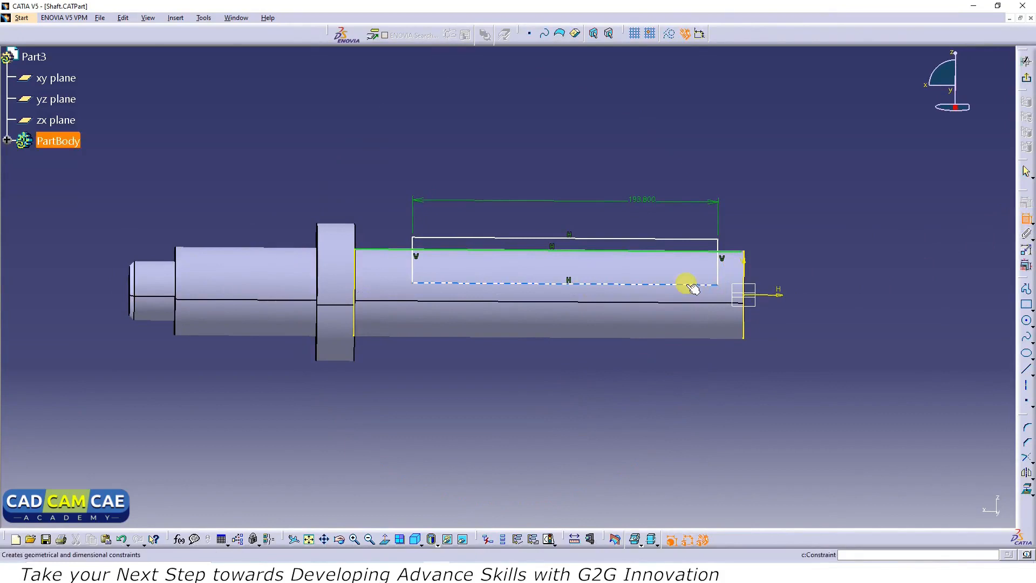
pyautogui.click(733, 254)
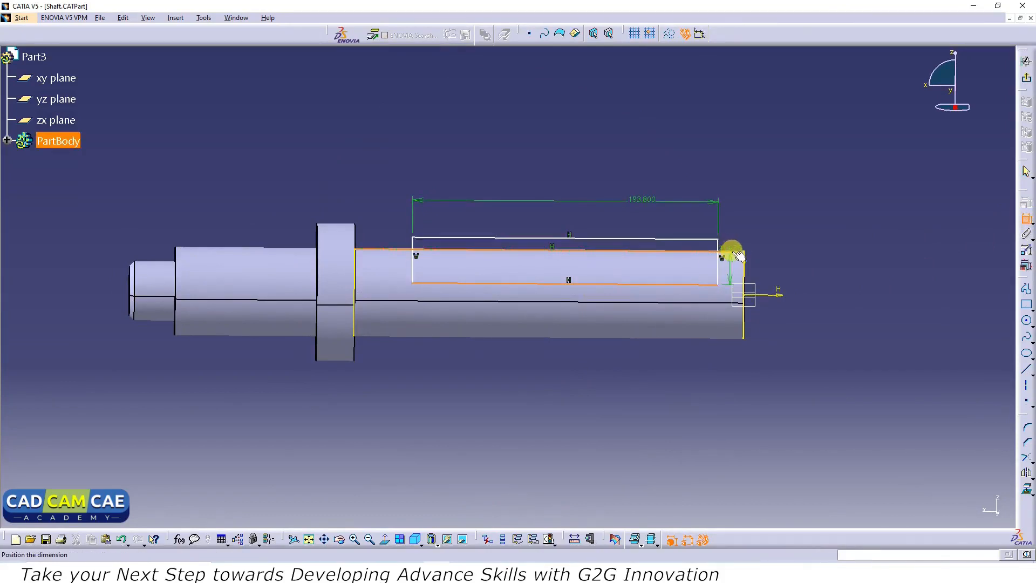
pyautogui.click(834, 262)
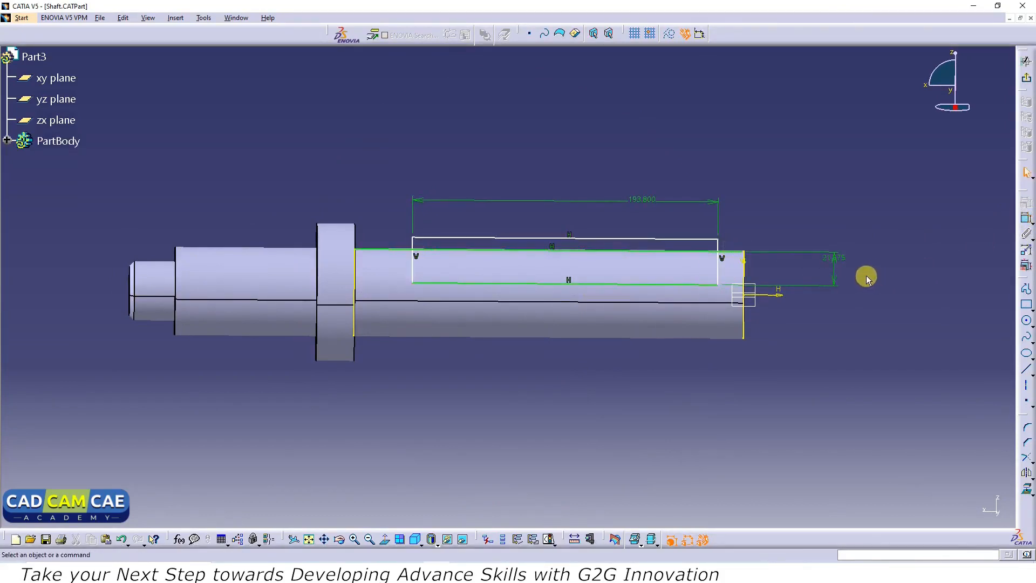
pyautogui.hotkey('alt', 'Tab')
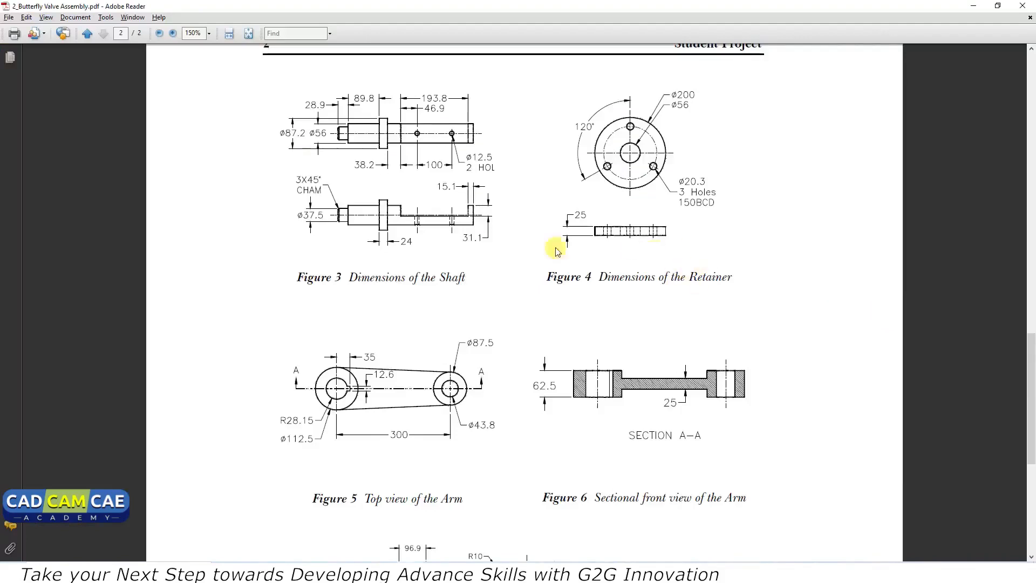
pyautogui.hotkey('alt', 'Tab')
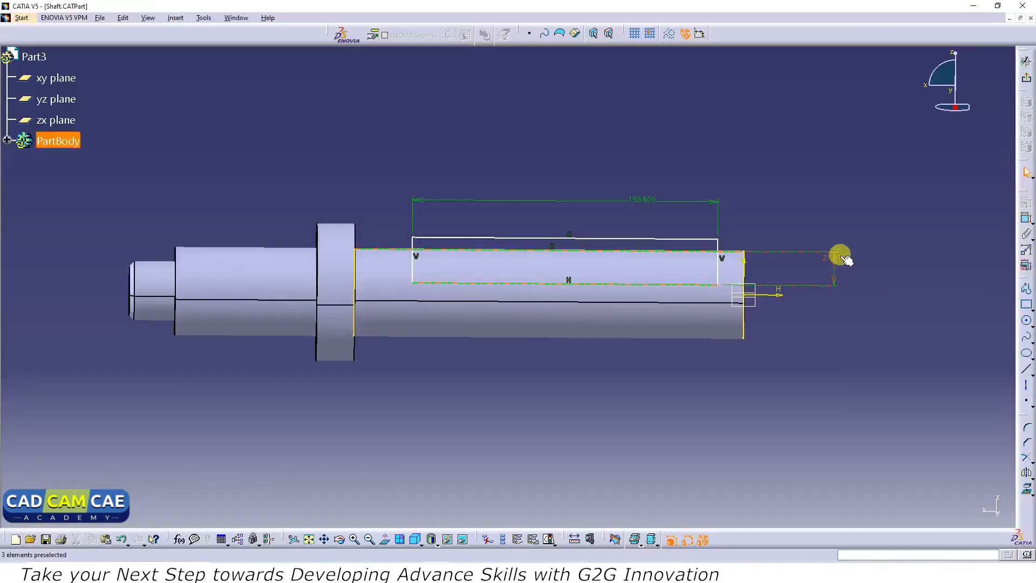
pyautogui.doubleClick(847, 249)
pyautogui.write('31.')
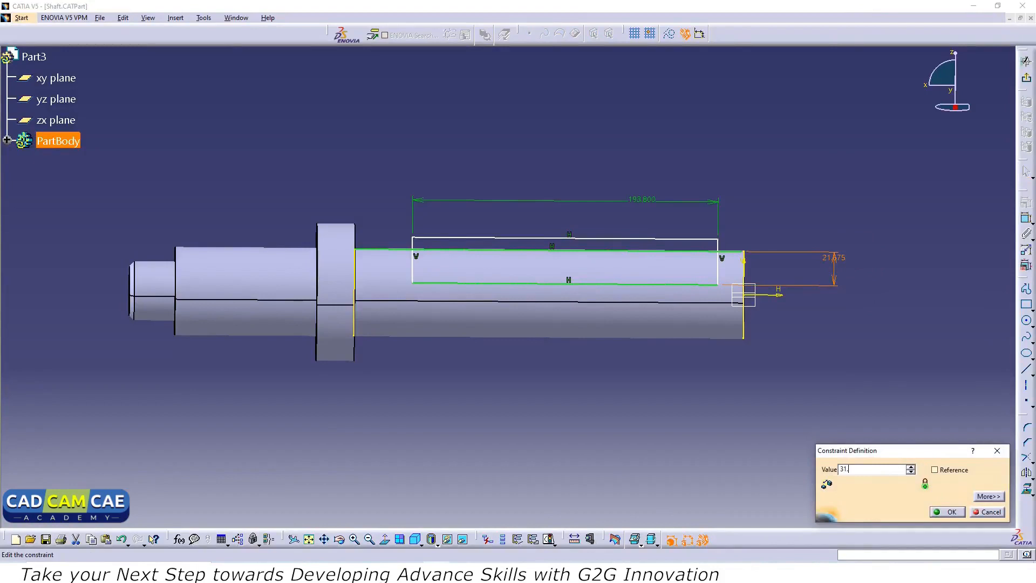
pyautogui.write('1')
pyautogui.press('Return')
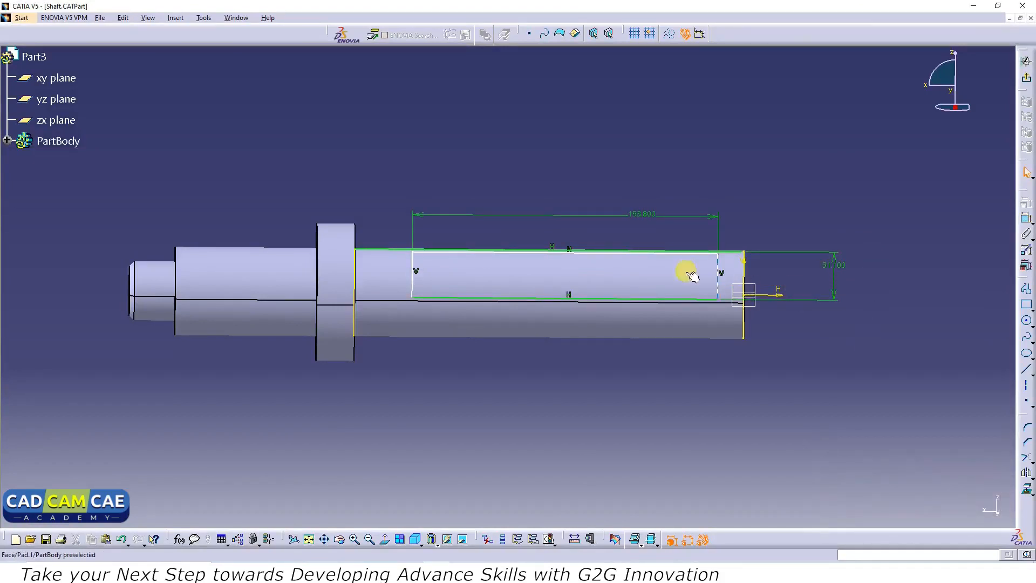
# Try deleting the line along the shaft's upper edge and undo the deletion.
pyautogui.click(587, 250)
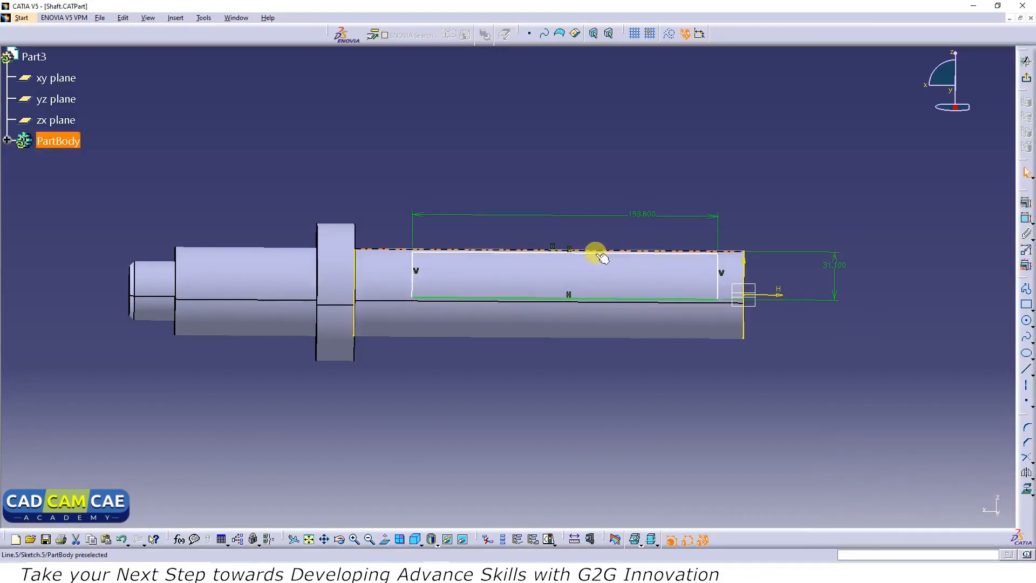
pyautogui.click(594, 249)
pyautogui.click(761, 212)
pyautogui.click(731, 250)
pyautogui.press('Delete')
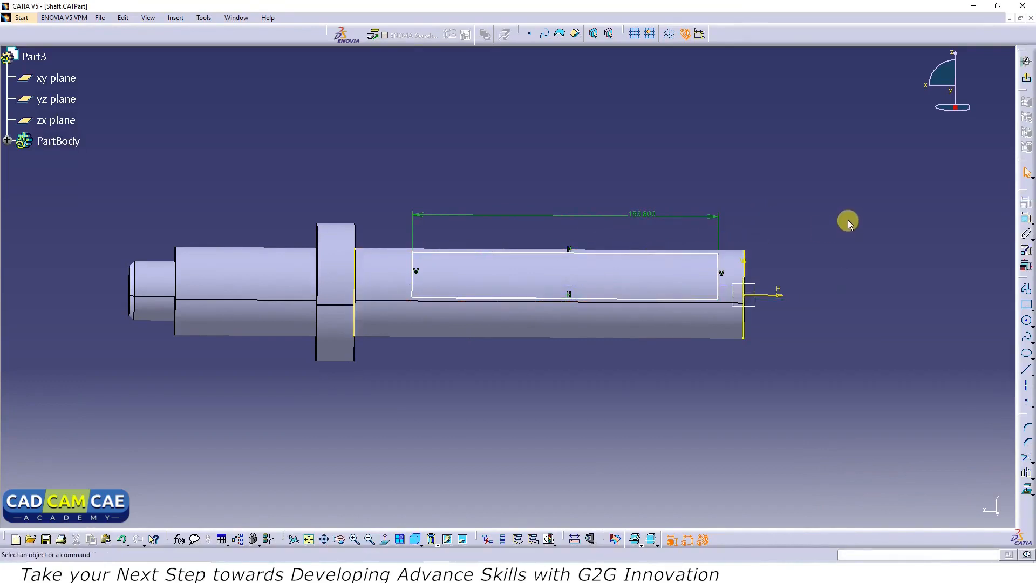
pyautogui.hotkey('ctrl', 'z')
# Stretch the rectangle's upper side above the shaft and convert the line on the shaft's upper edge and the yellow end edges into construction elements.
pyautogui.moveTo(692, 258)
pyautogui.mouseDown()
pyautogui.moveTo(678, 243)
pyautogui.moveTo(686, 216)
pyautogui.moveTo(675, 224)
pyautogui.mouseUp()
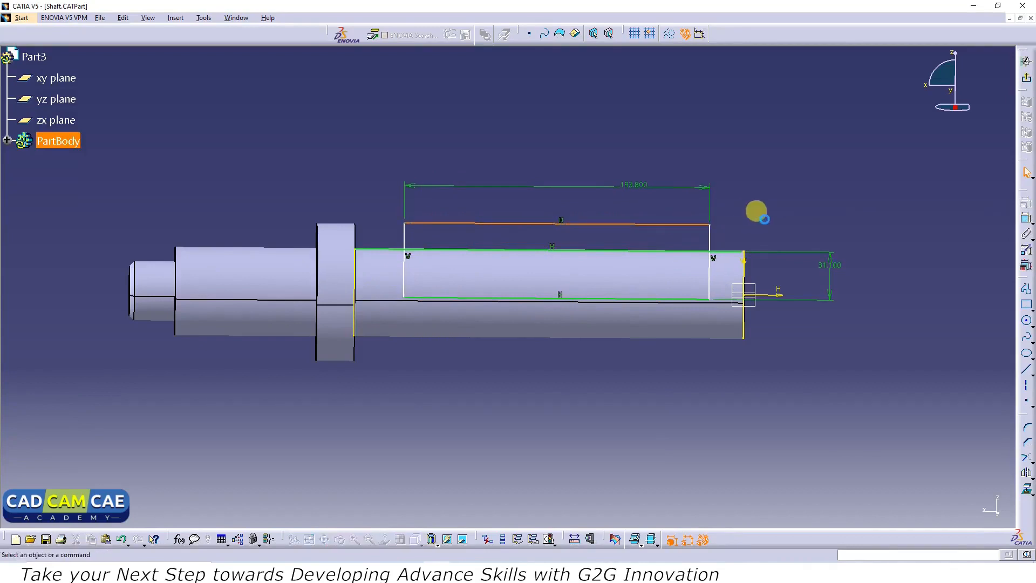
pyautogui.click(724, 250)
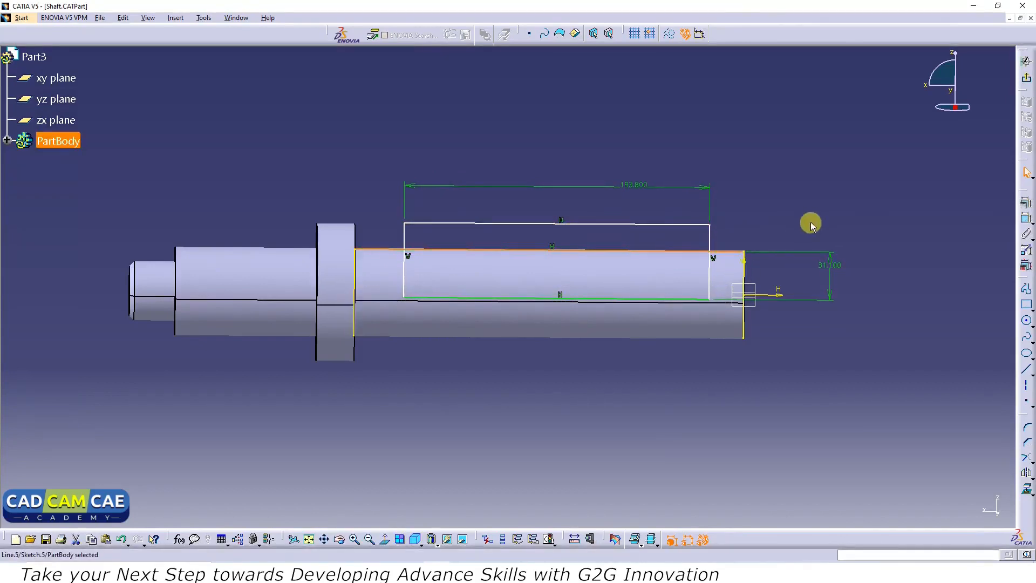
pyautogui.click(671, 36)
pyautogui.click(743, 310)
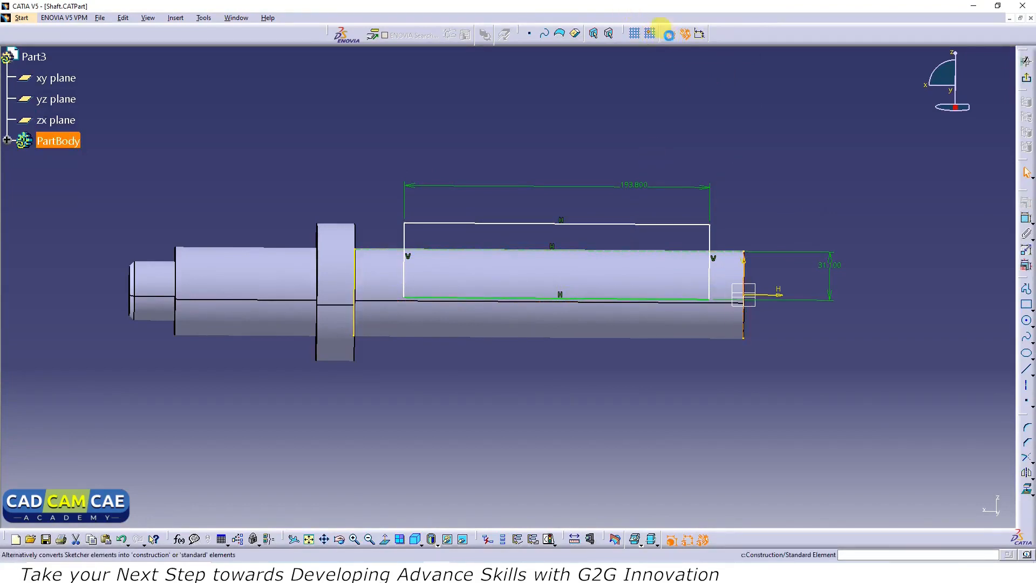
pyautogui.moveTo(422, 375); pyautogui.dragTo(364, 352, button='middle')
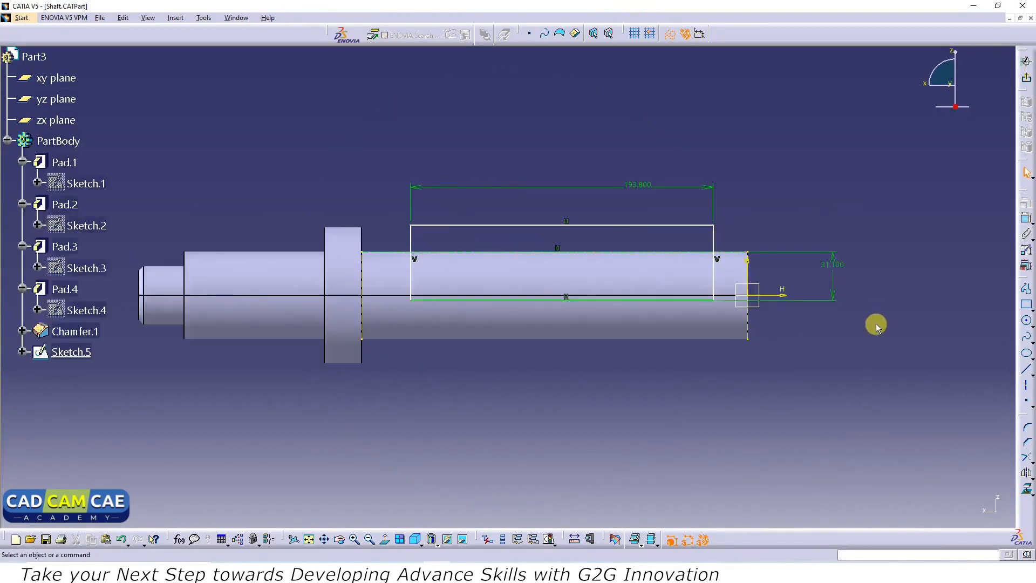
# Dimension the gap between the rectangle and the shaft's free end, and set it to 15.1 mm as in the drawing.
pyautogui.click(1025, 218)
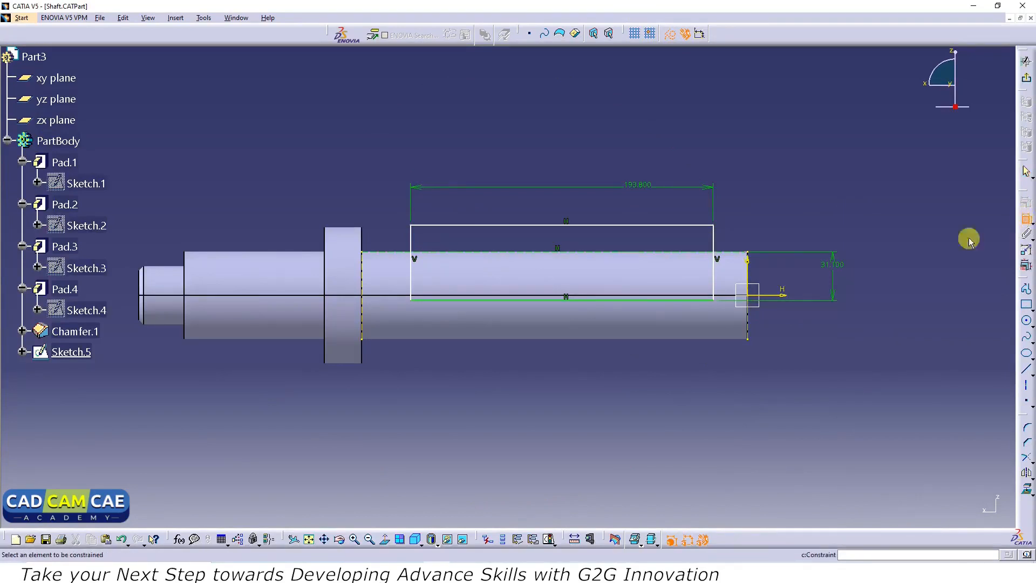
pyautogui.click(714, 279)
pyautogui.click(748, 274)
pyautogui.click(758, 210)
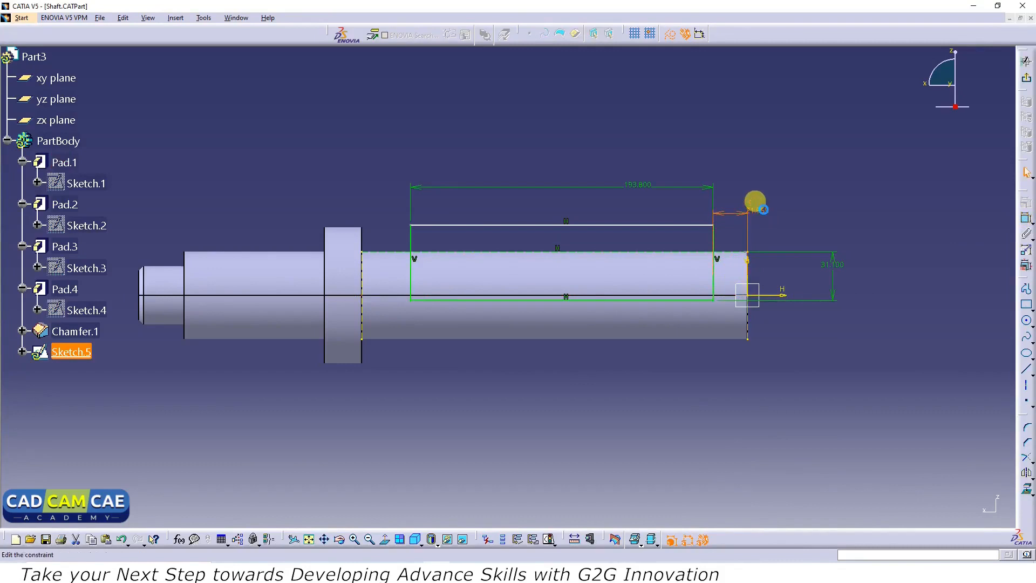
pyautogui.doubleClick(756, 210)
pyautogui.hotkey('alt', 'Tab')
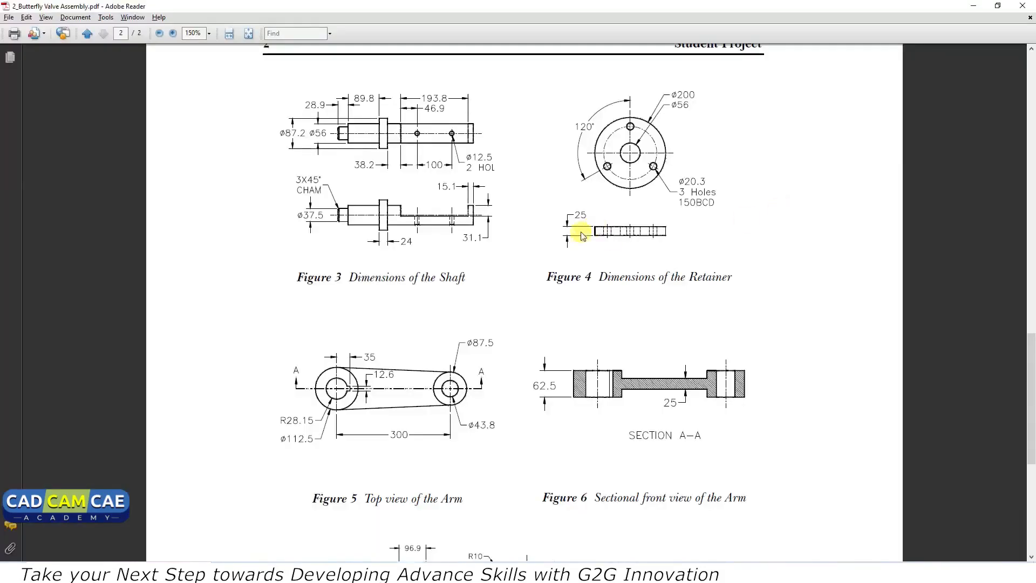
pyautogui.hotkey('alt', 'Tab')
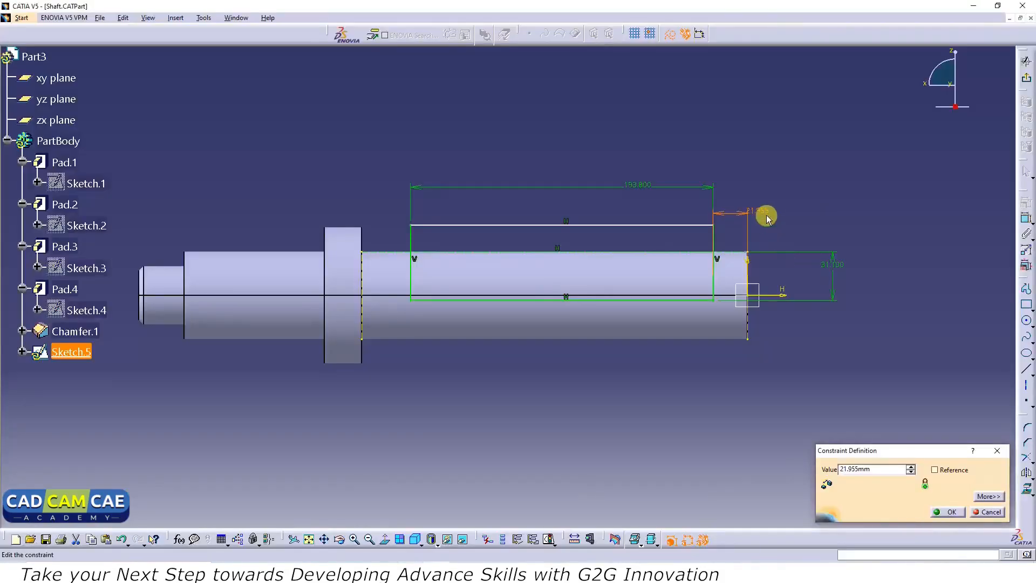
pyautogui.doubleClick(880, 467)
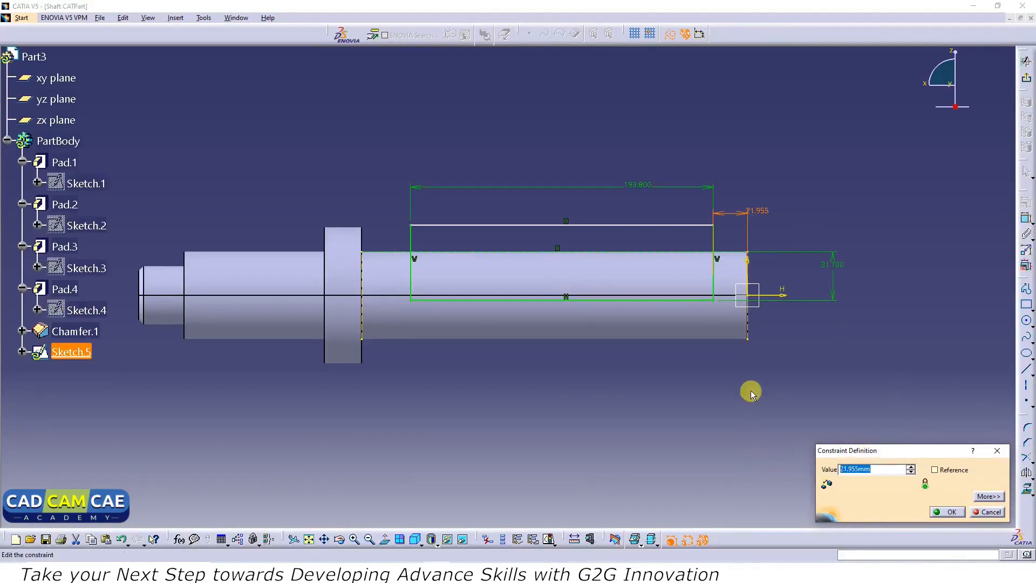
pyautogui.press('Return')
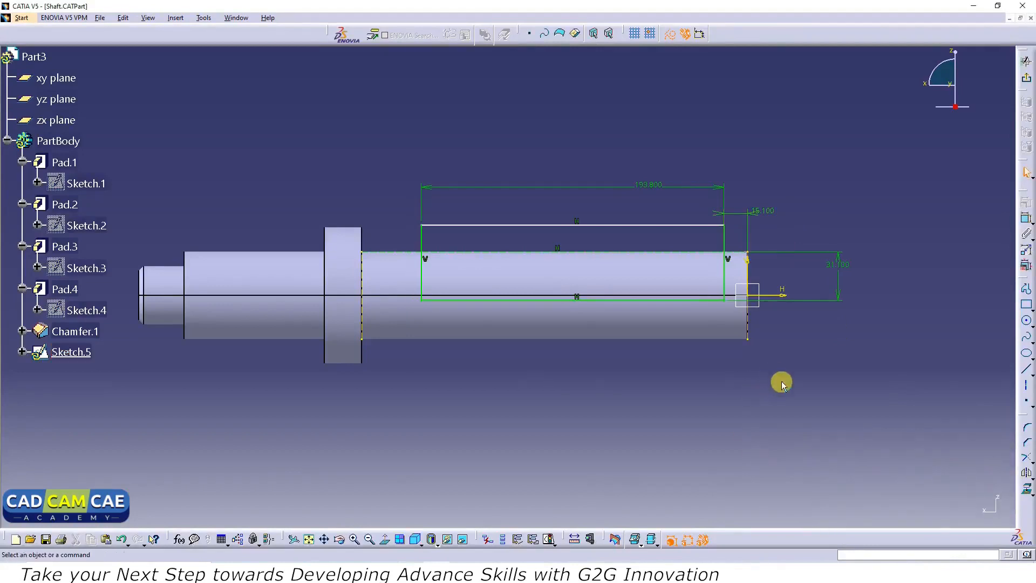
# Exit the sketch and cut the rectangle out of the shaft with a pocket limited Up to next.
pyautogui.click(1025, 62)
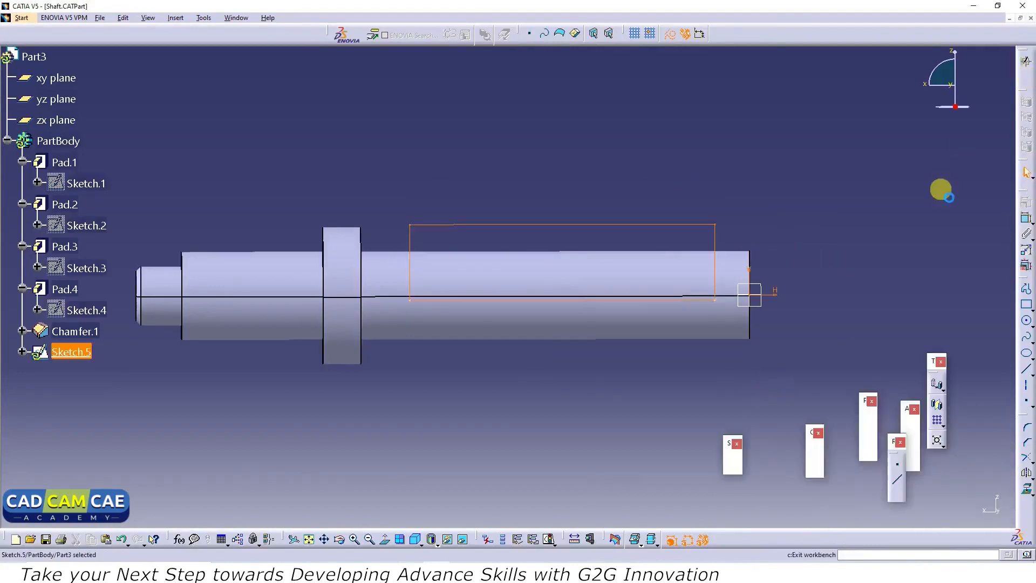
pyautogui.click(1027, 225)
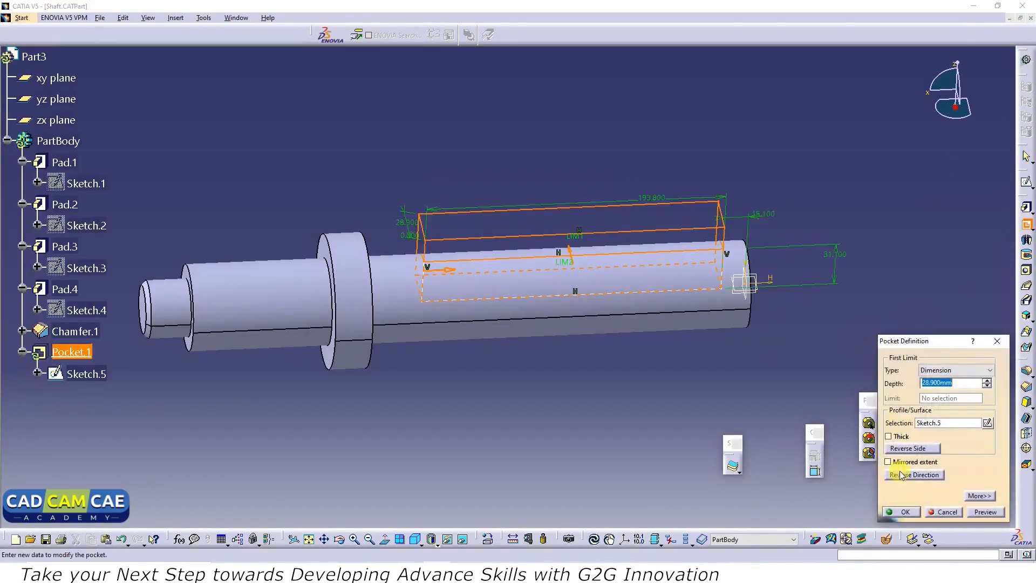
pyautogui.click(896, 463)
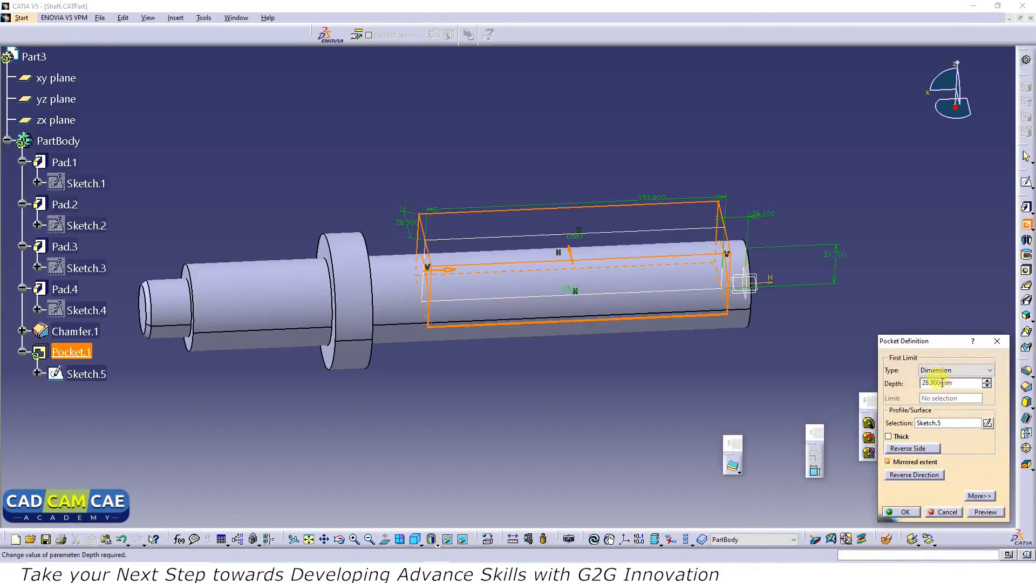
pyautogui.click(952, 370)
pyautogui.click(941, 389)
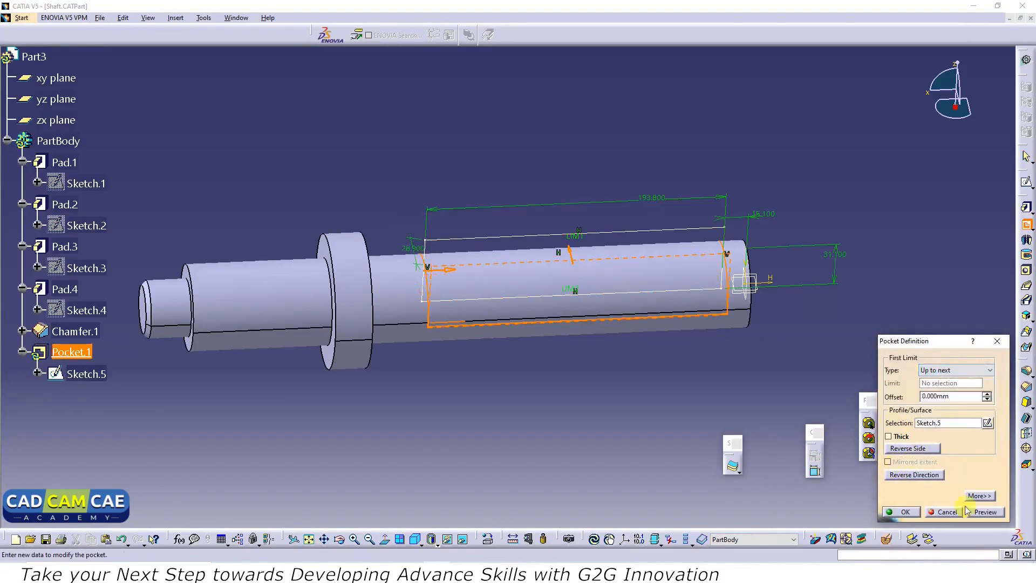
pyautogui.click(984, 512)
pyautogui.click(906, 510)
pyautogui.moveTo(622, 411); pyautogui.dragTo(562, 388, button='middle')
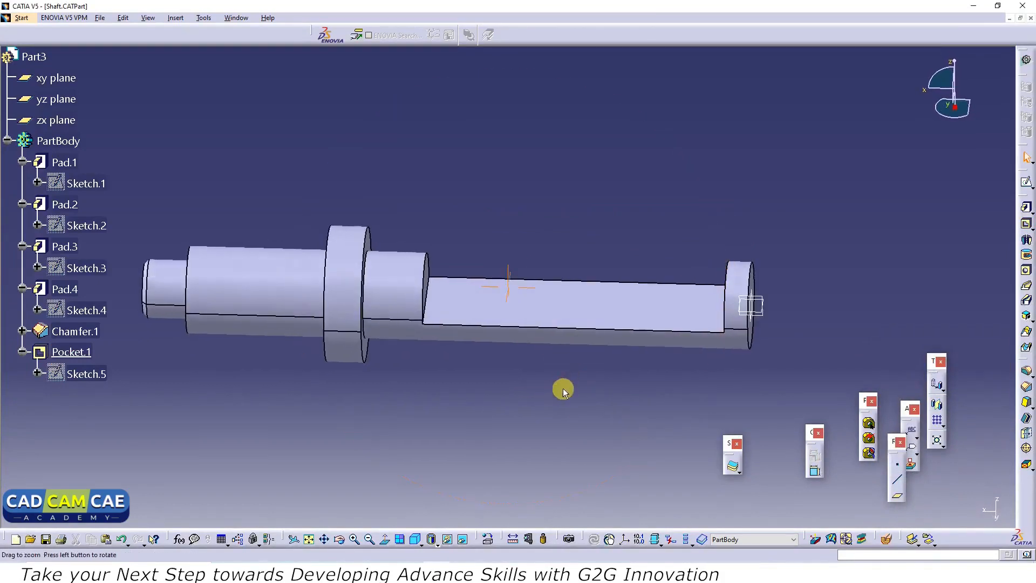
# Consult the shaft drawing and sketch two circles along the centreline of the cutout's flat face, the one nearer the free end about 32 mm in diameter.
pyautogui.hotkey('alt', 'Tab')
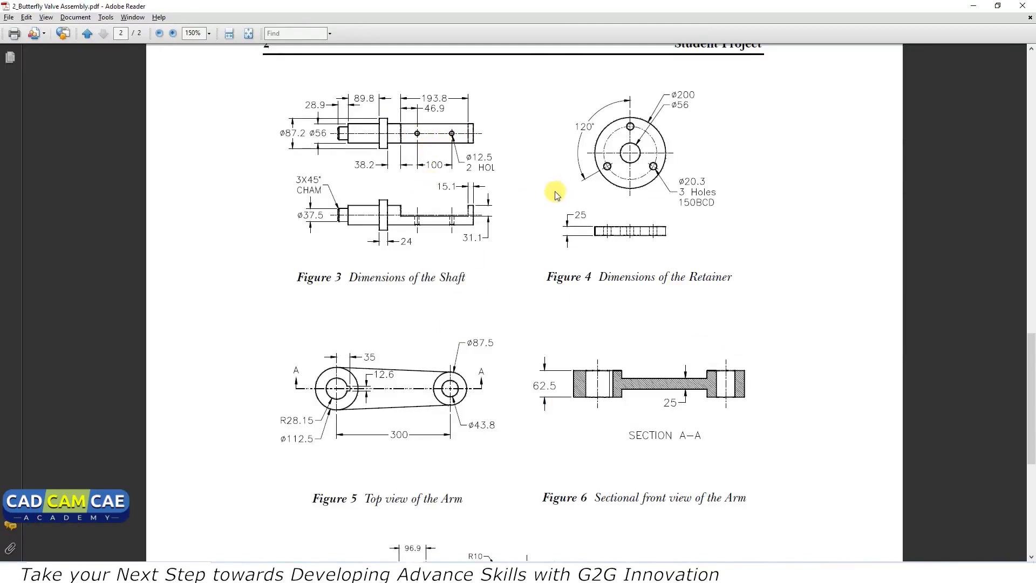
pyautogui.hotkey('alt', 'Tab')
pyautogui.click(578, 306)
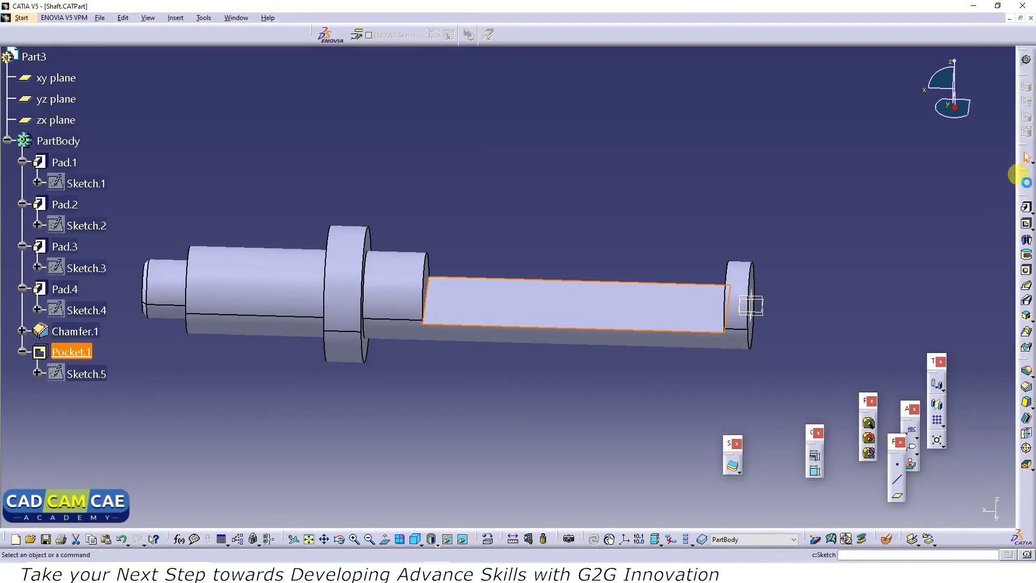
pyautogui.click(1026, 182)
pyautogui.click(1027, 320)
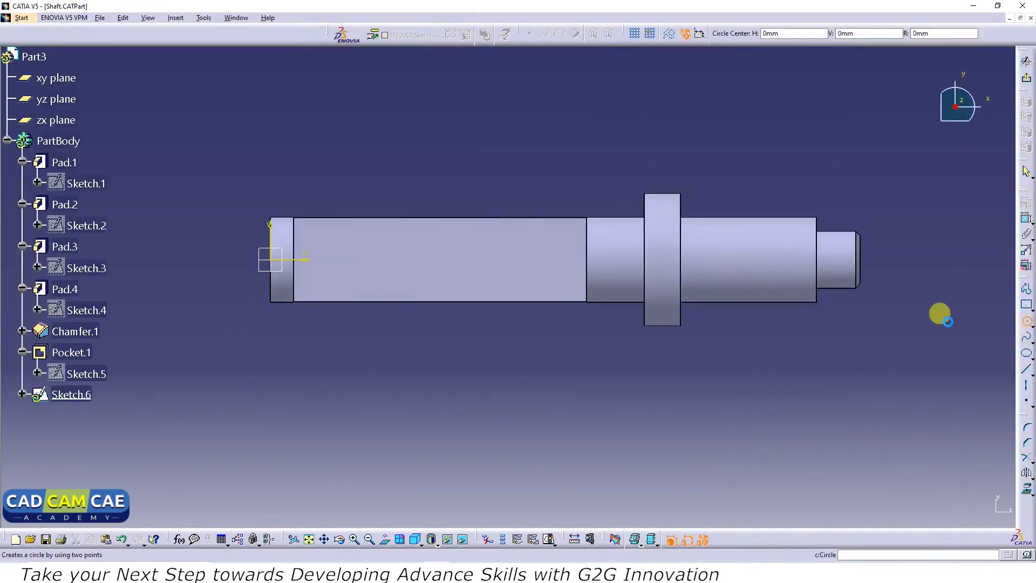
pyautogui.click(512, 256)
pyautogui.click(506, 243)
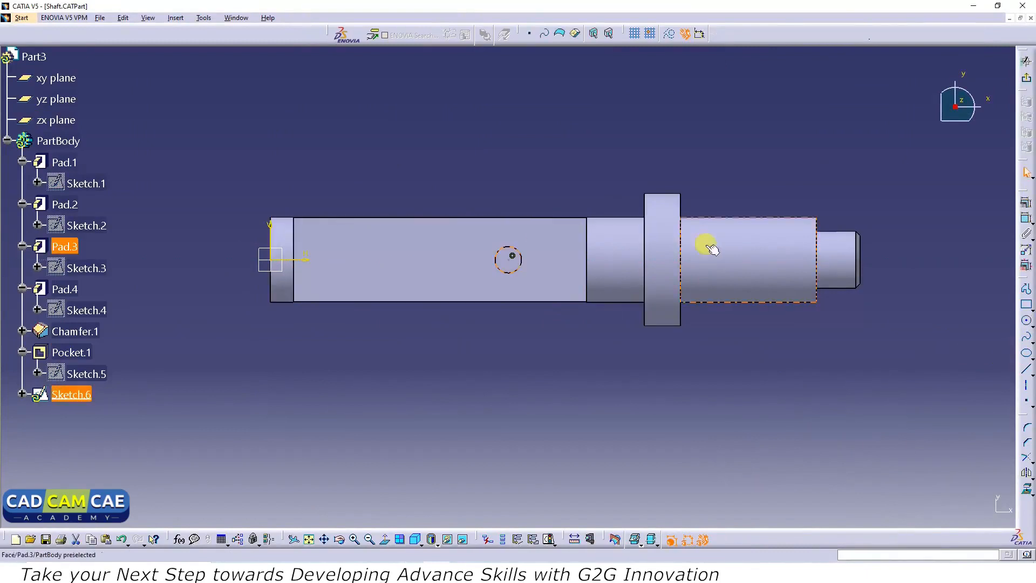
pyautogui.click(1027, 320)
pyautogui.click(404, 255)
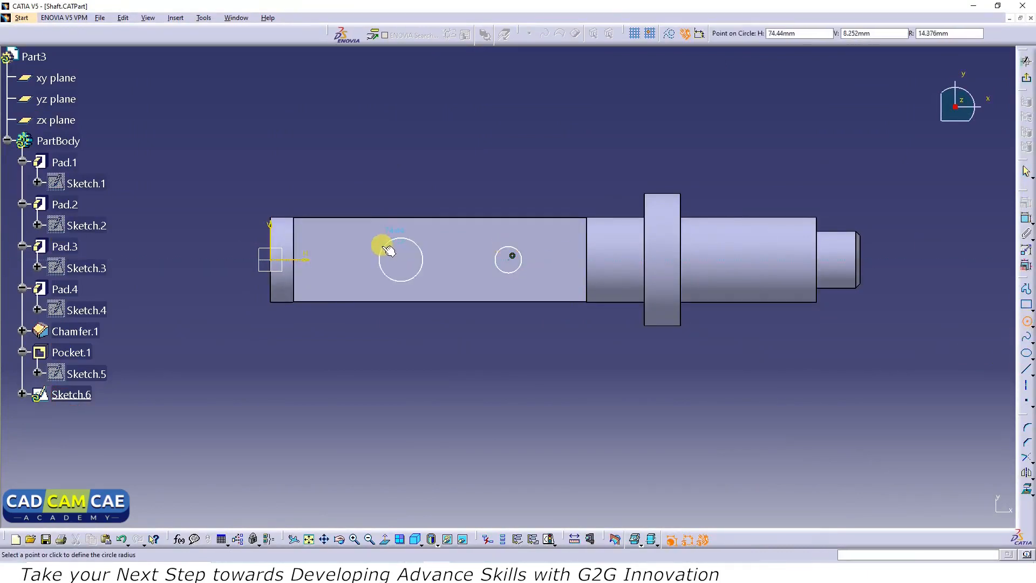
pyautogui.click(386, 240)
# Dimension the diameter of the circle nearer the shaft's free end and set it to 12.5 mm as in the drawing.
pyautogui.click(1027, 219)
pyautogui.click(416, 240)
pyautogui.hotkey('alt', 'Tab')
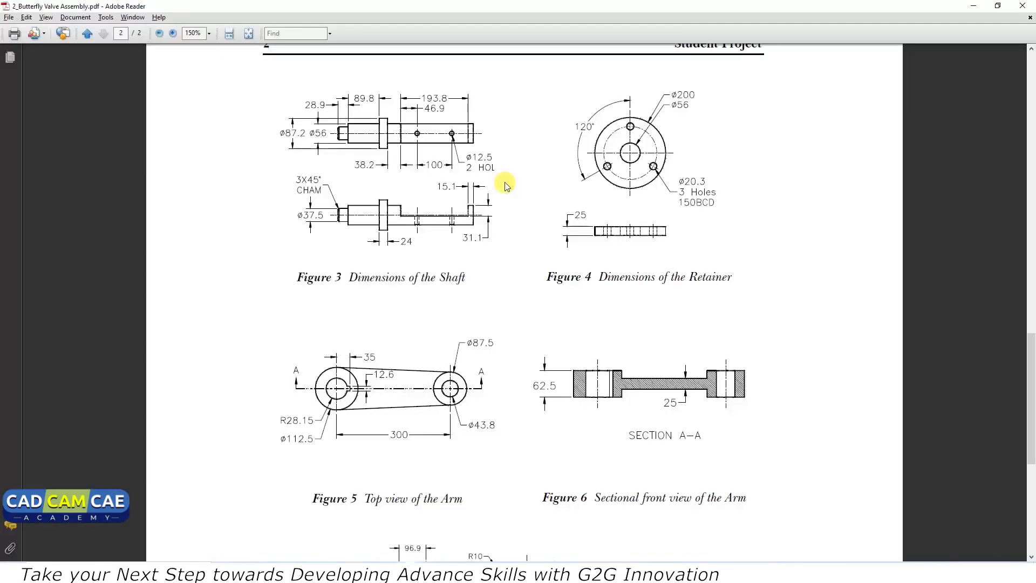
pyautogui.hotkey('alt', 'Tab')
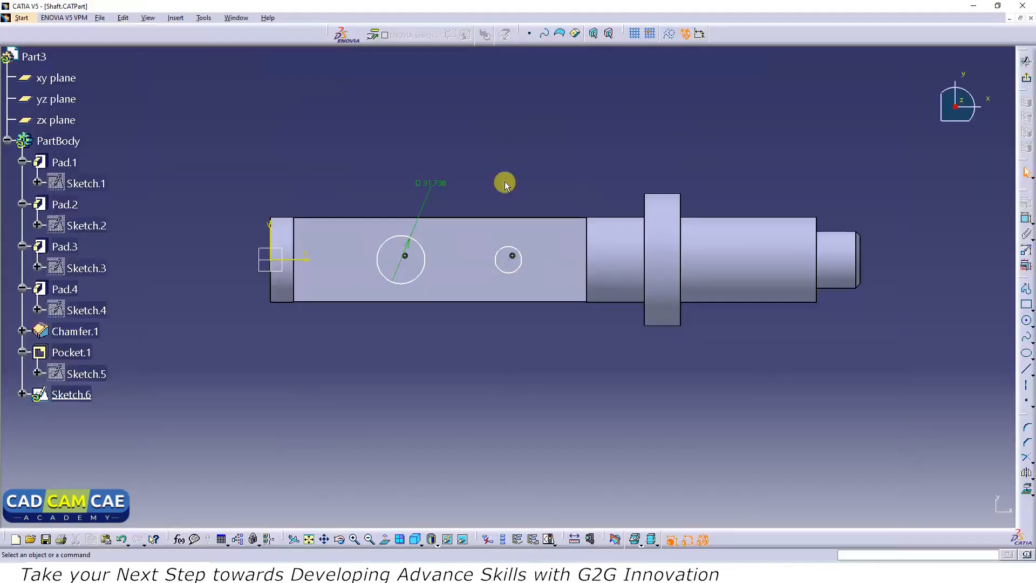
pyautogui.click(448, 187)
pyautogui.doubleClick(431, 183)
pyautogui.write('12.5')
pyautogui.press('Return')
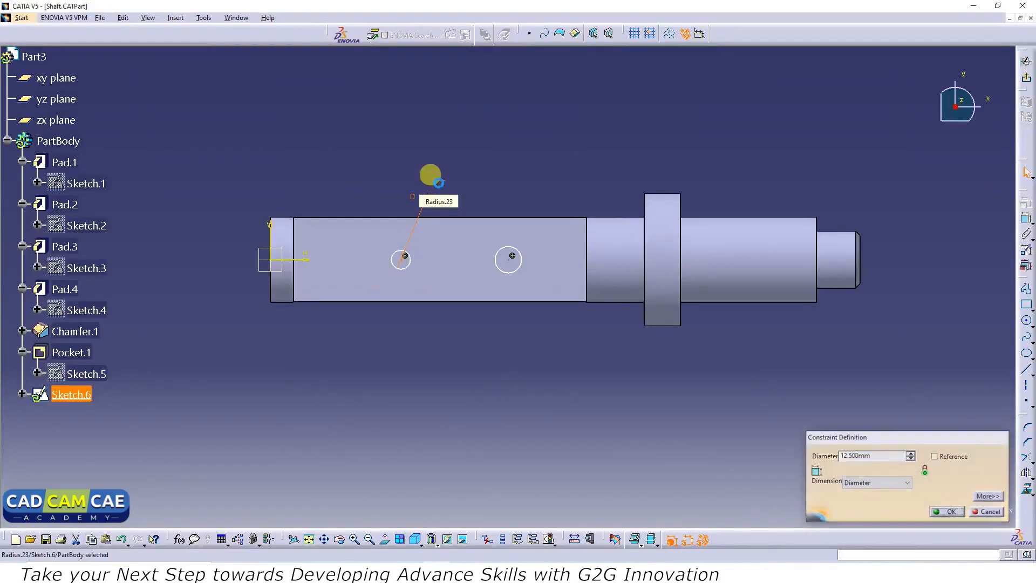
# Dimension the diameter of the circle nearer the collar and set it to 12.5 mm.
pyautogui.click(522, 253)
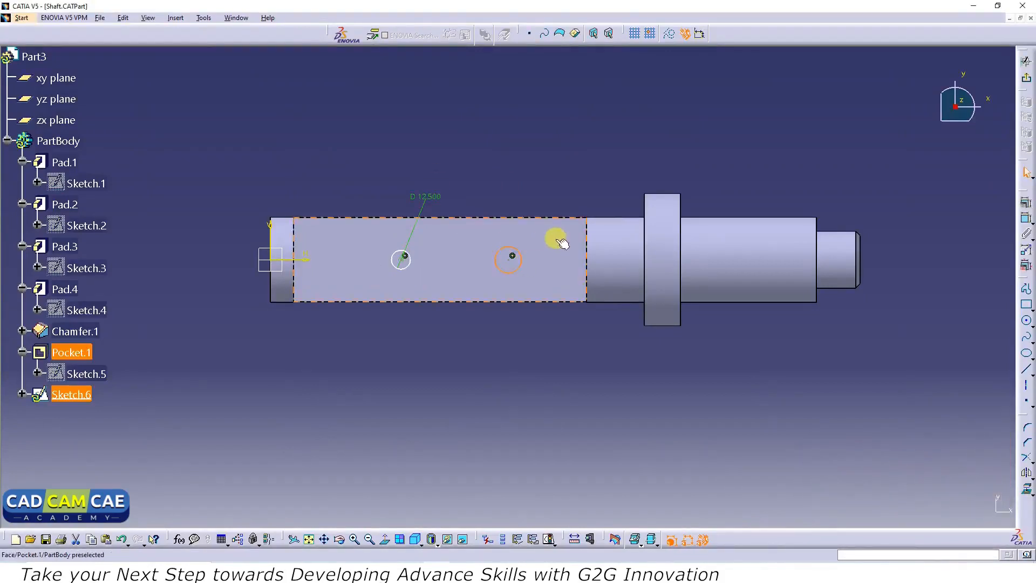
pyautogui.click(1027, 219)
pyautogui.click(537, 196)
pyautogui.doubleClick(541, 198)
pyautogui.write('12.5')
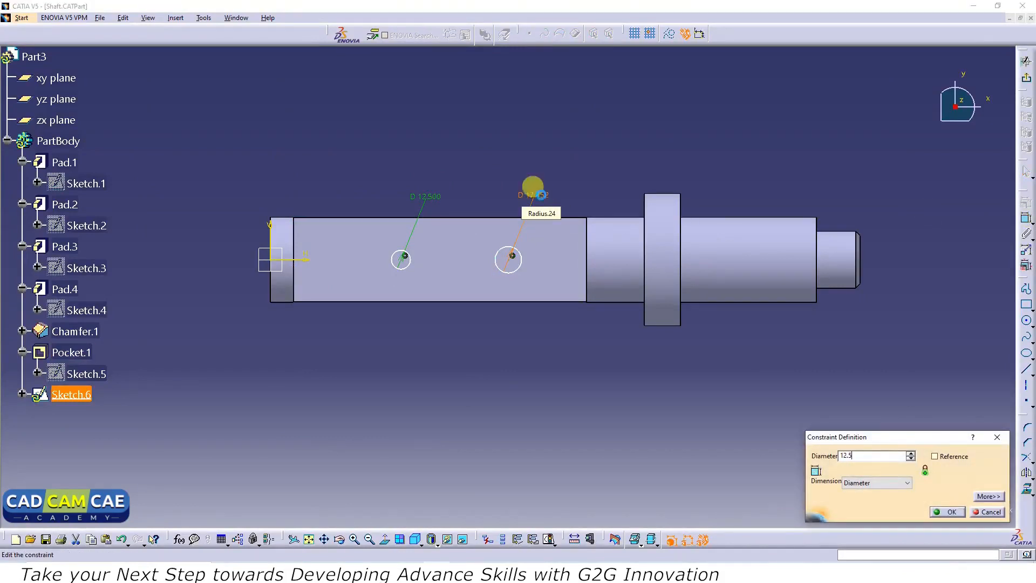
pyautogui.press('Return')
# Dimension the distance from the circle nearer the collar to the cutout's collar-side edge, and set it to 46.9 mm as in the drawing.
pyautogui.hotkey('alt', 'Tab')
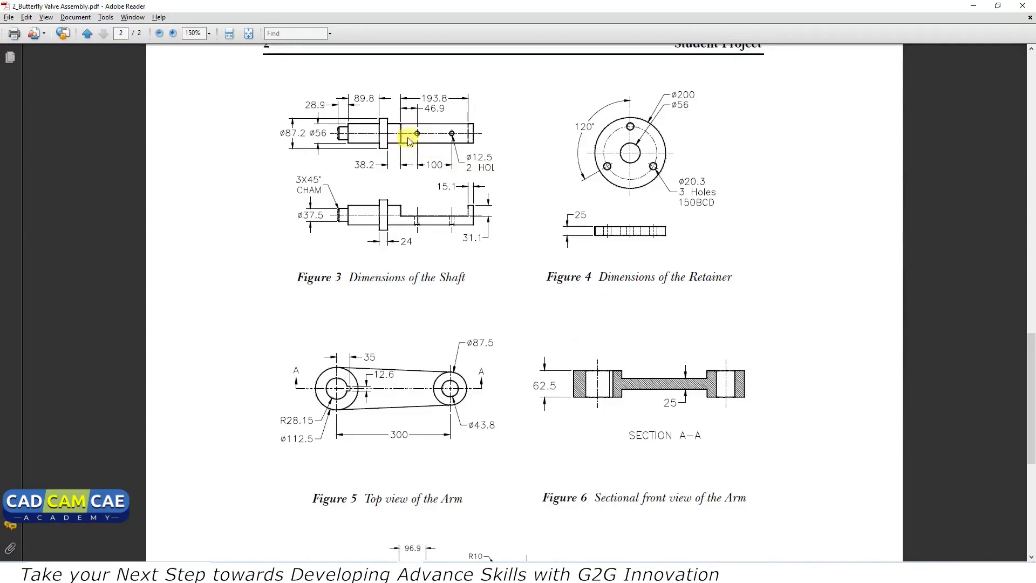
pyautogui.hotkey('alt', 'Tab')
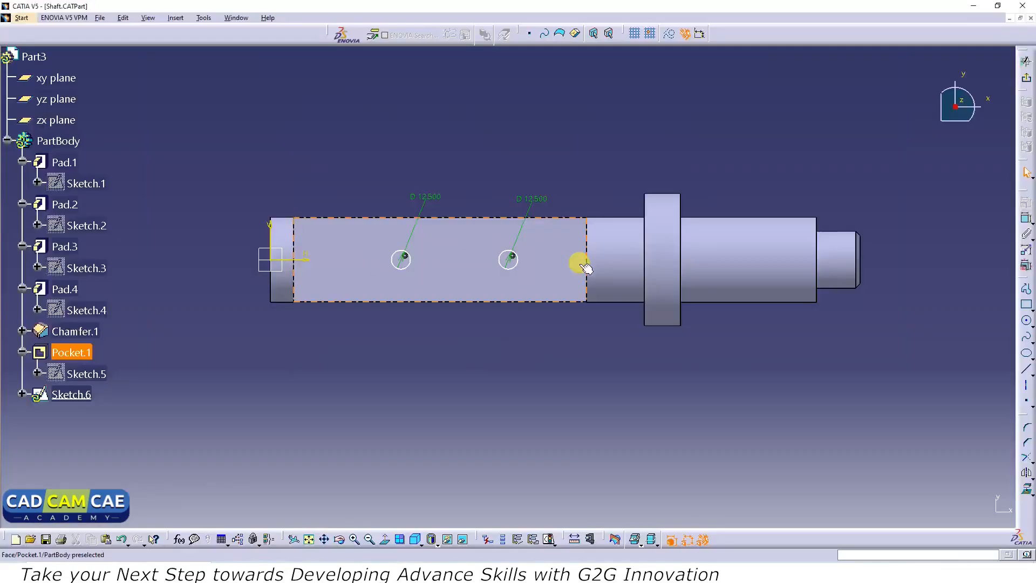
pyautogui.hotkey('alt', 'Tab')
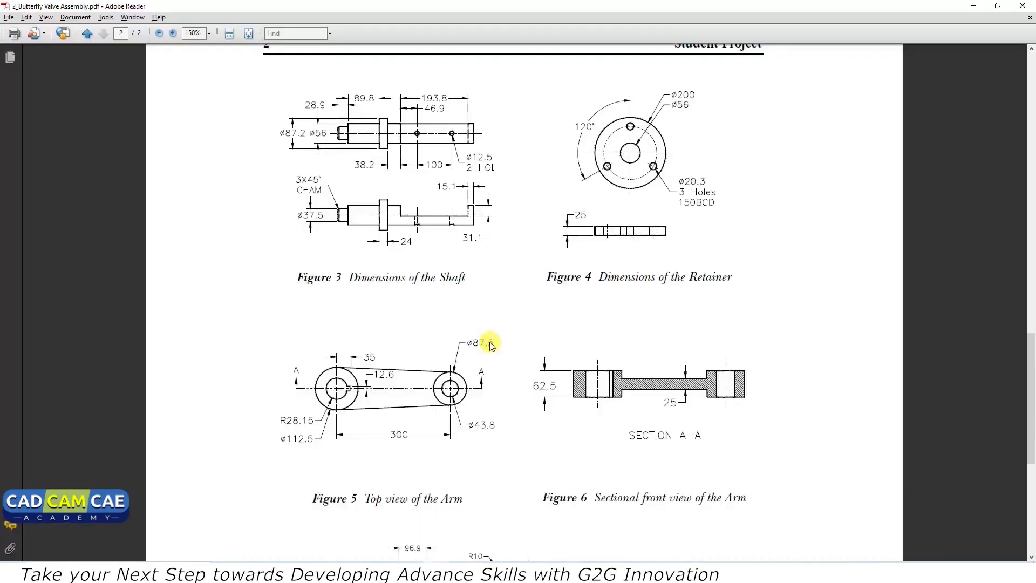
pyautogui.hotkey('alt', 'Tab')
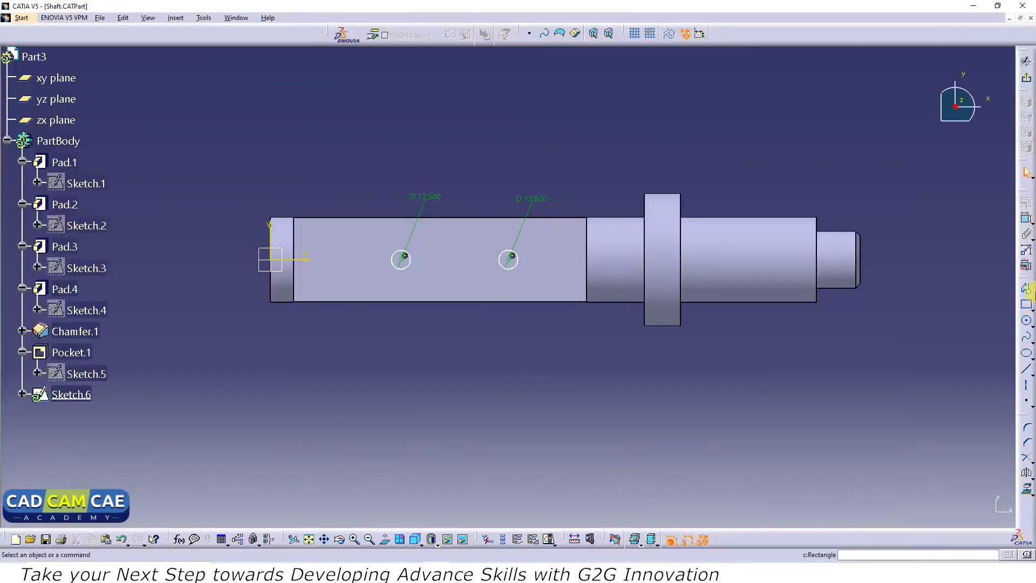
pyautogui.click(1025, 220)
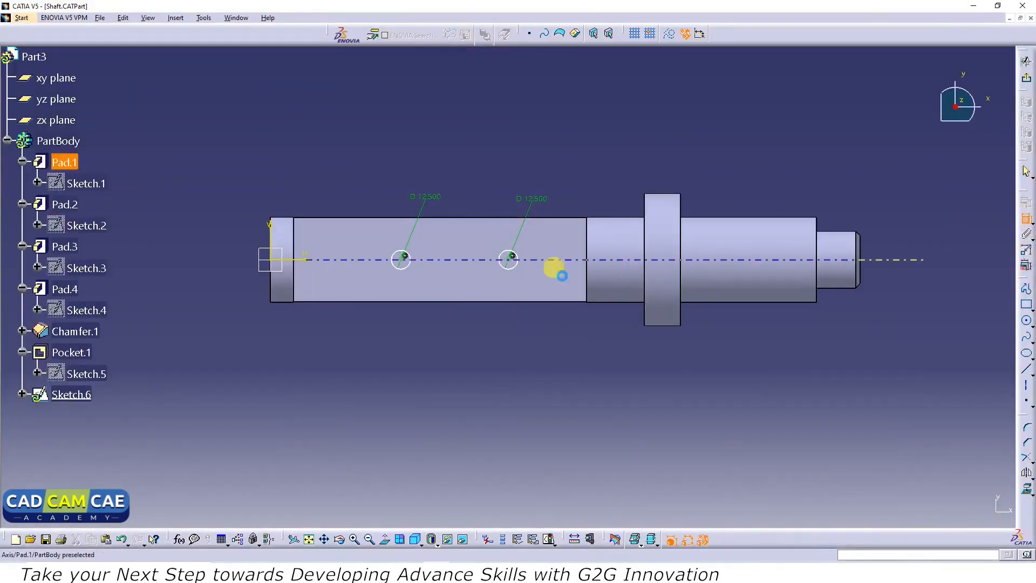
pyautogui.click(510, 264)
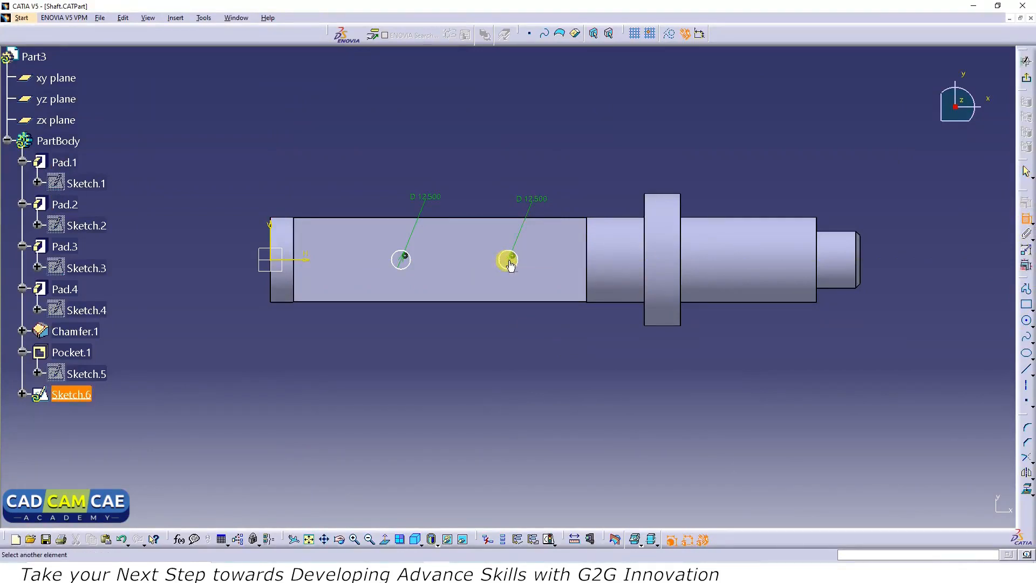
pyautogui.click(587, 265)
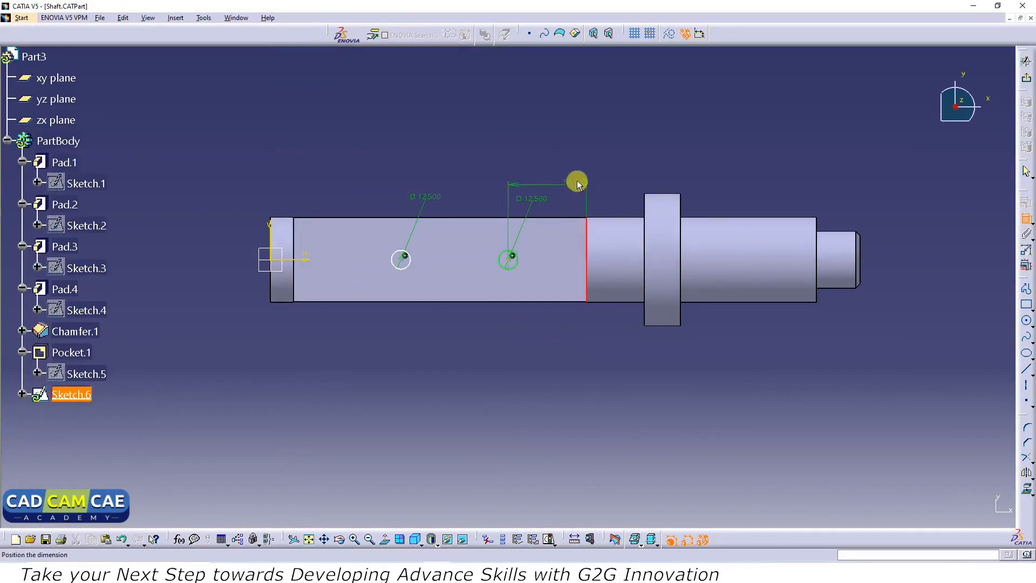
pyautogui.click(566, 323)
pyautogui.doubleClick(563, 321)
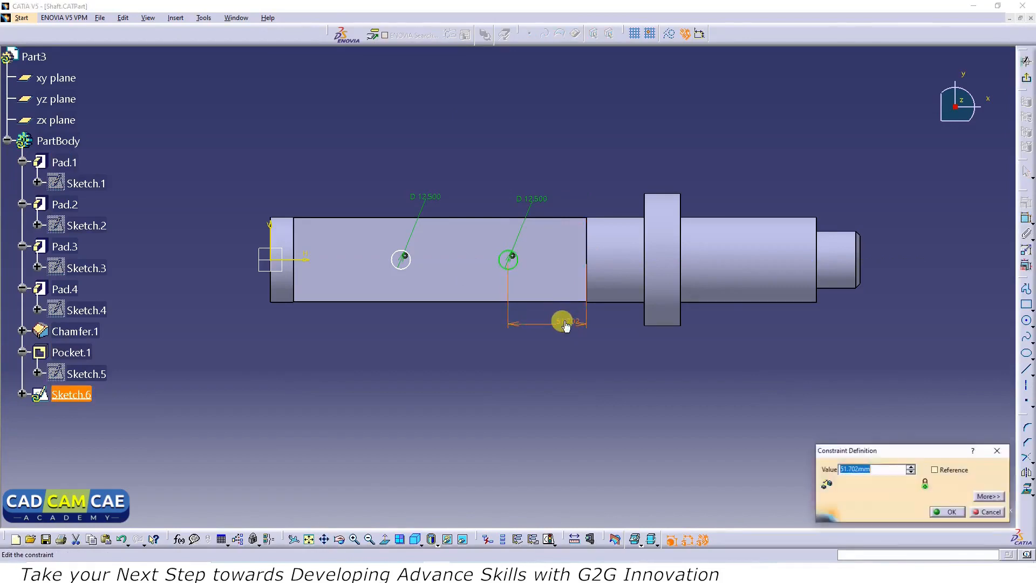
pyautogui.write('46.9')
pyautogui.press('Return')
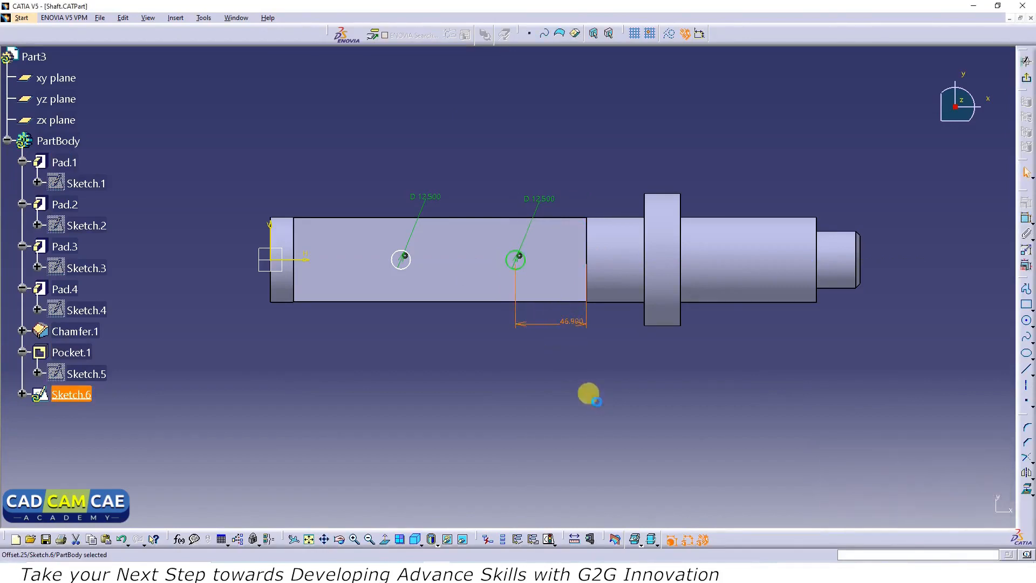
# Dimension the centre distance between the two small circles on the cutout face and set it to 100 mm as in the drawing.
pyautogui.click(1026, 221)
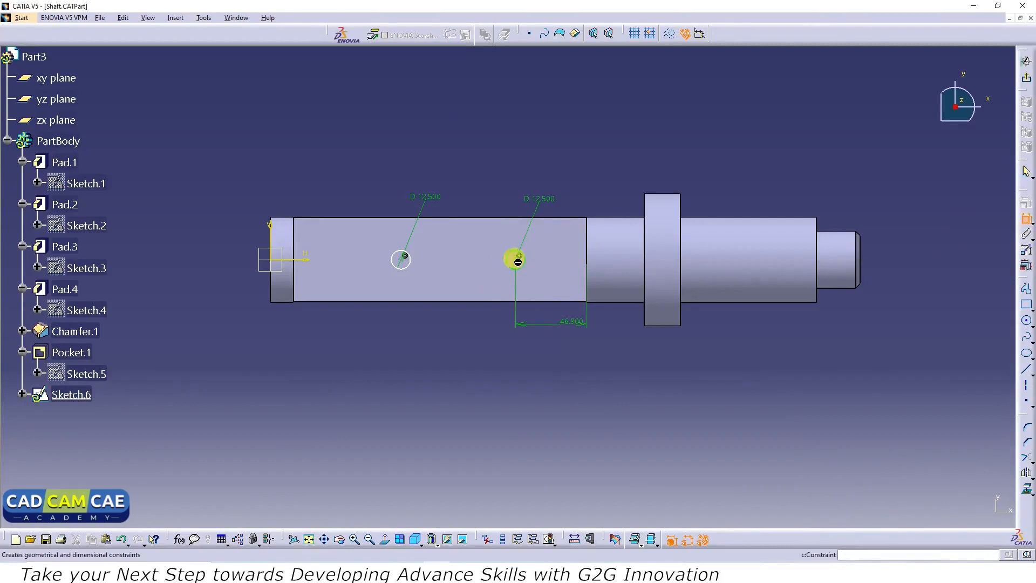
pyautogui.click(513, 261)
pyautogui.click(399, 258)
pyautogui.click(434, 337)
pyautogui.doubleClick(439, 335)
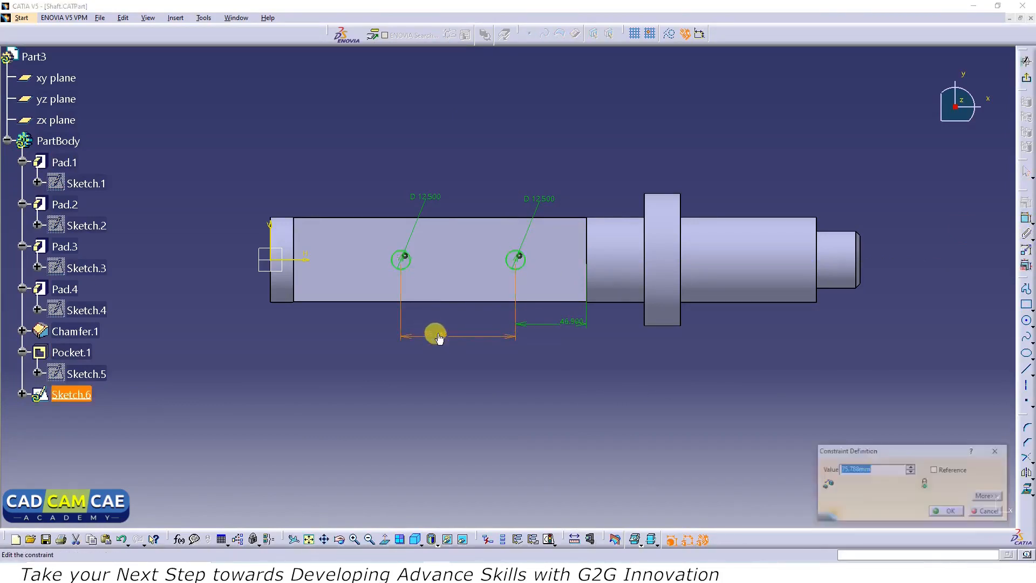
pyautogui.write('100')
pyautogui.press('Return')
pyautogui.hotkey('alt', 'Tab')
pyautogui.hotkey('alt', 'Tab')
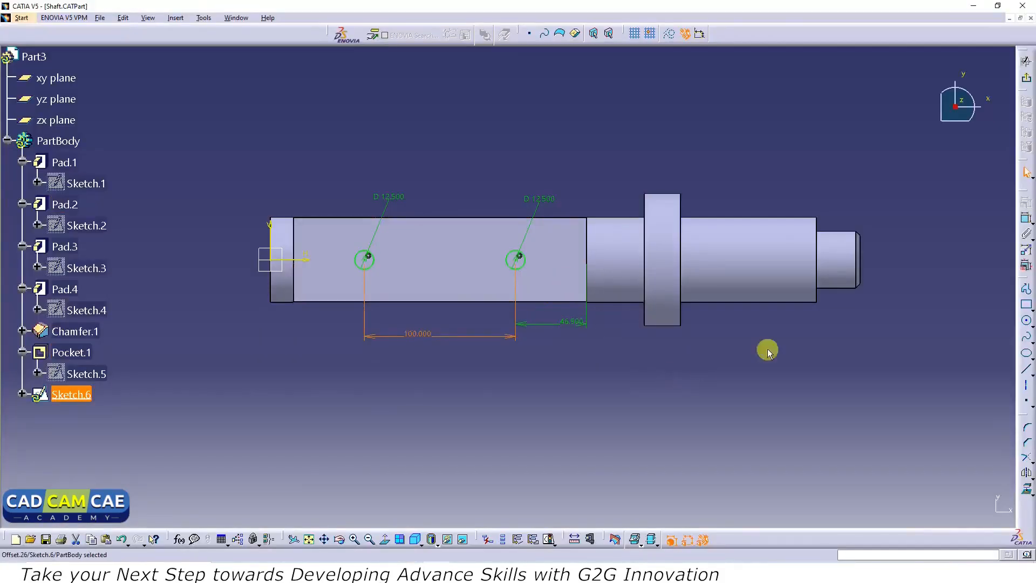
# Exit the sketch and cut both circles through the shaft's flat section as an Up to next pocket.
pyautogui.click(1026, 81)
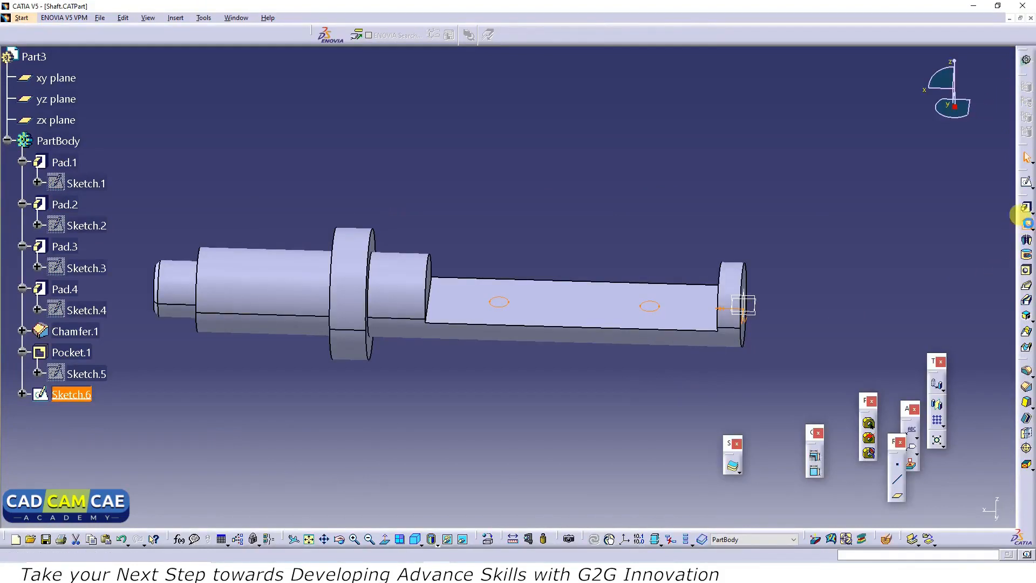
pyautogui.click(1026, 225)
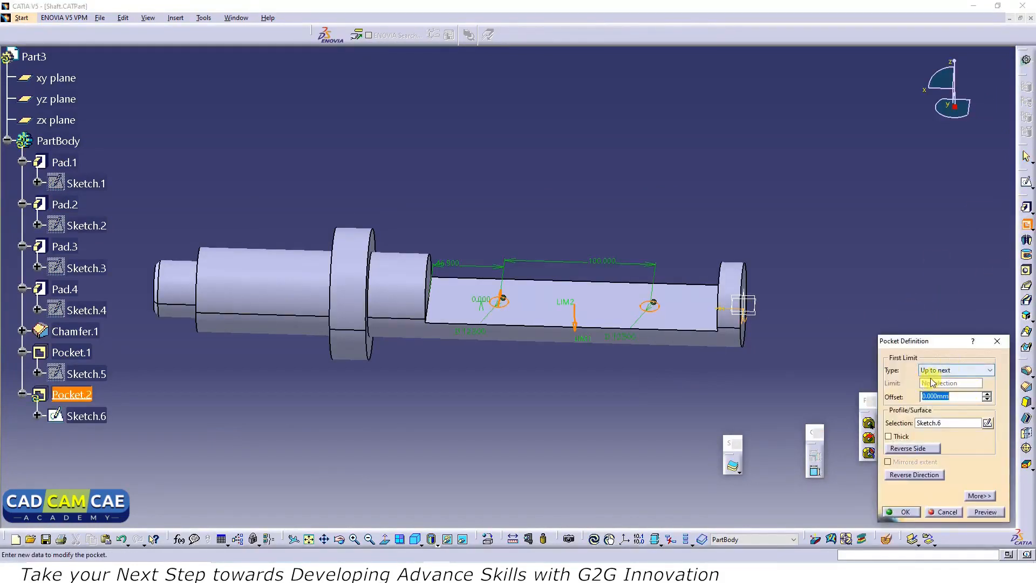
pyautogui.click(983, 513)
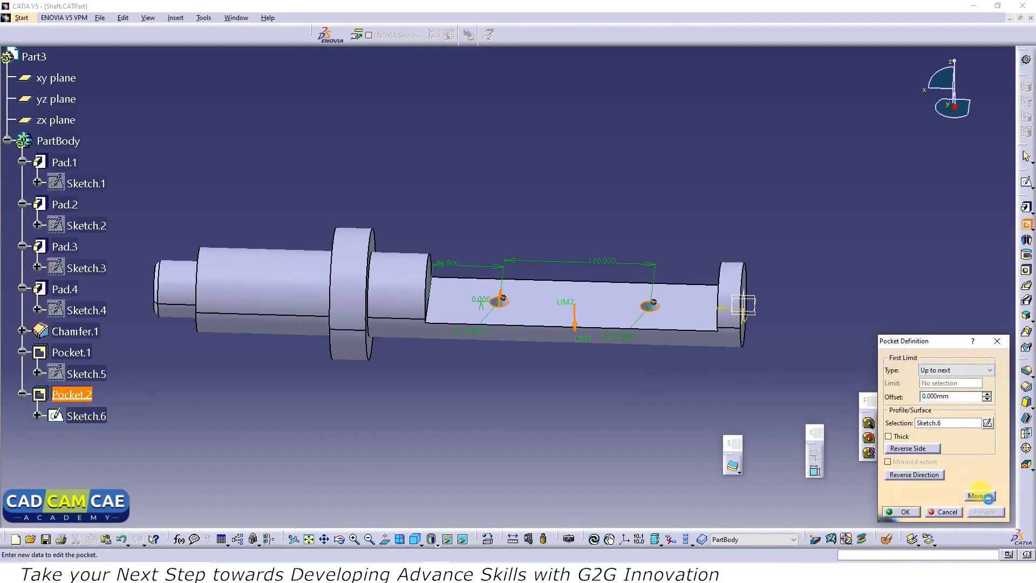
pyautogui.click(901, 511)
pyautogui.moveTo(608, 402); pyautogui.dragTo(681, 393, button='middle')
pyautogui.moveTo(405, 405); pyautogui.dragTo(427, 485, button='middle')
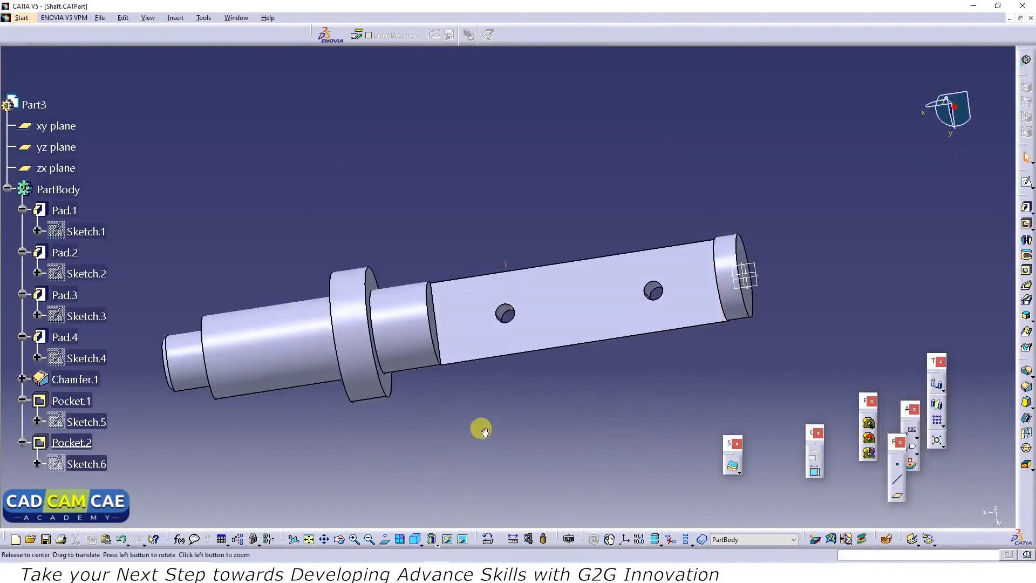
pyautogui.moveTo(481, 428); pyautogui.dragTo(433, 422, button='middle')
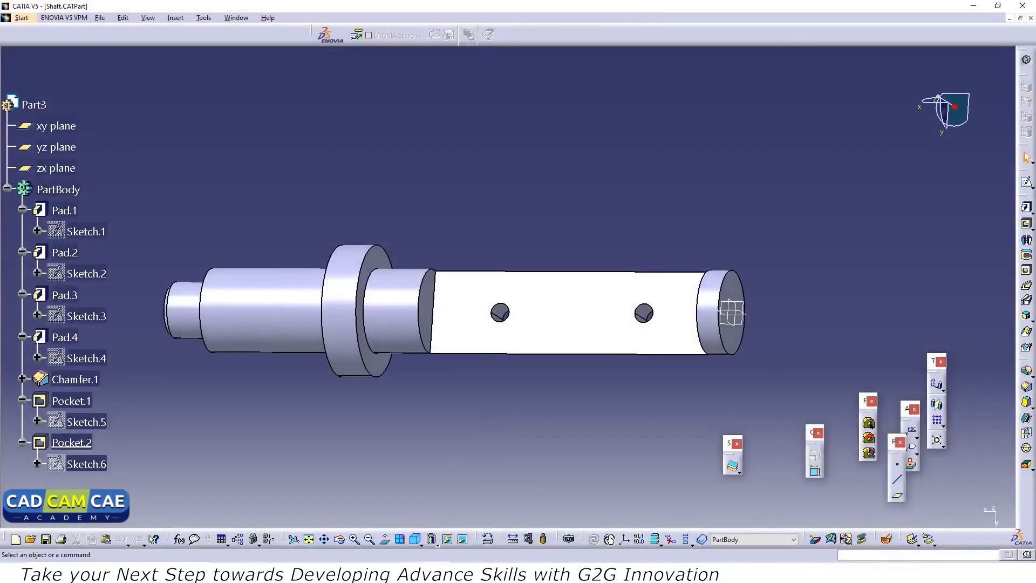
# Consult the arm figures in the PDF drawing and create a new part named Part4.
pyautogui.click(421, 571)
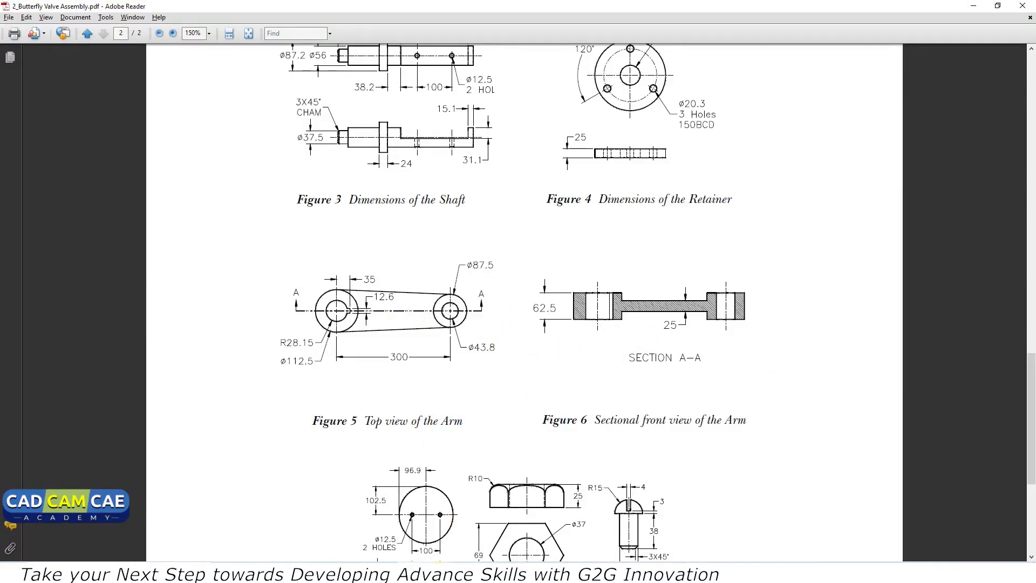
pyautogui.hotkey('alt', 'Tab')
pyautogui.click(100, 18)
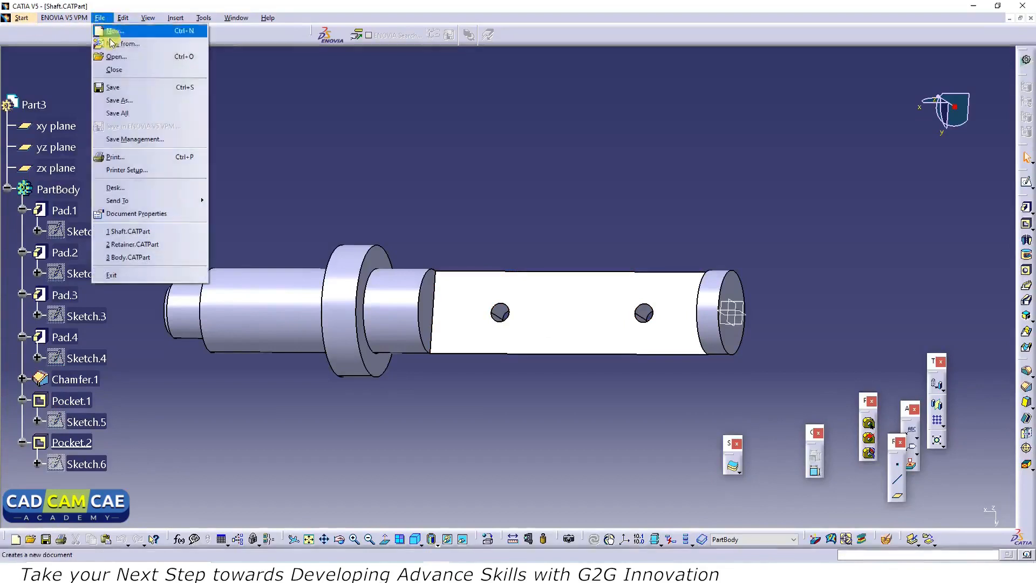
pyautogui.click(113, 31)
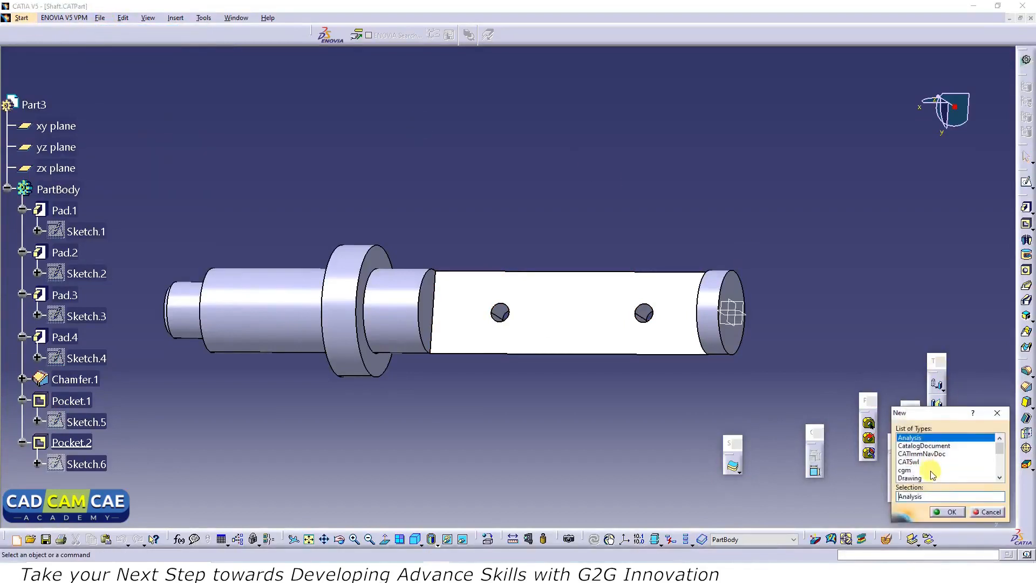
pyautogui.moveTo(1001, 448); pyautogui.dragTo(1000, 462)
pyautogui.click(908, 462)
pyautogui.click(948, 511)
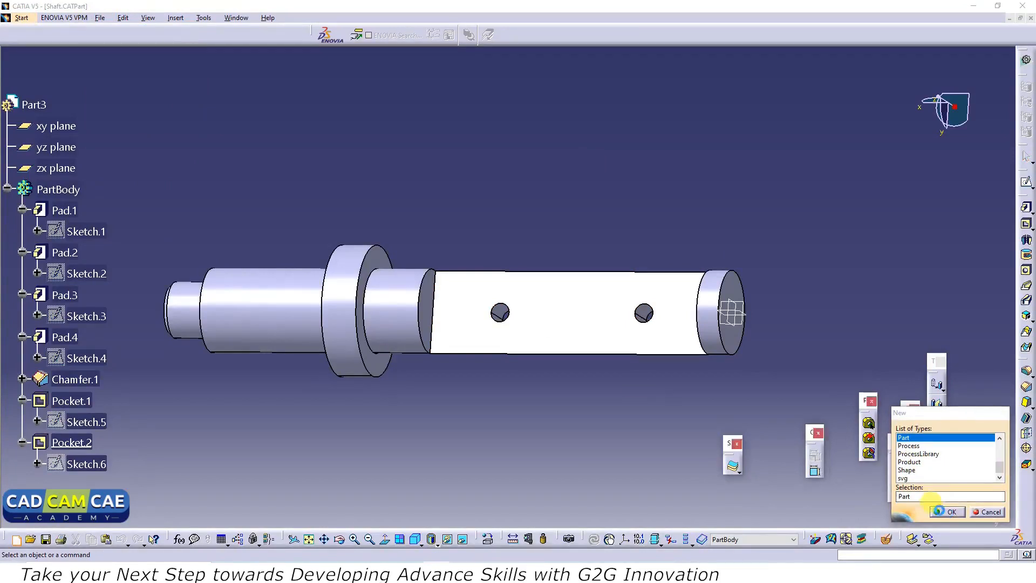
pyautogui.click(945, 512)
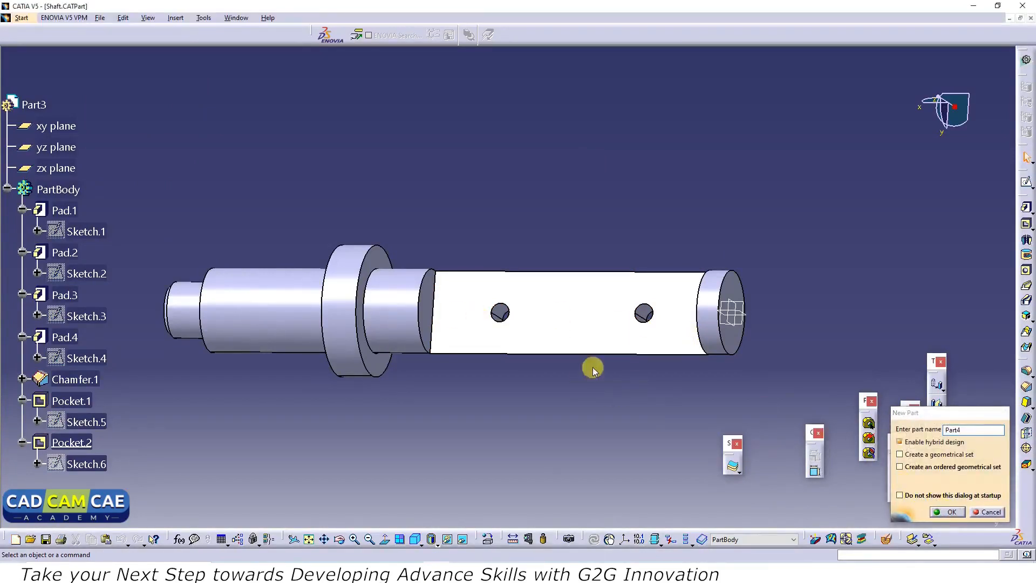
# Start a sketch on the yz plane and draw a circle about 66 mm in diameter centred on the origin.
pyautogui.click(500, 278)
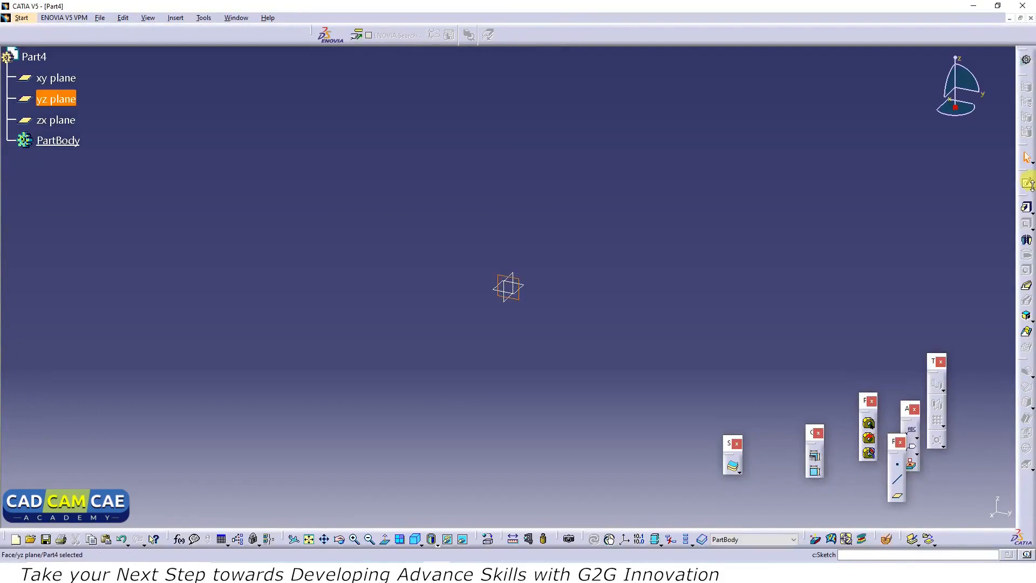
pyautogui.click(1026, 184)
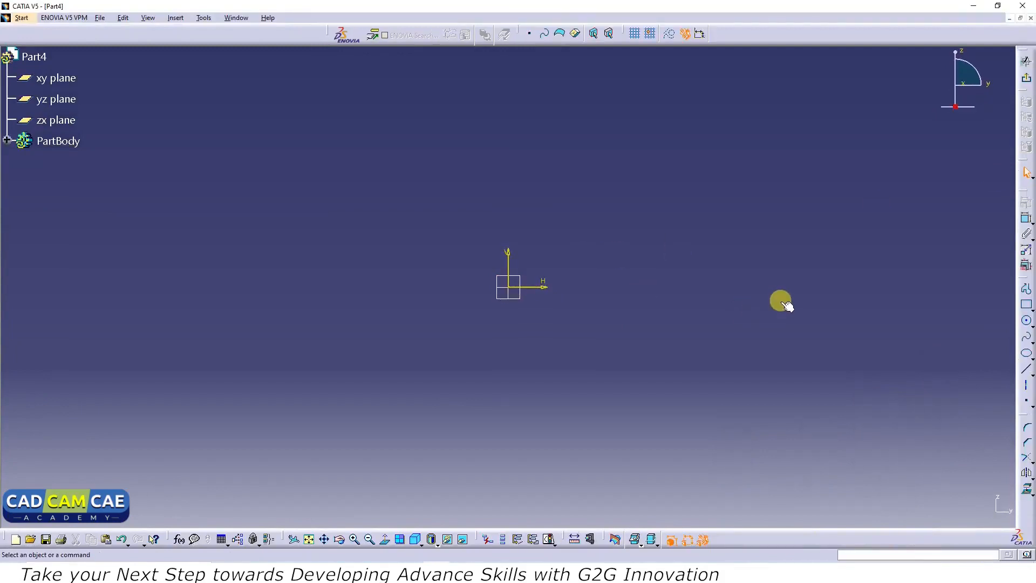
pyautogui.hotkey('alt', 'Tab')
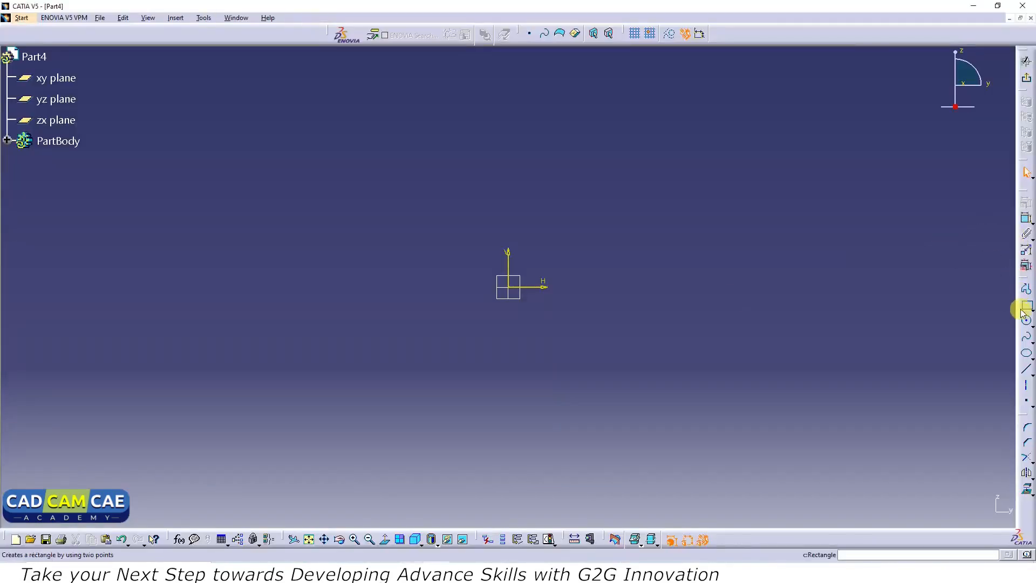
pyautogui.click(1026, 322)
pyautogui.click(513, 292)
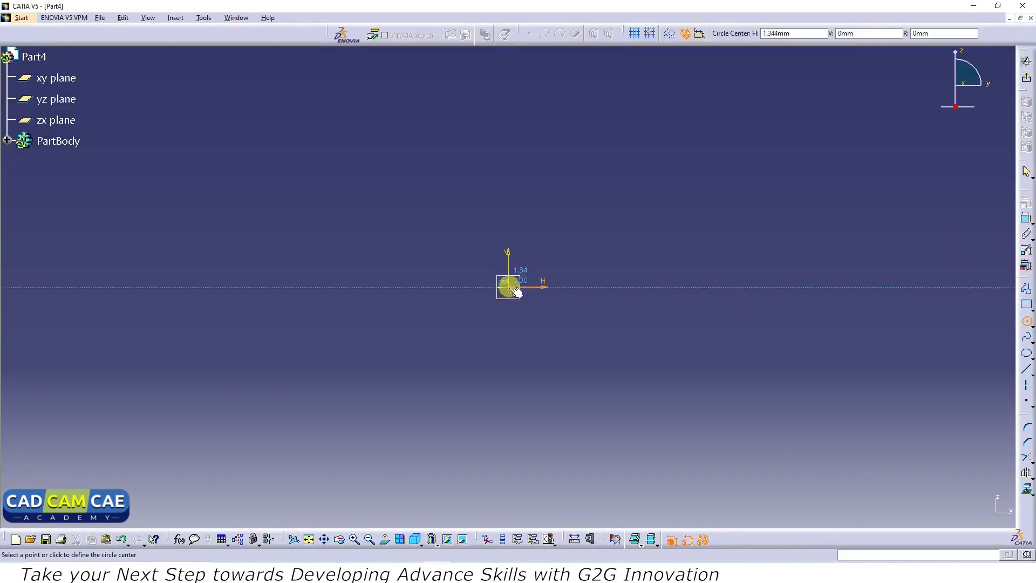
pyautogui.click(460, 244)
pyautogui.click(462, 245)
# Dimension the circle's diameter and set it to 112.5 mm as in the arm drawing.
pyautogui.click(1026, 218)
pyautogui.click(601, 203)
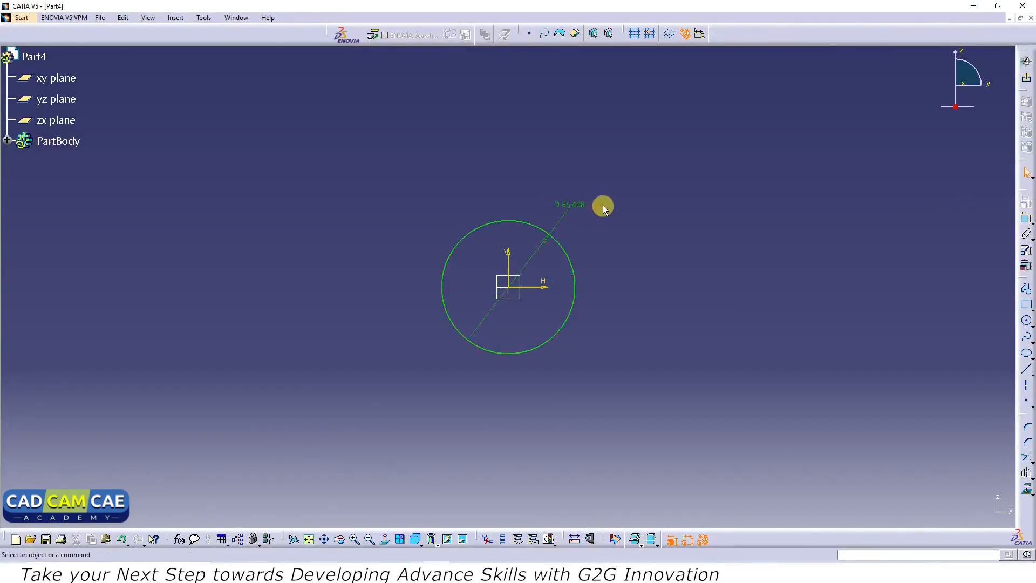
pyautogui.hotkey('alt', 'Tab')
pyautogui.hotkey('alt', 'Tab')
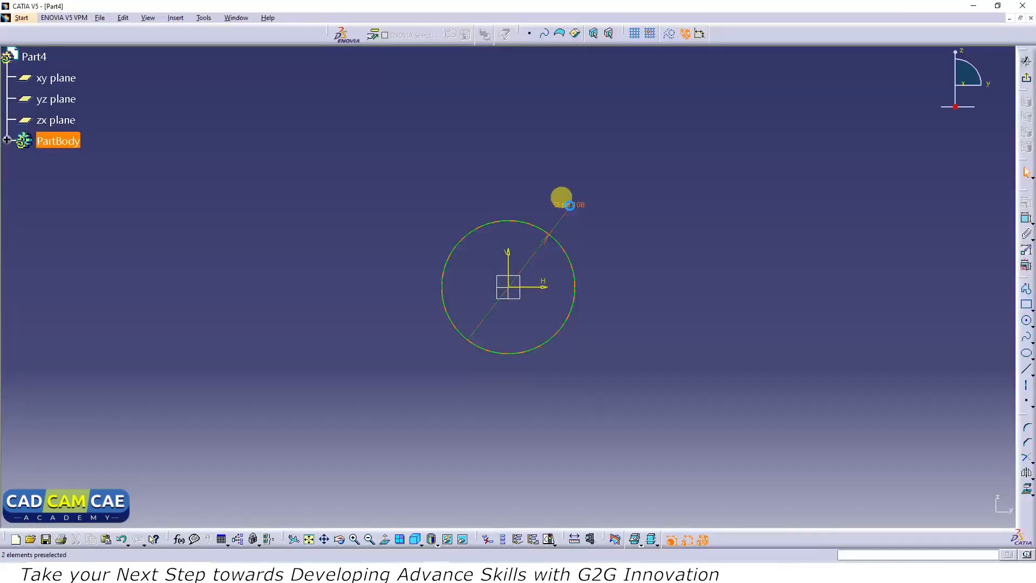
pyautogui.doubleClick(569, 200)
pyautogui.write('112.5')
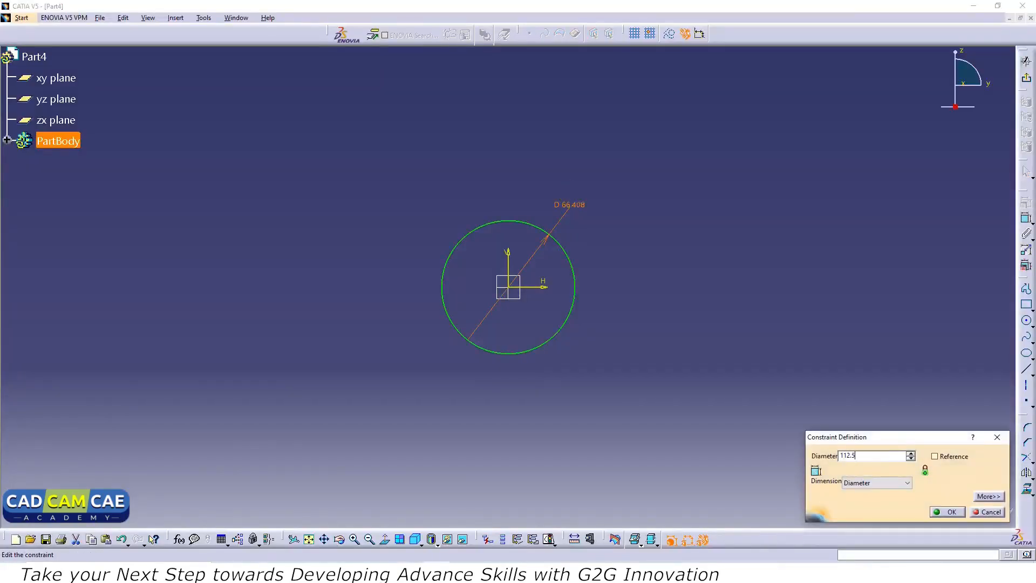
pyautogui.press('Return')
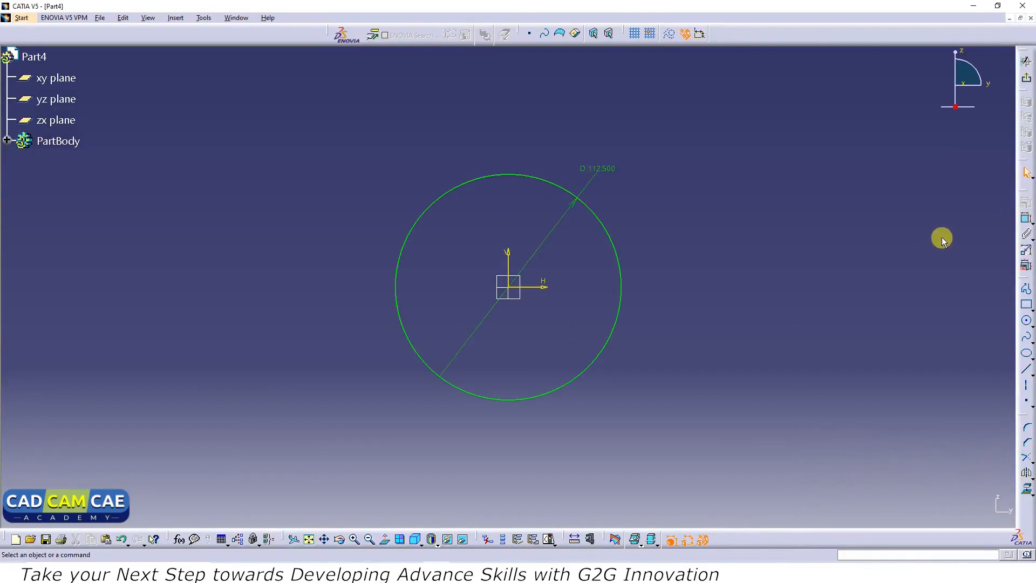
# Check the arm drawing and sketch a concentric inner circle at the origin, about half the size of the 112.5 mm circle.
pyautogui.hotkey('alt', 'Tab')
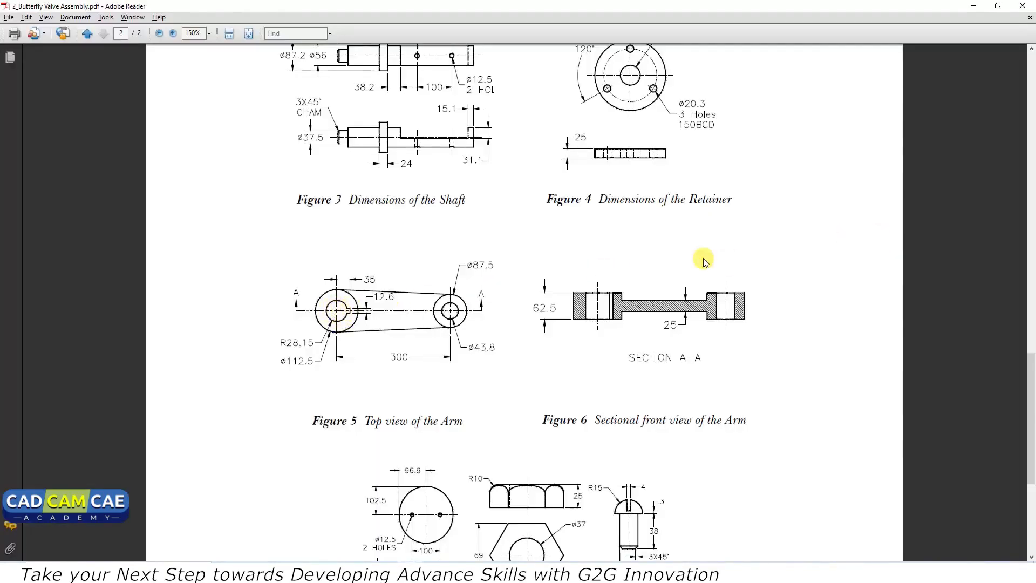
pyautogui.hotkey('alt', 'Tab')
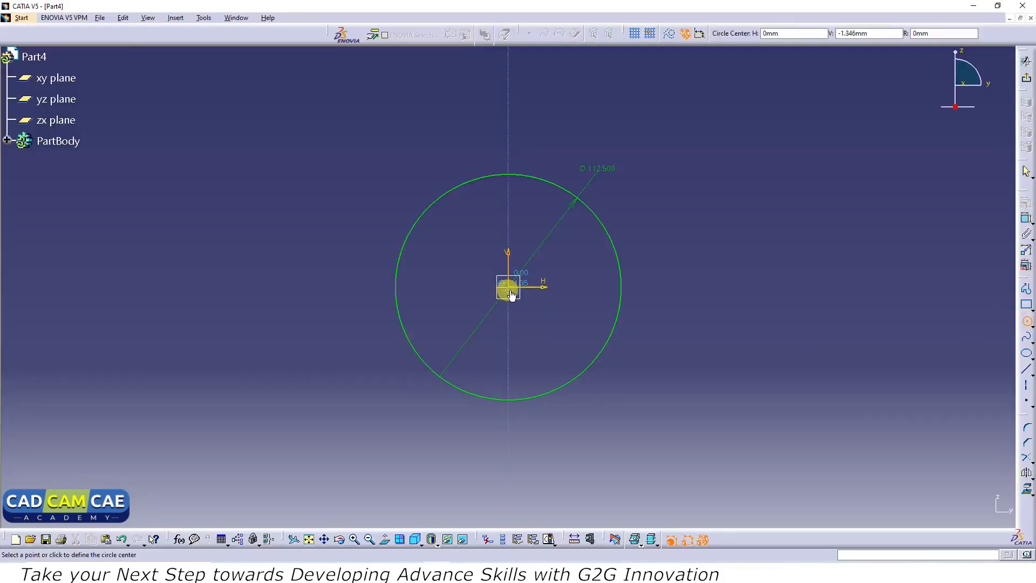
pyautogui.click(513, 290)
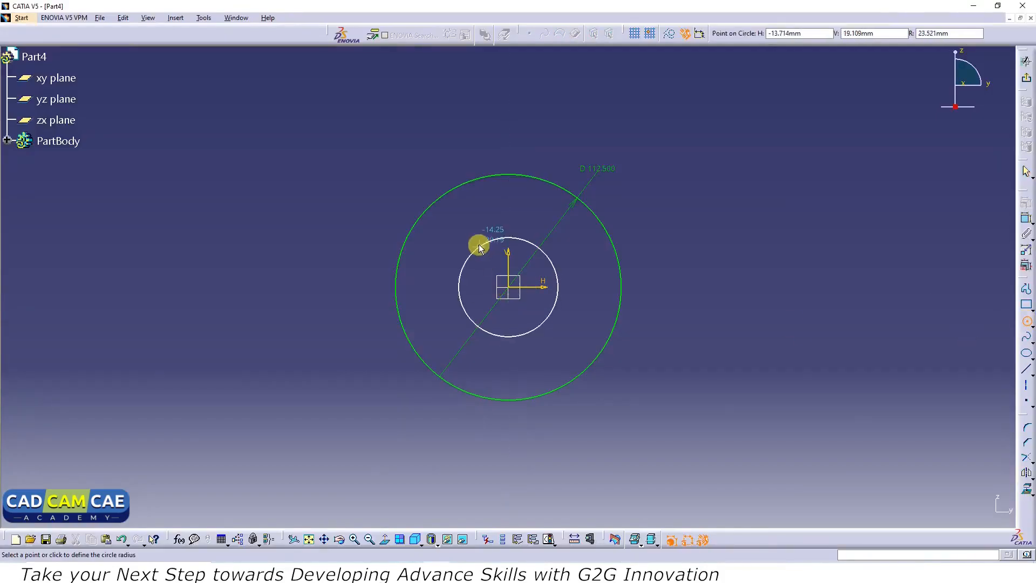
pyautogui.click(504, 241)
# Dimension the inner circle as a radius and set the value to 28.5 mm.
pyautogui.hotkey('alt', 'Tab')
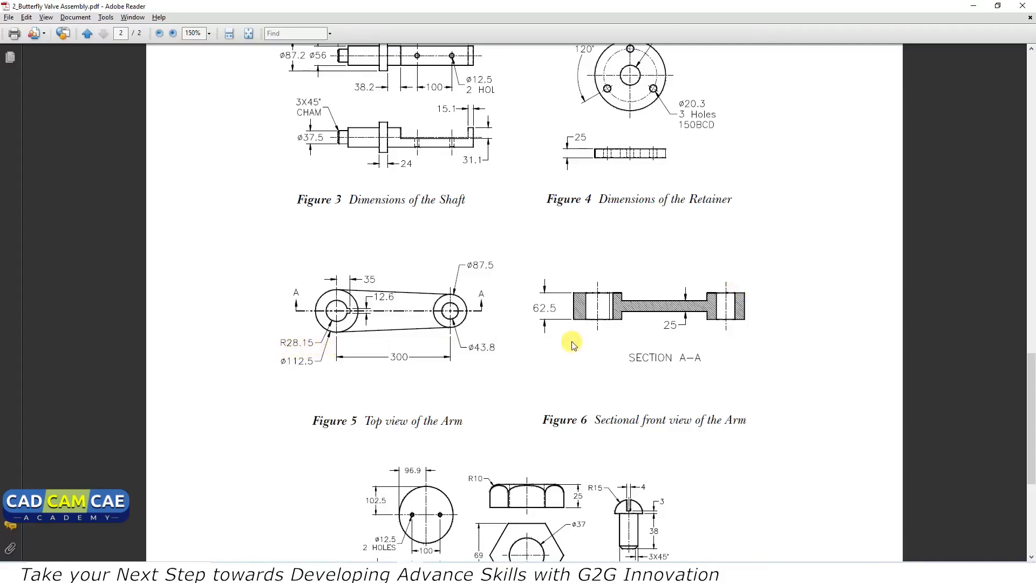
pyautogui.hotkey('alt', 'Tab')
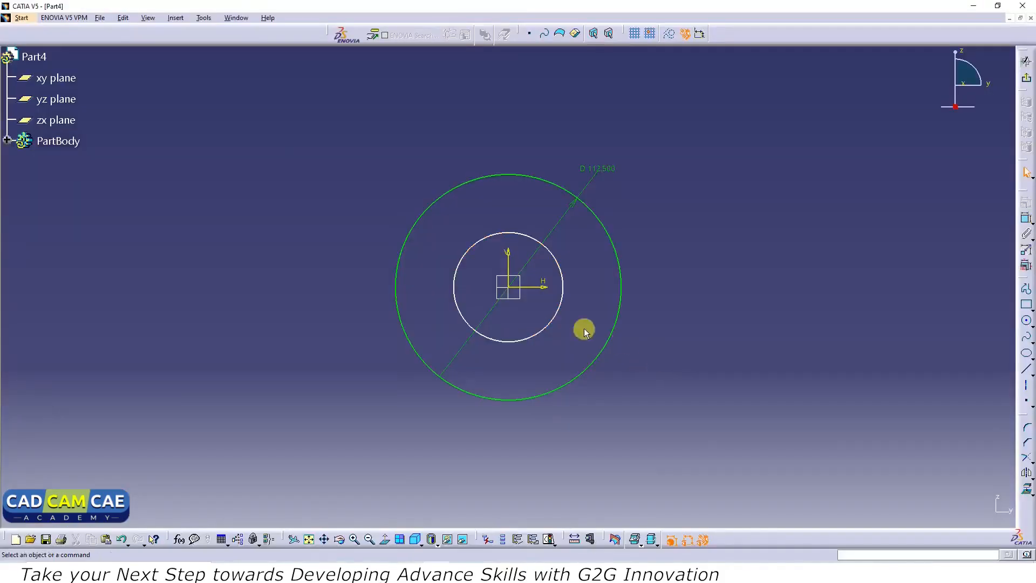
pyautogui.click(561, 313)
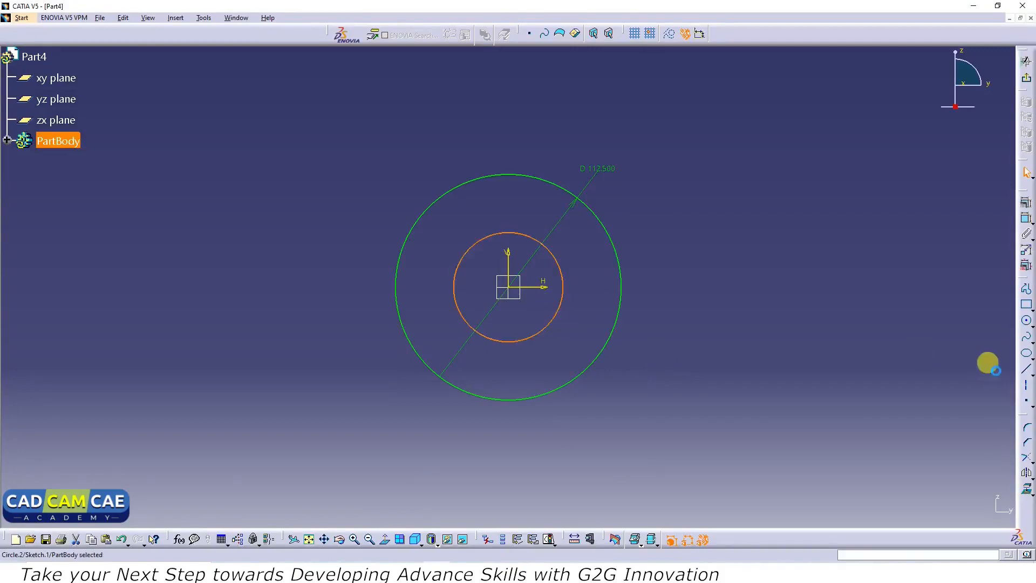
pyautogui.click(1026, 218)
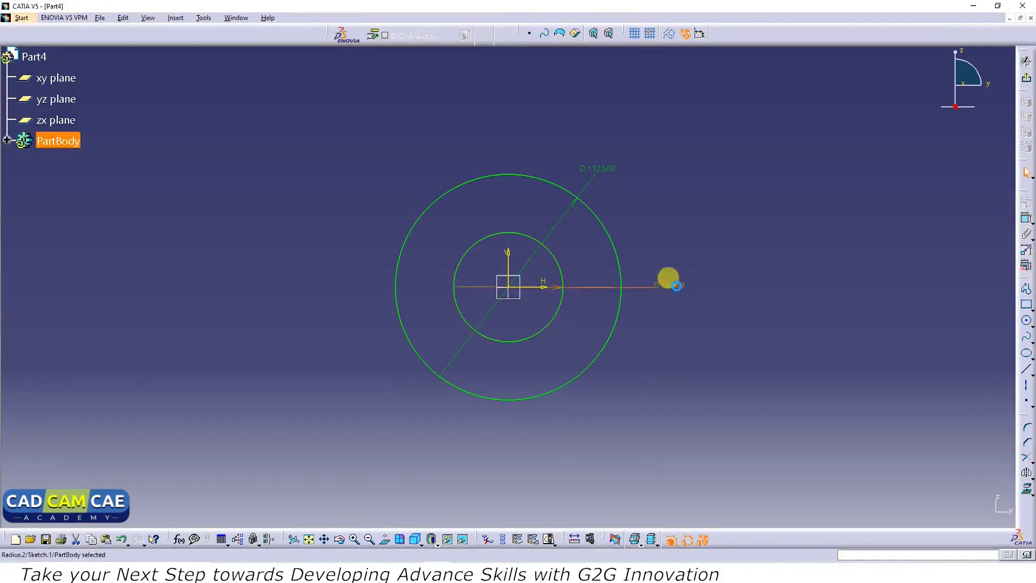
pyautogui.doubleClick(669, 285)
pyautogui.click(882, 485)
pyautogui.click(876, 493)
pyautogui.doubleClick(882, 456)
pyautogui.write('28.5')
# Check the arm drawing and correct the inner circle's radius to 28.15 mm.
pyautogui.hotkey('alt', 'Tab')
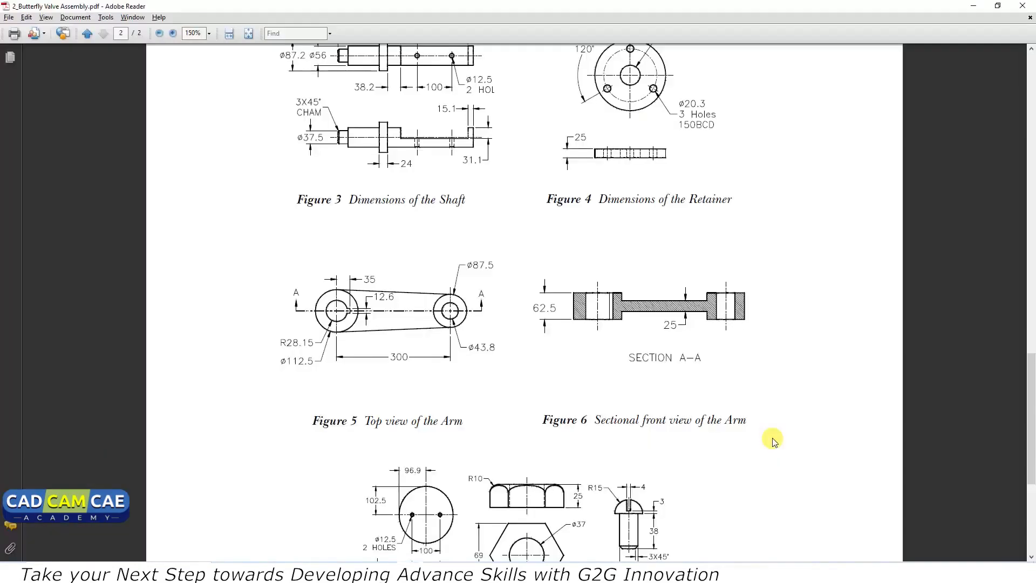
pyautogui.hotkey('alt', 'Tab')
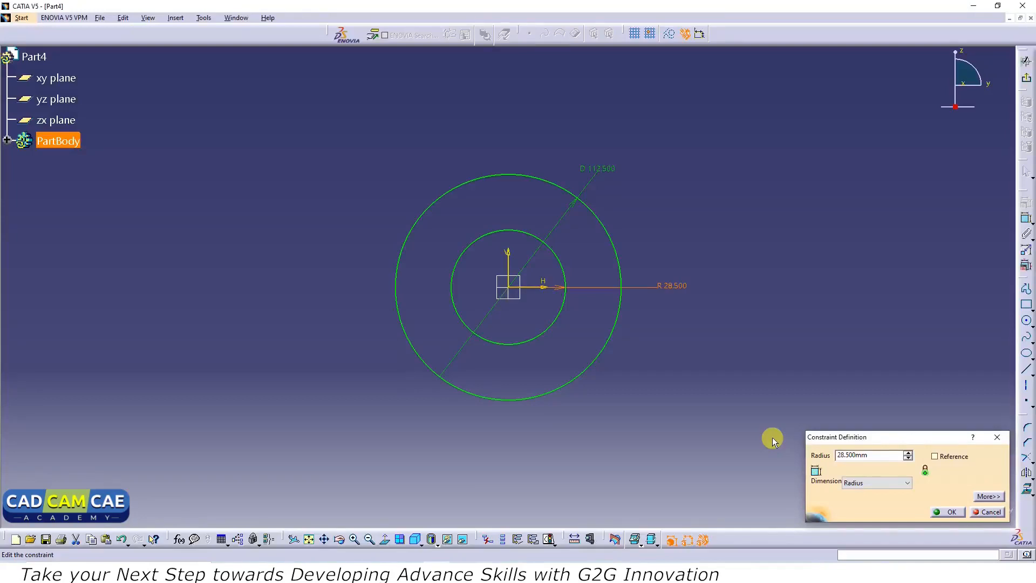
pyautogui.click(851, 455)
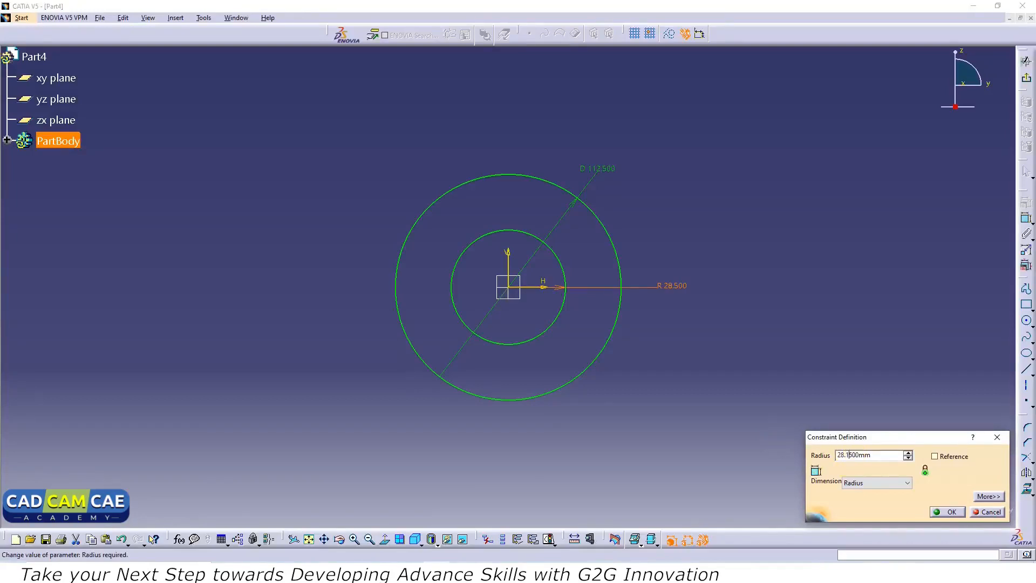
pyautogui.write('1')
pyautogui.click(949, 512)
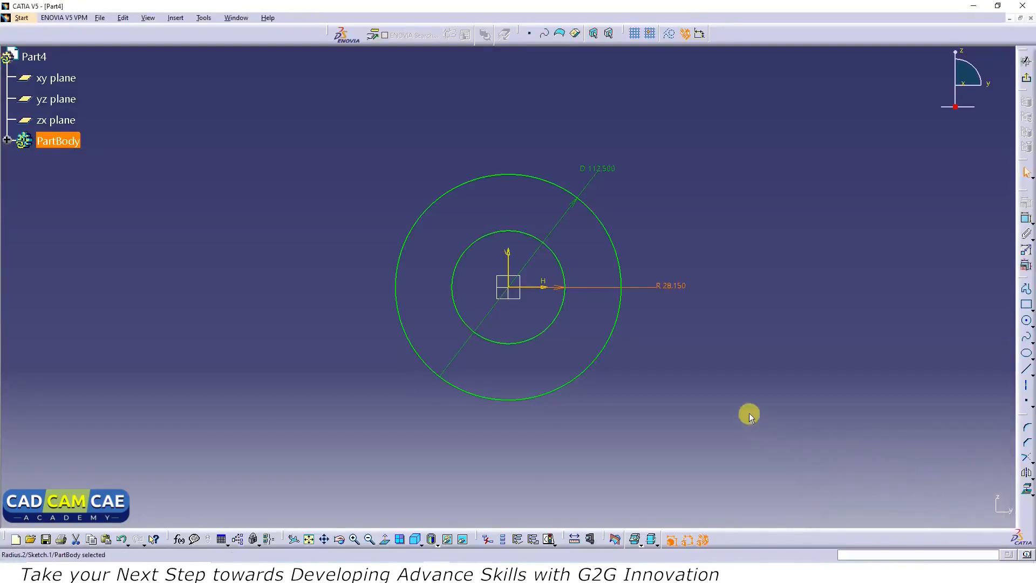
# Check the arm drawing and sketch a keyway rectangle about 17 by 13 mm, starting on the inner circle and straddling the horizontal axis.
pyautogui.hotkey('alt', 'Tab')
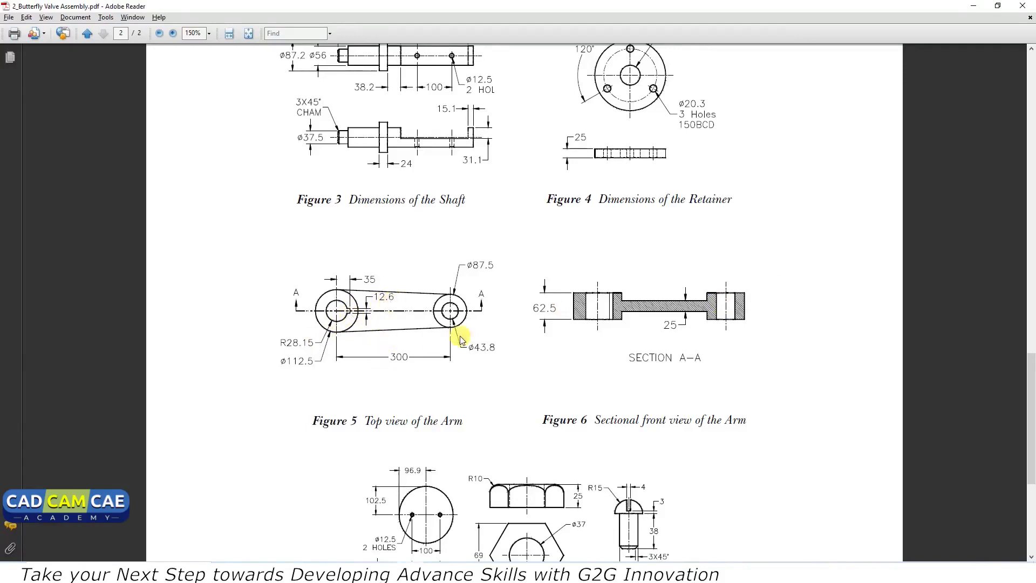
pyautogui.hotkey('alt', 'Tab')
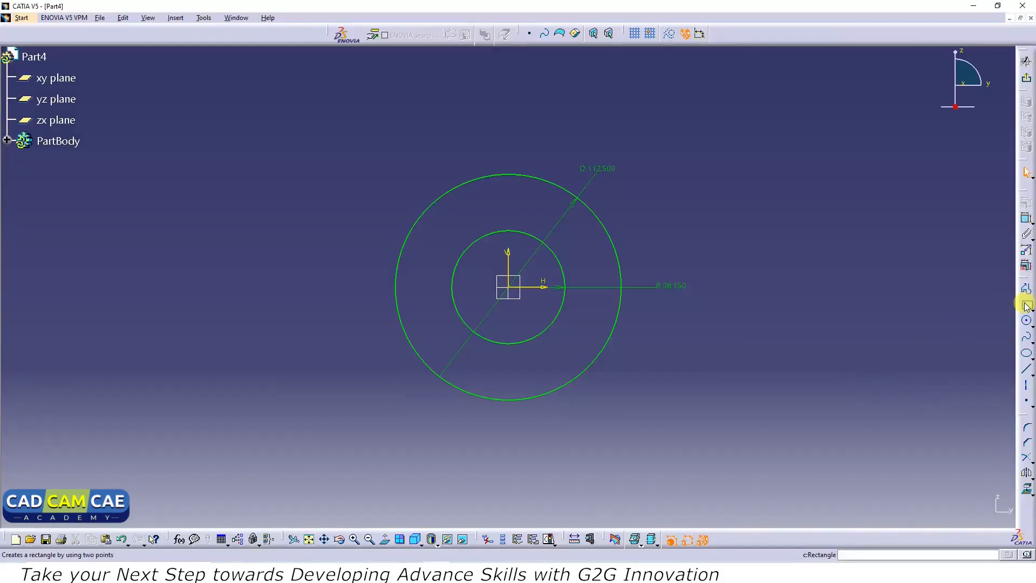
pyautogui.click(1026, 306)
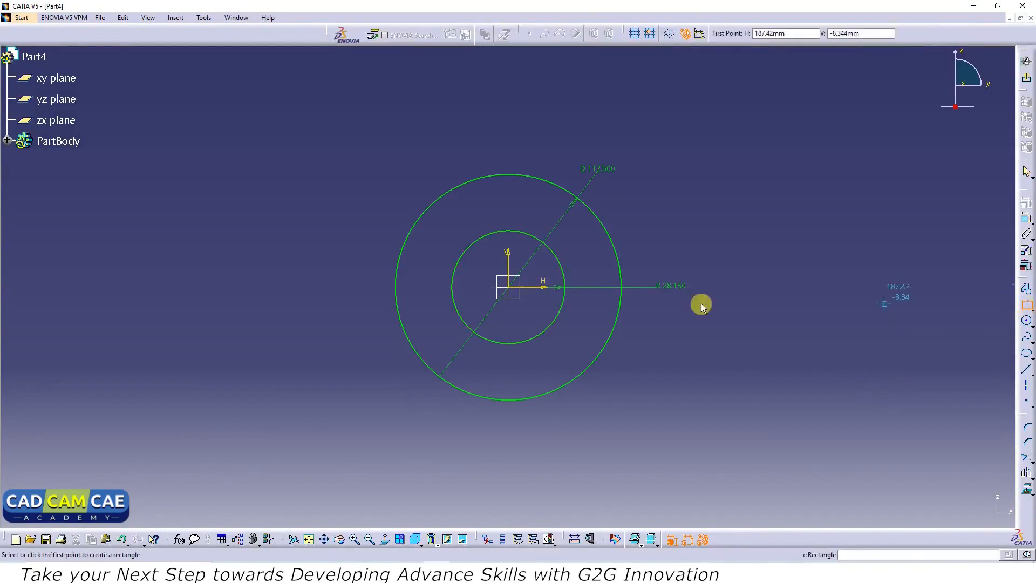
pyautogui.click(565, 275)
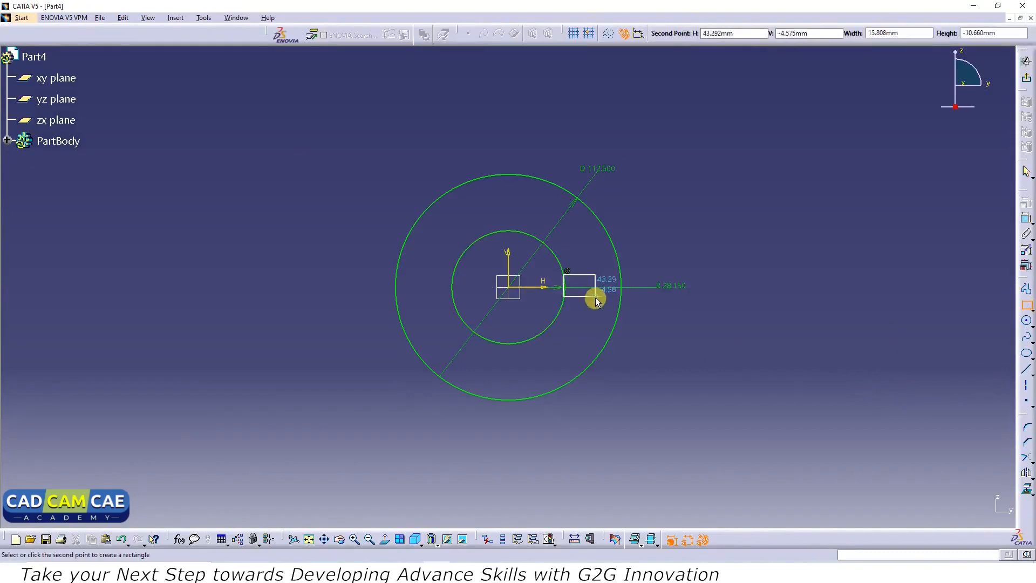
pyautogui.click(597, 301)
# Dimension the keyway rectangle's height and set it to 12.6 mm.
pyautogui.click(1026, 218)
pyautogui.click(597, 287)
pyautogui.click(712, 290)
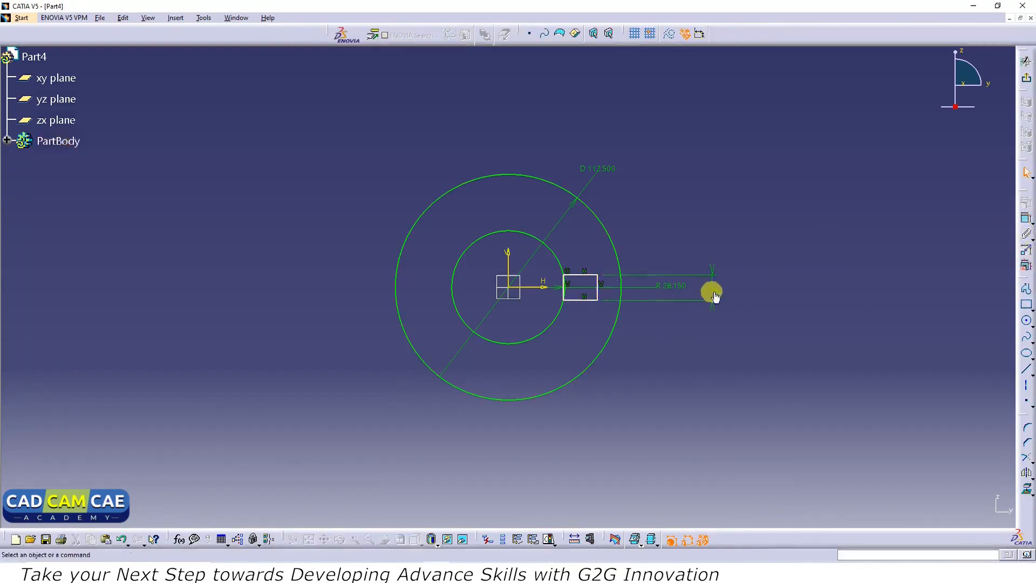
pyautogui.doubleClick(715, 292)
pyautogui.write('12.600mm')
pyautogui.press('Return')
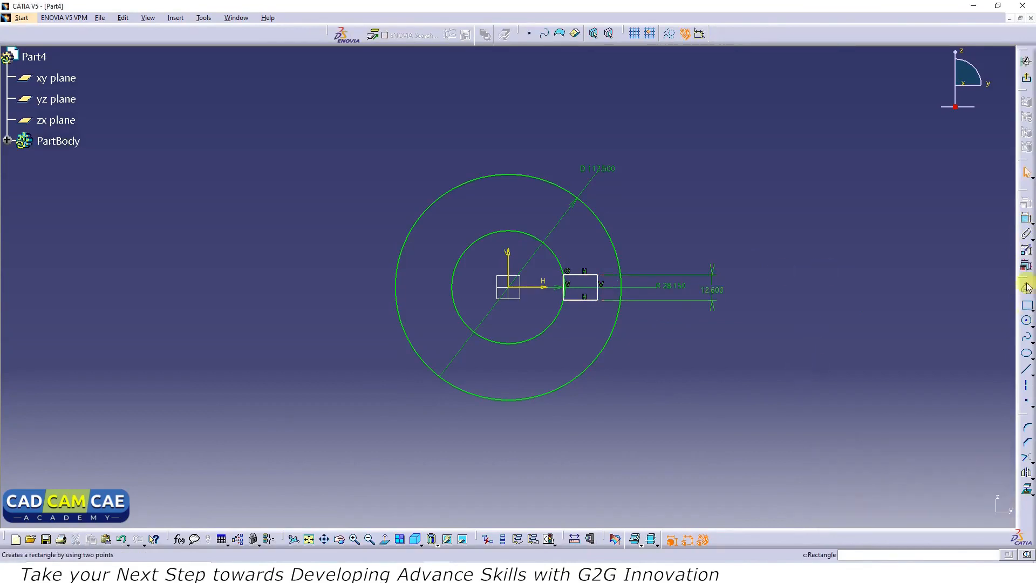
# Dimension the keyway's outer edge from the vertical axis, check the arm drawing, and set the distance to 35 mm.
pyautogui.click(1025, 221)
pyautogui.click(508, 269)
pyautogui.click(589, 294)
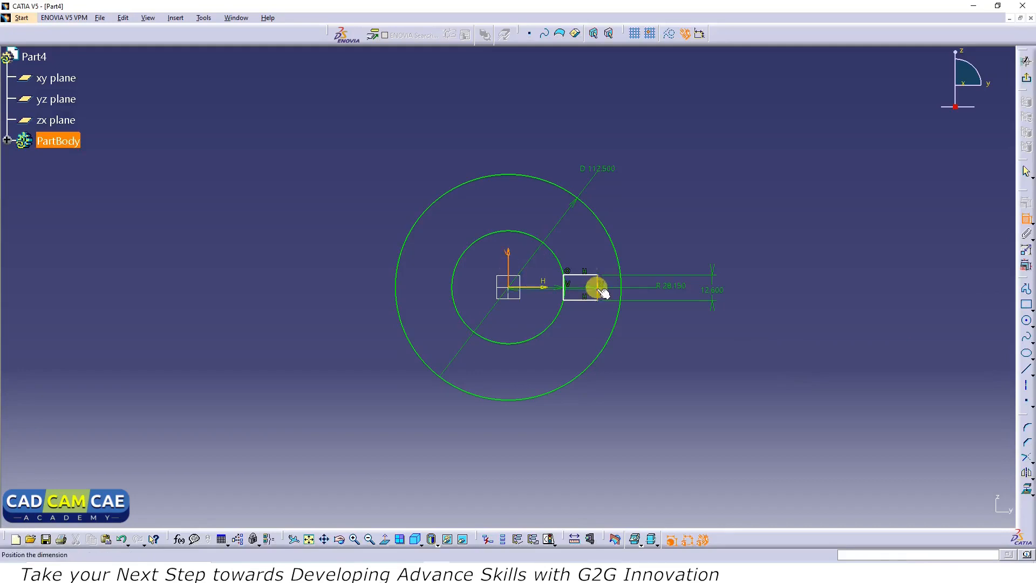
pyautogui.click(698, 234)
pyautogui.hotkey('alt', 'Tab')
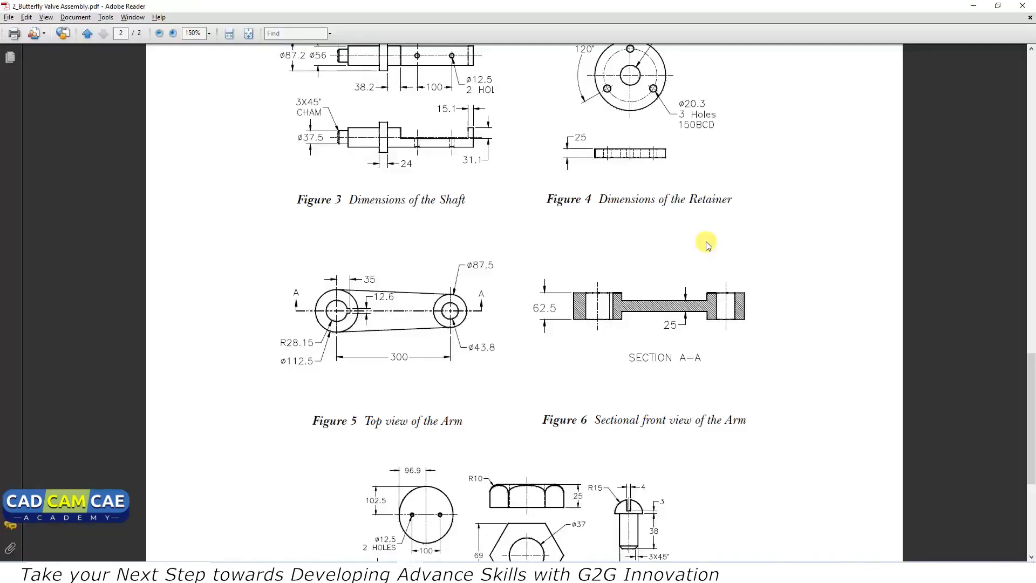
pyautogui.hotkey('alt', 'Tab')
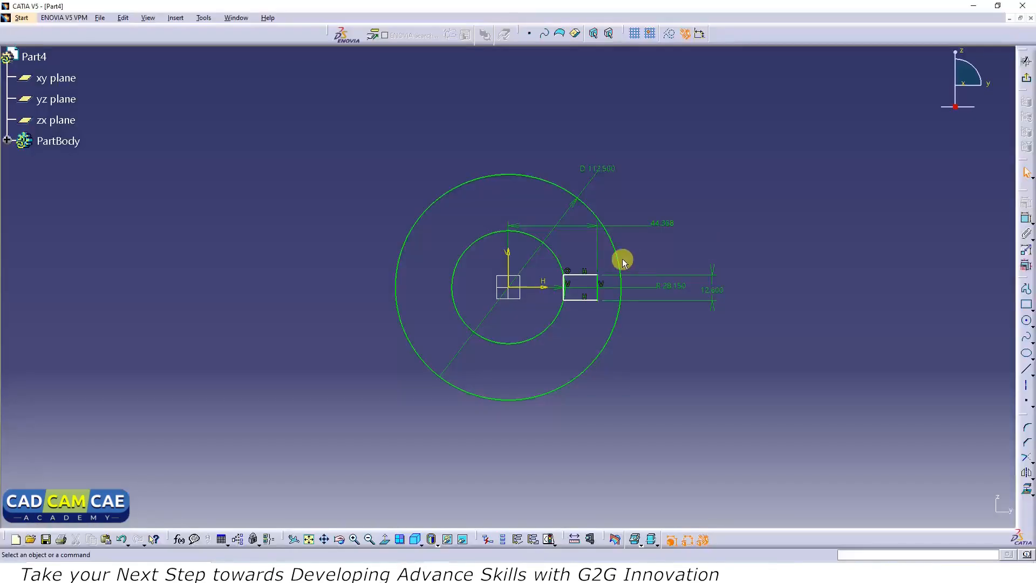
pyautogui.doubleClick(660, 221)
pyautogui.write('35')
pyautogui.press('Return')
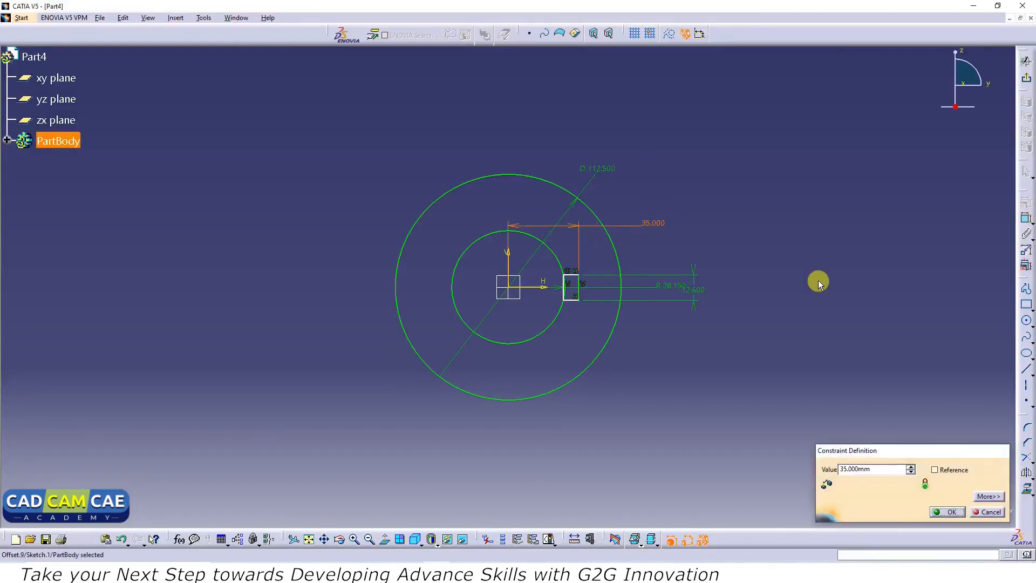
# Dimension the keyway's lower edge from the horizontal axis and set the distance to 6.3 mm to centre the slot.
pyautogui.moveTo(653, 388)
pyautogui.mouseDown(button='middle')
pyautogui.moveTo(606, 368)
pyautogui.moveTo(625, 309)
pyautogui.moveTo(640, 373)
pyautogui.moveTo(633, 338)
pyautogui.moveTo(730, 356)
pyautogui.moveTo(629, 377)
pyautogui.mouseUp(button='middle')
pyautogui.click(1025, 219)
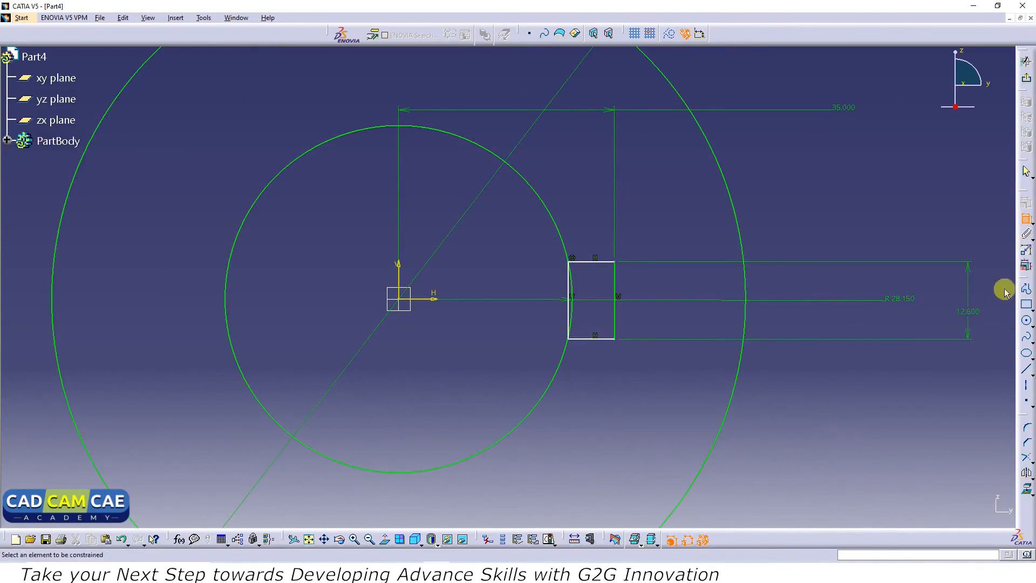
pyautogui.click(1026, 217)
pyautogui.click(591, 339)
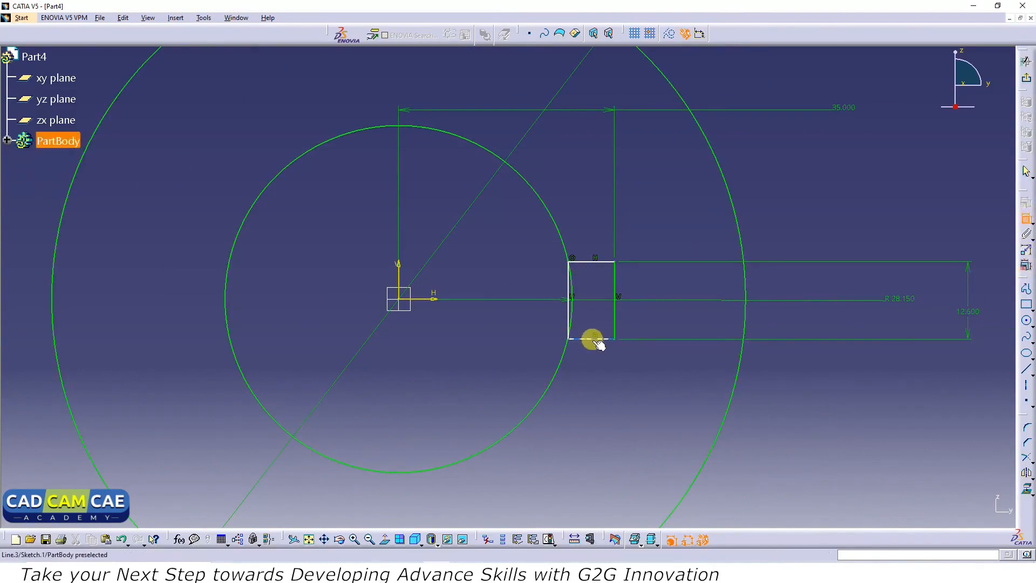
pyautogui.click(426, 299)
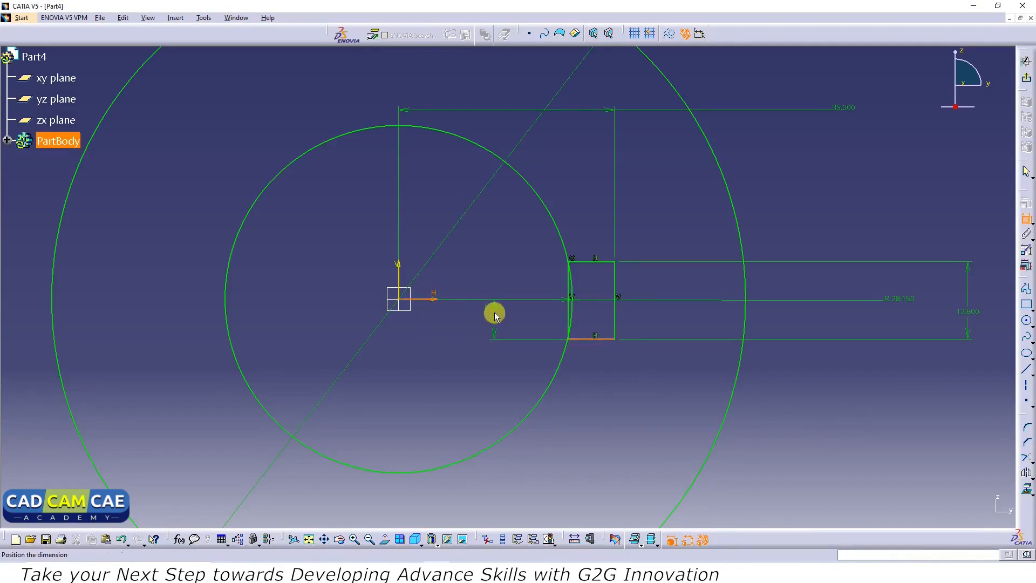
pyautogui.click(497, 315)
pyautogui.doubleClick(496, 312)
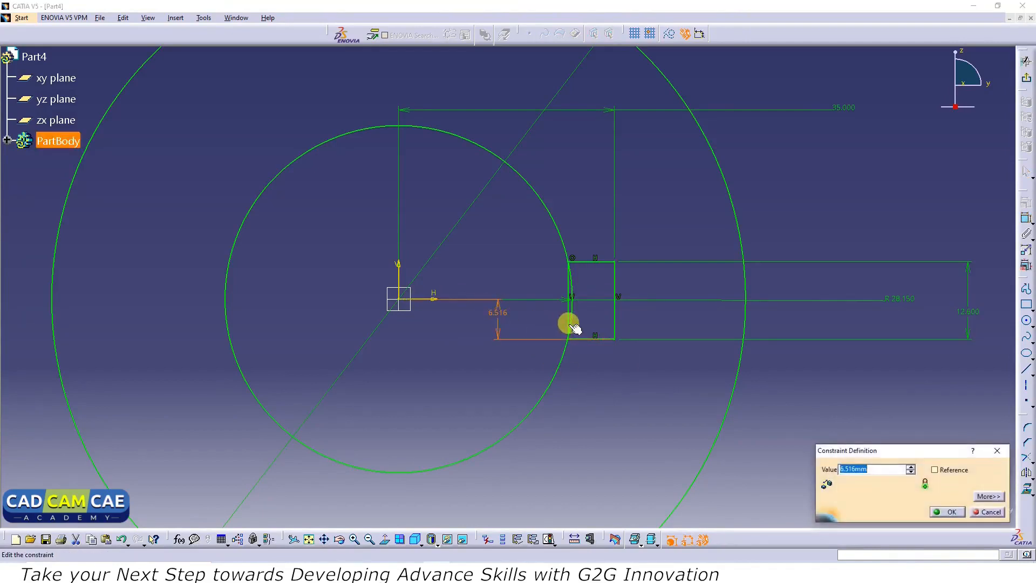
pyautogui.write('6.3')
pyautogui.press('Return')
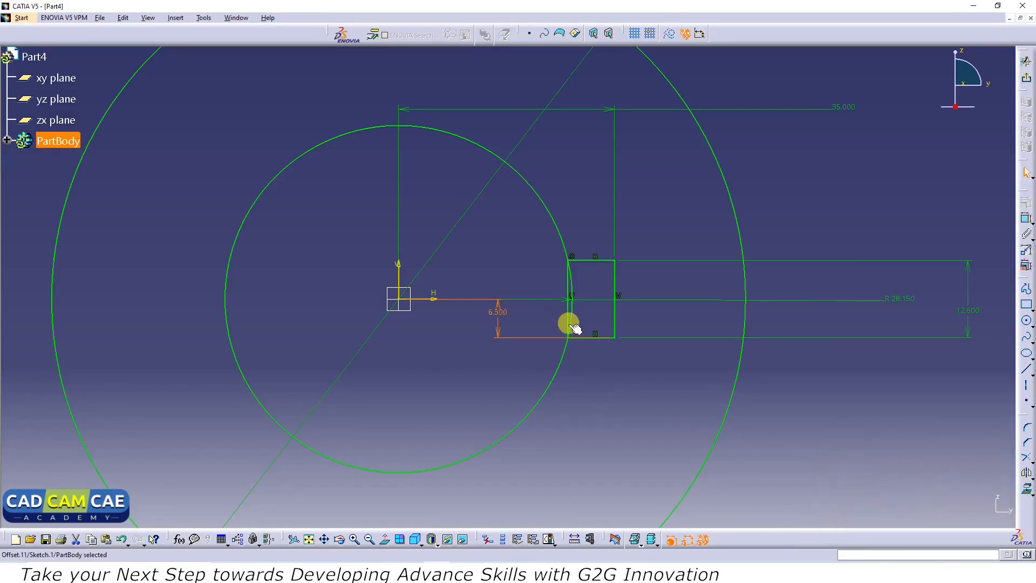
# Trim the inner circle against the keyway's upper and lower edges and delete the rectangle's inner vertical edge.
pyautogui.moveTo(665, 367)
pyautogui.keyDown('ctrl'); pyautogui.mouseDown(button='middle')
pyautogui.moveTo(659, 382)
pyautogui.moveTo(622, 380)
pyautogui.moveTo(606, 365)
pyautogui.moveTo(616, 338)
pyautogui.moveTo(652, 367)
pyautogui.mouseUp(button='middle'); pyautogui.keyUp('ctrl')
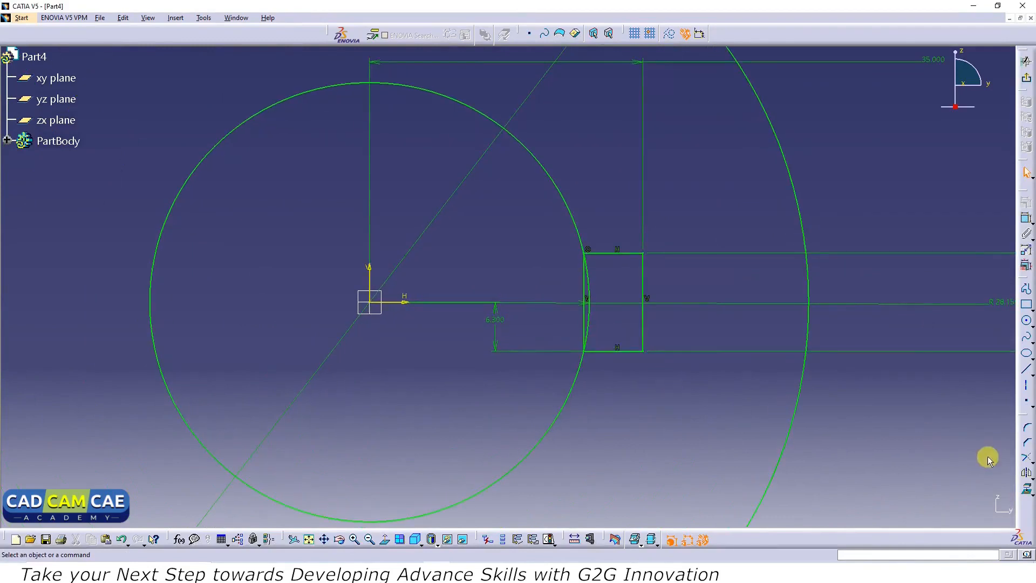
pyautogui.click(1026, 459)
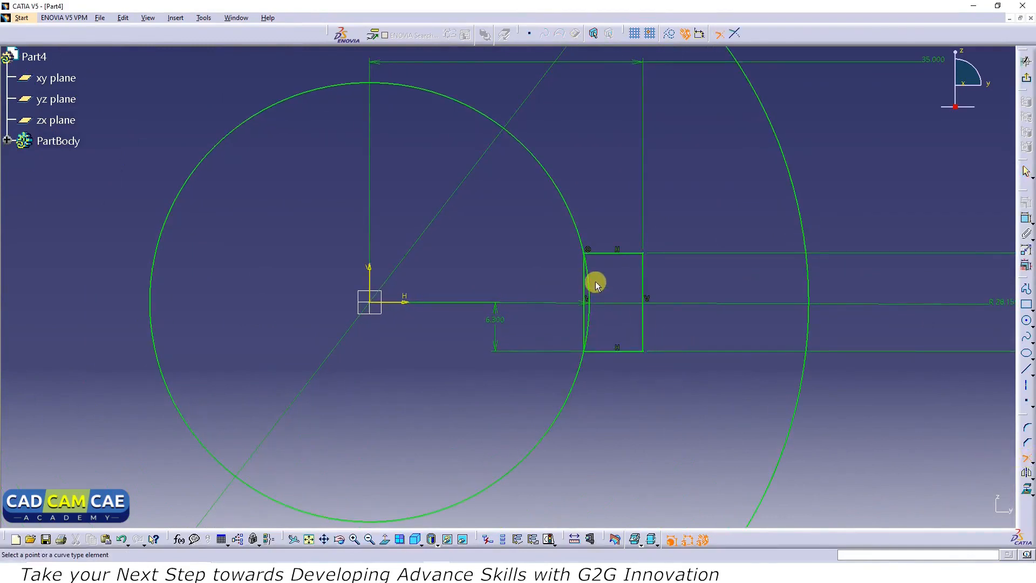
pyautogui.click(598, 252)
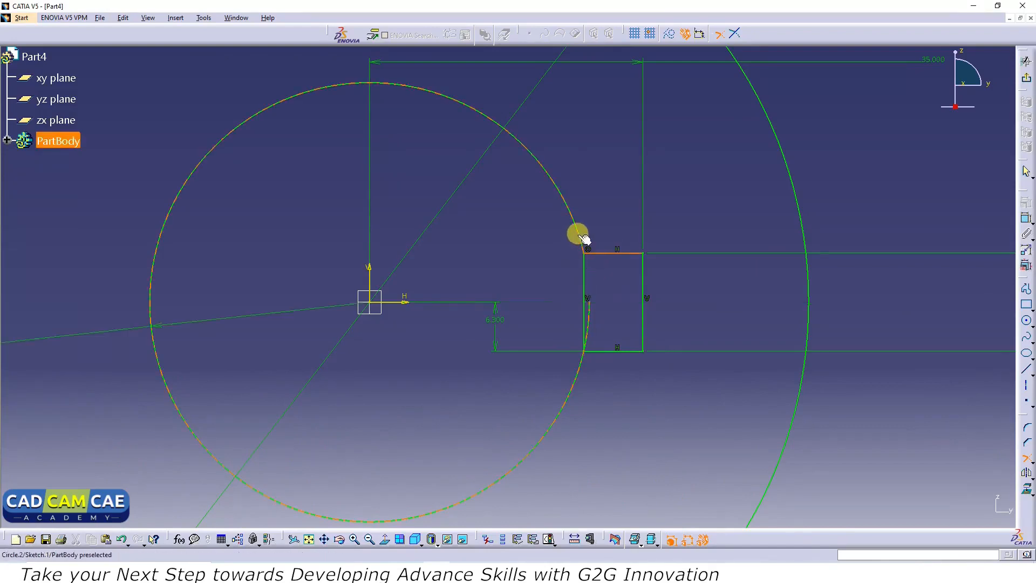
pyautogui.click(584, 237)
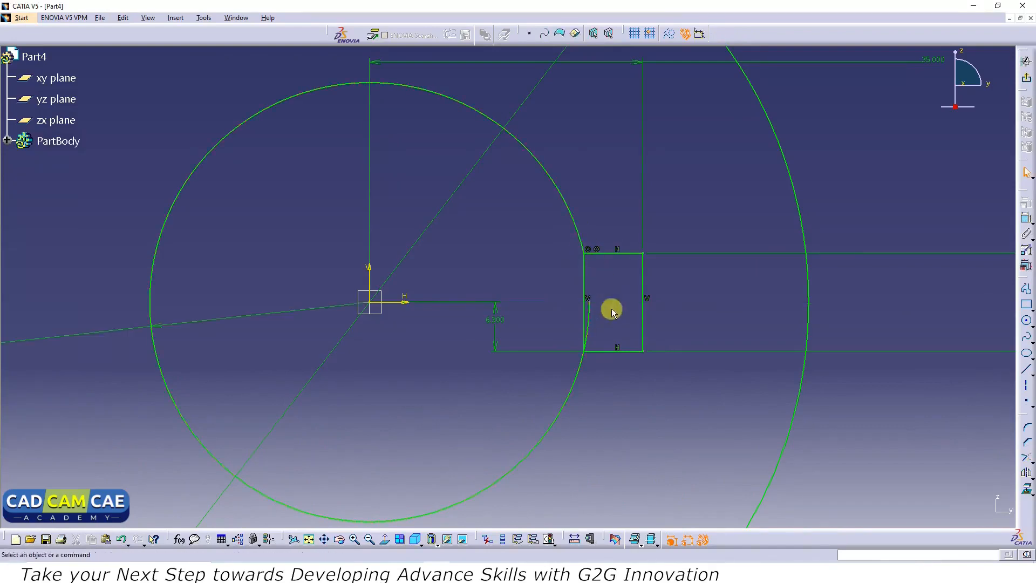
pyautogui.click(1026, 459)
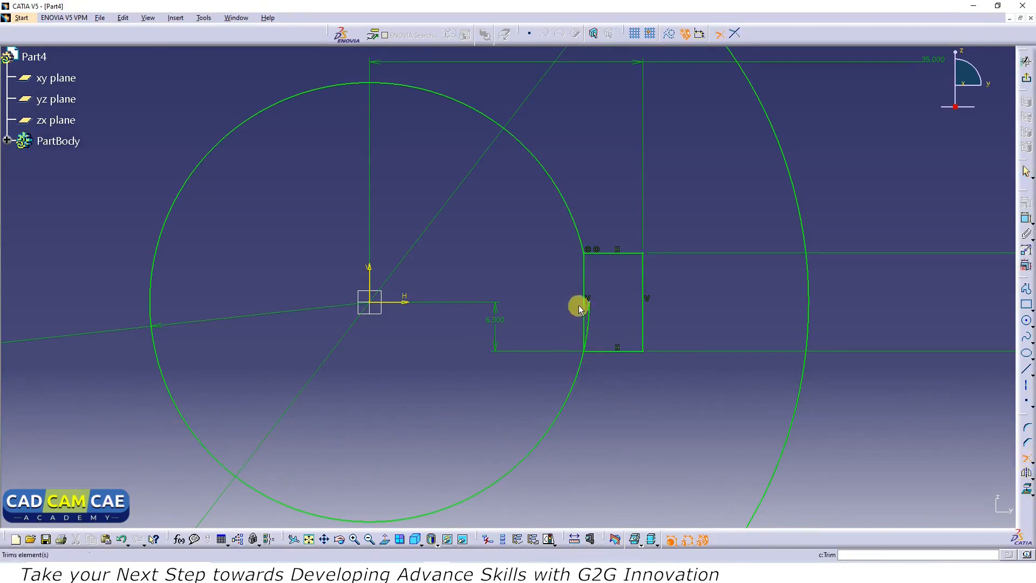
pyautogui.click(603, 351)
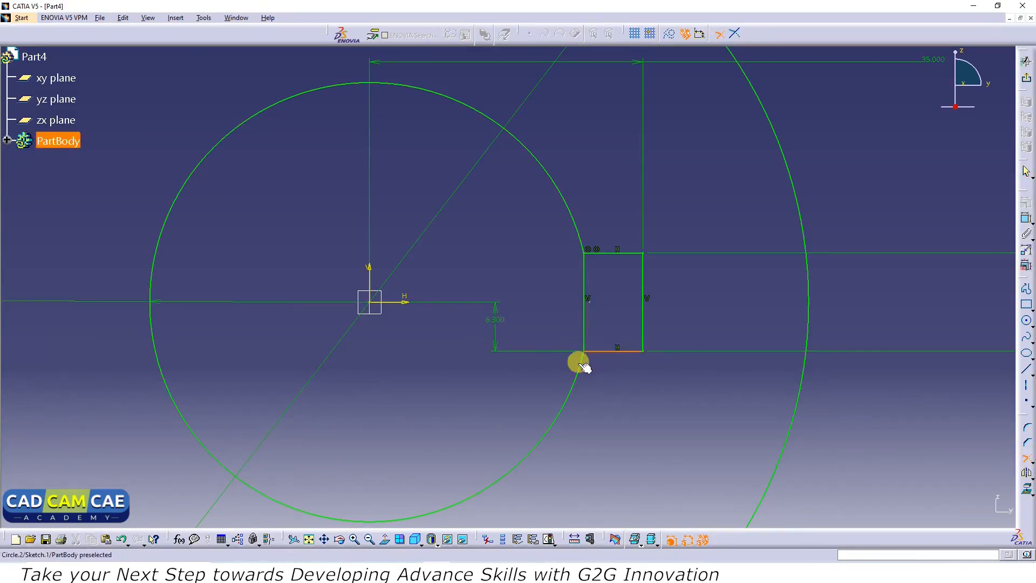
pyautogui.click(580, 363)
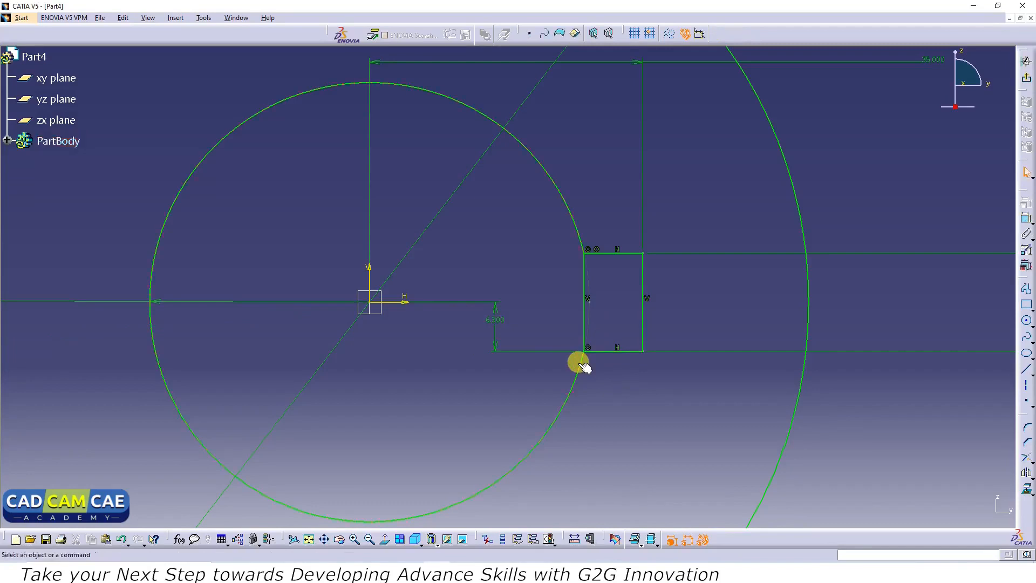
pyautogui.click(585, 302)
pyautogui.press('Delete')
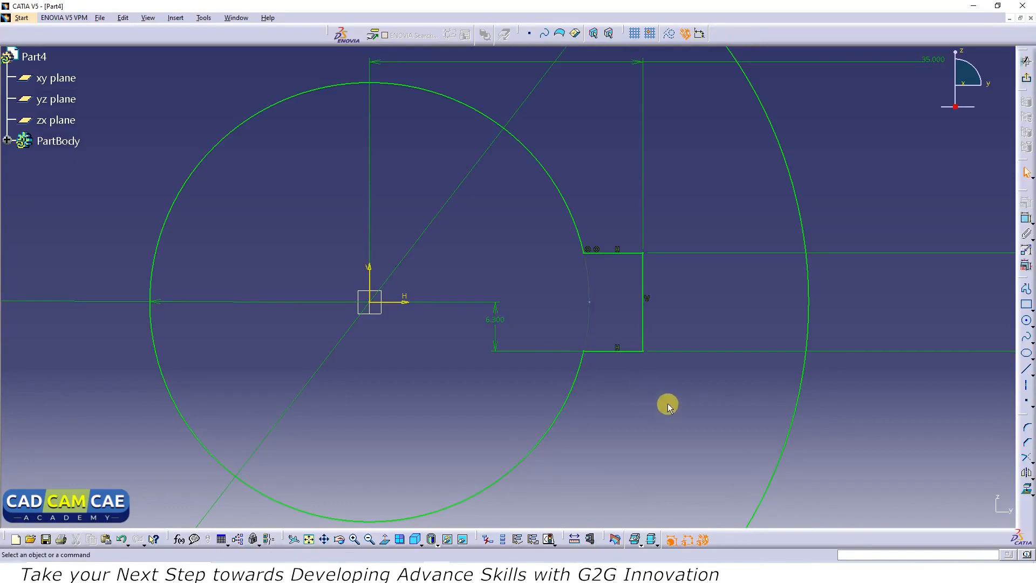
pyautogui.moveTo(667, 403); pyautogui.dragTo(667, 458, button='middle')
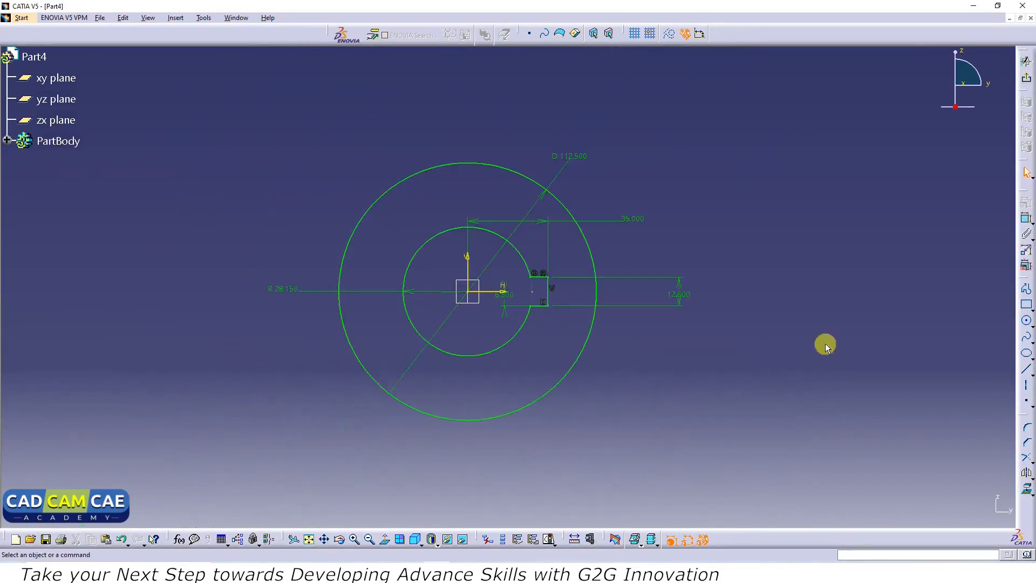
# Exit the sketch, check the arm's thickness in the drawing, and pad the profile 31.25 mm with mirrored extent.
pyautogui.click(1025, 62)
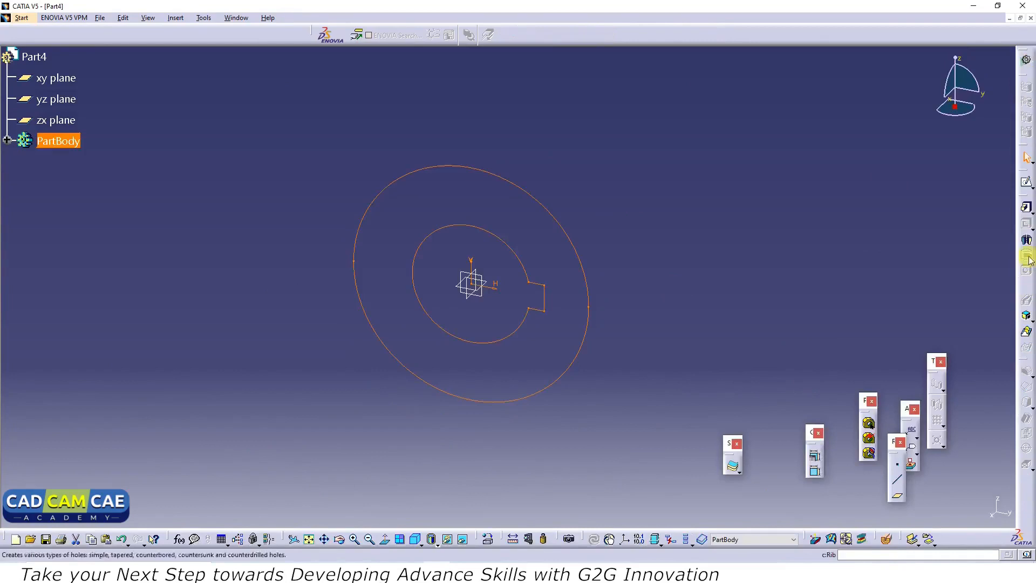
pyautogui.click(1026, 207)
pyautogui.hotkey('alt', 'Tab')
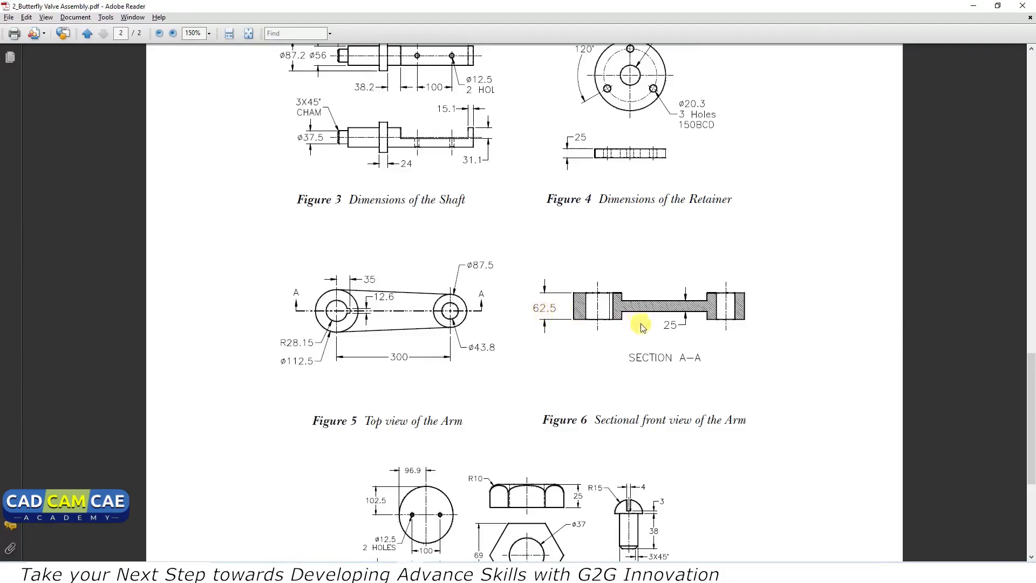
pyautogui.hotkey('alt', 'Tab')
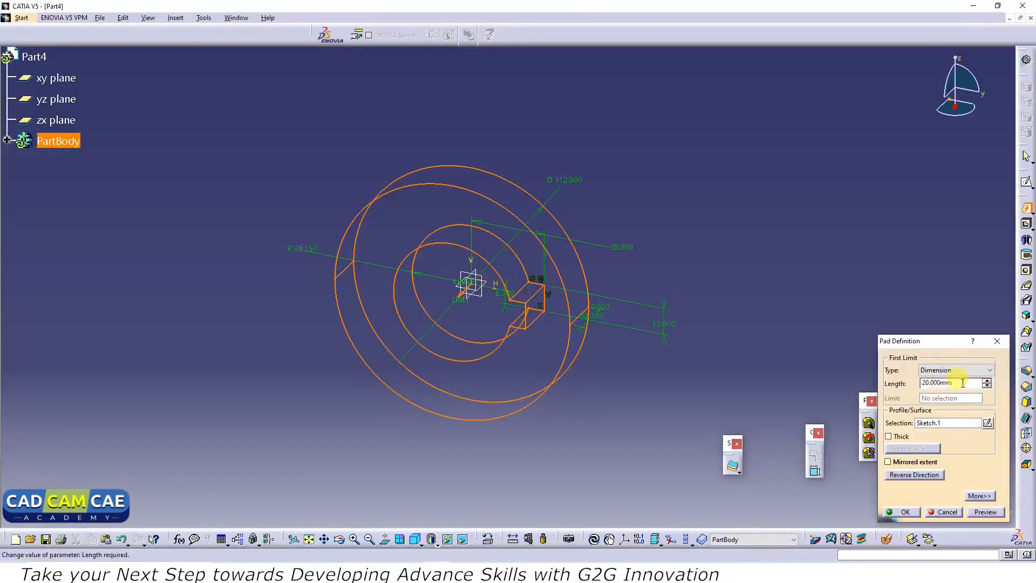
pyautogui.doubleClick(938, 383)
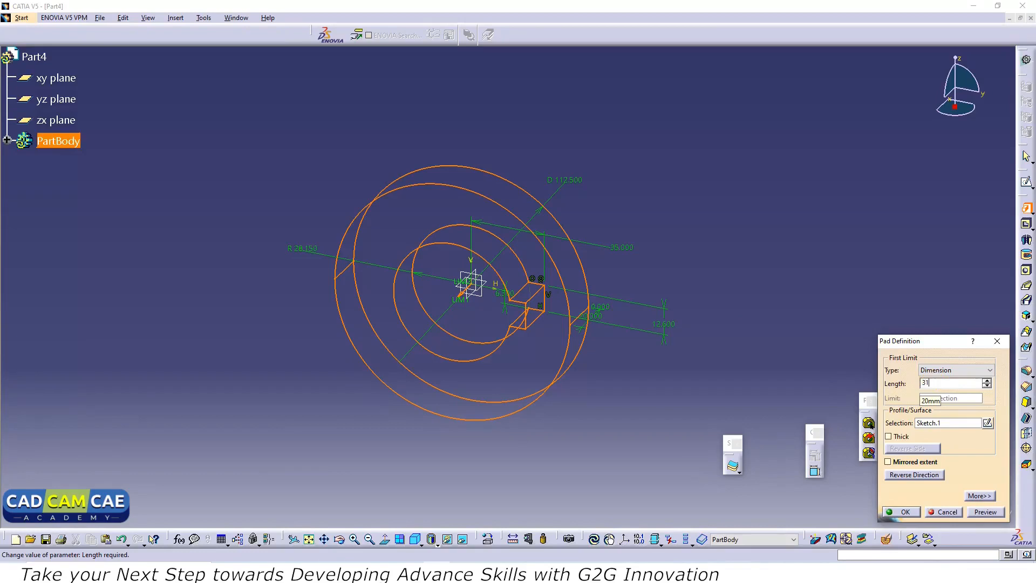
pyautogui.write('31.25')
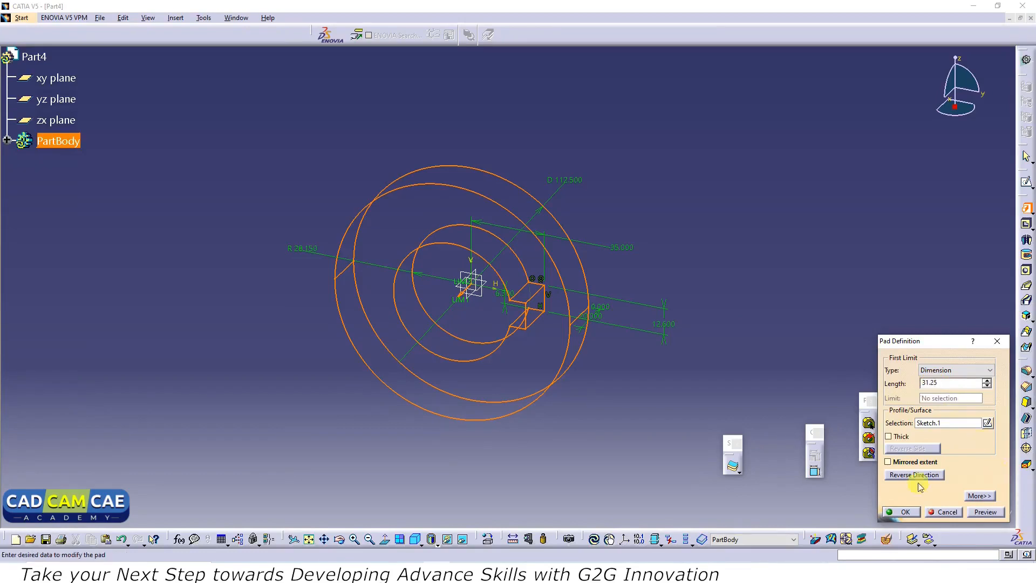
pyautogui.click(889, 462)
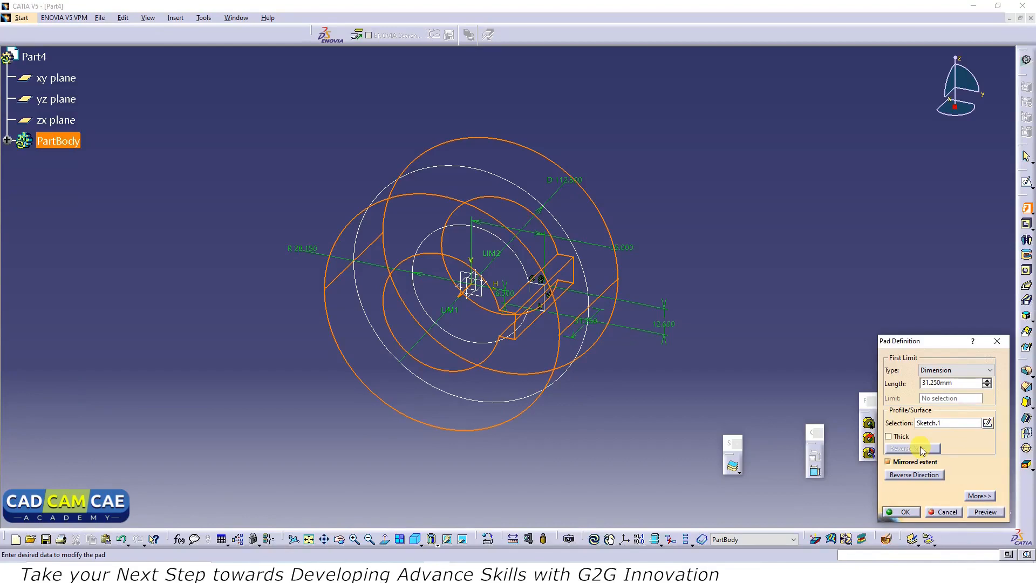
pyautogui.click(987, 513)
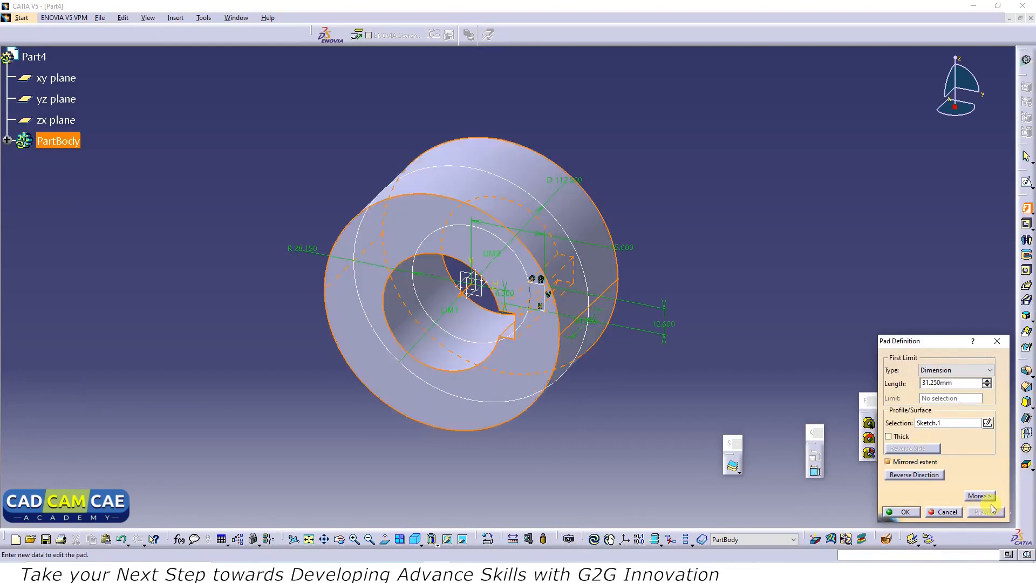
pyautogui.click(898, 512)
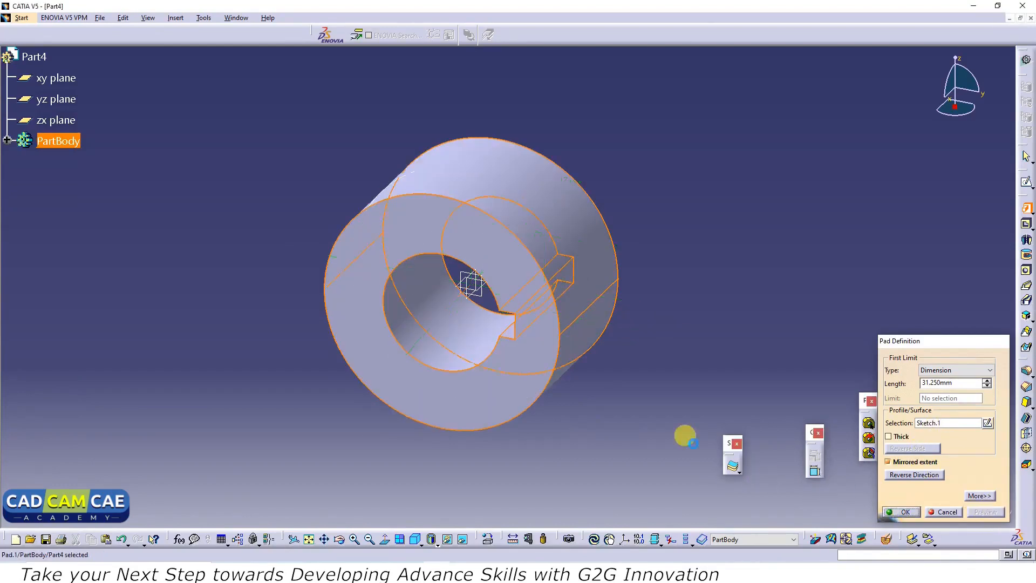
# Check the arm drawing for the second hub and open a new sketch on the yz plane.
pyautogui.moveTo(561, 446); pyautogui.dragTo(622, 398, button='middle')
pyautogui.moveTo(288, 305)
pyautogui.mouseDown(button='middle')
pyautogui.moveTo(342, 208)
pyautogui.moveTo(386, 230)
pyautogui.mouseUp(button='middle')
pyautogui.moveTo(536, 315); pyautogui.dragTo(495, 278, button='middle')
pyautogui.hotkey('alt', 'Tab')
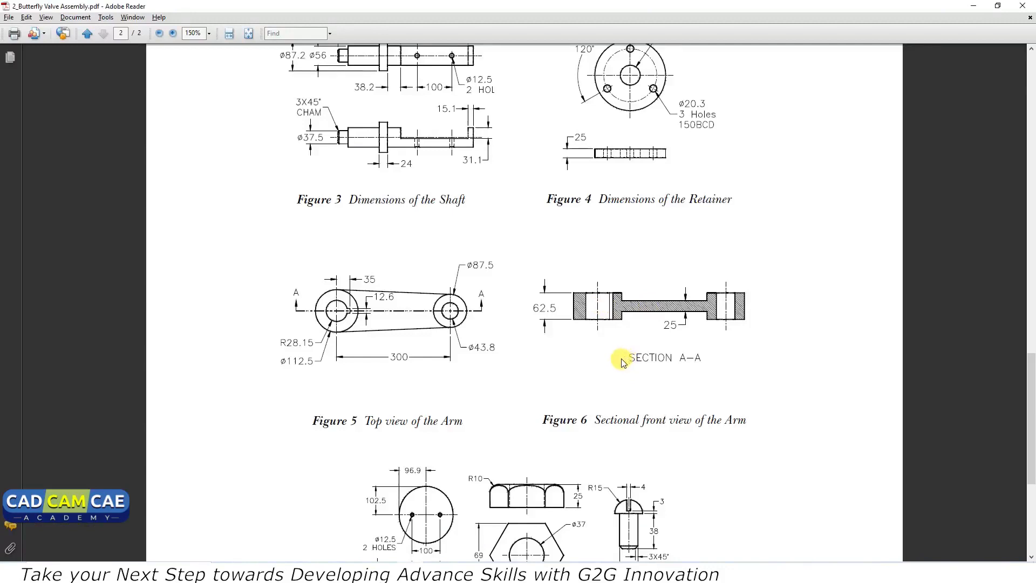
pyautogui.hotkey('alt', 'Tab')
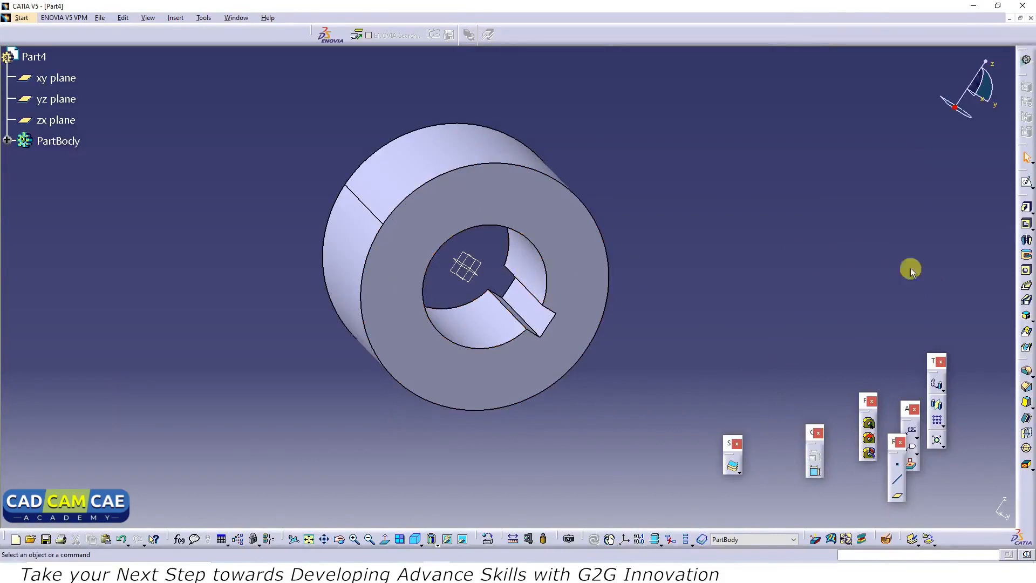
pyautogui.moveTo(283, 192); pyautogui.dragTo(151, 186, button='middle')
pyautogui.moveTo(517, 260); pyautogui.dragTo(410, 256, button='middle')
pyautogui.click(461, 271)
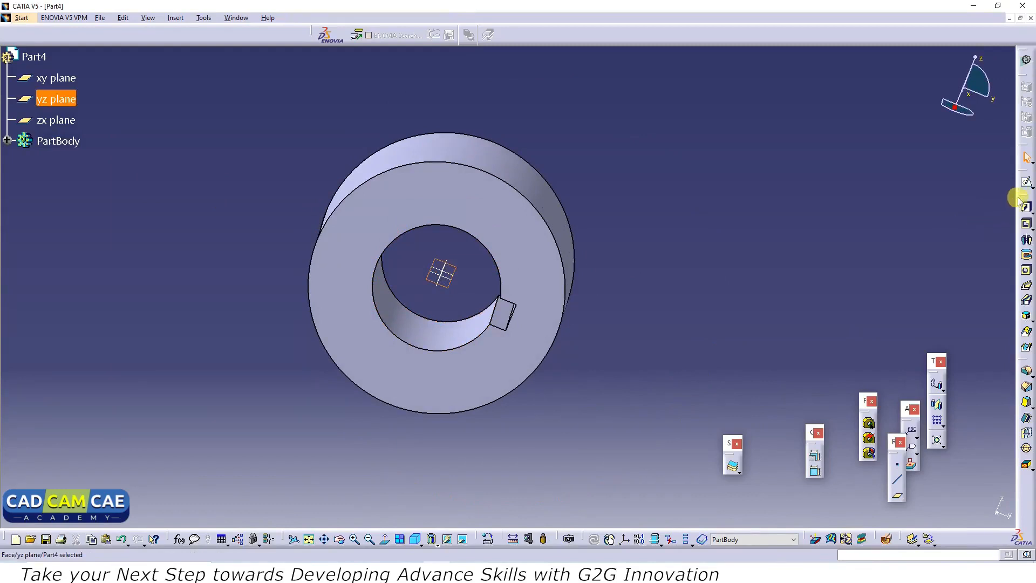
pyautogui.click(1025, 182)
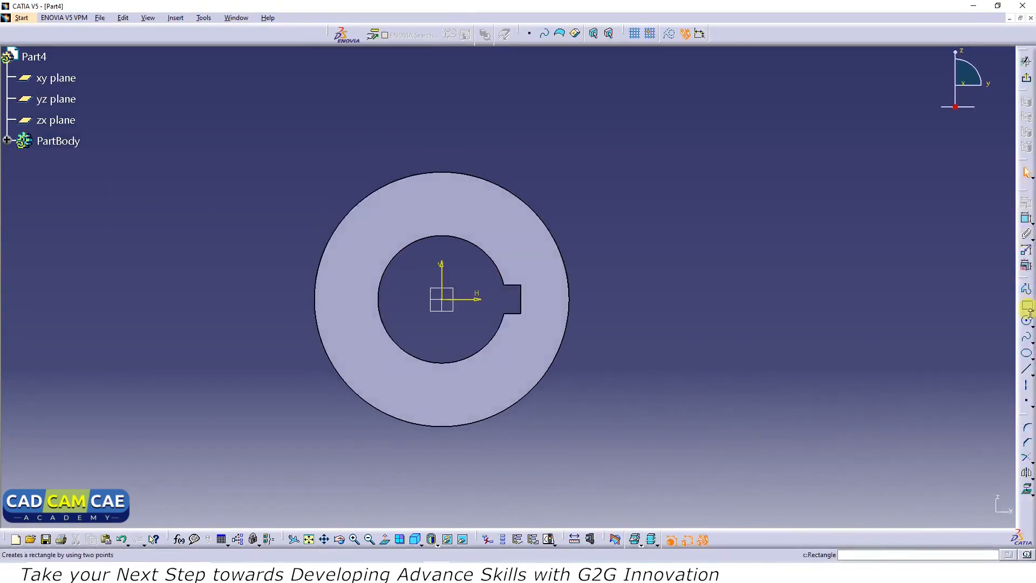
# Sketch two concentric circles centred on the horizontal axis beside the keyed hub, with radii of about 33 mm and 15.5 mm.
pyautogui.click(1026, 321)
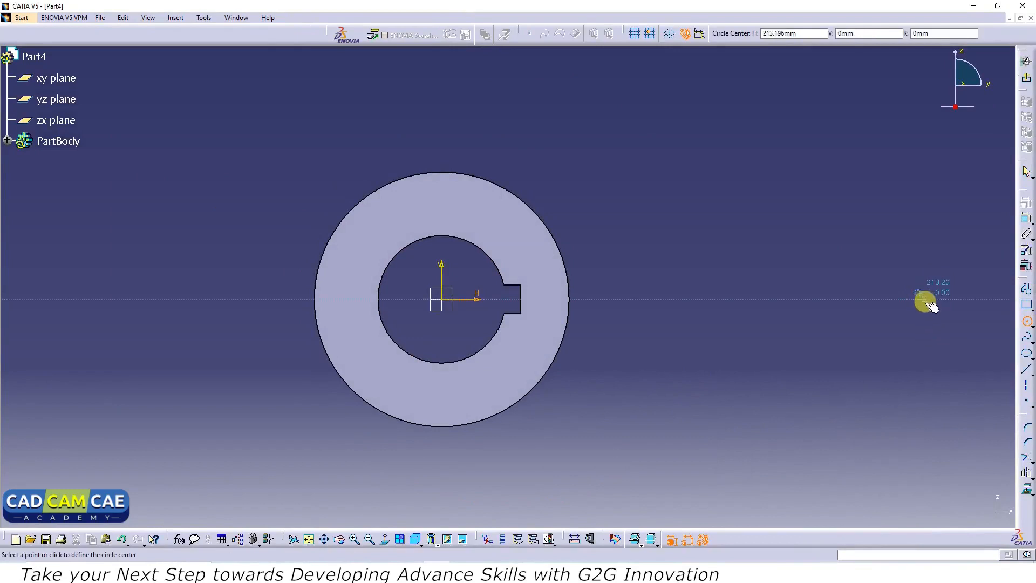
pyautogui.click(934, 296)
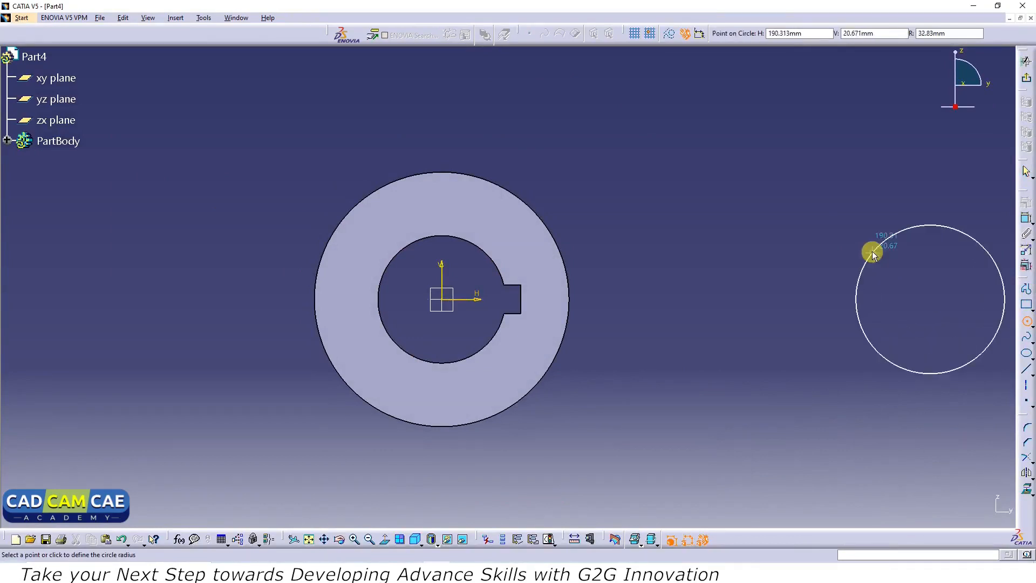
pyautogui.click(872, 251)
pyautogui.click(1027, 320)
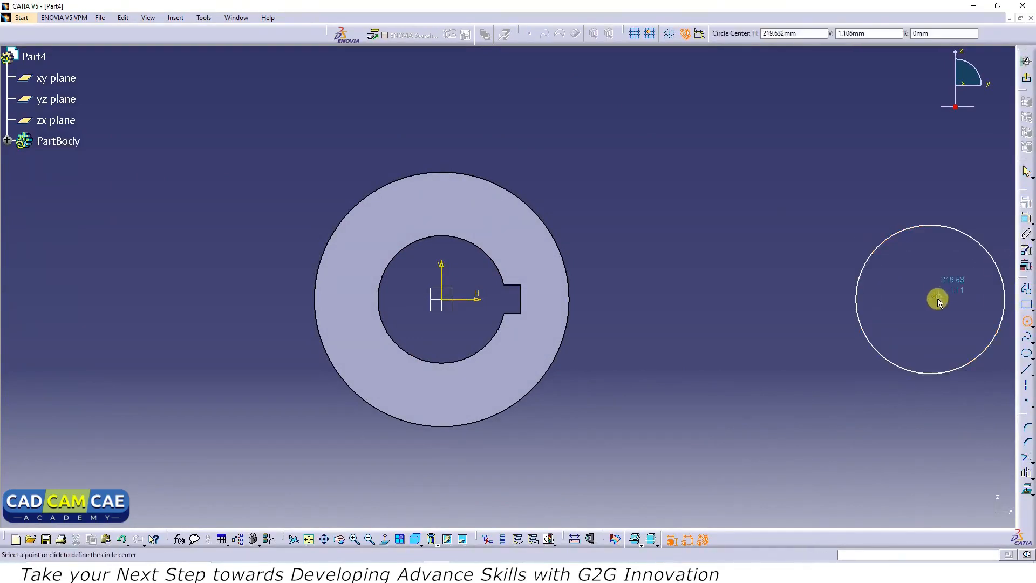
pyautogui.click(929, 297)
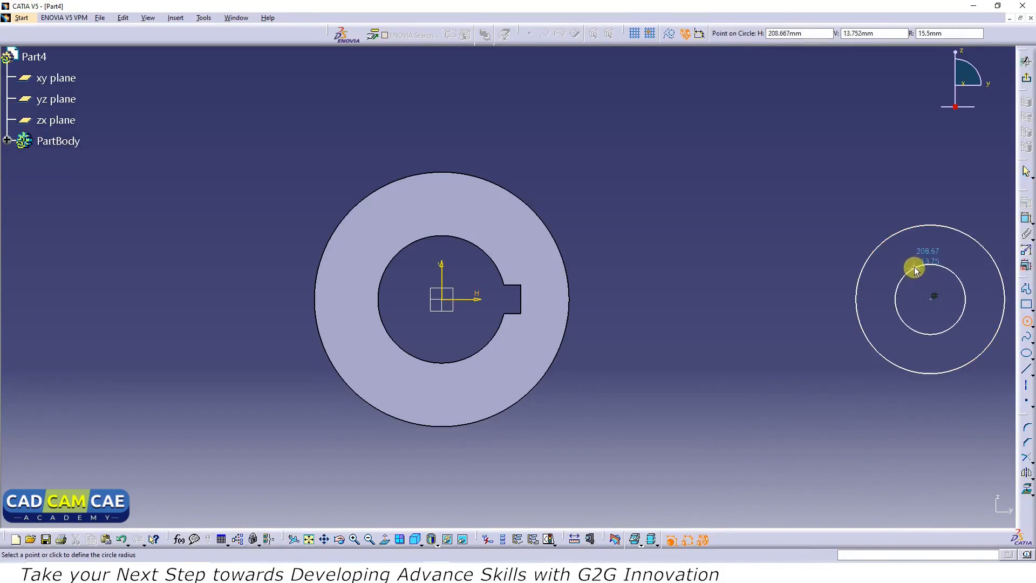
pyautogui.click(915, 267)
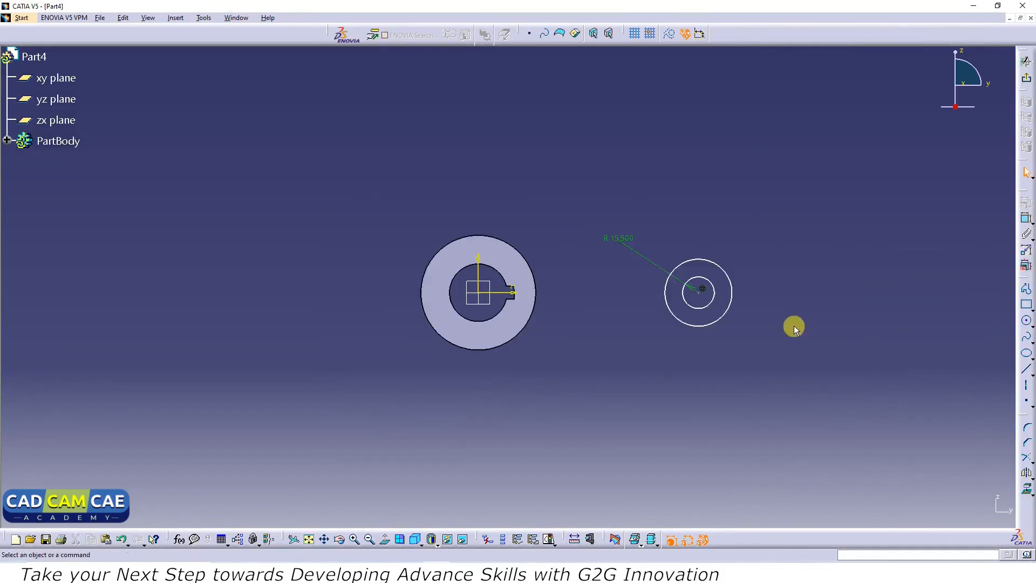
# Check the small hub's bore in the drawing and dimension the inner circle as a 43.8 mm diameter.
pyautogui.doubleClick(620, 242)
pyautogui.hotkey('alt', 'Tab')
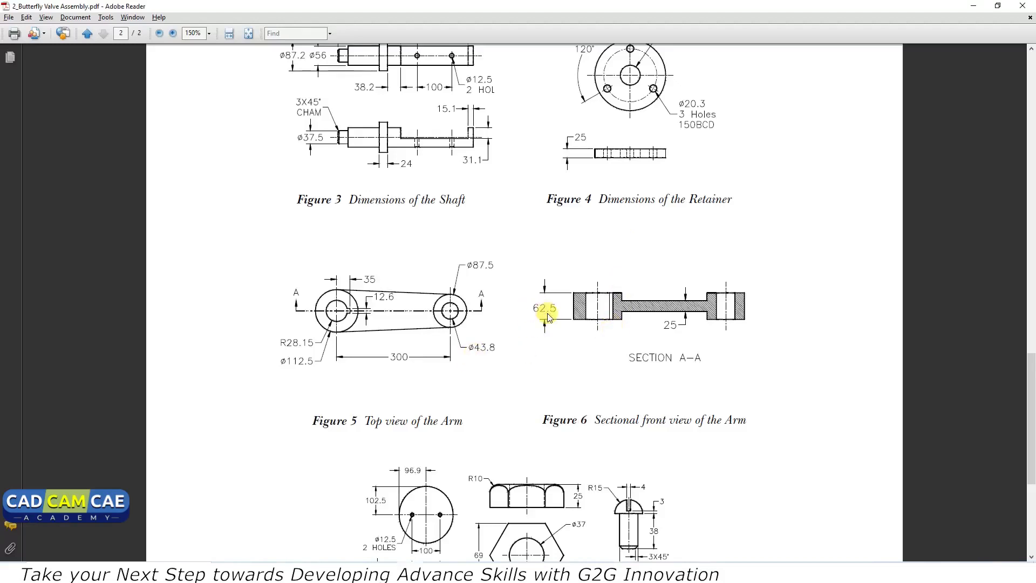
pyautogui.hotkey('alt', 'Tab')
pyautogui.click(876, 483)
pyautogui.tripleClick(884, 458)
pyautogui.write('4')
pyautogui.press('Return')
pyautogui.write('3.8')
pyautogui.press('Return')
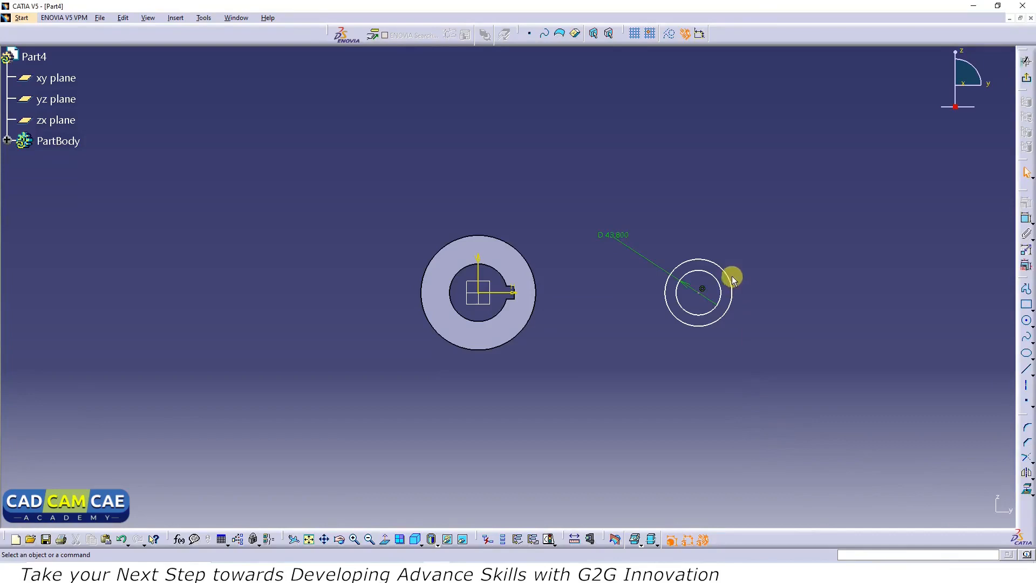
# Dimension the outer circle's diameter, check the arm drawing, and set the value to 87.5 mm.
pyautogui.click(732, 276)
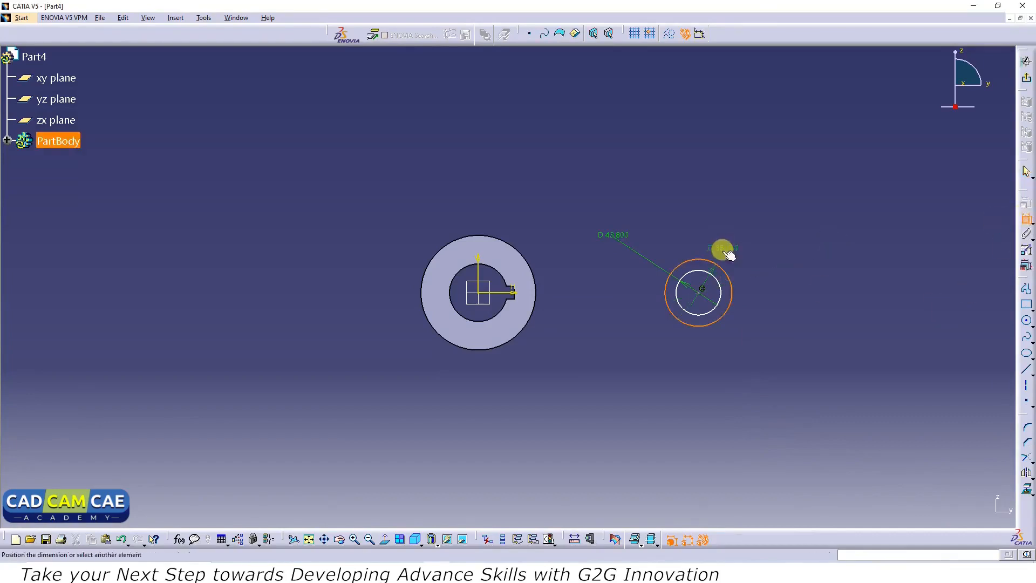
pyautogui.click(755, 238)
pyautogui.hotkey('alt', 'Tab')
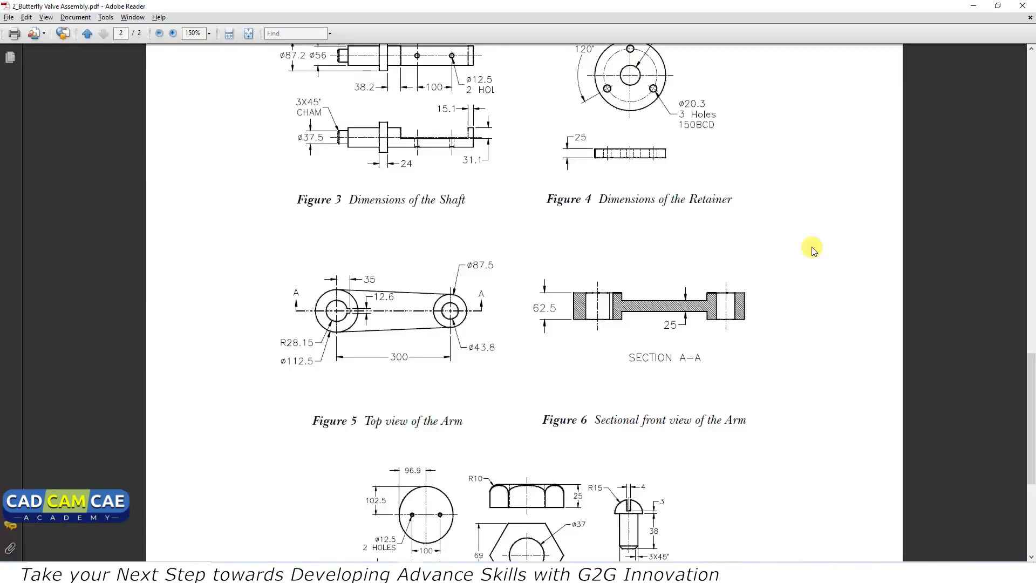
pyautogui.hotkey('alt', 'Tab')
pyautogui.doubleClick(750, 238)
pyautogui.write('87.5')
pyautogui.press('Return')
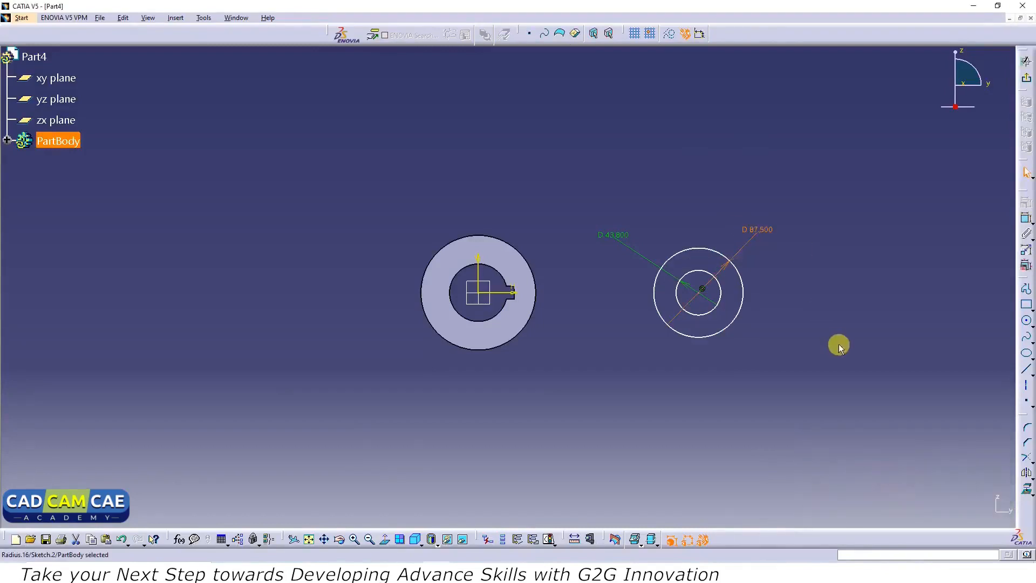
# Dimension the circles' centre from the sketch's vertical axis, check the arm drawing, and set the distance to 300 mm.
pyautogui.moveTo(631, 335)
pyautogui.mouseDown(button='middle')
pyautogui.moveTo(622, 342)
pyautogui.moveTo(630, 306)
pyautogui.moveTo(606, 319)
pyautogui.mouseUp(button='middle')
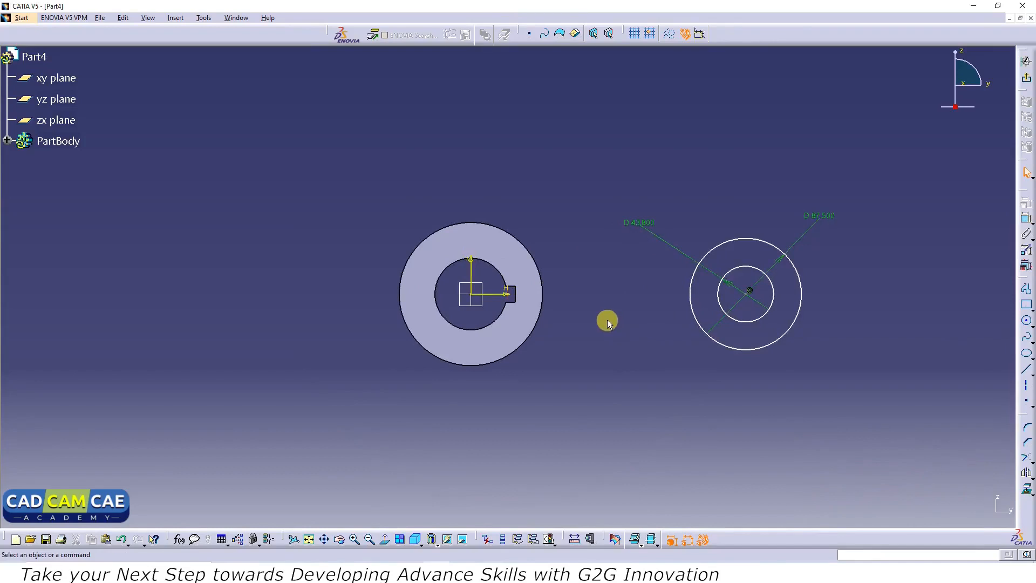
pyautogui.click(1026, 219)
pyautogui.click(748, 292)
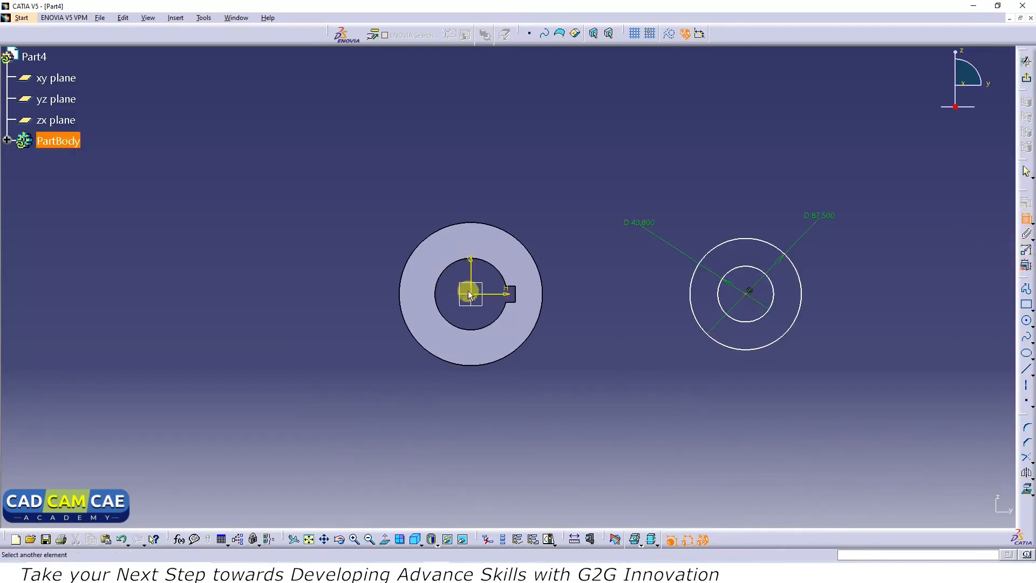
pyautogui.click(477, 290)
pyautogui.click(624, 364)
pyautogui.hotkey('alt', 'Tab')
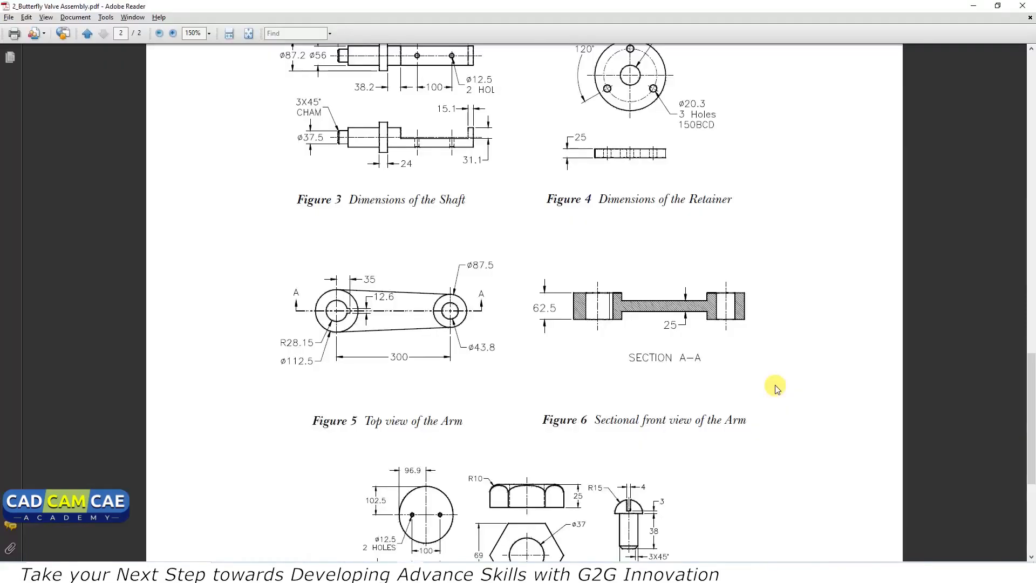
pyautogui.hotkey('alt', 'Tab')
pyautogui.doubleClick(619, 367)
pyautogui.write('300')
pyautogui.press('Return')
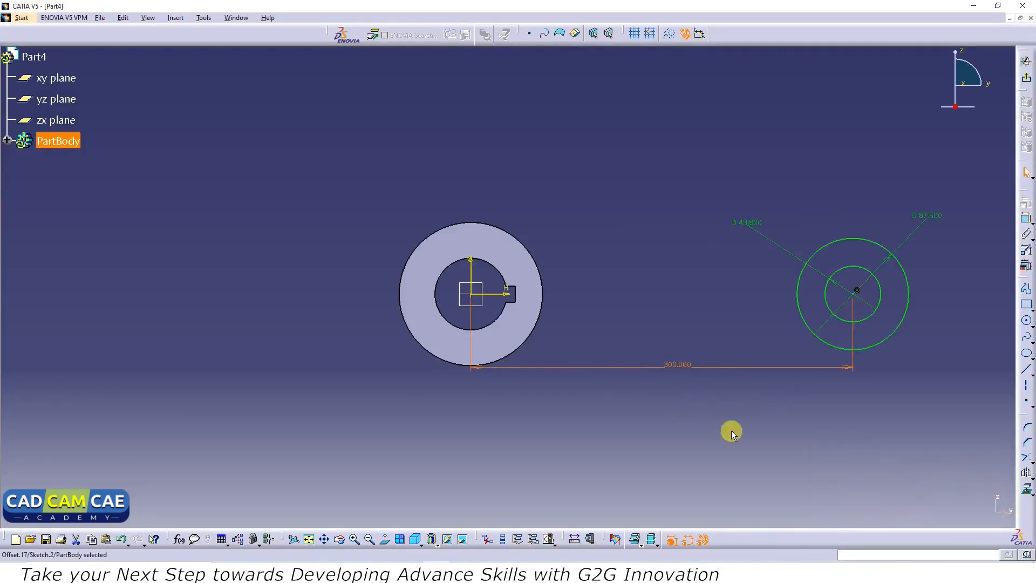
# Exit the sketch, check the hub thickness in the drawing, and pad the ring profile 31.25 mm with mirrored extent.
pyautogui.moveTo(730, 442); pyautogui.dragTo(734, 454, button='middle')
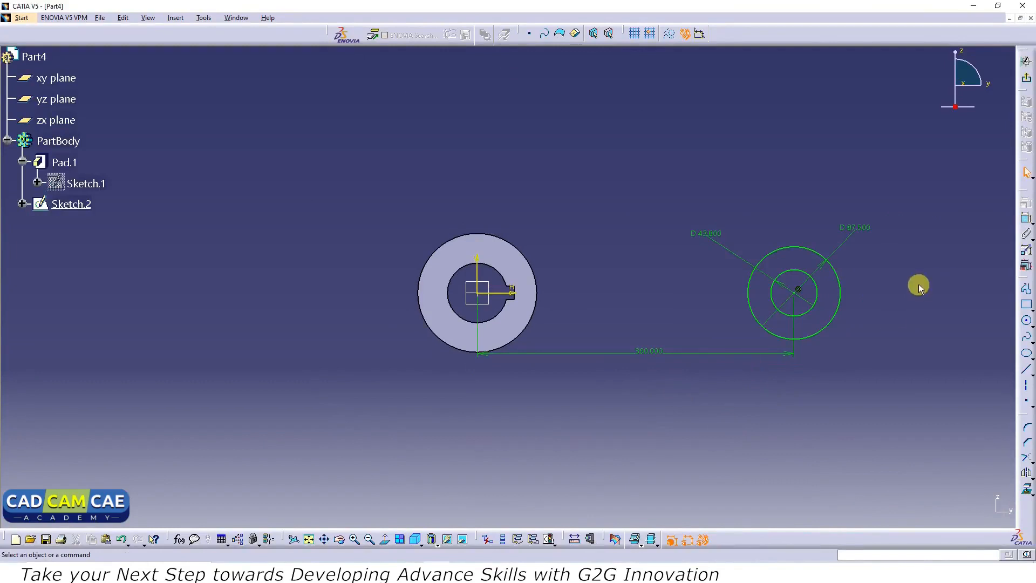
pyautogui.click(1026, 62)
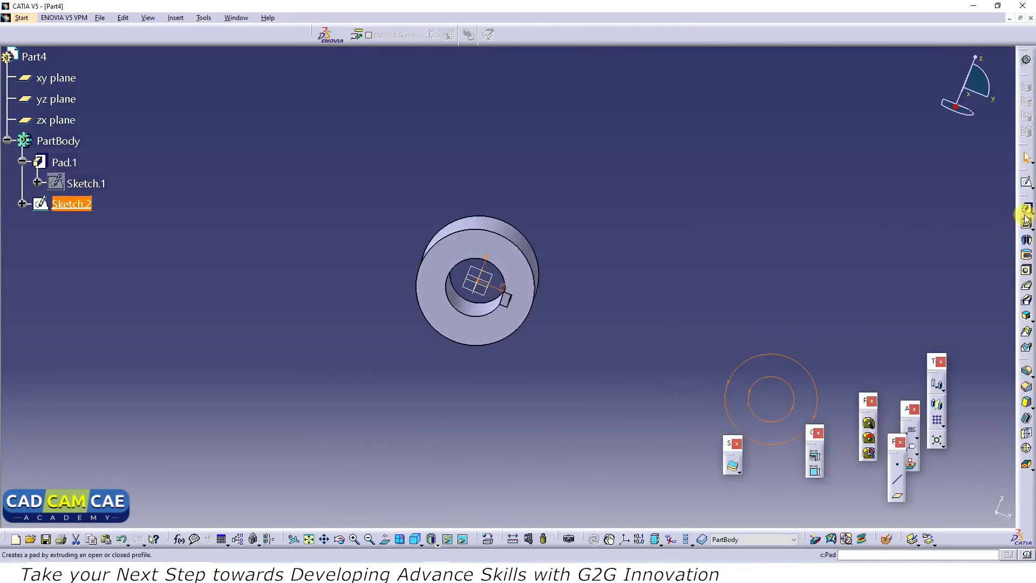
pyautogui.click(1026, 209)
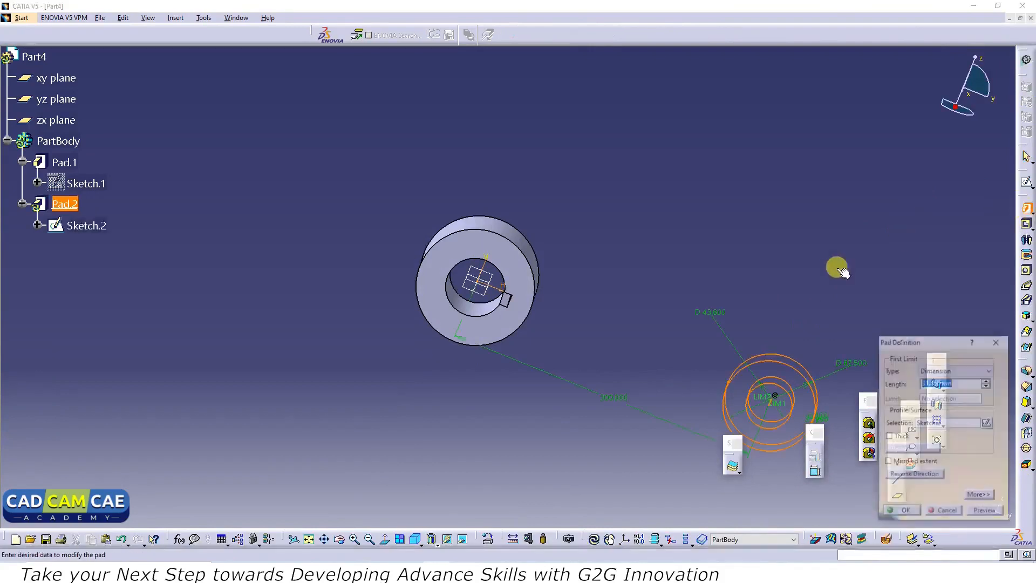
pyautogui.hotkey('alt', 'Tab')
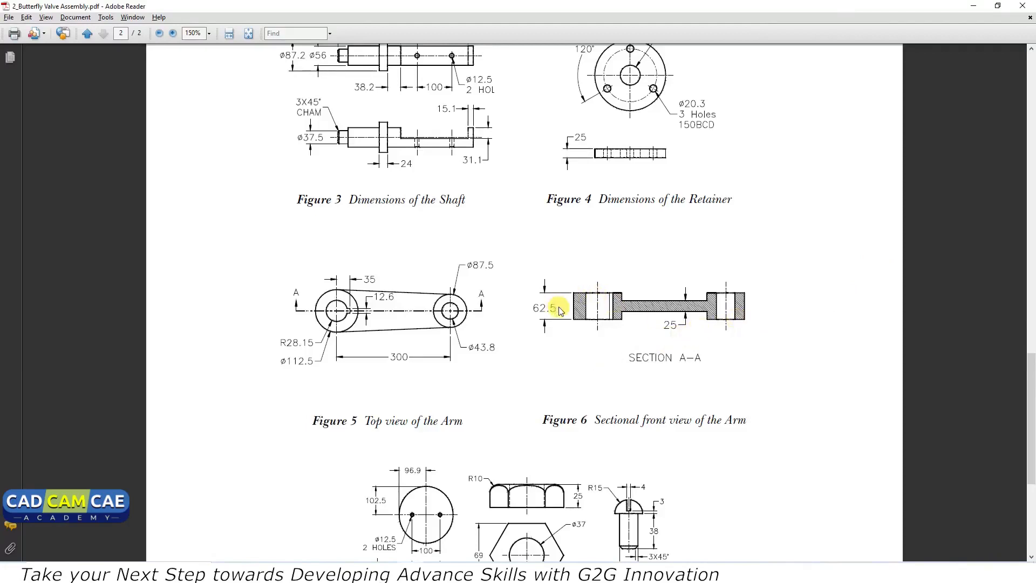
pyautogui.hotkey('alt', 'Tab')
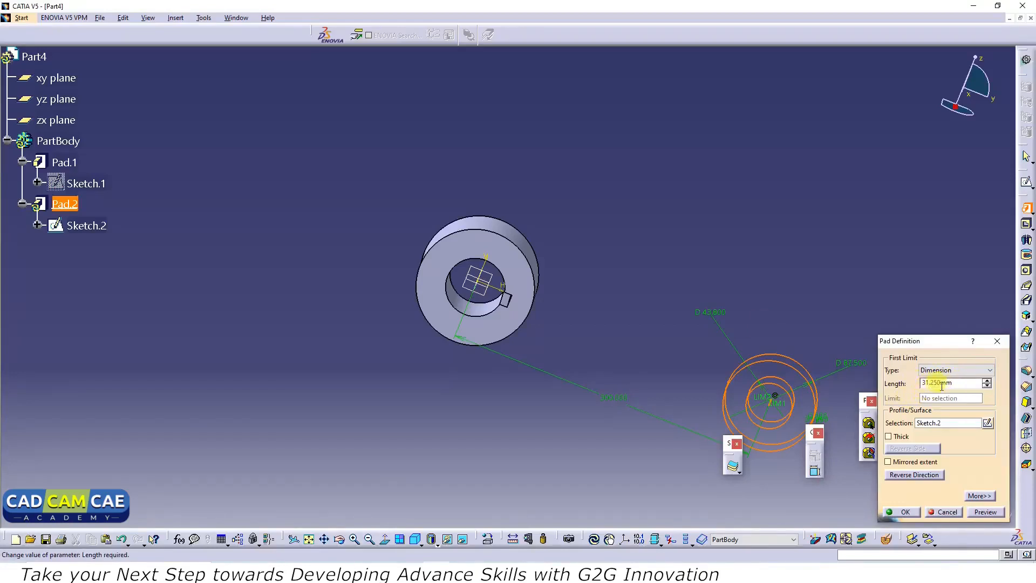
pyautogui.click(906, 463)
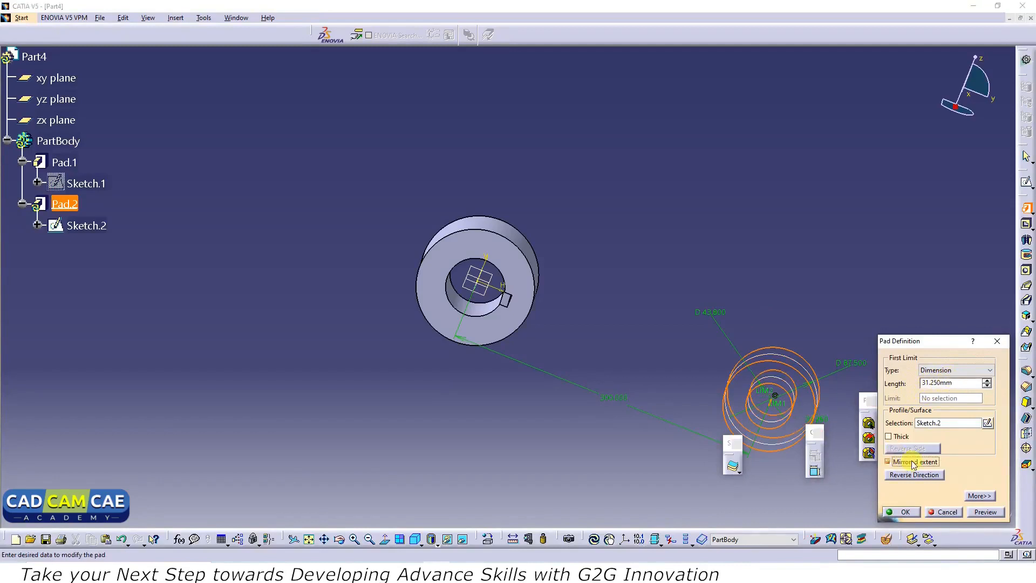
pyautogui.click(904, 515)
# Open a sketch on the yz plane and project the outer circular edges of both hubs into it.
pyautogui.moveTo(596, 458); pyautogui.dragTo(487, 356, button='middle')
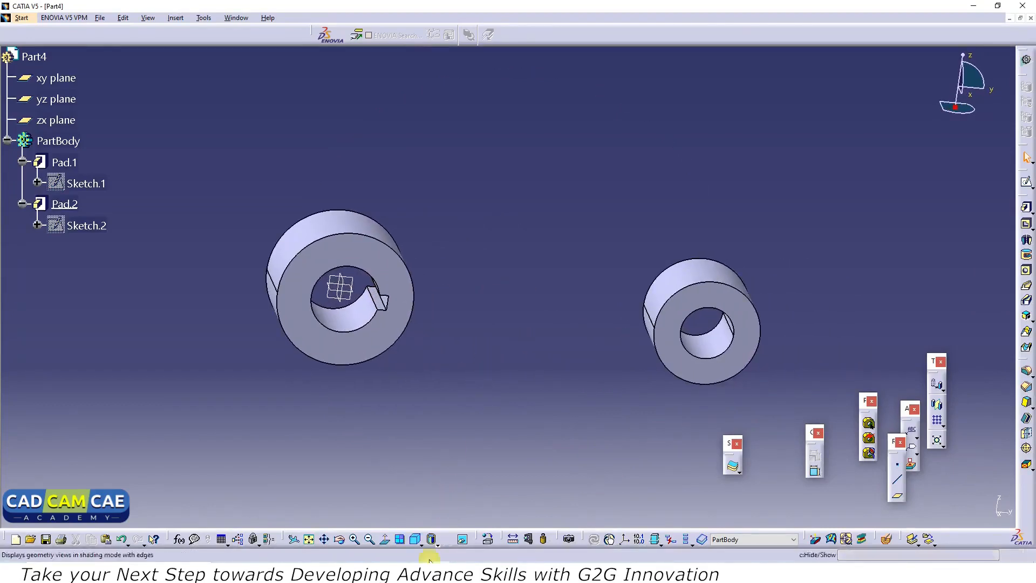
pyautogui.hotkey('alt', 'Tab')
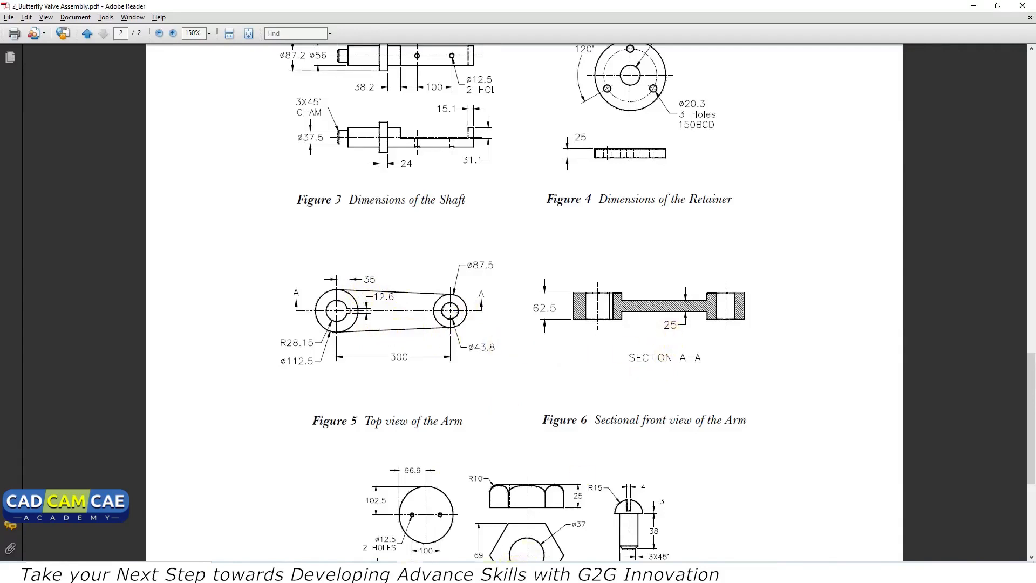
pyautogui.click(423, 571)
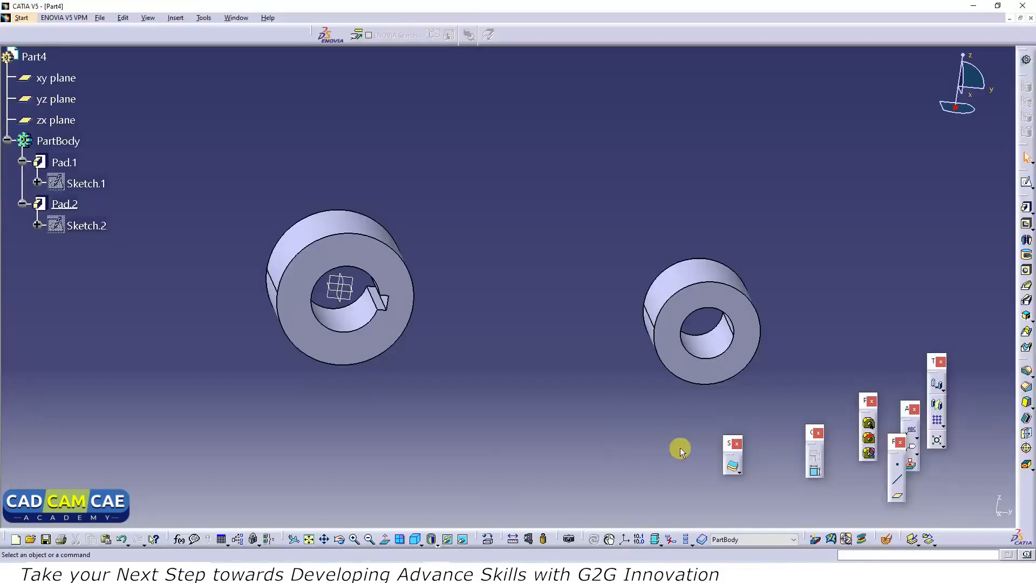
pyautogui.click(340, 268)
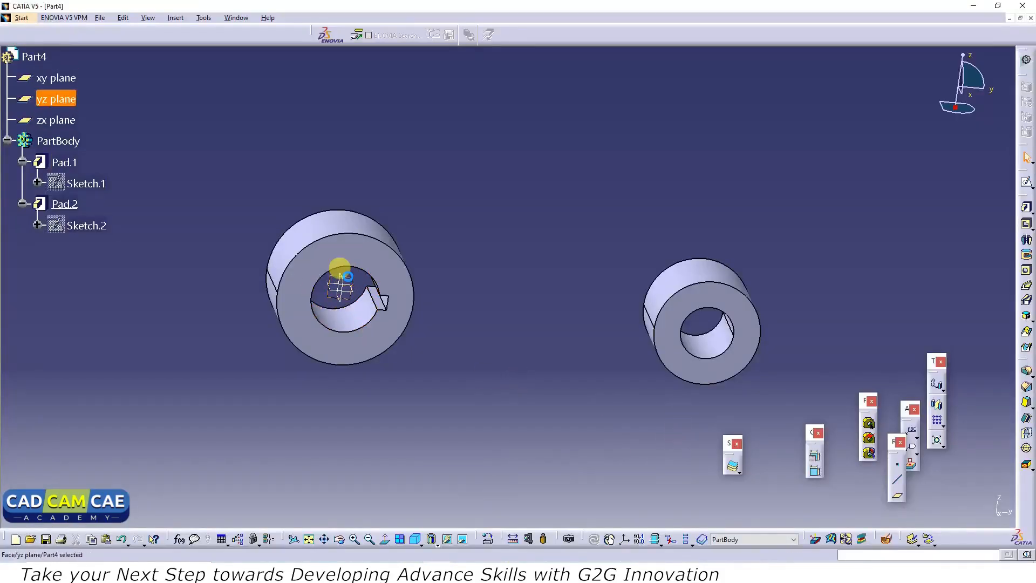
pyautogui.click(1025, 180)
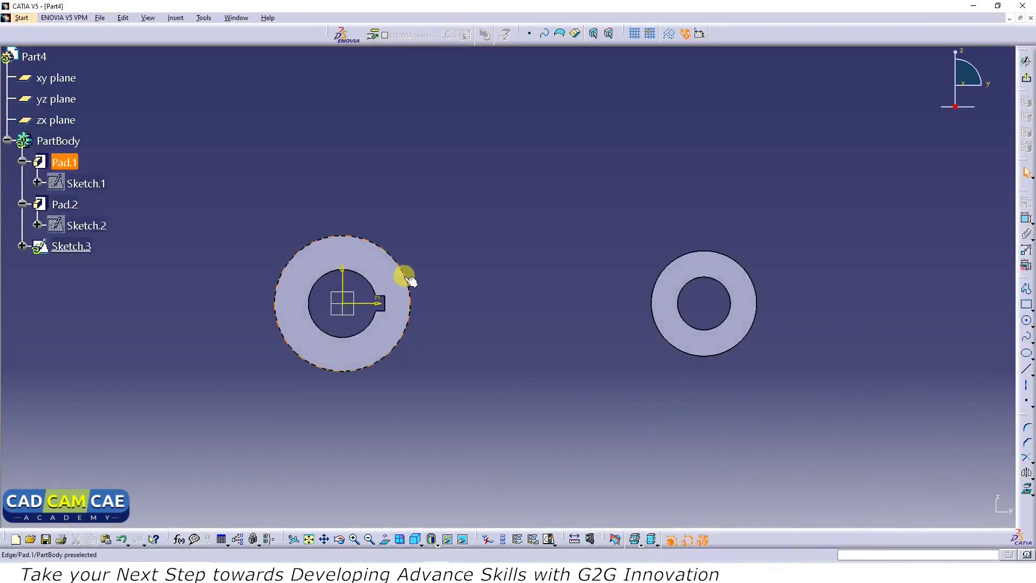
pyautogui.keyDown('ctrl'); pyautogui.click(683, 260); pyautogui.keyUp('ctrl')
pyautogui.click(1027, 488)
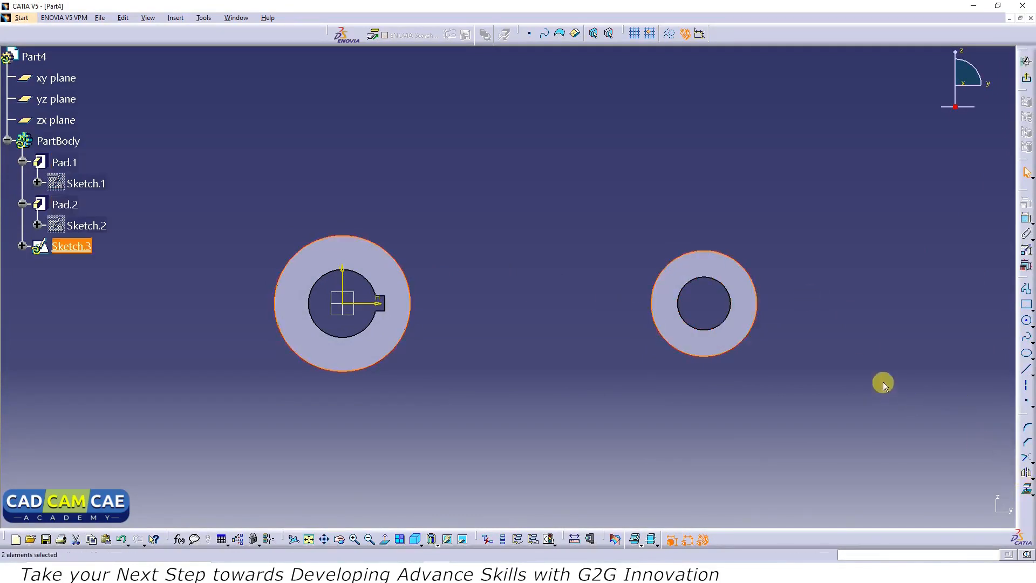
# Draw two lines joining the uppermost points and the lowermost points of the two projected hub circles.
pyautogui.click(1025, 369)
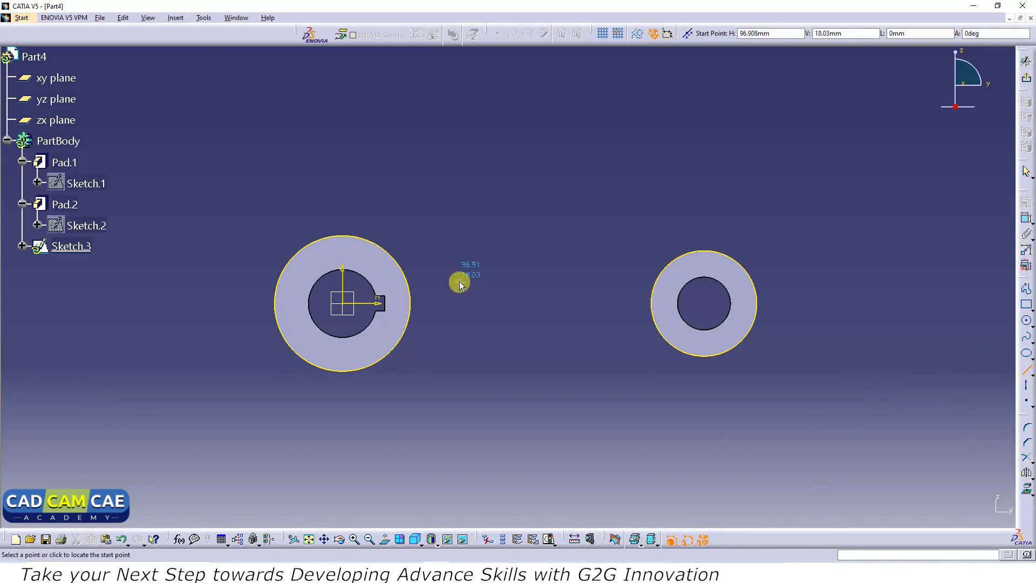
pyautogui.click(345, 237)
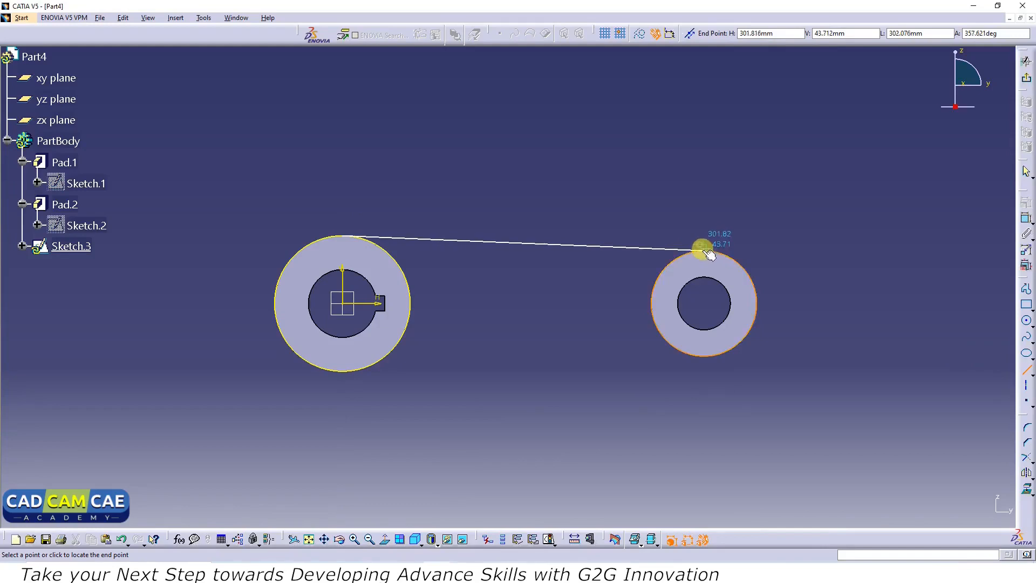
pyautogui.click(707, 251)
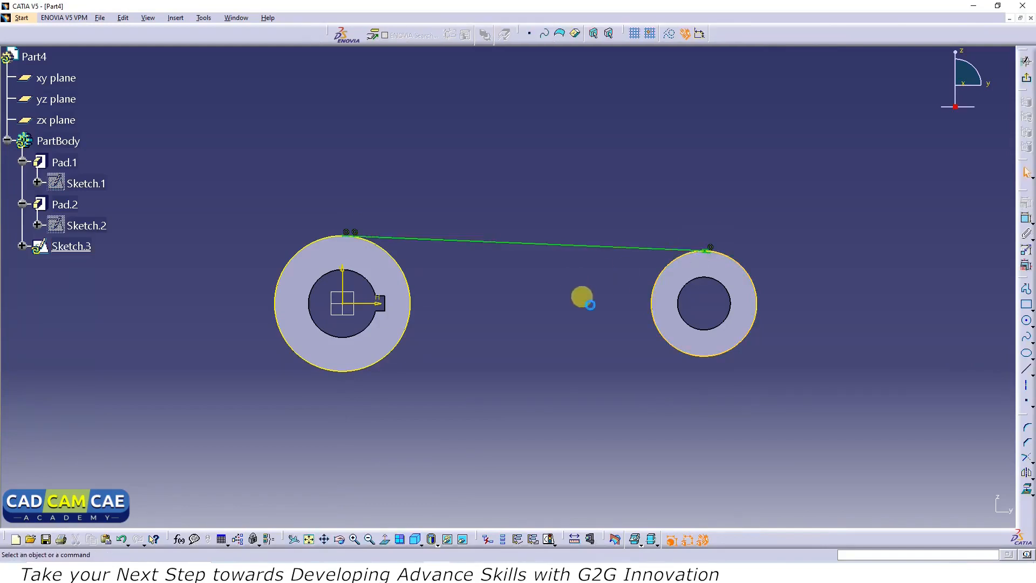
pyautogui.click(1027, 372)
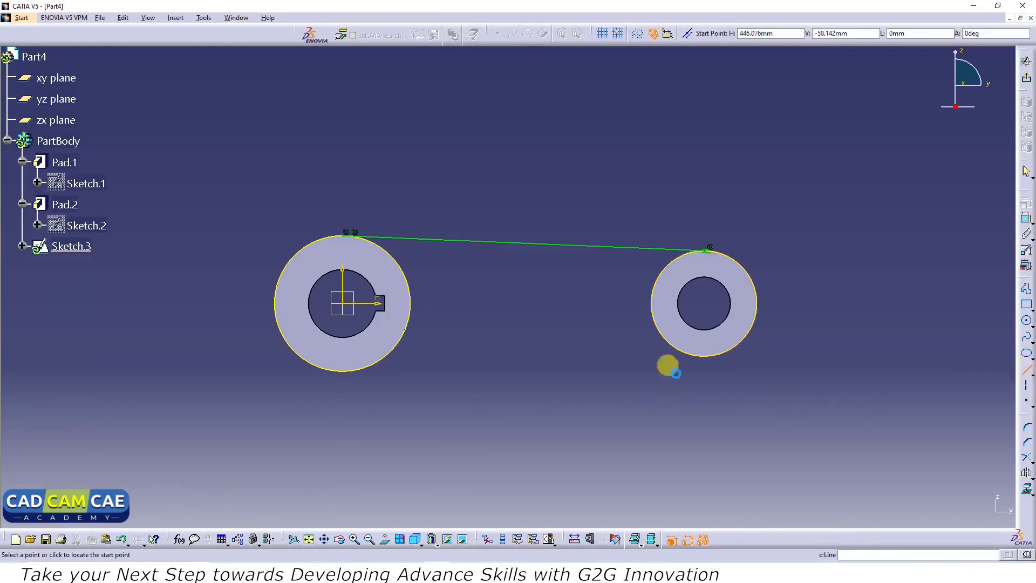
pyautogui.click(341, 370)
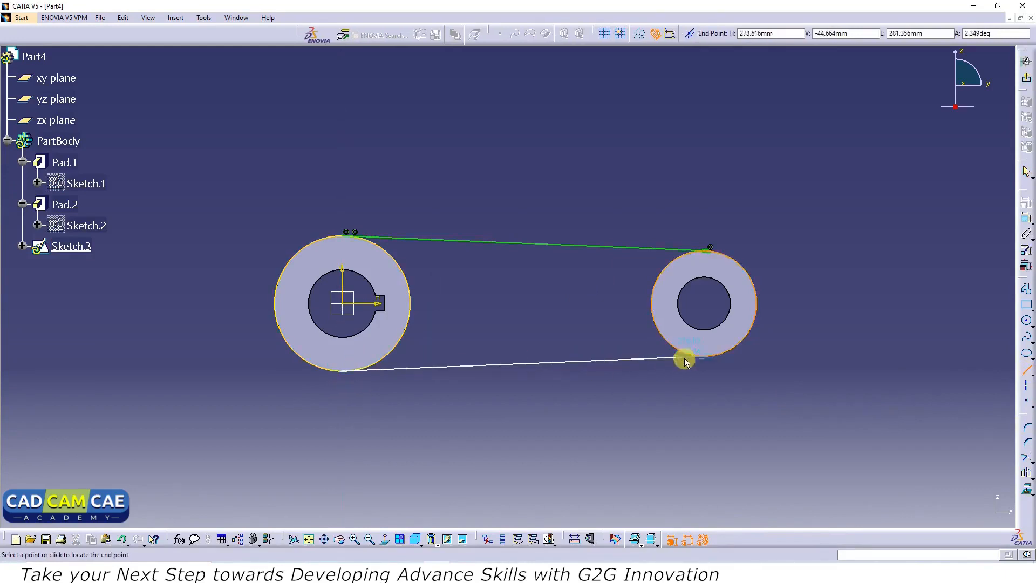
pyautogui.click(707, 358)
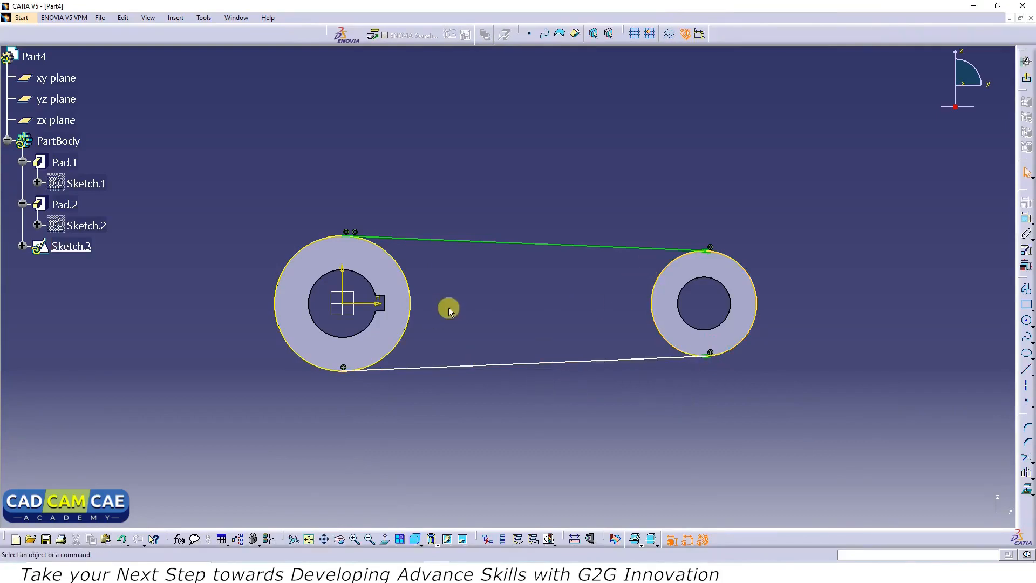
# Convert both projected hub circles to construction elements.
pyautogui.click(411, 311)
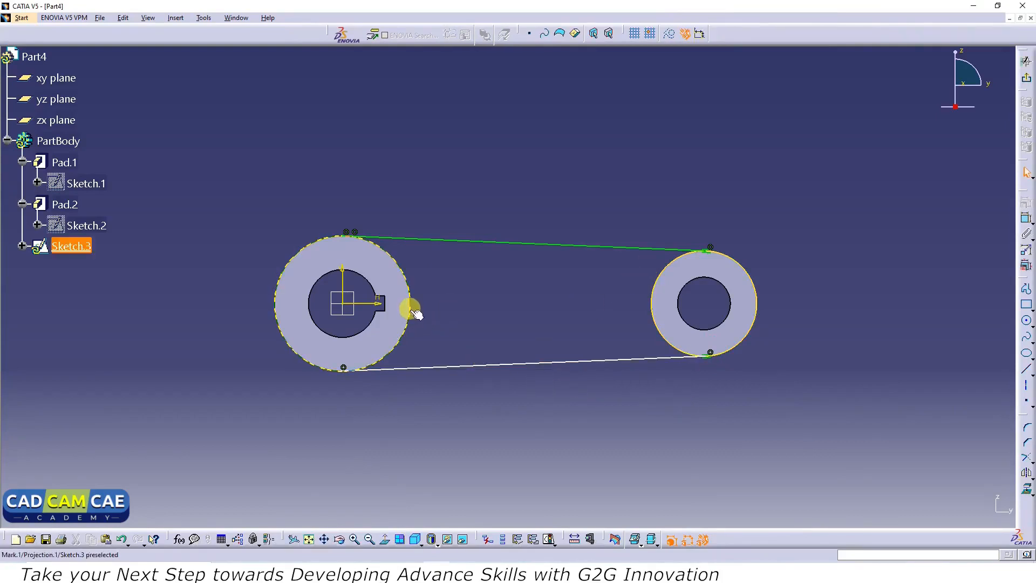
pyautogui.keyDown('ctrl'); pyautogui.click(655, 323); pyautogui.keyUp('ctrl')
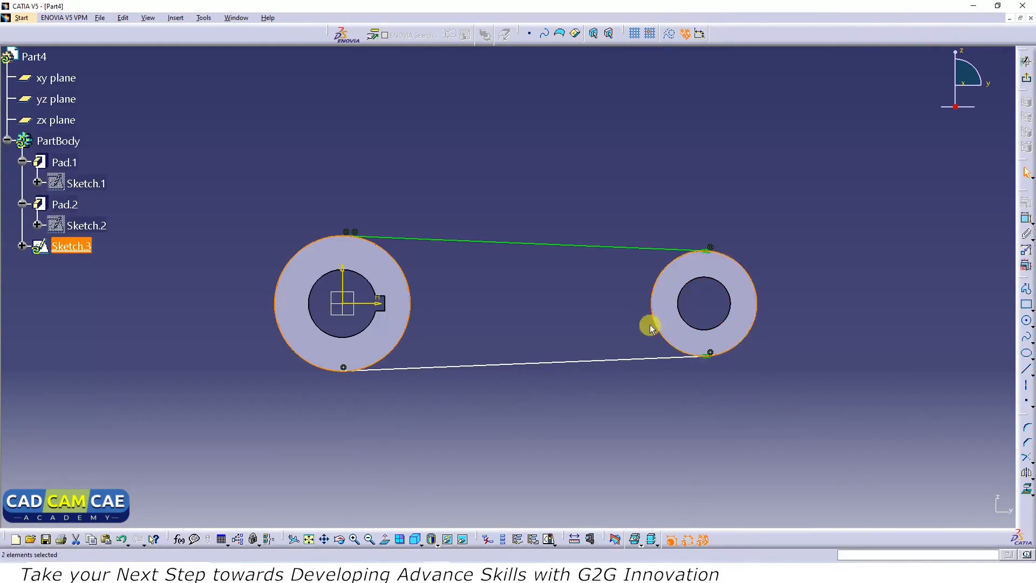
pyautogui.click(673, 35)
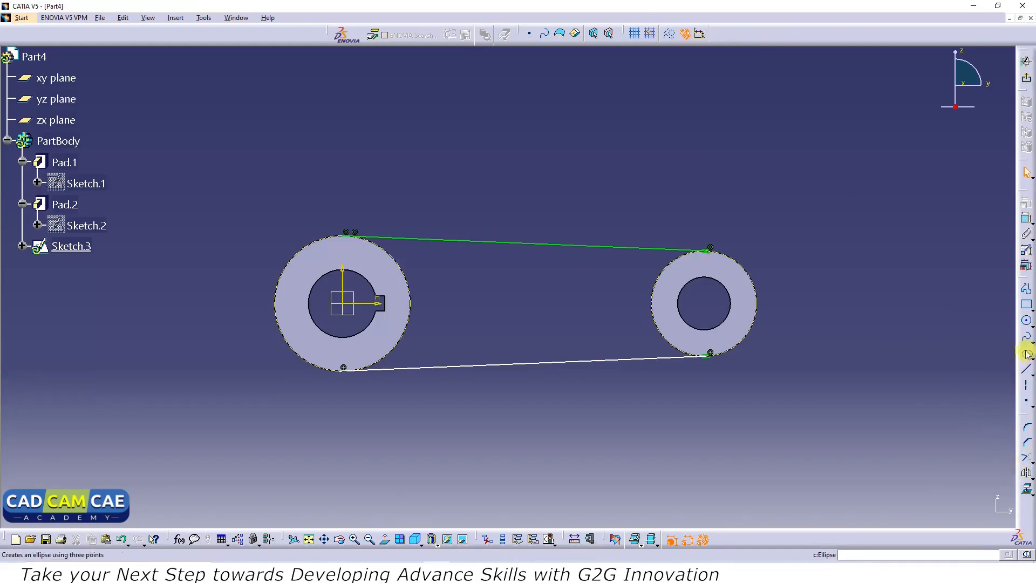
# Draw a standard circle over each hub's outer edge, centred on the hub and coinciding with the projected construction circle.
pyautogui.click(1027, 323)
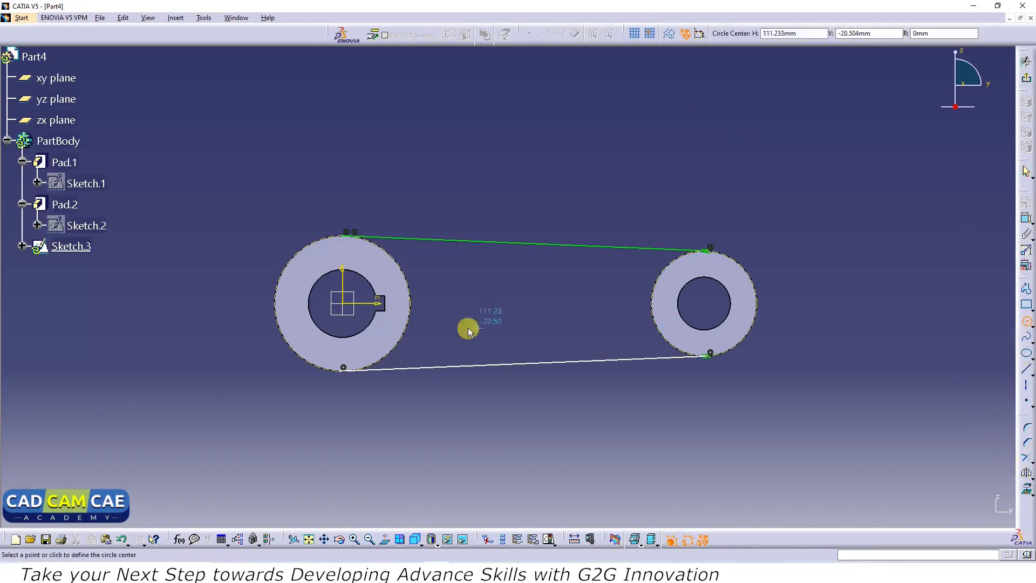
pyautogui.click(343, 304)
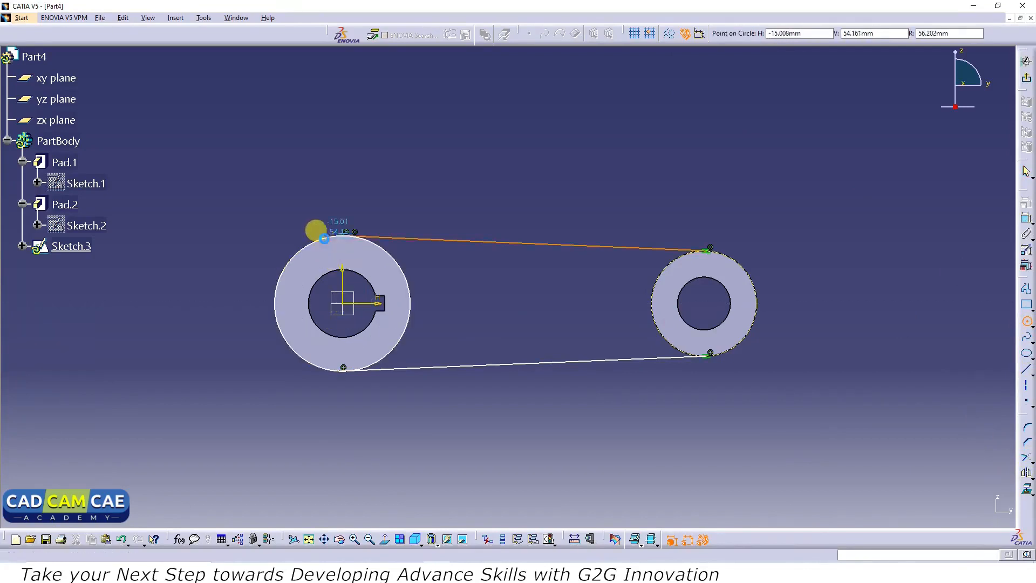
pyautogui.click(322, 233)
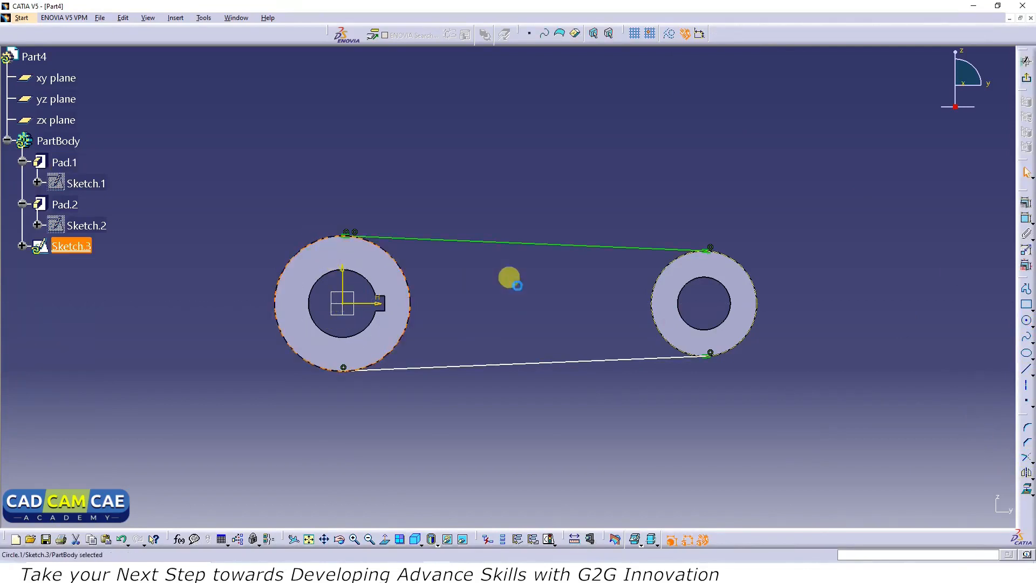
pyautogui.click(1025, 321)
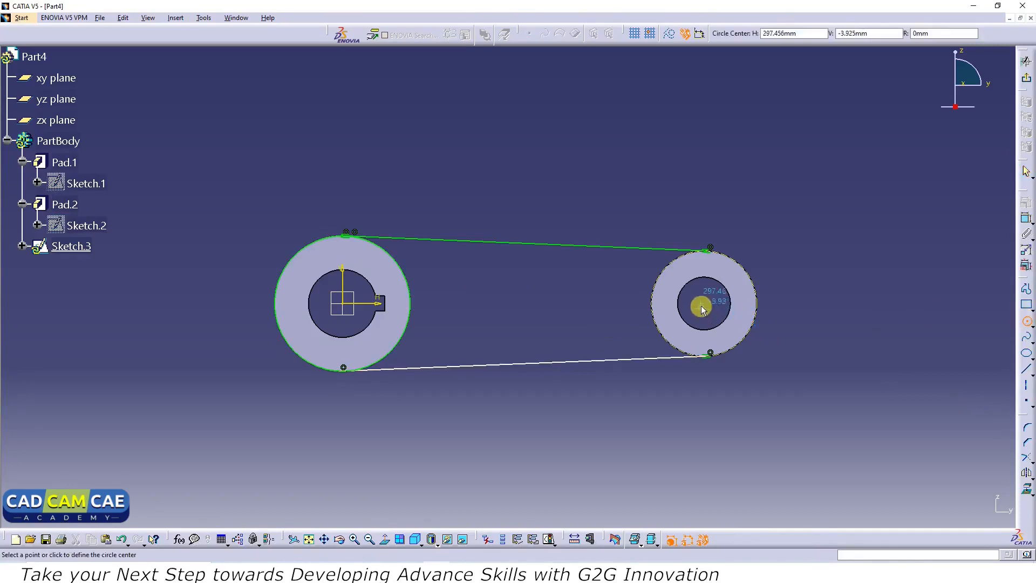
pyautogui.click(704, 303)
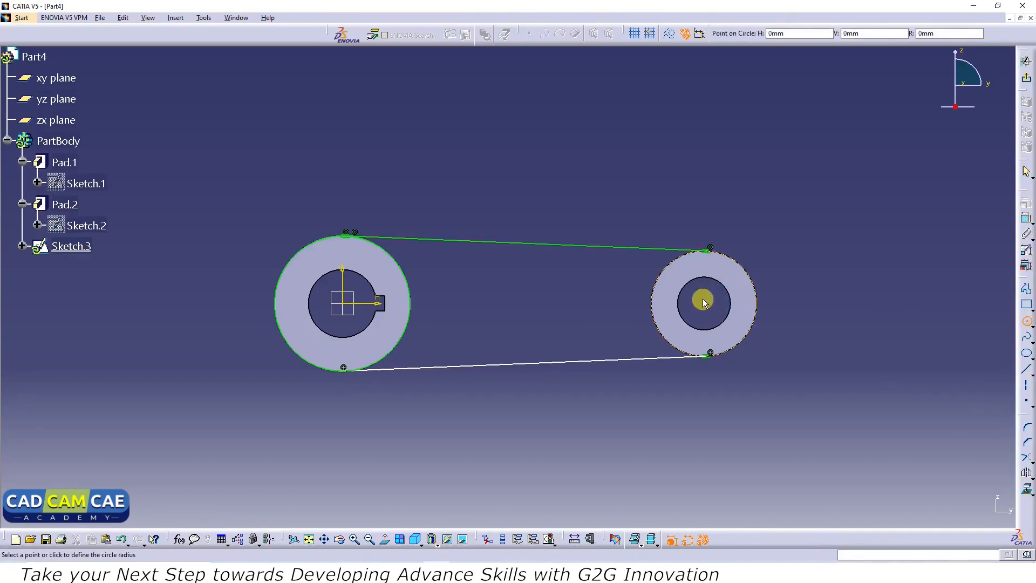
pyautogui.click(699, 251)
pyautogui.click(850, 296)
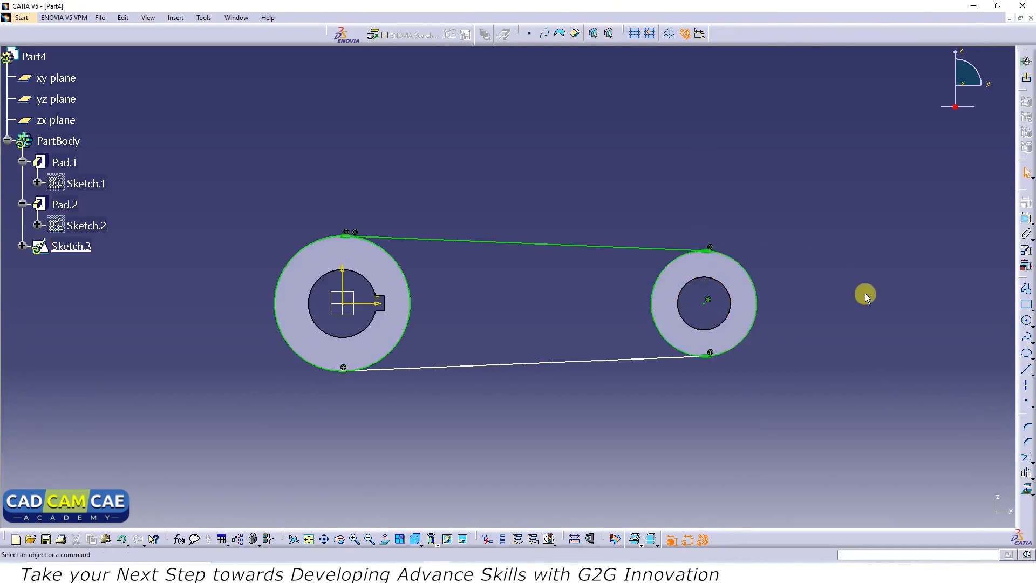
# Trim the large hub's circle against the upper and lower connecting lines, keeping the arc facing the small hub.
pyautogui.click(1024, 457)
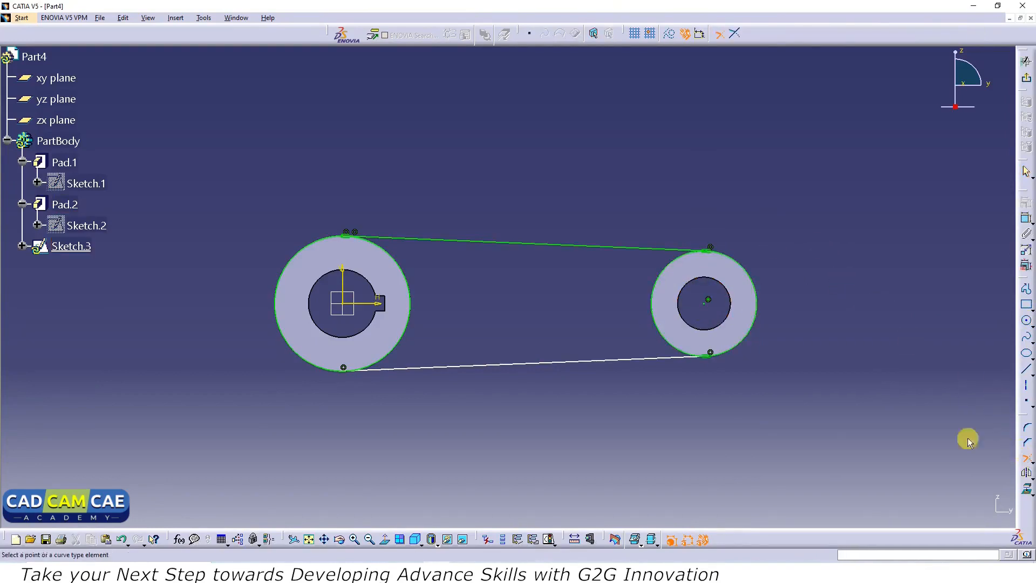
pyautogui.click(407, 239)
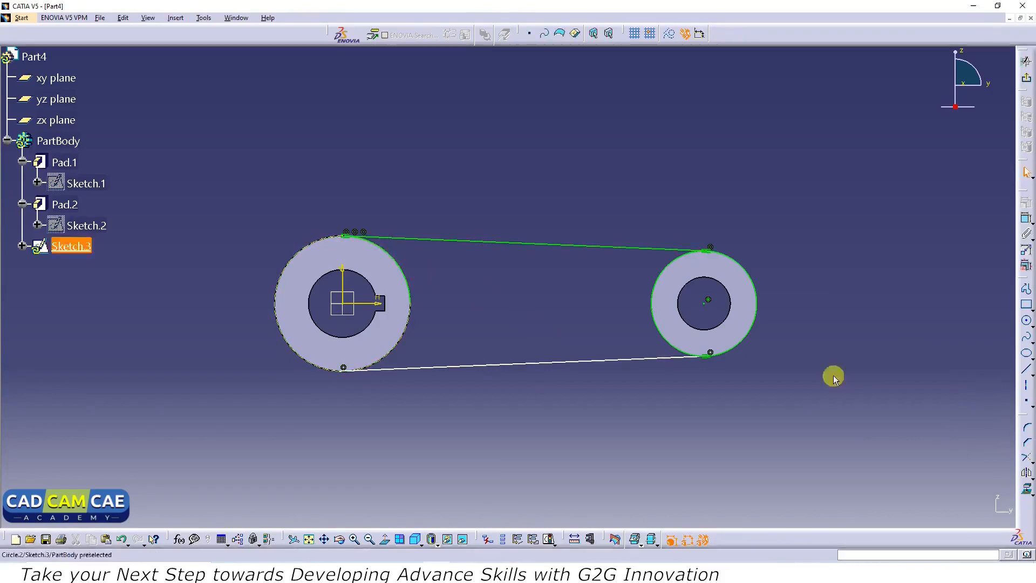
pyautogui.click(1026, 456)
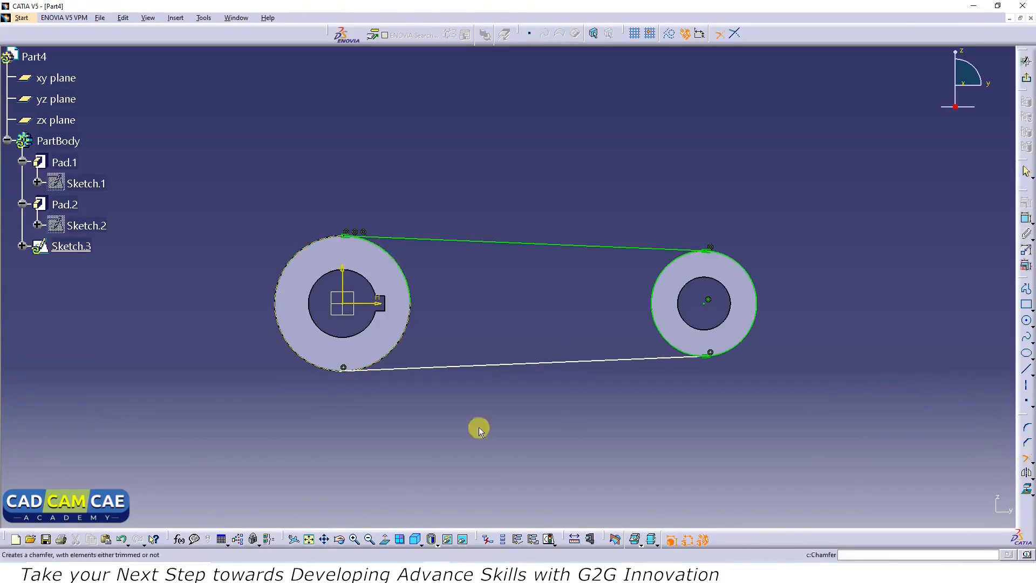
pyautogui.click(432, 365)
pyautogui.click(408, 296)
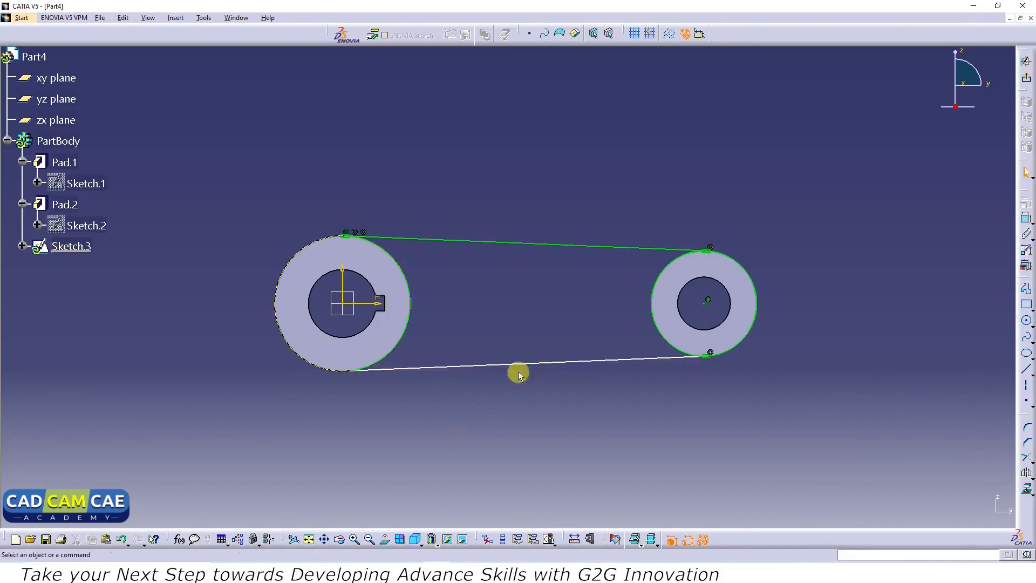
# Trim the small hub's circle against both connecting lines, keeping the arc facing the large hub to close the web profile.
pyautogui.click(1027, 456)
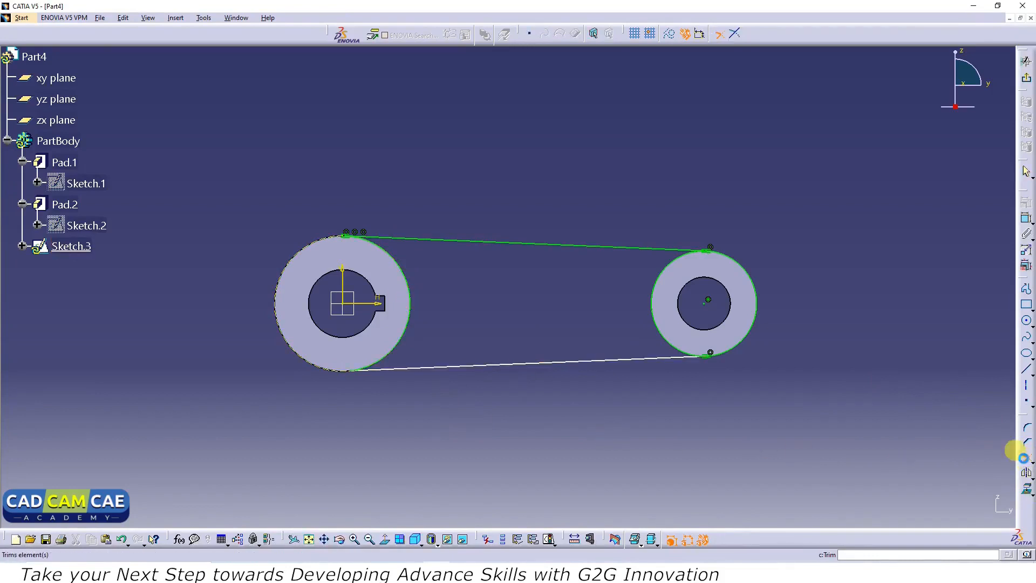
pyautogui.click(650, 359)
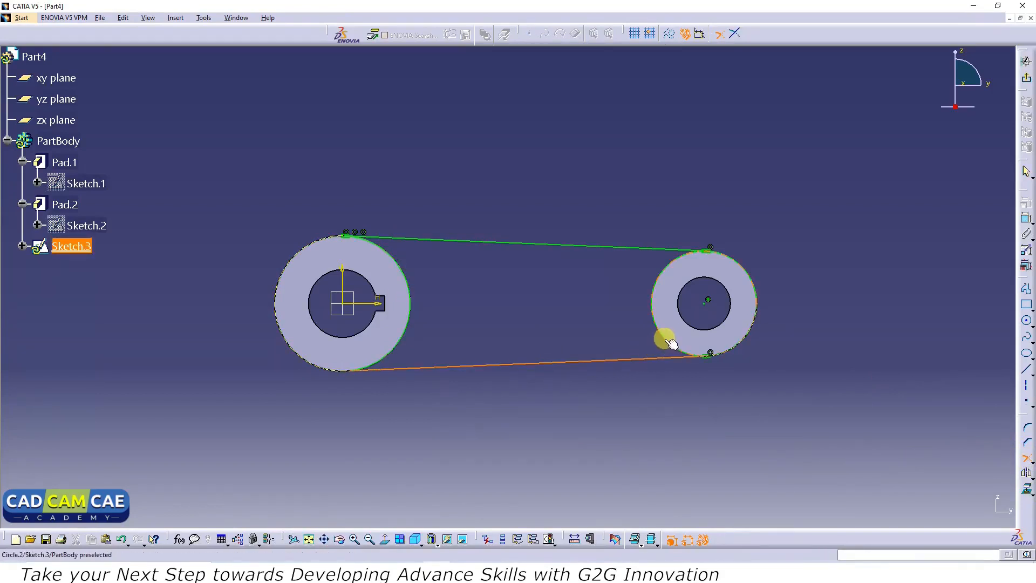
pyautogui.click(665, 337)
pyautogui.click(1026, 456)
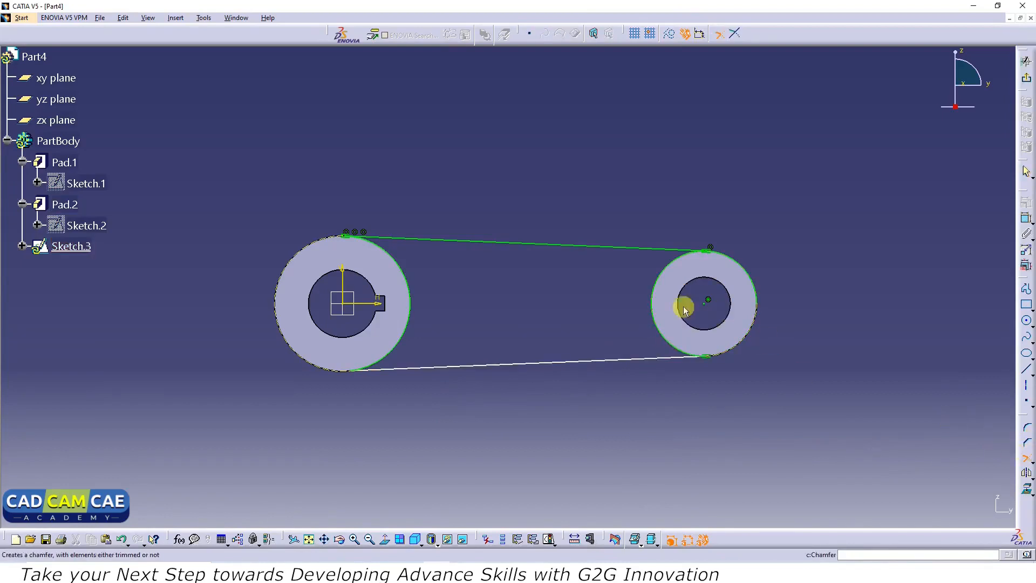
pyautogui.click(670, 251)
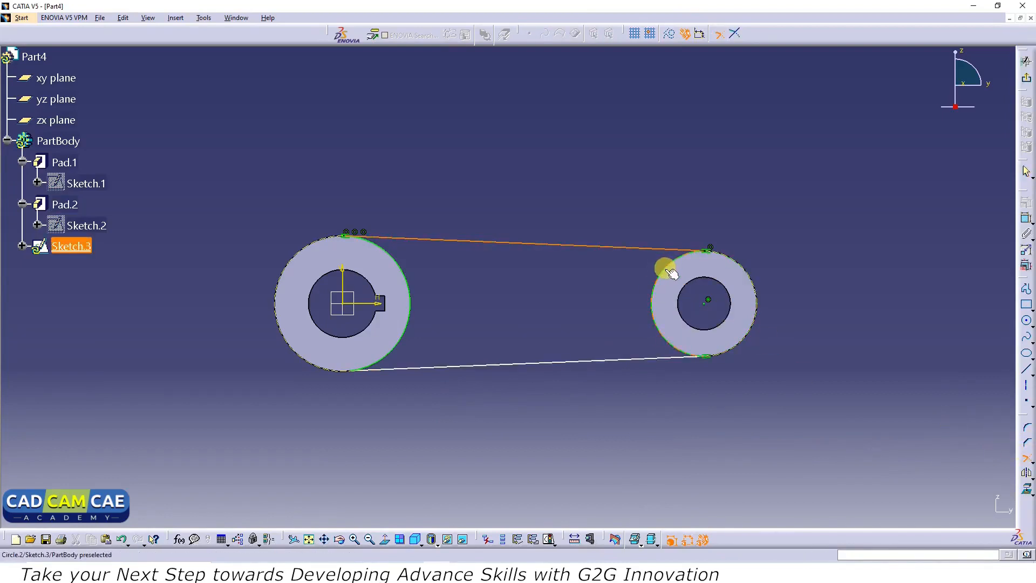
pyautogui.click(671, 273)
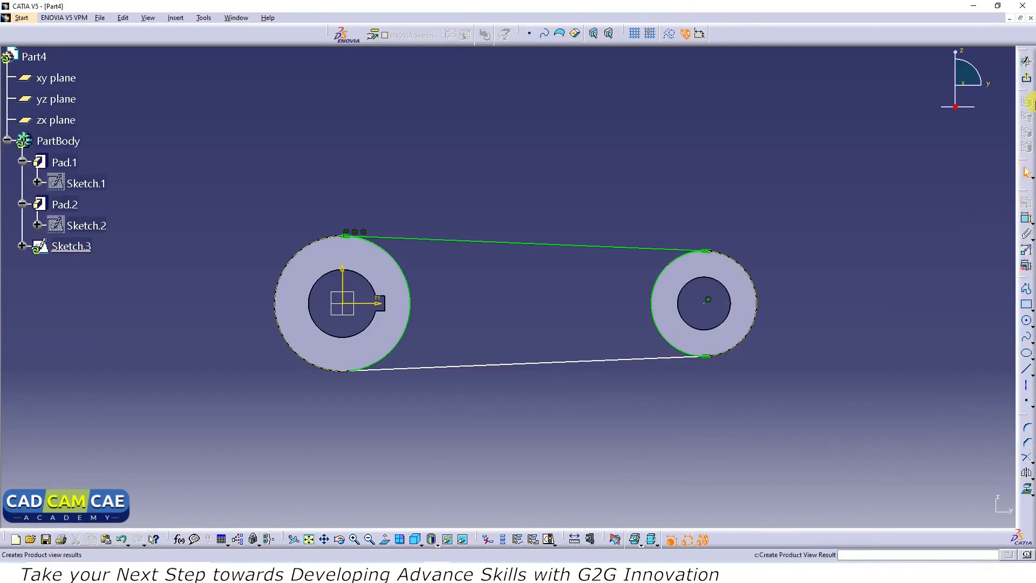
# Exit the sketch, check the web thickness in the drawing, and pad the web profile 12.5 mm with mirrored extent.
pyautogui.click(1026, 61)
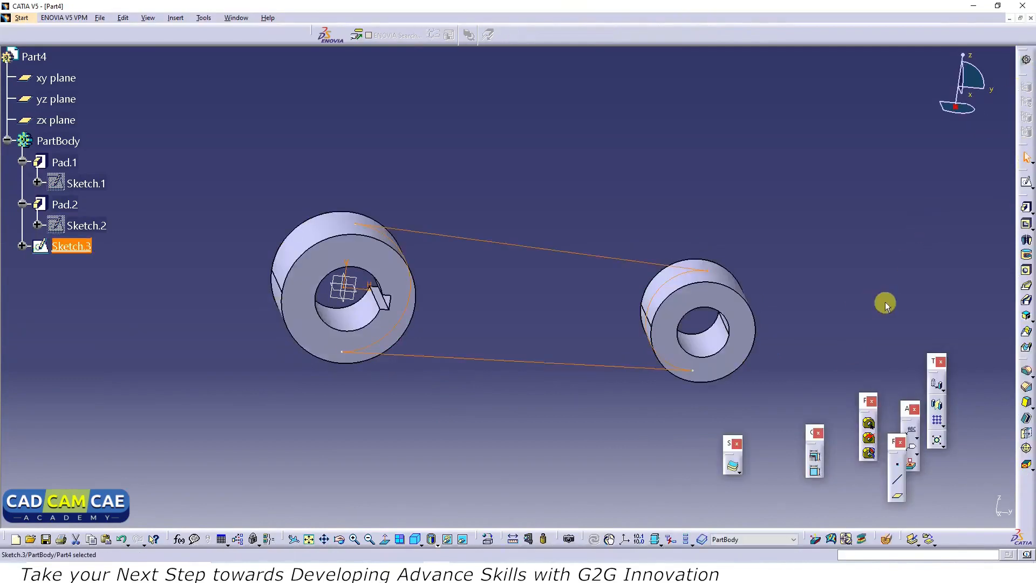
pyautogui.click(1026, 207)
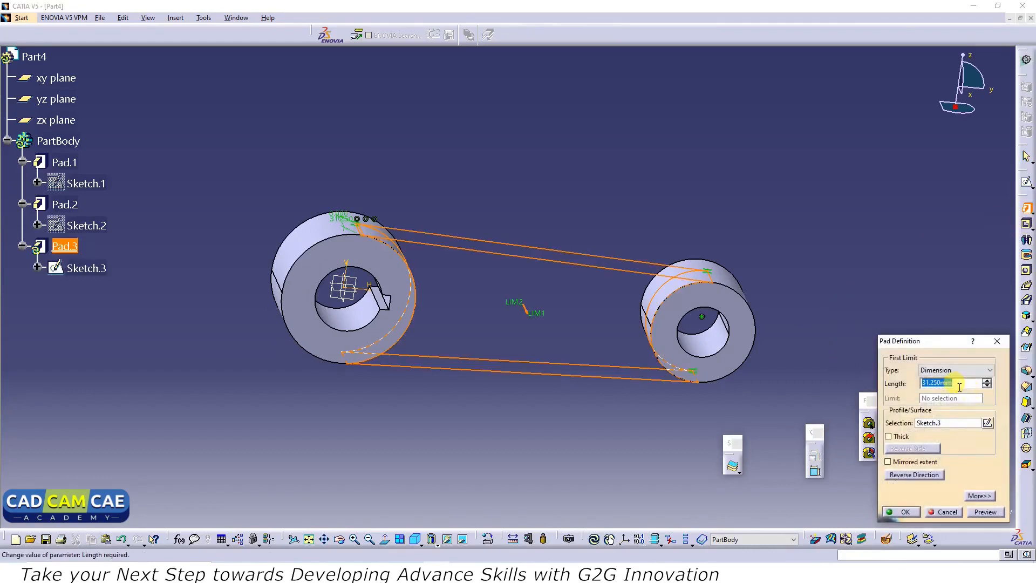
pyautogui.hotkey('alt', 'Tab')
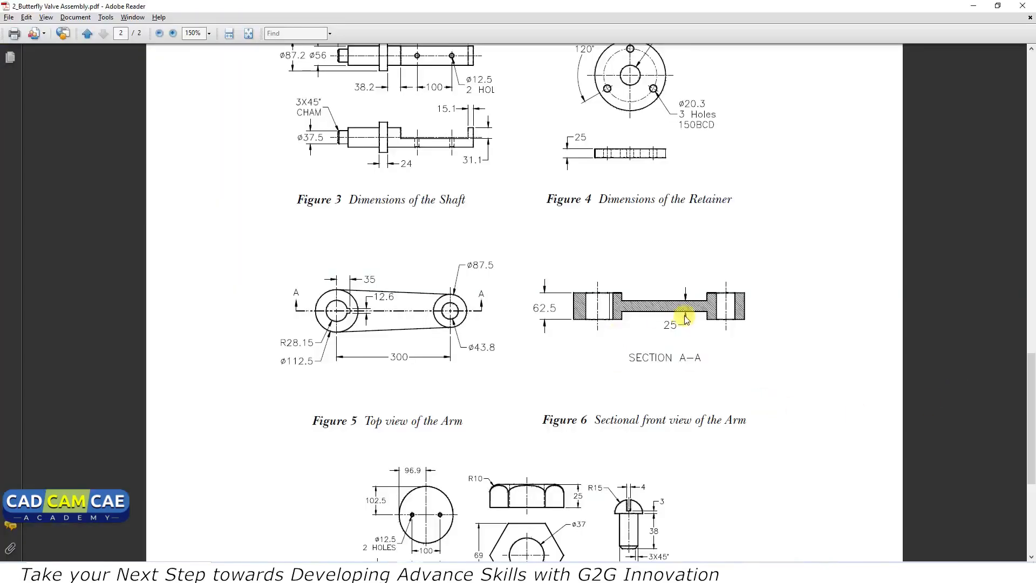
pyautogui.hotkey('alt', 'Tab')
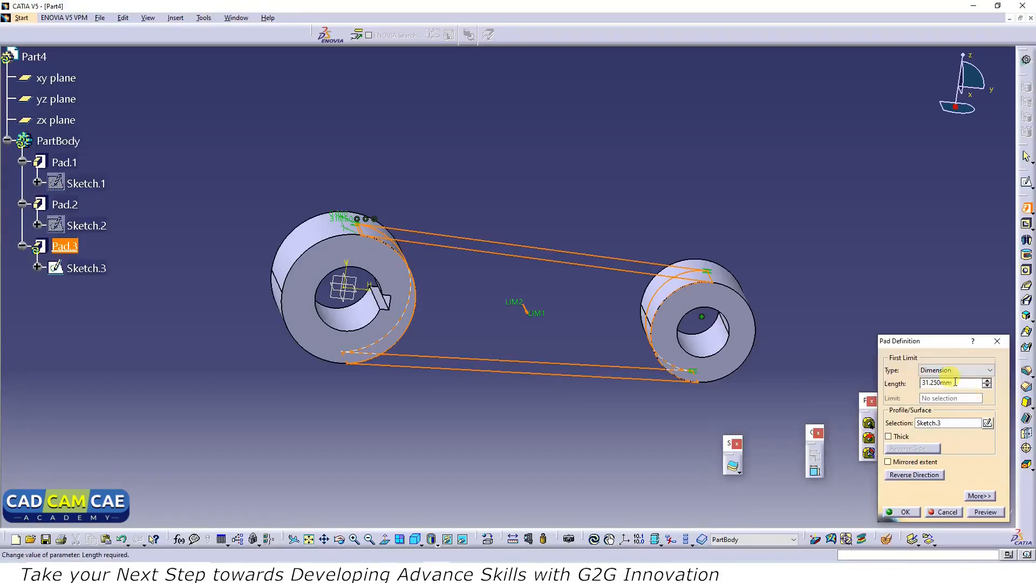
pyautogui.write('12')
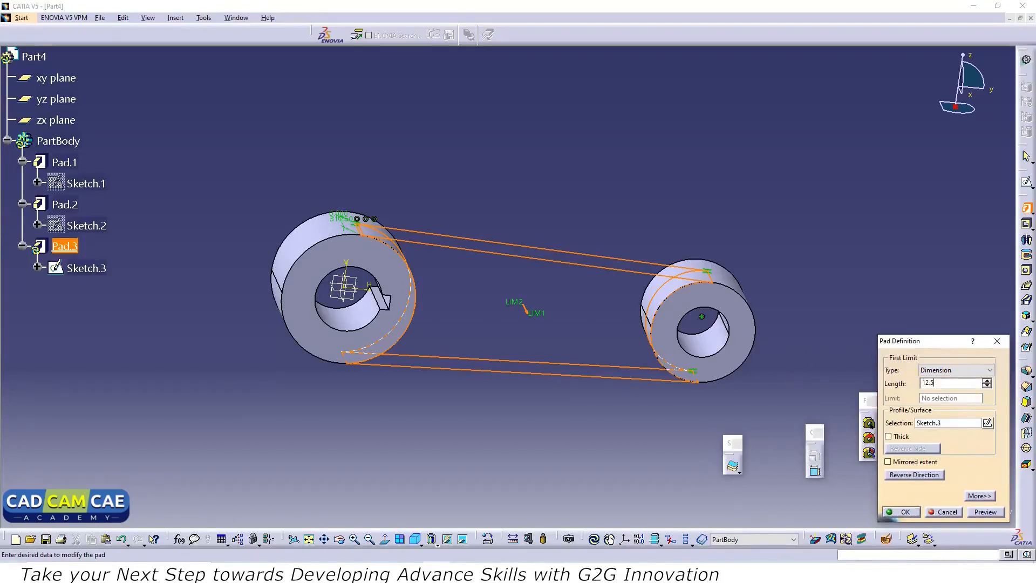
pyautogui.write('.5')
pyautogui.click(894, 463)
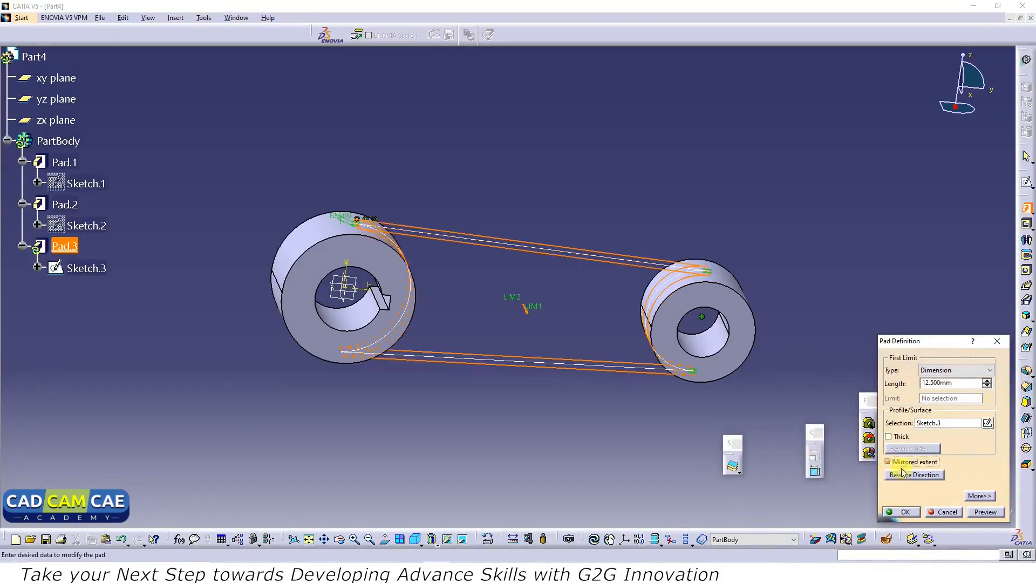
pyautogui.click(987, 513)
pyautogui.click(915, 512)
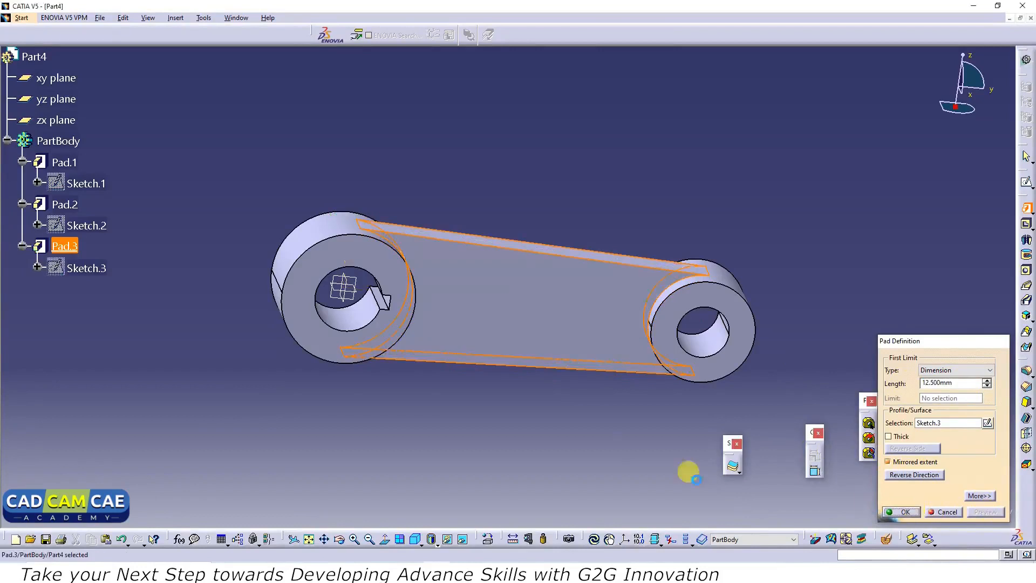
pyautogui.moveTo(583, 439); pyautogui.dragTo(585, 383, button='middle')
# Check the finished arm against the PDF drawing and save the part as Arm in CATPart format.
pyautogui.hotkey('alt', 'Tab')
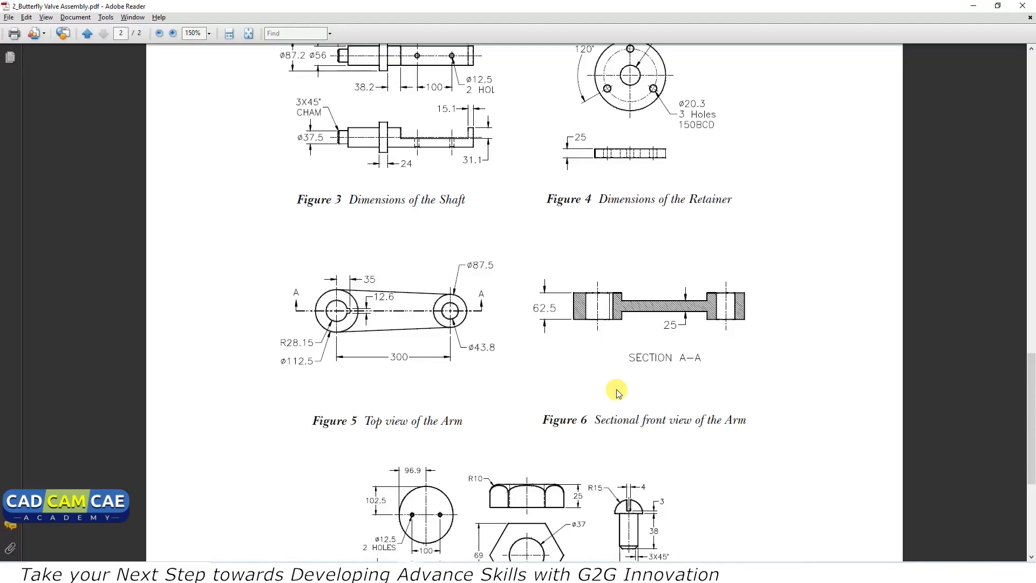
pyautogui.hotkey('alt', 'Tab')
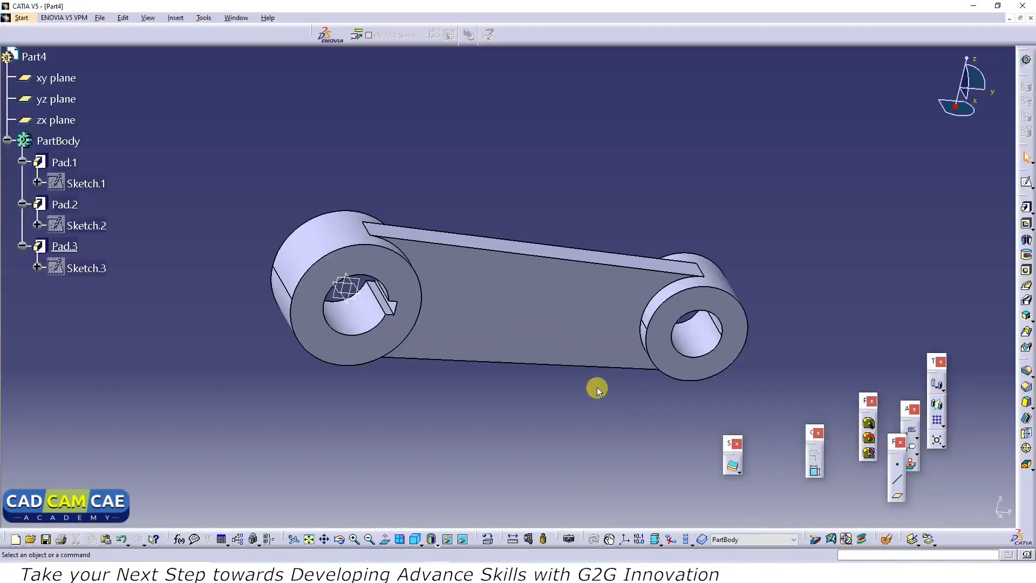
pyautogui.hotkey('ctrl', 's')
pyautogui.write('Arm')
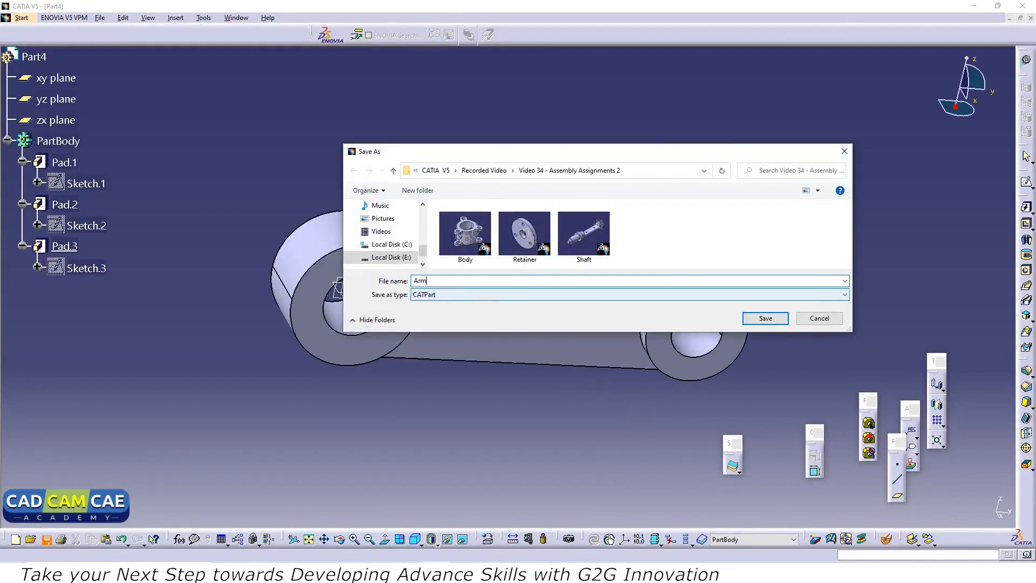
pyautogui.click(763, 318)
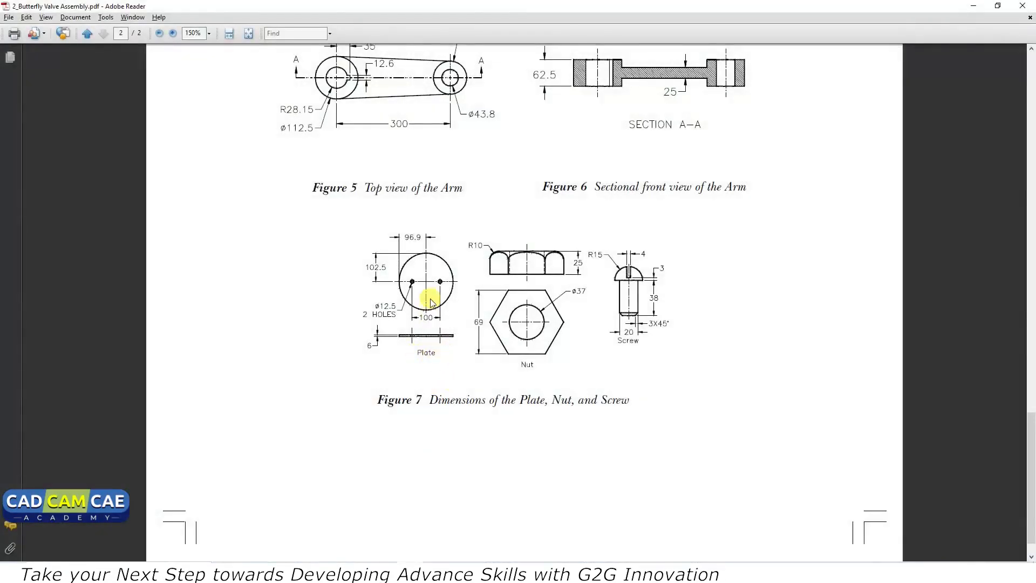
# Switch to CATIA and create a new Part document with the default name Part5 for the plate.
pyautogui.hotkey('alt', 'Tab')
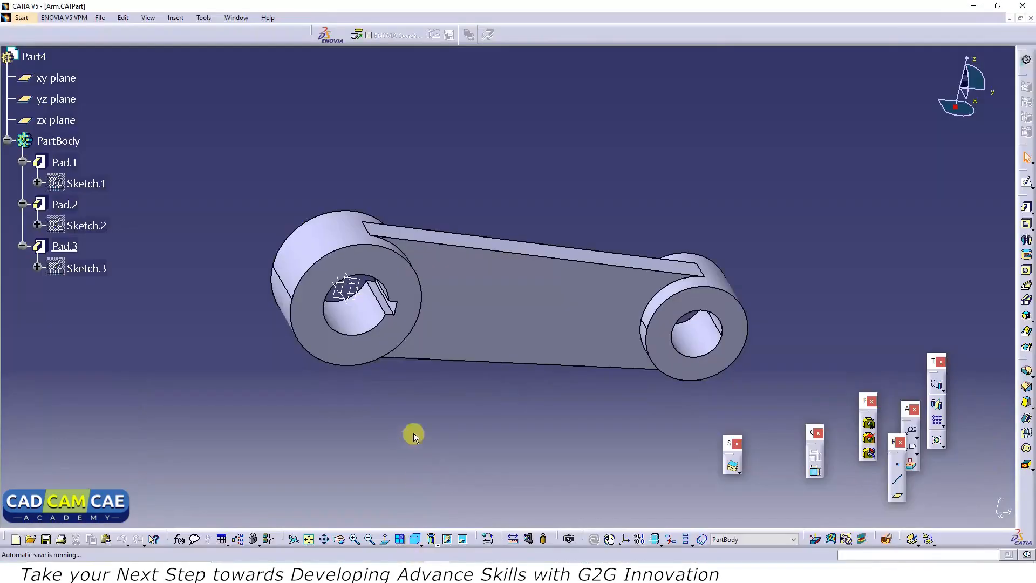
pyautogui.click(104, 21)
pyautogui.click(108, 30)
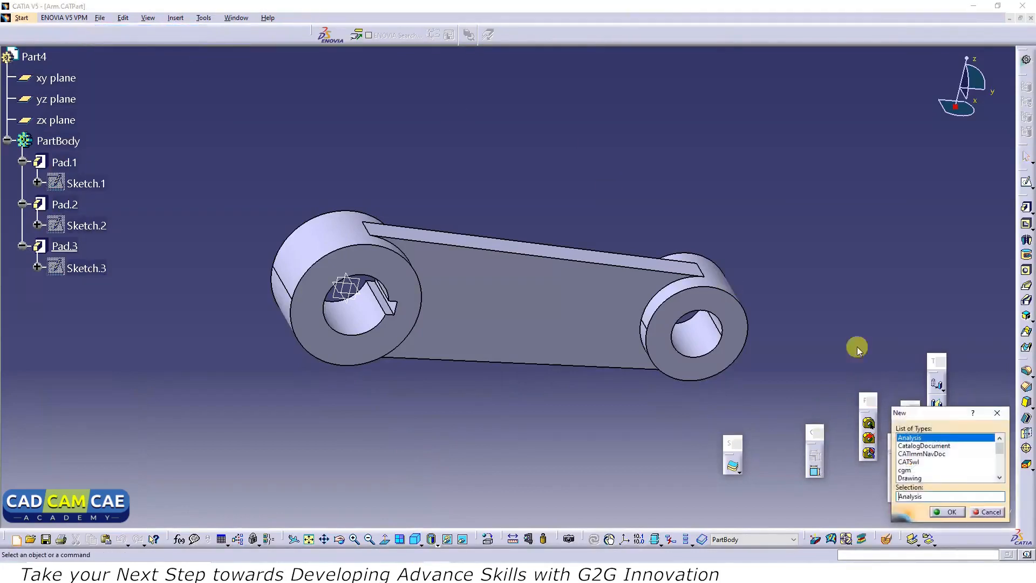
pyautogui.scroll(-3, 941, 455)
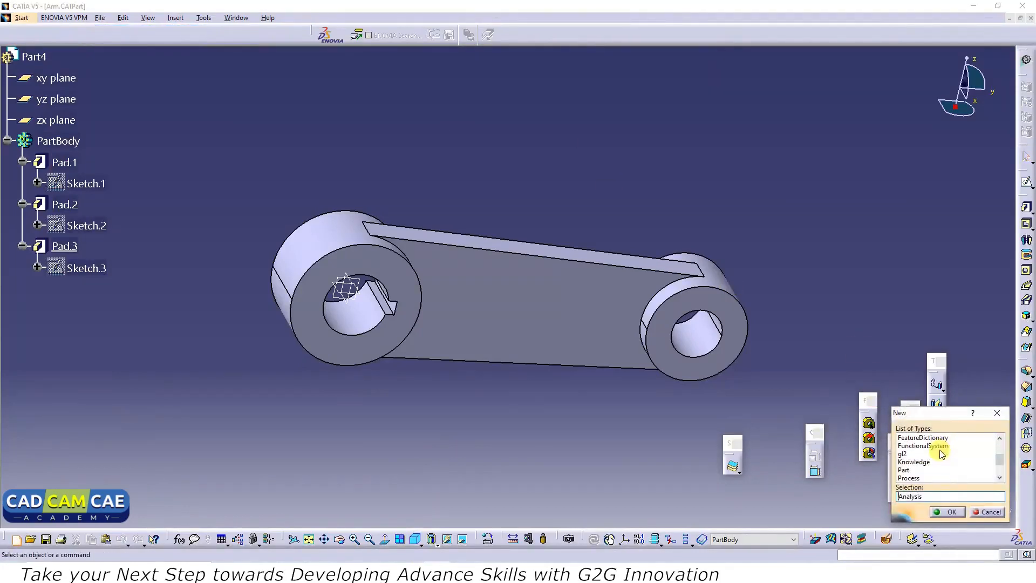
pyautogui.click(904, 470)
pyautogui.click(955, 512)
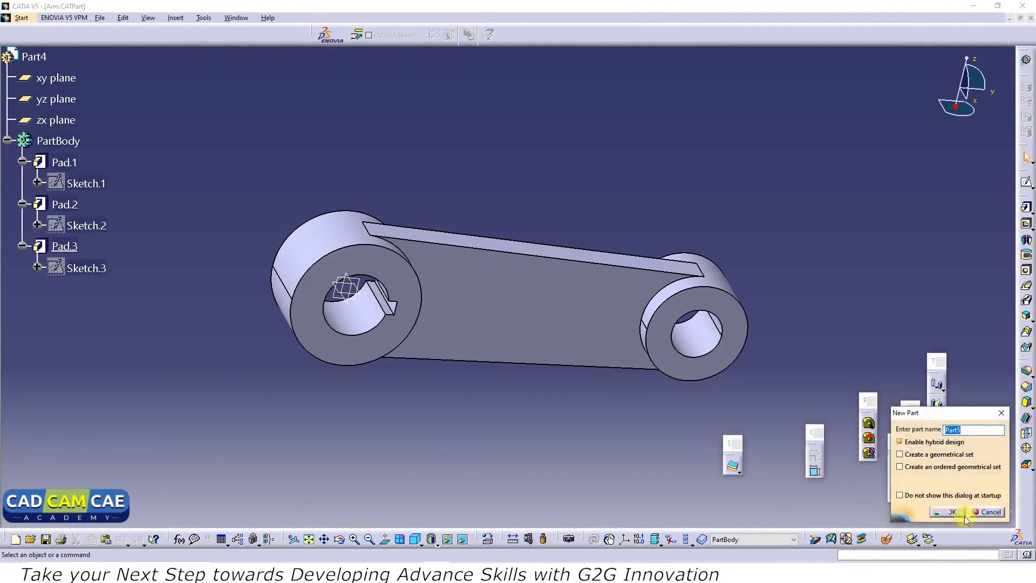
pyautogui.click(953, 512)
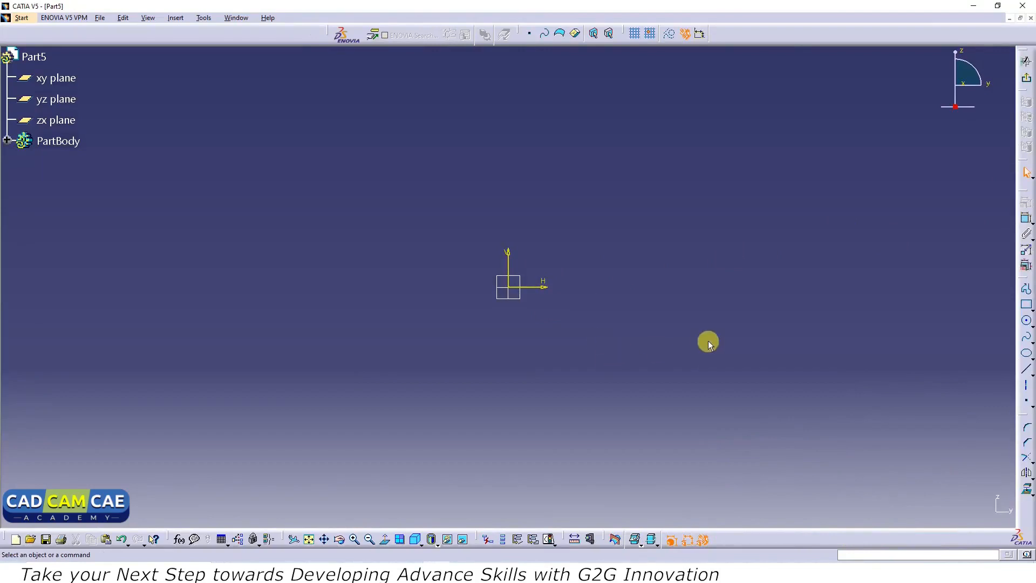
# Check the plate drawing and sketch an upright ellipse centred on the origin, with a vertical major radius of about 45 mm.
pyautogui.hotkey('alt', 'Tab')
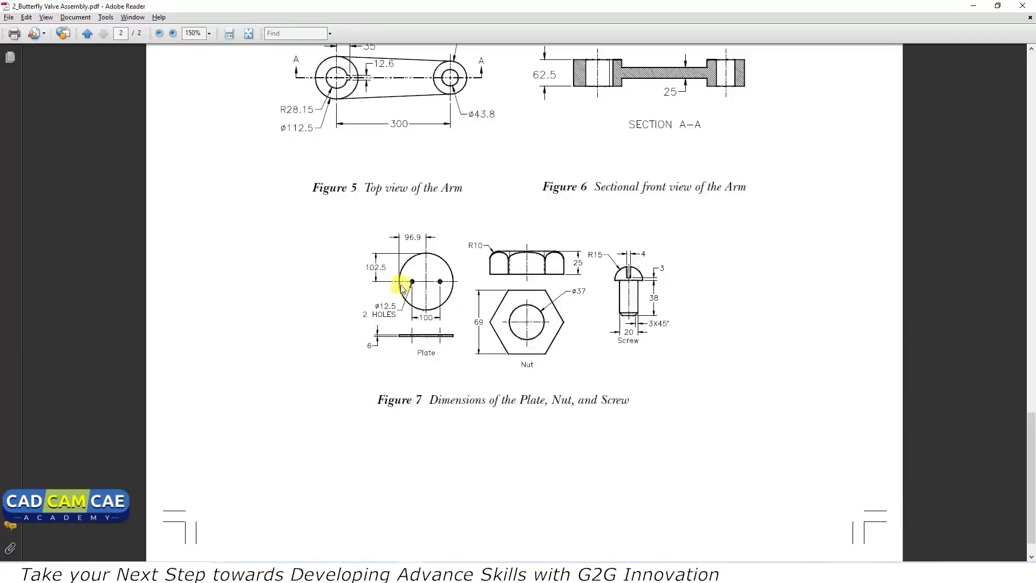
pyautogui.hotkey('alt', 'Tab')
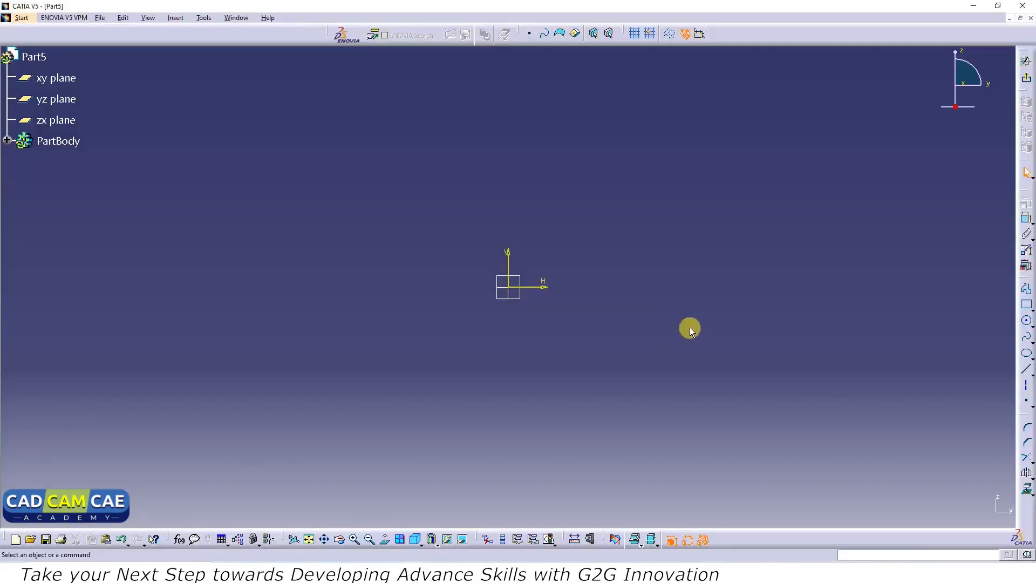
pyautogui.click(1026, 355)
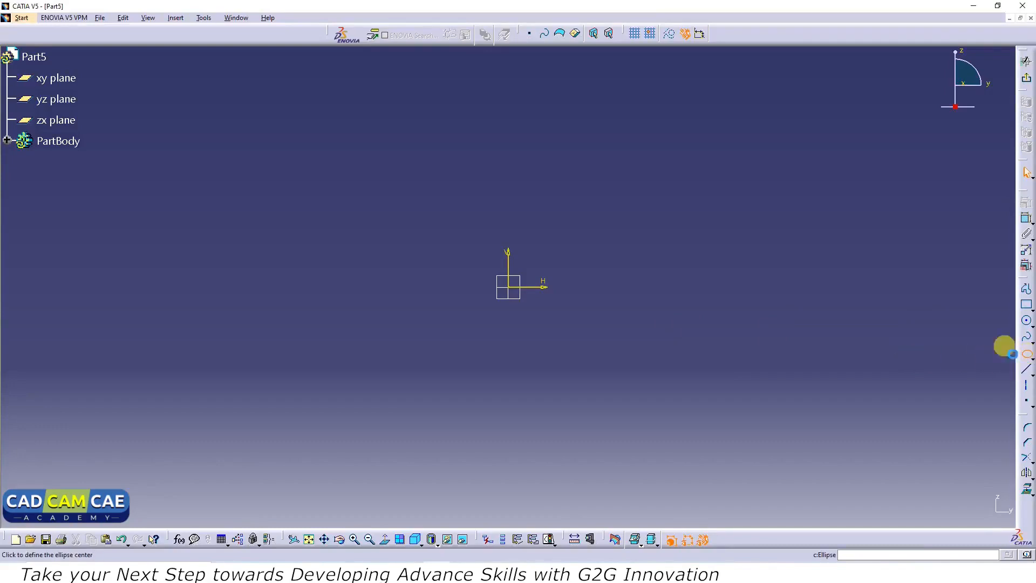
pyautogui.click(509, 287)
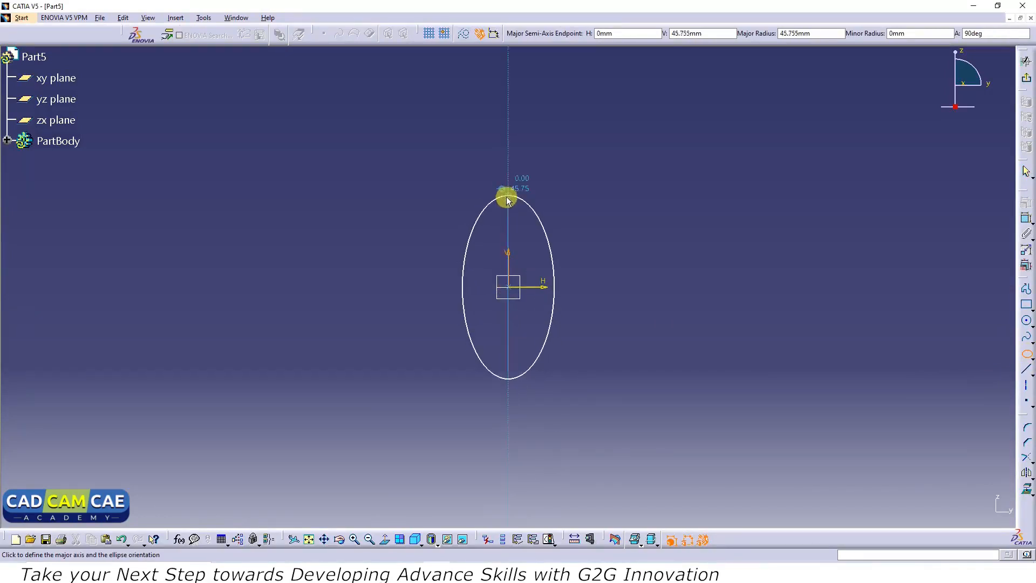
pyautogui.click(508, 198)
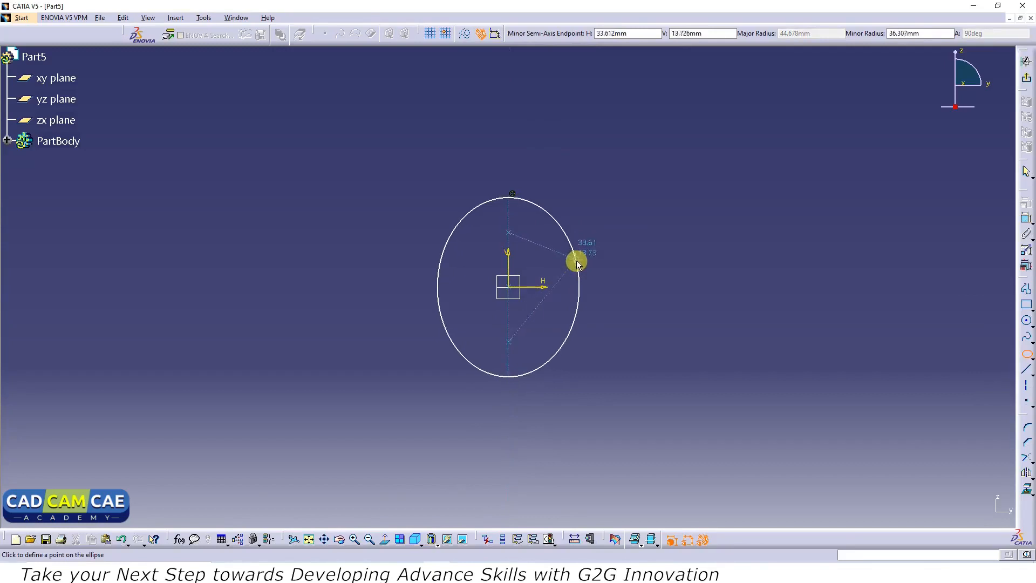
pyautogui.click(569, 274)
pyautogui.click(610, 272)
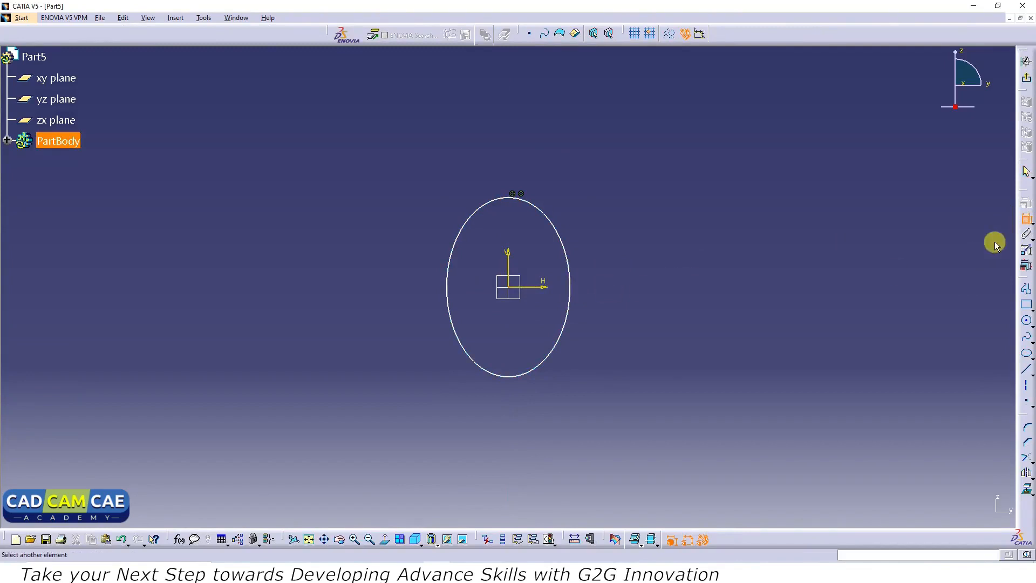
# Dimension the ellipse's horizontal half-width from the vertical axis and set it to 96.9 mm as in the drawing.
pyautogui.click(511, 268)
pyautogui.click(569, 276)
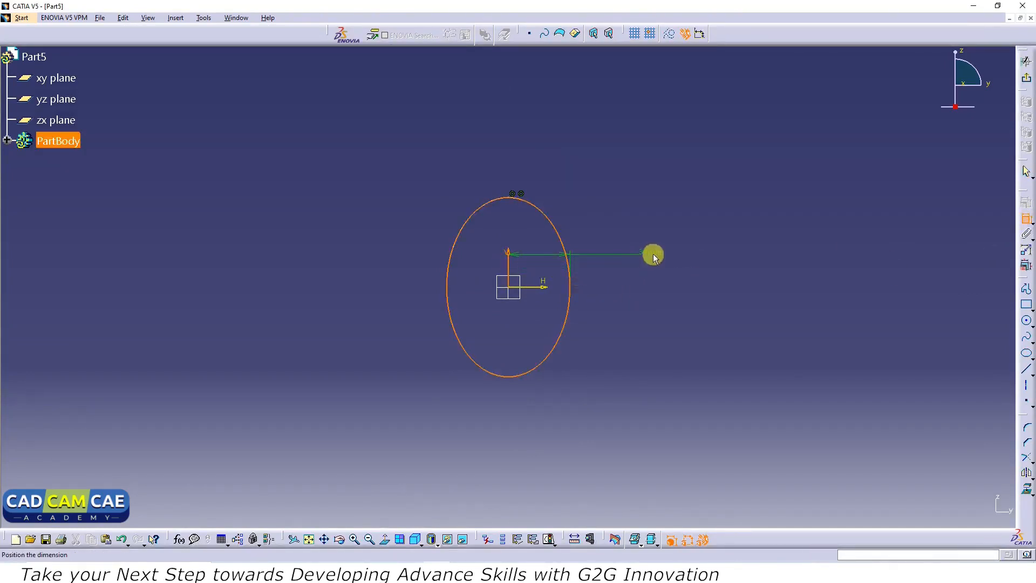
pyautogui.click(653, 254)
pyautogui.hotkey('alt', 'Tab')
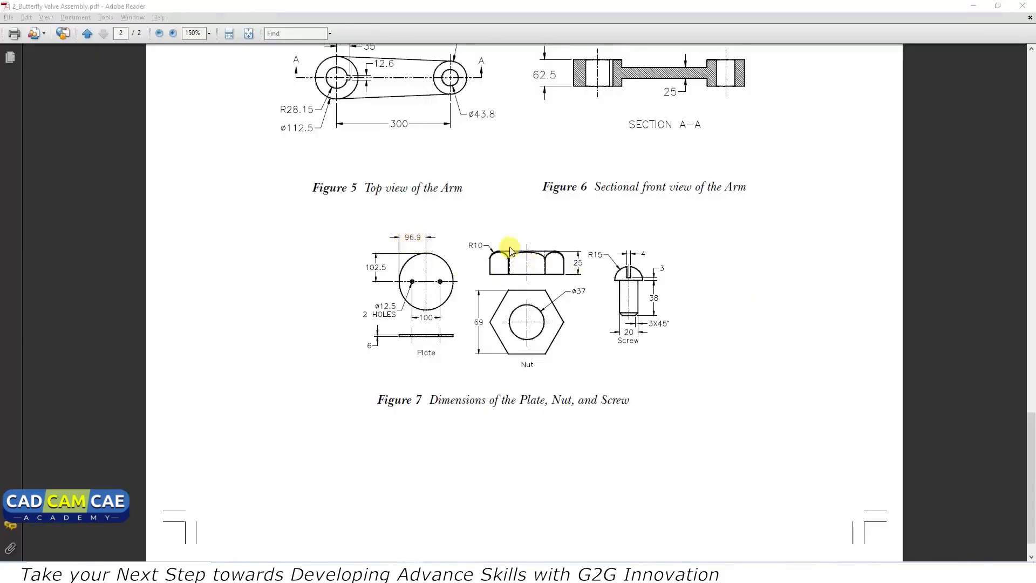
pyautogui.hotkey('alt', 'Tab')
pyautogui.doubleClick(658, 252)
pyautogui.write('96.9')
pyautogui.press('Return')
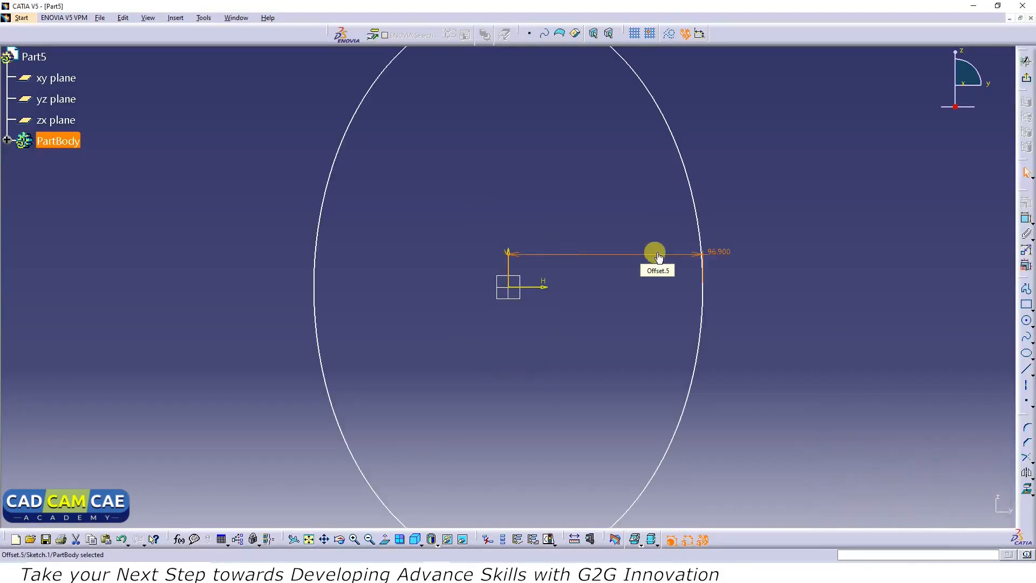
# Dimension the ellipse's vertical half-height from the horizontal axis and set it to 102.5 mm as in the drawing.
pyautogui.keyDown('ctrl'); pyautogui.moveTo(758, 286); pyautogui.dragTo(763, 320, button='middle'); pyautogui.keyUp('ctrl')
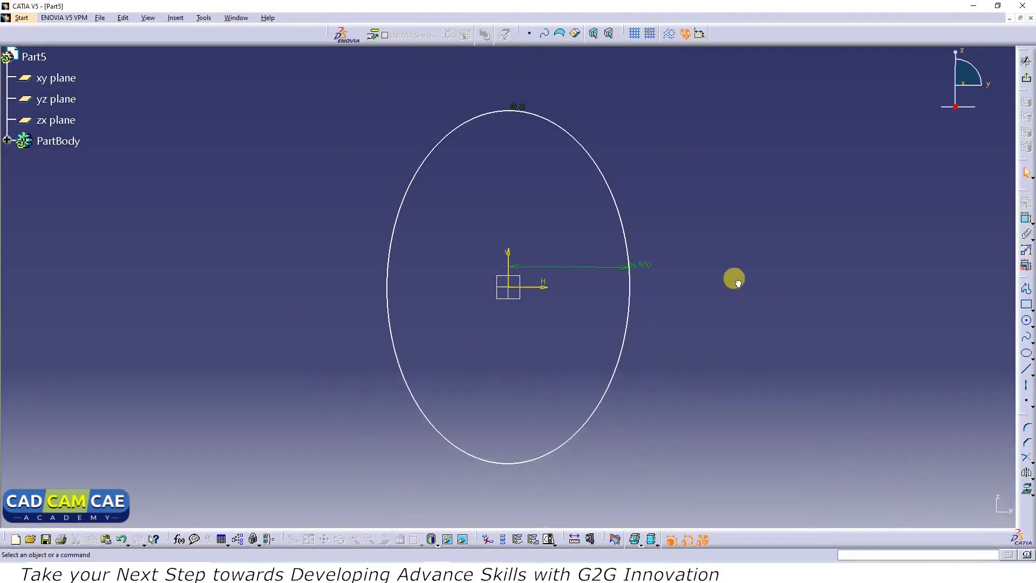
pyautogui.click(531, 286)
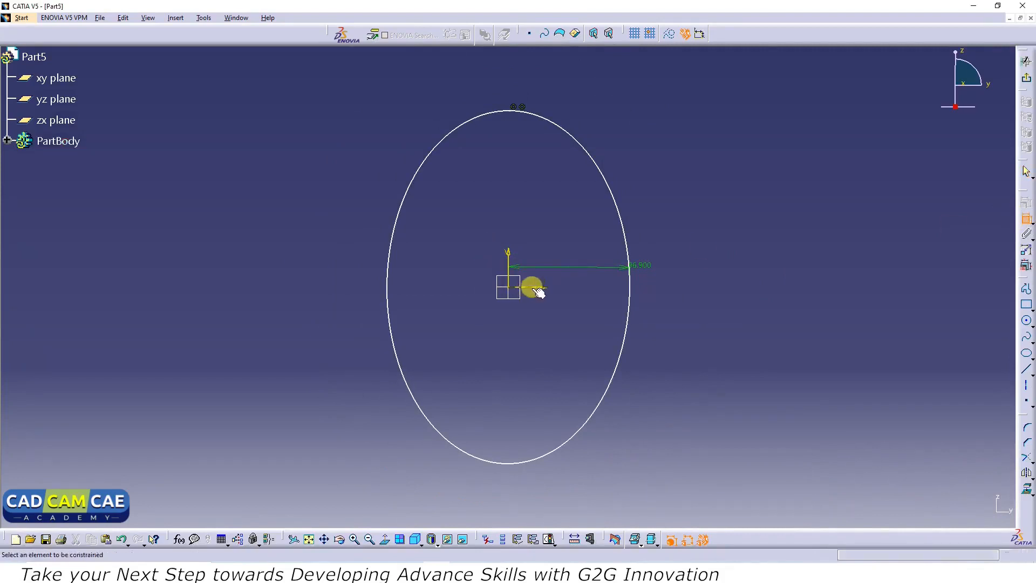
pyautogui.click(511, 109)
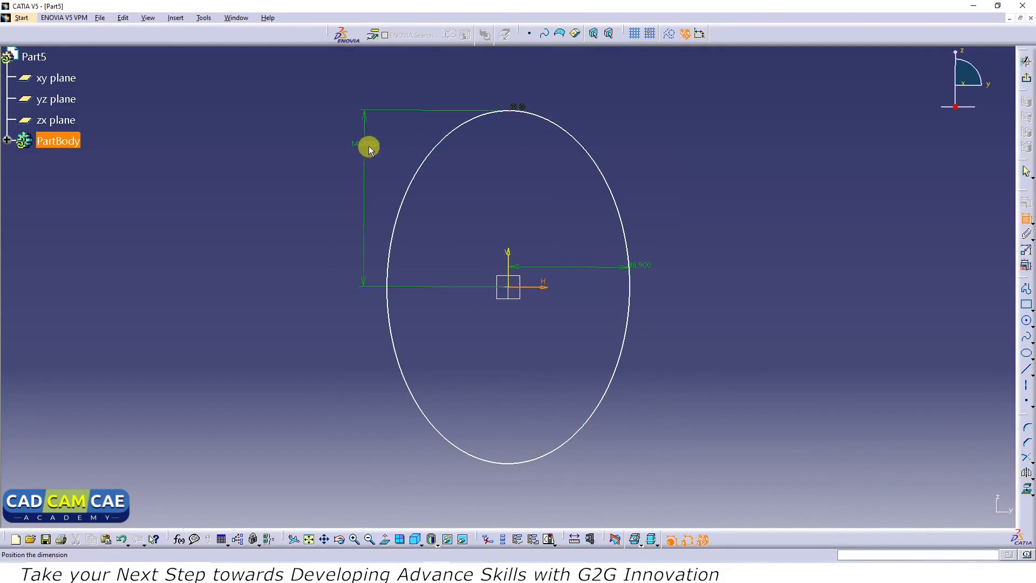
pyautogui.hotkey('alt', 'Tab')
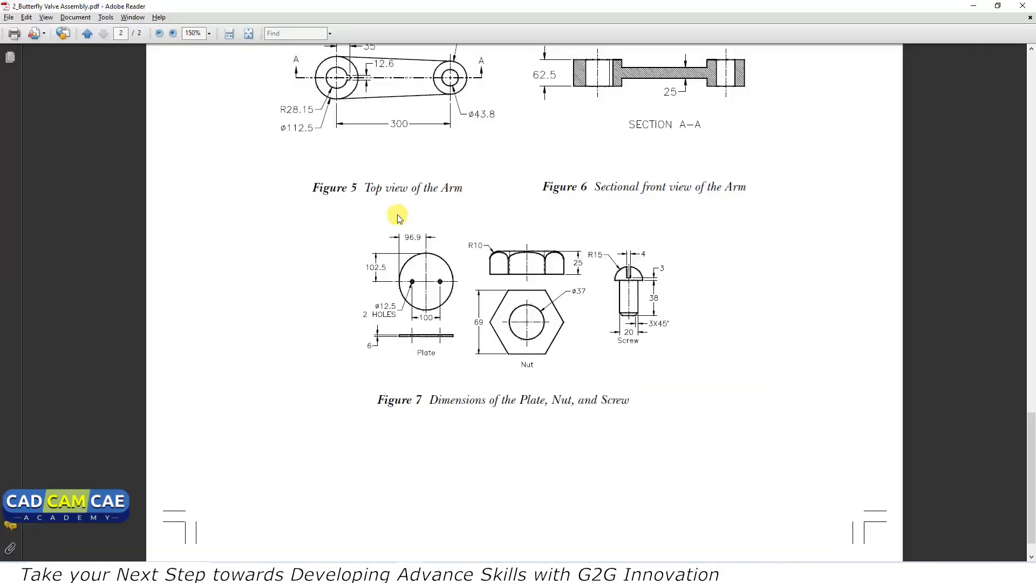
pyautogui.hotkey('alt', 'Tab')
pyautogui.click(363, 178)
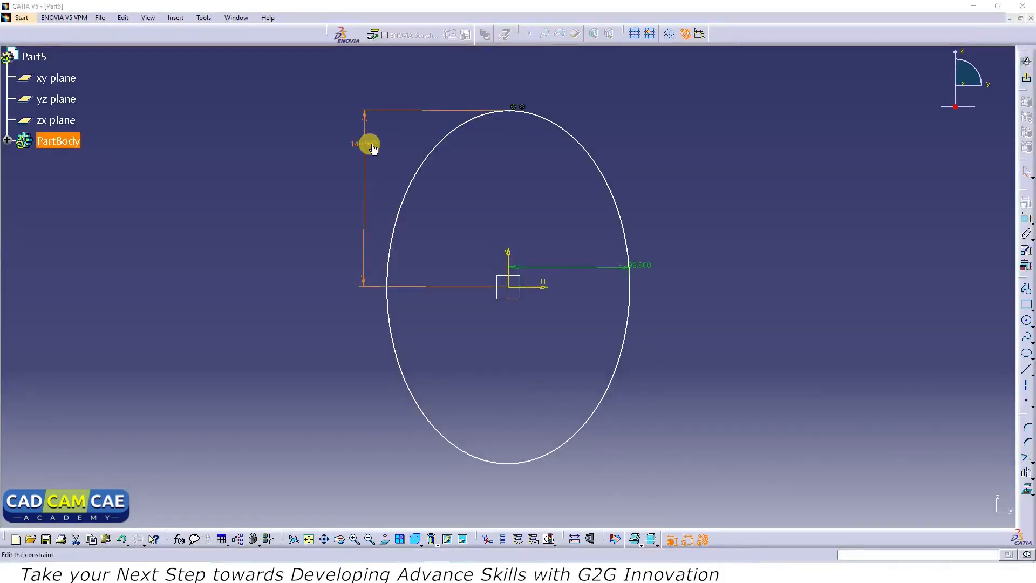
pyautogui.doubleClick(371, 145)
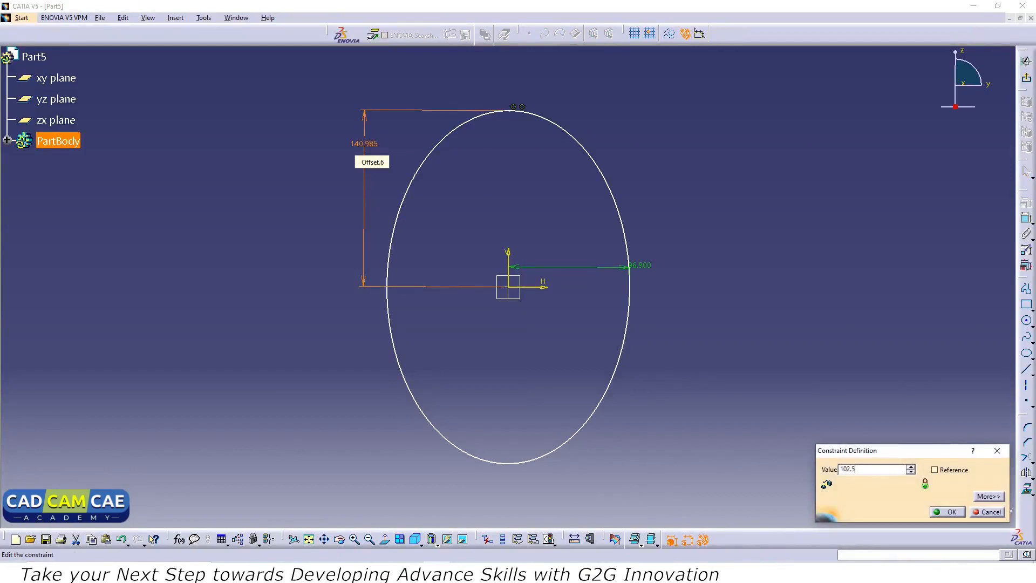
pyautogui.press('Return')
pyautogui.click(578, 266)
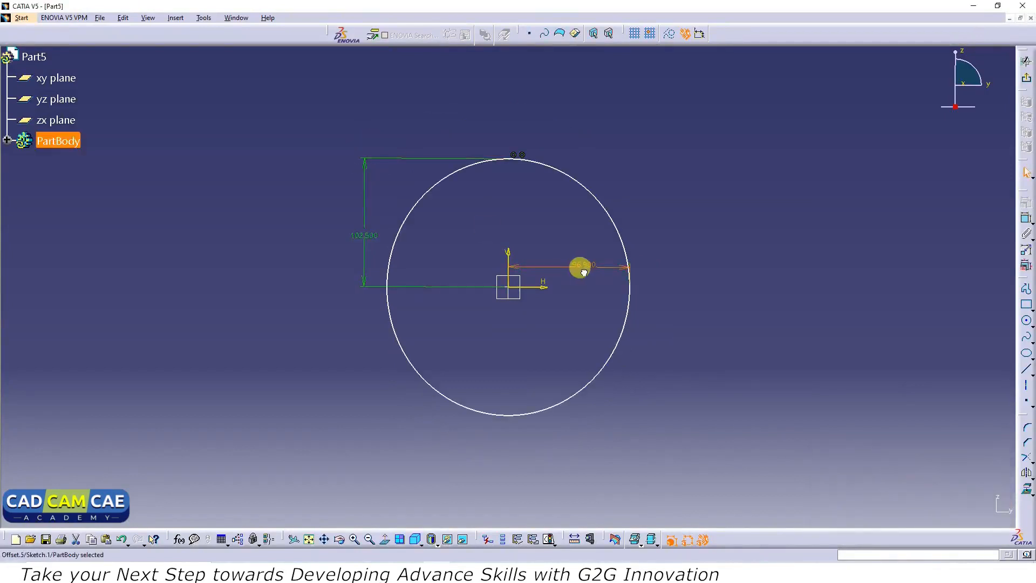
pyautogui.click(683, 279)
# Exit the sketch, check the plate thickness in the drawing, and pad the ellipse 6 mm.
pyautogui.click(1025, 64)
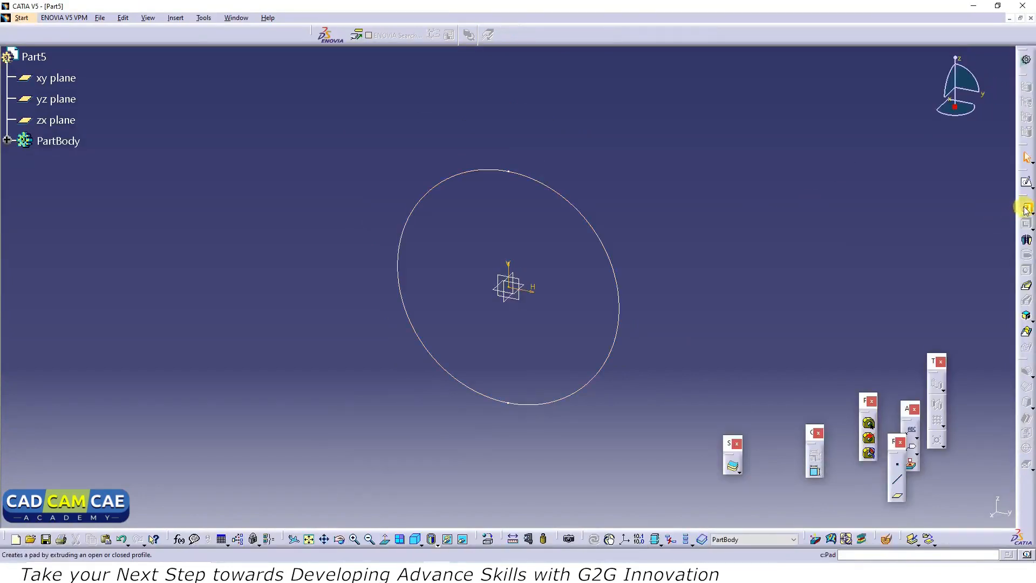
pyautogui.click(1026, 209)
pyautogui.hotkey('alt', 'Tab')
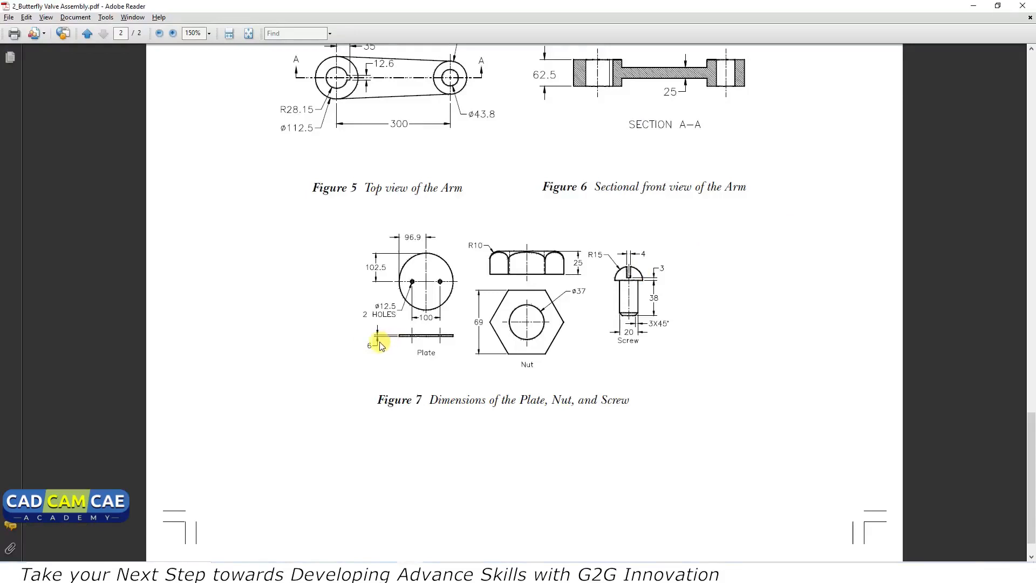
pyautogui.hotkey('alt', 'Tab')
pyautogui.doubleClick(963, 380)
pyautogui.write('6')
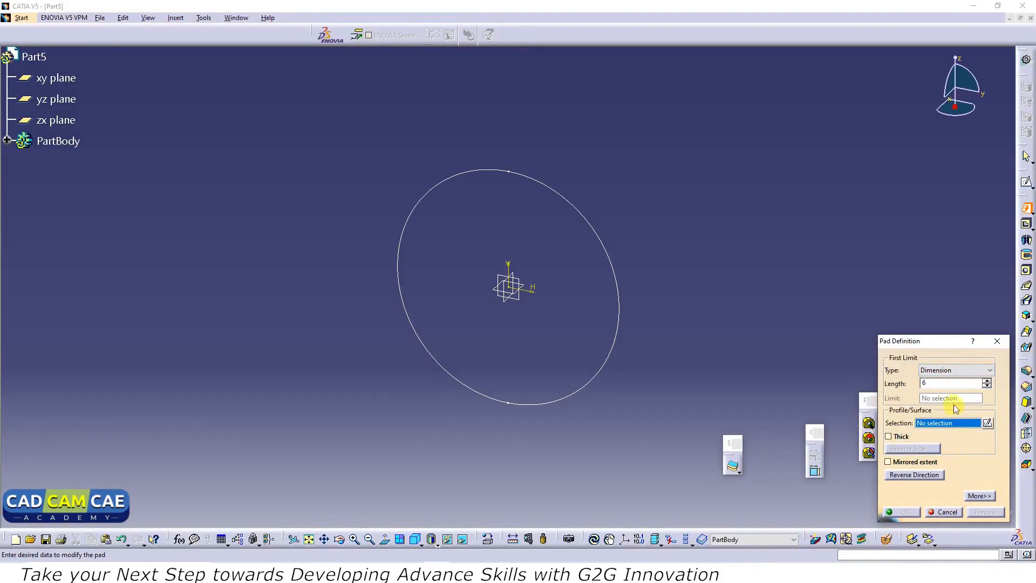
pyautogui.click(616, 313)
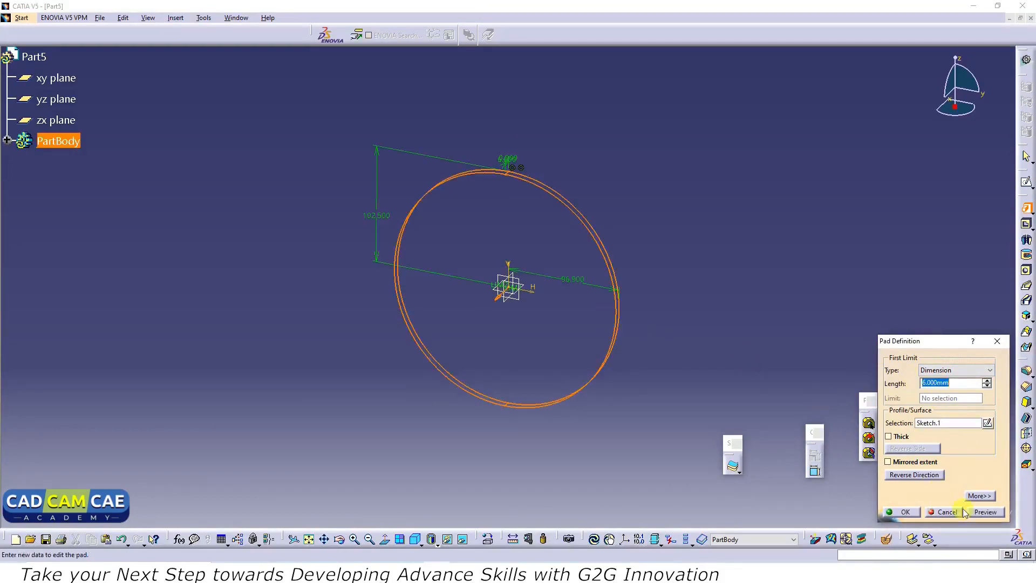
pyautogui.click(983, 512)
pyautogui.click(909, 513)
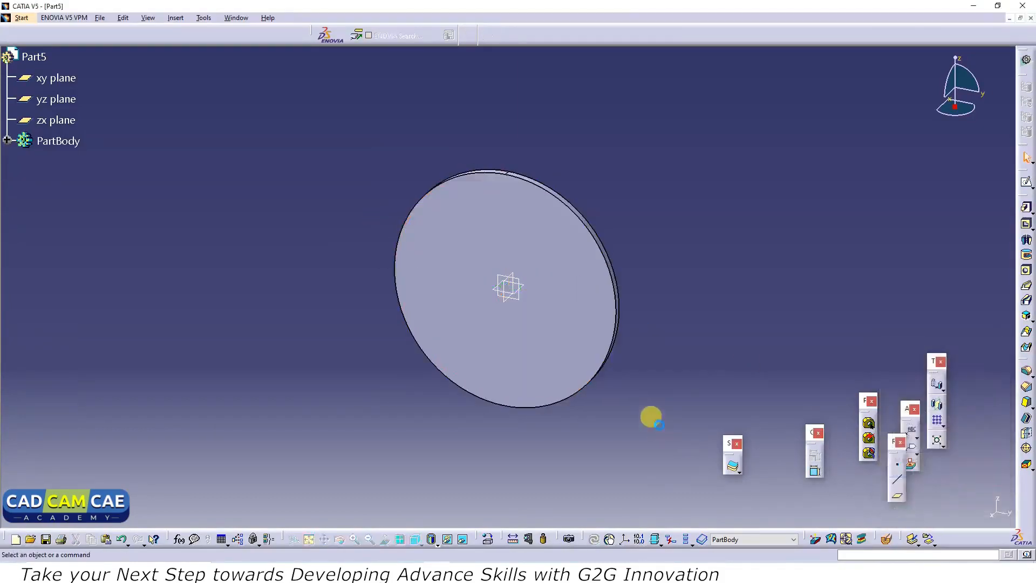
# Start a sketch on the plate's front face and draw two circles about 30 mm in diameter on the horizontal axis, either side of the origin.
pyautogui.moveTo(650, 393); pyautogui.dragTo(684, 362, button='middle')
pyautogui.moveTo(524, 428); pyautogui.dragTo(497, 407, button='middle')
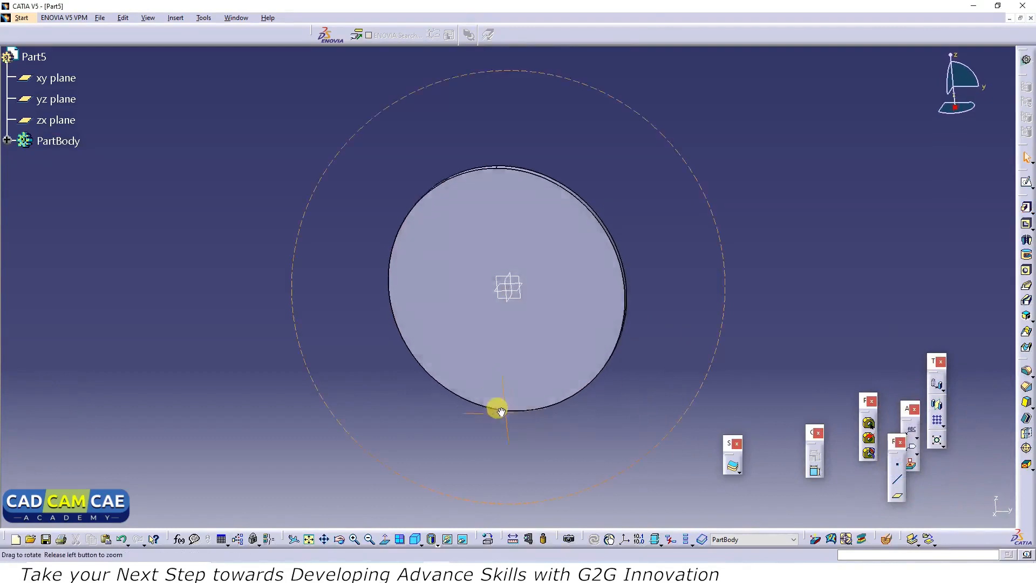
pyautogui.click(1024, 184)
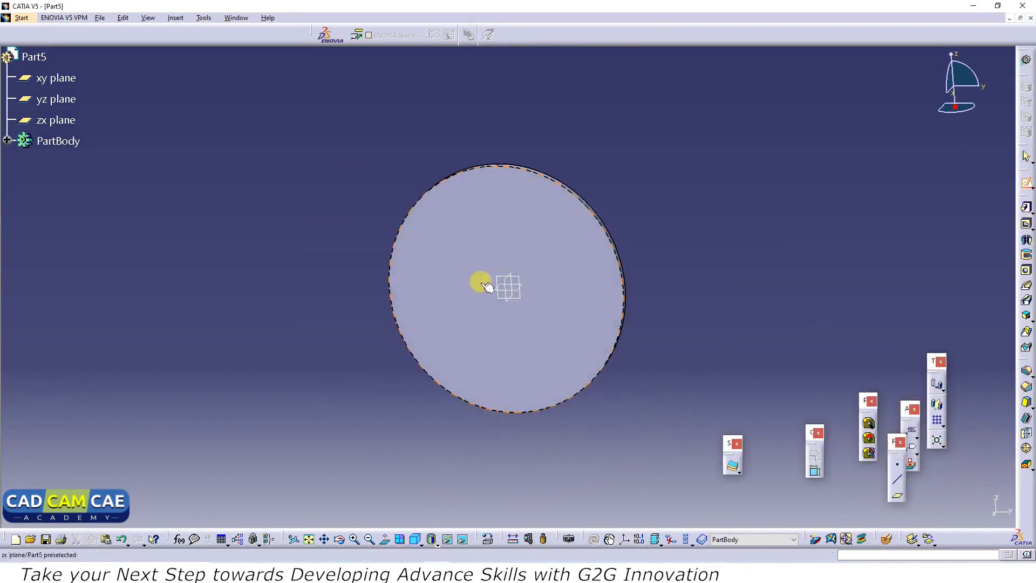
pyautogui.click(572, 270)
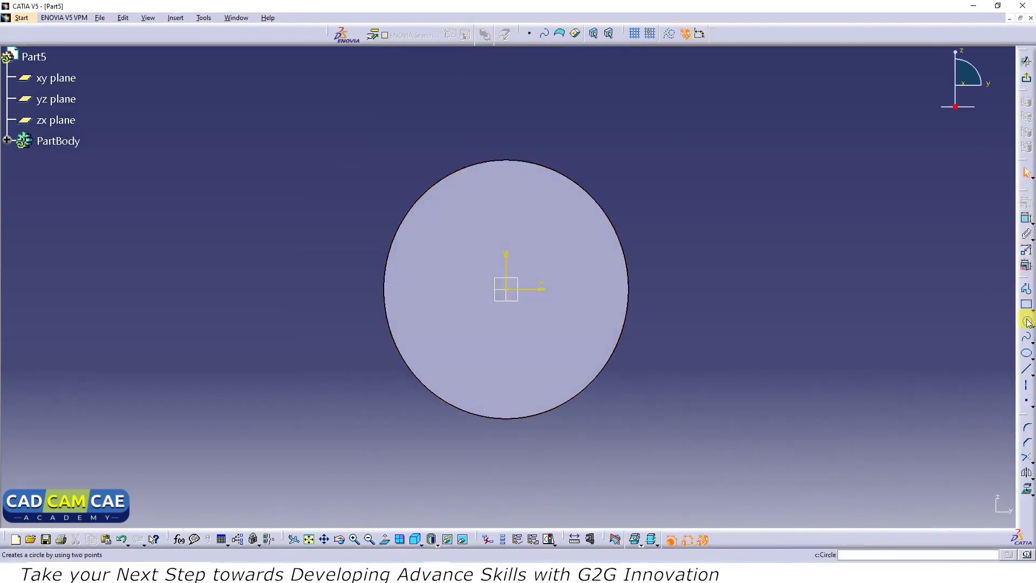
pyautogui.click(1026, 321)
pyautogui.click(575, 288)
pyautogui.click(573, 271)
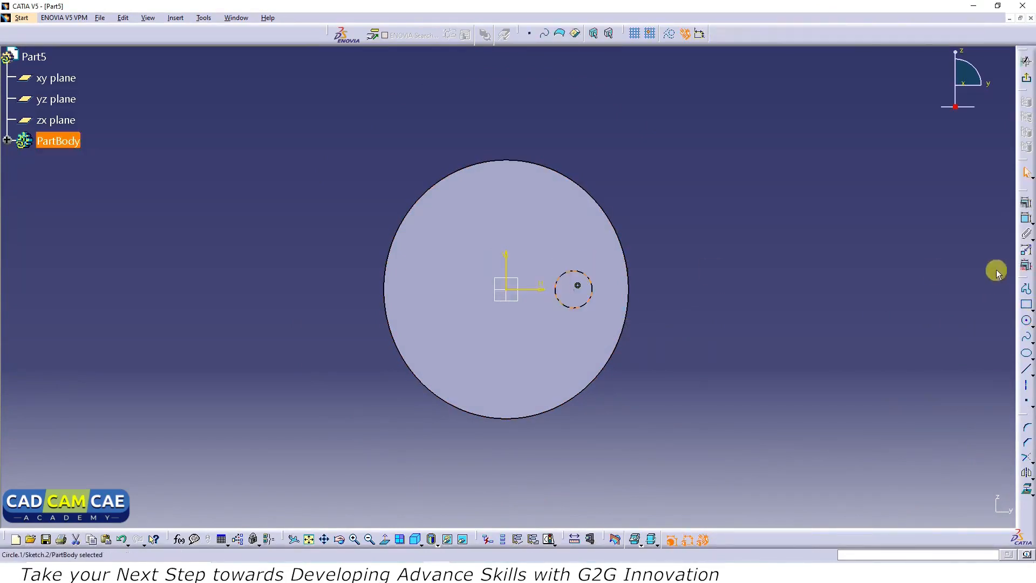
pyautogui.click(1027, 322)
pyautogui.click(467, 286)
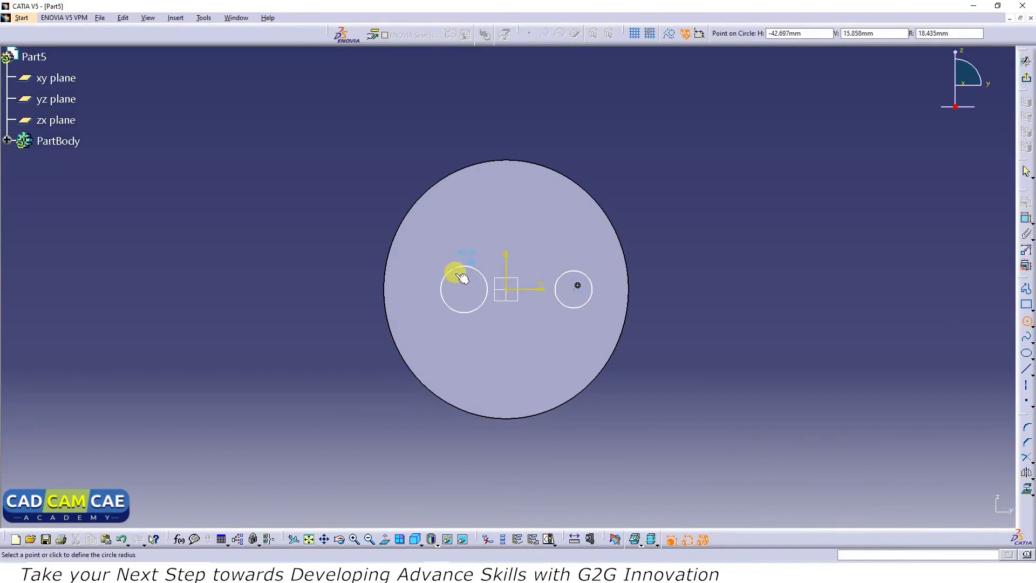
pyautogui.click(456, 270)
# Check the hole size in the plate drawing and set the right circle's diameter to 12.5 mm.
pyautogui.hotkey('alt', 'Tab')
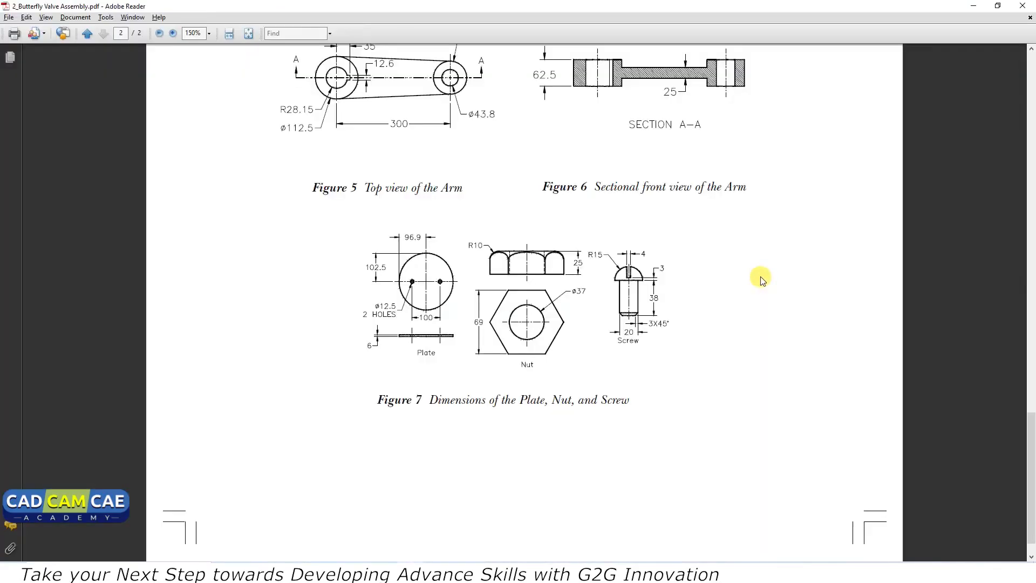
pyautogui.hotkey('alt', 'Tab')
pyautogui.click(590, 280)
pyautogui.click(1026, 218)
pyautogui.click(734, 237)
pyautogui.doubleClick(734, 237)
pyautogui.write('12.500mm')
pyautogui.press('Return')
# Dimension the left circle and set its diameter to 12.5 mm.
pyautogui.click(480, 276)
pyautogui.click(1026, 218)
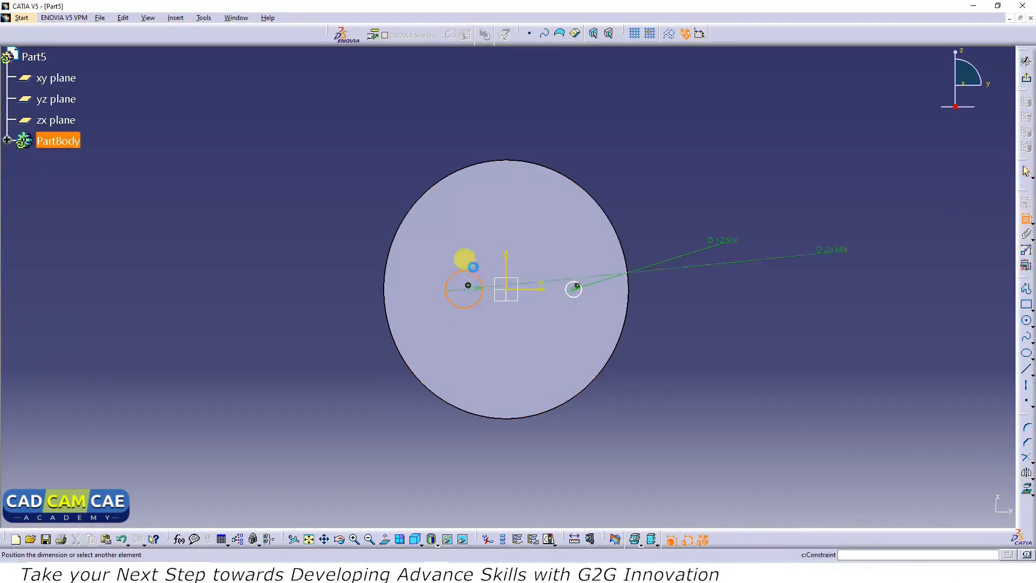
pyautogui.click(348, 236)
pyautogui.doubleClick(354, 241)
pyautogui.write('12.500mm')
pyautogui.press('Return')
# Check the hole spacing in the plate drawing and set the right circle's distance from the vertical axis to 50 mm.
pyautogui.click(620, 433)
pyautogui.moveTo(621, 434); pyautogui.dragTo(617, 363, button='middle')
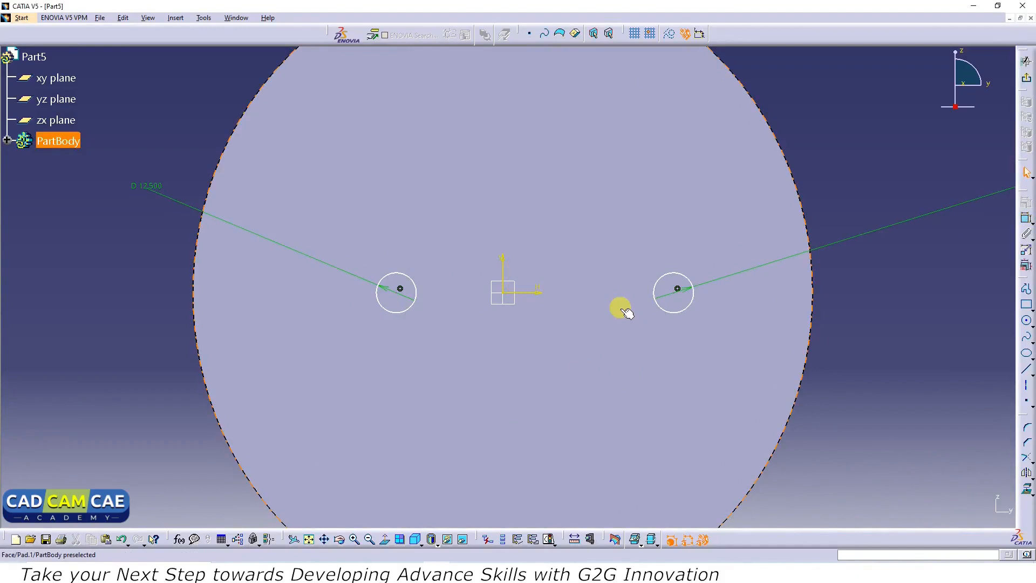
pyautogui.hotkey('alt', 'Tab')
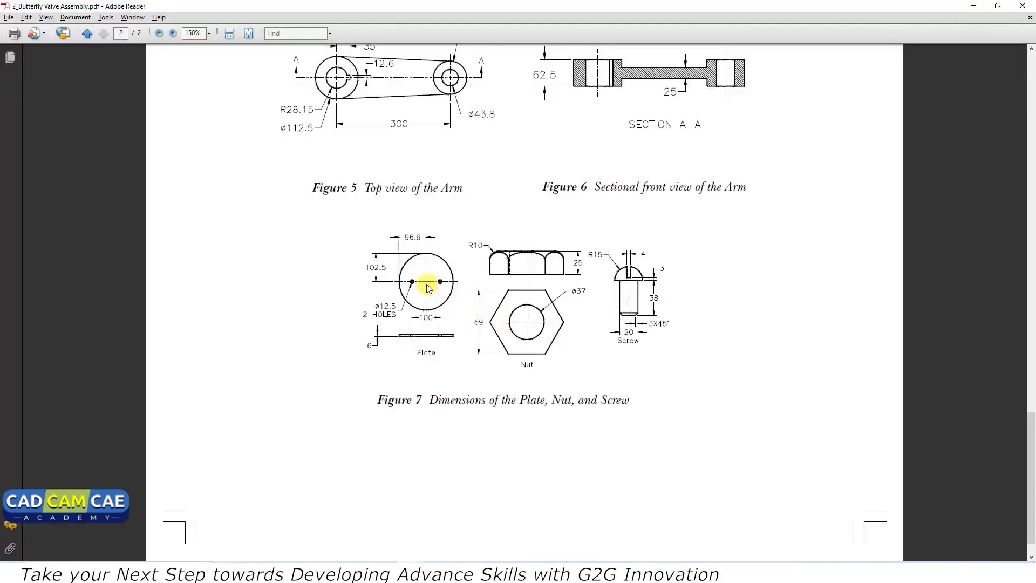
pyautogui.hotkey('alt', 'Tab')
pyautogui.click(1027, 219)
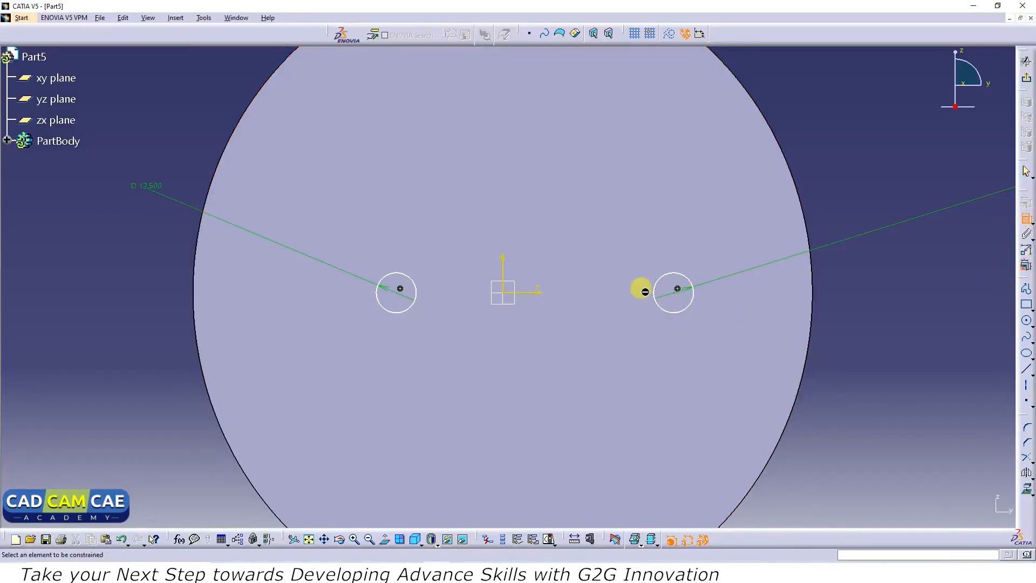
pyautogui.click(676, 294)
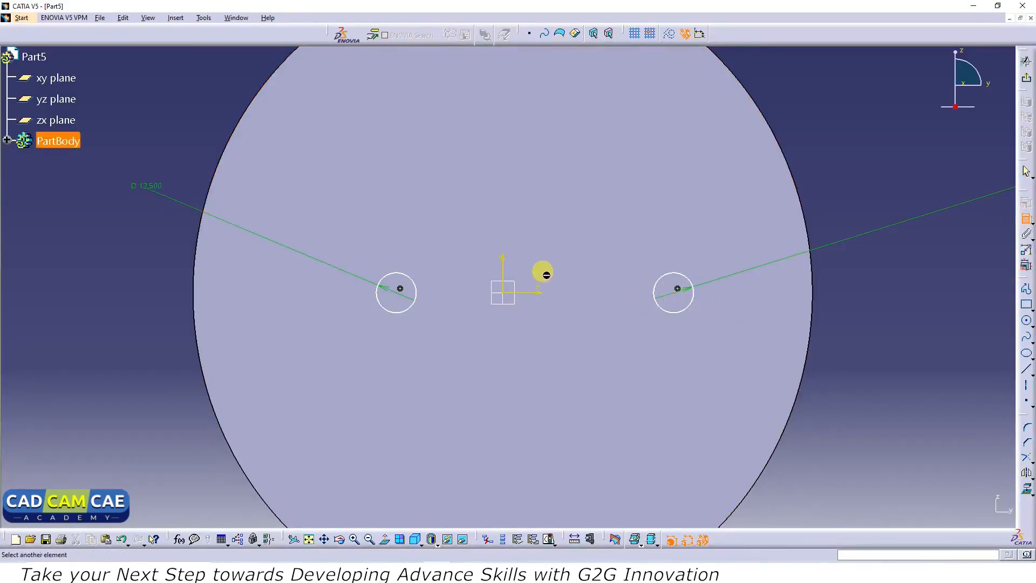
pyautogui.click(507, 270)
pyautogui.click(602, 388)
pyautogui.doubleClick(602, 384)
pyautogui.write('5')
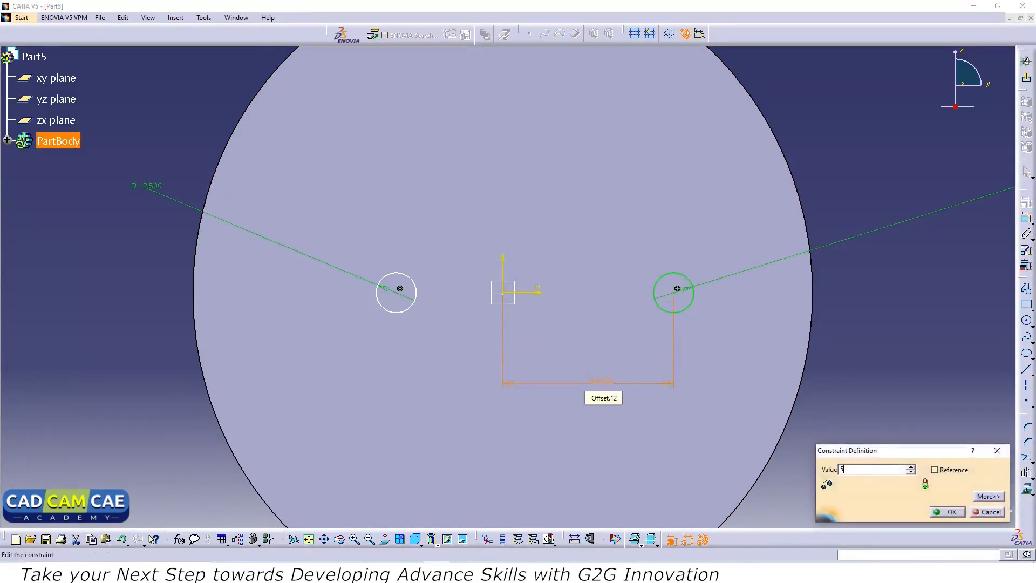
pyautogui.write('0')
pyautogui.press('Return')
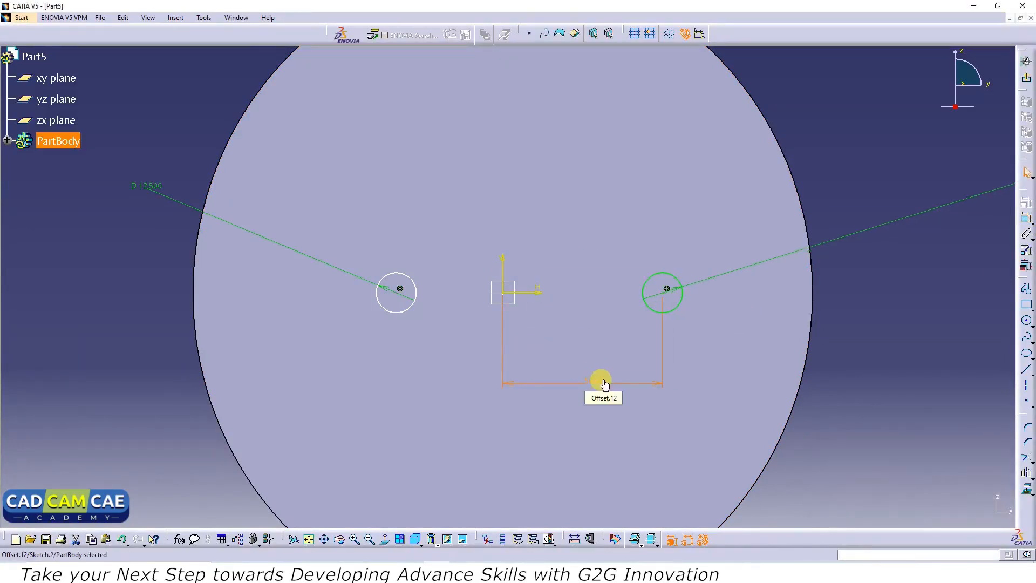
# Dimension the left circle from the vertical axis and set the distance to 50 mm.
pyautogui.click(1025, 219)
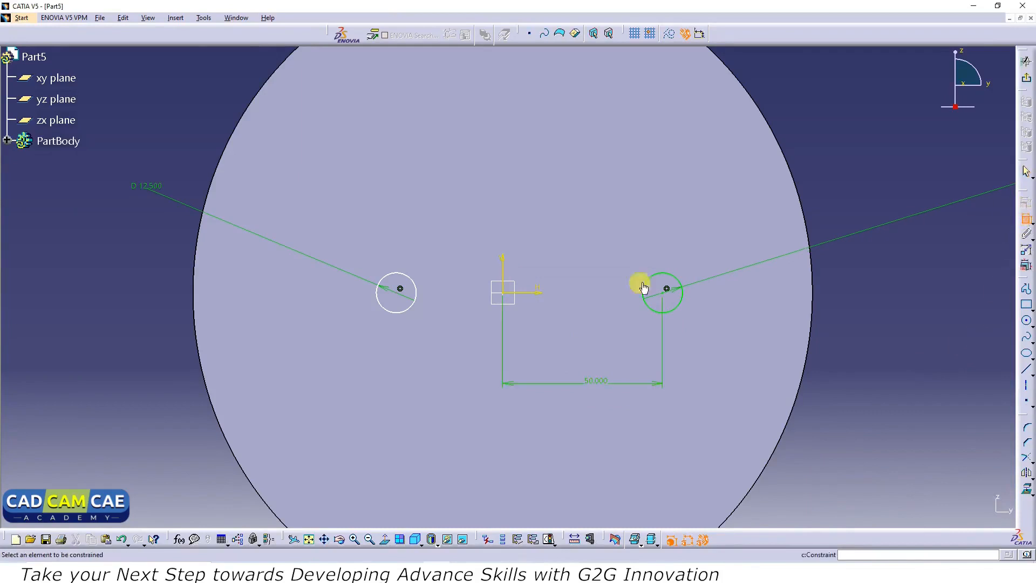
pyautogui.click(507, 286)
pyautogui.click(399, 290)
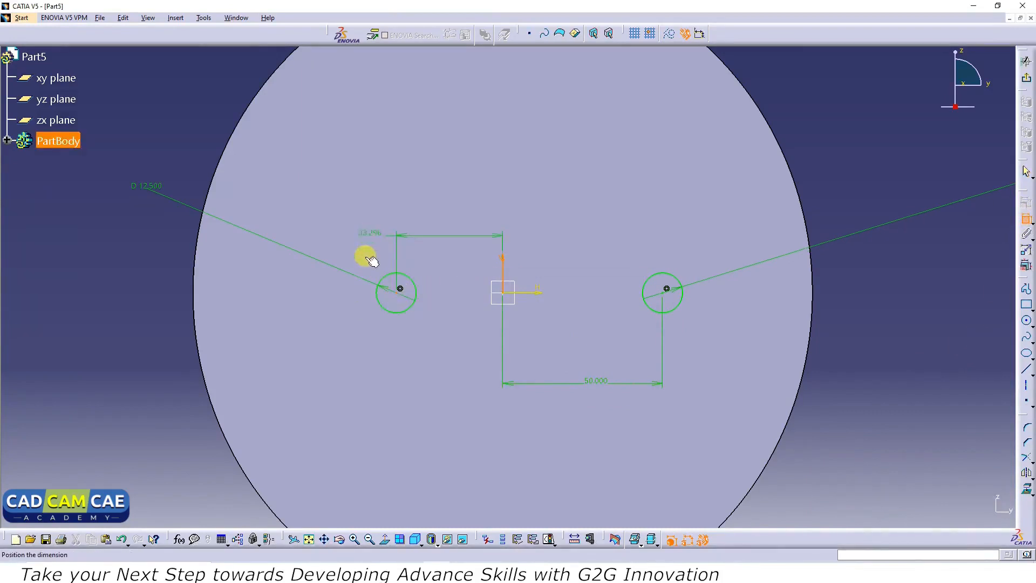
pyautogui.click(365, 340)
pyautogui.doubleClick(371, 340)
pyautogui.write('50.000mm')
pyautogui.press('Return')
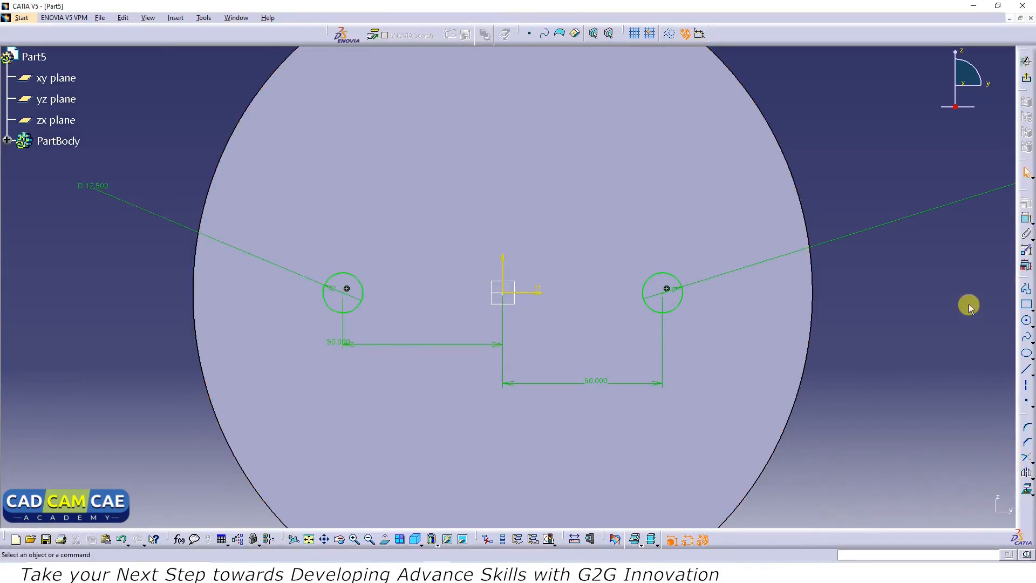
# Exit the sketch and pocket both circles through the plate with the Up to next limit.
pyautogui.click(1026, 61)
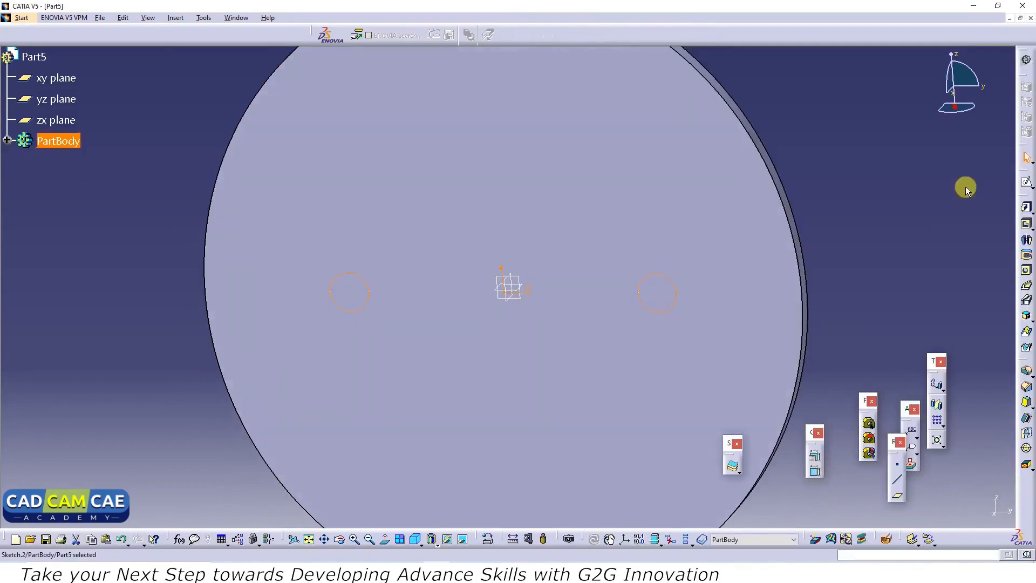
pyautogui.click(1026, 225)
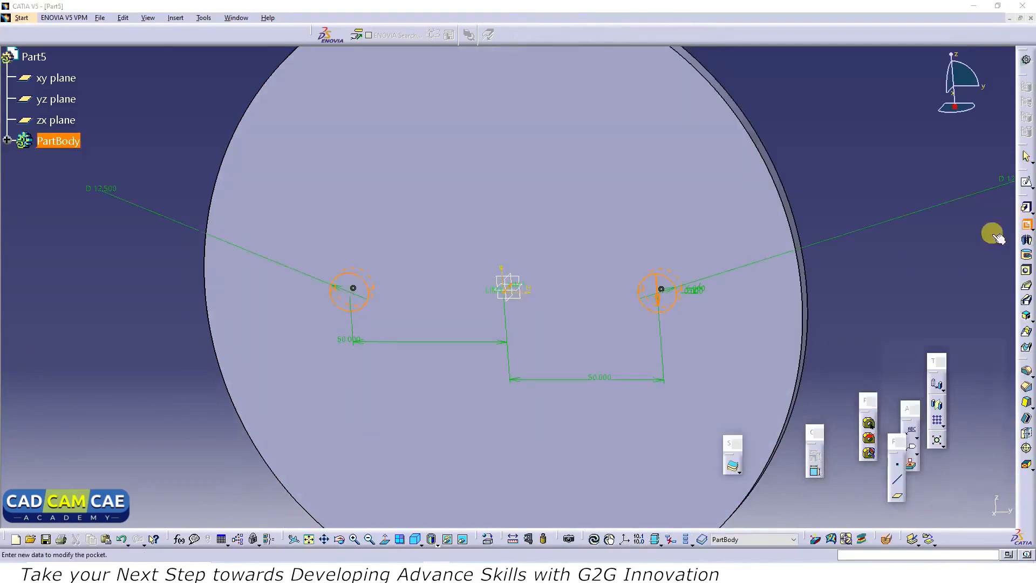
pyautogui.moveTo(918, 257); pyautogui.dragTo(887, 303, button='middle')
pyautogui.moveTo(455, 415)
pyautogui.mouseDown(button='middle')
pyautogui.moveTo(455, 326)
pyautogui.moveTo(534, 383)
pyautogui.moveTo(469, 359)
pyautogui.moveTo(476, 323)
pyautogui.mouseUp(button='middle')
pyautogui.click(960, 382)
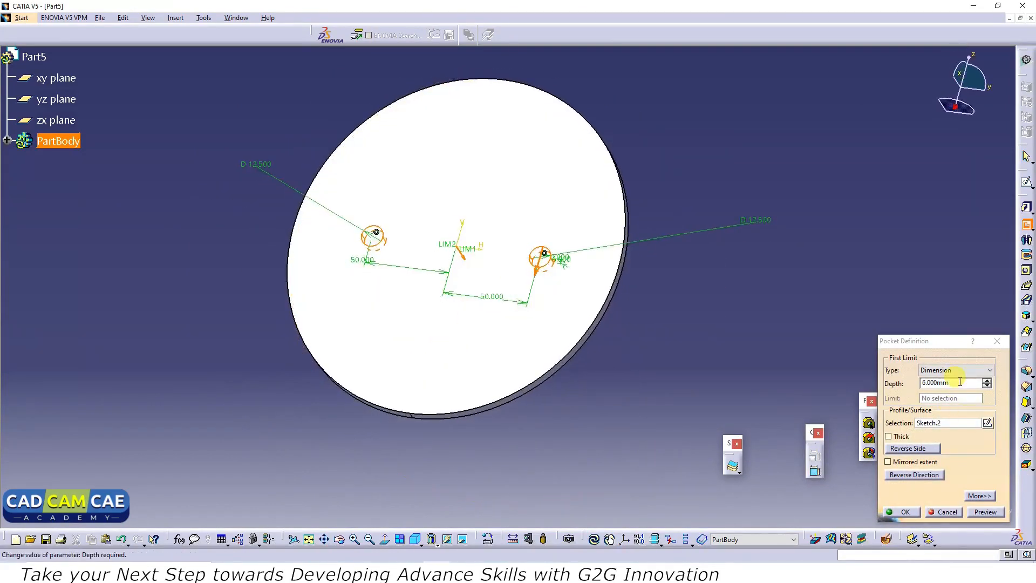
pyautogui.click(964, 370)
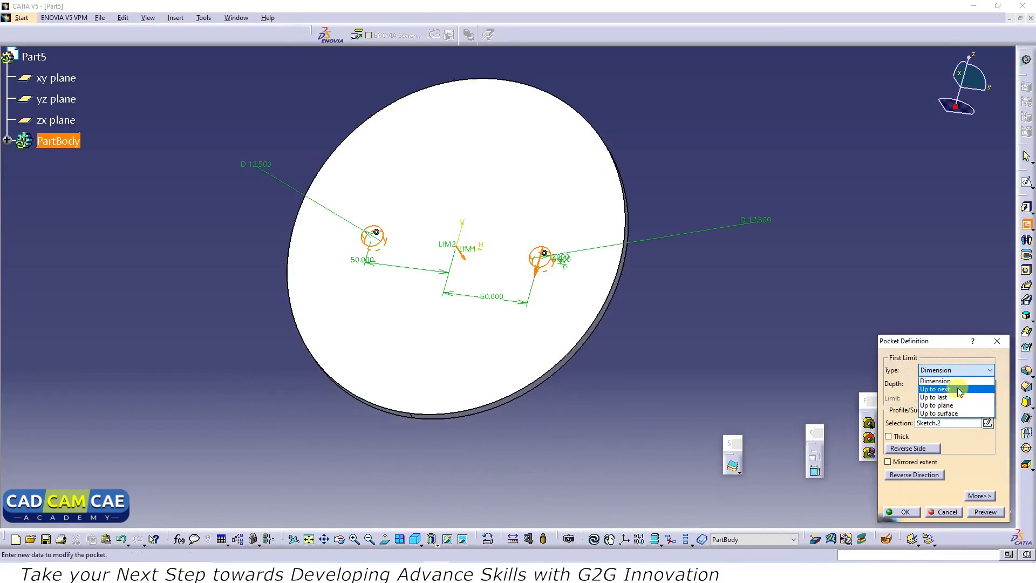
pyautogui.click(957, 388)
pyautogui.click(991, 511)
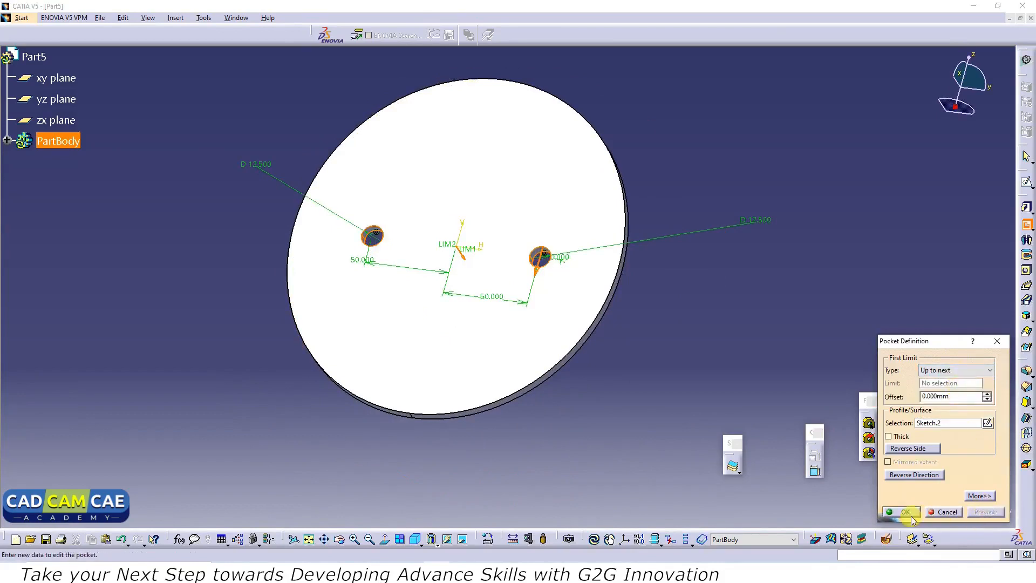
pyautogui.click(916, 512)
pyautogui.moveTo(608, 432); pyautogui.dragTo(617, 455, button='middle')
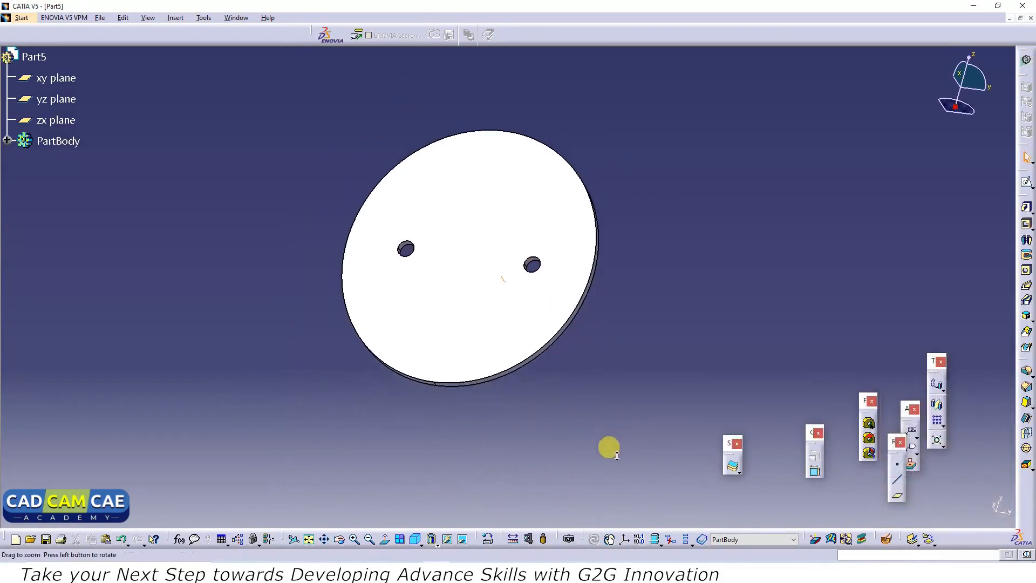
# Check the part's name in the drawing and save the part as Plate in the Video 34 - Assembly Assignments 2 folder.
pyautogui.hotkey('alt', 'Tab')
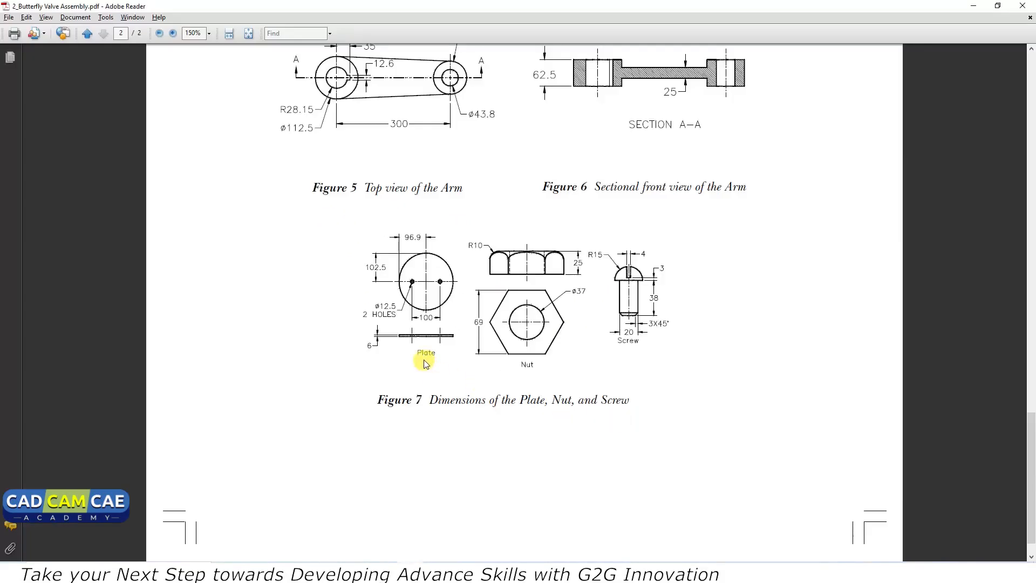
pyautogui.hotkey('alt', 'Tab')
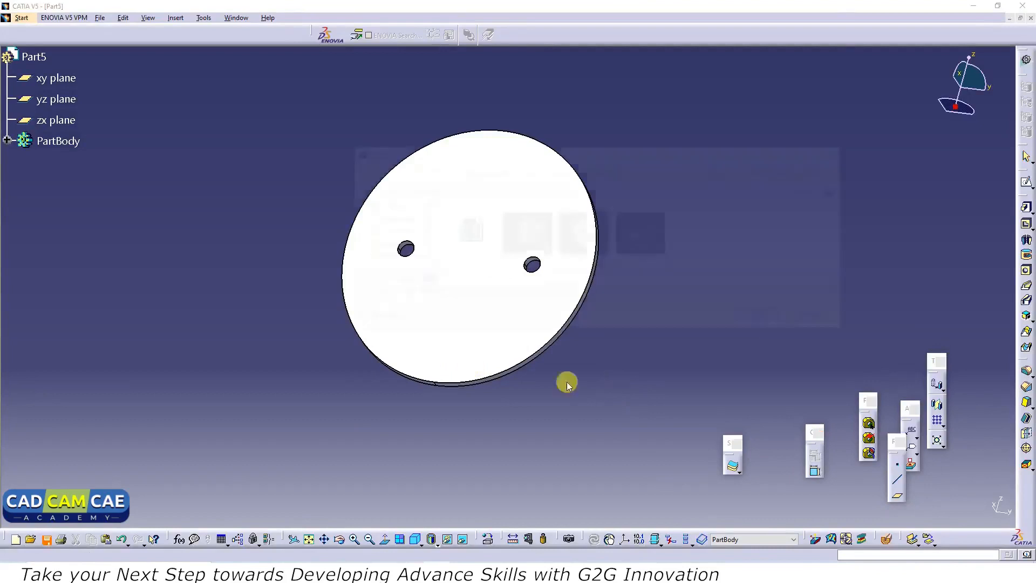
pyautogui.write('Plat')
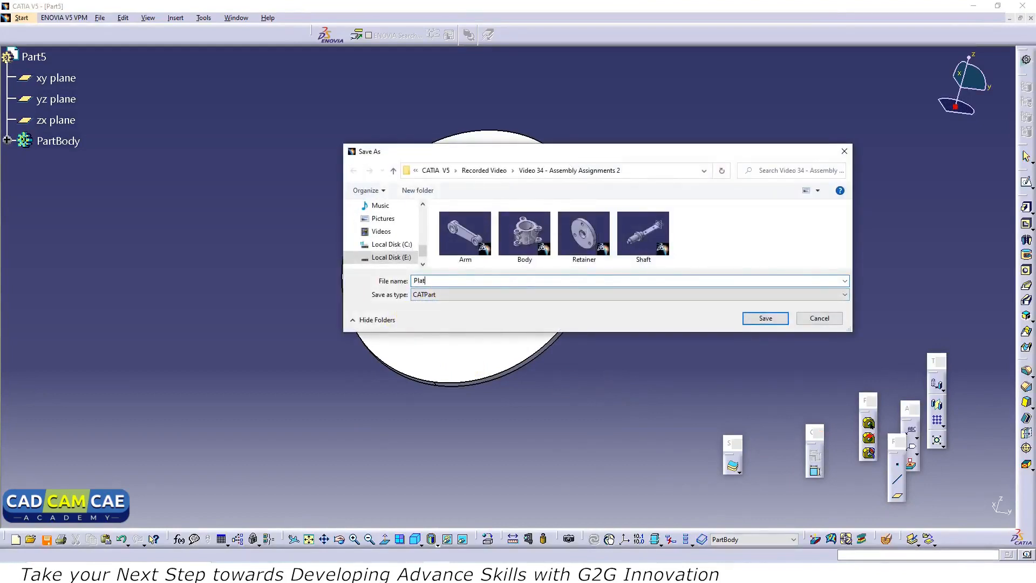
pyautogui.write('e')
pyautogui.click(766, 319)
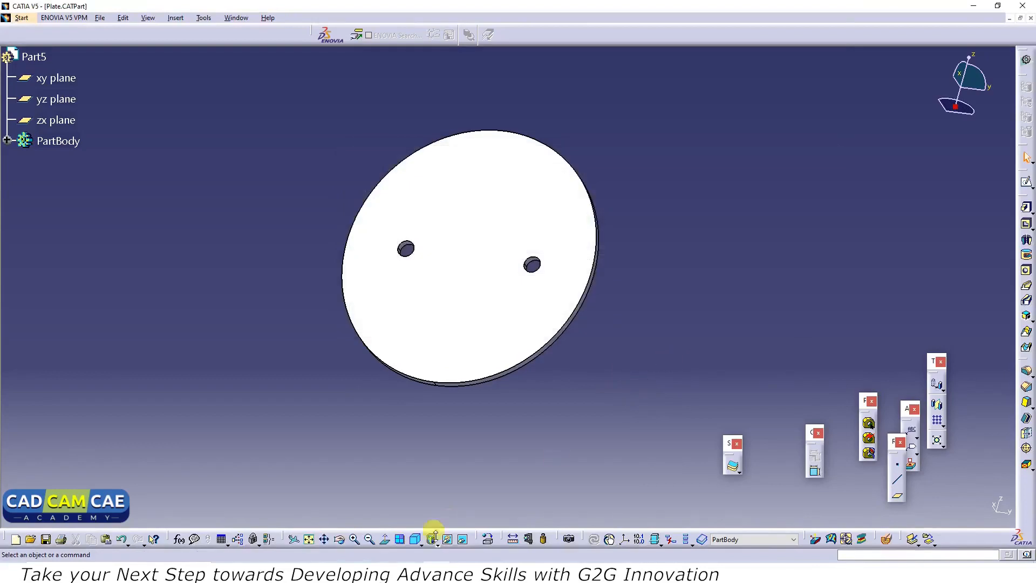
# Switch to the butterfly valve PDF in Adobe Reader to check the nut and screw dimensions.
pyautogui.click(416, 572)
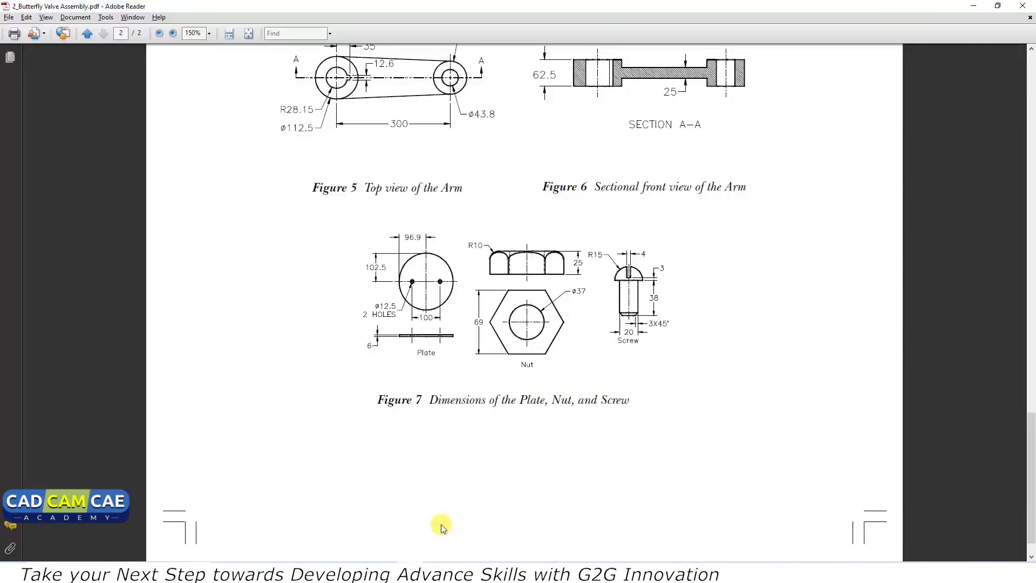
# Switch to CATIA and create a new part document with the default part settings.
pyautogui.press('alt')
pyautogui.hotkey('alt', 'Tab')
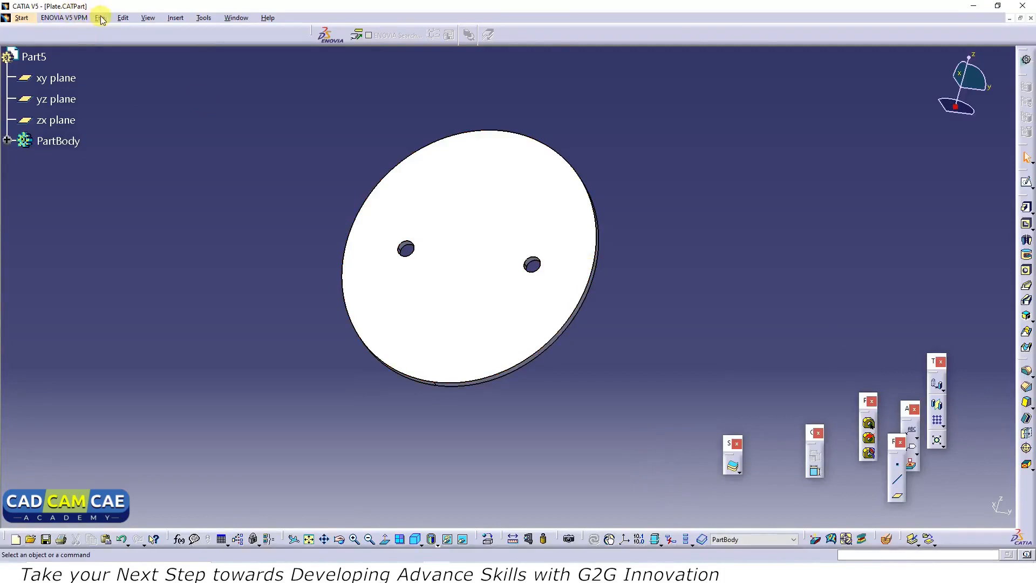
pyautogui.click(101, 18)
pyautogui.click(110, 28)
pyautogui.scroll(-1, 917, 462)
pyautogui.scroll(-2, 911, 475)
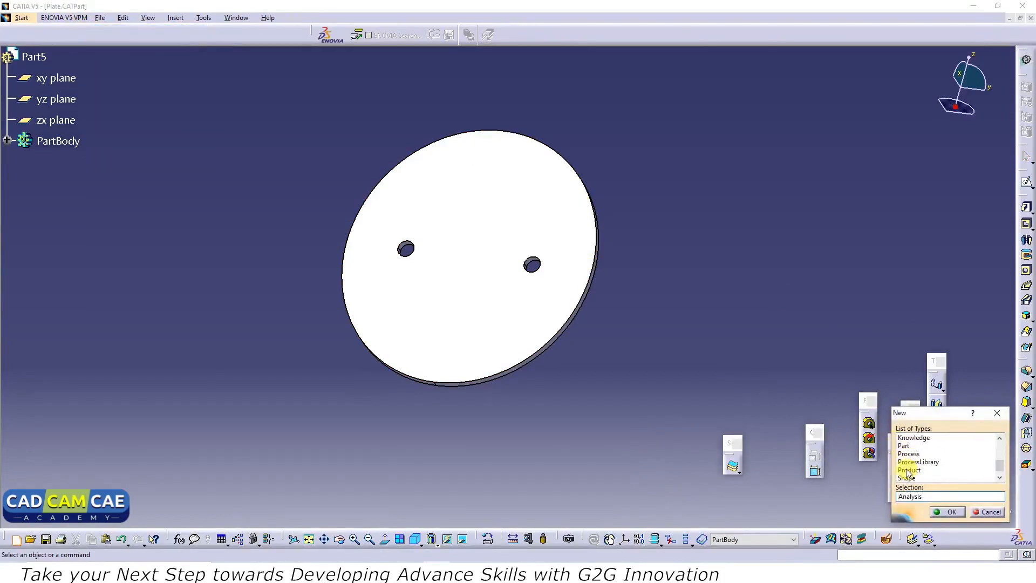
pyautogui.click(910, 446)
pyautogui.click(950, 512)
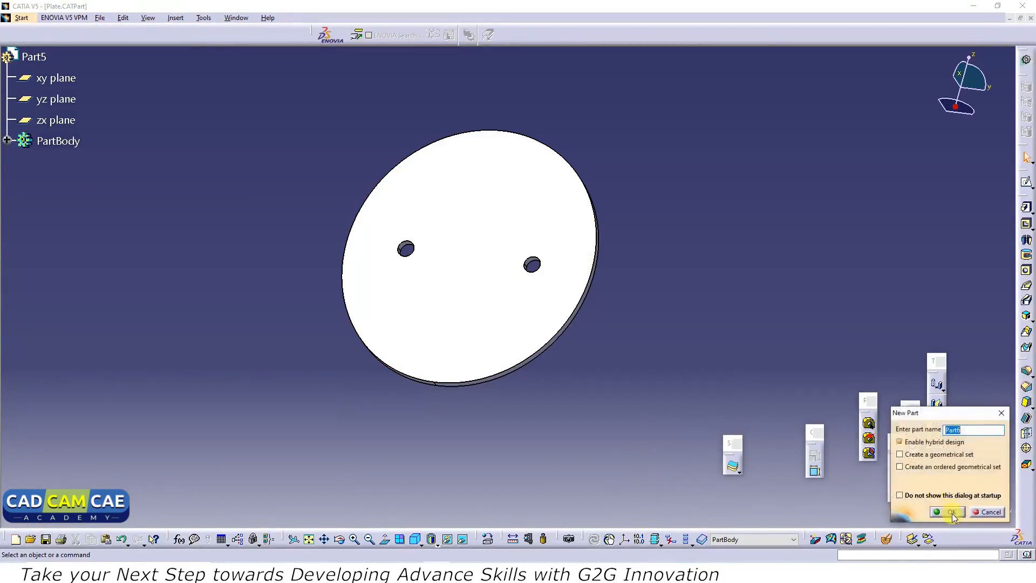
pyautogui.click(950, 512)
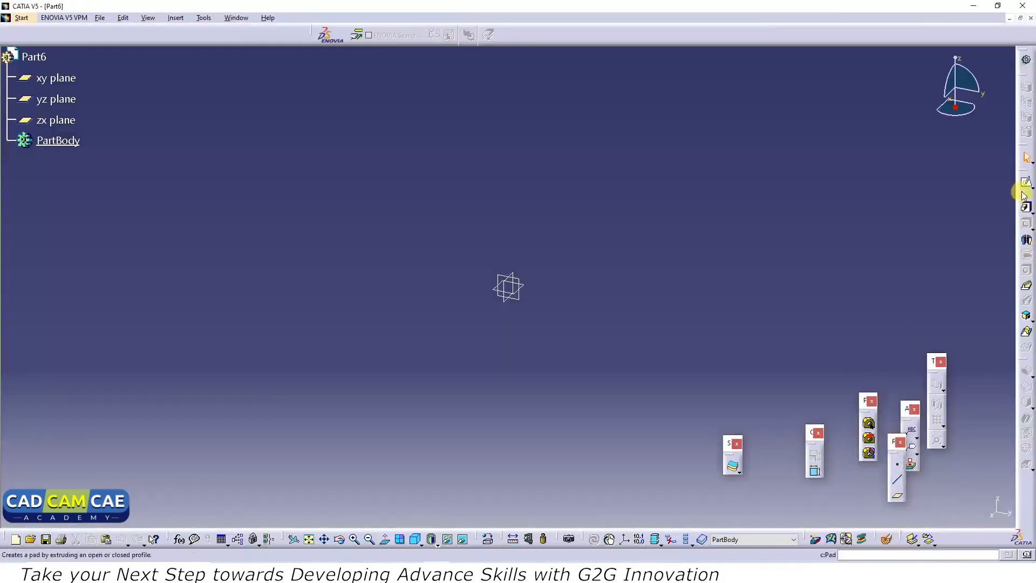
# Start a sketch on the yz plane and draw a hexagon centred on the origin, about 108 mm across flats.
pyautogui.click(1025, 185)
pyautogui.click(502, 278)
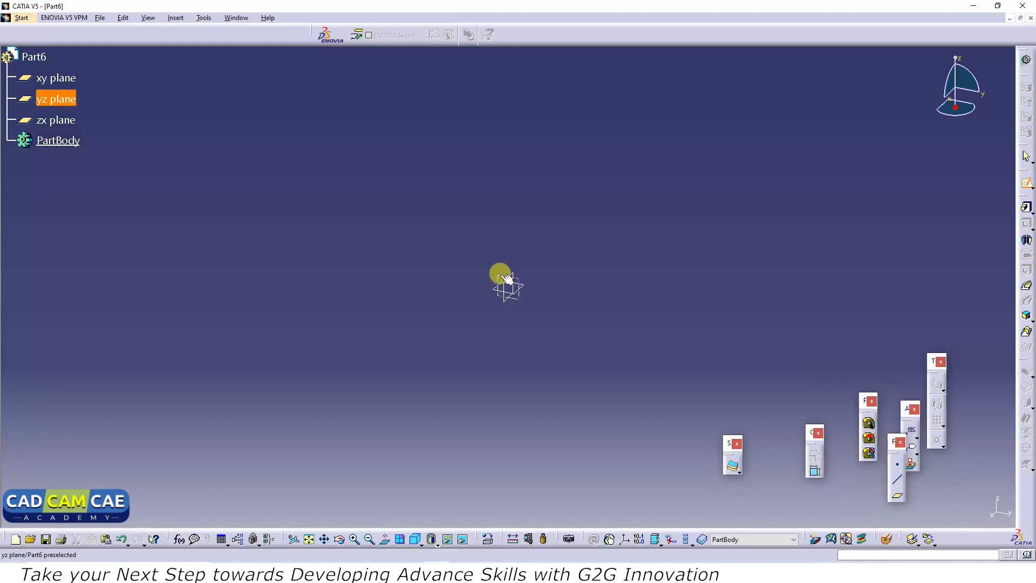
pyautogui.hotkey('alt', 'Tab')
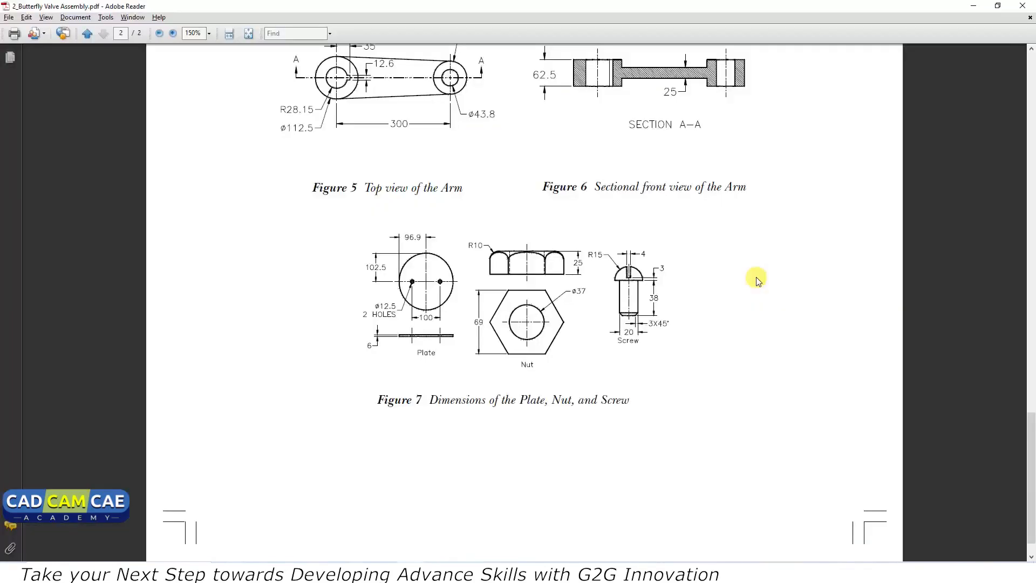
pyautogui.hotkey('alt', 'Tab')
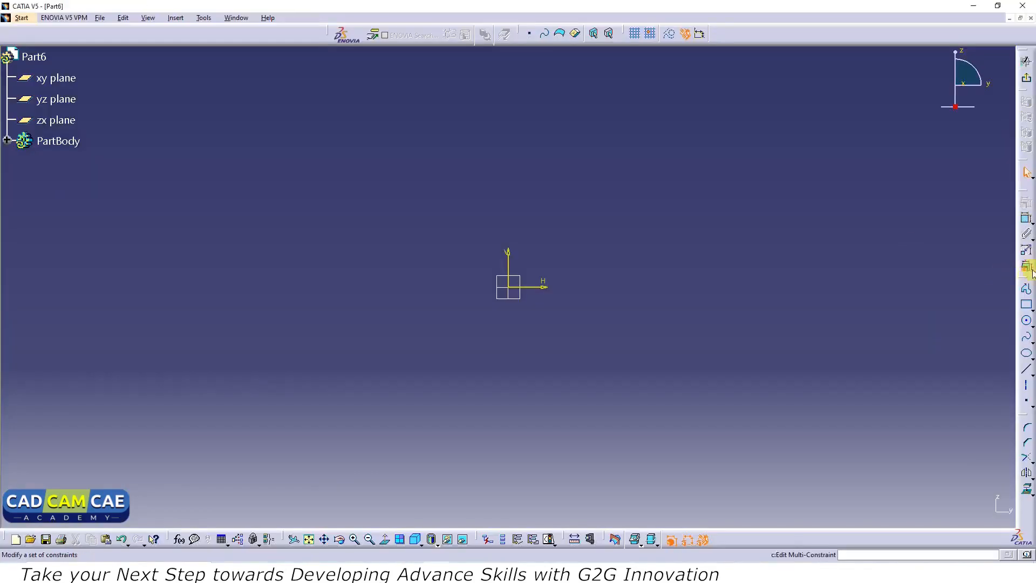
pyautogui.click(1030, 308)
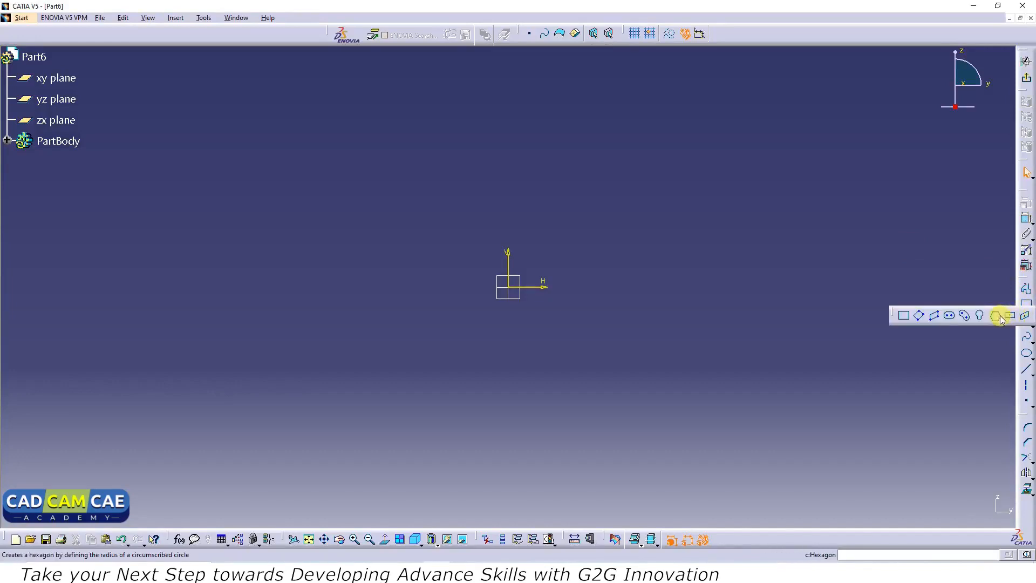
pyautogui.click(994, 315)
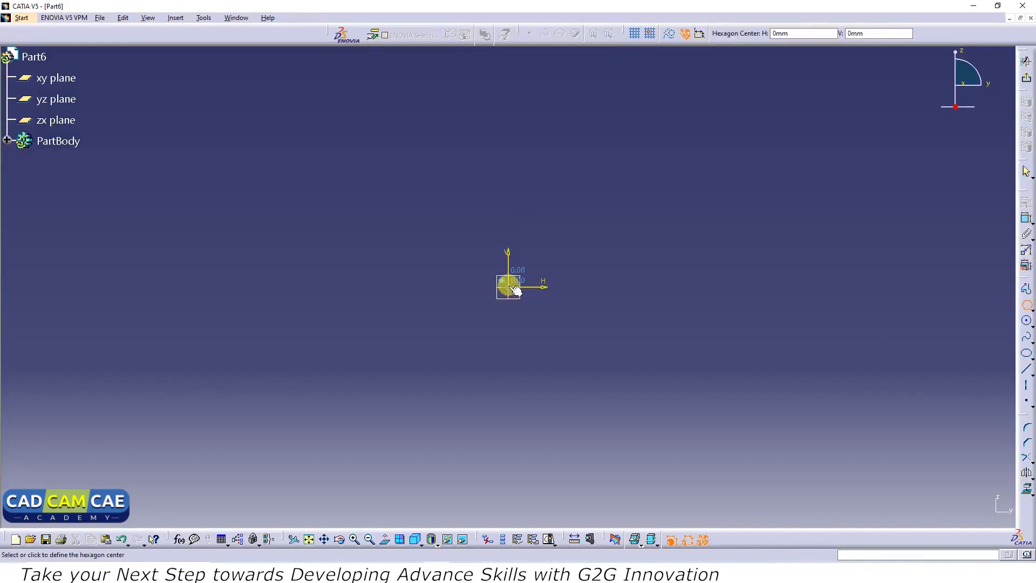
pyautogui.click(514, 290)
pyautogui.click(421, 225)
pyautogui.click(713, 257)
# Dimension the distance between two opposite sides of the hexagon and set it to 69 mm, as in the nut drawing.
pyautogui.hotkey('alt', 'Tab')
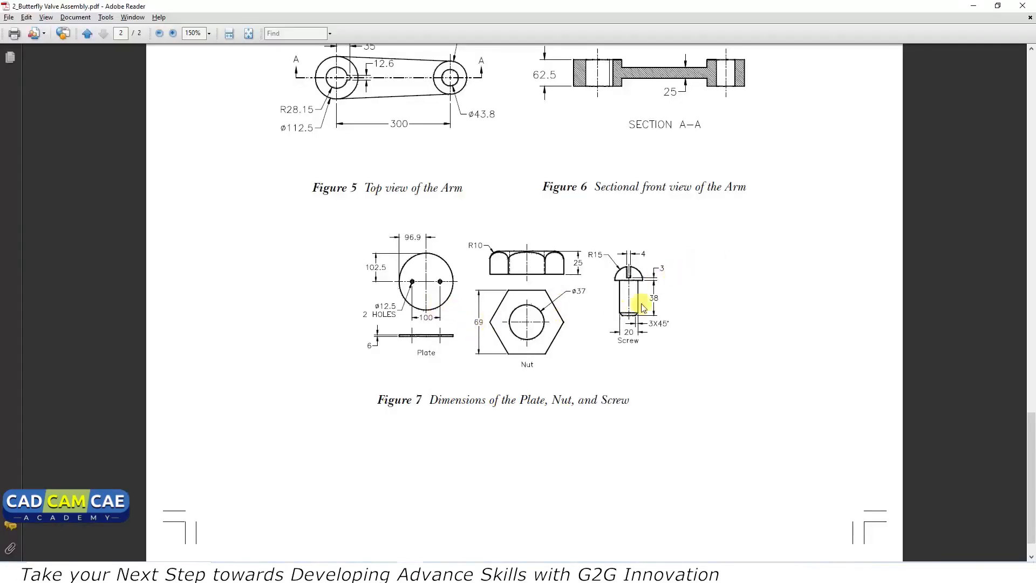
pyautogui.hotkey('alt', 'Tab')
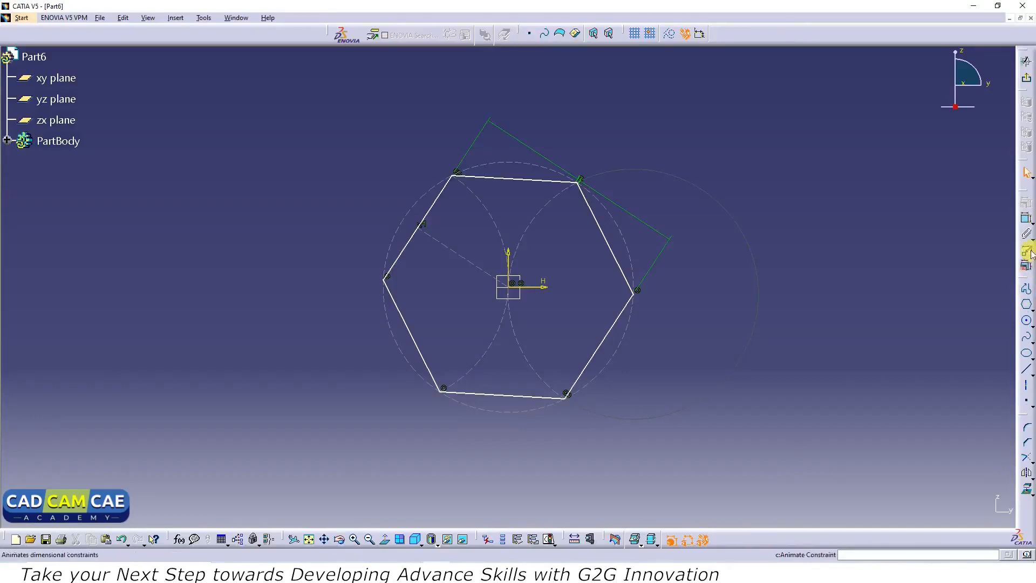
pyautogui.click(1027, 219)
pyautogui.click(618, 261)
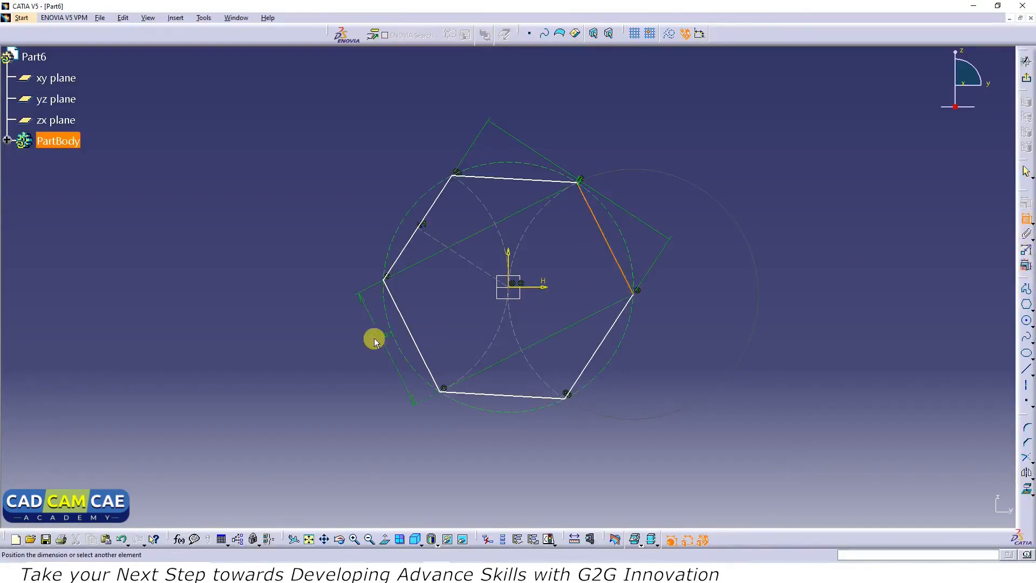
pyautogui.click(418, 341)
pyautogui.click(338, 333)
pyautogui.hotkey('alt', 'Tab')
pyautogui.hotkey('alt', 'Tab')
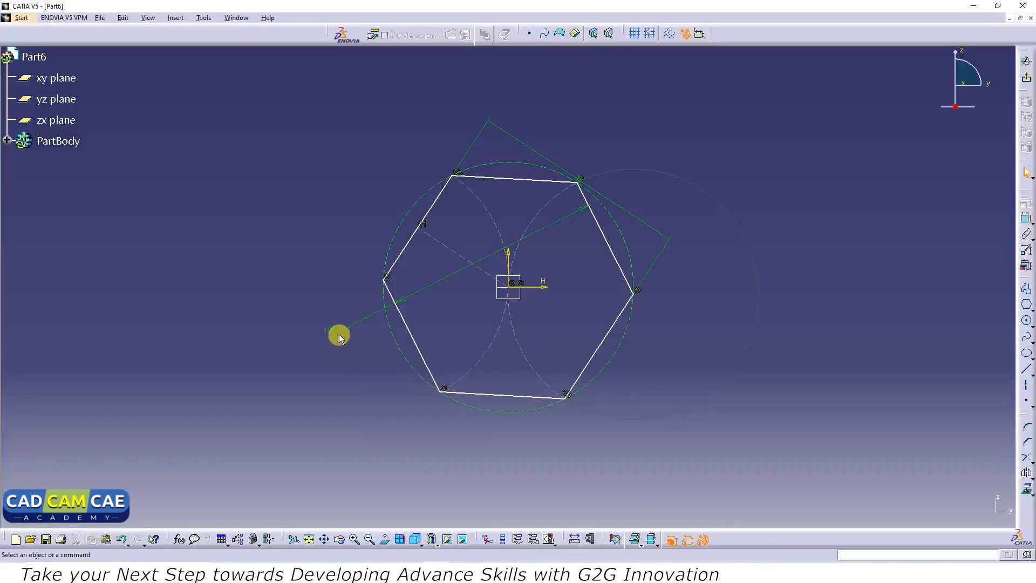
pyautogui.doubleClick(339, 332)
pyautogui.write('69')
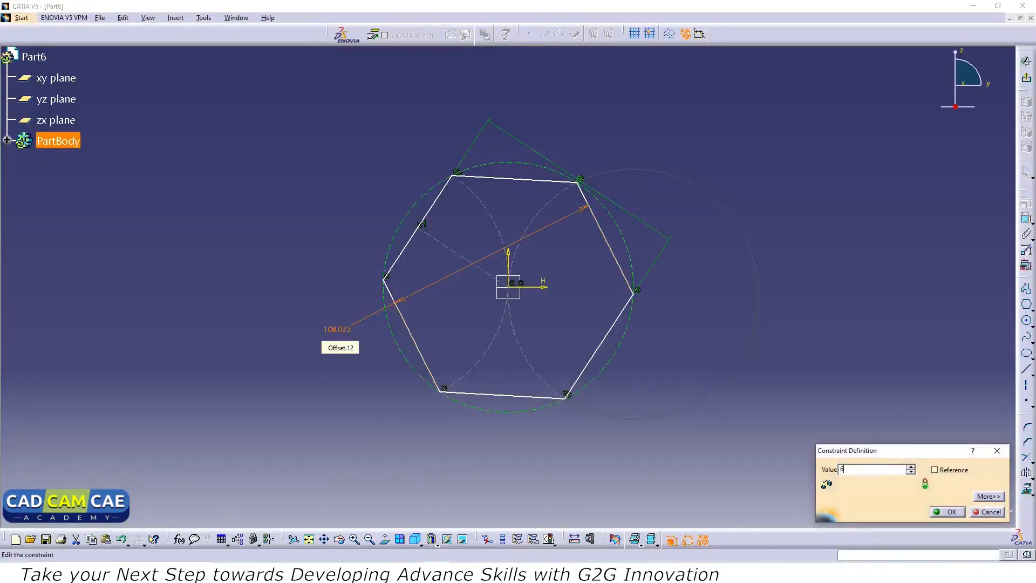
pyautogui.press('Return')
pyautogui.click(626, 384)
# Constrain the hexagon's vertex nearest the positive horizontal axis to be coincident with that axis.
pyautogui.hotkey('alt', 'Tab')
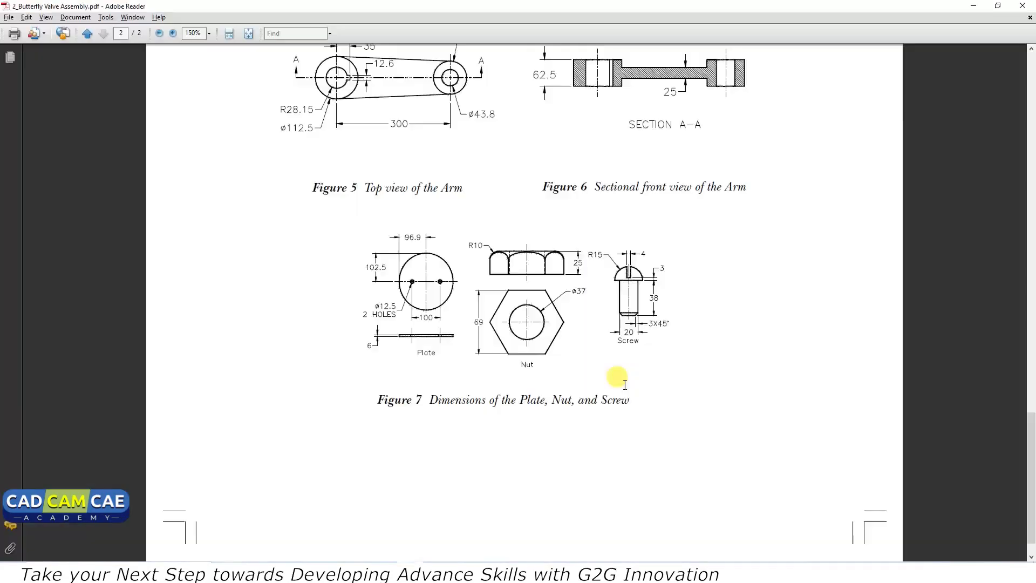
pyautogui.hotkey('alt', 'Tab')
pyautogui.moveTo(624, 385); pyautogui.dragTo(631, 327, button='middle')
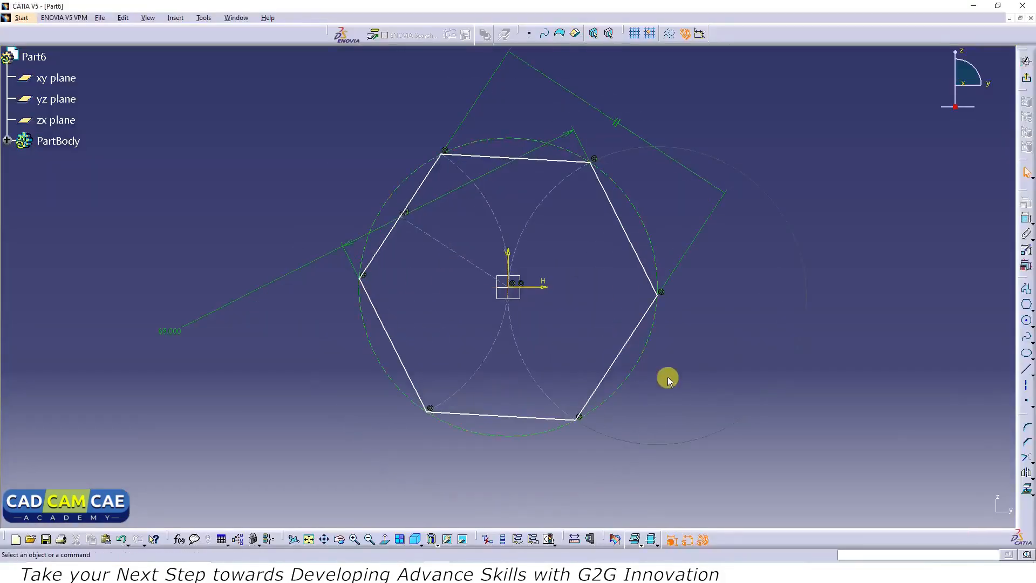
pyautogui.click(1025, 222)
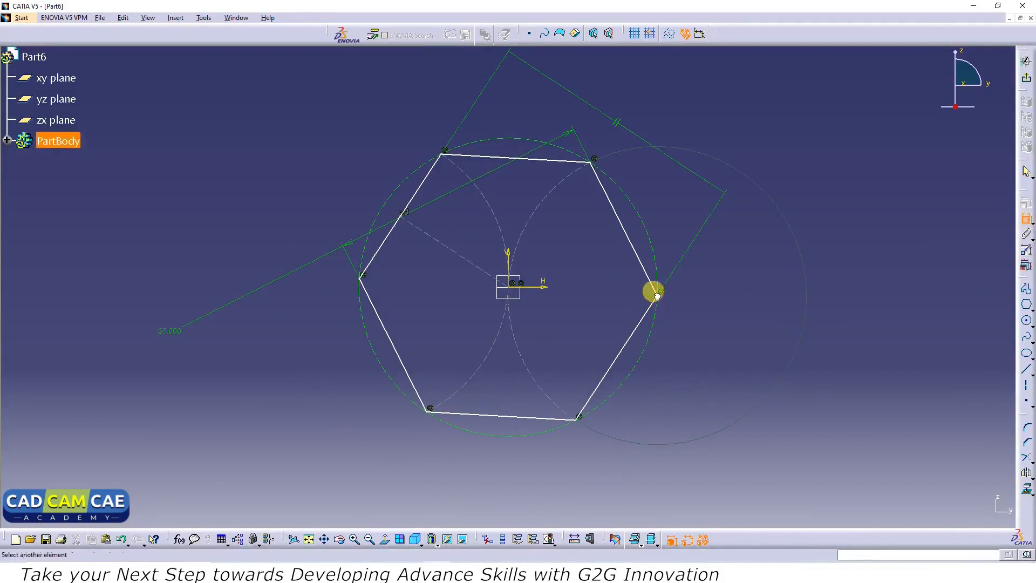
pyautogui.click(532, 287)
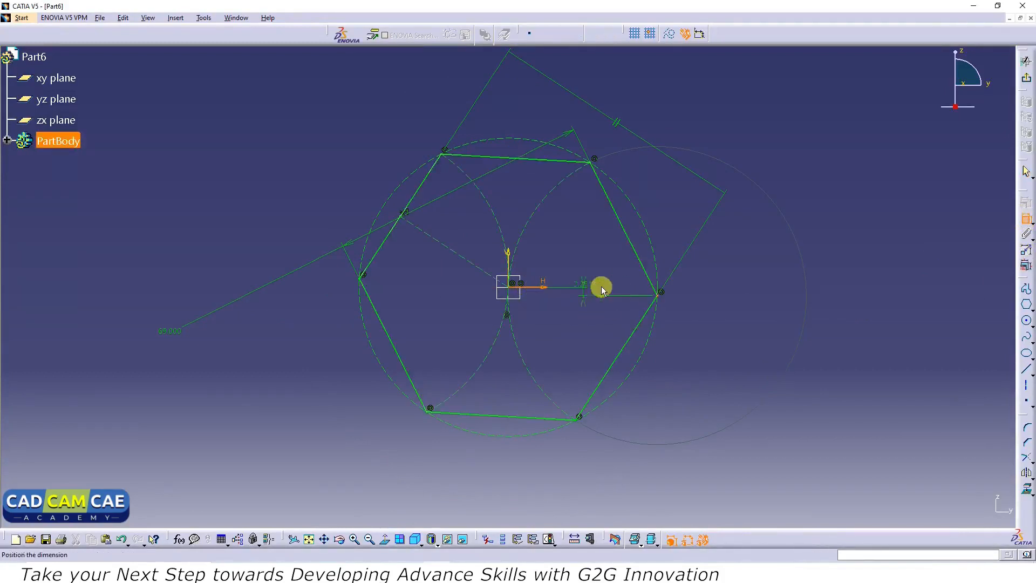
pyautogui.rightClick(740, 281)
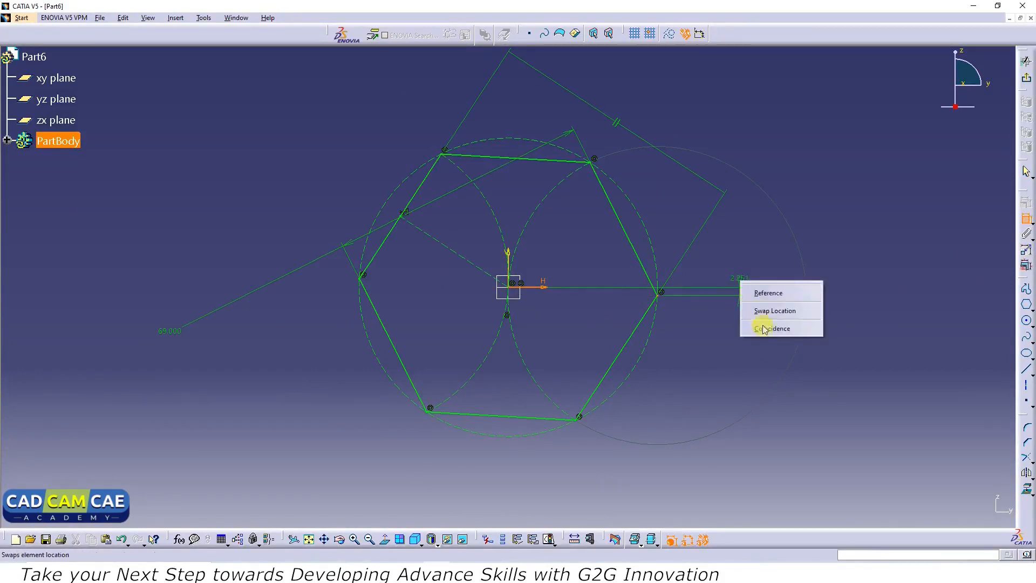
pyautogui.click(768, 329)
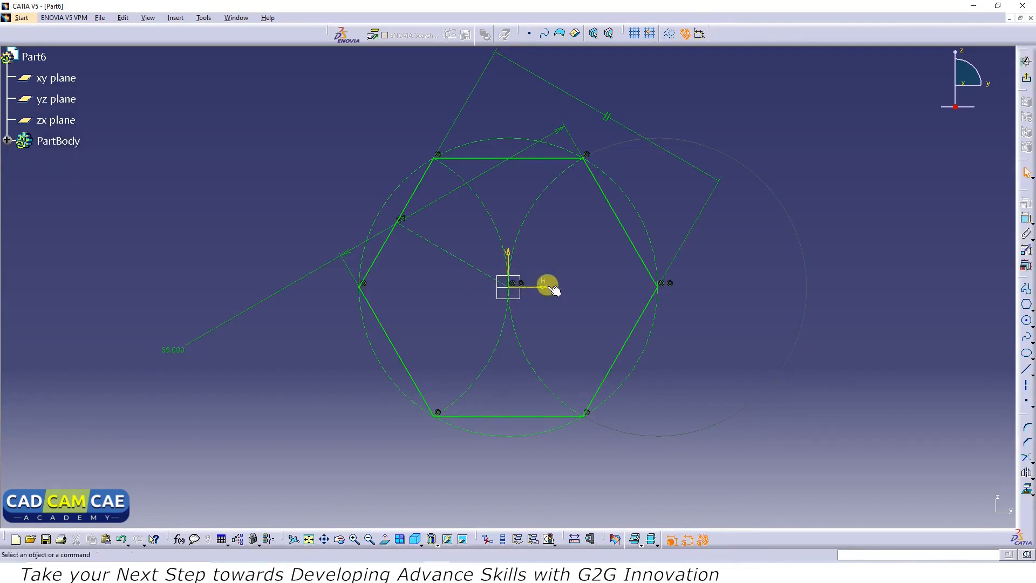
# Check the nut's hole in the PDF drawing and sketch a circle of about 35 mm diameter centred on the origin.
pyautogui.hotkey('alt', 'Tab')
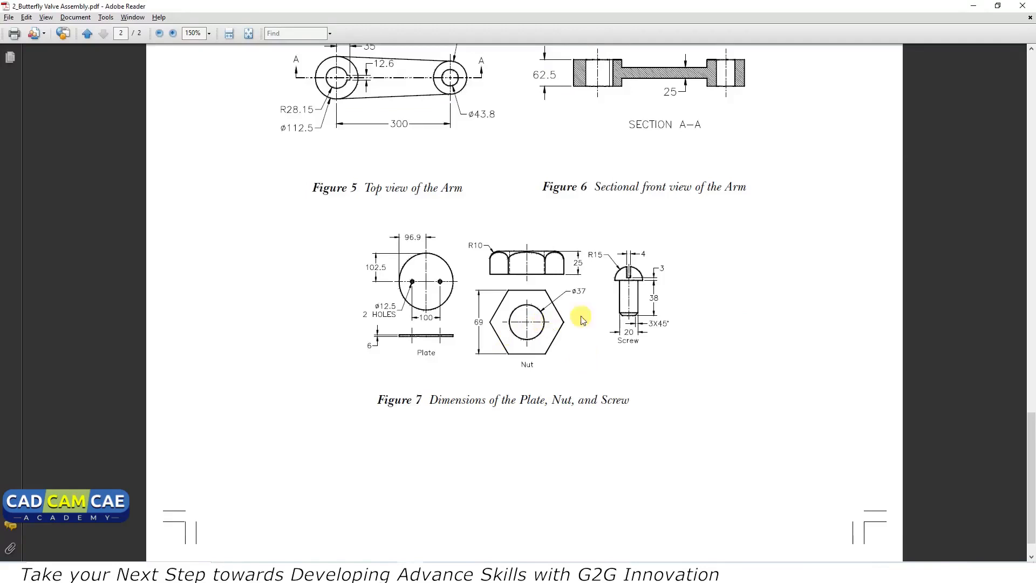
pyautogui.hotkey('alt', 'Tab')
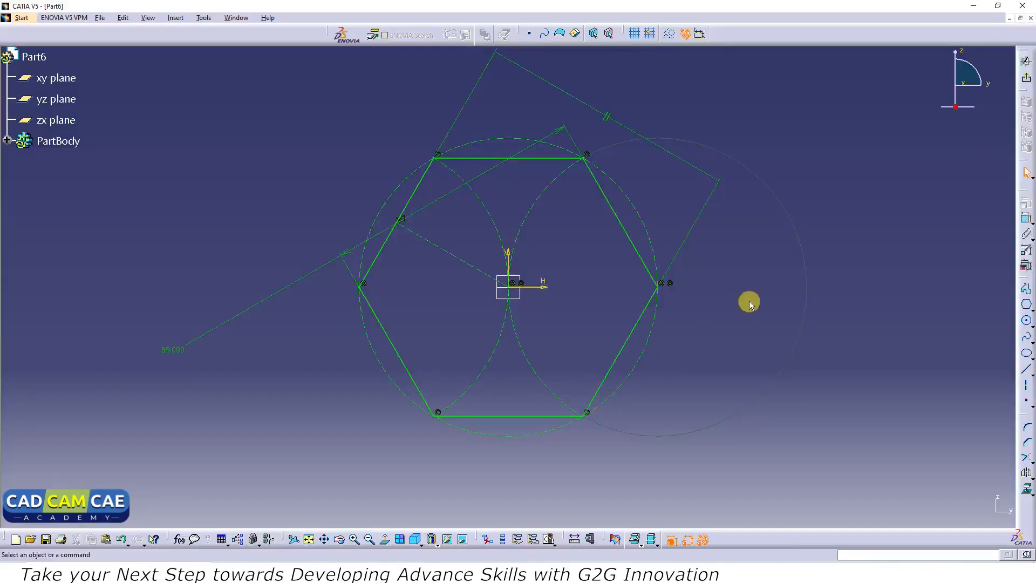
pyautogui.click(1026, 323)
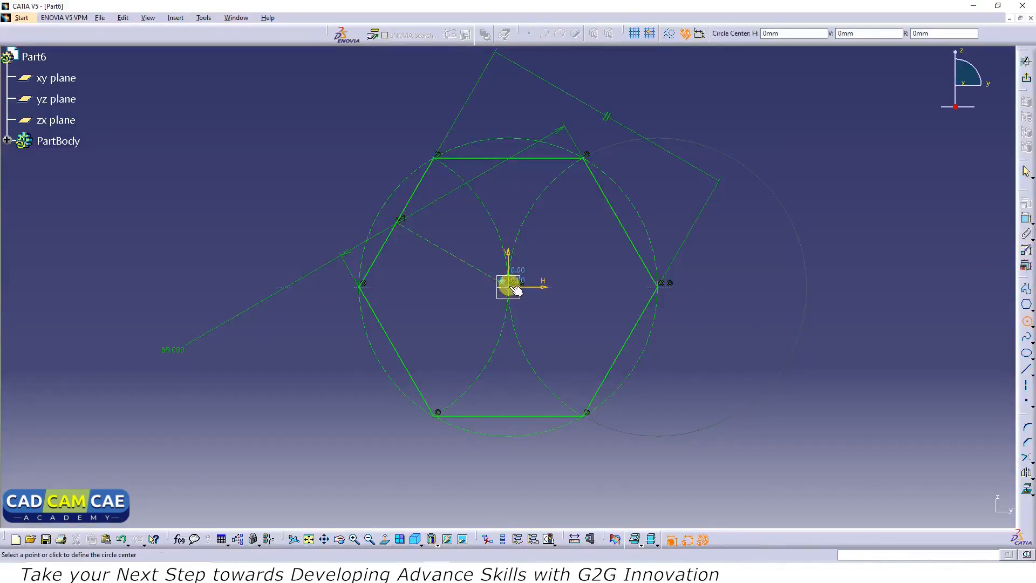
pyautogui.click(509, 287)
pyautogui.click(470, 234)
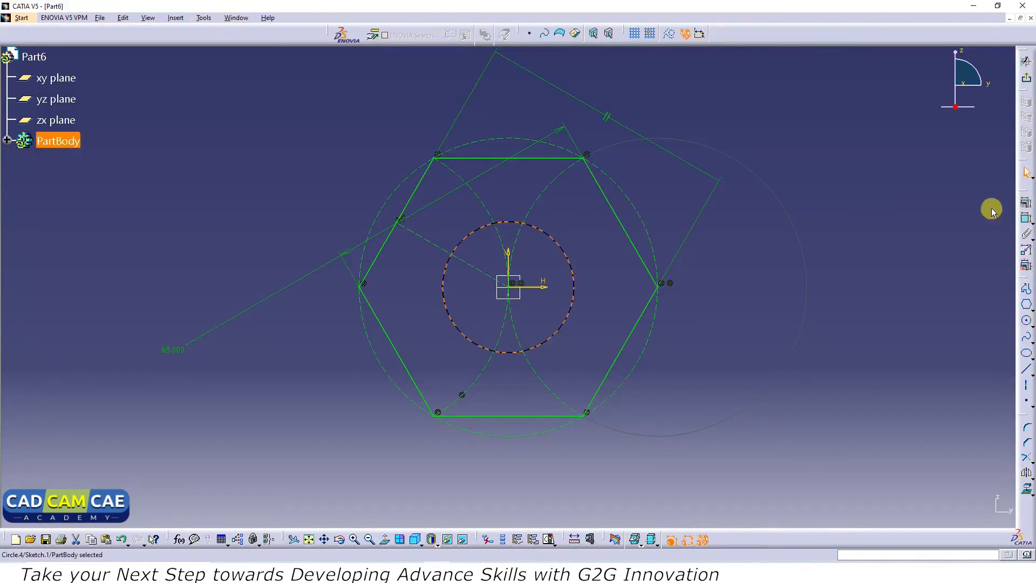
# Dimension the inner circle and set its diameter to 37 mm.
pyautogui.click(1026, 218)
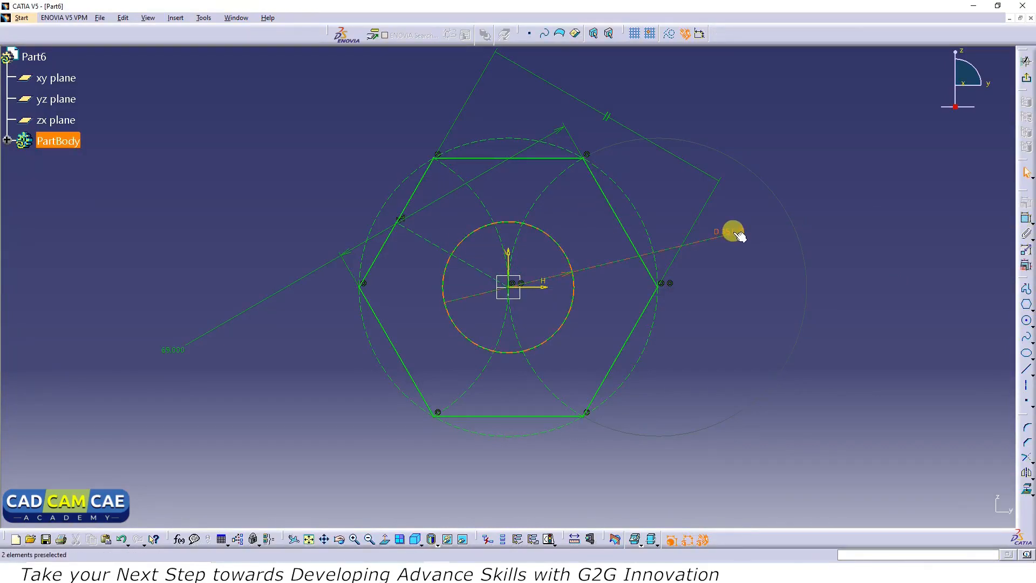
pyautogui.doubleClick(734, 232)
pyautogui.write('37.000mm')
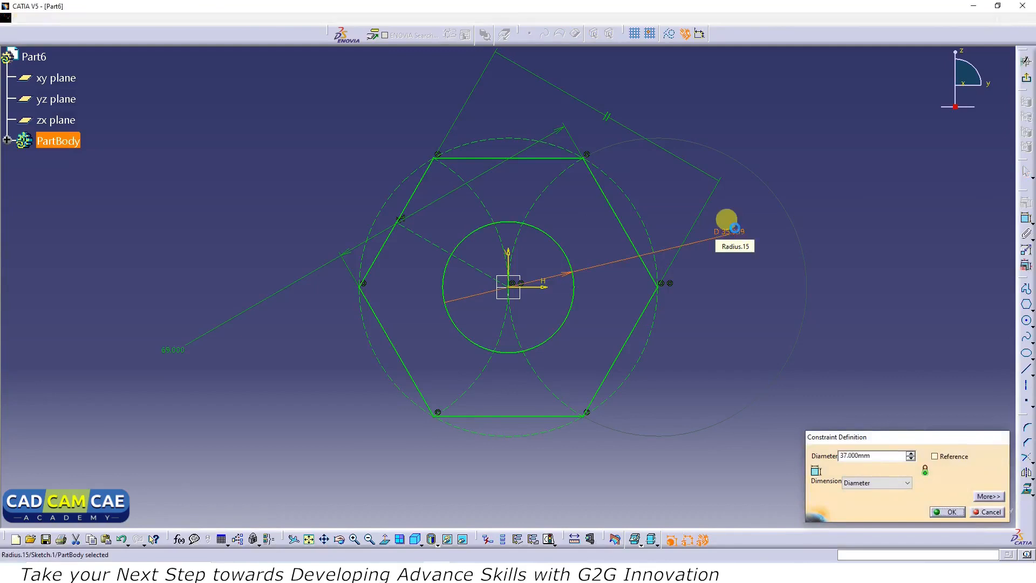
pyautogui.press('Return')
pyautogui.click(870, 264)
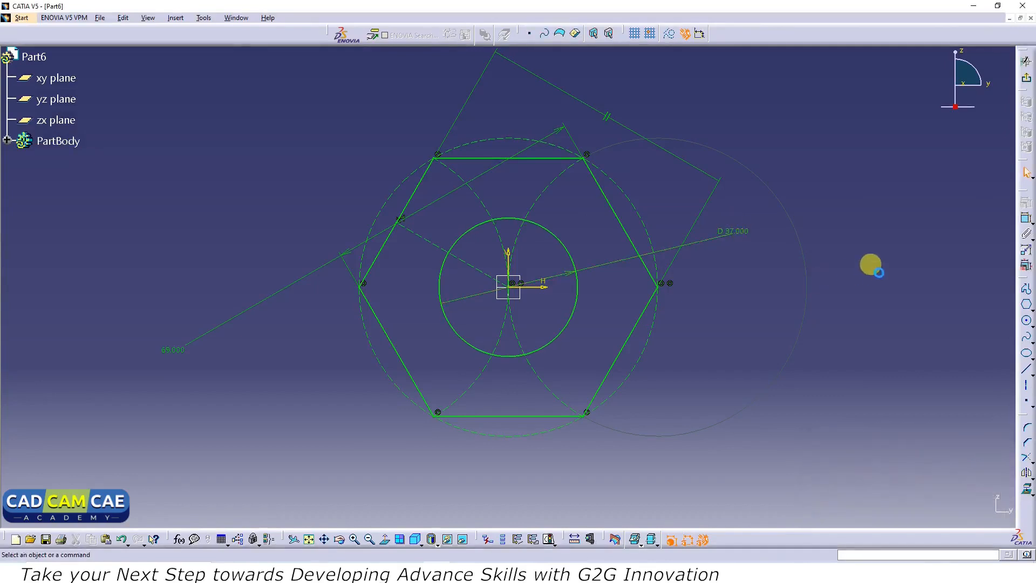
# Exit the sketch and pad the hexagon profile with its hole to a length of 25 mm.
pyautogui.click(1026, 78)
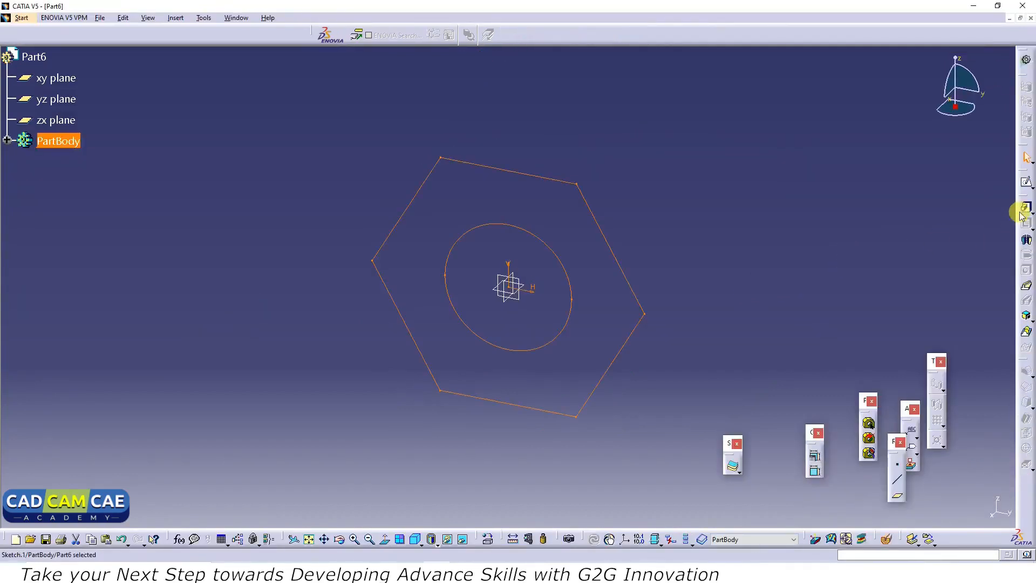
pyautogui.click(1026, 209)
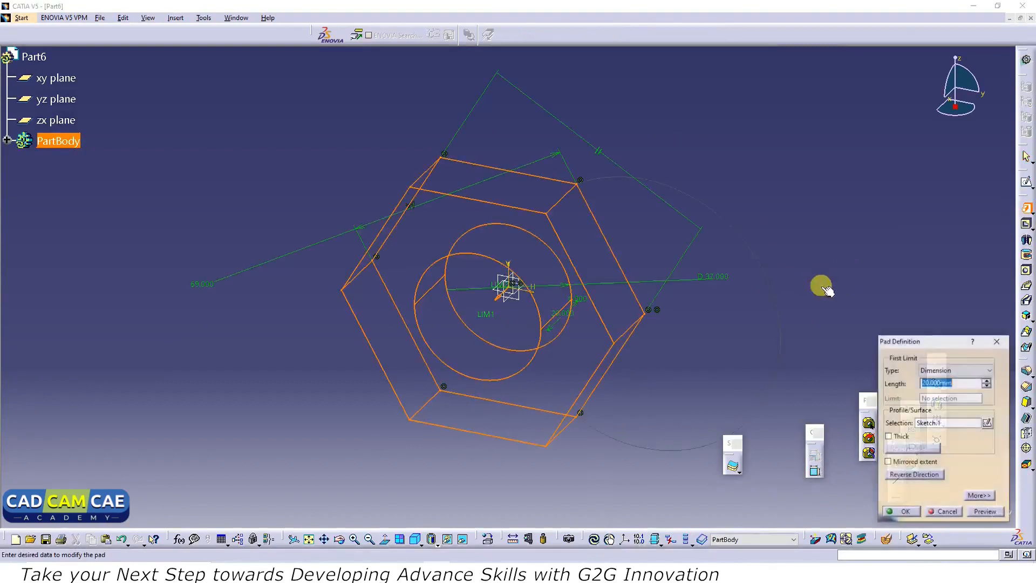
pyautogui.hotkey('alt', 'Tab')
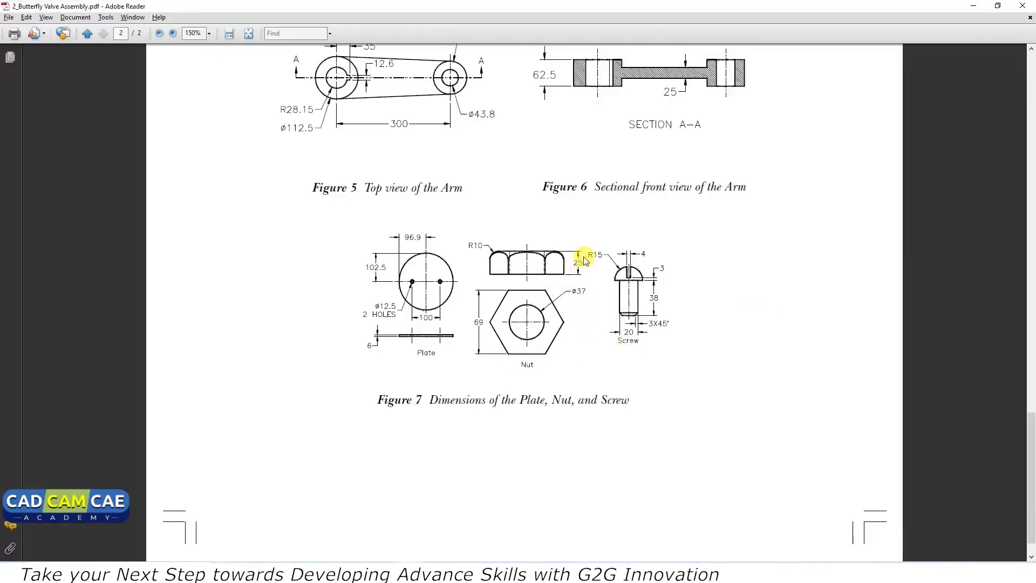
pyautogui.hotkey('alt', 'Tab')
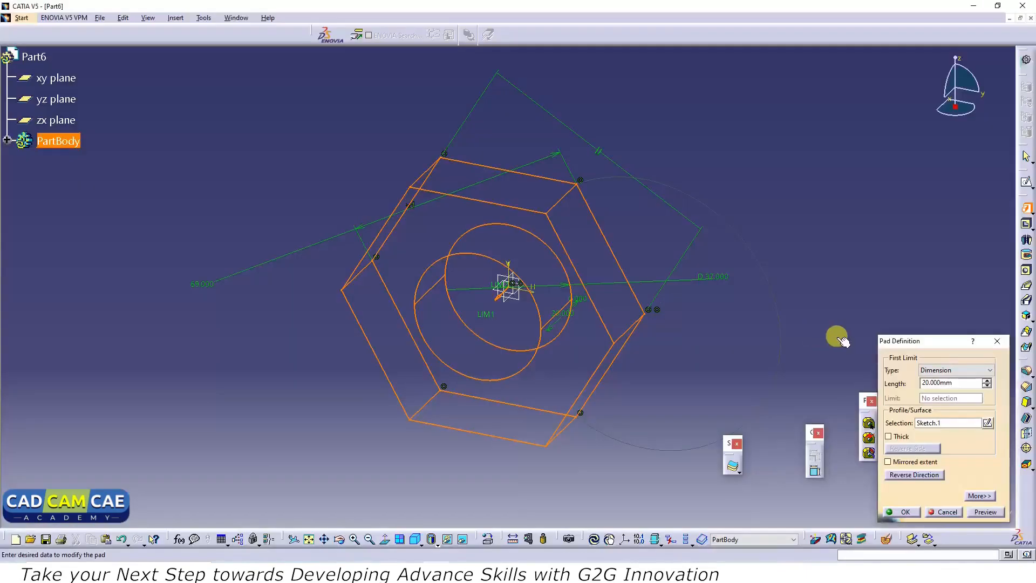
pyautogui.doubleClick(956, 384)
pyautogui.write('25')
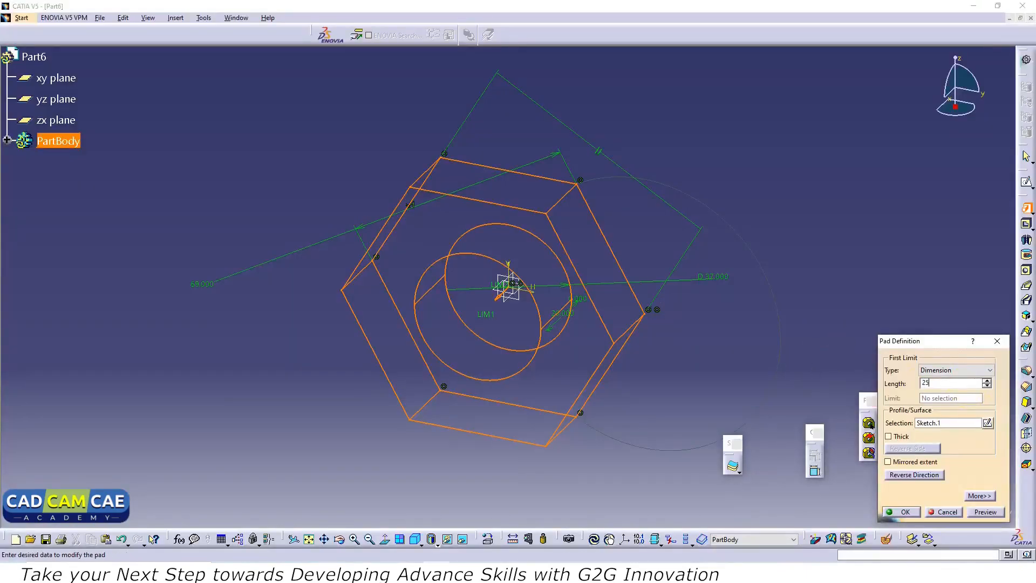
pyautogui.click(905, 512)
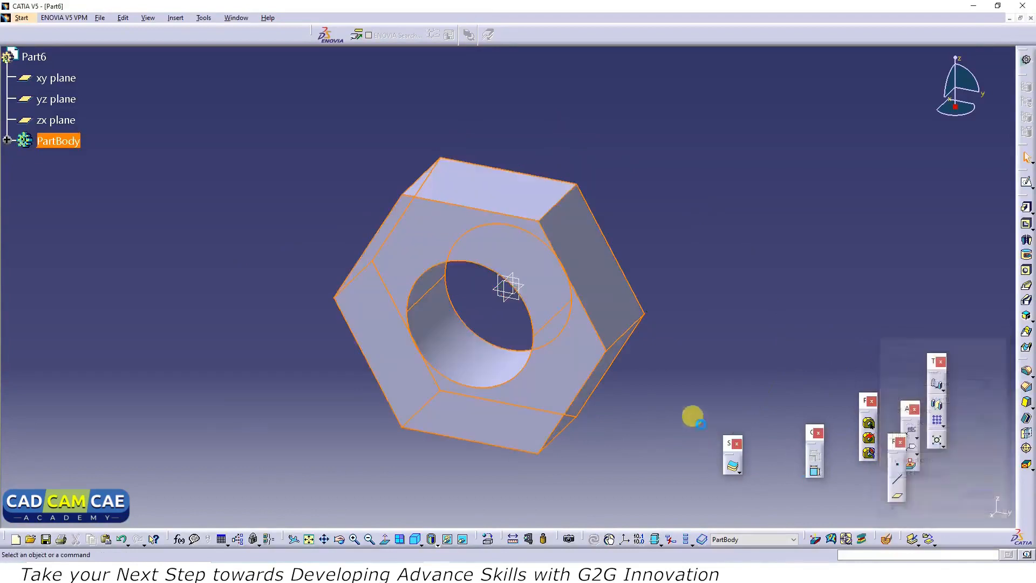
# Examine the padded nut from several angles and compare it with the nut's views in the PDF drawing.
pyautogui.moveTo(345, 430); pyautogui.dragTo(687, 325, button='middle')
pyautogui.moveTo(537, 237); pyautogui.dragTo(412, 277, button='middle')
pyautogui.hotkey('alt', 'Tab')
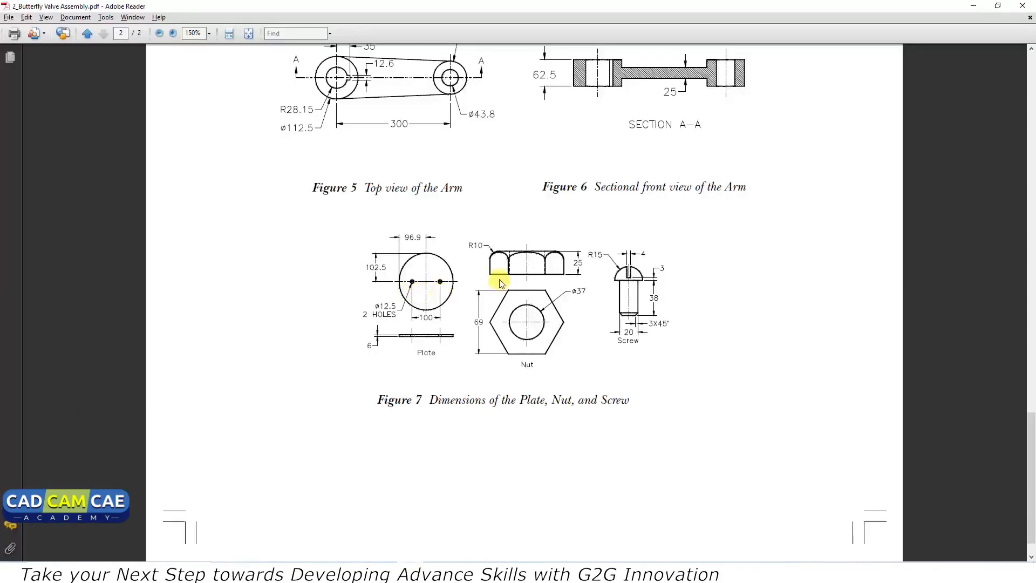
pyautogui.hotkey('alt', 'Tab')
pyautogui.moveTo(606, 412); pyautogui.dragTo(538, 402, button='middle')
pyautogui.moveTo(607, 418); pyautogui.dragTo(510, 368, button='middle')
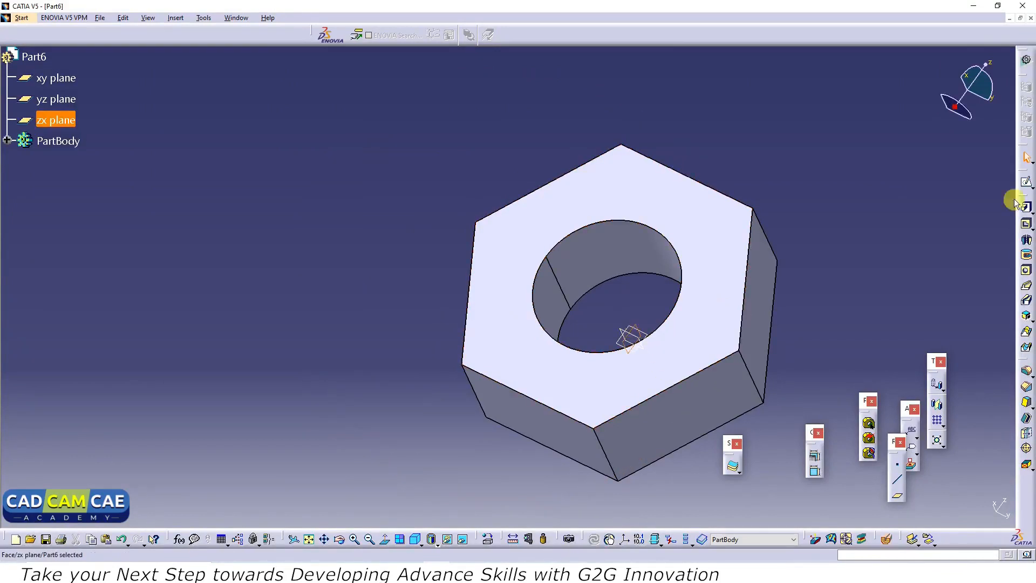
# On the zx plane, sketch a closed right triangle about 12 mm wide and 8 mm high just outside the nut's upper corner.
pyautogui.click(1025, 181)
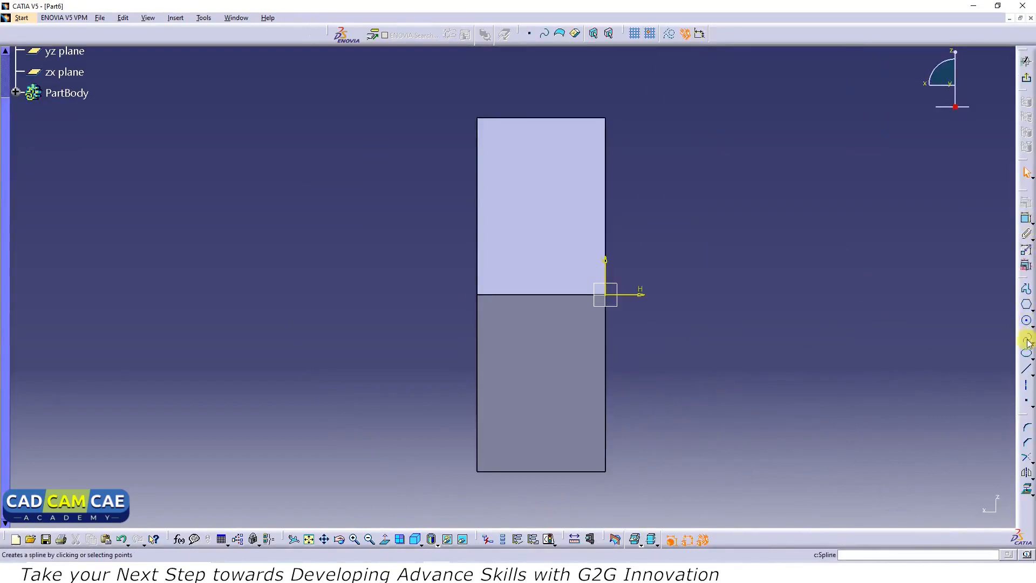
pyautogui.click(1027, 289)
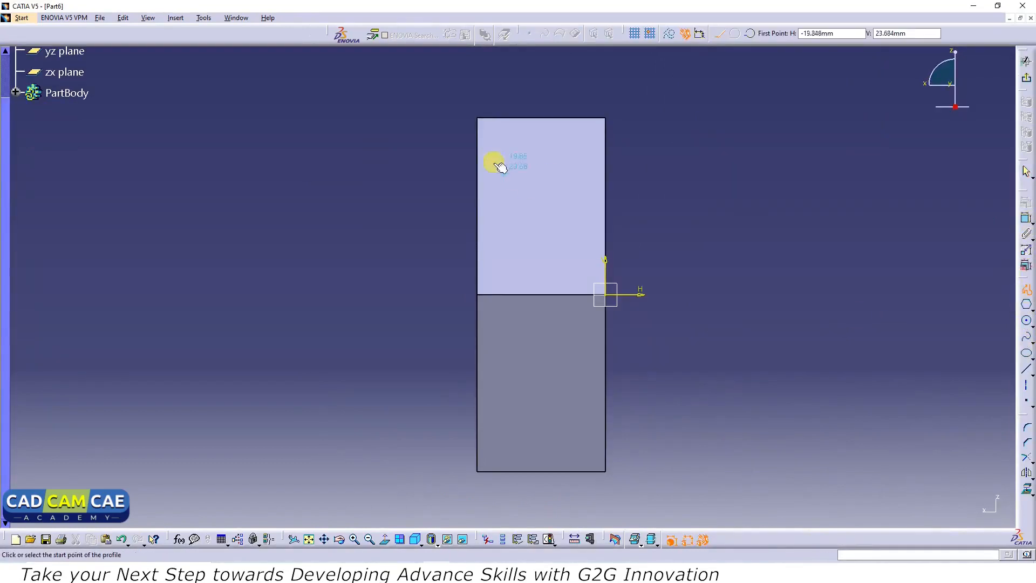
pyautogui.click(468, 117)
pyautogui.click(465, 75)
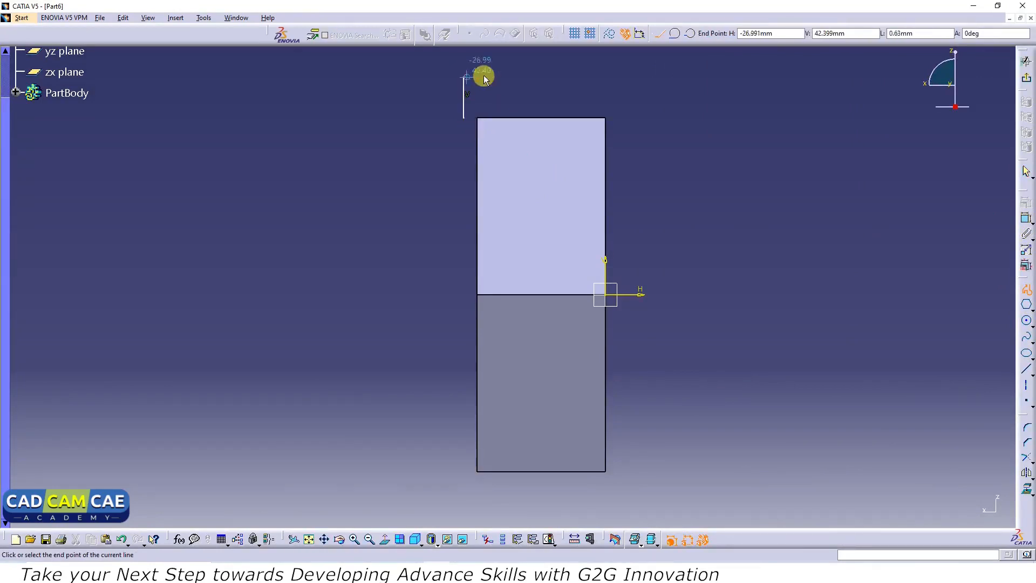
pyautogui.click(523, 77)
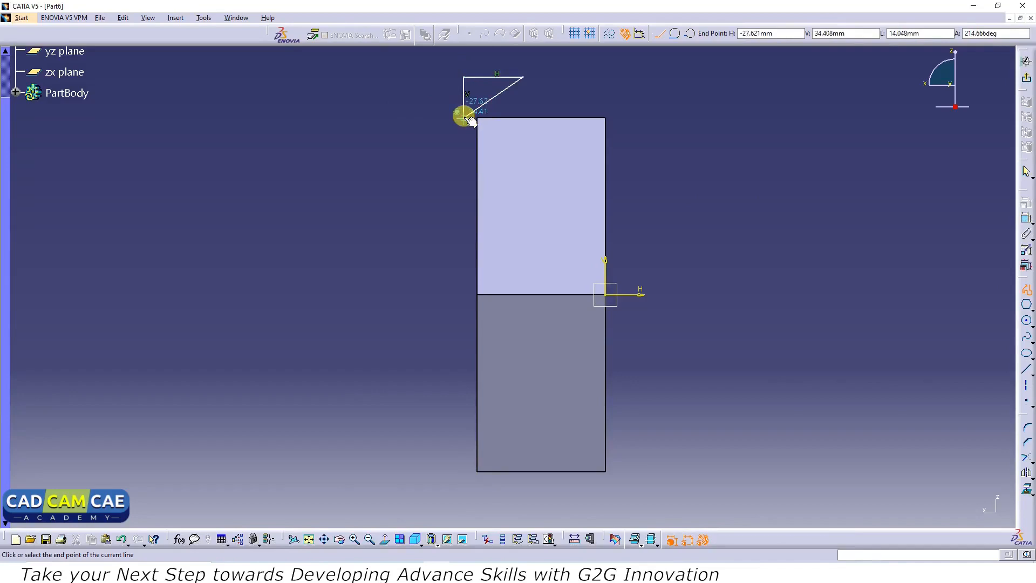
pyautogui.click(464, 117)
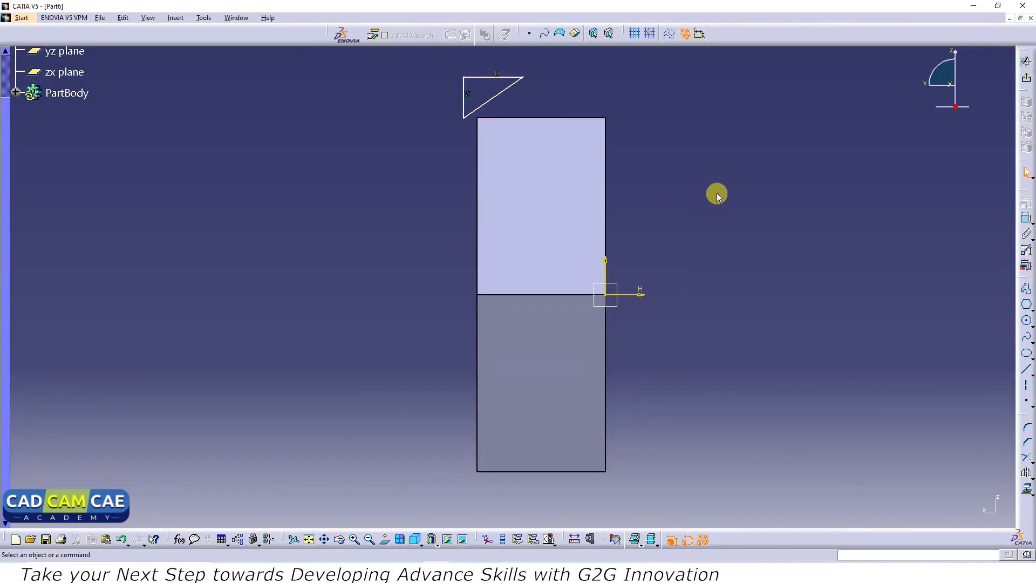
# Dimension the angle between the triangle's vertical side and its sloped side and set it to 45 degrees.
pyautogui.click(1026, 217)
pyautogui.click(464, 101)
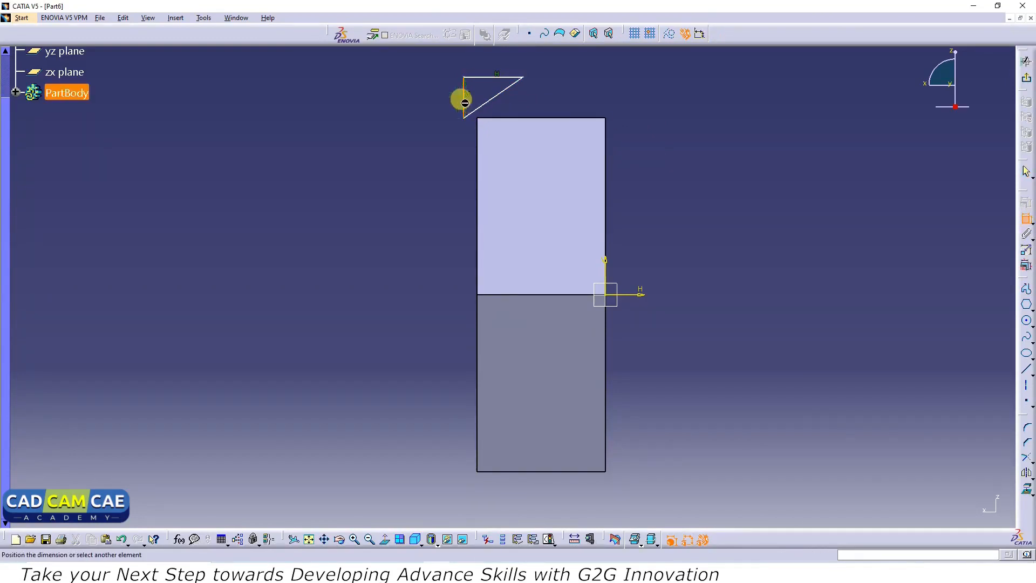
pyautogui.click(484, 109)
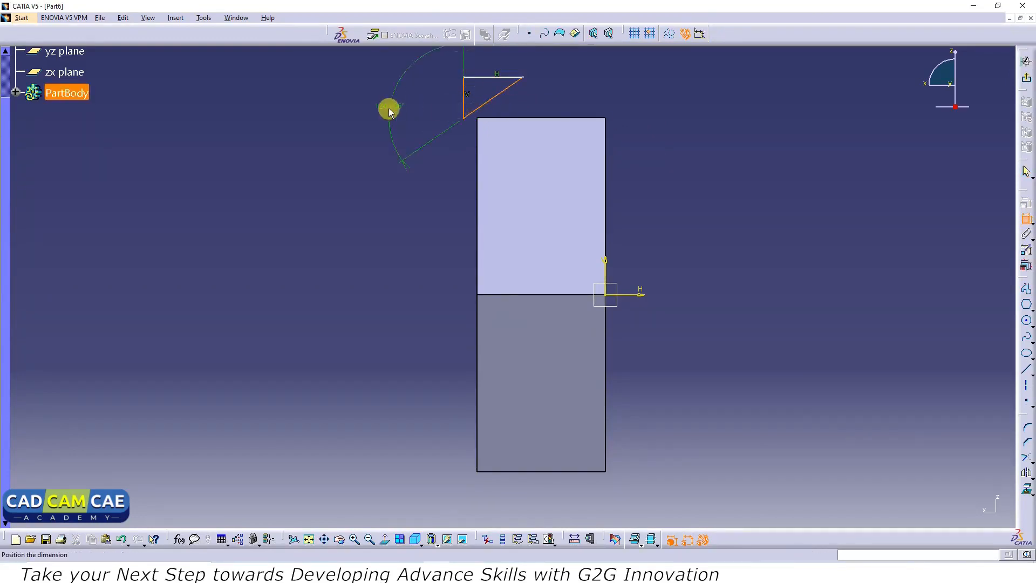
pyautogui.click(481, 99)
pyautogui.click(462, 117)
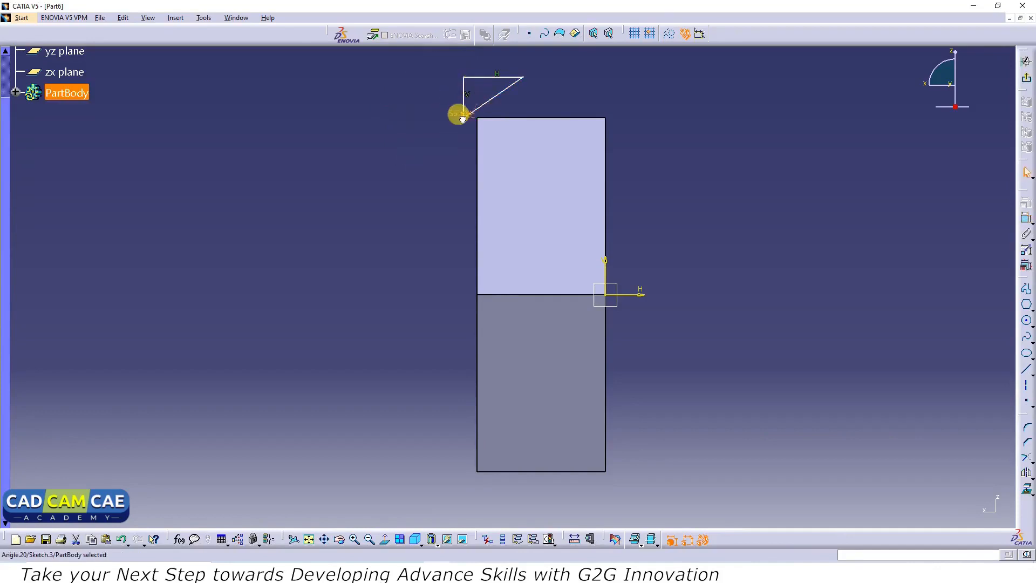
pyautogui.doubleClick(456, 149)
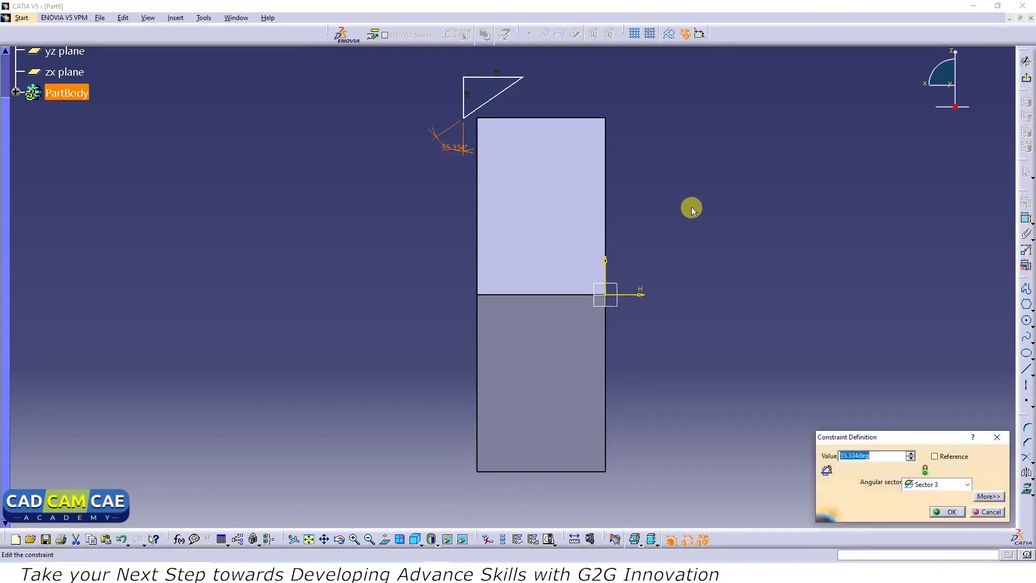
pyautogui.press('Return')
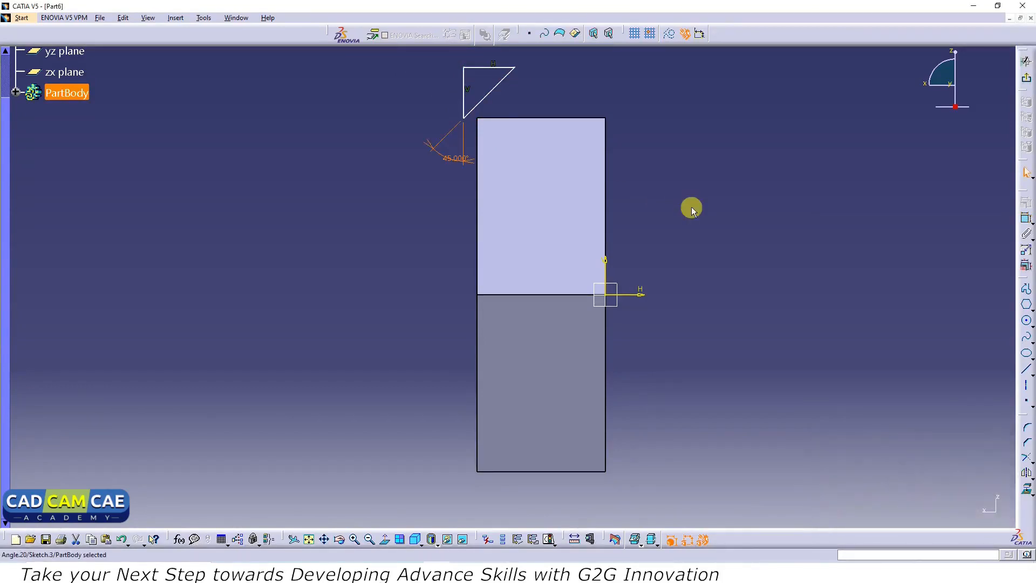
pyautogui.click(720, 179)
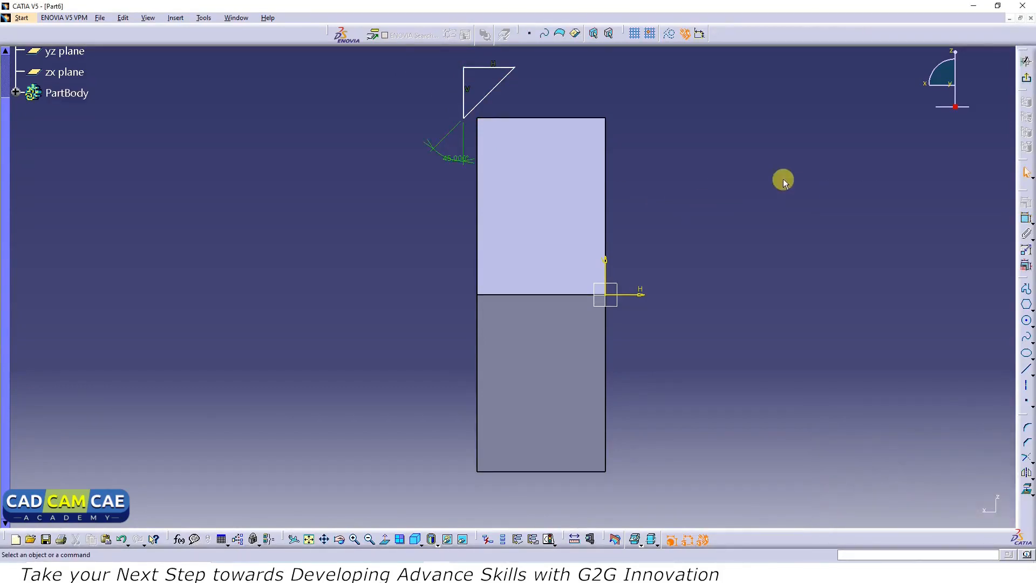
# Make the triangle's lowest vertex coincident with the upper corner of the nut's outline.
pyautogui.keyDown('ctrl'); pyautogui.moveTo(777, 171); pyautogui.dragTo(793, 152, button='middle'); pyautogui.keyUp('ctrl')
pyautogui.moveTo(542, 184); pyautogui.dragTo(589, 338, button='middle')
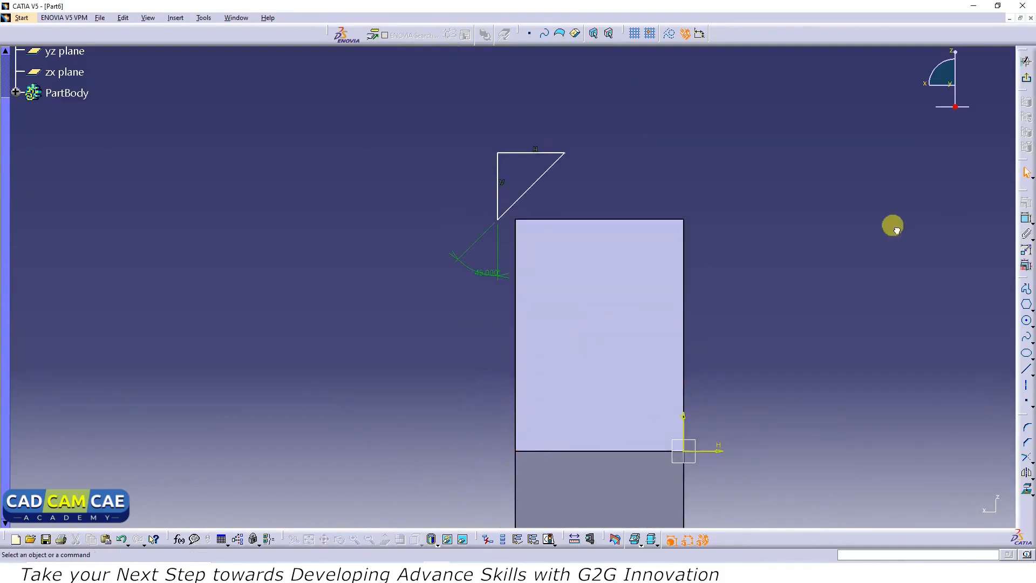
pyautogui.click(1026, 219)
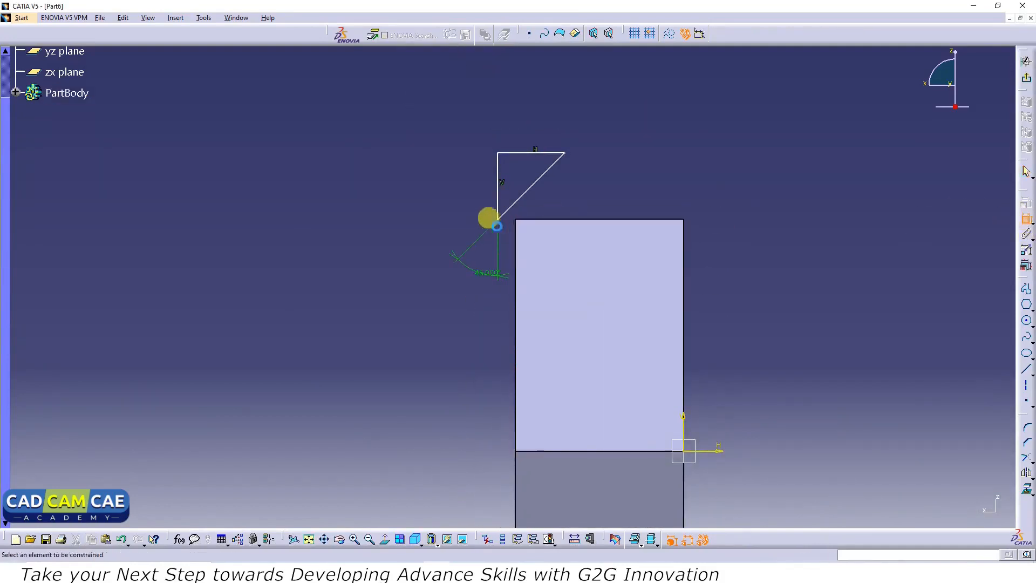
pyautogui.click(498, 218)
pyautogui.click(517, 223)
pyautogui.rightClick(599, 192)
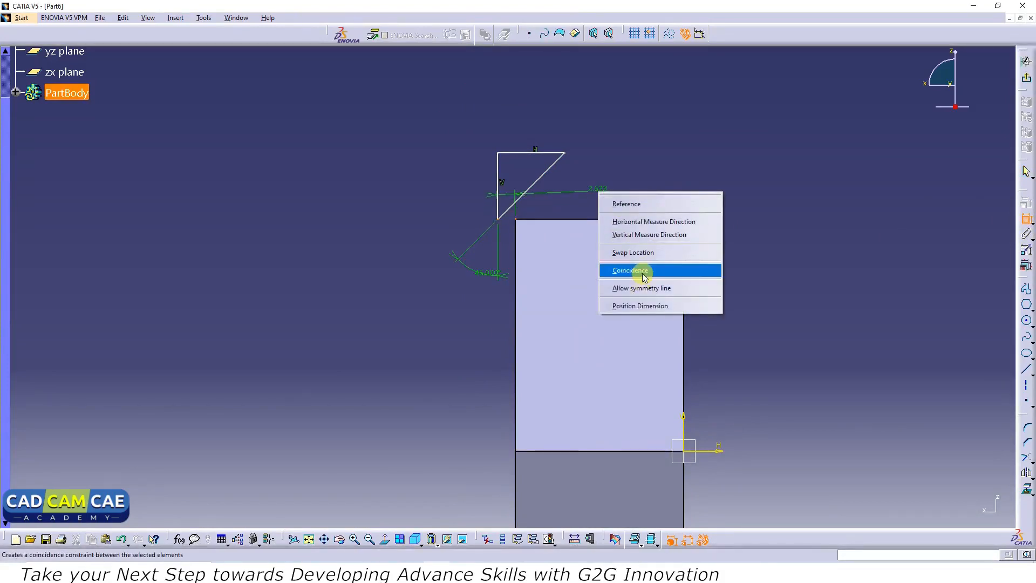
pyautogui.click(646, 271)
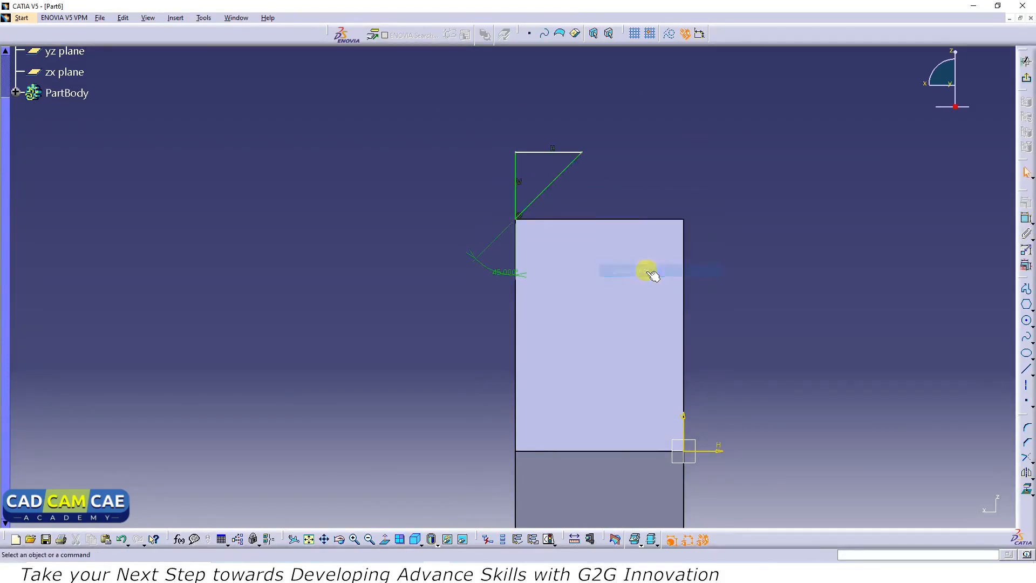
# Exit the sketch and cut a 360-degree groove with the triangle profile around the axis of the nut's hole.
pyautogui.moveTo(762, 241); pyautogui.dragTo(770, 313, button='middle')
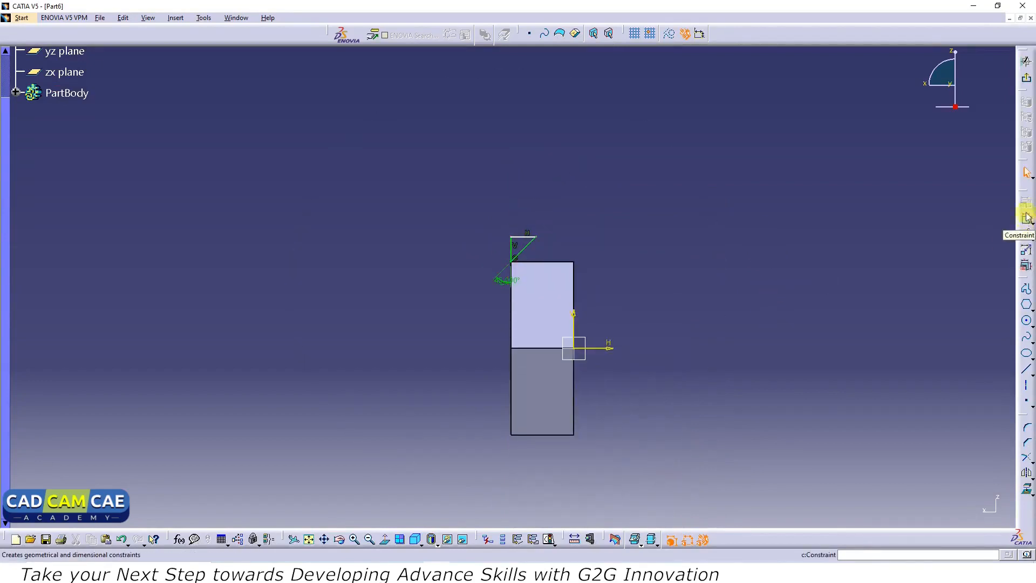
pyautogui.click(1026, 61)
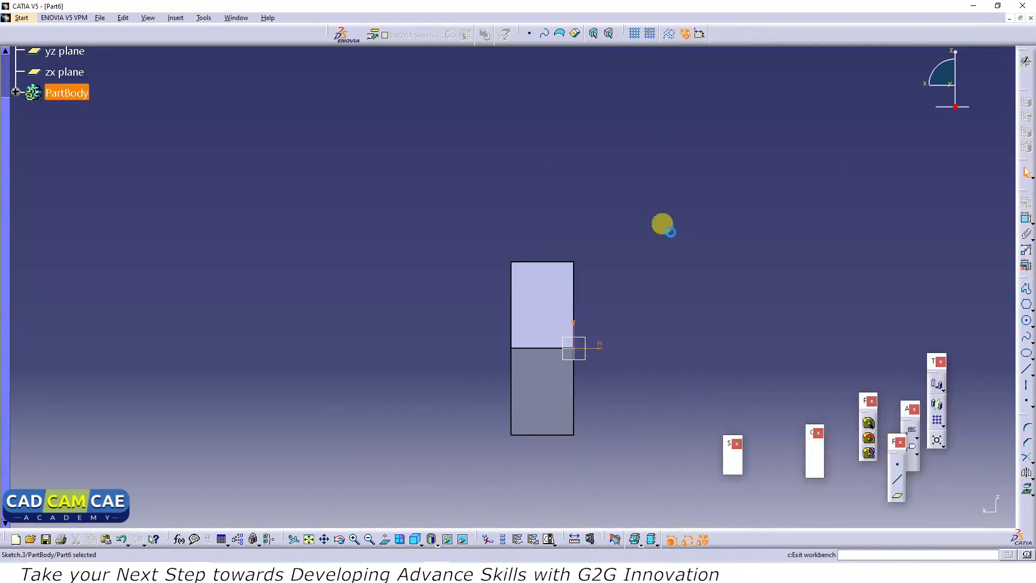
pyautogui.moveTo(593, 346); pyautogui.dragTo(637, 308, button='middle')
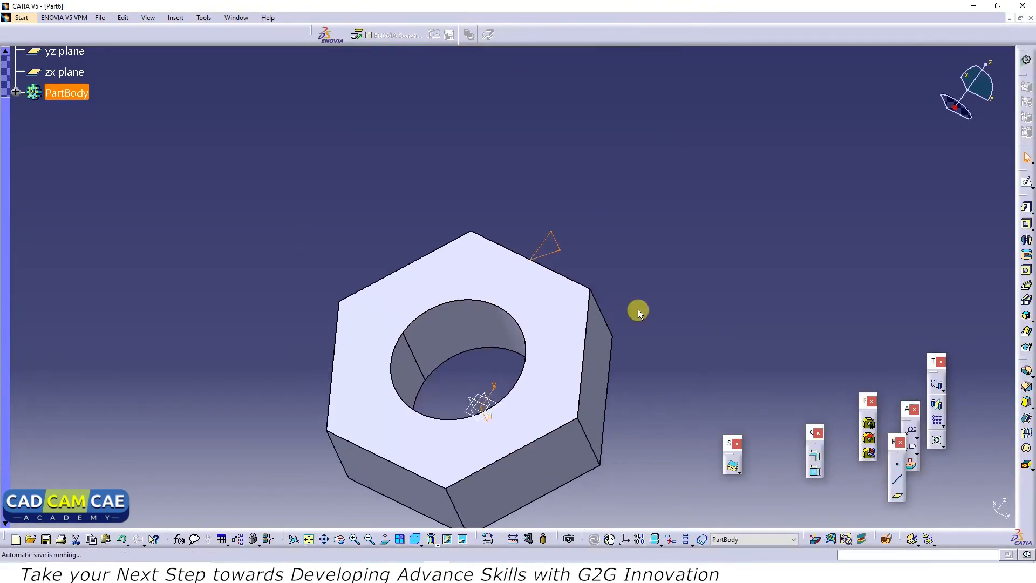
pyautogui.click(1026, 255)
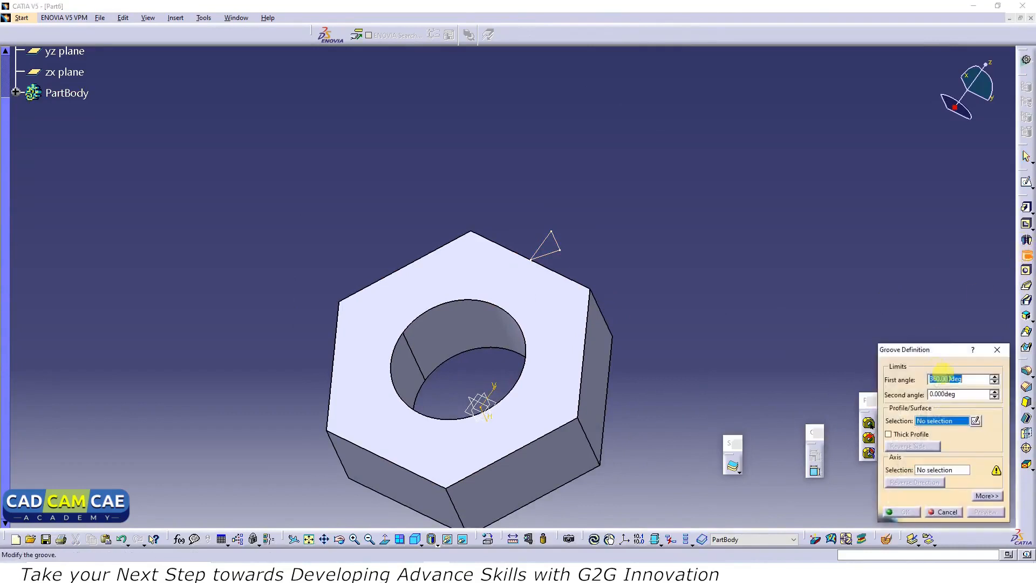
pyautogui.click(546, 231)
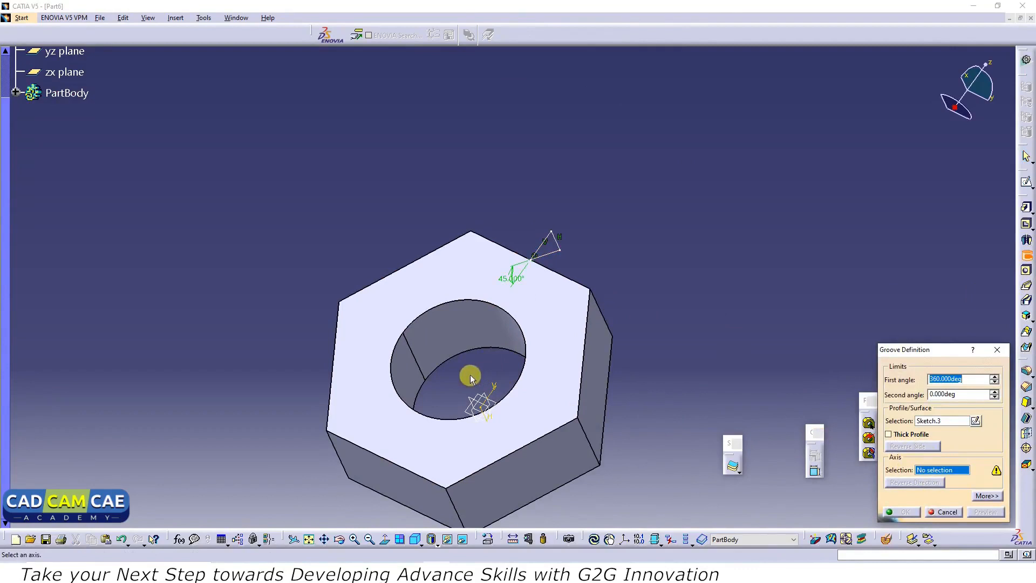
pyautogui.click(459, 350)
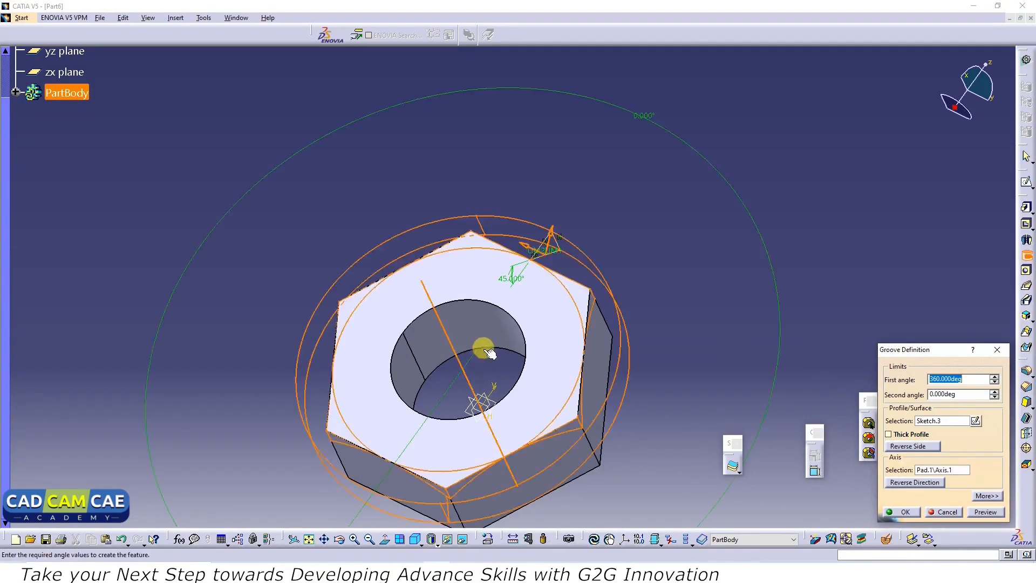
pyautogui.click(986, 513)
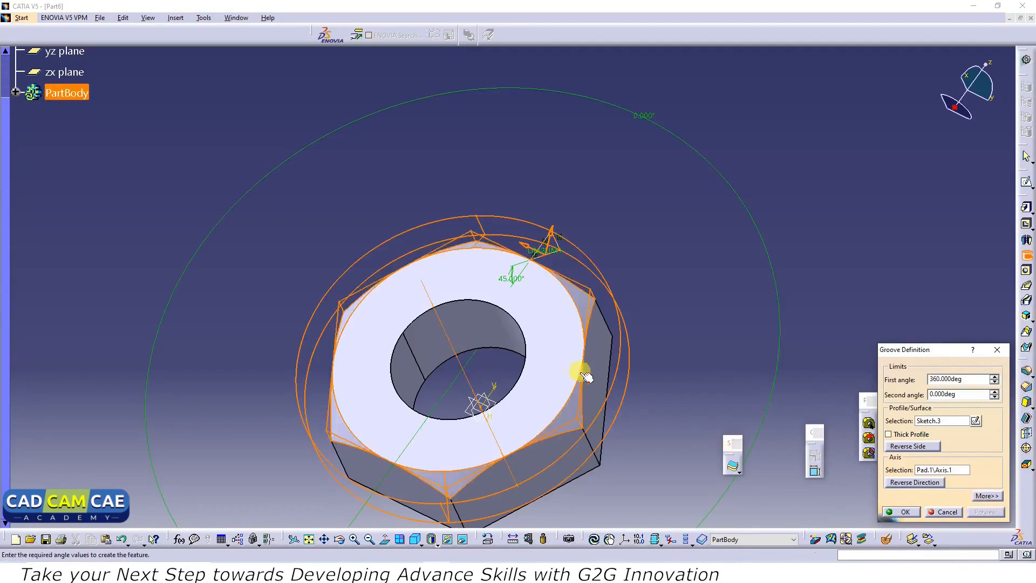
pyautogui.click(901, 512)
pyautogui.moveTo(677, 372); pyautogui.dragTo(593, 319, button='middle')
pyautogui.moveTo(540, 424); pyautogui.dragTo(598, 425, button='middle')
pyautogui.moveTo(597, 262); pyautogui.dragTo(484, 201, button='middle')
pyautogui.moveTo(543, 238); pyautogui.dragTo(610, 292, button='middle')
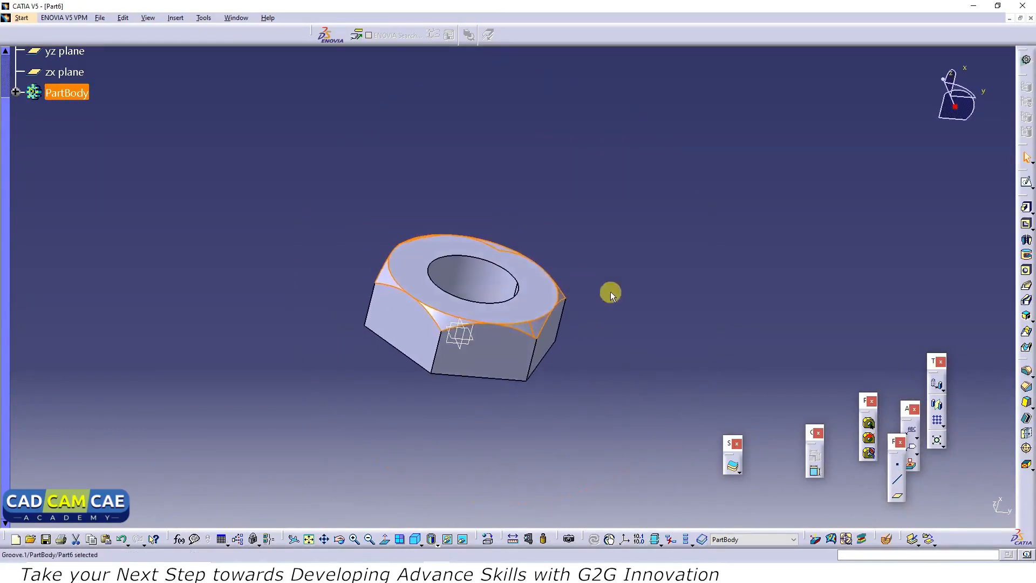
# Compare the nut with the PDF drawing and save the part as Nut in the Video 34 - Assembly Assignments 2 folder.
pyautogui.hotkey('alt', 'Tab')
pyautogui.hotkey('alt', 'Tab')
pyautogui.hotkey('ctrl', 's')
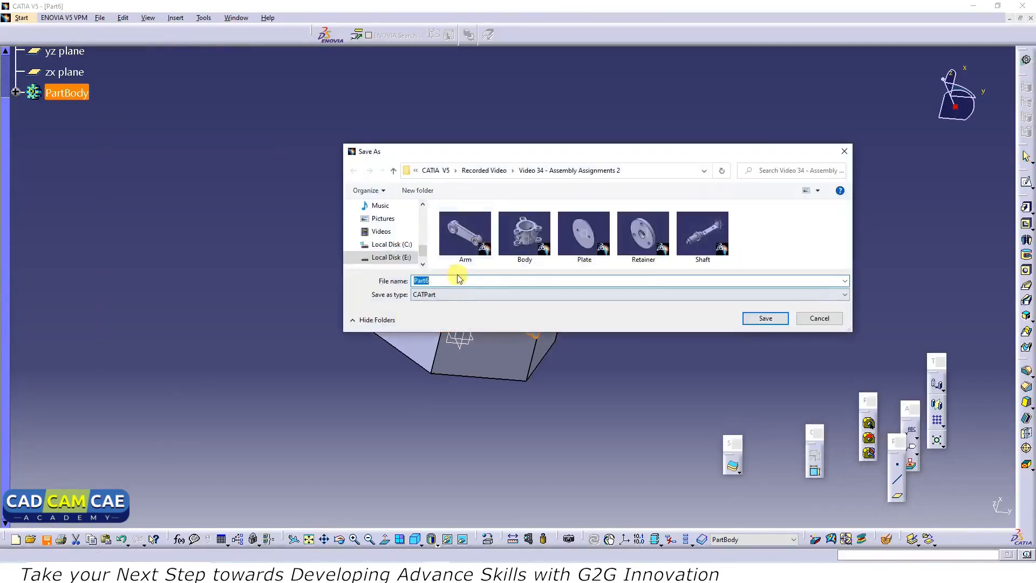
pyautogui.write('Nut')
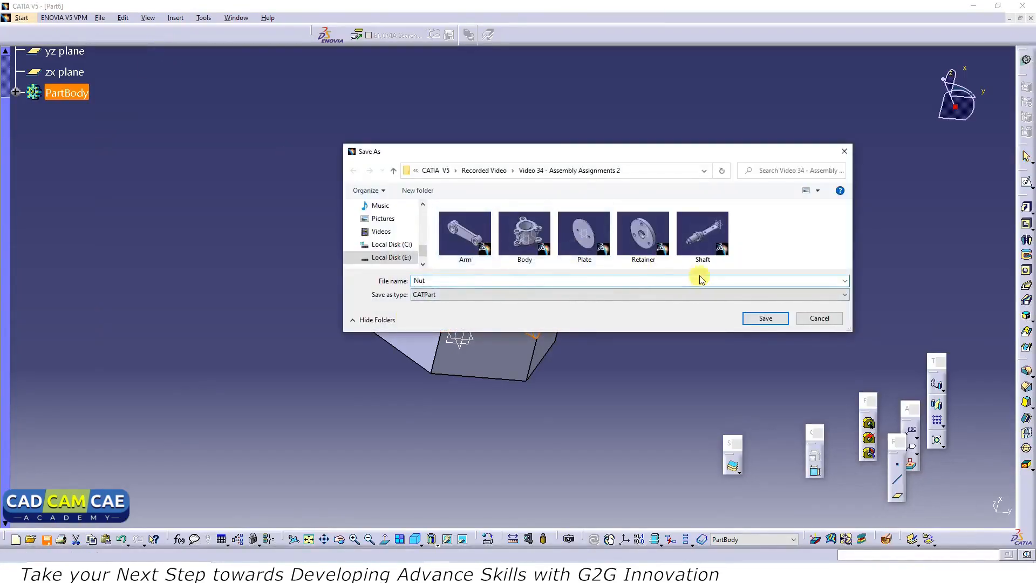
pyautogui.click(756, 319)
pyautogui.hotkey('alt', 'Tab')
pyautogui.hotkey('alt', 'Tab')
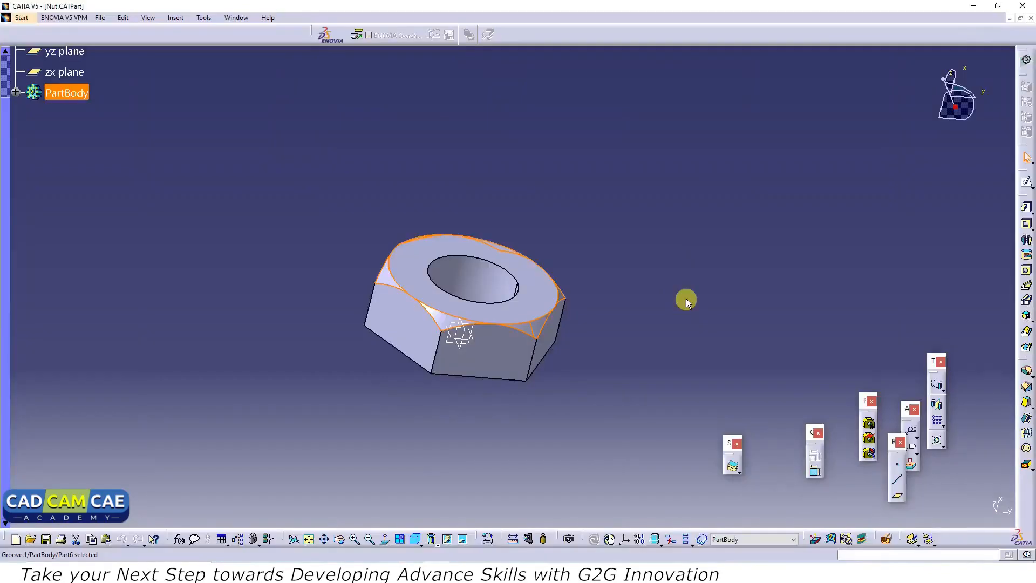
# Create a new part document for the screw and consult the screw's dimensions in the PDF drawing.
pyautogui.hotkey('alt', 'Tab')
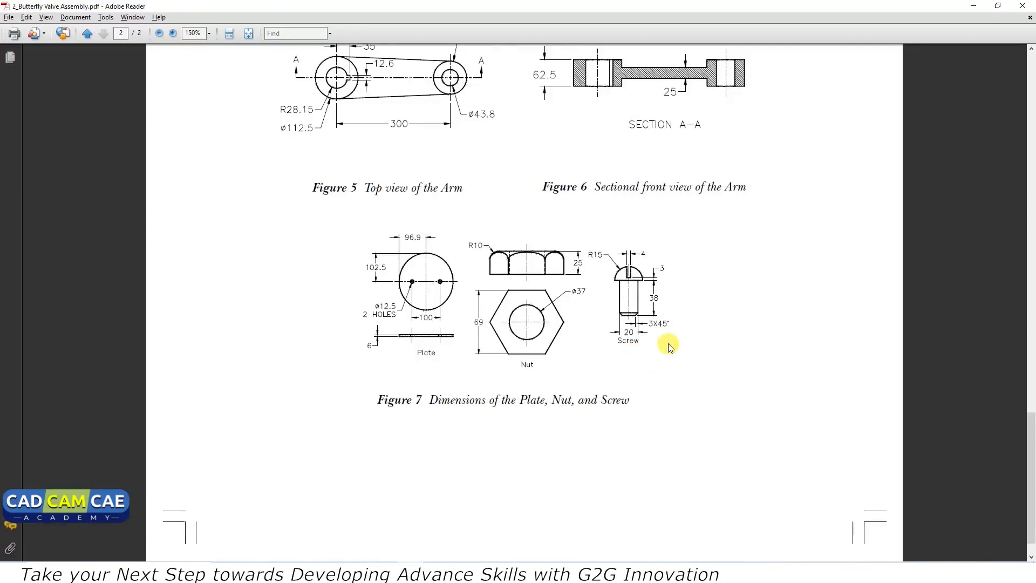
pyautogui.hotkey('alt', 'Tab')
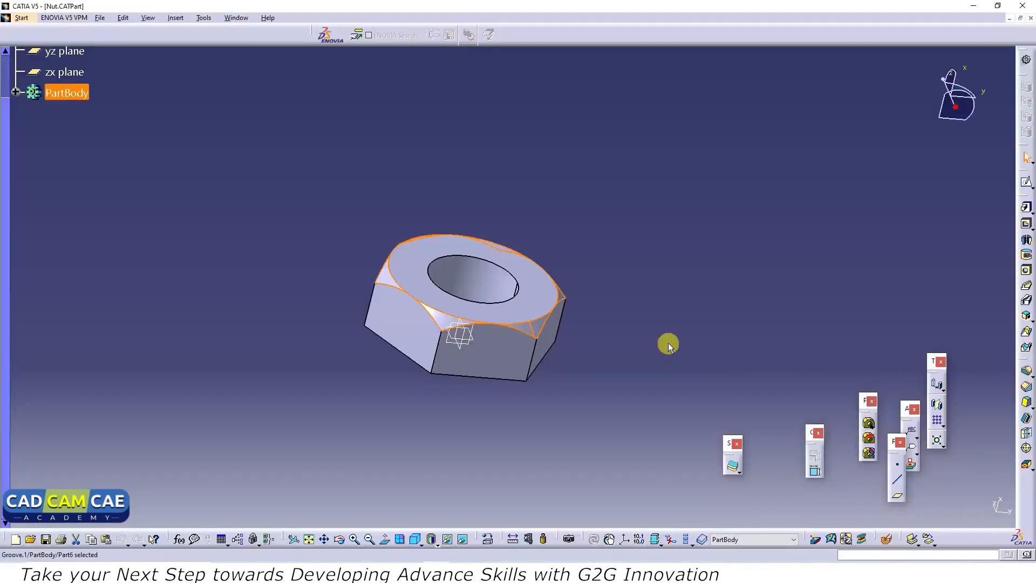
pyautogui.click(99, 18)
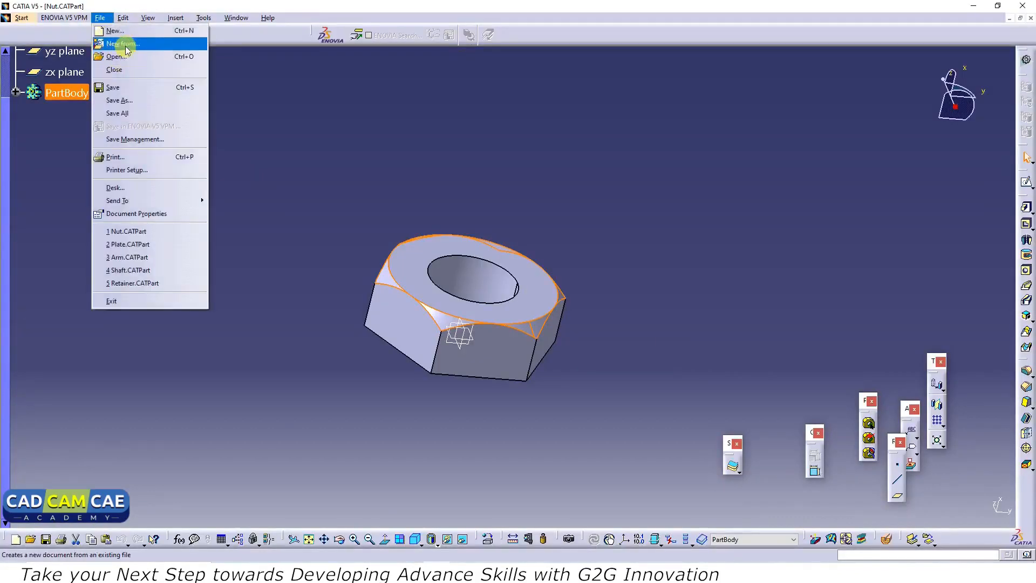
pyautogui.click(116, 30)
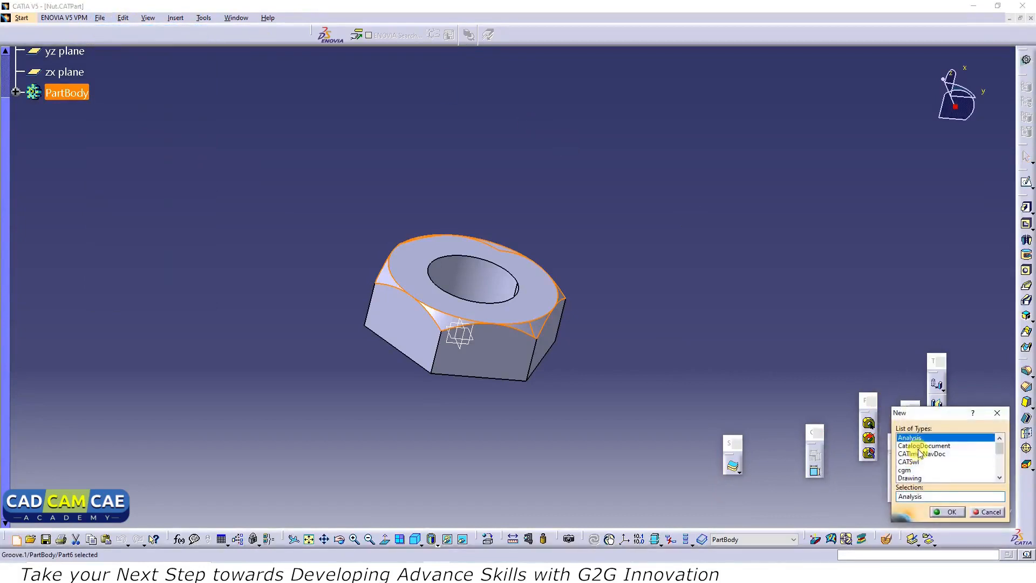
pyautogui.scroll(-3, 919, 452)
pyautogui.click(904, 469)
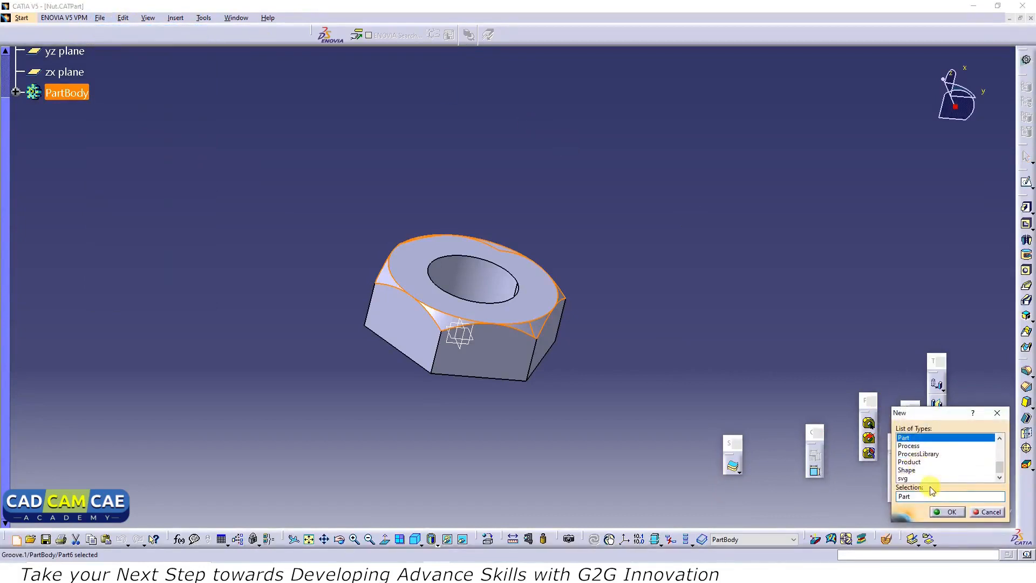
pyautogui.click(948, 512)
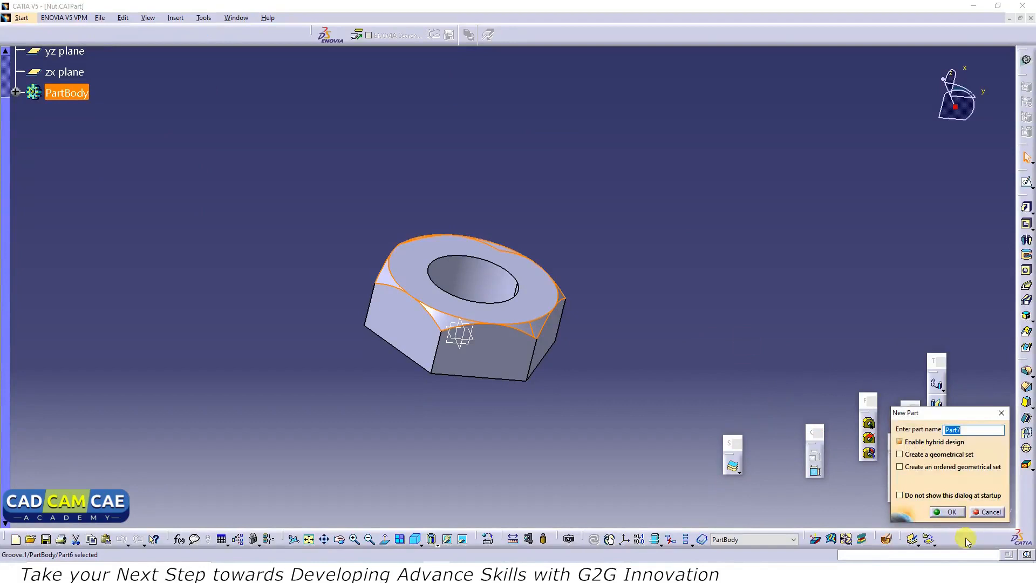
pyautogui.click(948, 510)
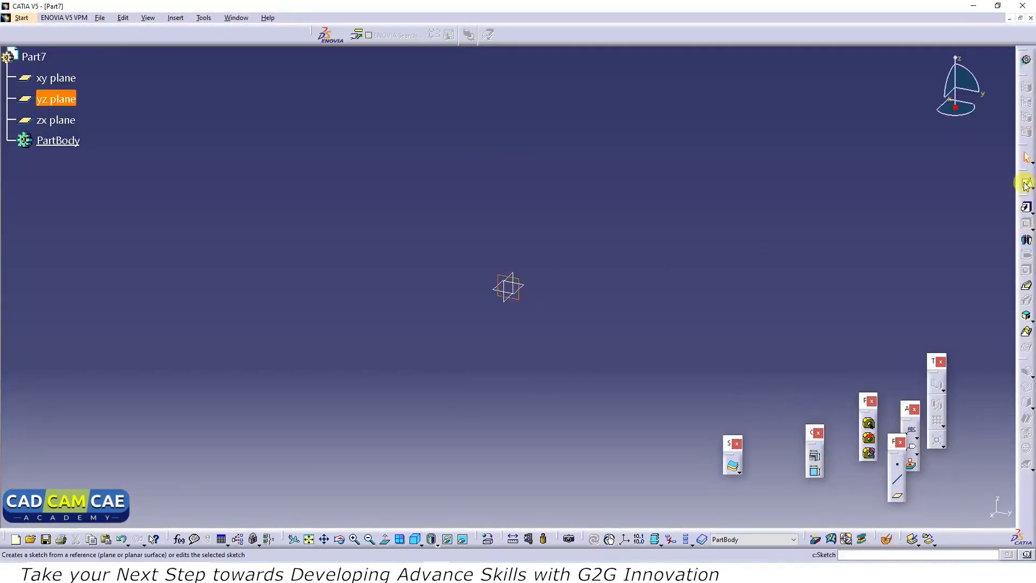
pyautogui.hotkey('alt', 'Tab')
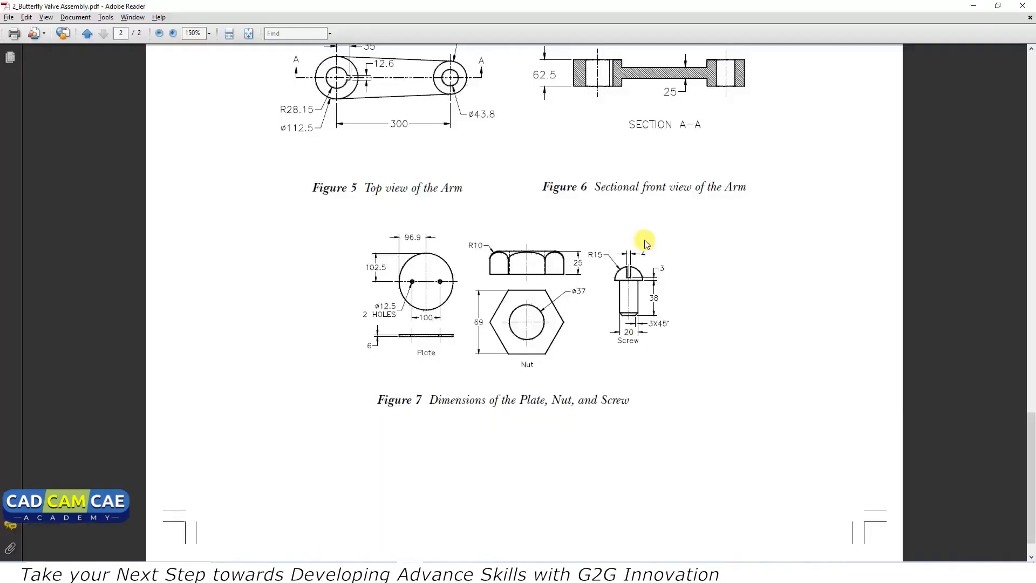
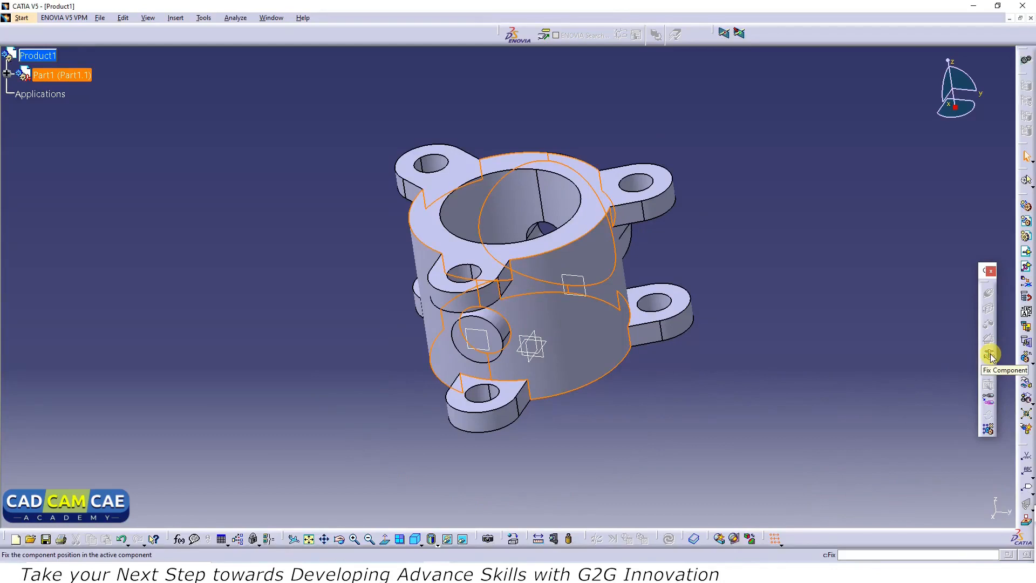
# Fix the valve body in the assembly and analyze its degrees of freedom.
pyautogui.click(989, 355)
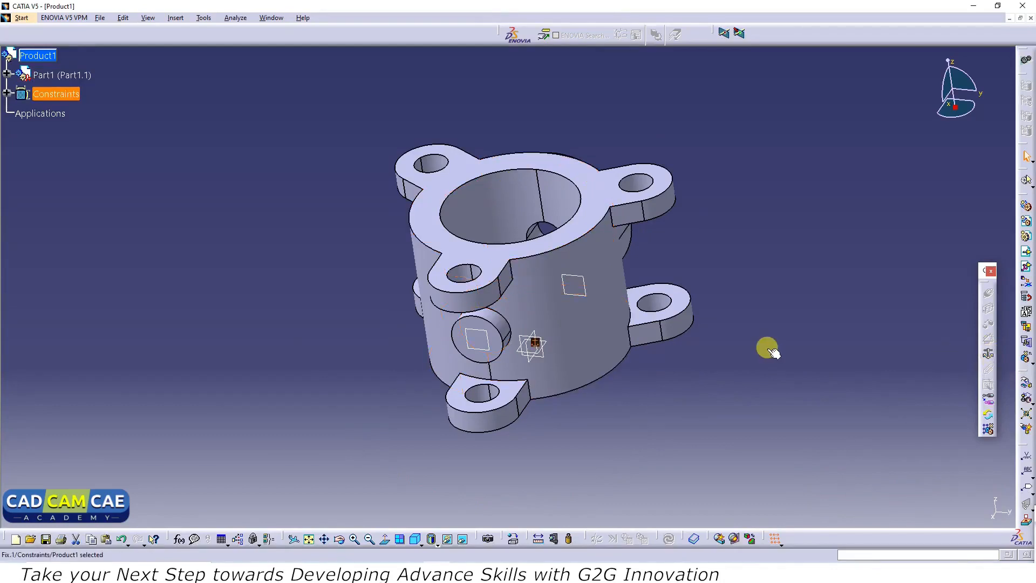
pyautogui.click(359, 285)
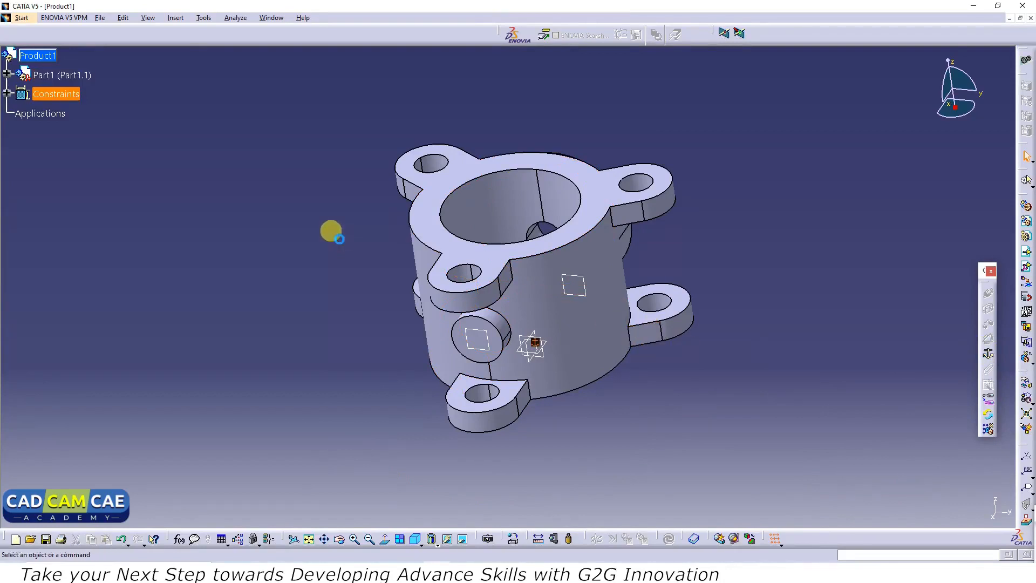
pyautogui.click(66, 78)
pyautogui.click(235, 18)
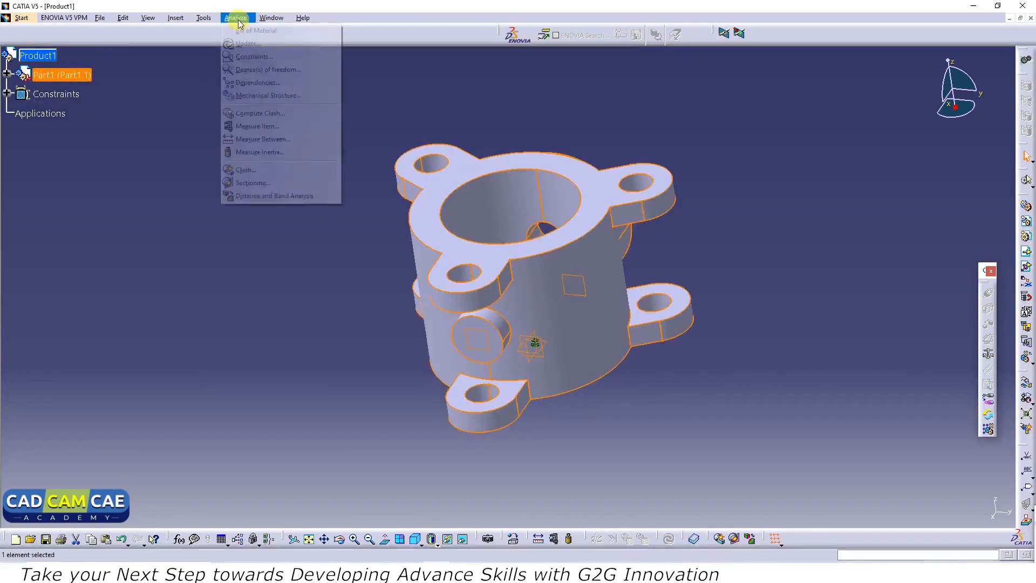
pyautogui.click(266, 69)
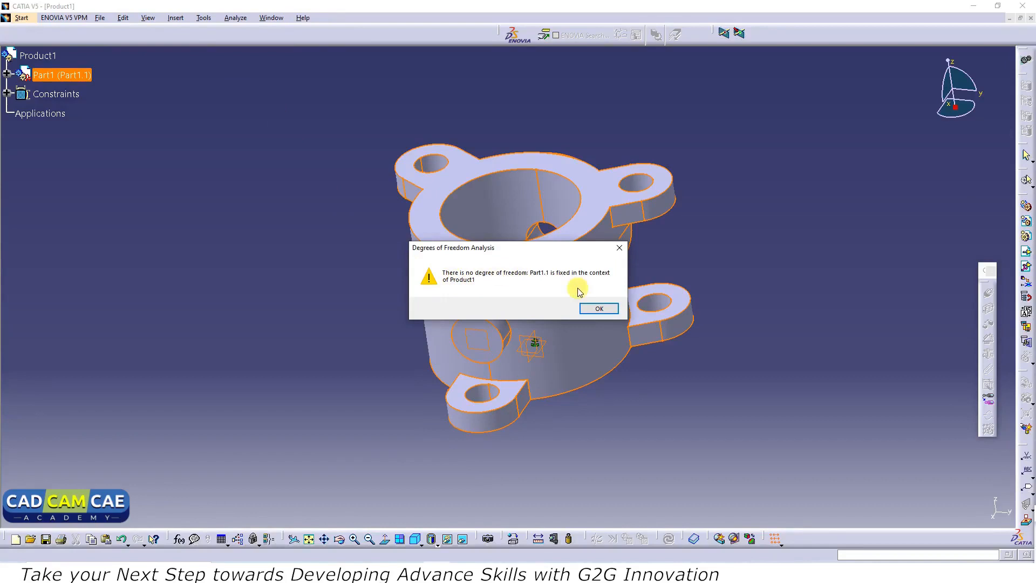
pyautogui.click(597, 309)
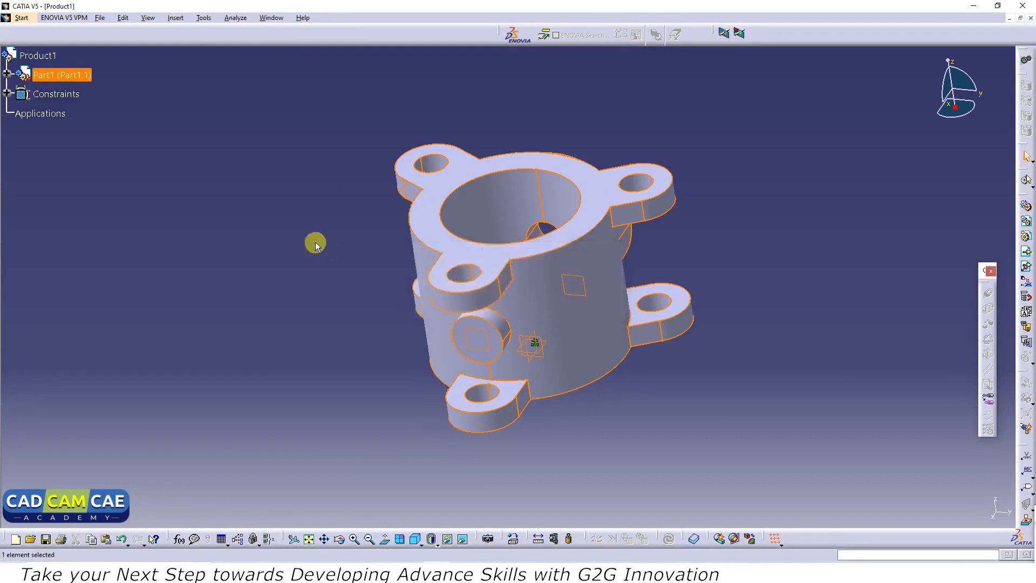
# Insert the existing Shaft part into Product1 with positioning and place it upright beside the valve body.
pyautogui.click(176, 19)
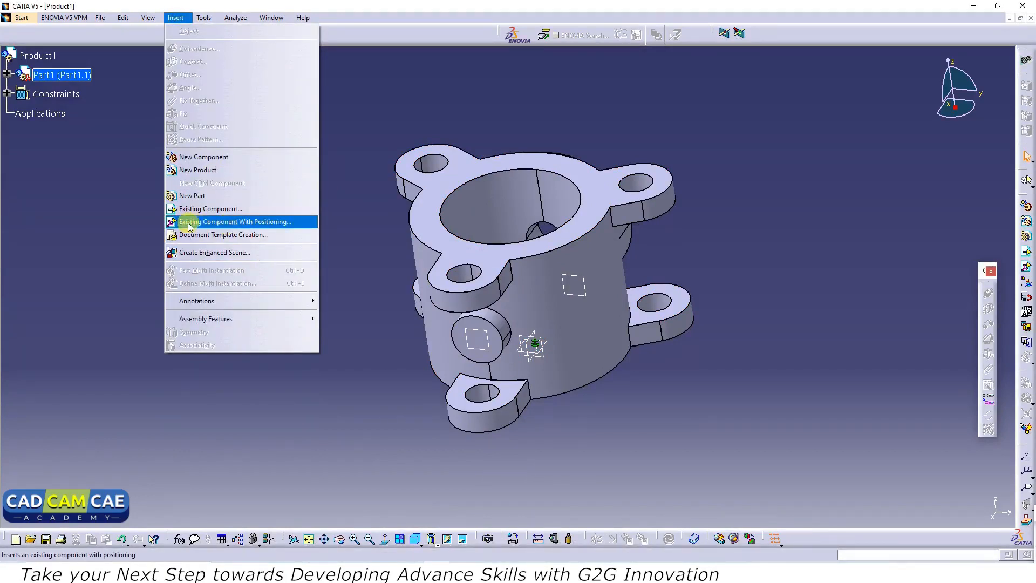
pyautogui.click(276, 225)
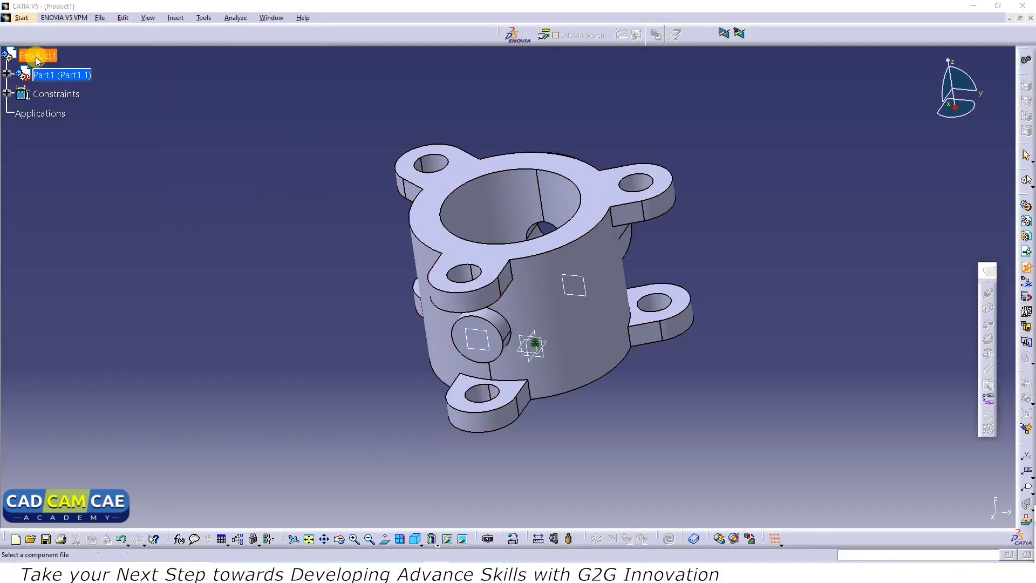
pyautogui.click(37, 57)
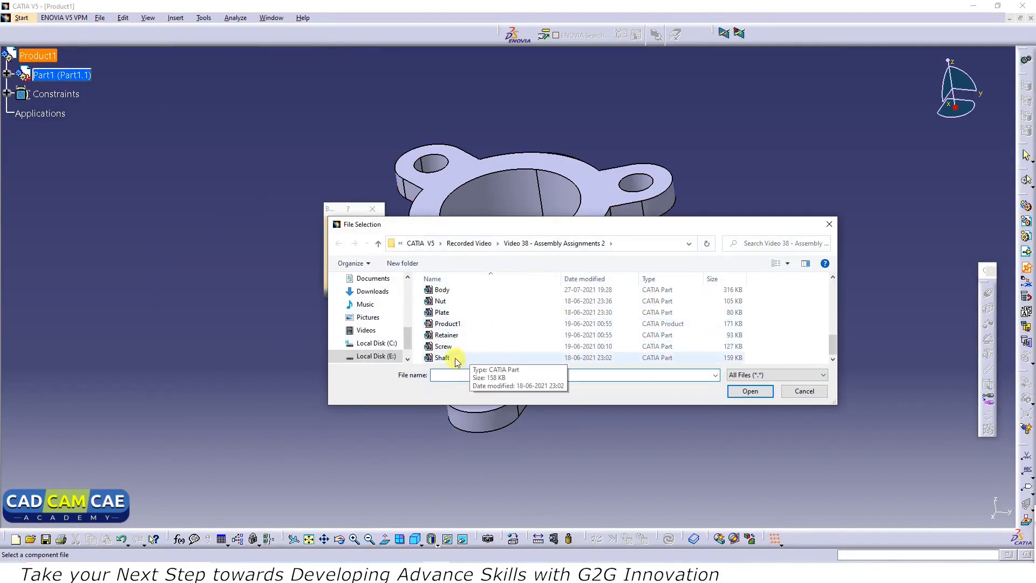
pyautogui.click(457, 358)
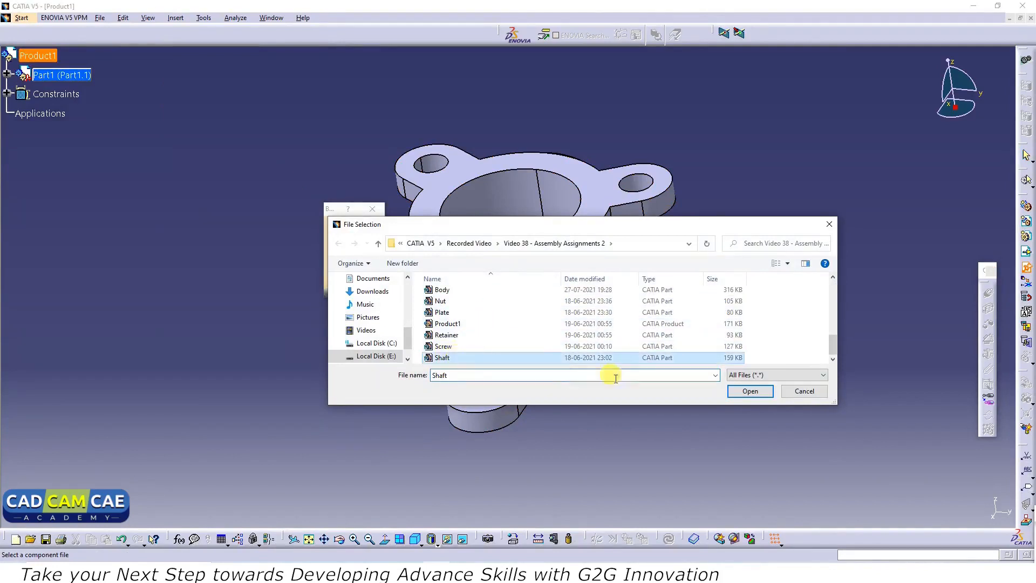
pyautogui.click(750, 391)
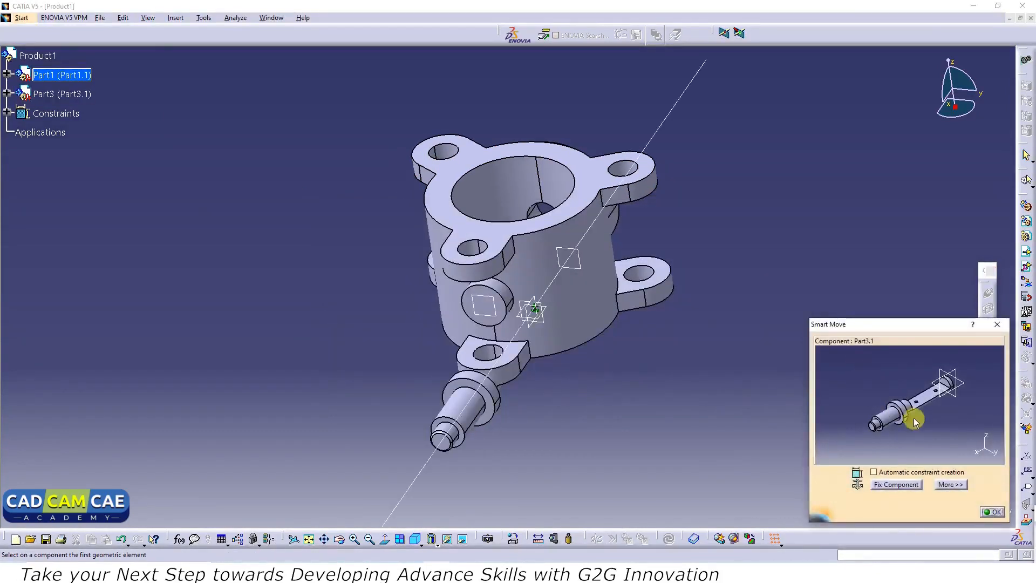
pyautogui.moveTo(470, 409); pyautogui.dragTo(784, 138)
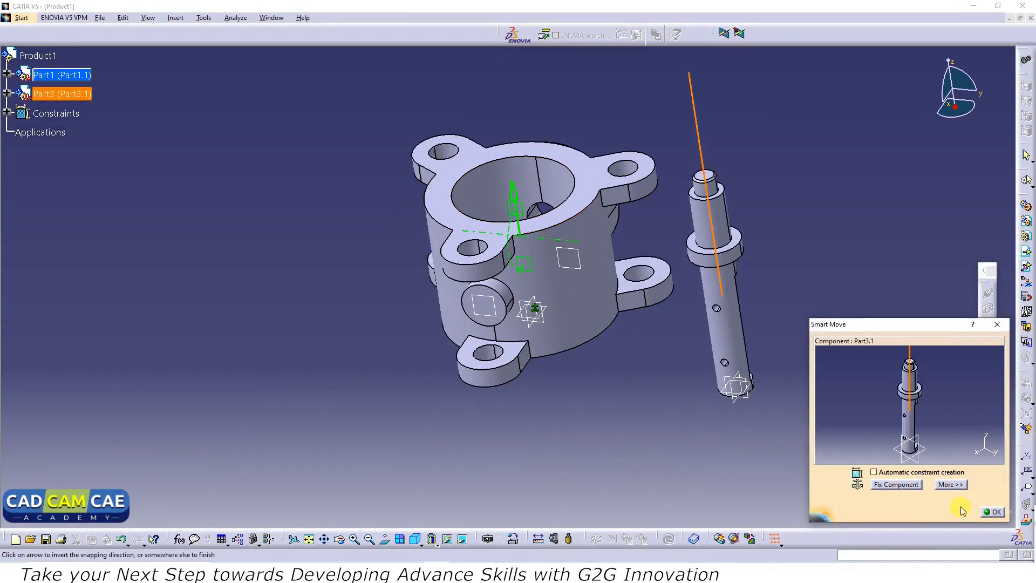
pyautogui.click(1000, 512)
# Make the shaft's axis coincident with the axis of the body's flanged side bore, suppressing the assistant prompt, and update the assembly.
pyautogui.moveTo(318, 322); pyautogui.dragTo(569, 393, button='middle')
pyautogui.moveTo(349, 227); pyautogui.dragTo(423, 333, button='middle')
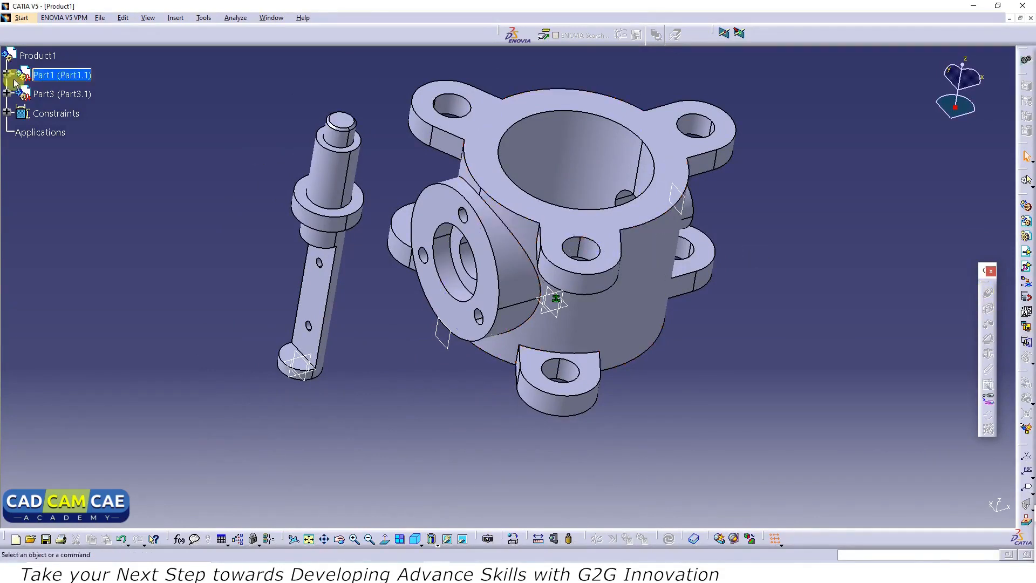
pyautogui.click(42, 57)
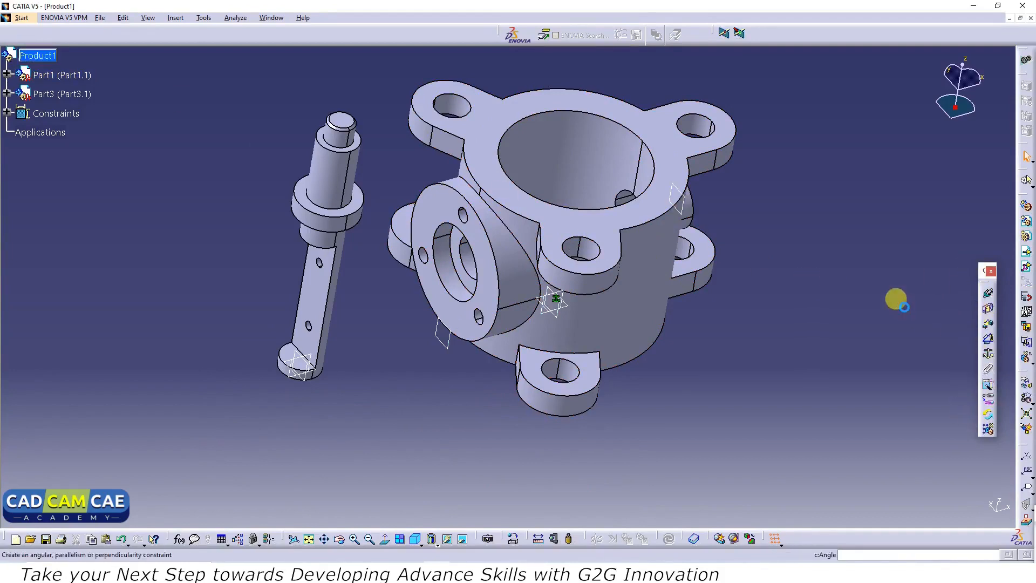
pyautogui.click(989, 294)
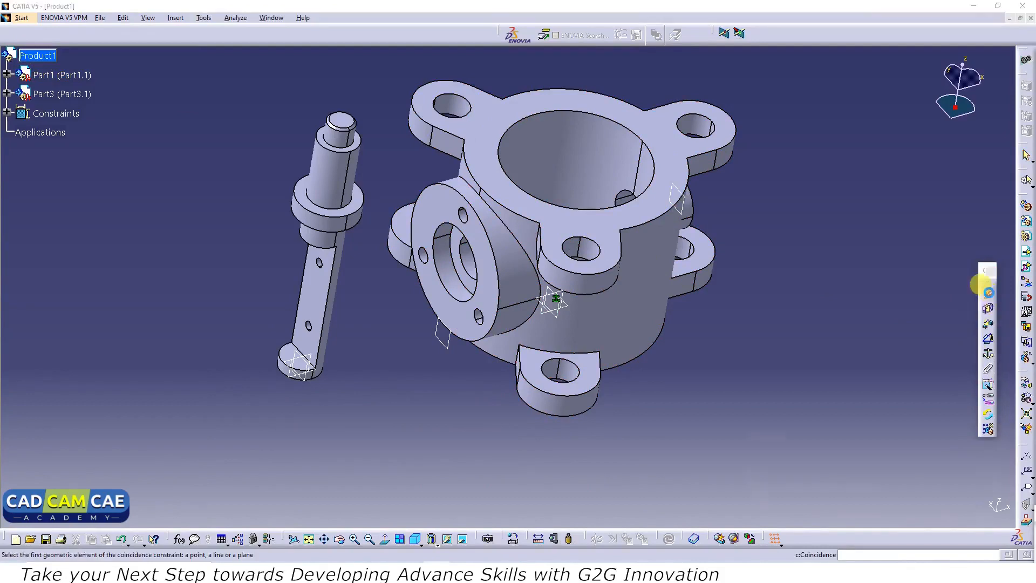
pyautogui.click(769, 494)
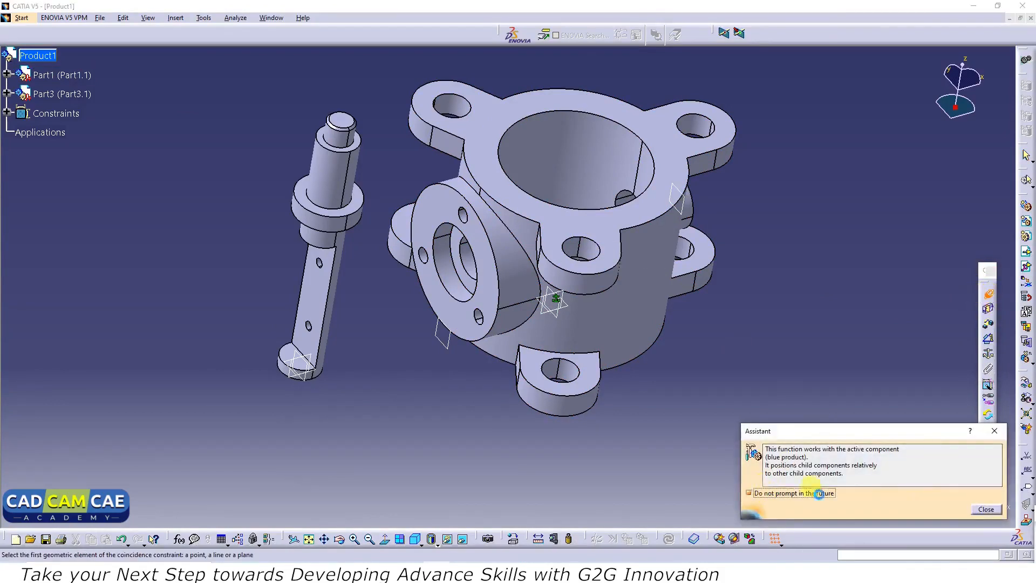
pyautogui.click(990, 511)
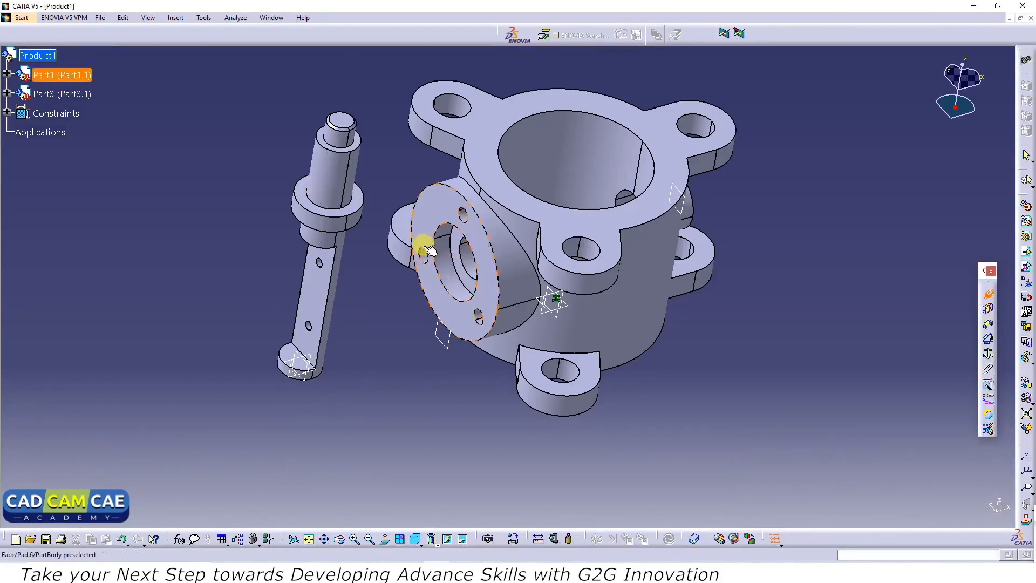
pyautogui.click(339, 189)
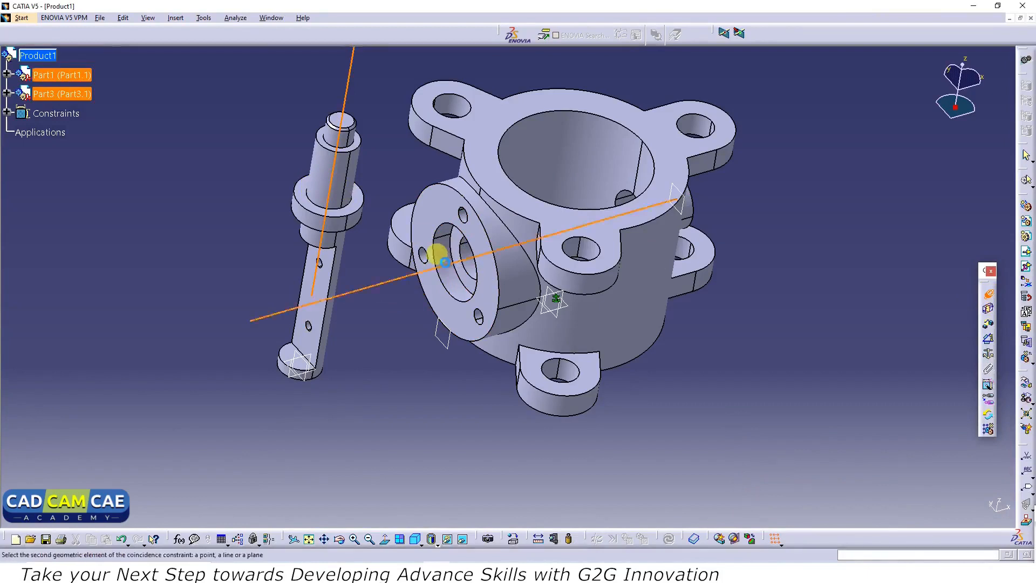
pyautogui.click(444, 263)
pyautogui.click(670, 538)
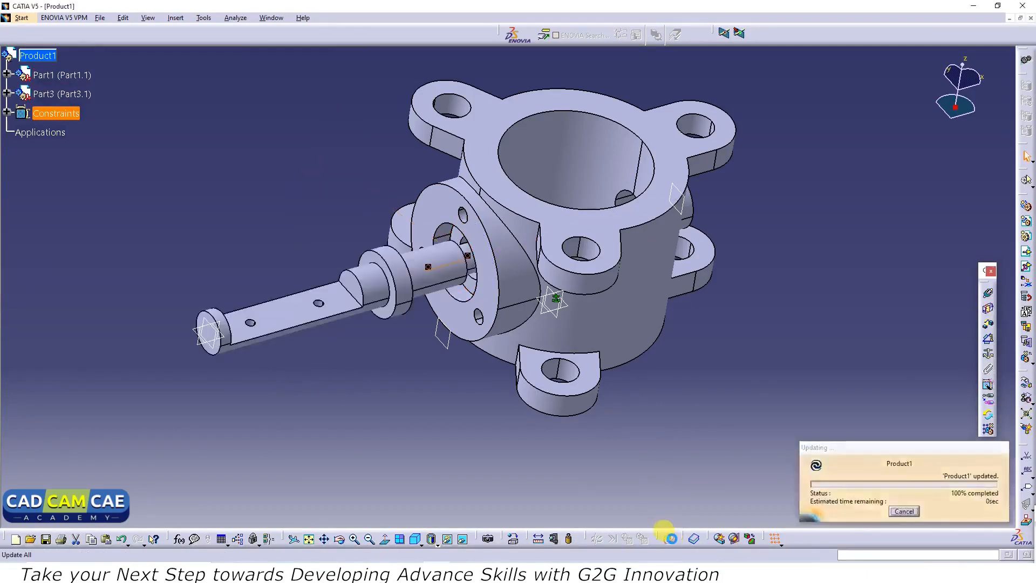
# Add a contact constraint between the shaft collar's flat face and the stepped face inside the side bore, and update the assembly.
pyautogui.moveTo(331, 351); pyautogui.dragTo(479, 284, button='middle')
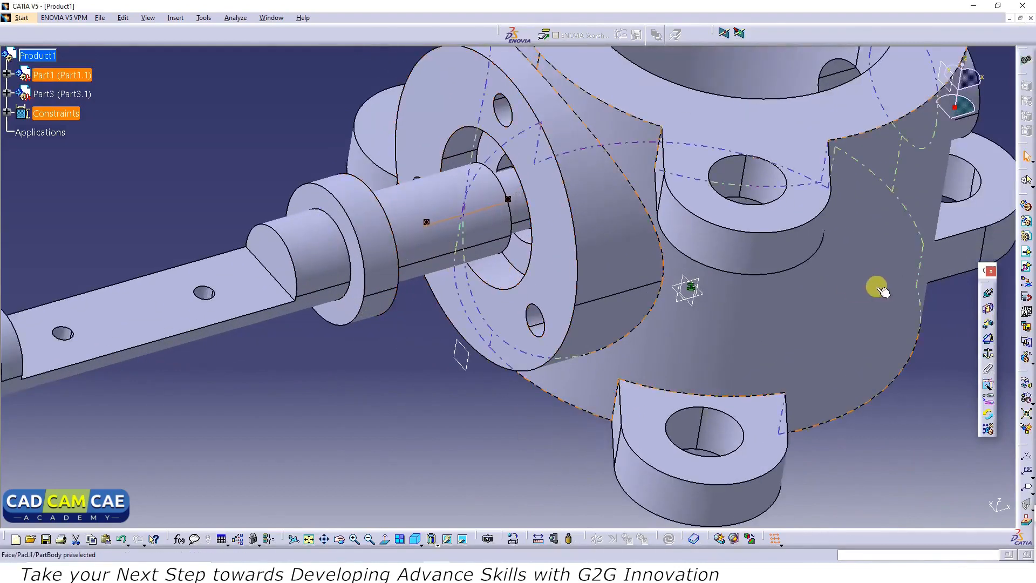
pyautogui.click(988, 312)
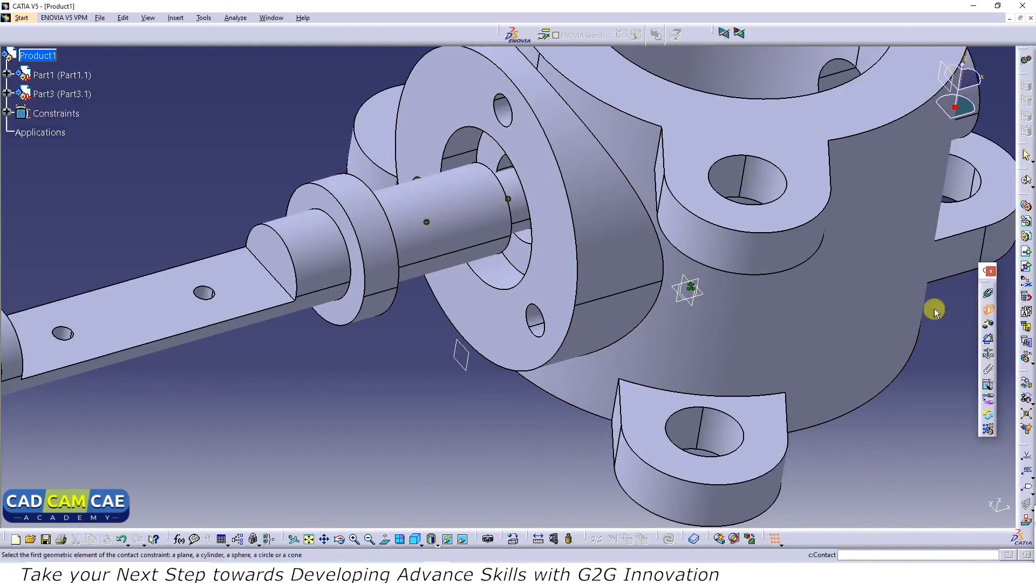
pyautogui.moveTo(934, 310); pyautogui.dragTo(988, 310, button='middle')
pyautogui.click(340, 335)
pyautogui.moveTo(401, 328); pyautogui.dragTo(462, 217, button='middle')
pyautogui.click(470, 128)
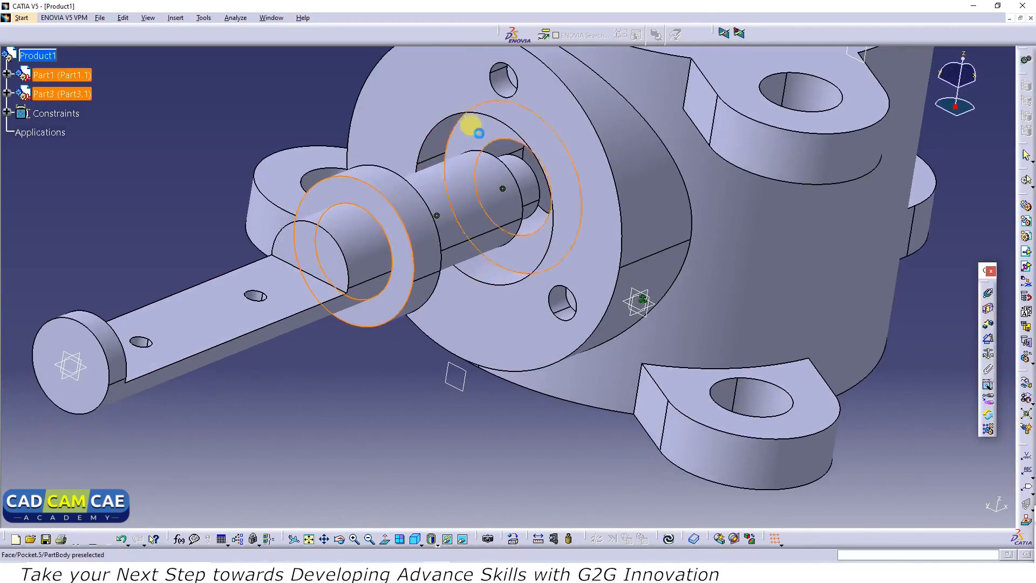
pyautogui.click(669, 539)
# Analyze the shaft's remaining degrees of freedom inside the valve body.
pyautogui.moveTo(537, 319); pyautogui.dragTo(486, 364, button='middle')
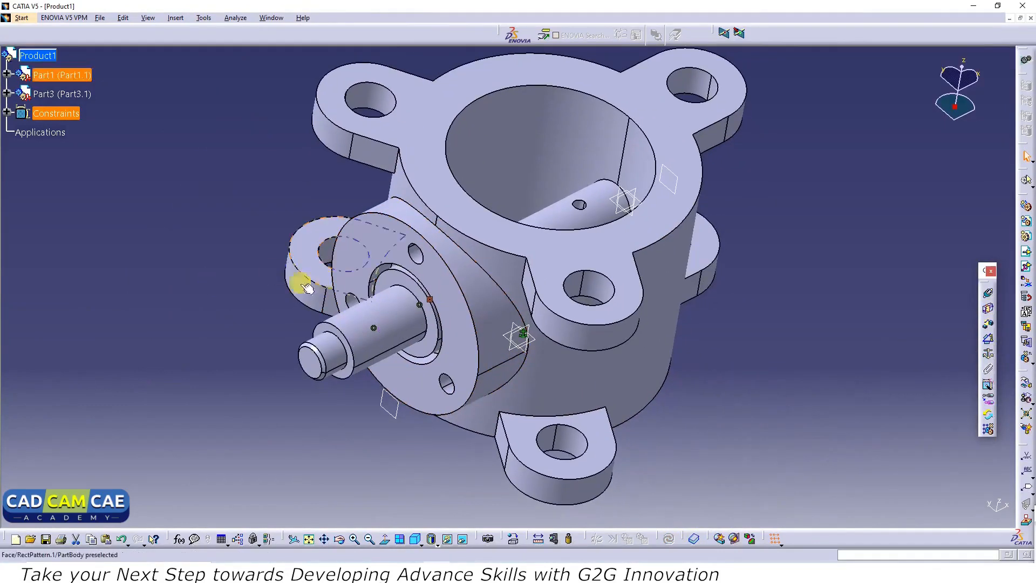
pyautogui.click(47, 94)
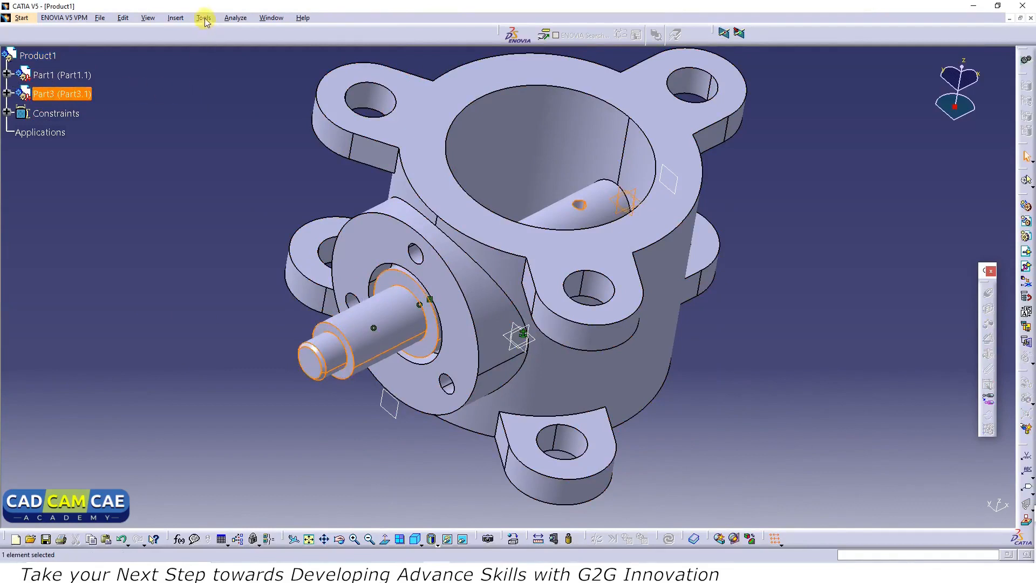
pyautogui.click(251, 19)
pyautogui.click(261, 71)
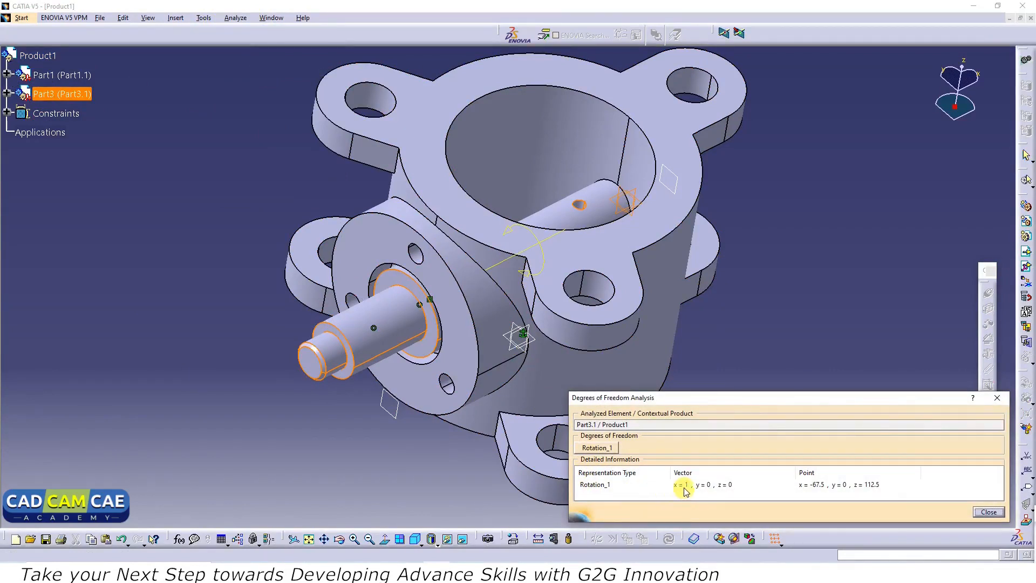
pyautogui.click(995, 511)
# Create an angle constraint between the straight end edge of the shaft's flat and the axis of the body's main bore.
pyautogui.moveTo(449, 397); pyautogui.dragTo(447, 370, button='middle')
pyautogui.moveTo(523, 319); pyautogui.dragTo(580, 175, button='middle')
pyautogui.click(568, 159)
pyautogui.moveTo(503, 176); pyautogui.dragTo(511, 247, button='middle')
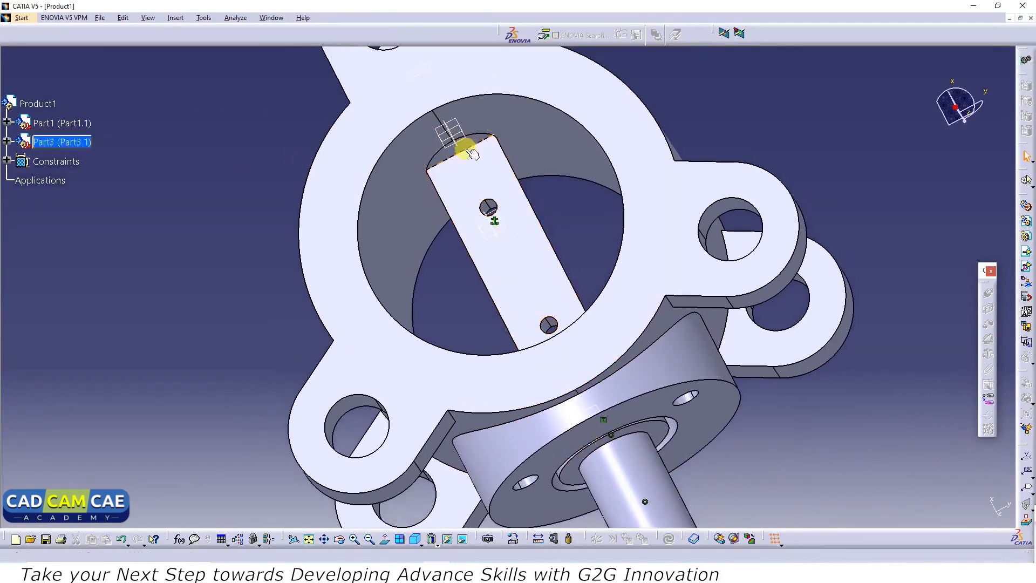
pyautogui.click(40, 104)
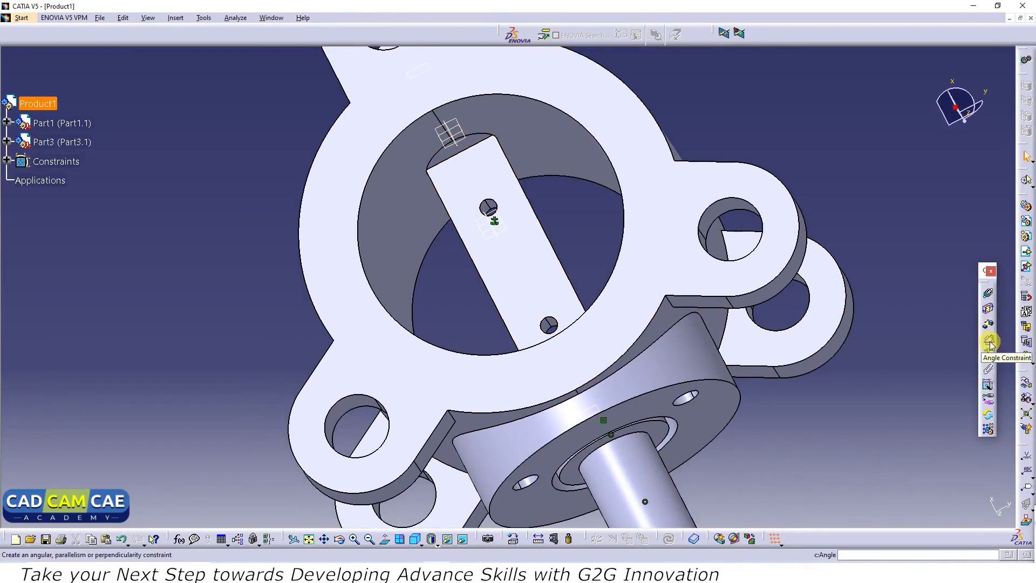
pyautogui.click(989, 341)
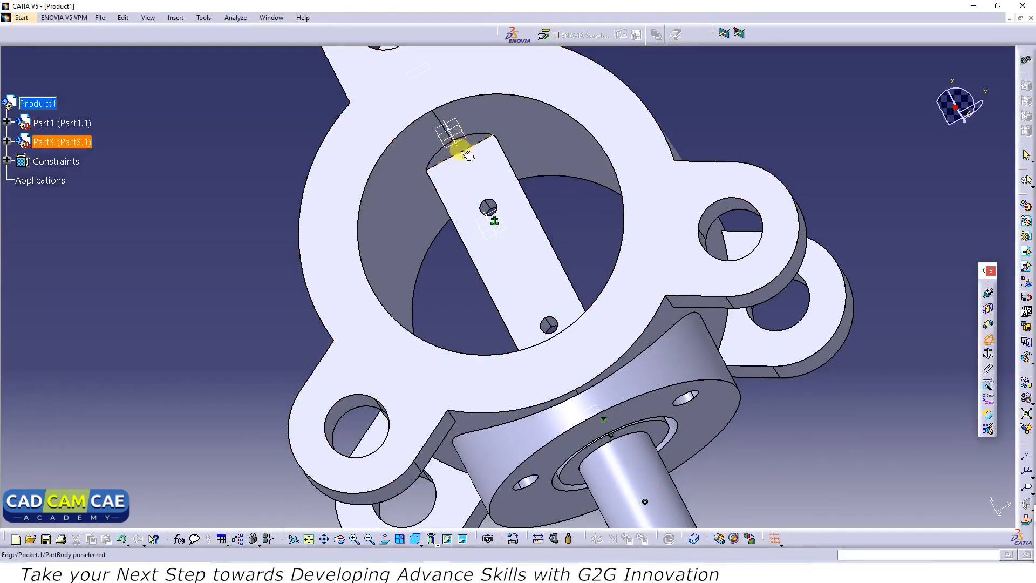
pyautogui.moveTo(620, 220); pyautogui.dragTo(413, 228, button='middle')
pyautogui.moveTo(667, 272); pyautogui.dragTo(365, 235, button='middle')
pyautogui.moveTo(599, 271); pyautogui.dragTo(480, 222, button='middle')
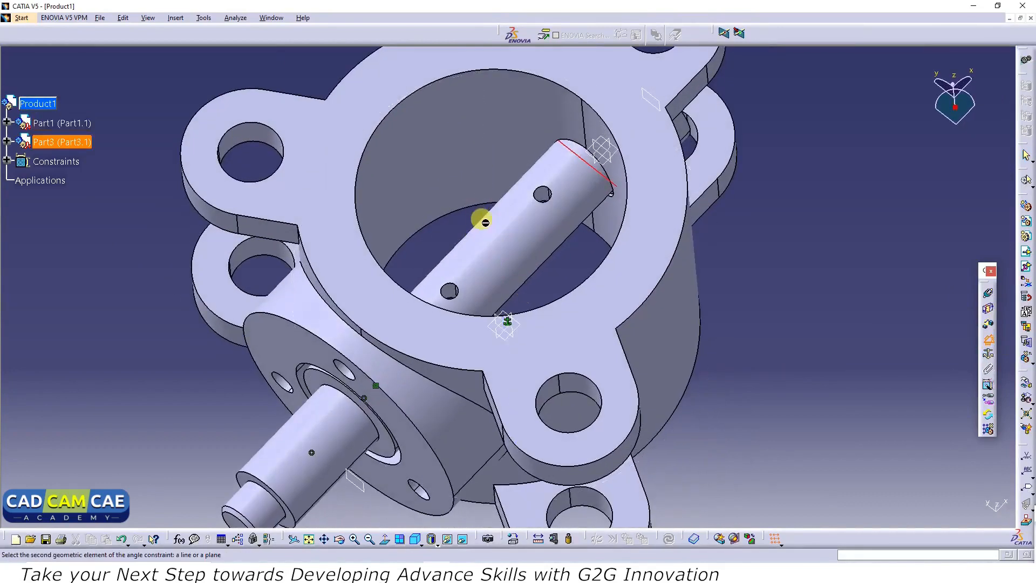
pyautogui.click(494, 193)
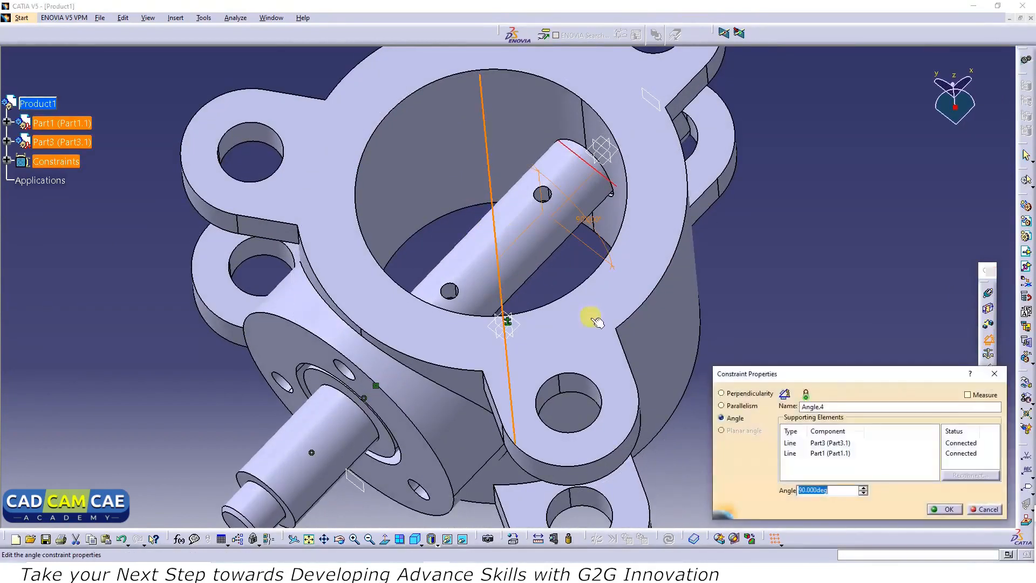
# Set the shaft's angle constraint to 230 degrees and update the assembly.
pyautogui.moveTo(590, 317); pyautogui.dragTo(589, 271, button='middle')
pyautogui.doubleClick(844, 490)
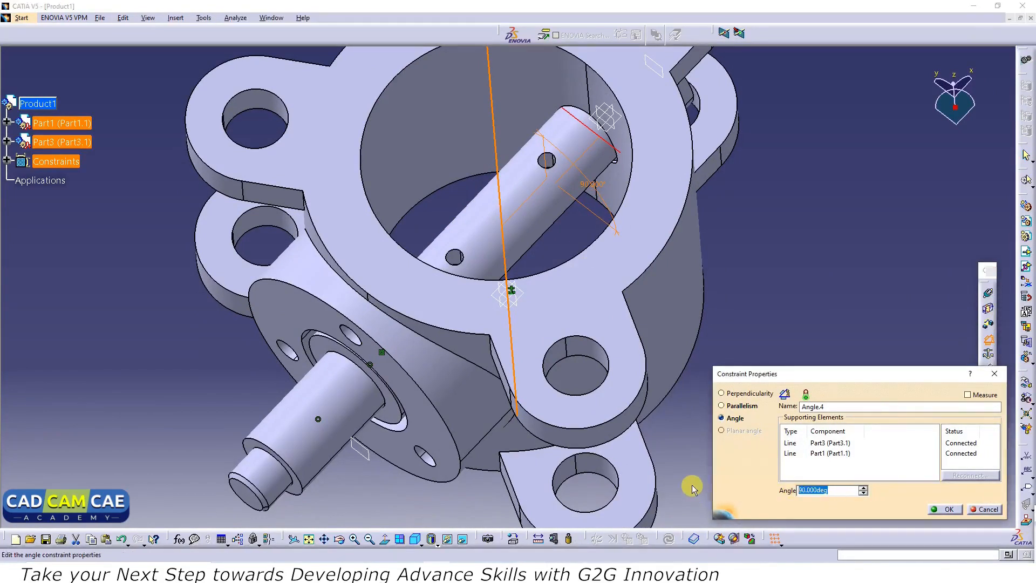
pyautogui.click(954, 510)
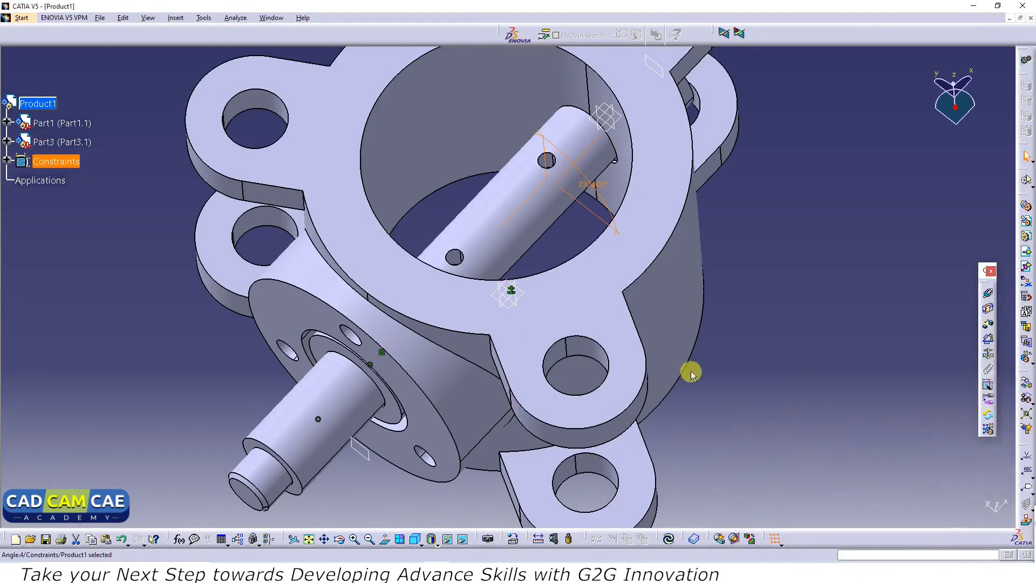
pyautogui.click(668, 538)
# Inspect the rotated shaft and analyze its degrees of freedom again.
pyautogui.moveTo(483, 396); pyautogui.dragTo(533, 325, button='middle')
pyautogui.moveTo(550, 377); pyautogui.dragTo(534, 356, button='middle')
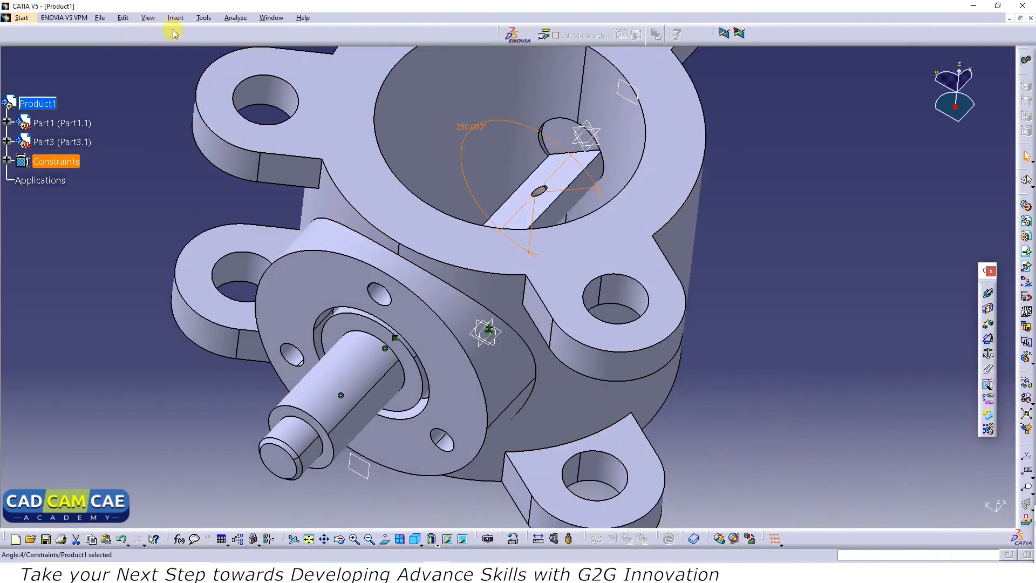
pyautogui.click(62, 142)
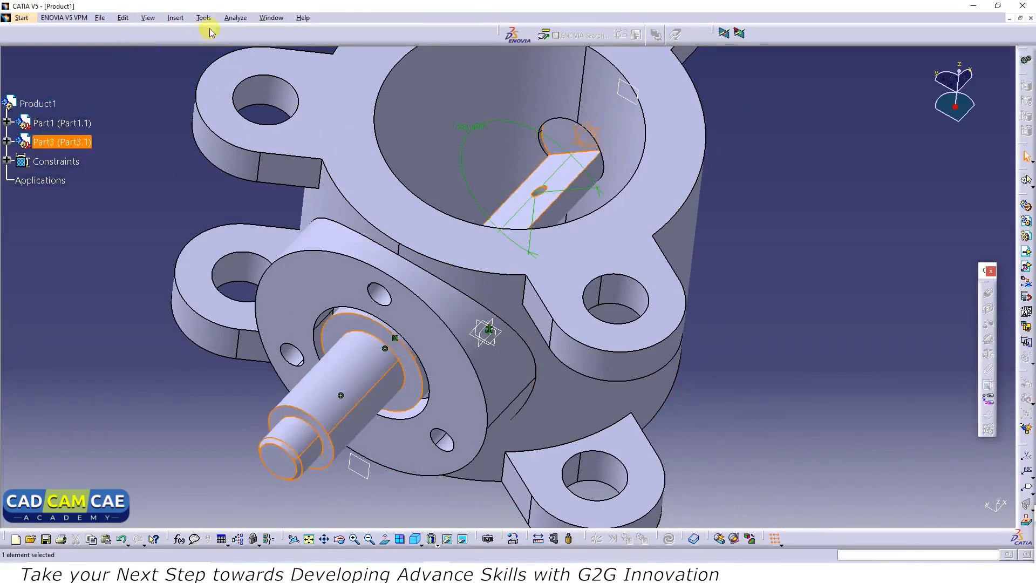
pyautogui.click(236, 17)
pyautogui.click(251, 69)
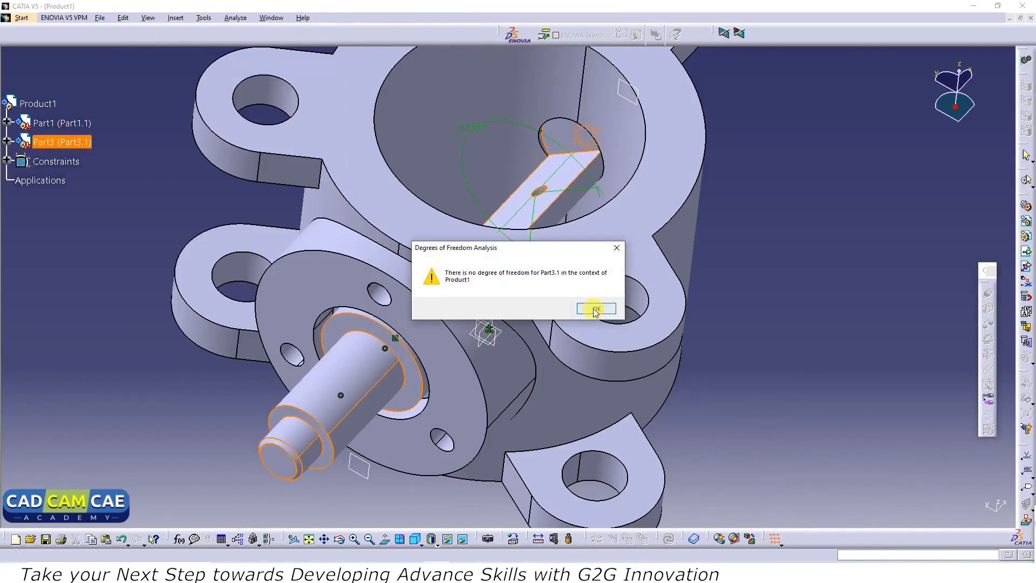
pyautogui.click(596, 310)
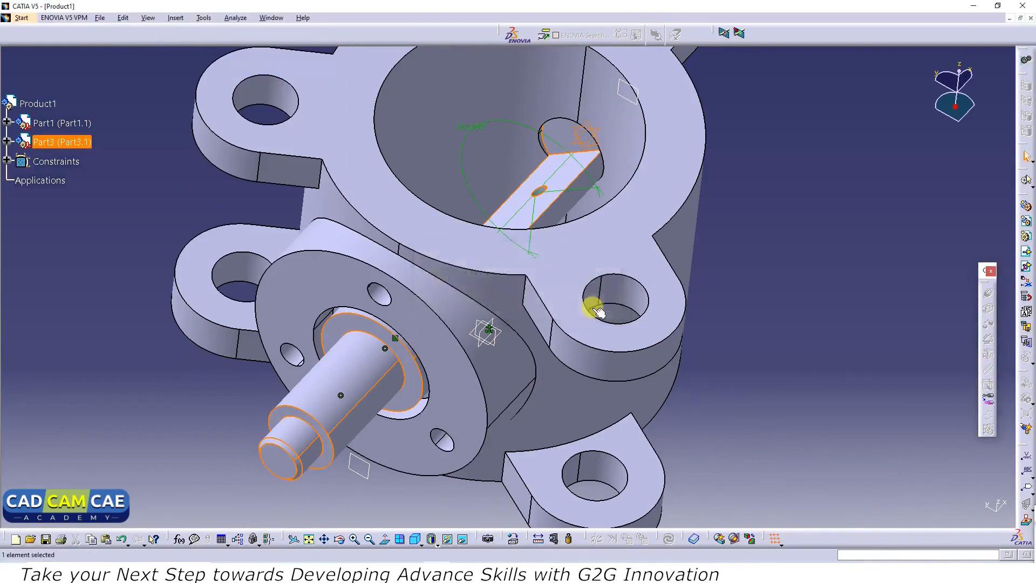
# Run a Clearance + Contact + Clash check with 5 mm clearance between all components of the assembly.
pyautogui.click(162, 85)
pyautogui.click(234, 18)
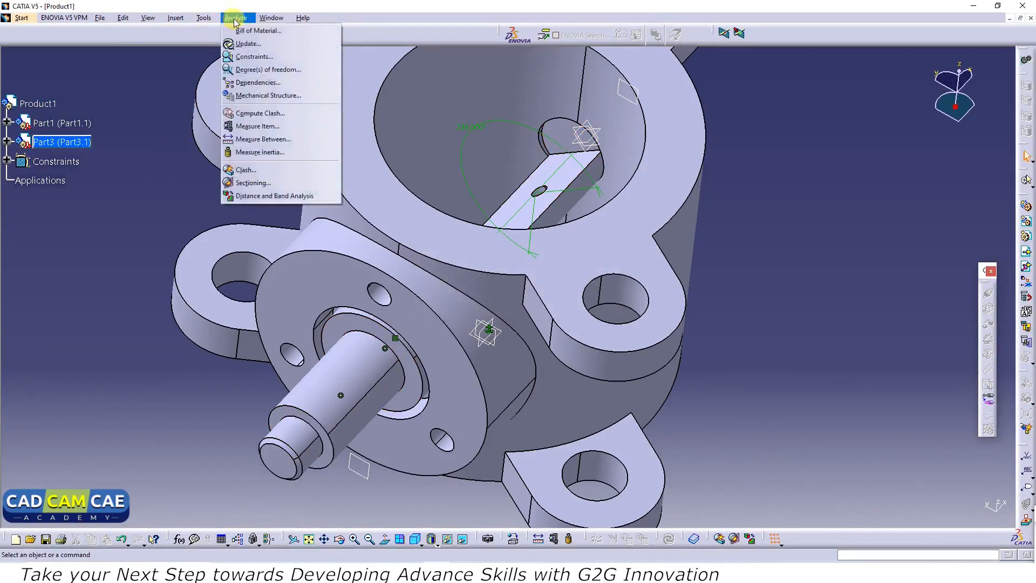
pyautogui.click(248, 172)
pyautogui.click(831, 200)
pyautogui.click(824, 223)
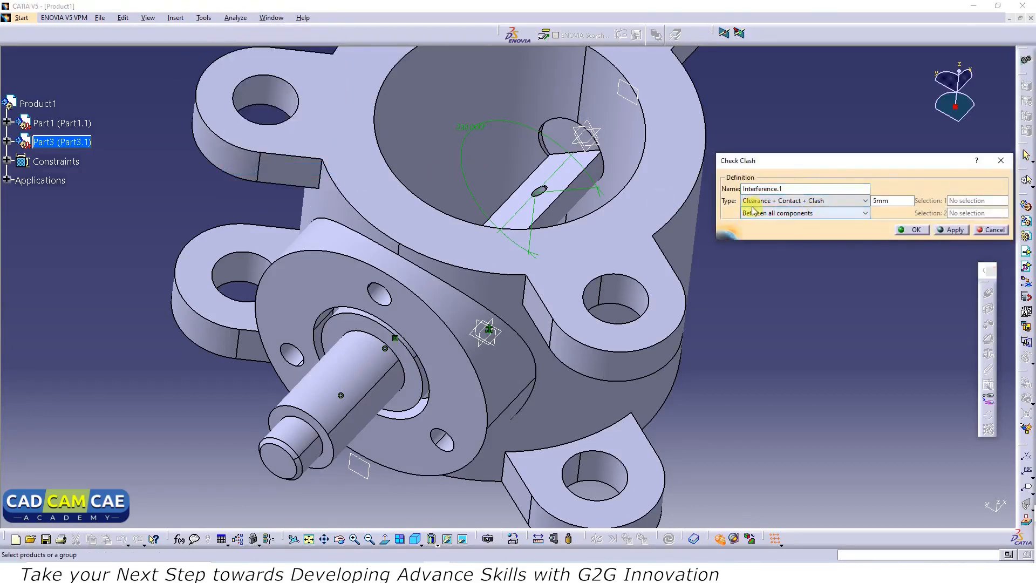
pyautogui.click(960, 232)
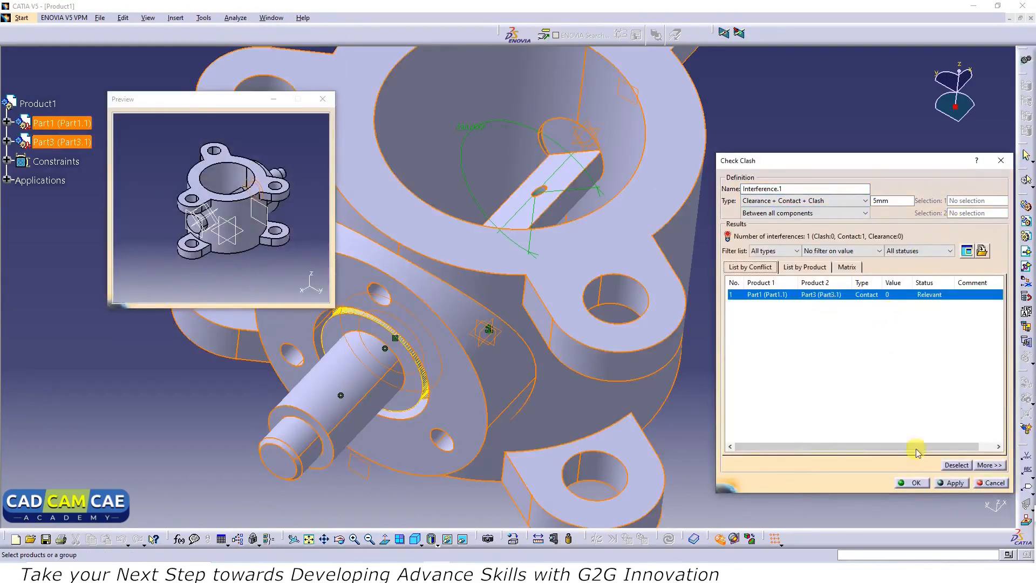
pyautogui.click(917, 483)
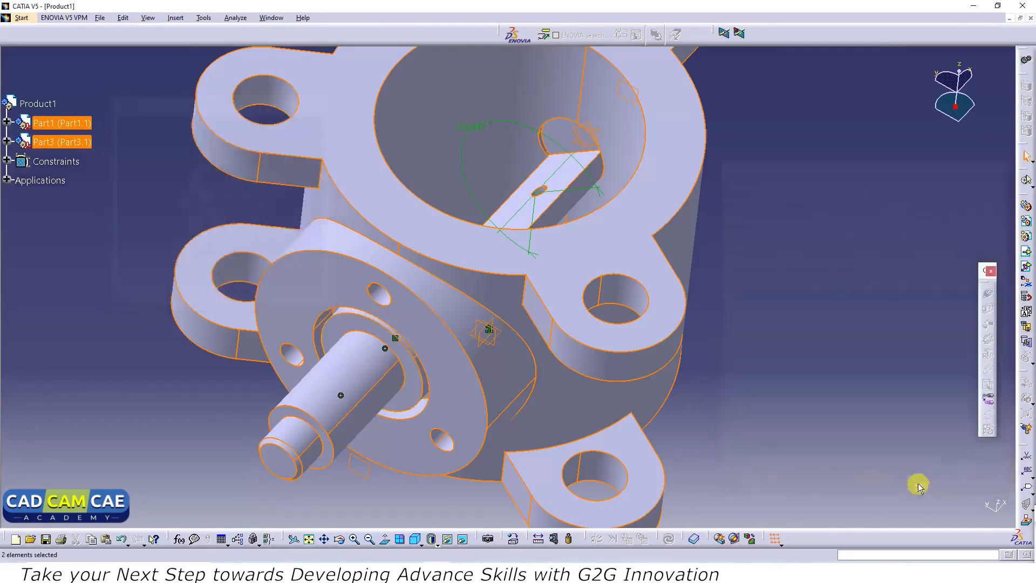
# Insert the Retainer part into Product1 as an existing component with positioning.
pyautogui.moveTo(148, 220); pyautogui.dragTo(160, 296, button='middle')
pyautogui.moveTo(387, 340); pyautogui.dragTo(323, 332, button='middle')
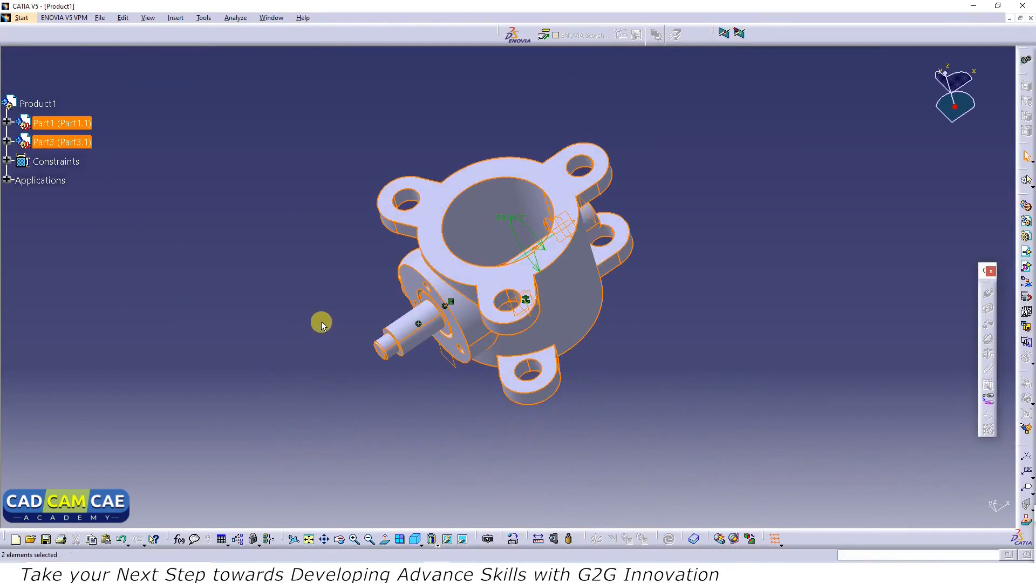
pyautogui.click(238, 235)
pyautogui.click(177, 18)
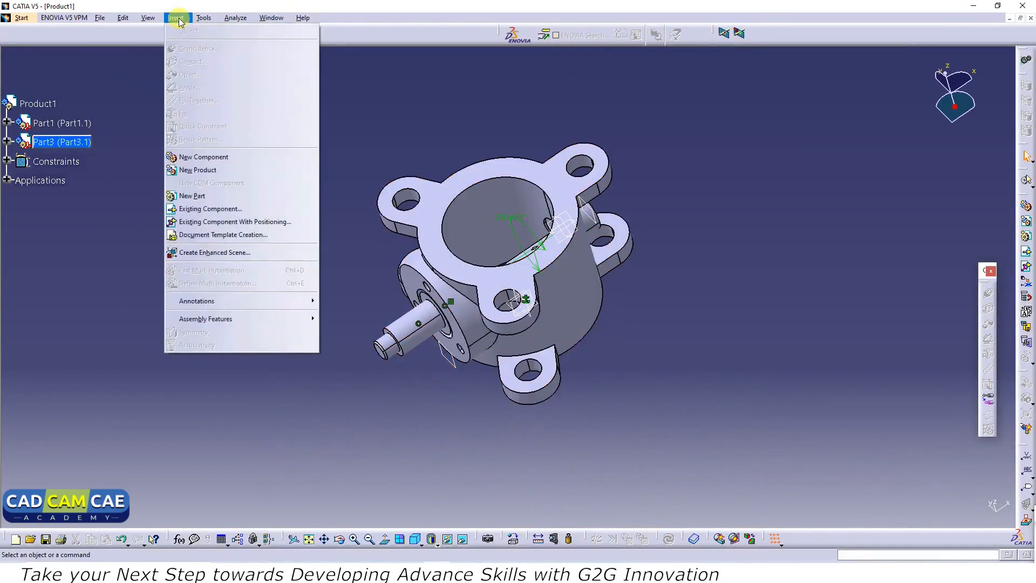
pyautogui.click(226, 222)
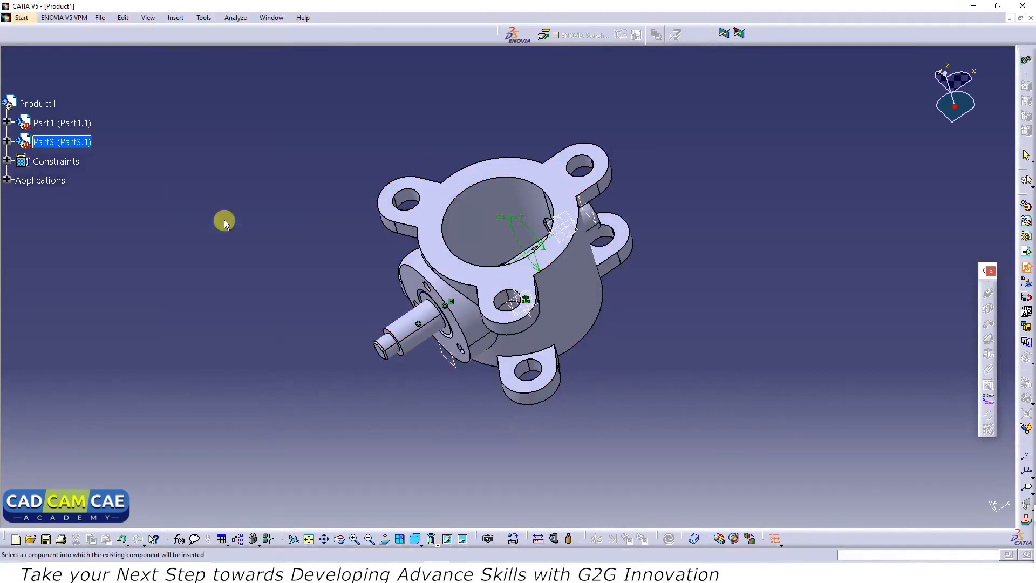
pyautogui.click(26, 107)
pyautogui.scroll(-10, 488, 346)
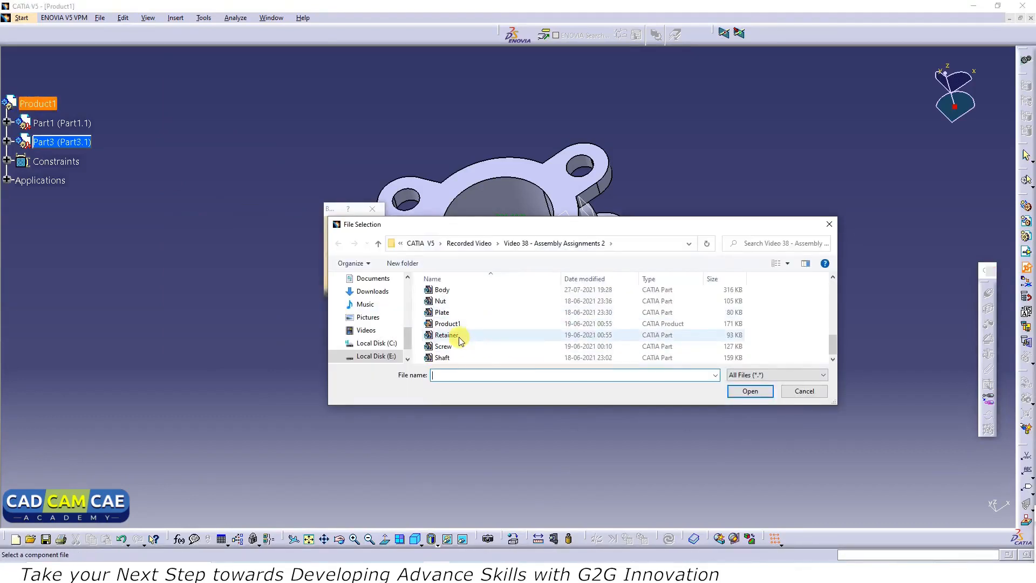
pyautogui.click(460, 337)
pyautogui.click(750, 390)
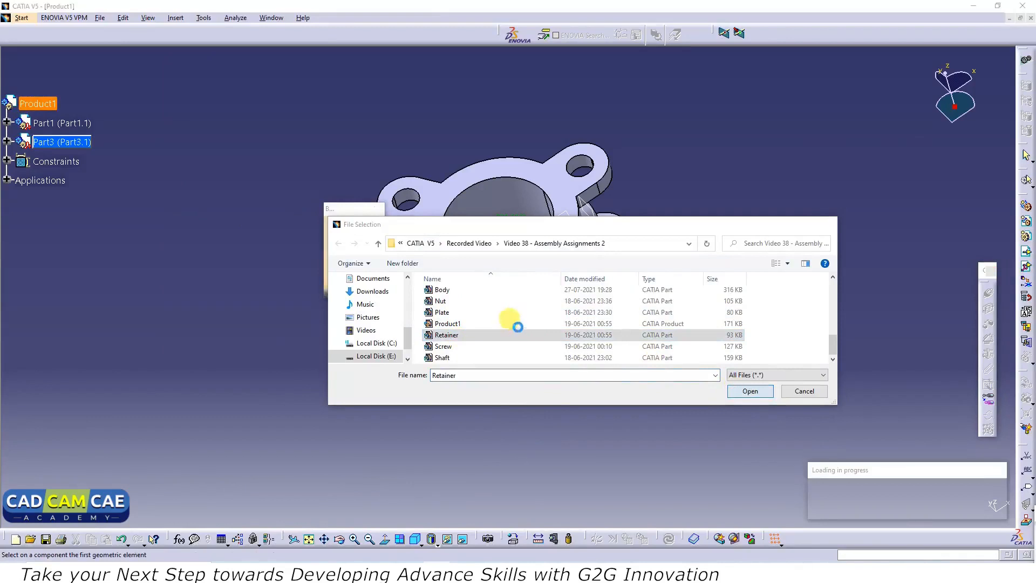
# Move the retainer clear of the valve body, beside the shaft's outer end, and finish the Smart Move.
pyautogui.moveTo(794, 414); pyautogui.dragTo(870, 414)
pyautogui.moveTo(612, 398); pyautogui.dragTo(271, 419)
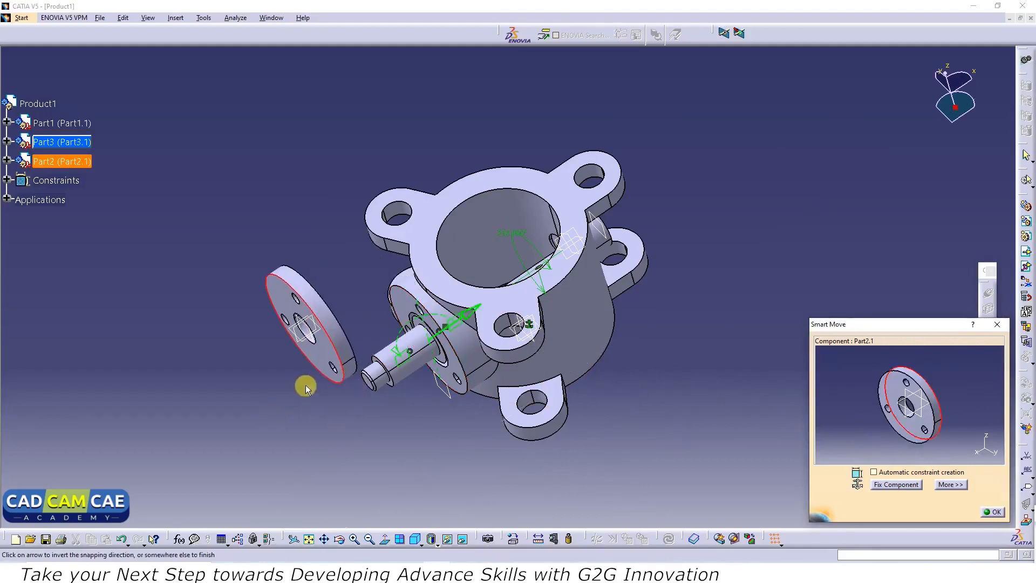
pyautogui.click(305, 386)
pyautogui.click(993, 512)
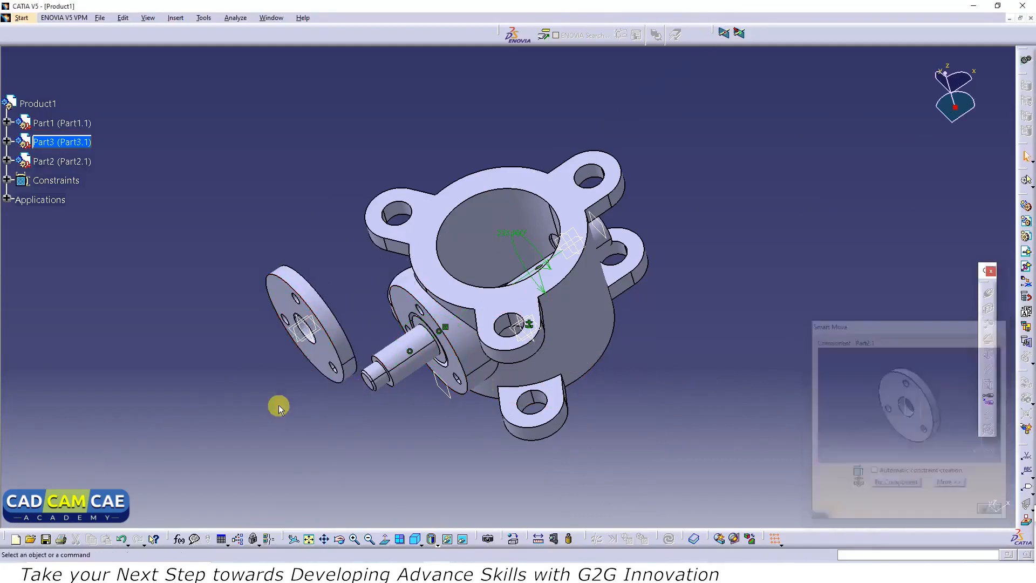
# Add a coincidence constraint between the retainer's centre hole axis and the axis of the body's shaft bore.
pyautogui.moveTo(370, 386); pyautogui.dragTo(326, 331, button='middle')
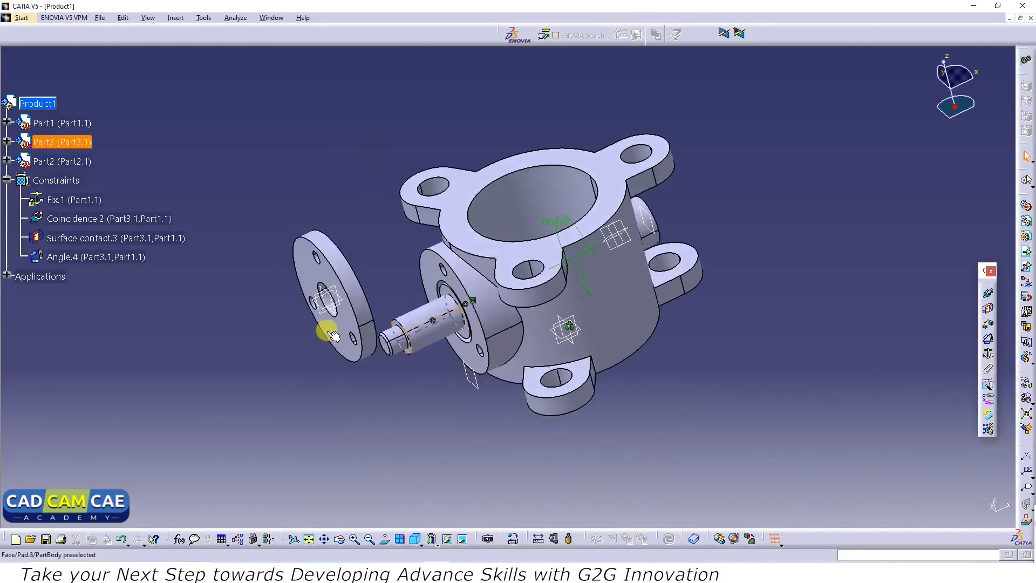
pyautogui.click(987, 295)
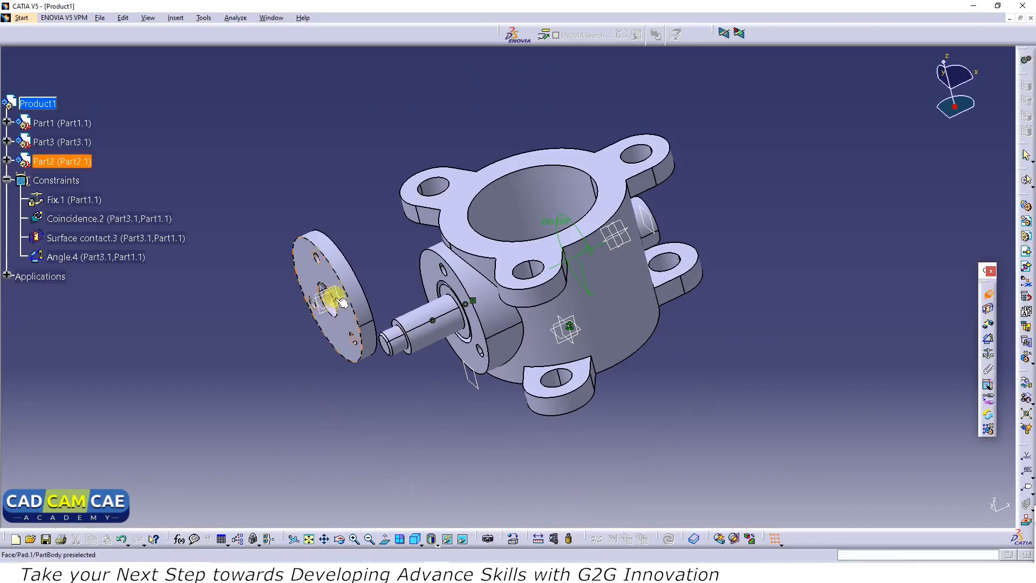
pyautogui.moveTo(363, 291)
pyautogui.mouseDown(button='middle')
pyautogui.moveTo(330, 296)
pyautogui.moveTo(371, 296)
pyautogui.mouseUp(button='middle')
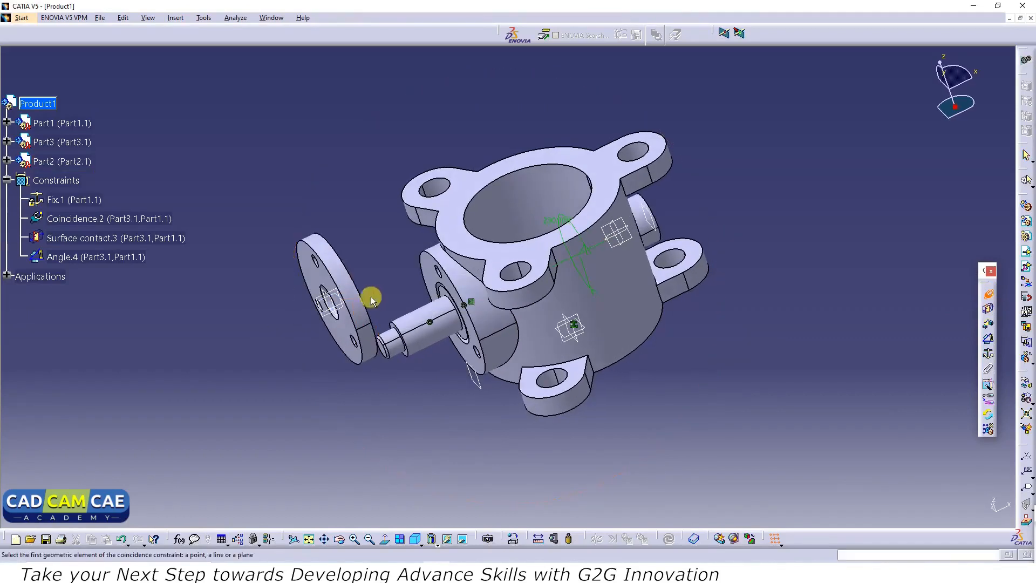
pyautogui.click(416, 337)
pyautogui.click(490, 301)
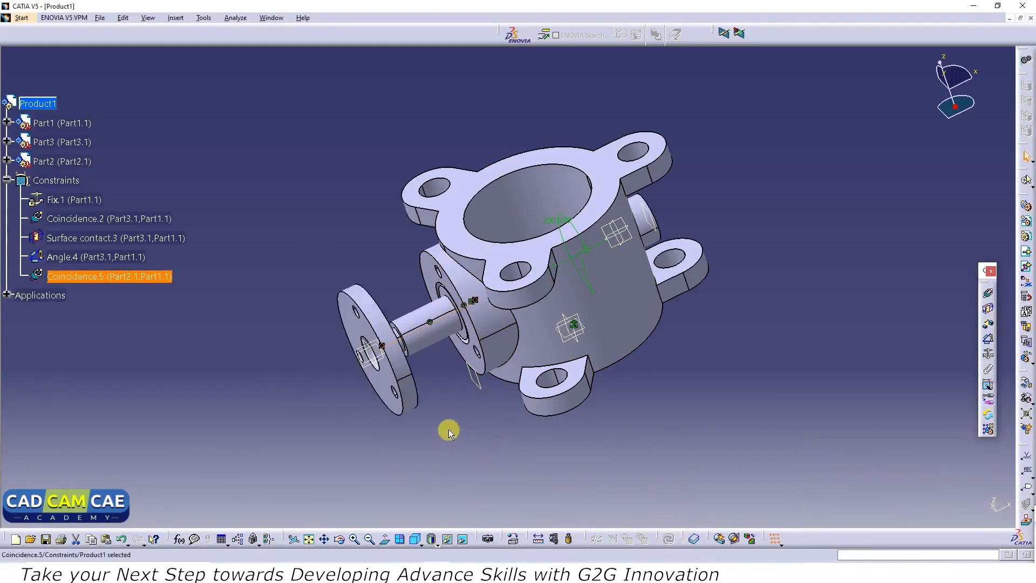
# Try a coincidence constraint between a small retainer hole and the matching hole in the body's side flange, and undo it.
pyautogui.moveTo(448, 429); pyautogui.dragTo(541, 387, button='middle')
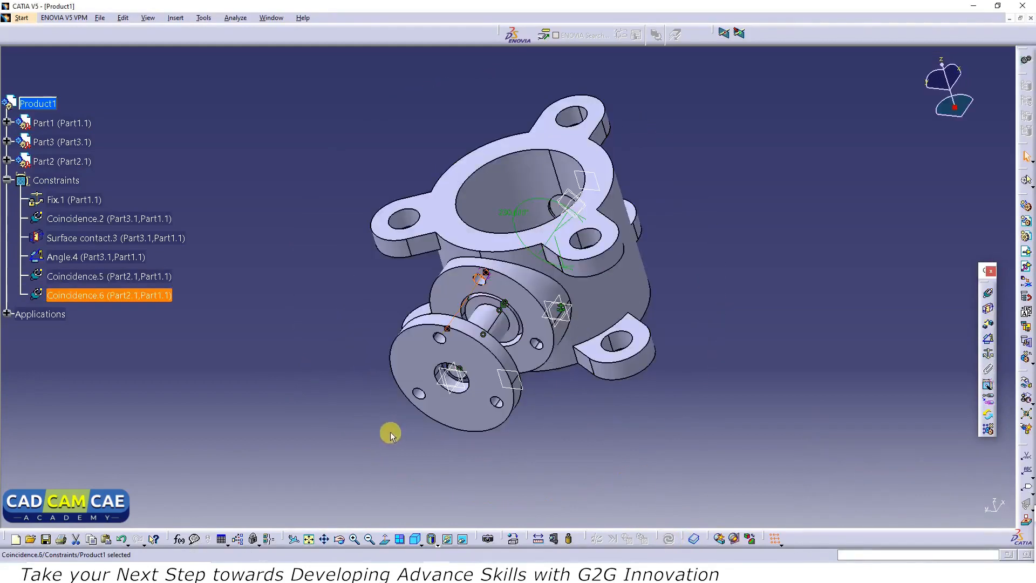
pyautogui.moveTo(390, 432); pyautogui.dragTo(391, 377, button='middle')
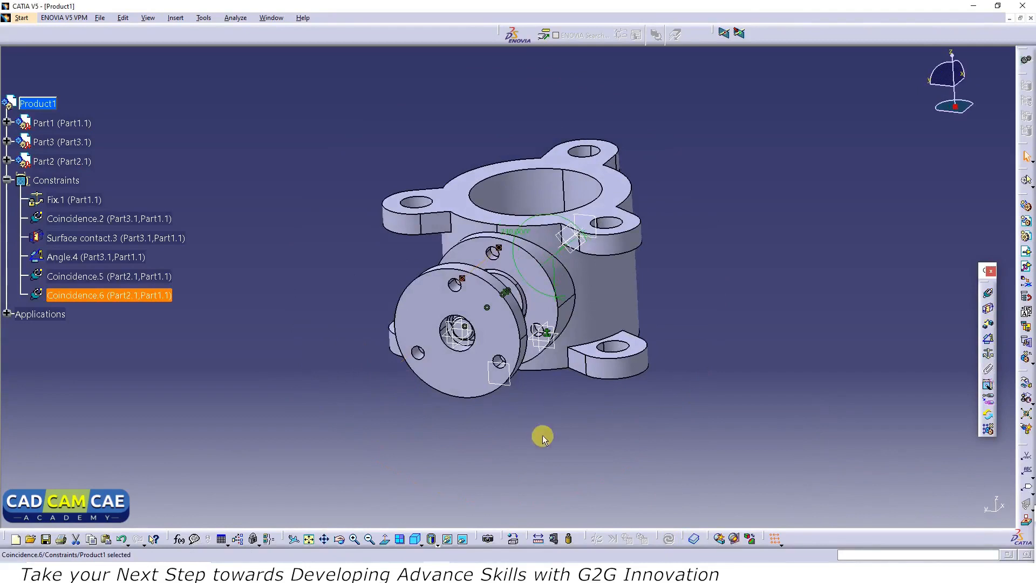
pyautogui.hotkey('ctrl', 'z')
# Add a surface contact constraint between the retainer's inner face and the body's side flange face, and update the assembly.
pyautogui.moveTo(546, 441); pyautogui.dragTo(437, 412, button='middle')
pyautogui.click(991, 311)
pyautogui.moveTo(377, 431); pyautogui.dragTo(604, 356, button='middle')
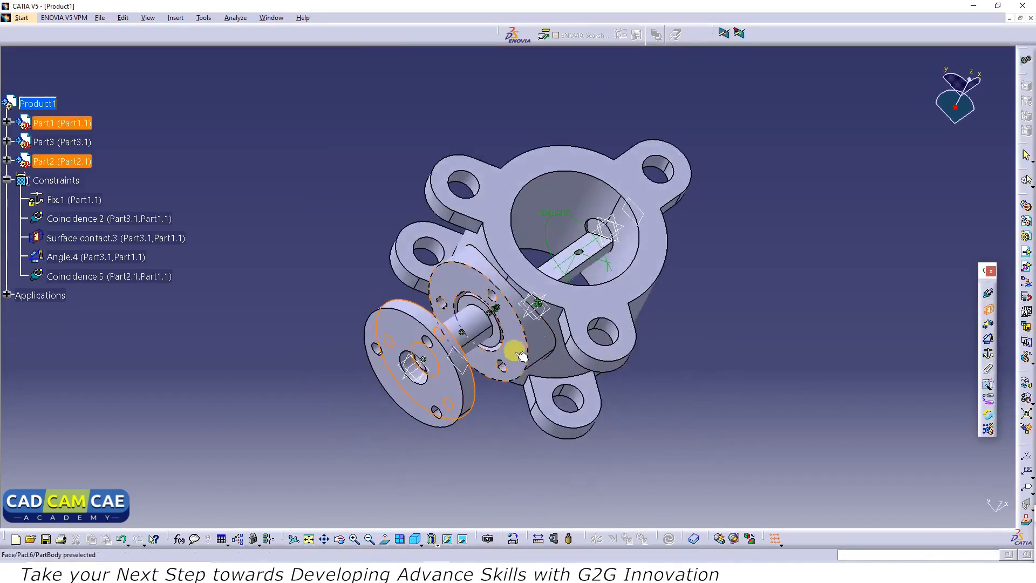
pyautogui.click(521, 356)
pyautogui.click(669, 541)
# Create an offset constraint between the retainer's xy plane and the valve body's top face to stop the retainer rotating.
pyautogui.moveTo(457, 494); pyautogui.dragTo(562, 385, button='middle')
pyautogui.moveTo(725, 377); pyautogui.dragTo(445, 344, button='middle')
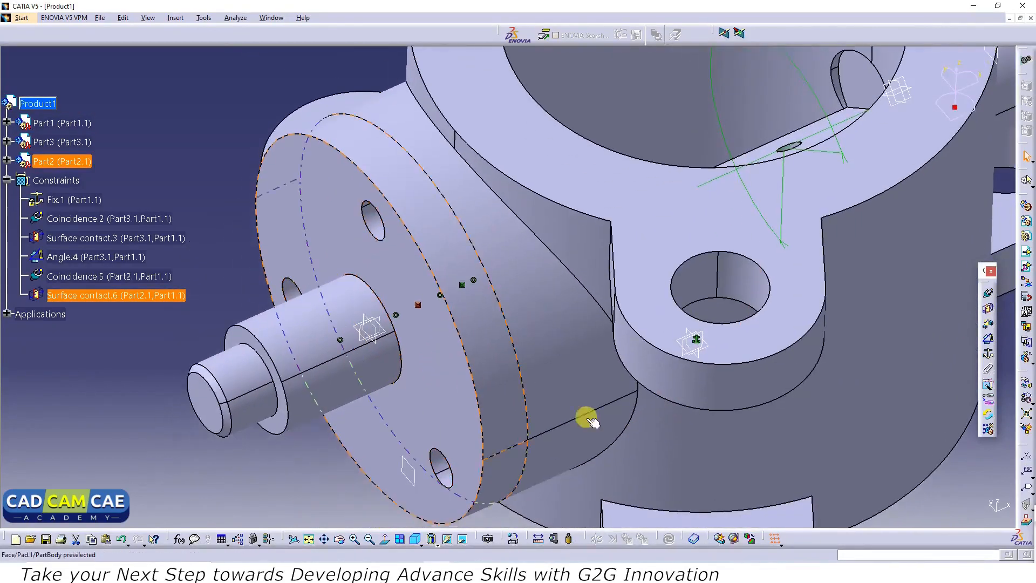
pyautogui.click(992, 324)
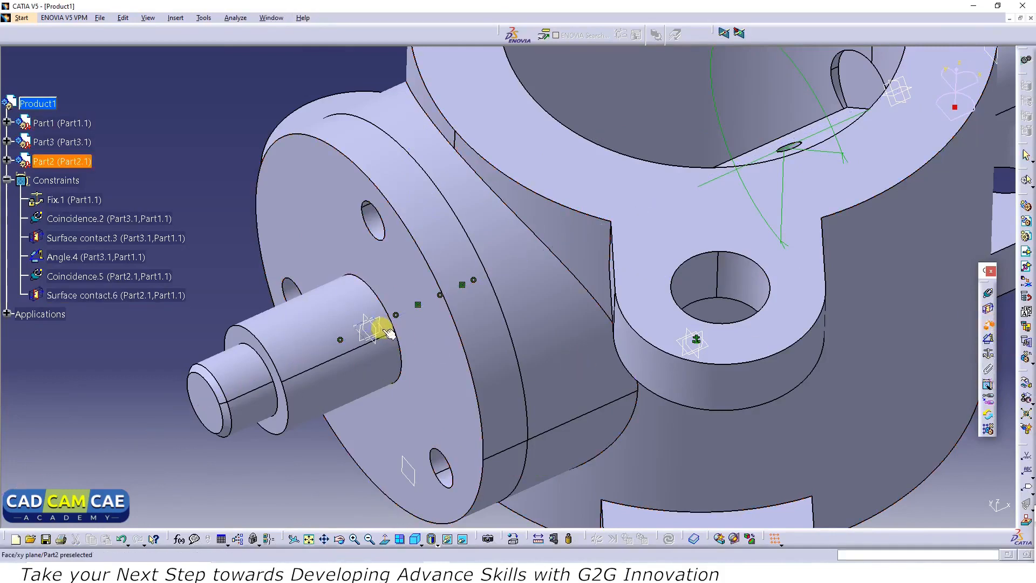
pyautogui.click(556, 187)
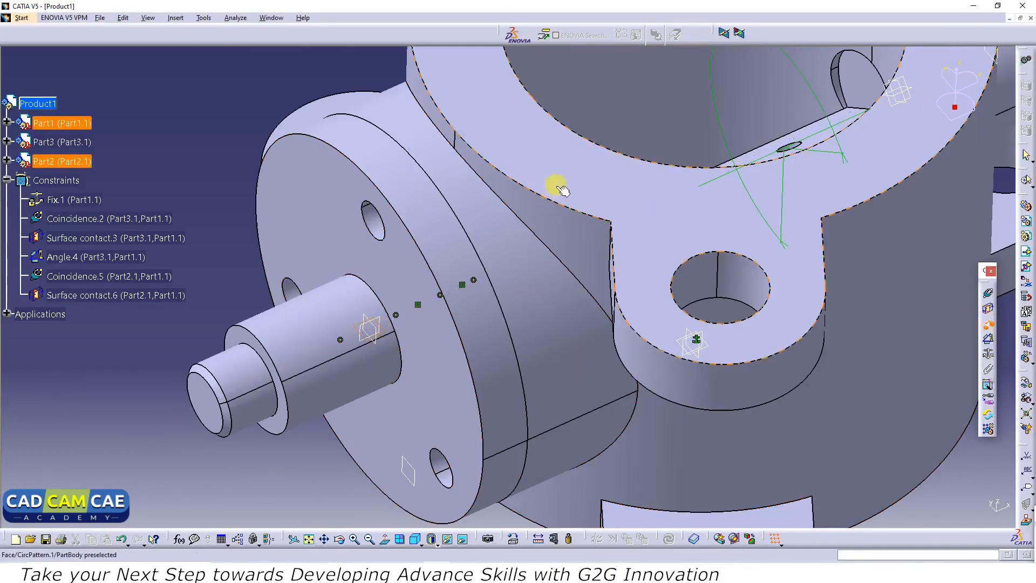
pyautogui.click(948, 514)
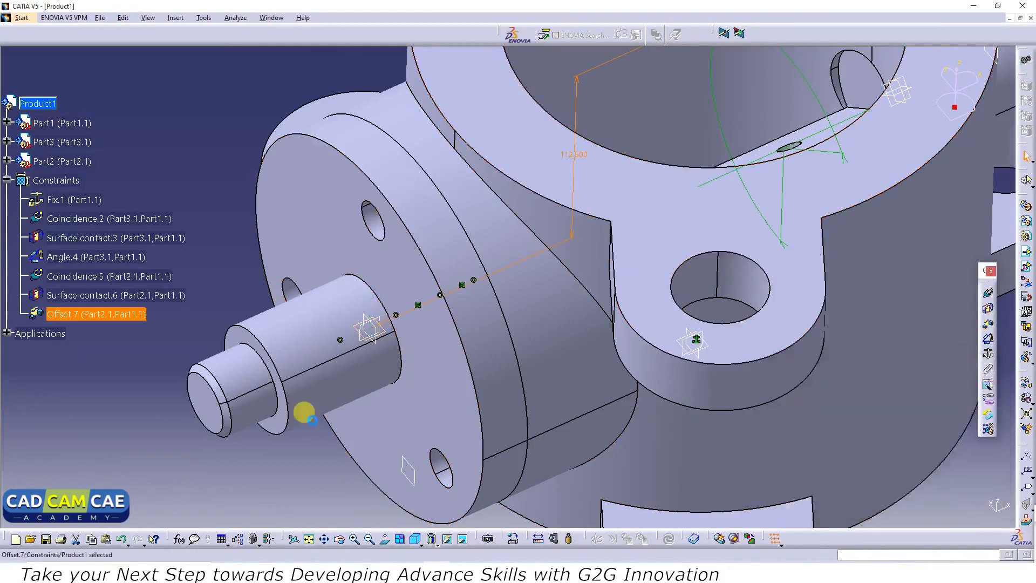
pyautogui.moveTo(305, 414); pyautogui.dragTo(294, 435, button='middle')
pyautogui.middleClick(213, 358)
pyautogui.click(204, 350)
pyautogui.click(301, 344)
pyautogui.moveTo(301, 345); pyautogui.dragTo(324, 398, button='middle')
pyautogui.moveTo(696, 369); pyautogui.dragTo(523, 395, button='middle')
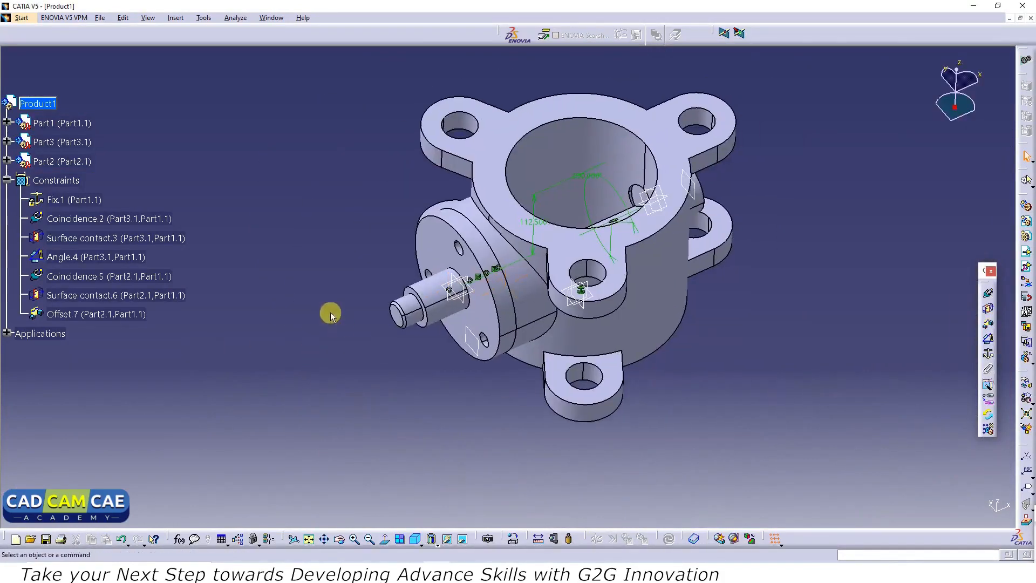
# Analyze the retainer's remaining degrees of freedom in the assembly.
pyautogui.click(65, 161)
pyautogui.click(236, 18)
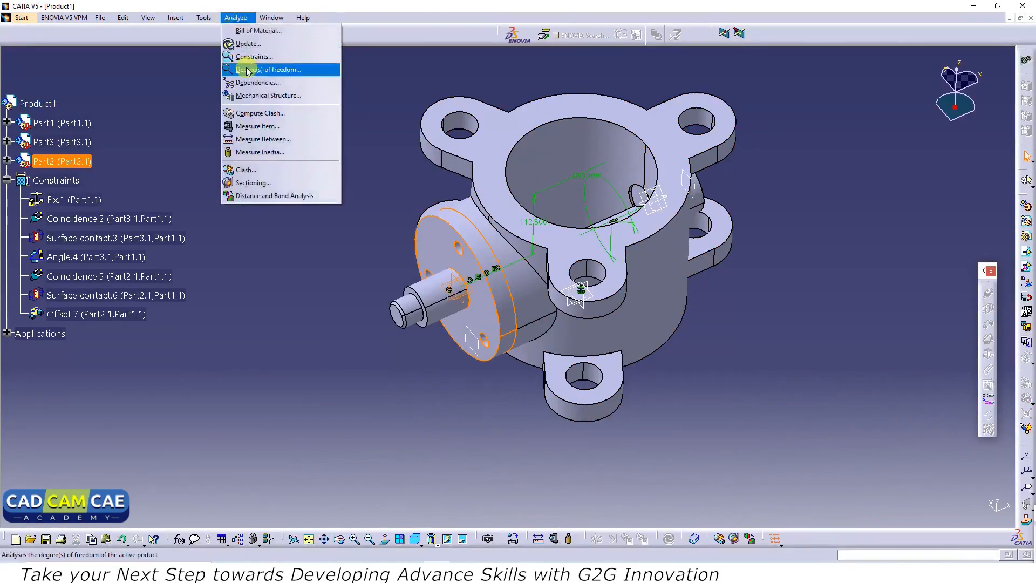
pyautogui.click(251, 71)
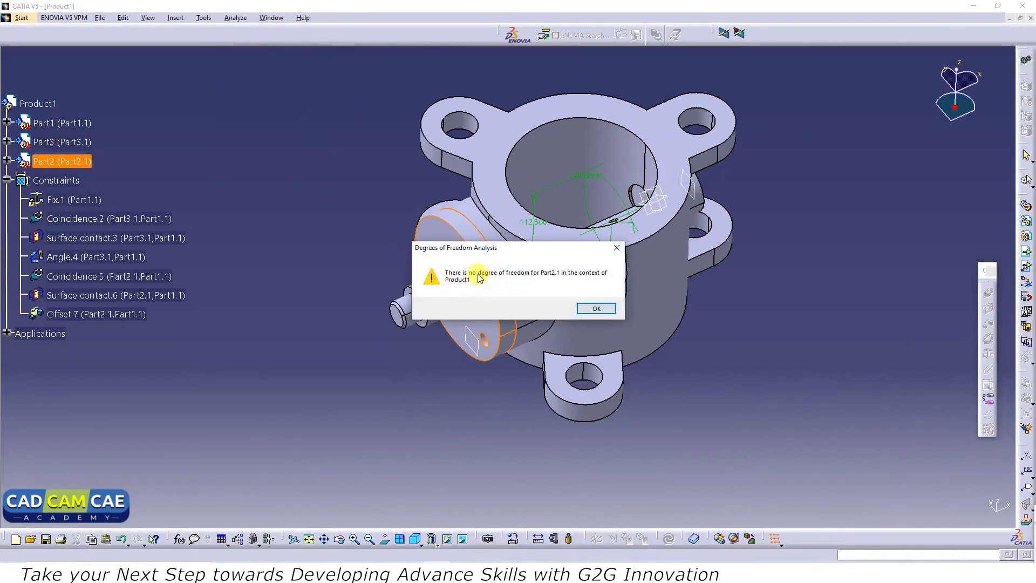
pyautogui.click(596, 308)
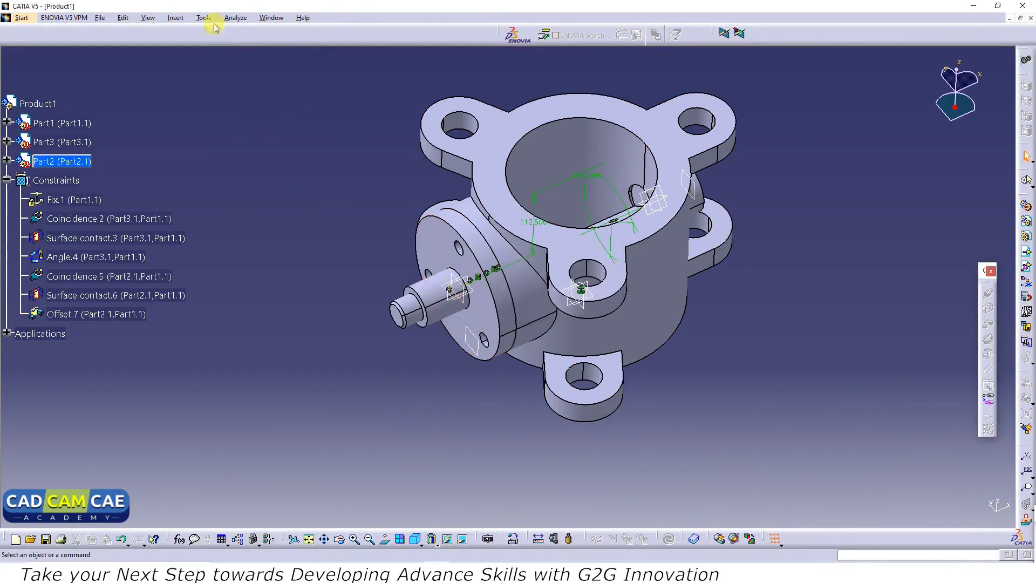
# Run a new Clearance + Contact + Clash check between all components and inspect the conflicts listed for the retainer.
pyautogui.click(236, 17)
pyautogui.click(255, 165)
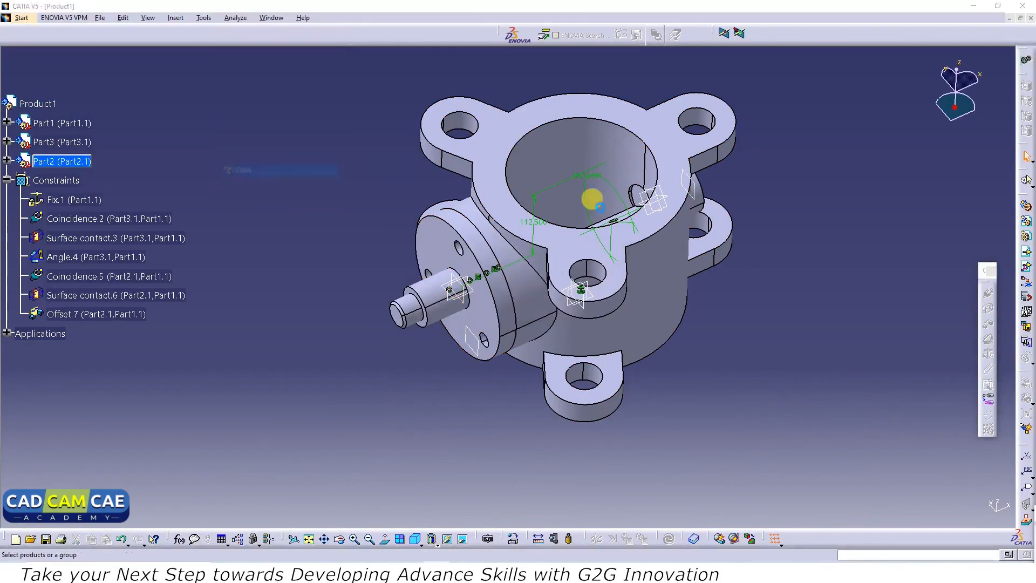
pyautogui.click(799, 201)
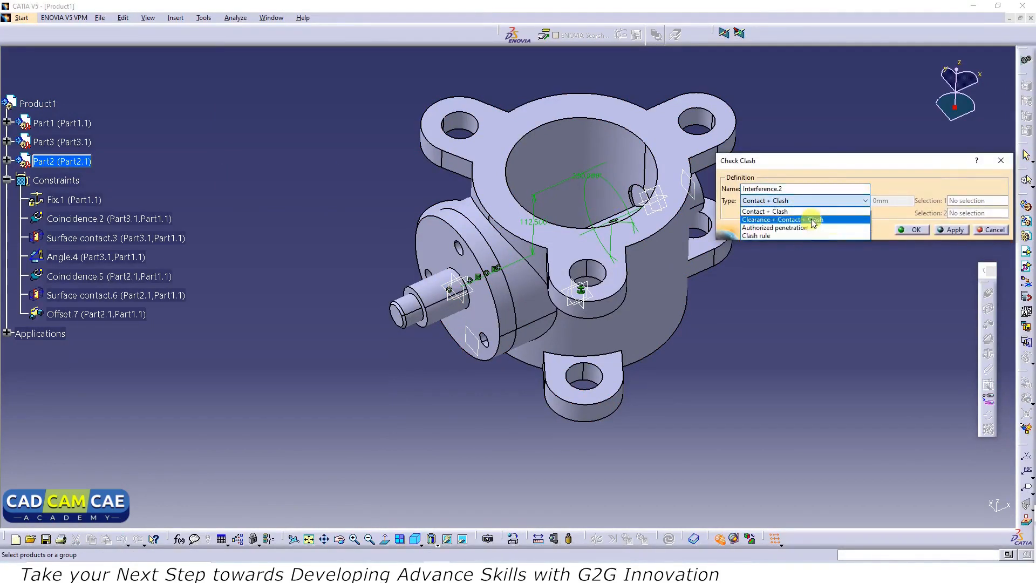
pyautogui.click(793, 218)
pyautogui.click(955, 230)
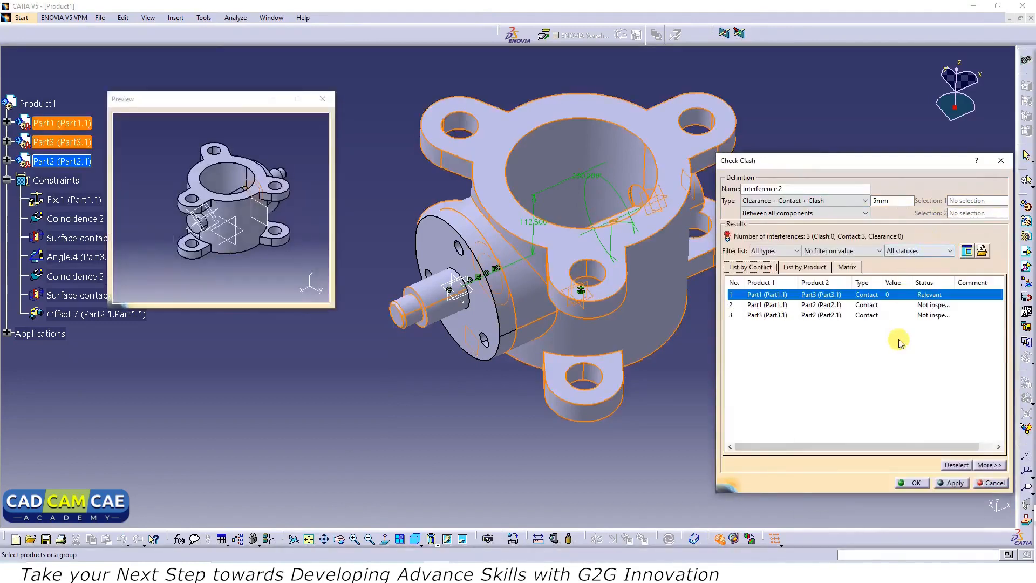
pyautogui.click(869, 305)
pyautogui.click(870, 315)
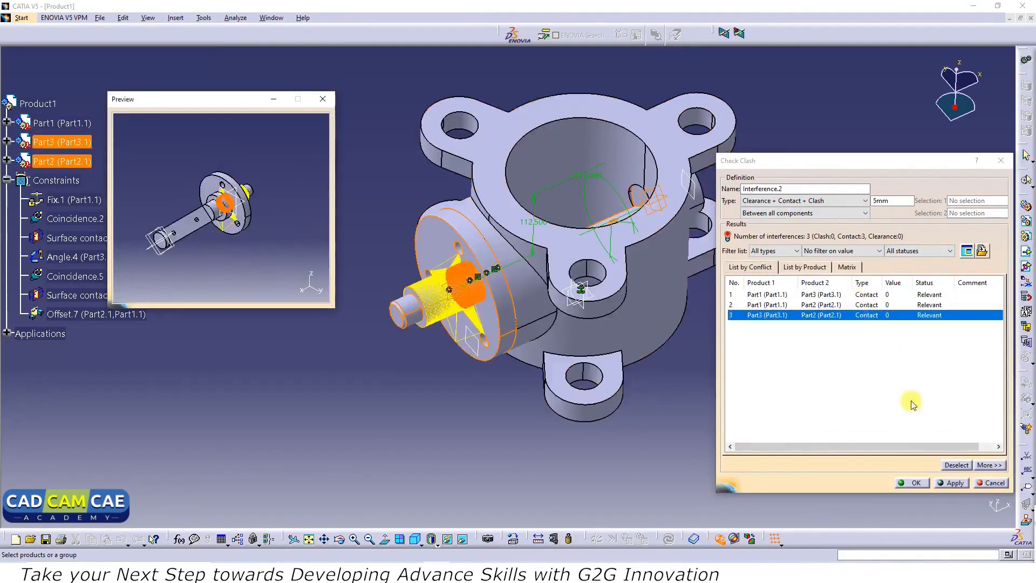
pyautogui.click(916, 483)
# Insert the existing Screw part file into Product1 with positioning.
pyautogui.moveTo(715, 339); pyautogui.dragTo(536, 289, button='middle')
pyautogui.middleClick(426, 322)
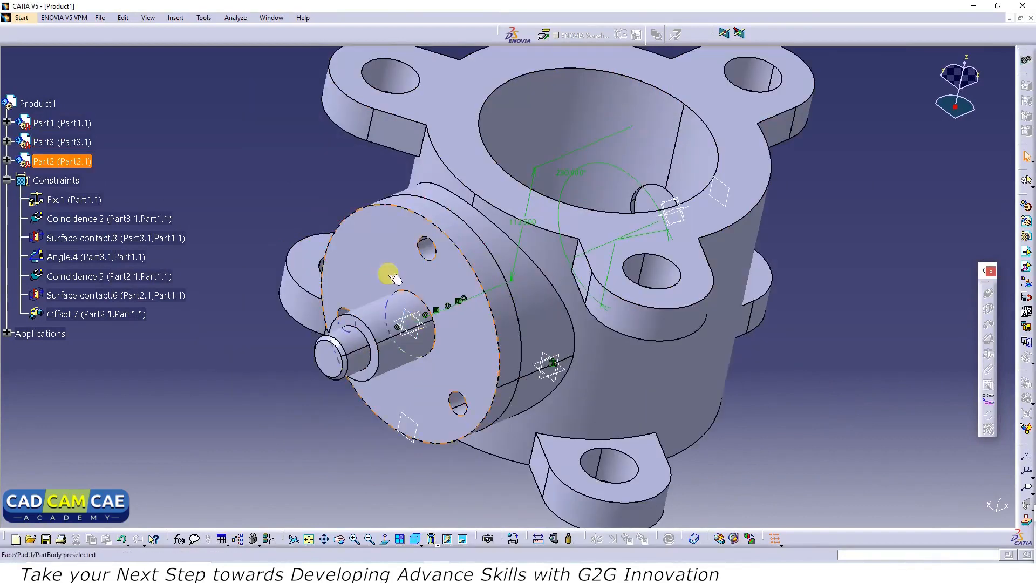
pyautogui.click(441, 255)
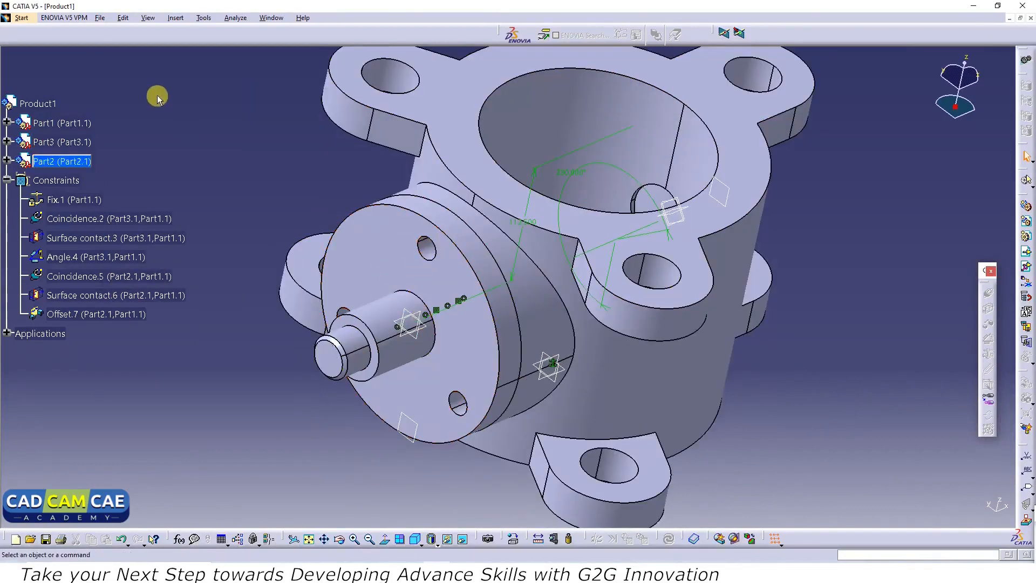
pyautogui.click(174, 19)
pyautogui.click(218, 221)
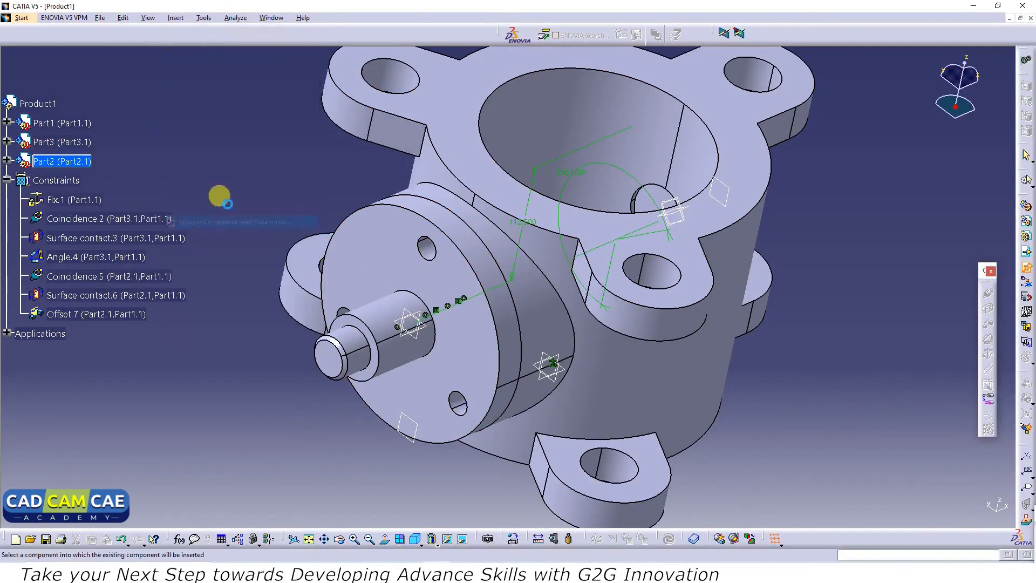
pyautogui.click(36, 103)
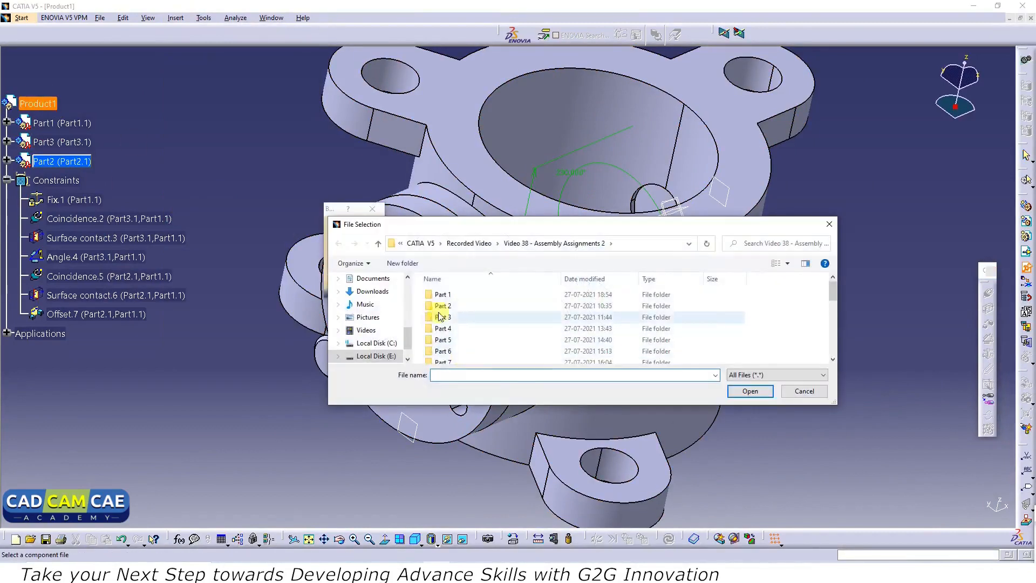
pyautogui.doubleClick(439, 316)
pyautogui.click(455, 346)
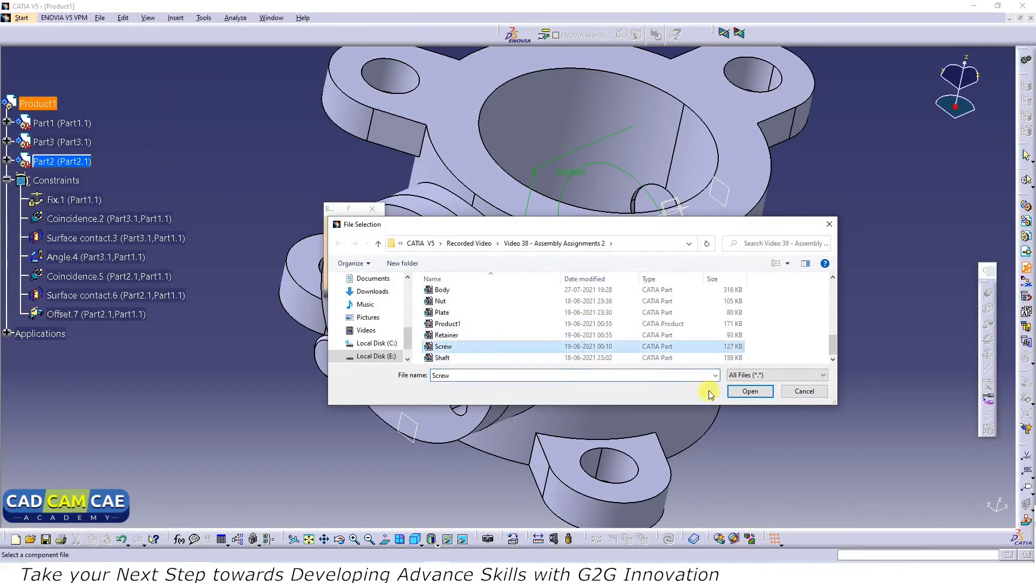
pyautogui.click(745, 391)
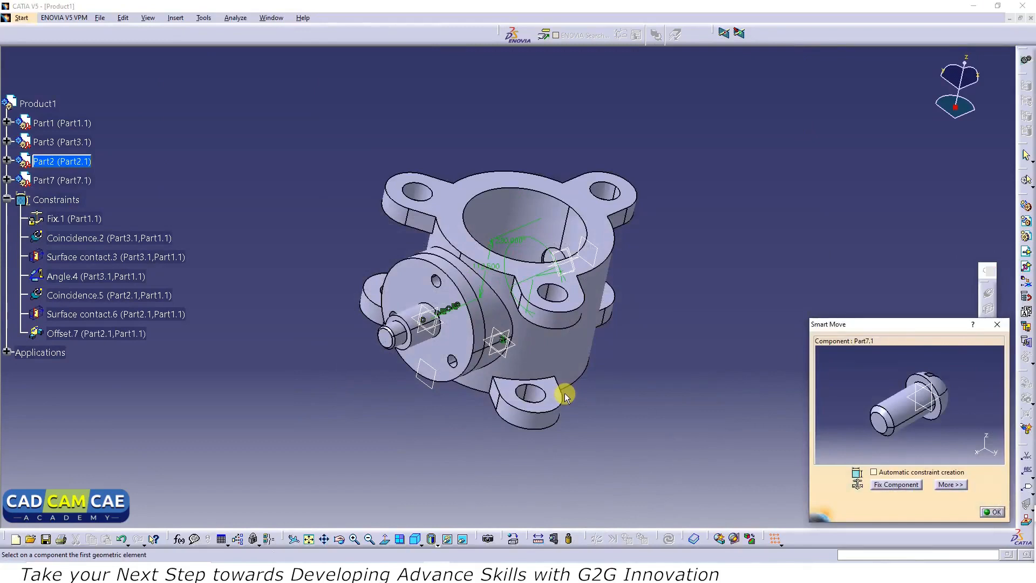
# Place the inserted screw in empty space beside the valve body, in front of the retainer, and finish Smart Move.
pyautogui.moveTo(893, 414); pyautogui.dragTo(237, 297)
pyautogui.click(993, 512)
pyautogui.moveTo(326, 398); pyautogui.dragTo(471, 336, button='middle')
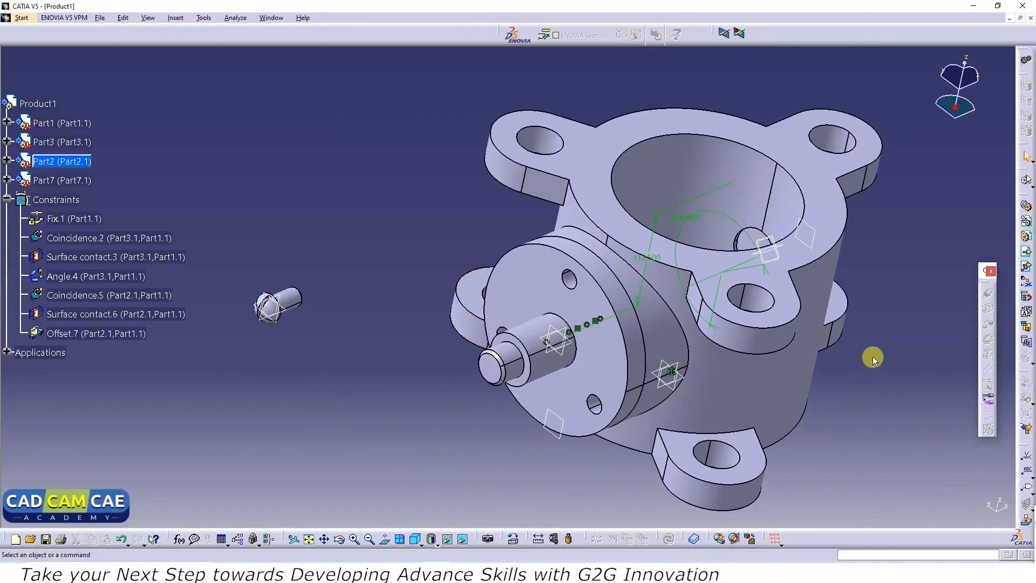
# Add a coincidence constraint between the screw's axis and the axis of the retainer's upper hole, and update the assembly.
pyautogui.click(38, 104)
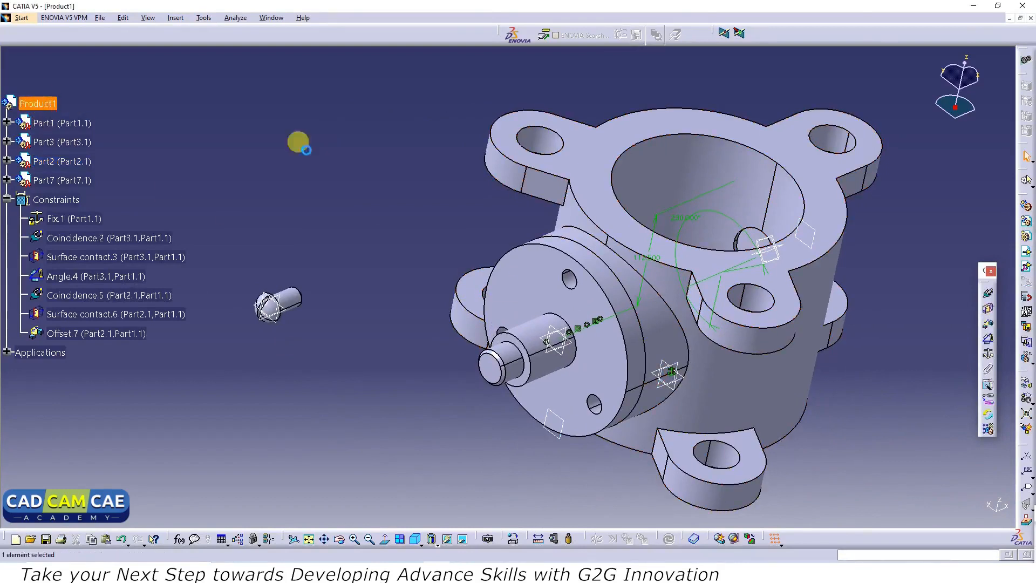
pyautogui.click(990, 295)
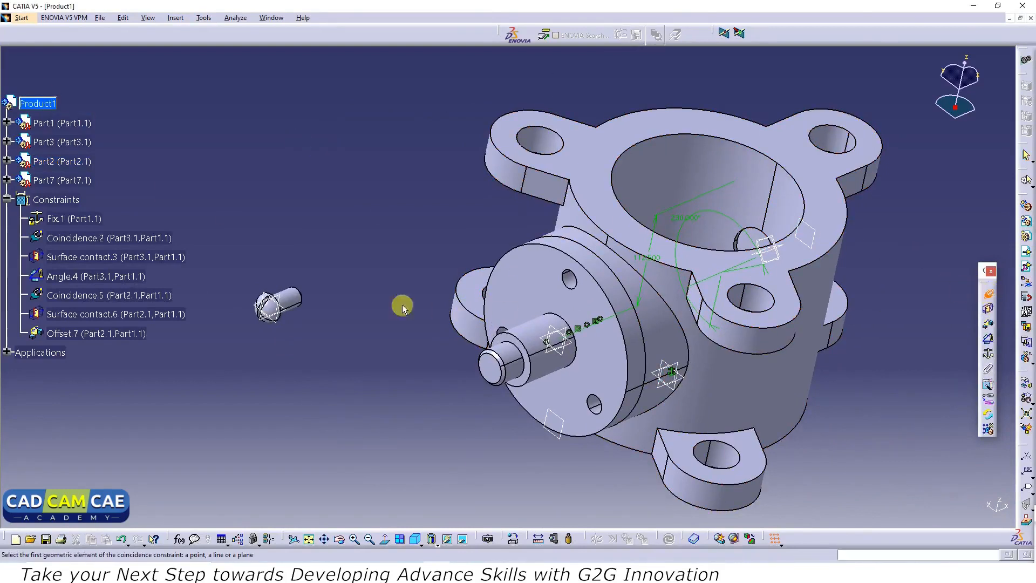
pyautogui.click(296, 300)
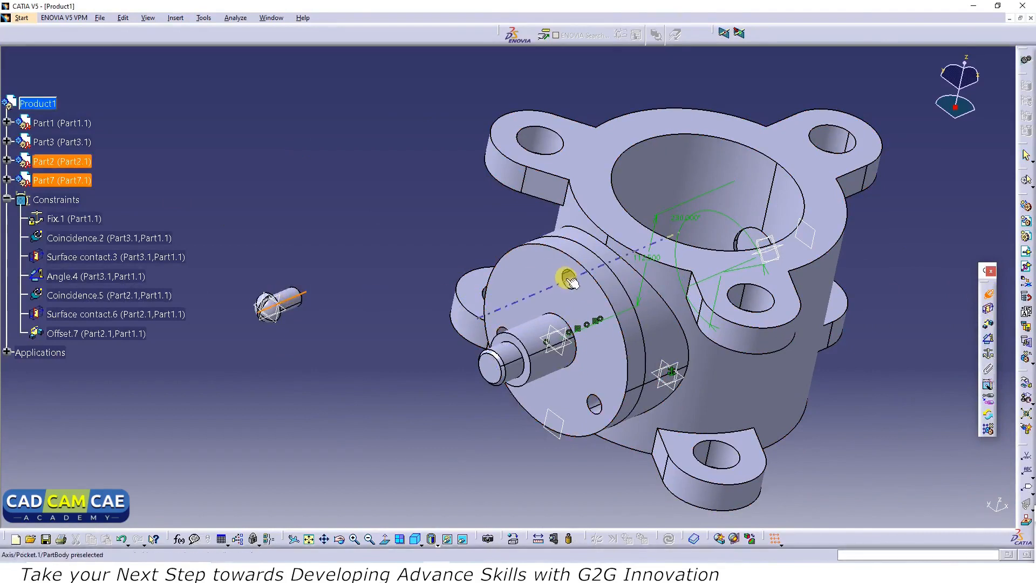
pyautogui.click(571, 281)
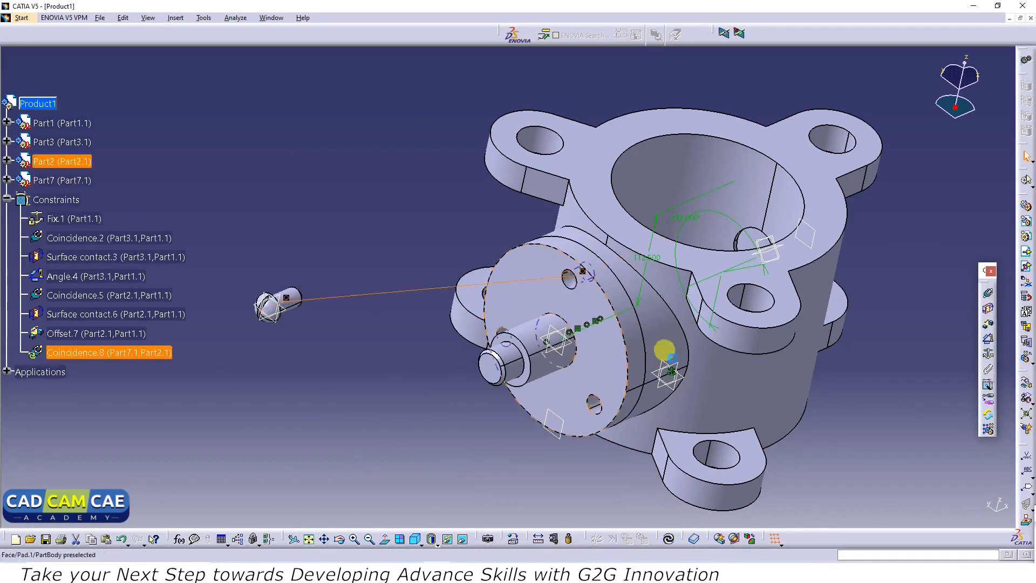
pyautogui.click(669, 541)
# Add a surface contact constraint between the underside of the screw head and the retainer's outer face, and update the assembly.
pyautogui.moveTo(559, 416); pyautogui.dragTo(388, 317, button='middle')
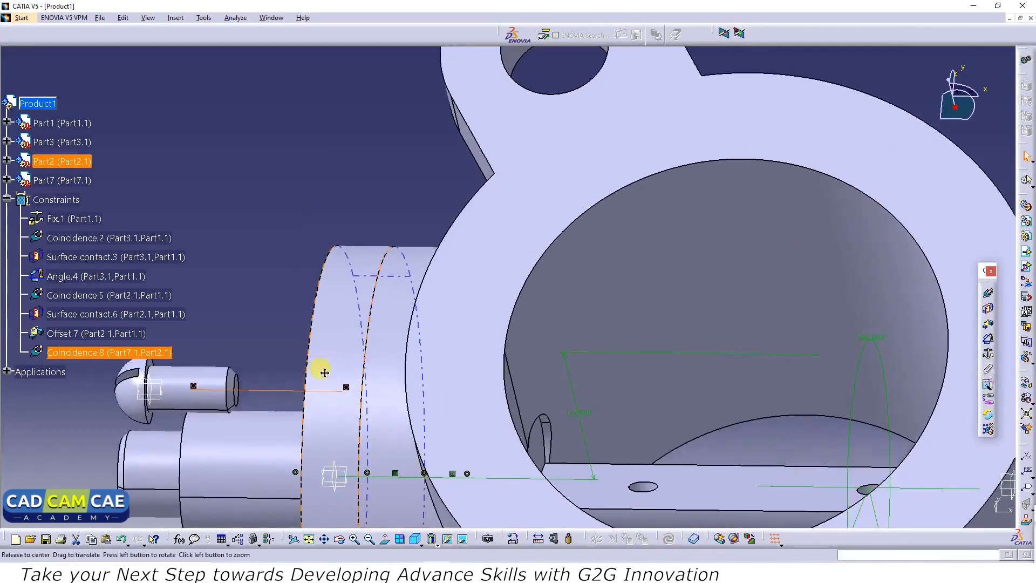
pyautogui.moveTo(324, 372); pyautogui.dragTo(500, 318, button='middle')
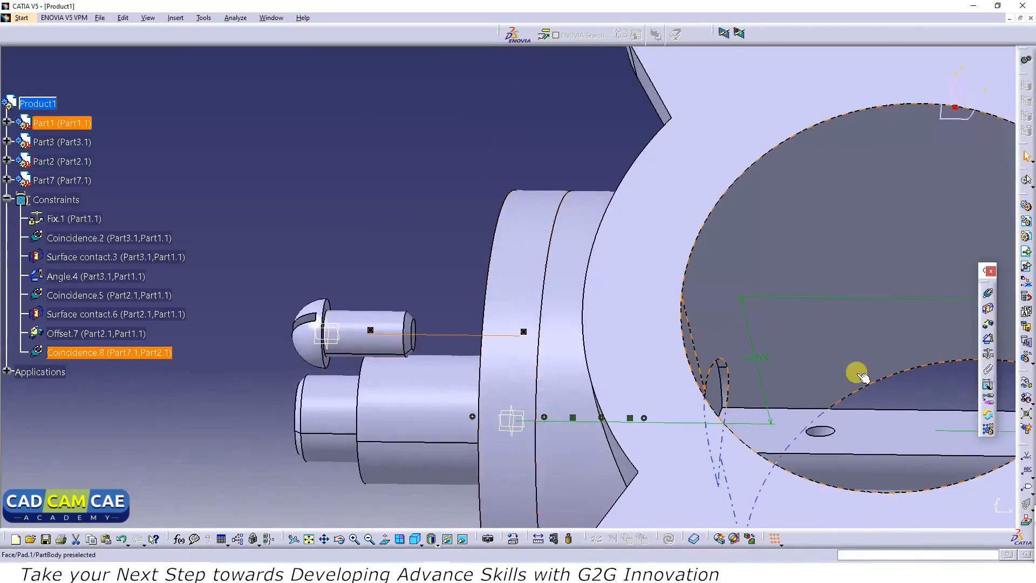
pyautogui.click(989, 311)
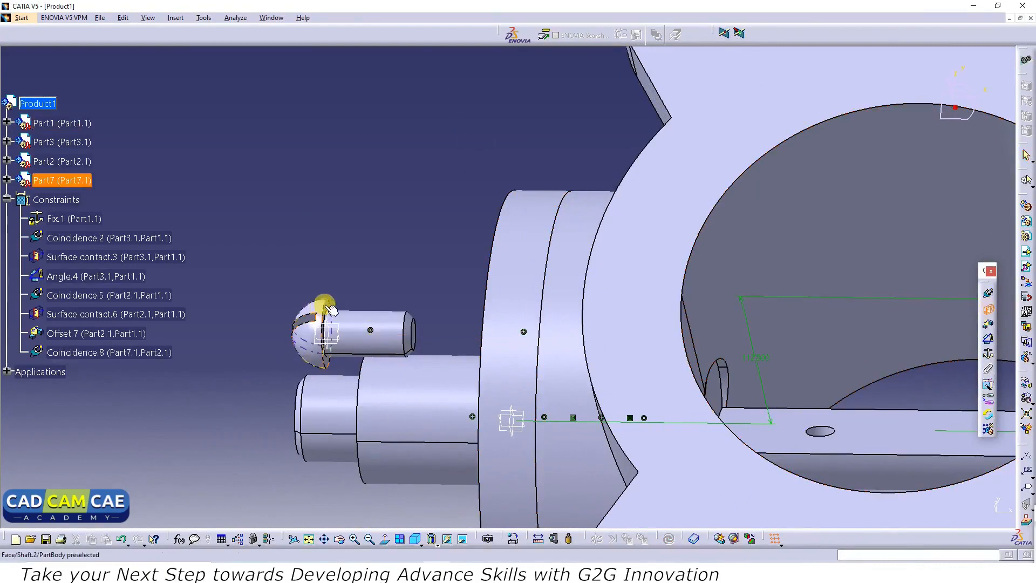
pyautogui.moveTo(329, 313); pyautogui.dragTo(489, 358, button='middle')
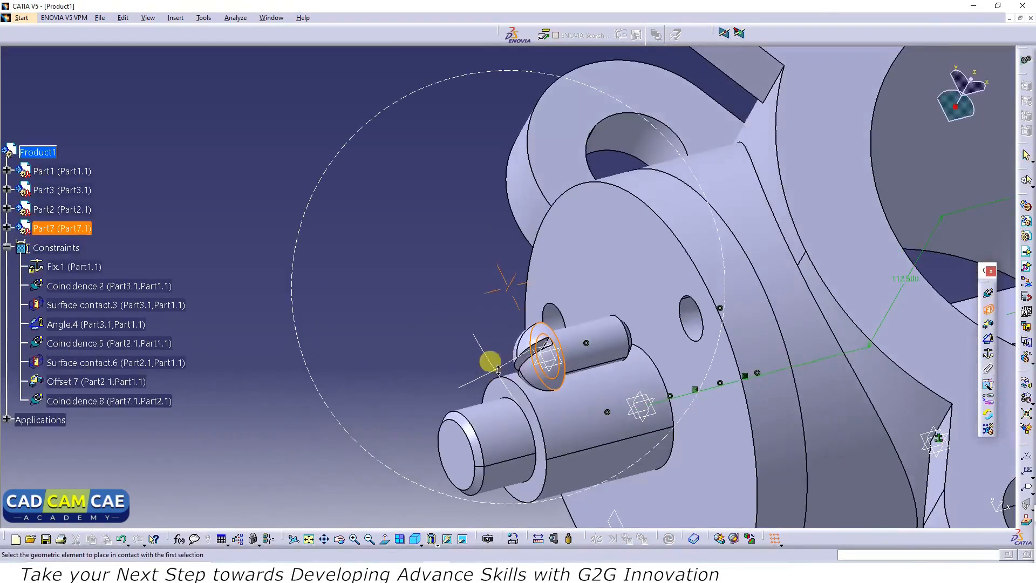
pyautogui.click(666, 334)
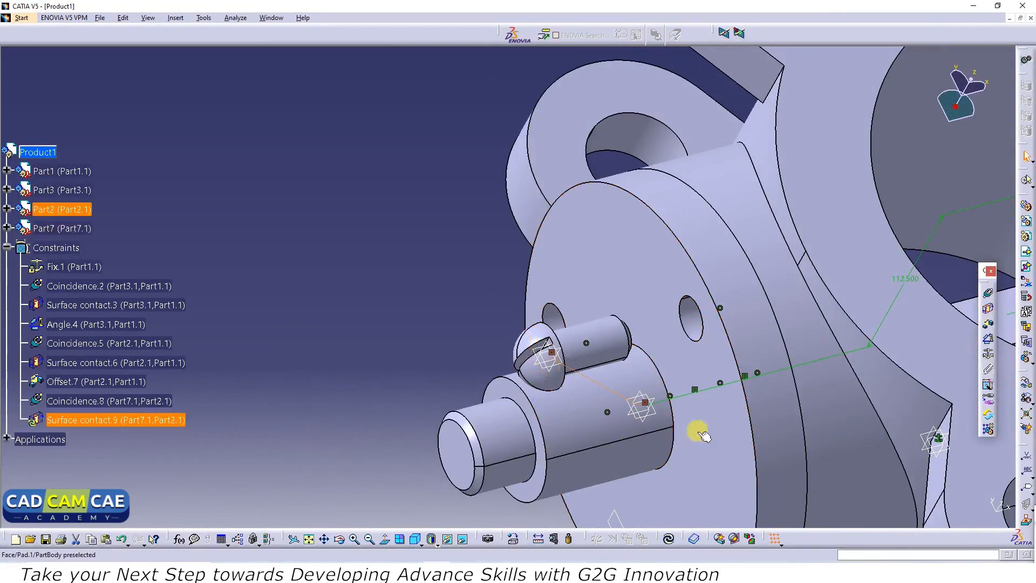
pyautogui.click(668, 541)
# Create an offset constraint between the screw's reference plane and the valve body's top face to stop the screw rotating.
pyautogui.moveTo(599, 440); pyautogui.dragTo(534, 284, button='middle')
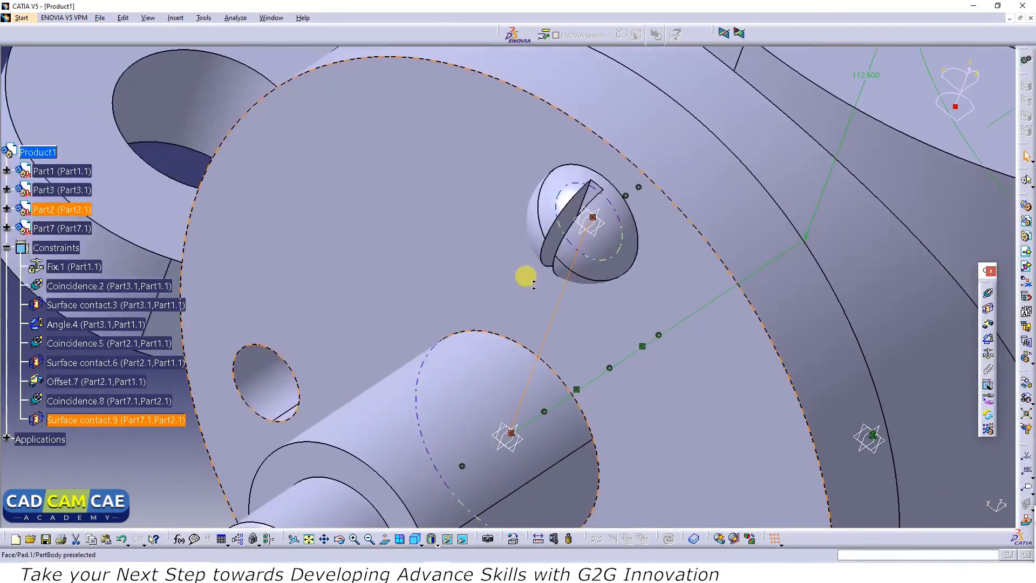
pyautogui.moveTo(615, 289); pyautogui.dragTo(981, 322, button='middle')
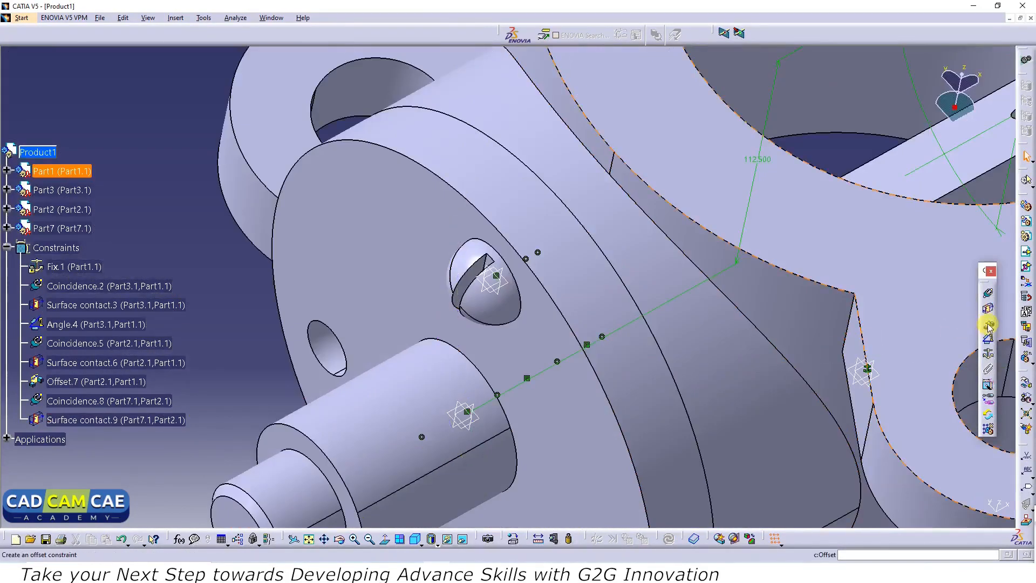
pyautogui.click(989, 325)
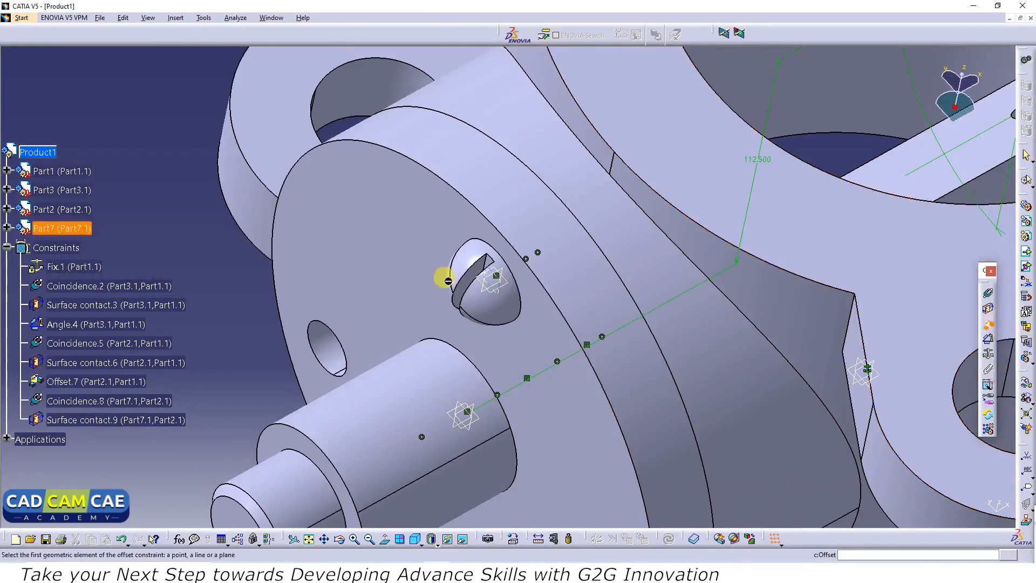
pyautogui.click(485, 282)
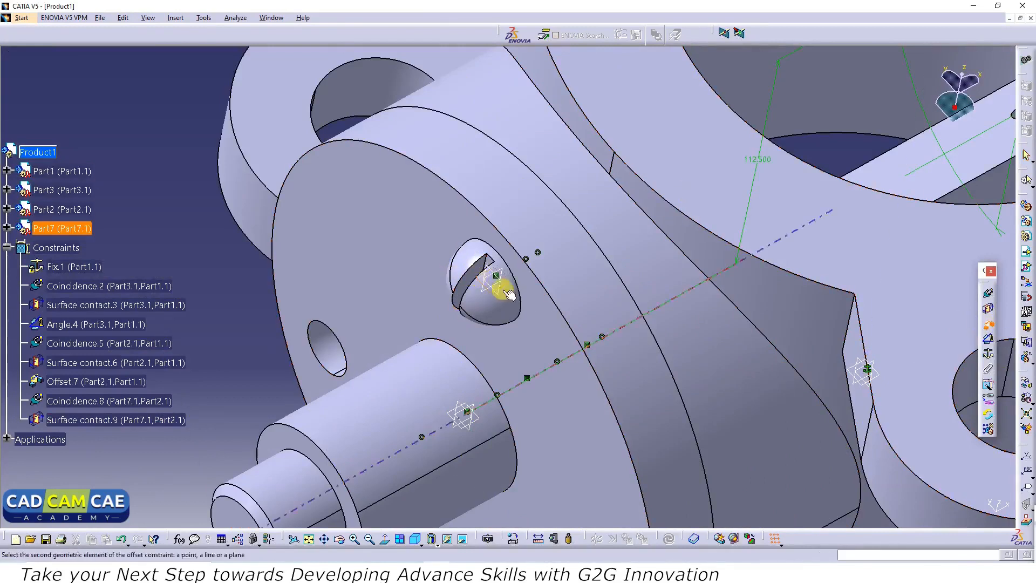
pyautogui.click(688, 173)
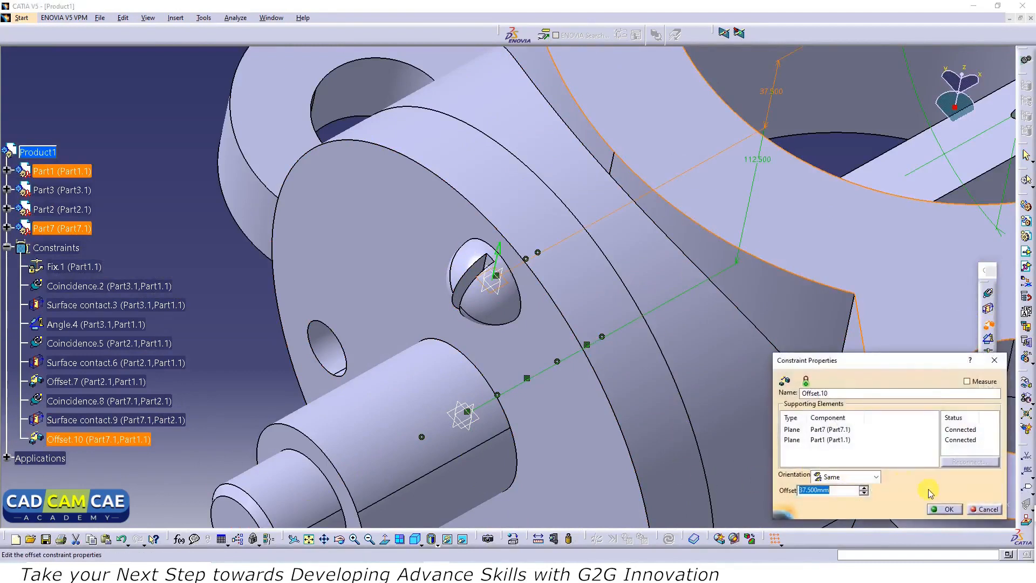
pyautogui.click(948, 509)
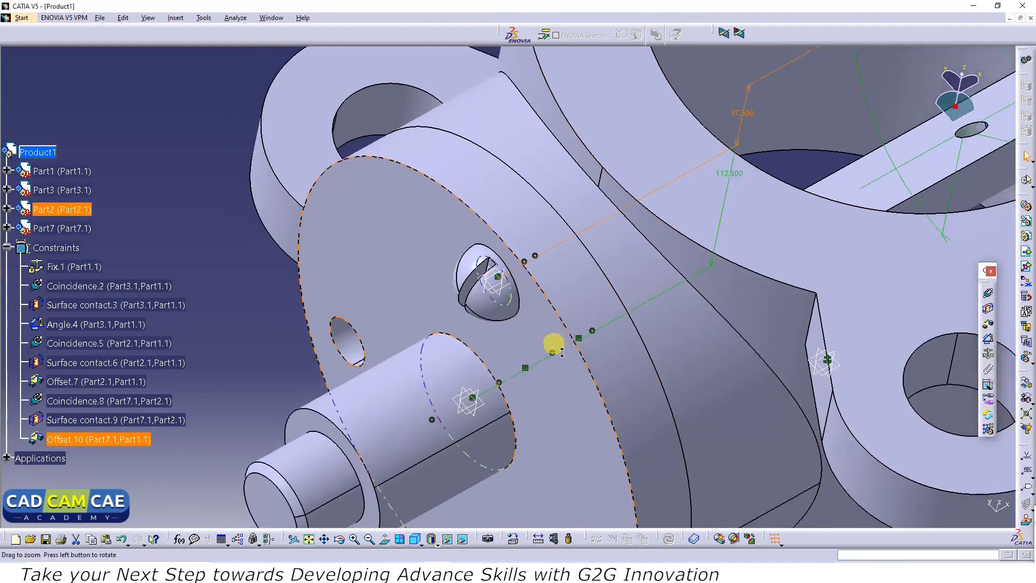
pyautogui.click(135, 153)
# Analyze the screw's remaining degrees of freedom in the assembly.
pyautogui.click(50, 235)
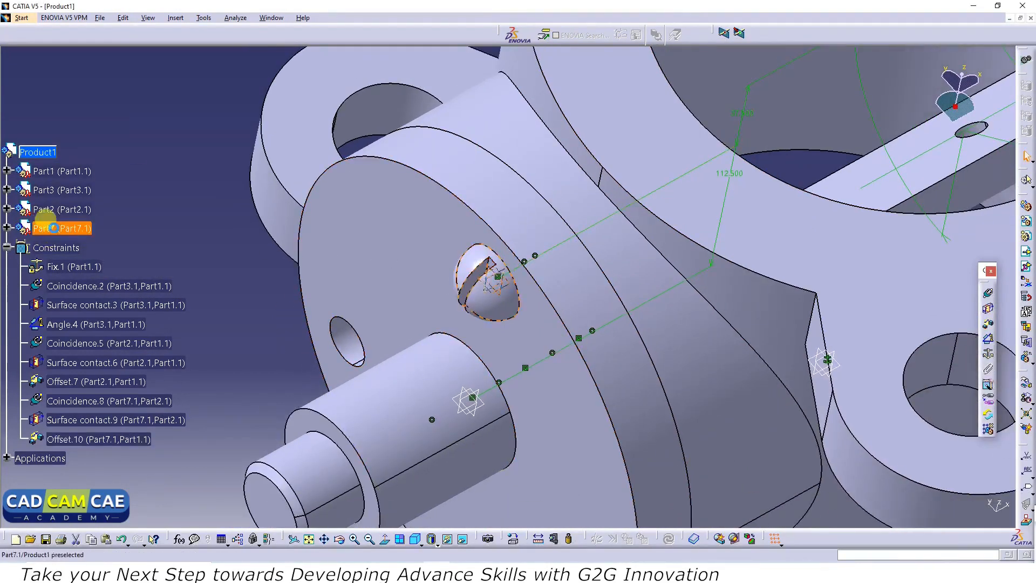
pyautogui.click(238, 20)
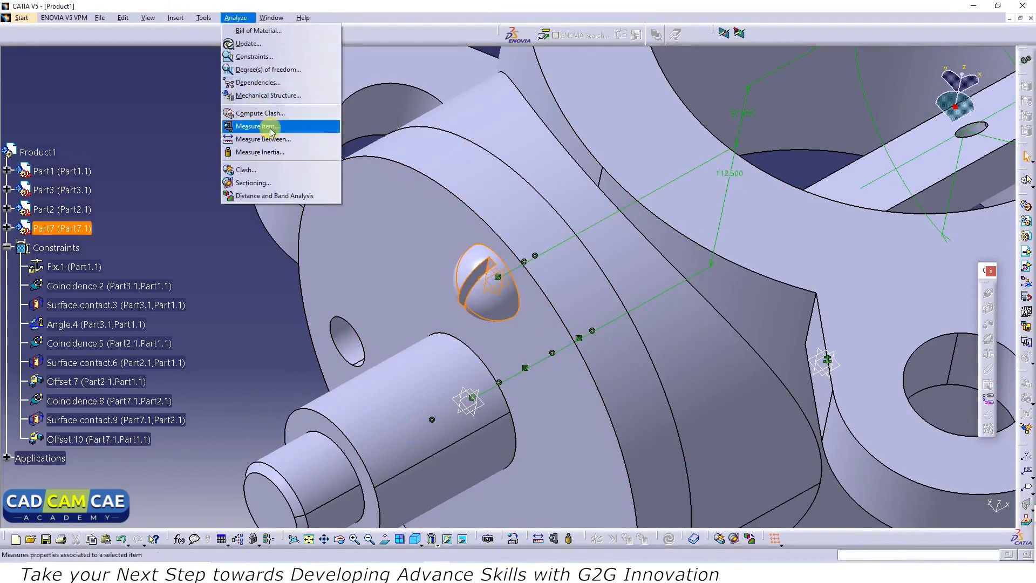
pyautogui.click(272, 69)
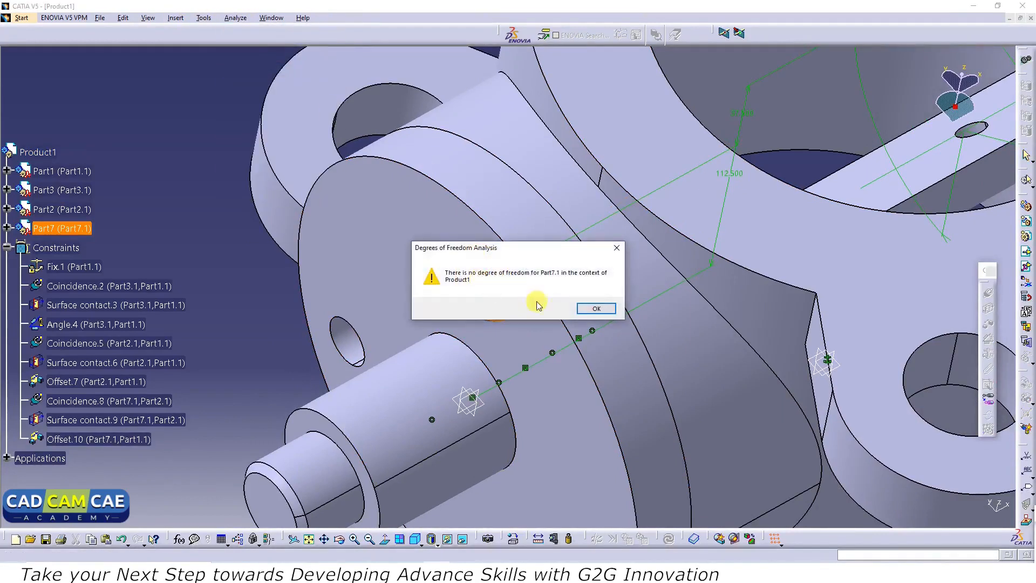
pyautogui.click(596, 309)
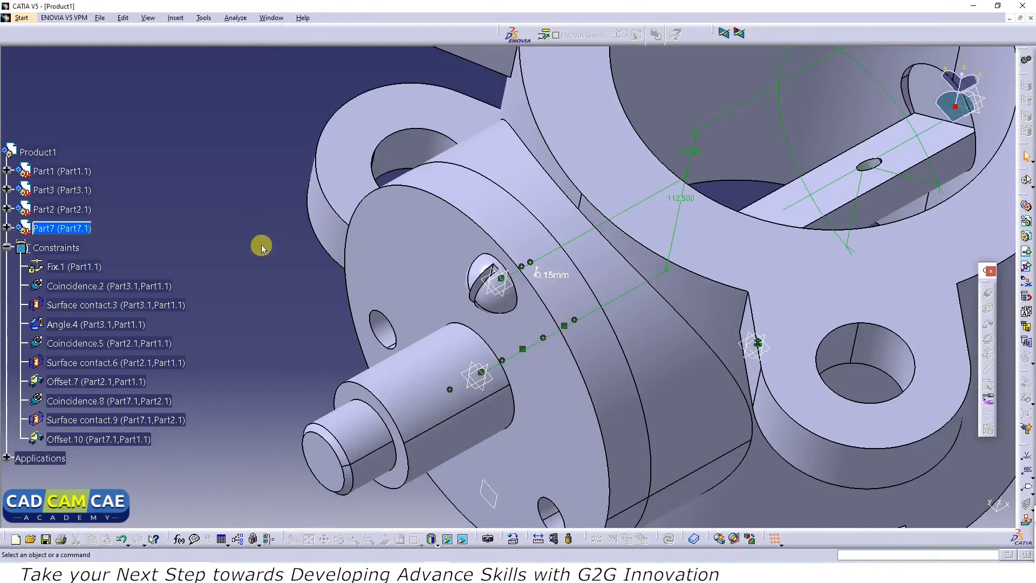
# Run a Clearance + Contact + Clash check with 5 mm clearance between all components, now including the first screw.
pyautogui.click(235, 18)
pyautogui.click(258, 170)
pyautogui.click(777, 201)
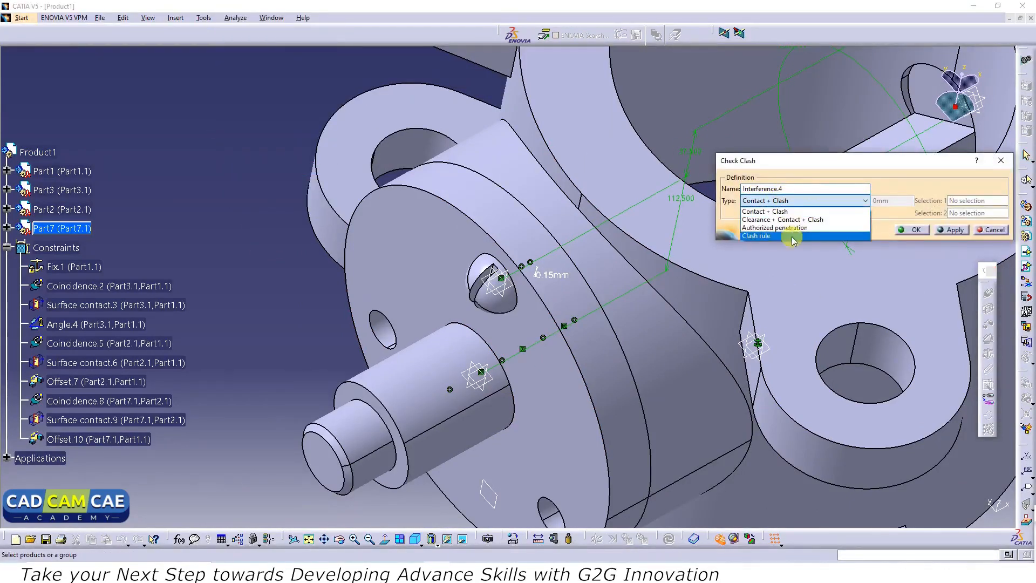
pyautogui.click(801, 225)
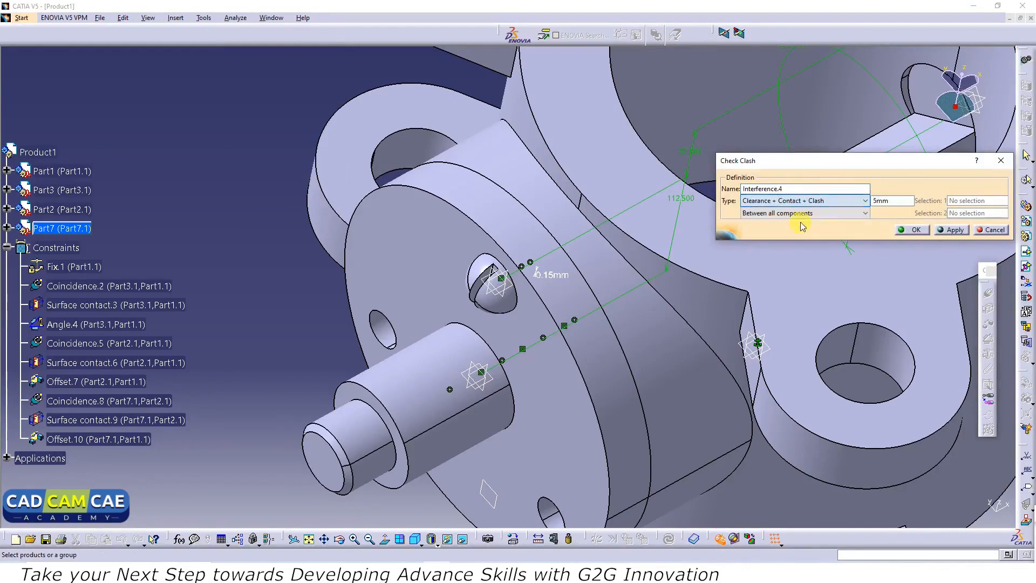
pyautogui.click(953, 230)
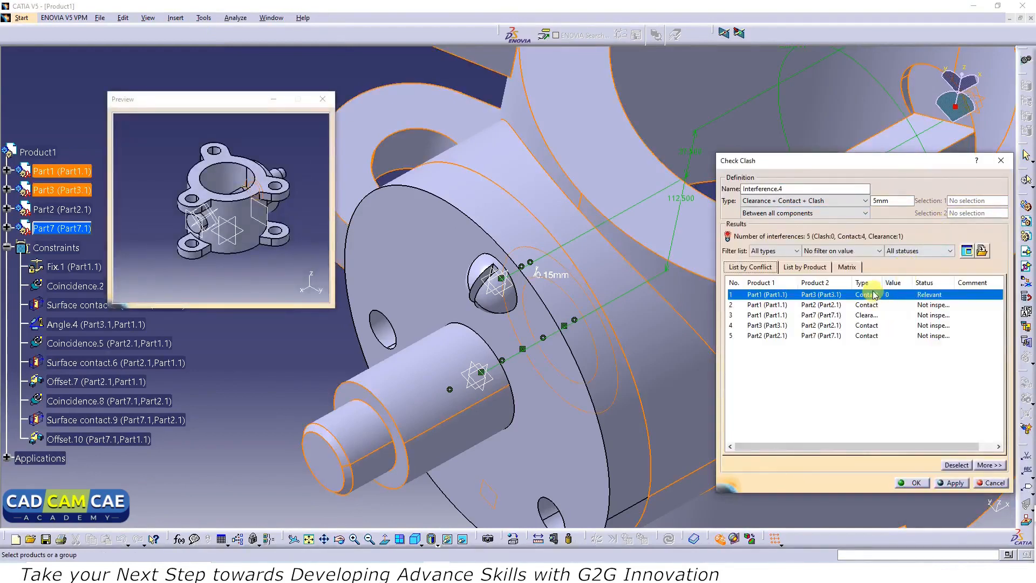
pyautogui.click(913, 484)
# Insert a second copy of the Screw part into Product1 and place it in empty space beside the valve body.
pyautogui.moveTo(534, 322); pyautogui.dragTo(512, 295, button='middle')
pyautogui.click(175, 18)
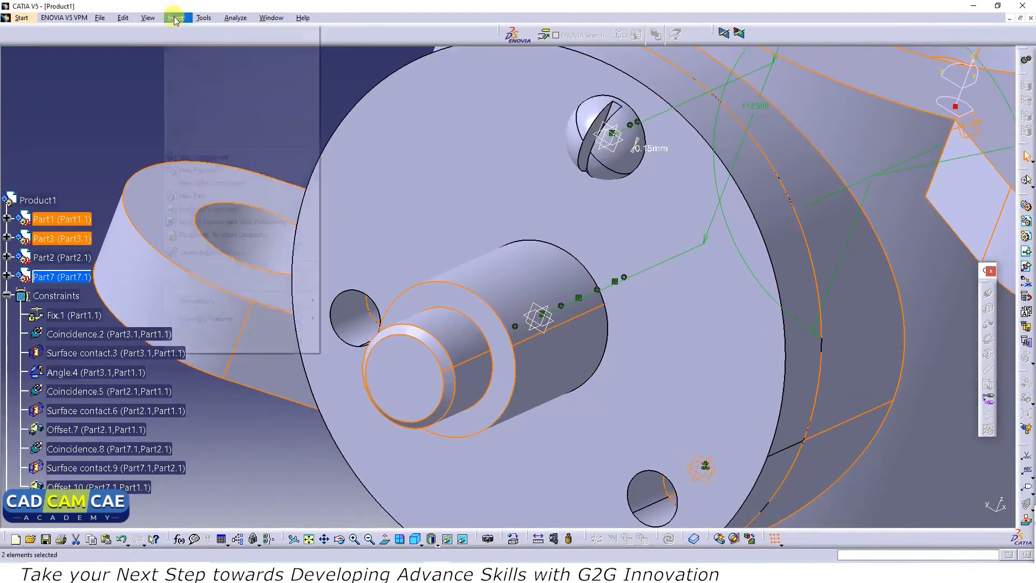
pyautogui.click(208, 219)
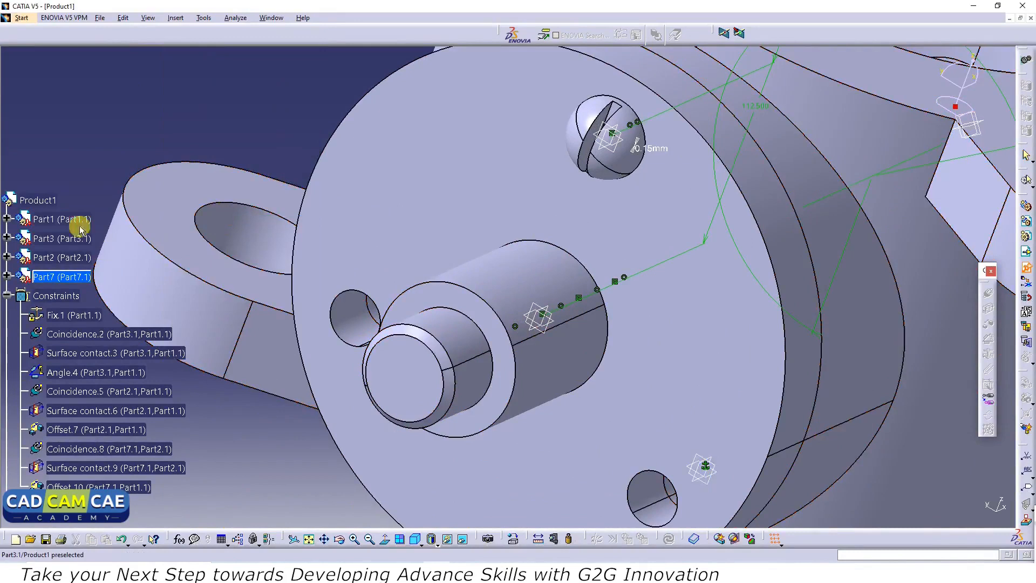
pyautogui.click(39, 200)
pyautogui.scroll(-3, 474, 308)
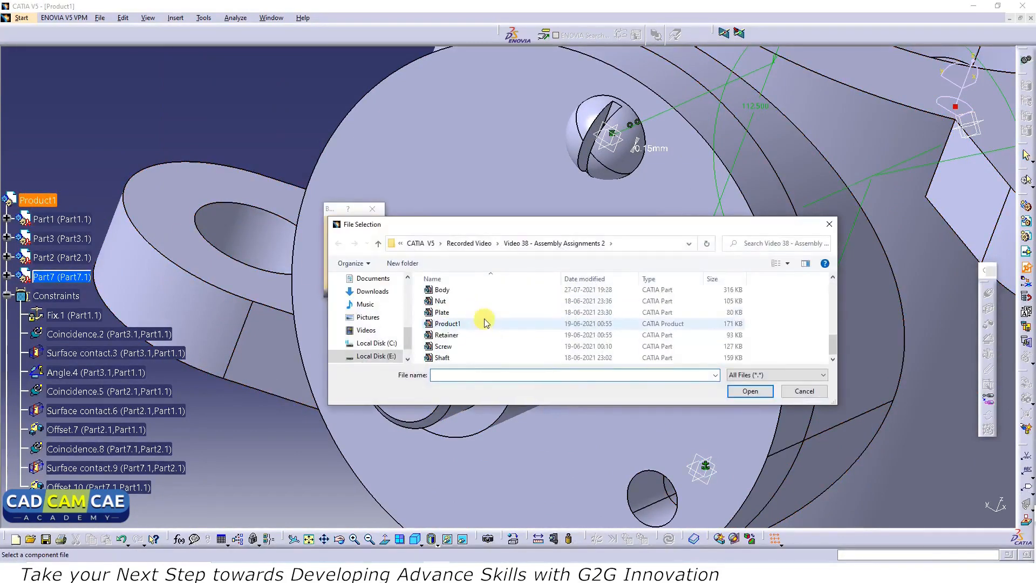
pyautogui.click(460, 350)
pyautogui.click(750, 391)
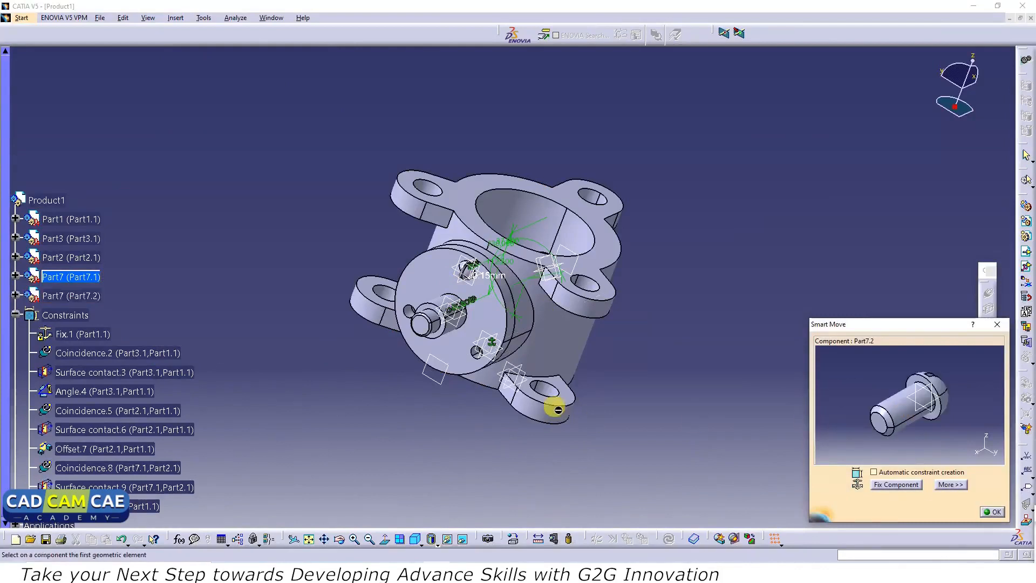
pyautogui.moveTo(510, 383); pyautogui.dragTo(221, 257)
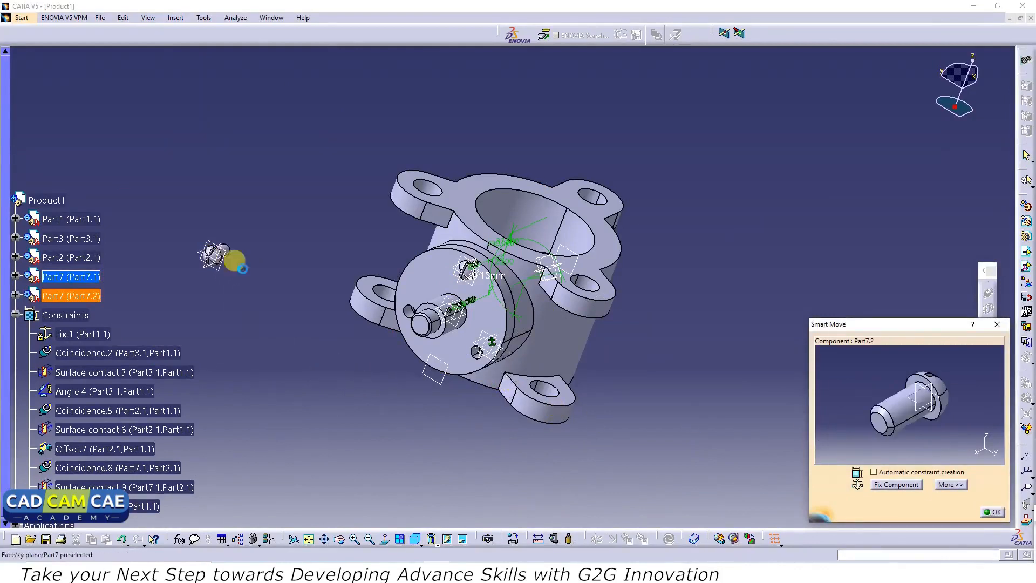
pyautogui.click(995, 512)
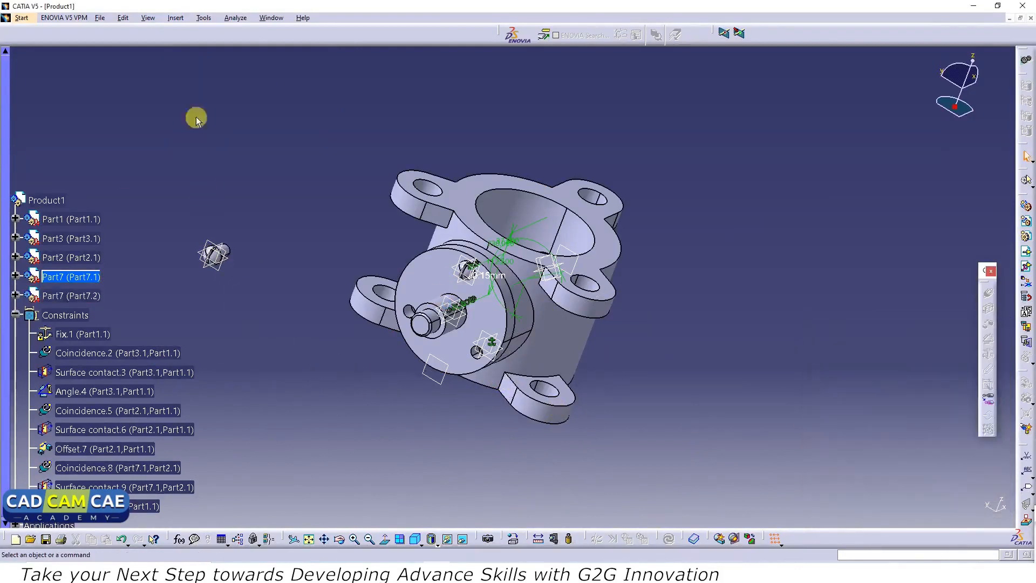
# Insert a third copy of the Screw part into Product1 as an existing component with positioning.
pyautogui.click(173, 18)
pyautogui.click(224, 220)
pyautogui.click(46, 200)
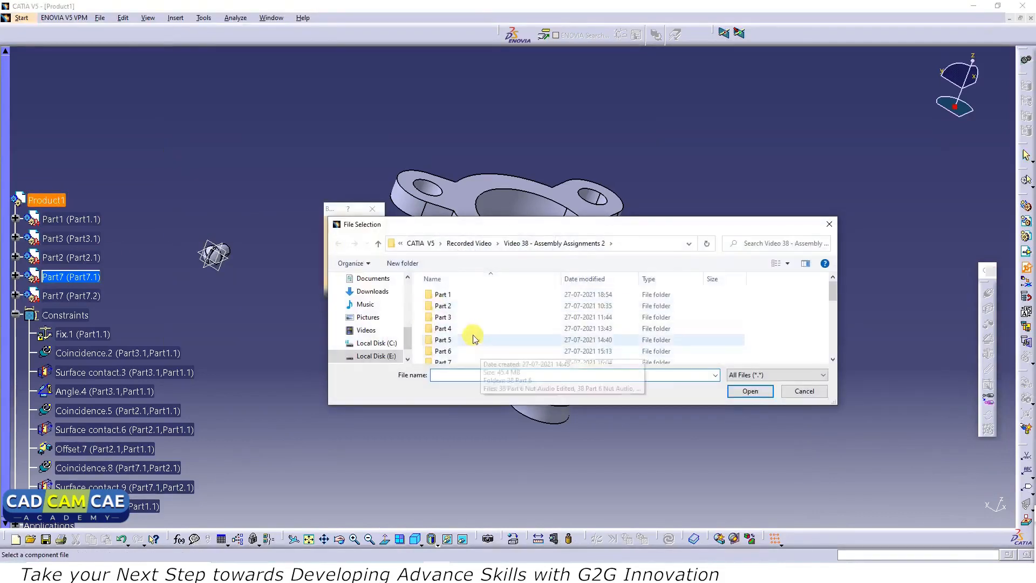
pyautogui.scroll(-5, 475, 338)
pyautogui.click(466, 351)
pyautogui.click(750, 391)
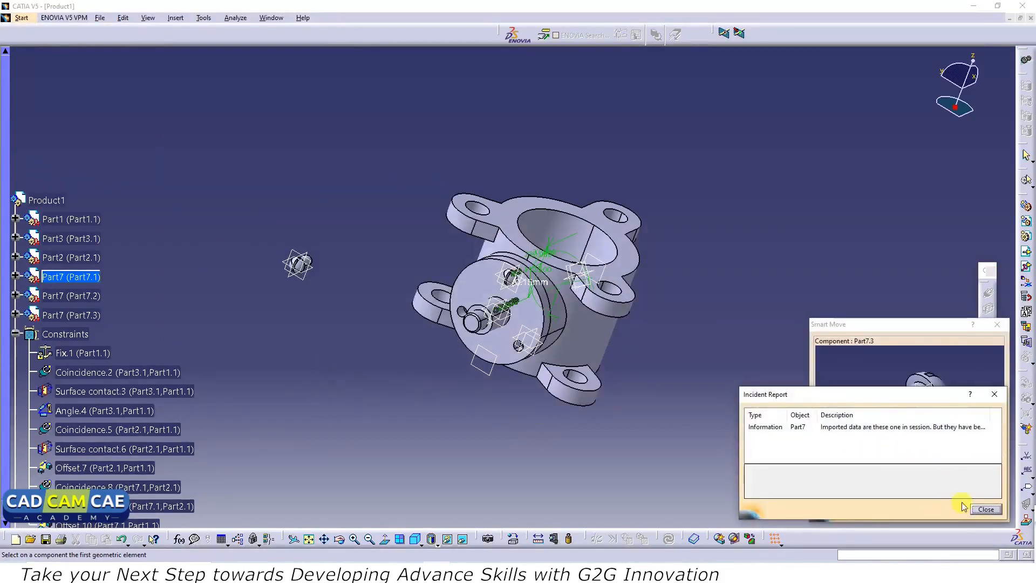
pyautogui.click(978, 510)
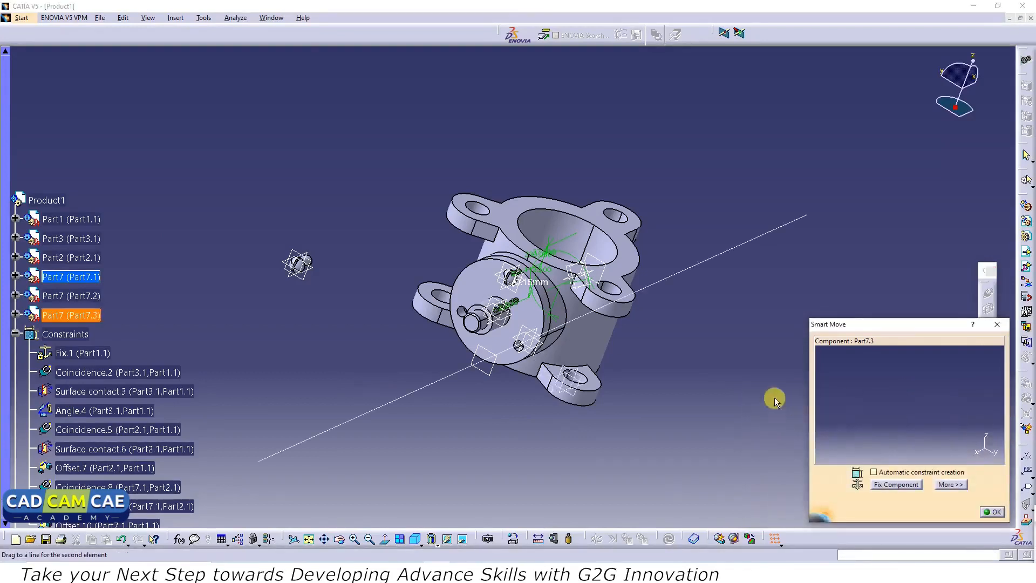
# Place the third screw in empty space beside the valve body, near the second screw, and finish the Smart Move.
pyautogui.click(699, 402)
pyautogui.moveTo(597, 403); pyautogui.dragTo(260, 340)
pyautogui.click(759, 474)
pyautogui.click(993, 515)
pyautogui.keyDown('ctrl'); pyautogui.moveTo(432, 410); pyautogui.dragTo(383, 334, button='middle'); pyautogui.keyUp('ctrl')
pyautogui.moveTo(265, 331); pyautogui.dragTo(394, 329, button='middle')
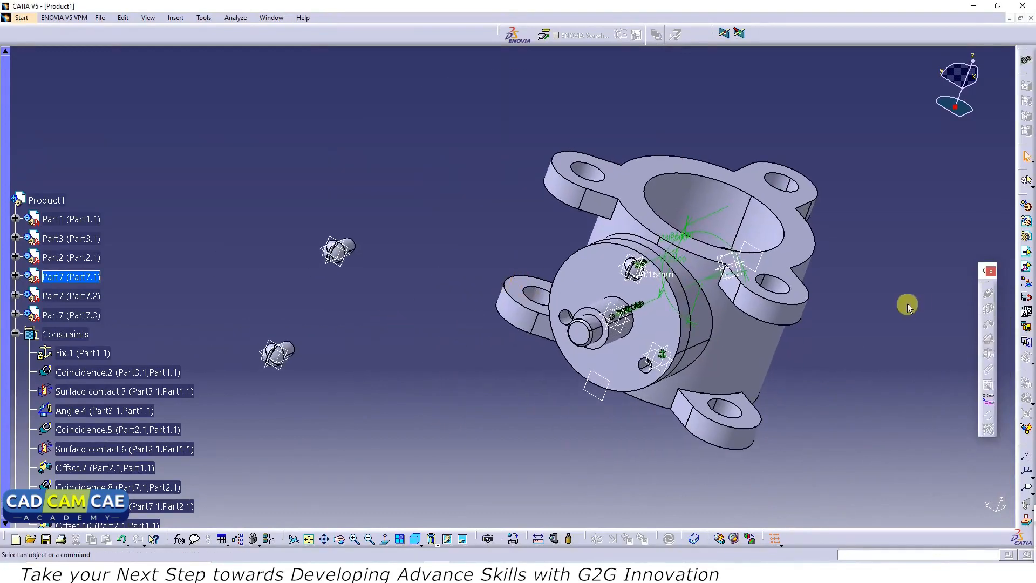
# Create a coincidence constraint between the second screw's axis and the retainer's lower free hole axis, and update the assembly.
pyautogui.doubleClick(52, 200)
pyautogui.click(990, 294)
pyautogui.click(345, 247)
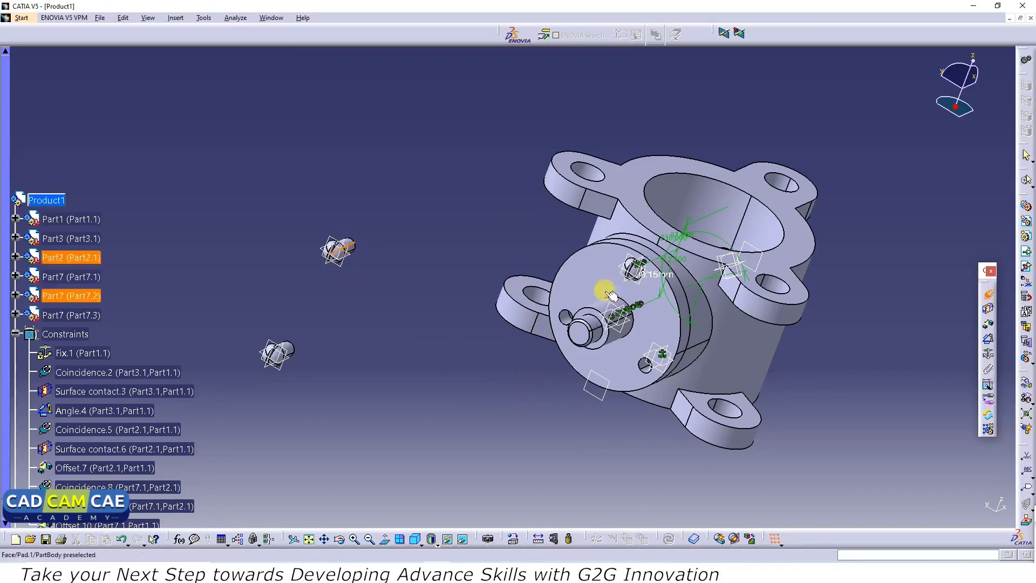
pyautogui.click(651, 366)
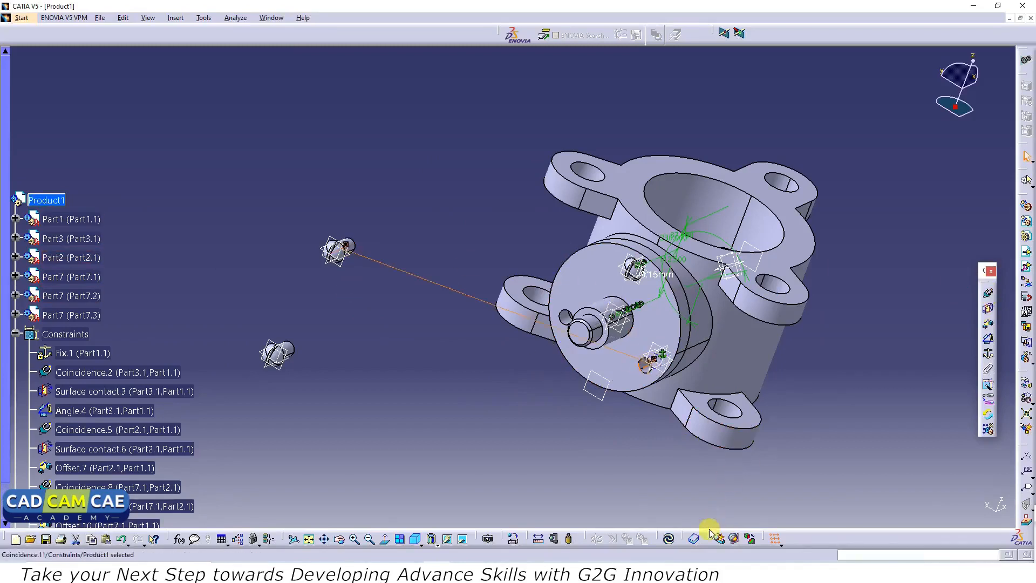
pyautogui.click(669, 538)
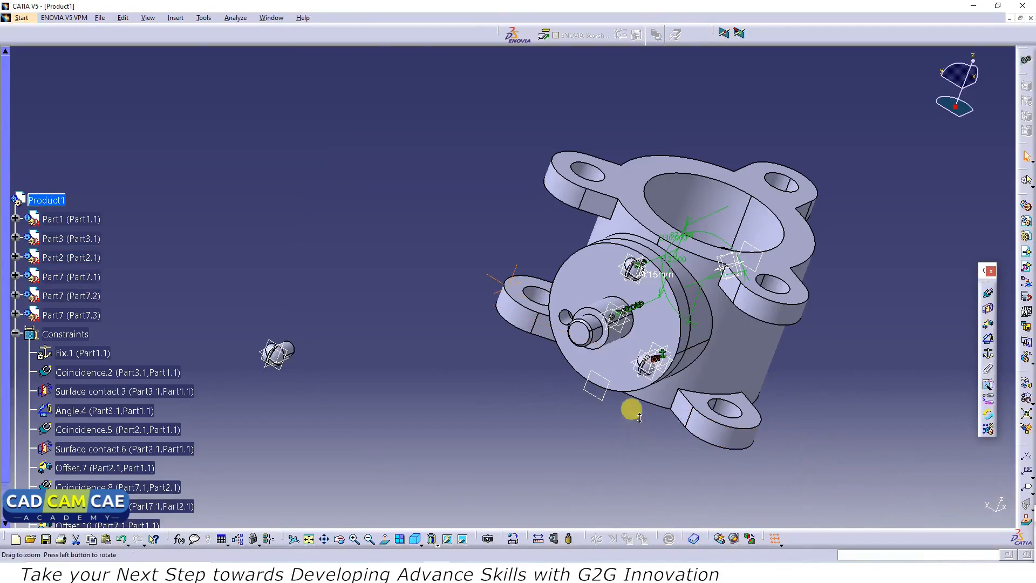
pyautogui.moveTo(639, 417); pyautogui.dragTo(617, 418, button='middle')
# Create a coincidence constraint between the third screw's axis and the retainer's remaining hole axis, and update the assembly.
pyautogui.click(987, 295)
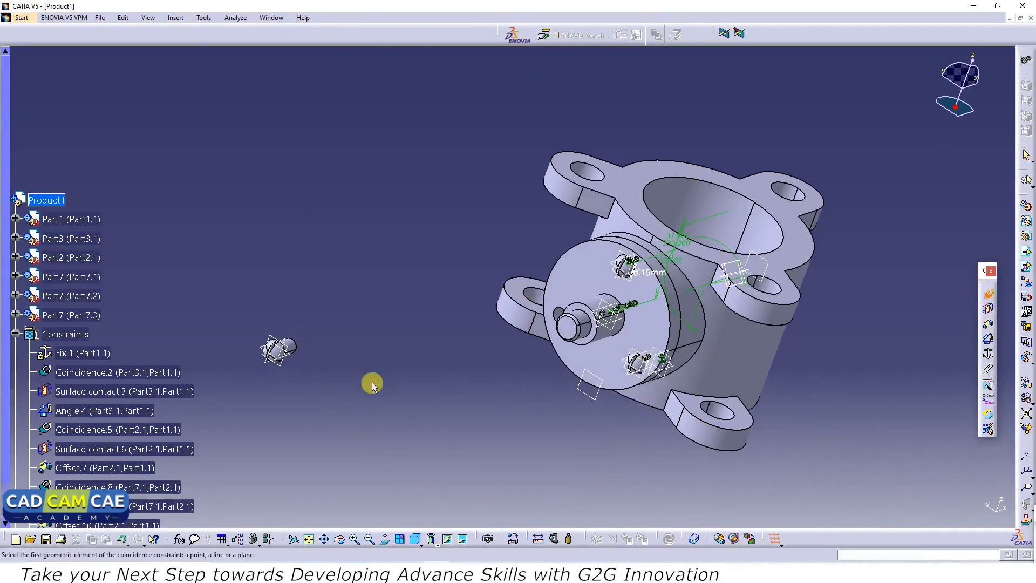
pyautogui.click(284, 344)
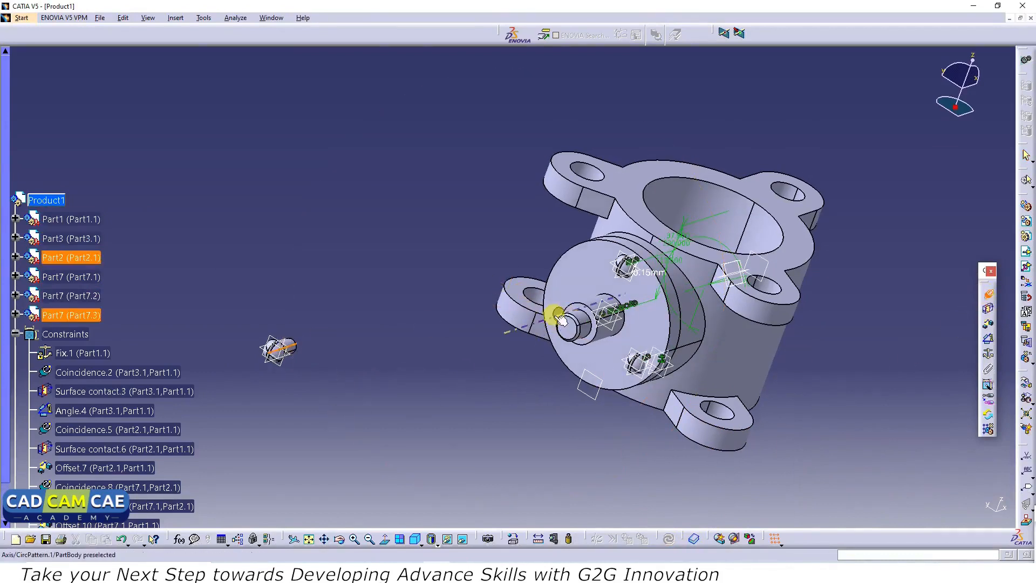
pyautogui.click(622, 395)
pyautogui.moveTo(610, 397); pyautogui.dragTo(524, 397, button='middle')
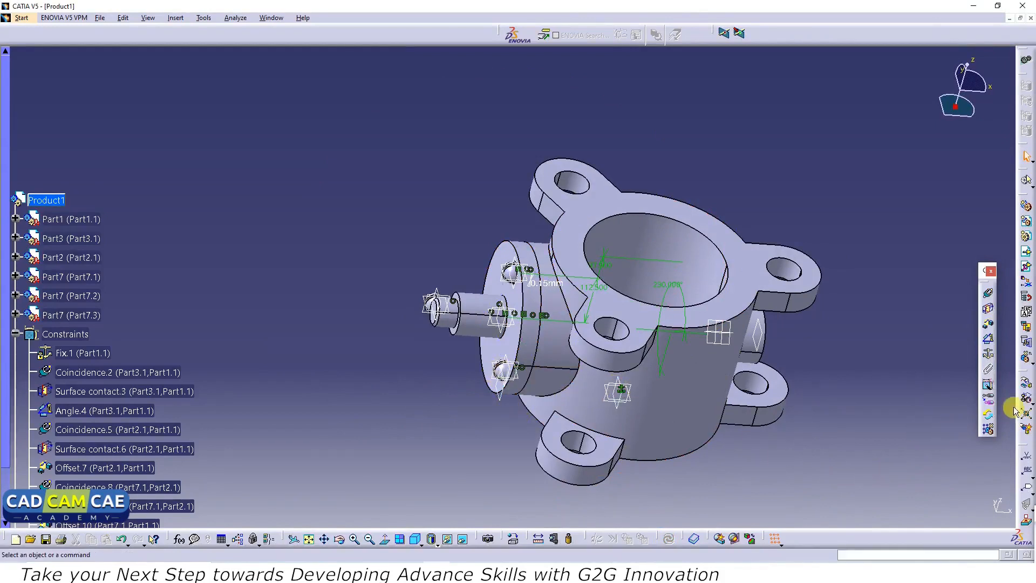
# Pull the second screw out of the retainer along the X axis with the Manipulation tool.
pyautogui.click(1024, 386)
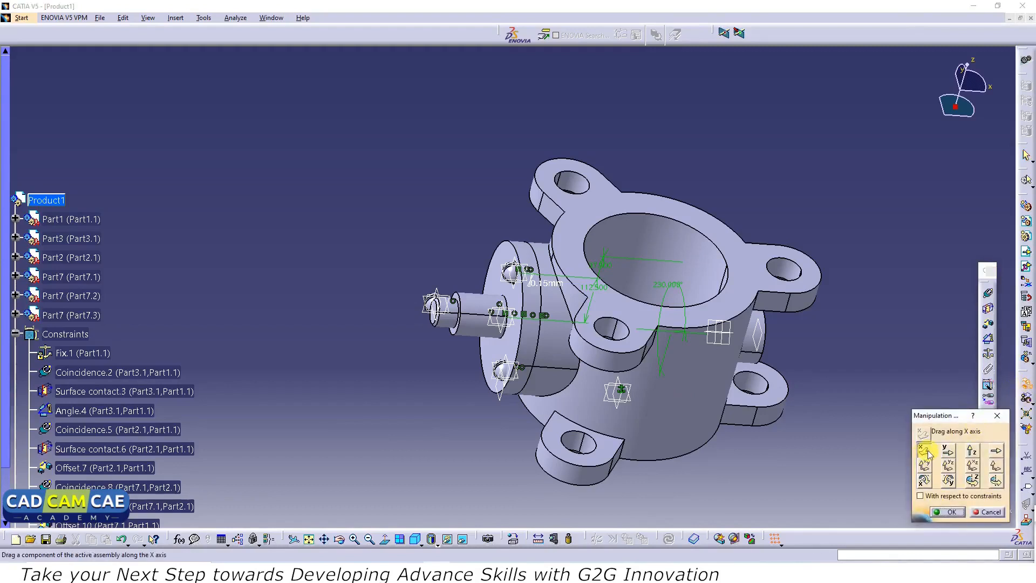
pyautogui.moveTo(751, 343)
pyautogui.mouseDown(button='middle')
pyautogui.moveTo(664, 323)
pyautogui.moveTo(734, 335)
pyautogui.mouseUp(button='middle')
pyautogui.click(923, 451)
pyautogui.moveTo(492, 363); pyautogui.dragTo(387, 360)
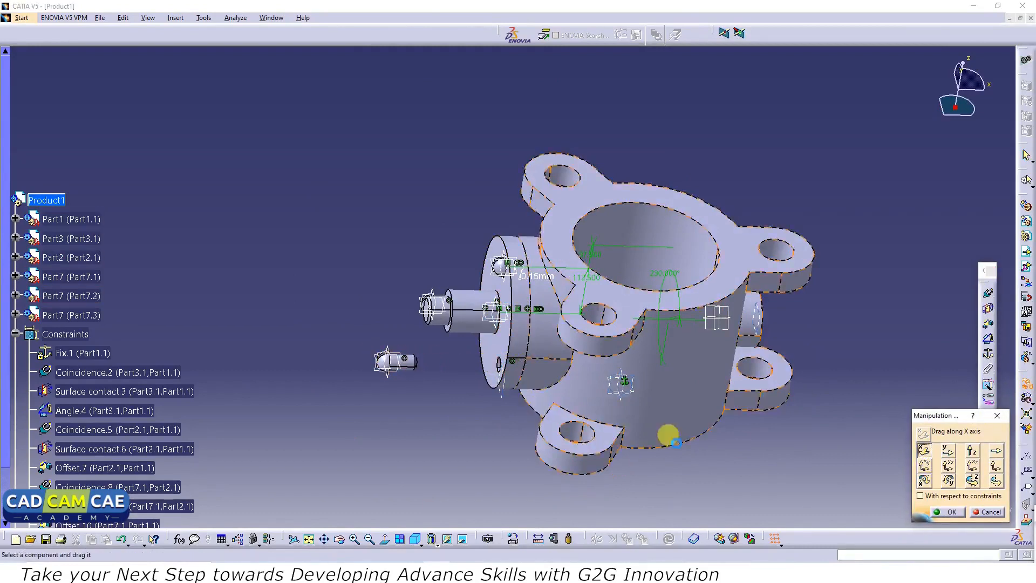
pyautogui.click(951, 512)
# Add a contact constraint between the head underside of one loose screw and the retainer's outer face, and update the assembly.
pyautogui.moveTo(555, 358); pyautogui.dragTo(493, 365, button='middle')
pyautogui.moveTo(424, 291); pyautogui.dragTo(626, 149, button='middle')
pyautogui.moveTo(513, 364); pyautogui.dragTo(456, 348, button='middle')
pyautogui.click(988, 310)
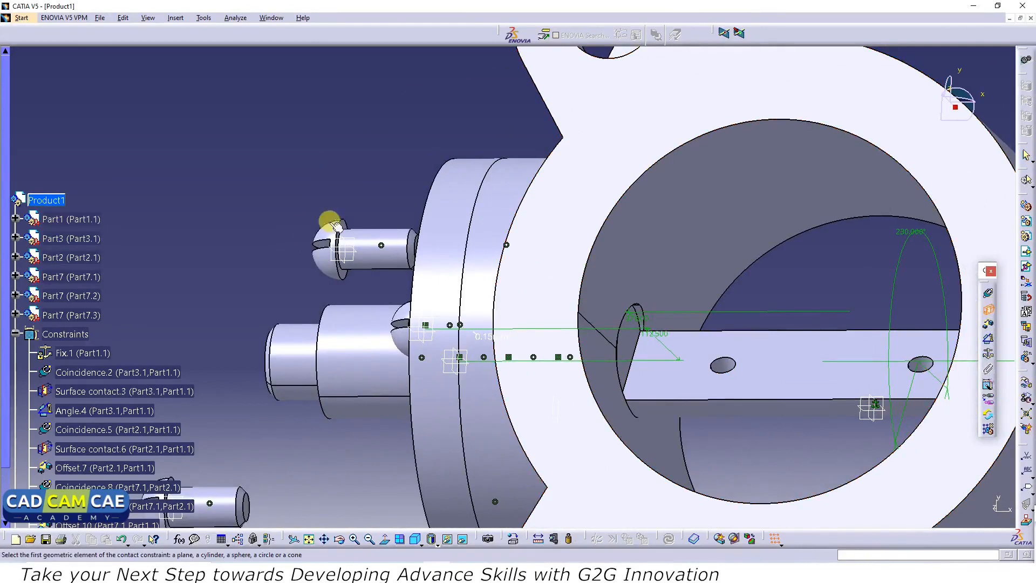
pyautogui.moveTo(337, 302); pyautogui.dragTo(642, 261, button='middle')
pyautogui.click(669, 542)
pyautogui.moveTo(669, 345); pyautogui.dragTo(507, 389, button='middle')
pyautogui.moveTo(477, 313); pyautogui.dragTo(464, 291, button='middle')
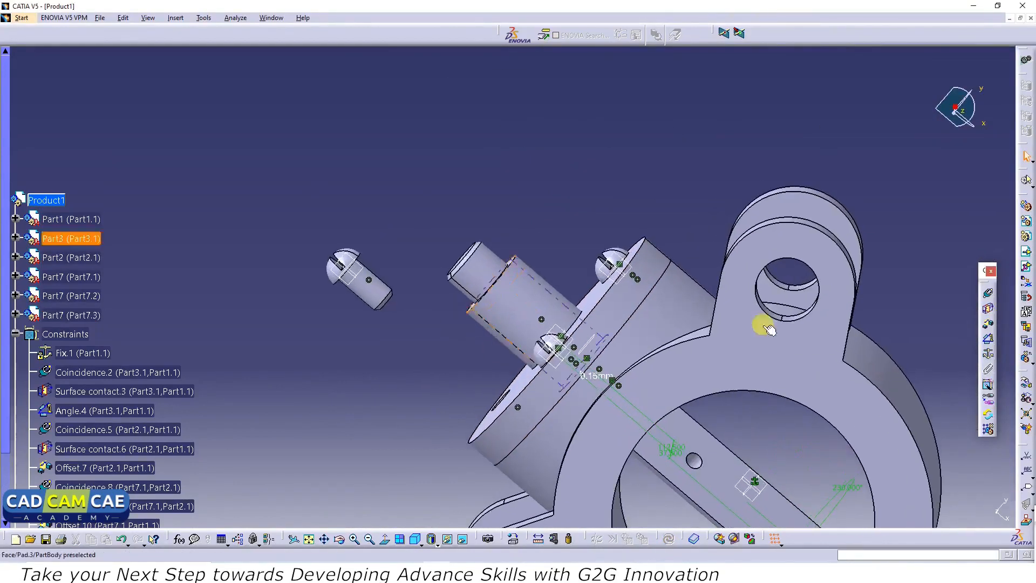
# Add a contact constraint between the other loose screw's head underside and the retainer's outer face, and update the assembly.
pyautogui.click(989, 308)
pyautogui.moveTo(462, 199); pyautogui.dragTo(555, 224, button='middle')
pyautogui.moveTo(702, 296); pyautogui.dragTo(641, 389, button='middle')
pyautogui.moveTo(545, 129); pyautogui.dragTo(418, 351, button='middle')
pyautogui.moveTo(583, 325); pyautogui.dragTo(392, 106, button='middle')
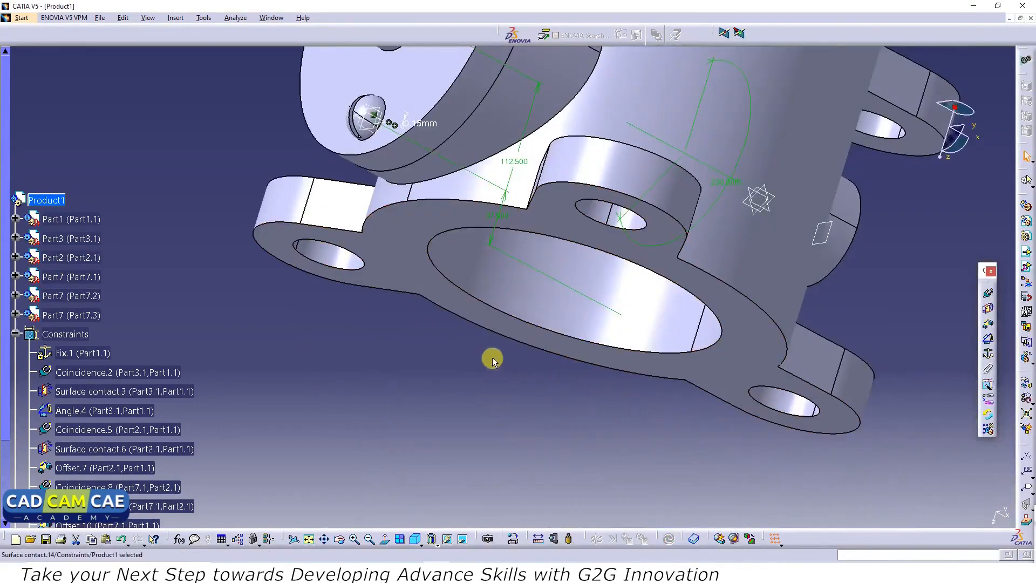
pyautogui.moveTo(494, 361); pyautogui.dragTo(505, 400, button='middle')
pyautogui.moveTo(502, 330); pyautogui.dragTo(497, 260, button='middle')
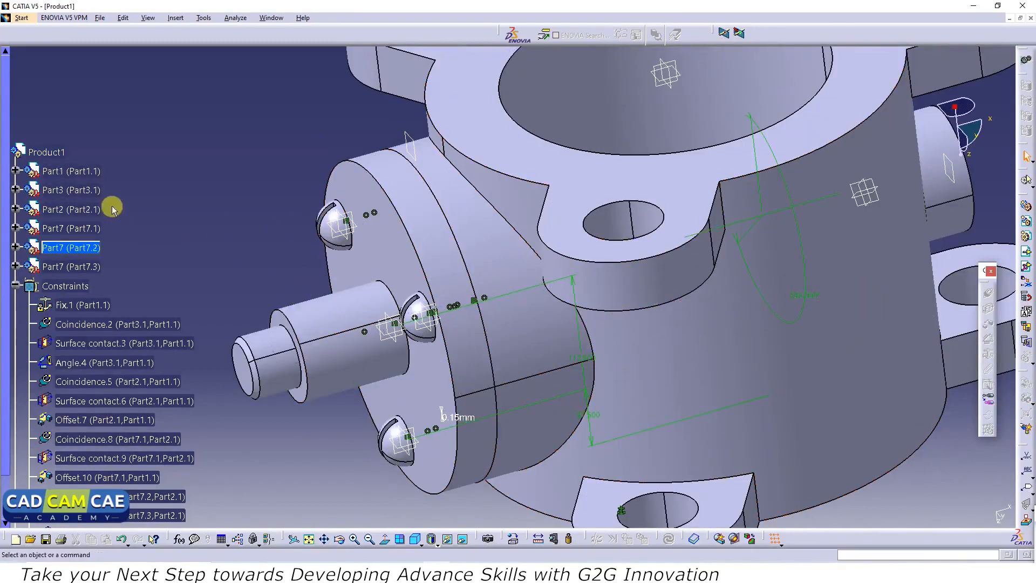
# Create an offset constraint between the second screw's reference plane and the valve body's flange face to stop it rotating.
pyautogui.click(199, 185)
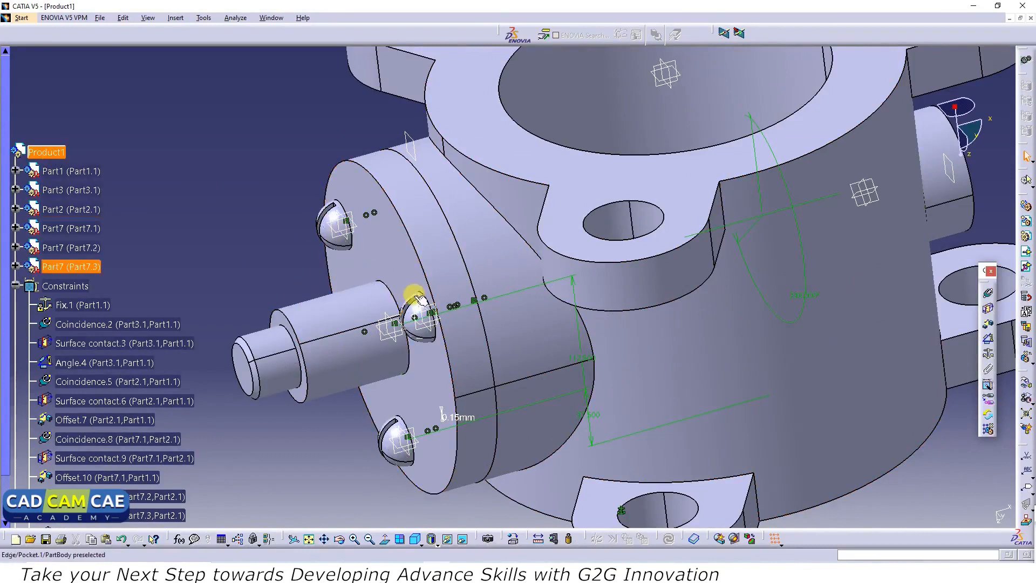
pyautogui.click(989, 325)
pyautogui.moveTo(324, 250); pyautogui.dragTo(262, 203, button='middle')
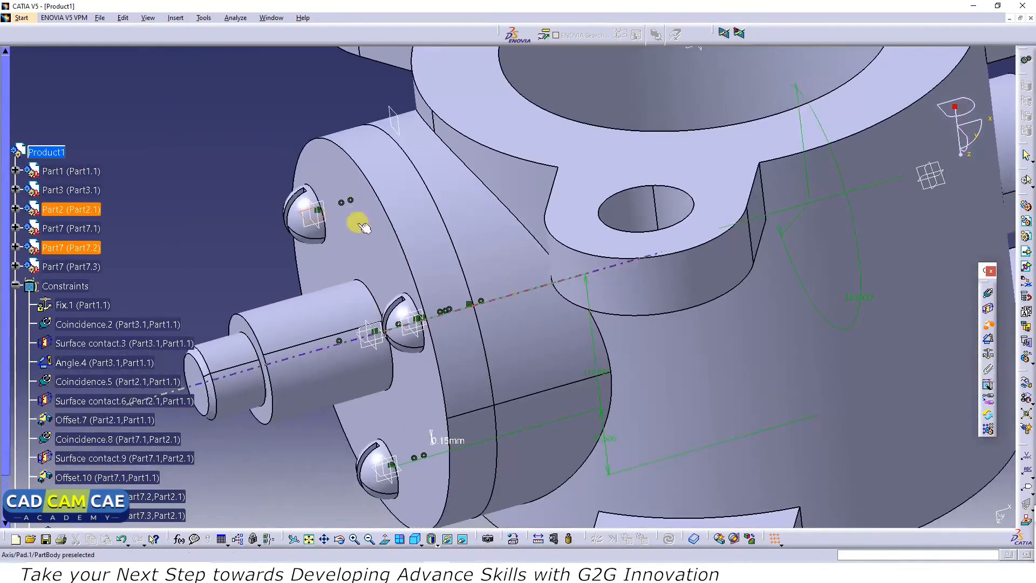
pyautogui.doubleClick(726, 445)
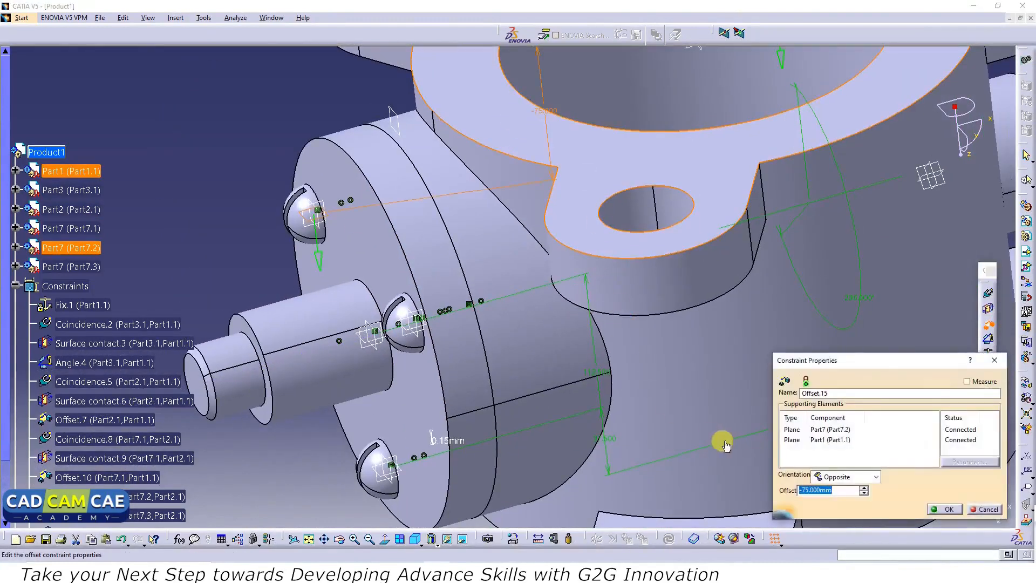
pyautogui.click(950, 510)
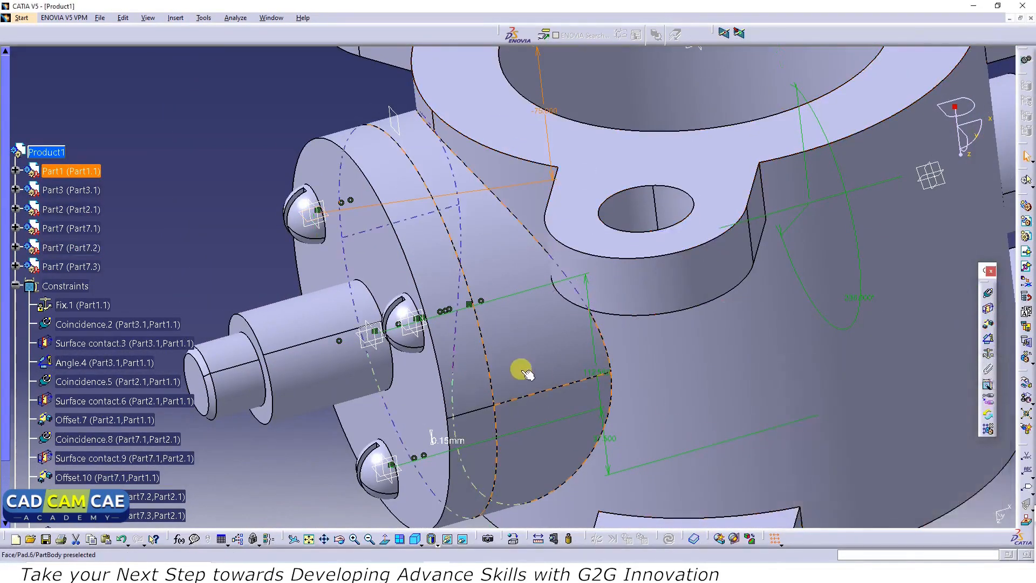
# Create an offset constraint between the third screw's reference plane and the valve body's flange face to stop it rotating.
pyautogui.click(988, 327)
pyautogui.moveTo(389, 350); pyautogui.dragTo(396, 274, button='middle')
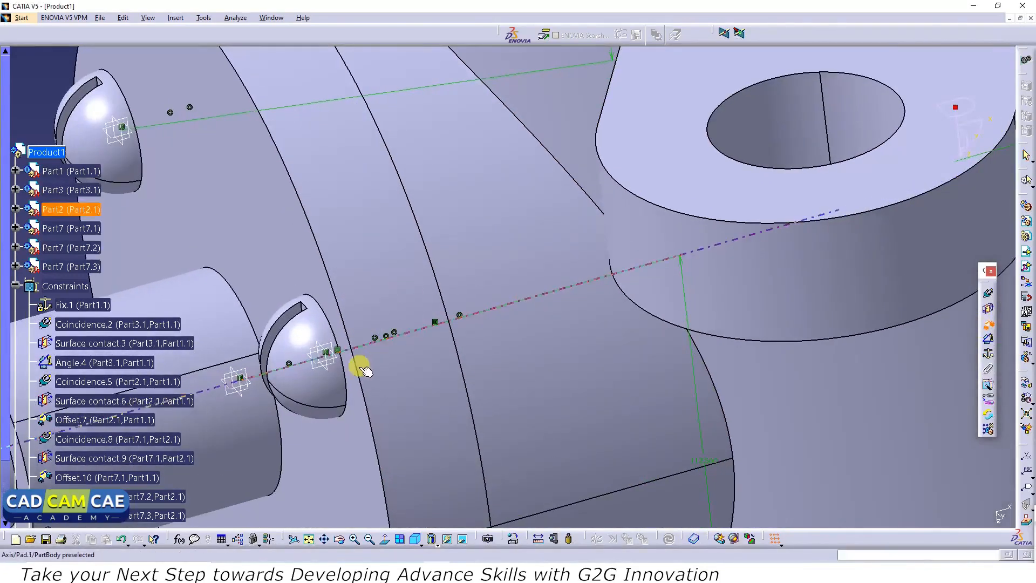
pyautogui.click(318, 357)
pyautogui.click(695, 219)
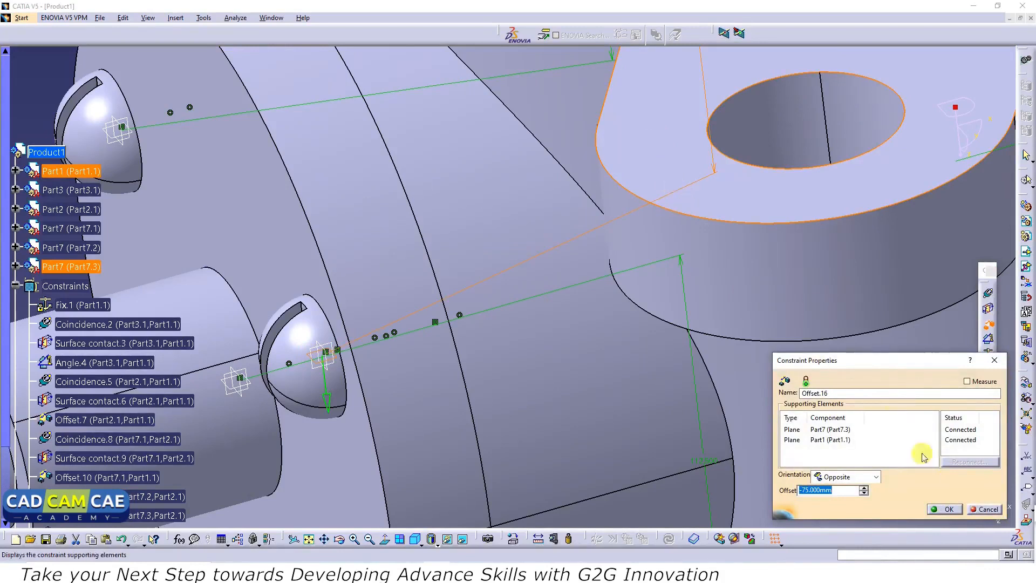
pyautogui.click(949, 509)
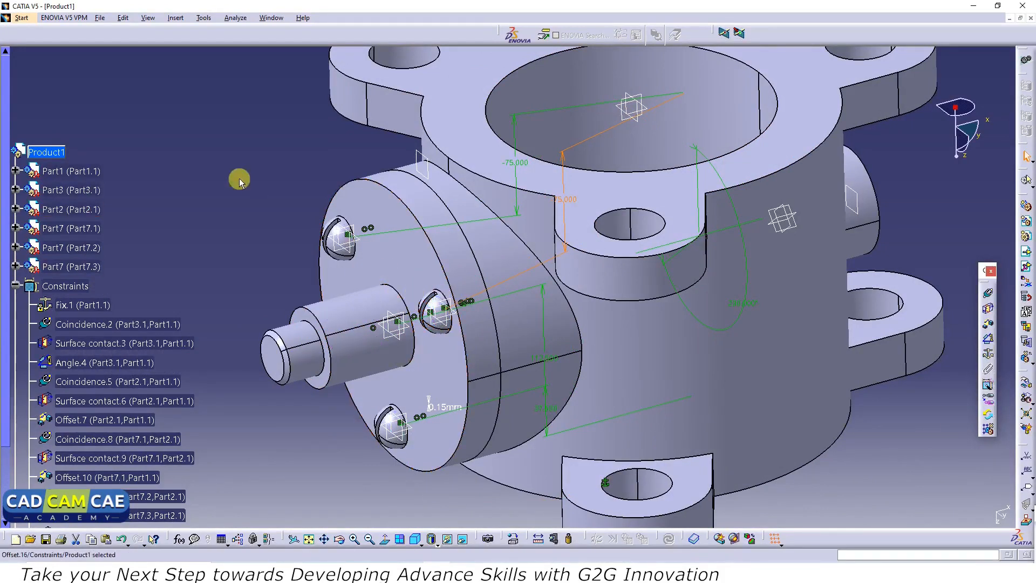
# Run a Clearance + Contact + Clash check with 5 mm clearance between all components, now including all three screws.
pyautogui.click(235, 18)
pyautogui.click(277, 171)
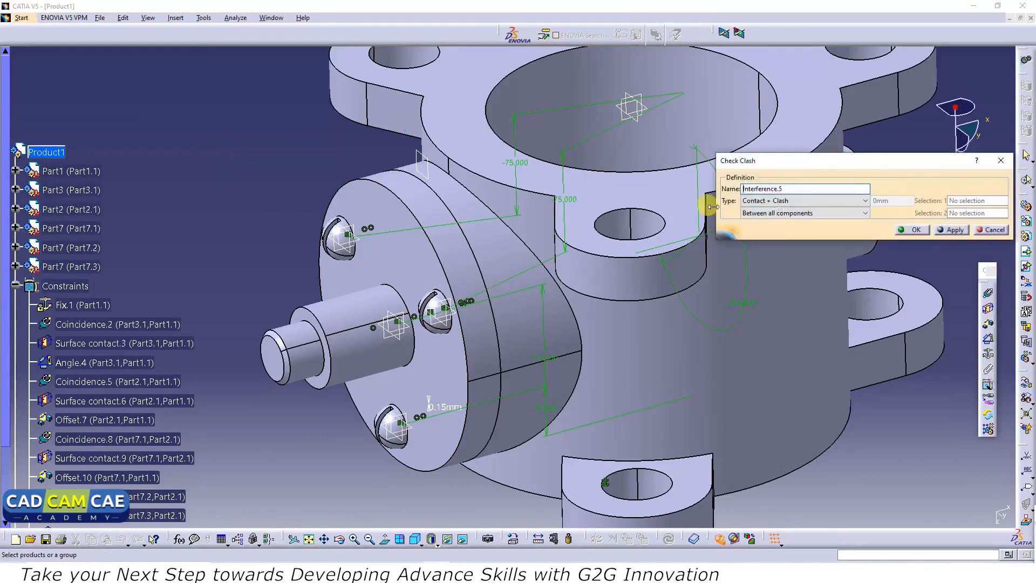
pyautogui.click(865, 200)
pyautogui.click(861, 222)
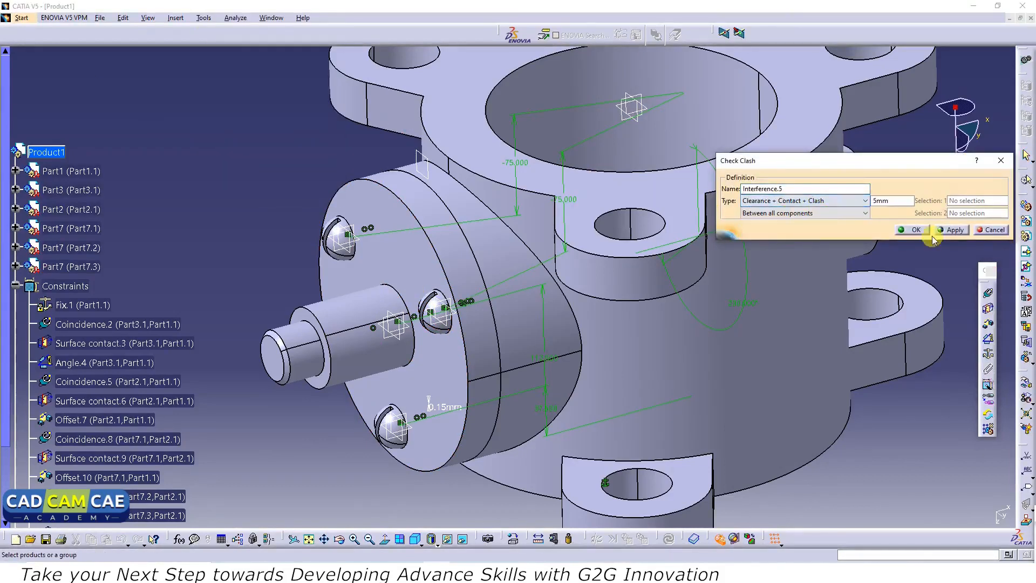
pyautogui.click(954, 230)
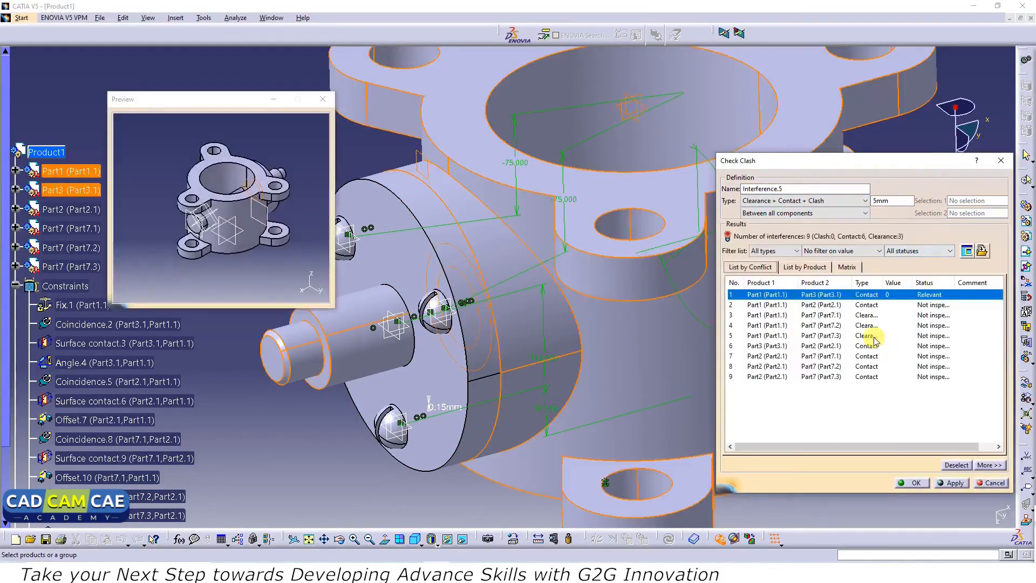
pyautogui.click(915, 482)
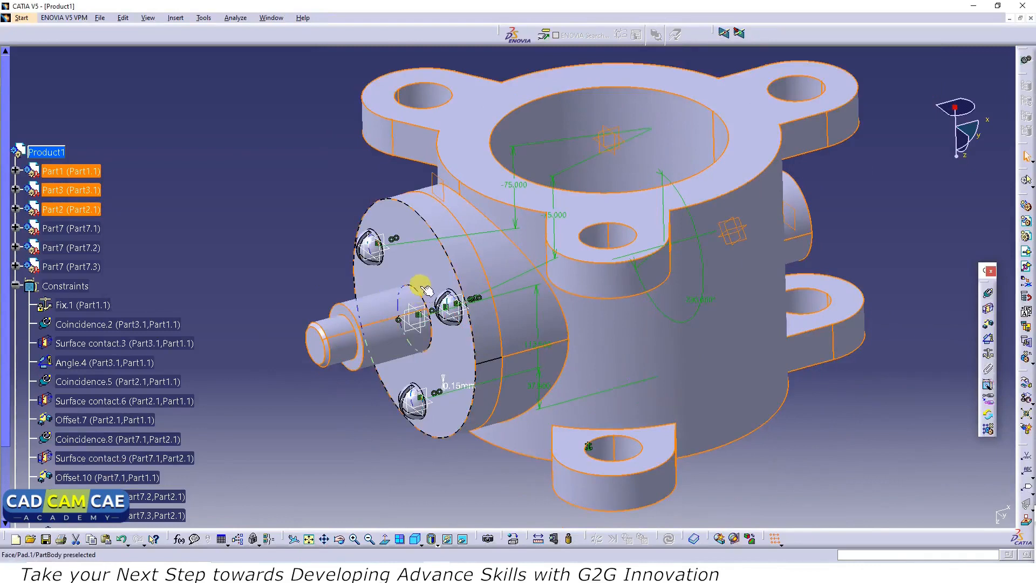
# Insert the Arm part into Product1 as an existing component with positioning.
pyautogui.moveTo(416, 284); pyautogui.dragTo(419, 257, button='middle')
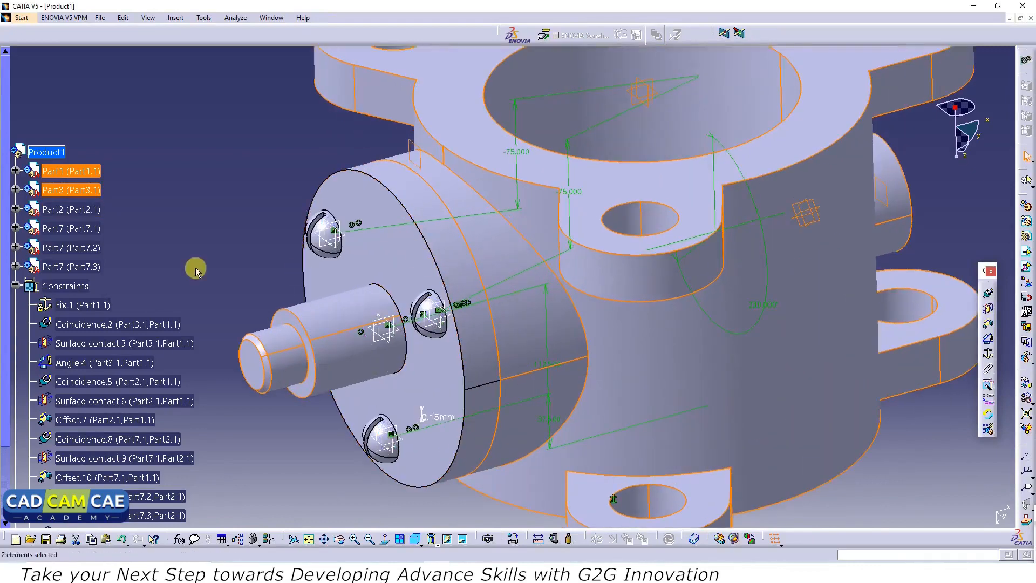
pyautogui.click(175, 18)
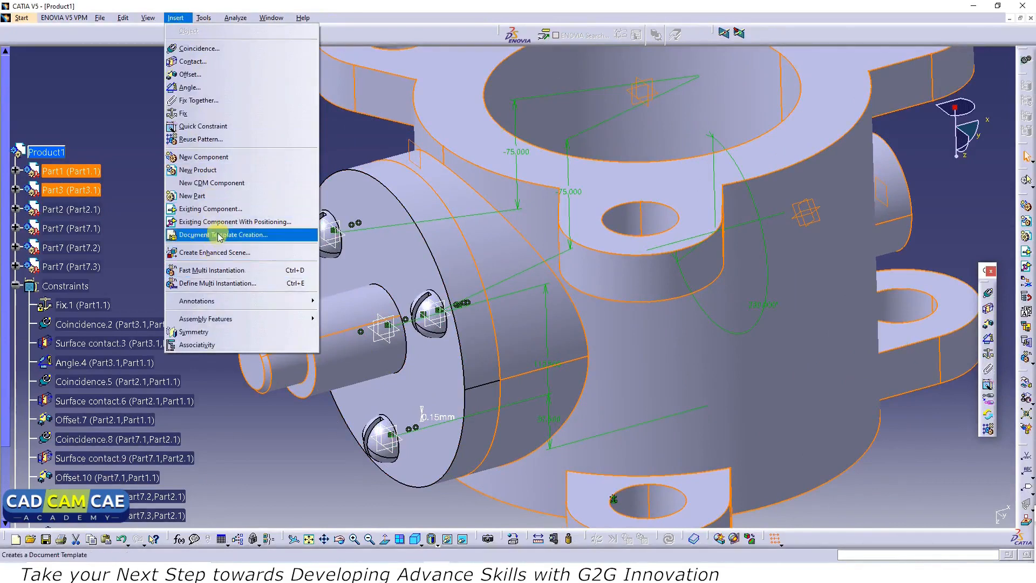
pyautogui.click(223, 224)
pyautogui.click(47, 152)
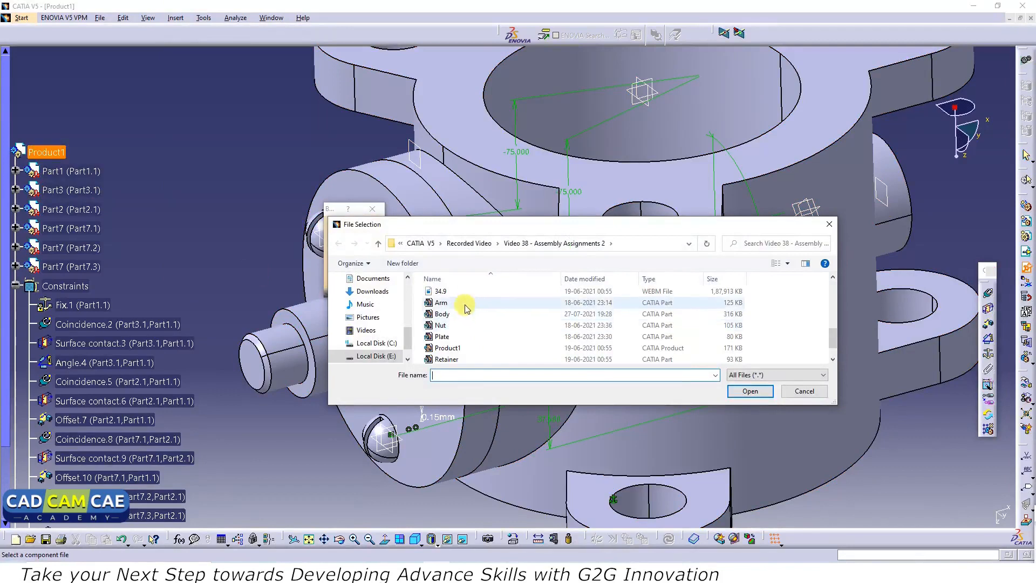
pyautogui.click(466, 307)
pyautogui.click(750, 390)
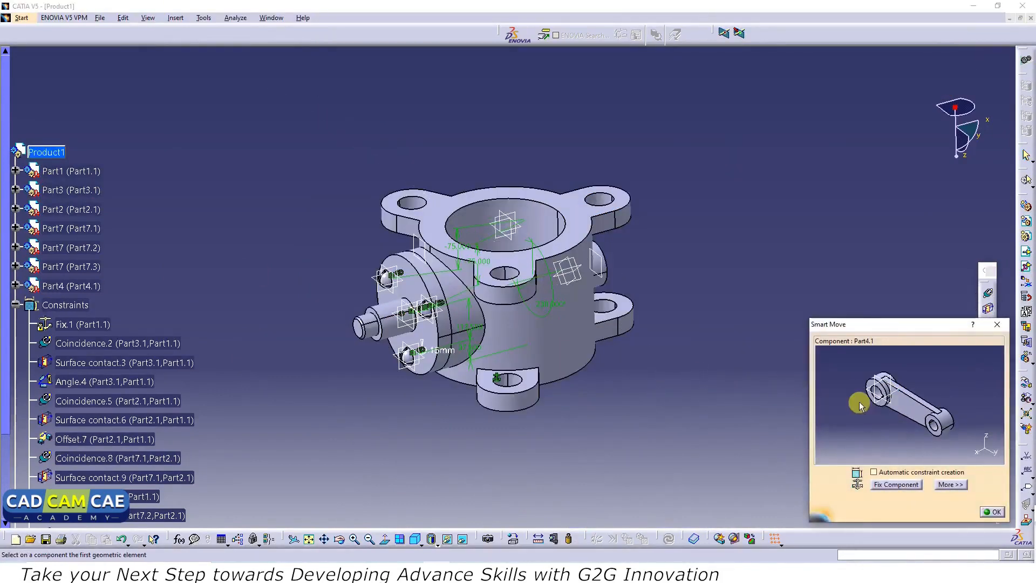
# Place the arm in empty space beside the valve body and finish the Smart Move.
pyautogui.click(830, 407)
pyautogui.moveTo(829, 407); pyautogui.dragTo(334, 390)
pyautogui.click(995, 515)
pyautogui.moveTo(331, 398); pyautogui.dragTo(416, 289, button='middle')
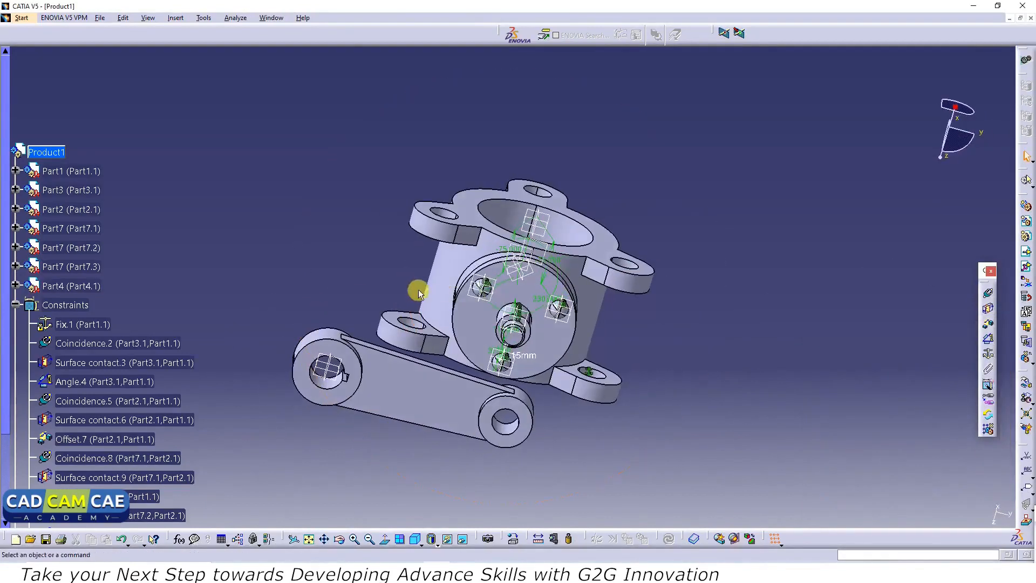
# Create a coincidence constraint between the axis of the arm's keyed hole and the axis of the shaft.
pyautogui.moveTo(770, 347); pyautogui.dragTo(674, 338, button='middle')
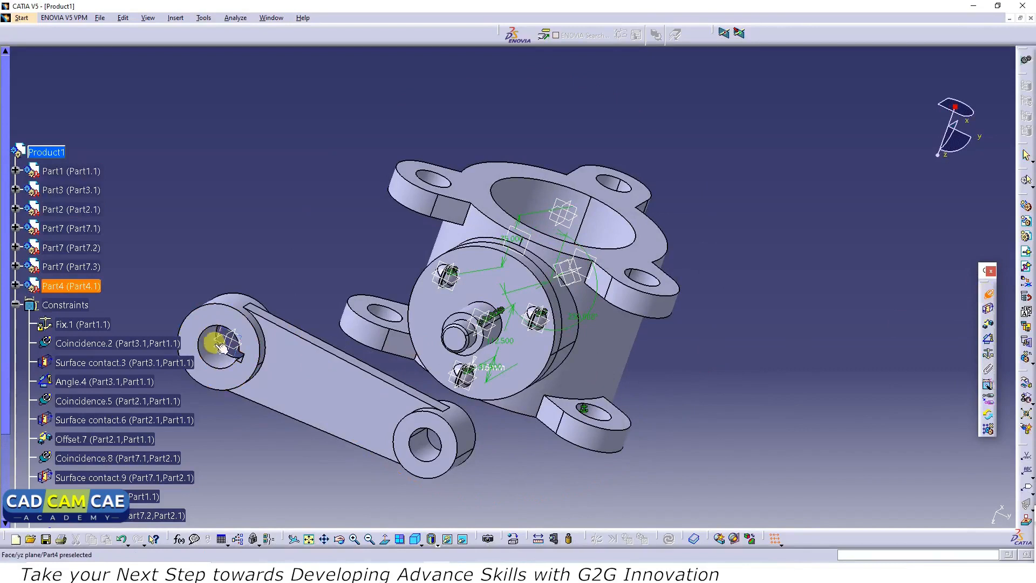
pyautogui.click(476, 334)
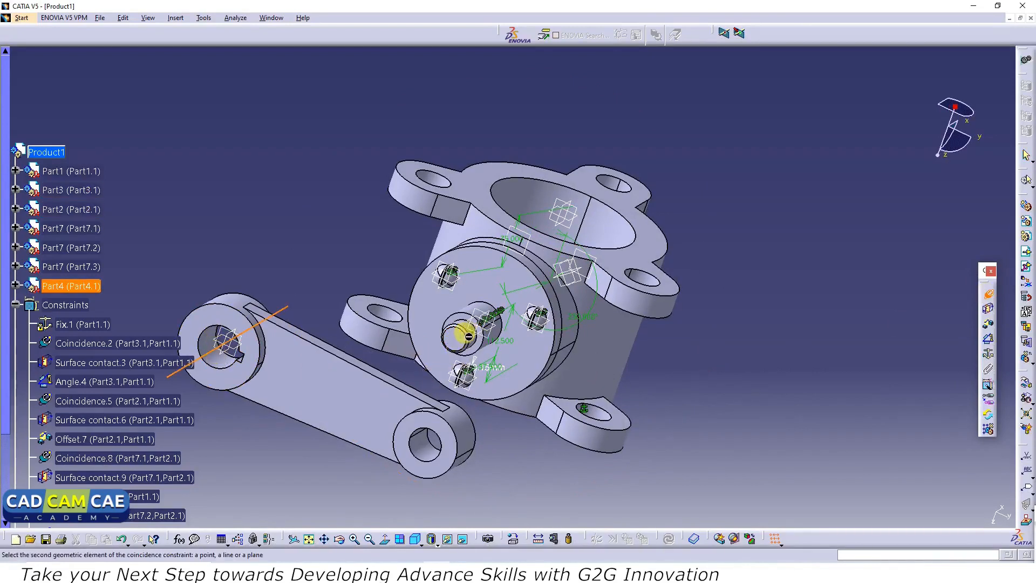
pyautogui.click(470, 335)
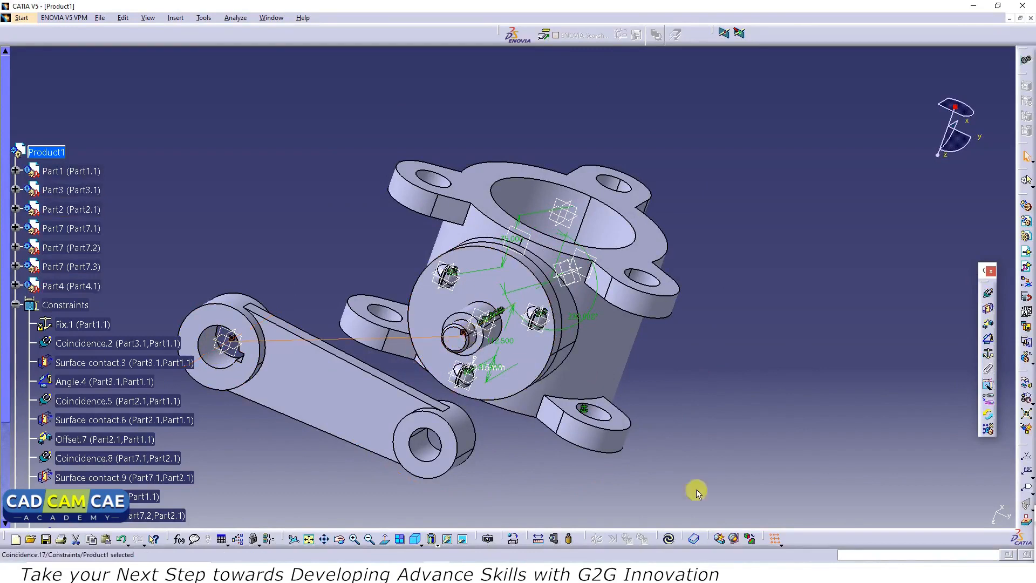
# Update the assembly and constrain the arm's hub face in contact with the retainer's outer face.
pyautogui.click(669, 539)
pyautogui.moveTo(498, 471); pyautogui.dragTo(833, 389, button='middle')
pyautogui.click(835, 389)
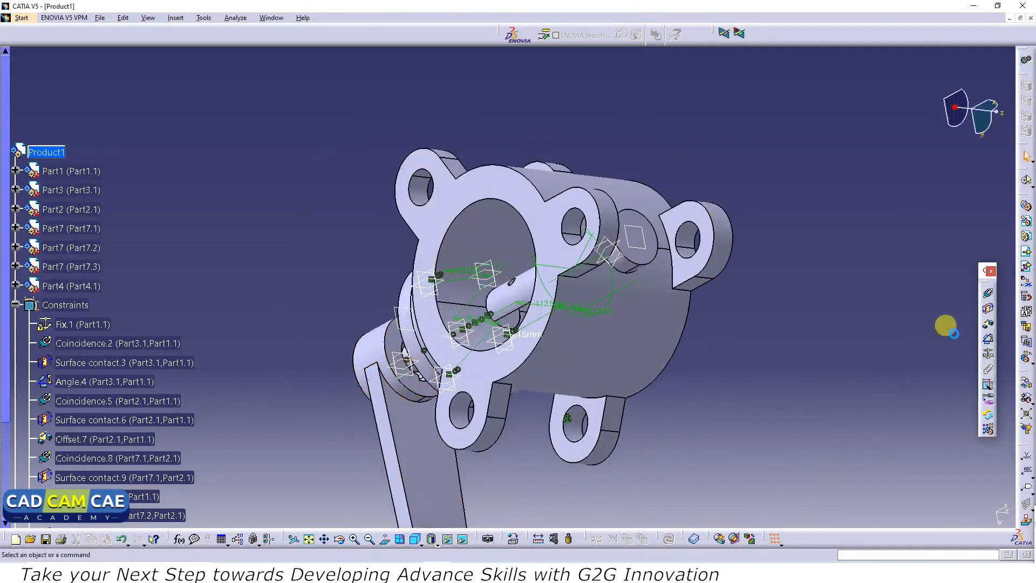
pyautogui.click(989, 311)
pyautogui.click(390, 342)
pyautogui.moveTo(326, 381); pyautogui.dragTo(540, 333, button='middle')
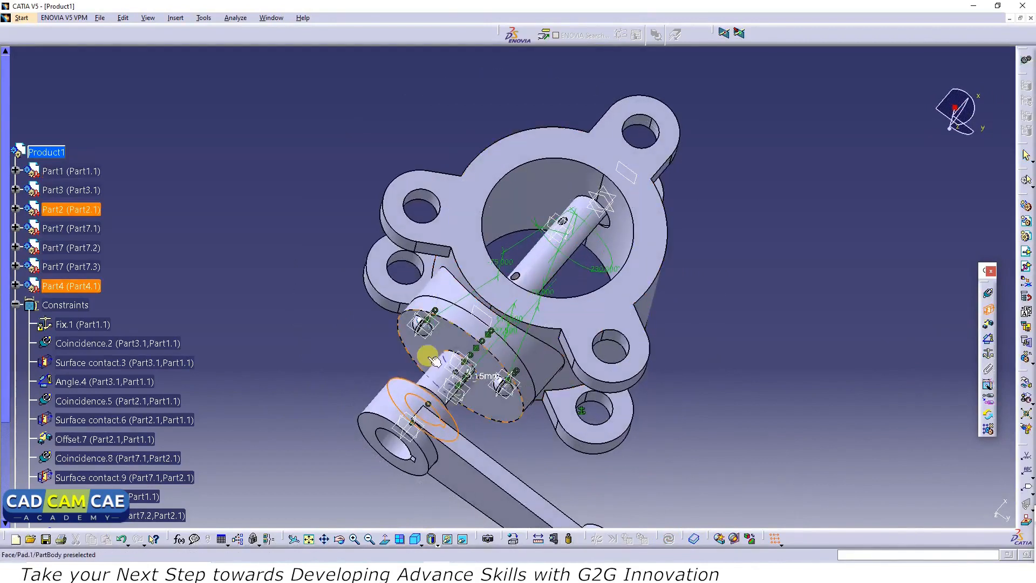
pyautogui.click(461, 342)
pyautogui.click(668, 537)
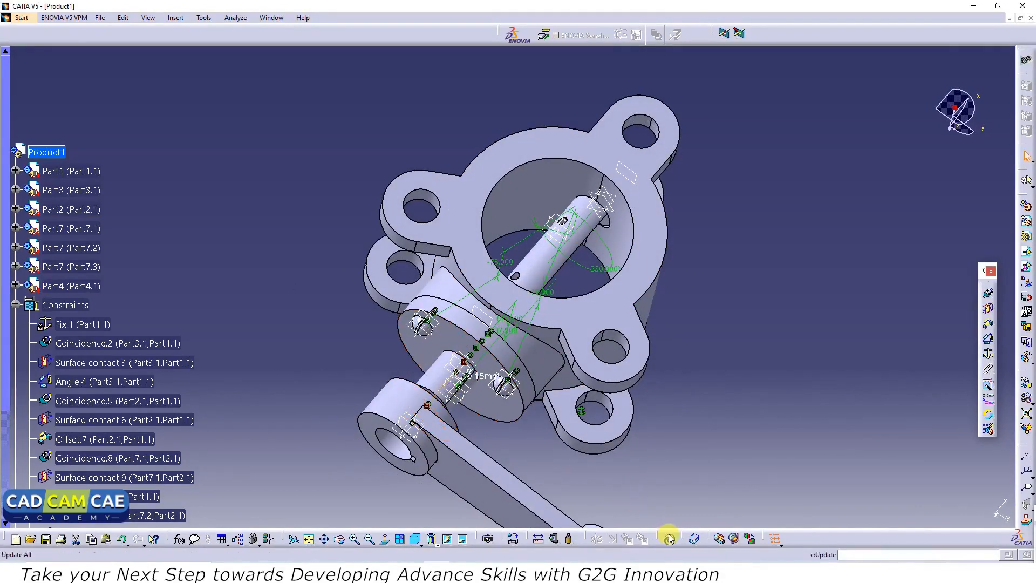
# Create a 120° angle constraint between the arm's long straight edge and the axis of the body's main bore, and update the assembly.
pyautogui.moveTo(447, 488); pyautogui.dragTo(517, 343, button='middle')
pyautogui.moveTo(371, 415); pyautogui.dragTo(426, 412, button='middle')
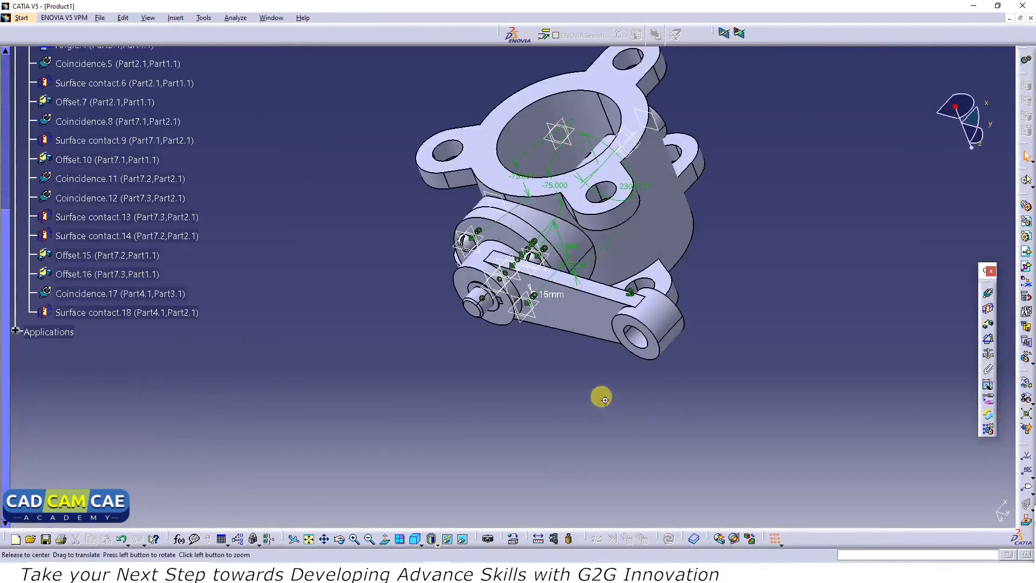
pyautogui.moveTo(605, 399); pyautogui.dragTo(583, 367, button='middle')
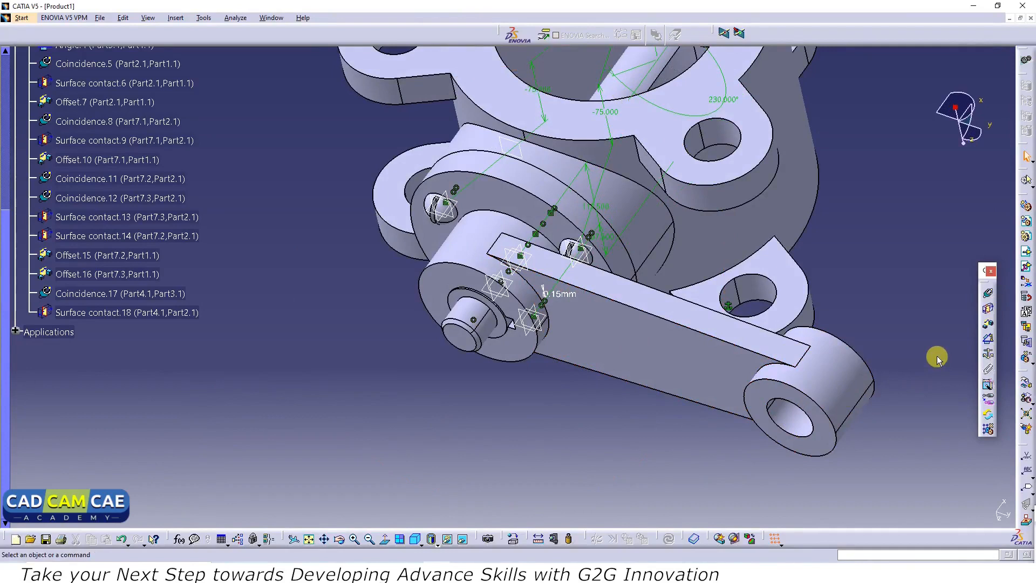
pyautogui.click(989, 340)
pyautogui.click(739, 345)
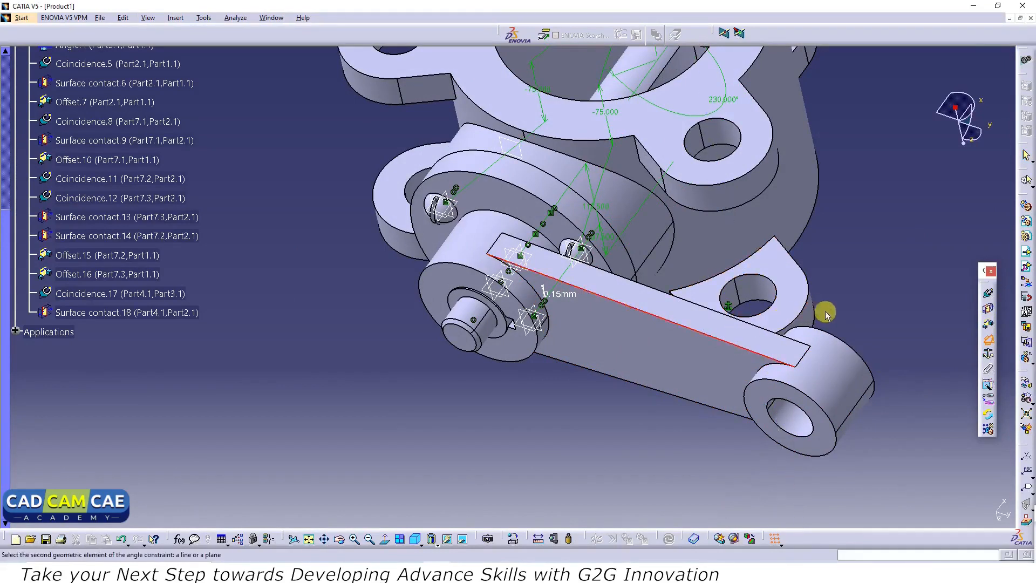
pyautogui.moveTo(825, 311); pyautogui.dragTo(696, 299, button='middle')
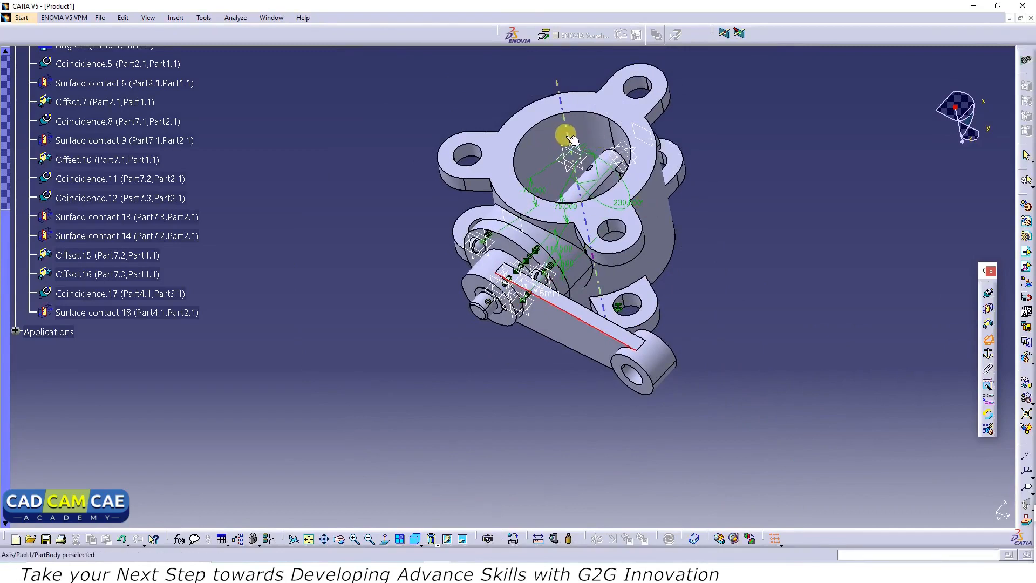
pyautogui.click(572, 141)
pyautogui.moveTo(686, 245); pyautogui.dragTo(632, 297, button='middle')
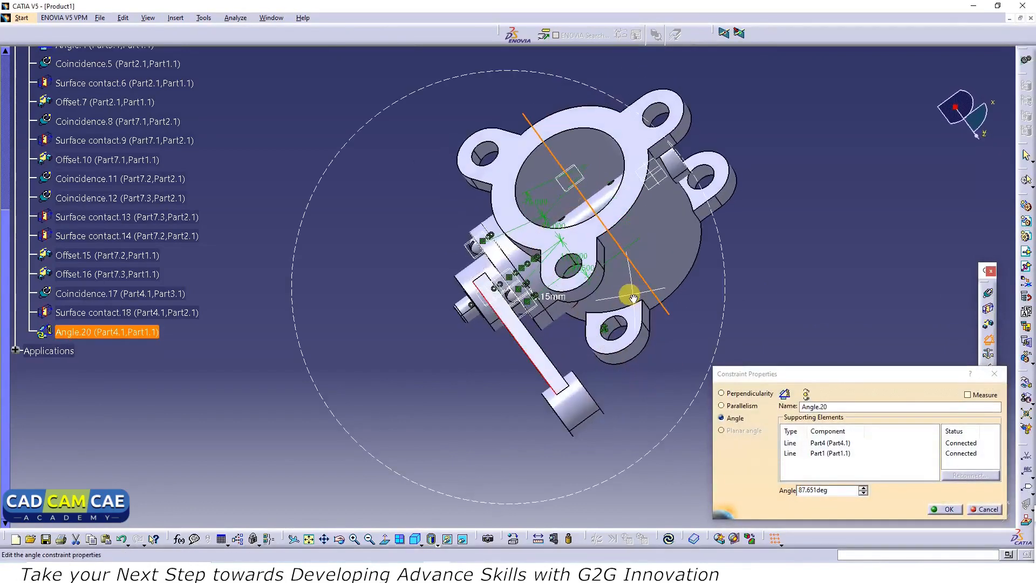
pyautogui.click(811, 490)
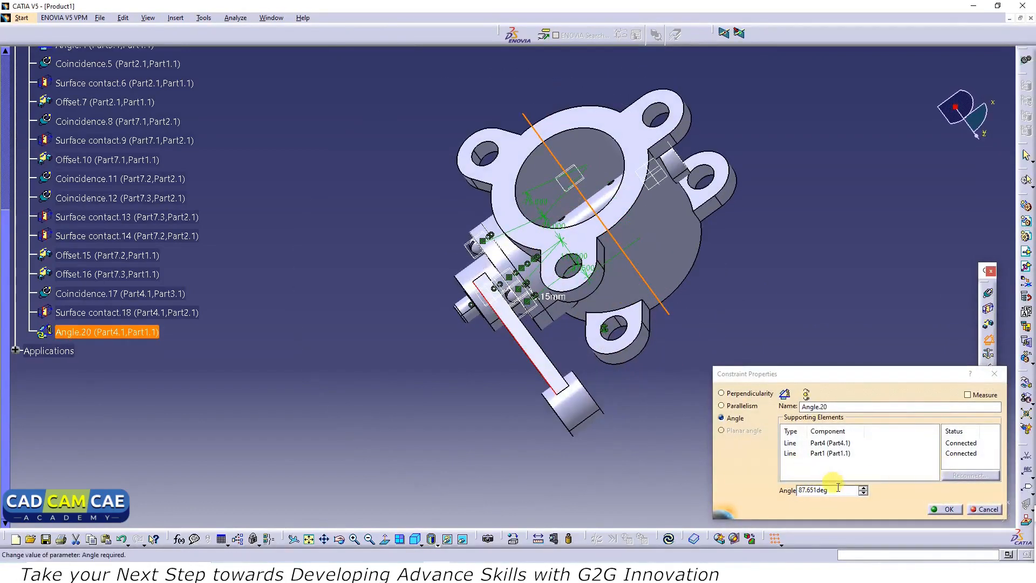
pyautogui.moveTo(837, 489); pyautogui.dragTo(760, 488)
pyautogui.moveTo(480, 388); pyautogui.dragTo(642, 259, button='middle')
pyautogui.moveTo(836, 490); pyautogui.dragTo(768, 479)
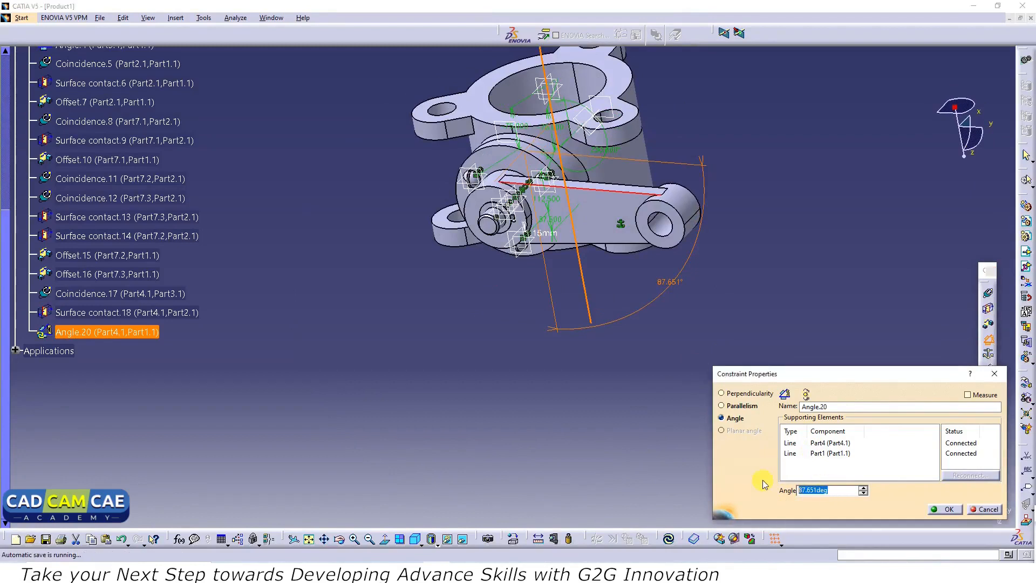
pyautogui.click(955, 509)
pyautogui.click(669, 539)
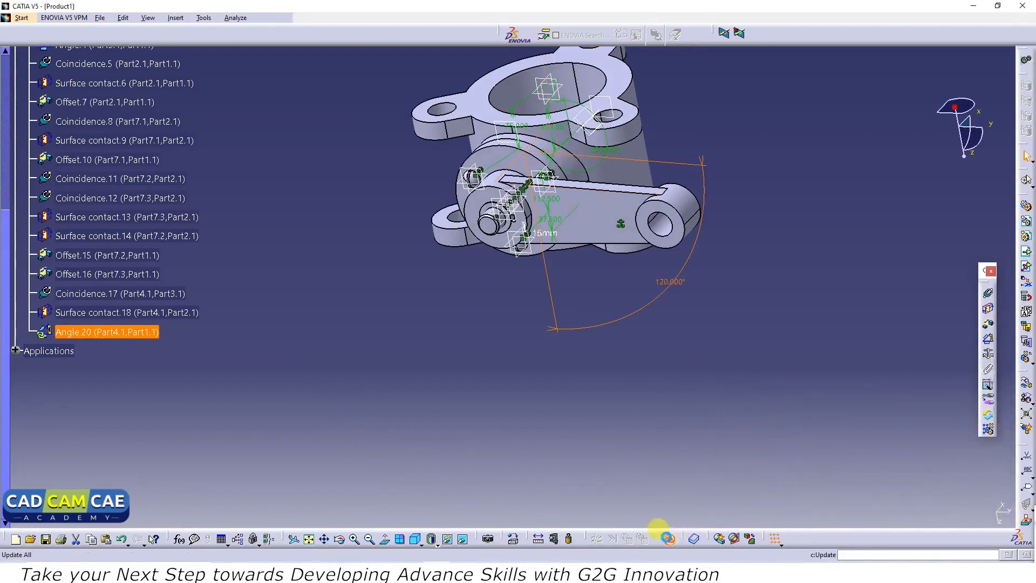
# Examine the arm's fit on the shaft and run a degrees of freedom analysis on Part4.1.
pyautogui.moveTo(629, 409); pyautogui.dragTo(629, 447, button='middle')
pyautogui.moveTo(550, 295)
pyautogui.mouseDown(button='middle')
pyautogui.moveTo(562, 238)
pyautogui.moveTo(513, 326)
pyautogui.moveTo(541, 283)
pyautogui.mouseUp(button='middle')
pyautogui.moveTo(422, 330); pyautogui.dragTo(480, 300, button='middle')
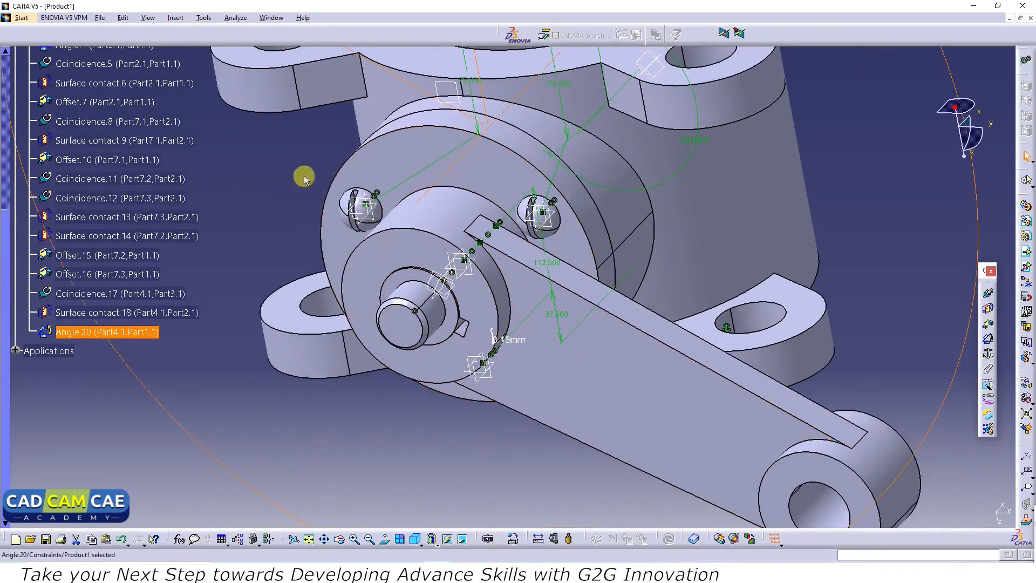
pyautogui.click(256, 212)
pyautogui.scroll(5, 91, 210)
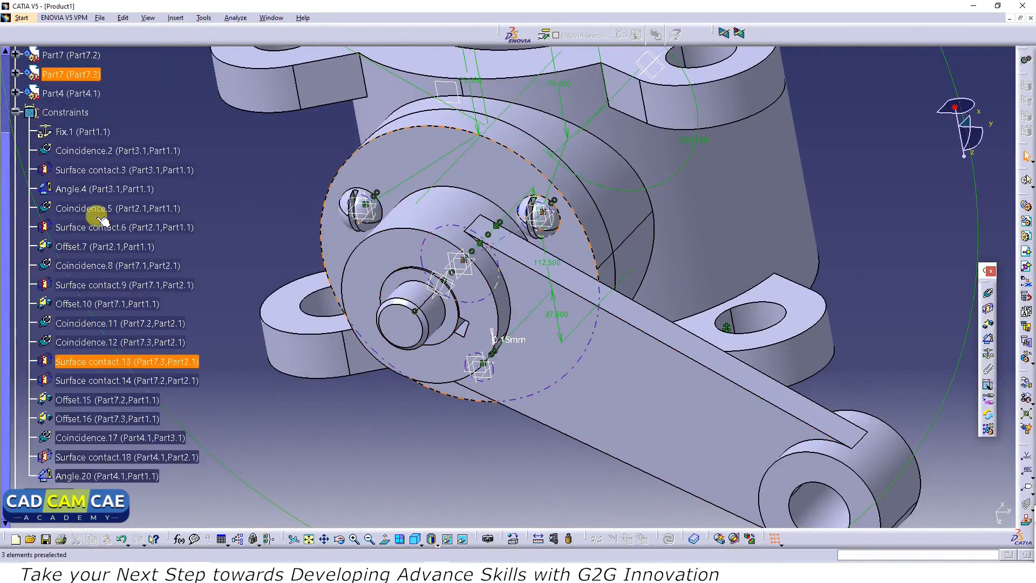
pyautogui.scroll(2, 81, 197)
pyautogui.click(69, 143)
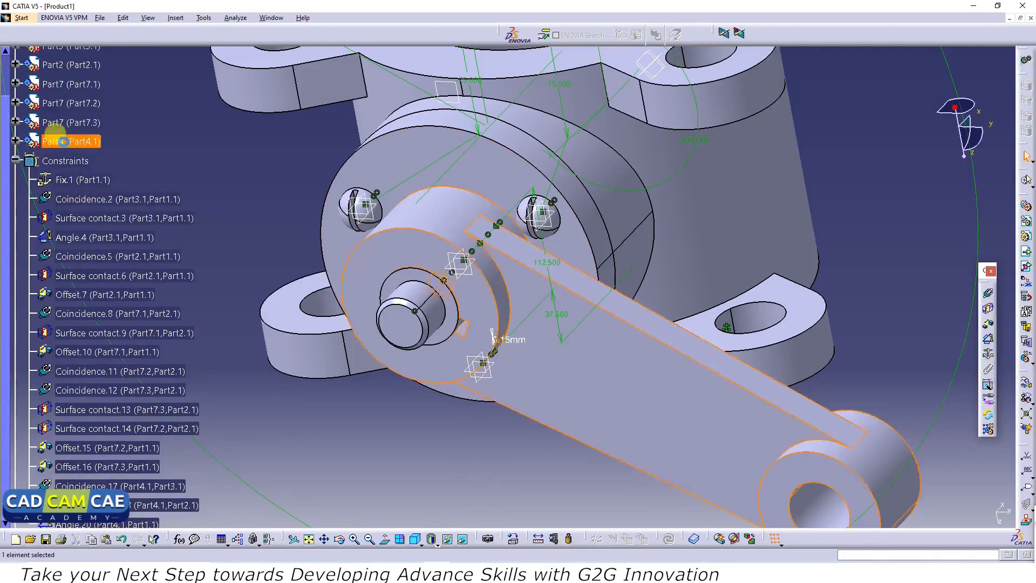
pyautogui.click(236, 19)
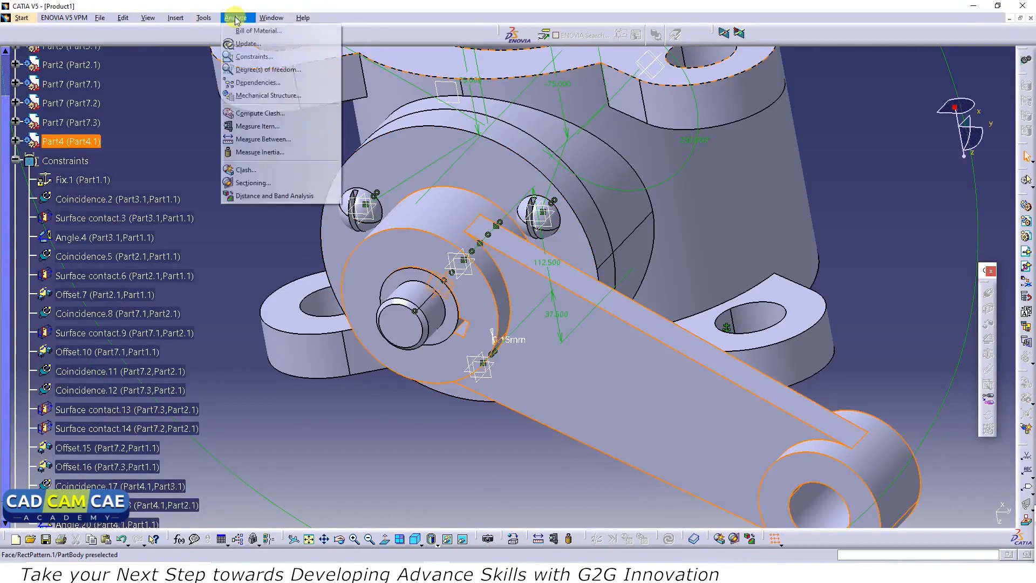
pyautogui.click(258, 69)
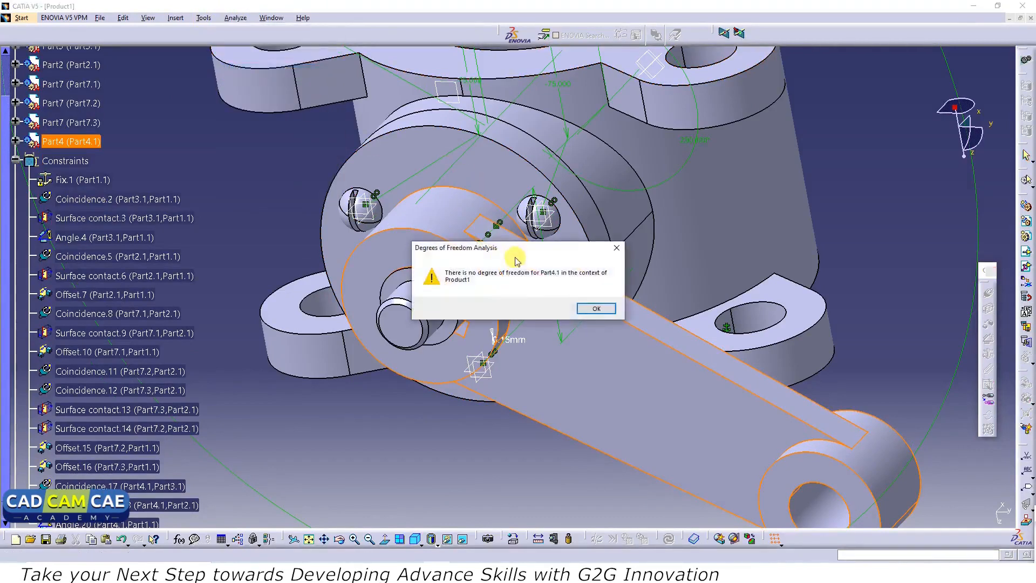
pyautogui.click(596, 308)
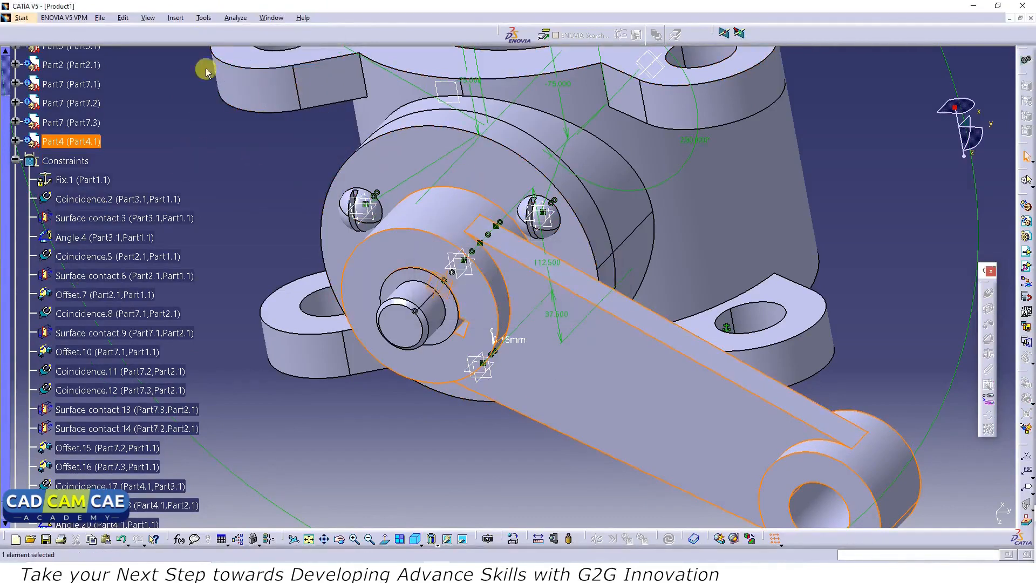
# Run a Clearance + Contact + Clash check with 5 mm clearance between all components, now including the arm.
pyautogui.scroll(3, 94, 112)
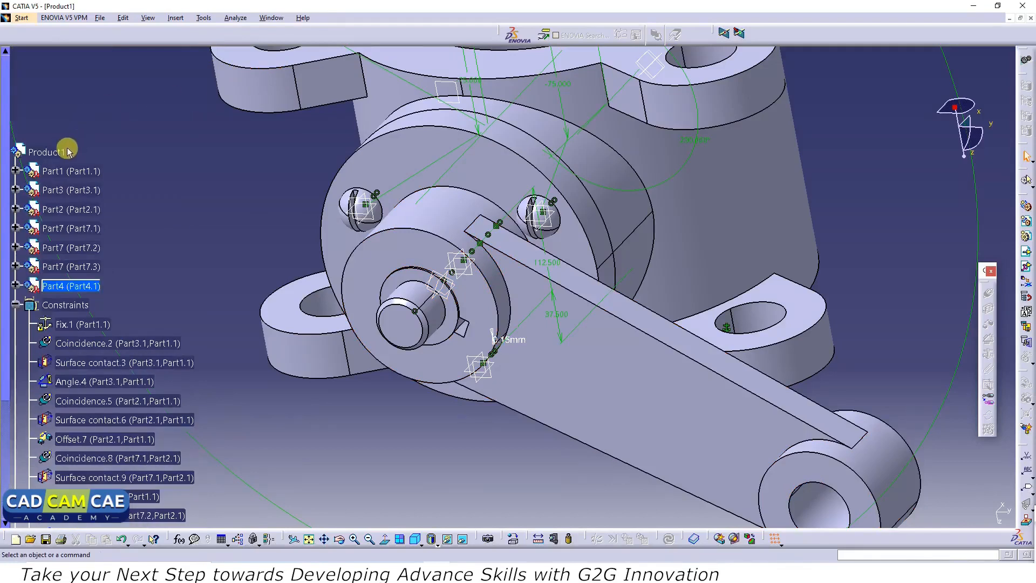
pyautogui.click(236, 18)
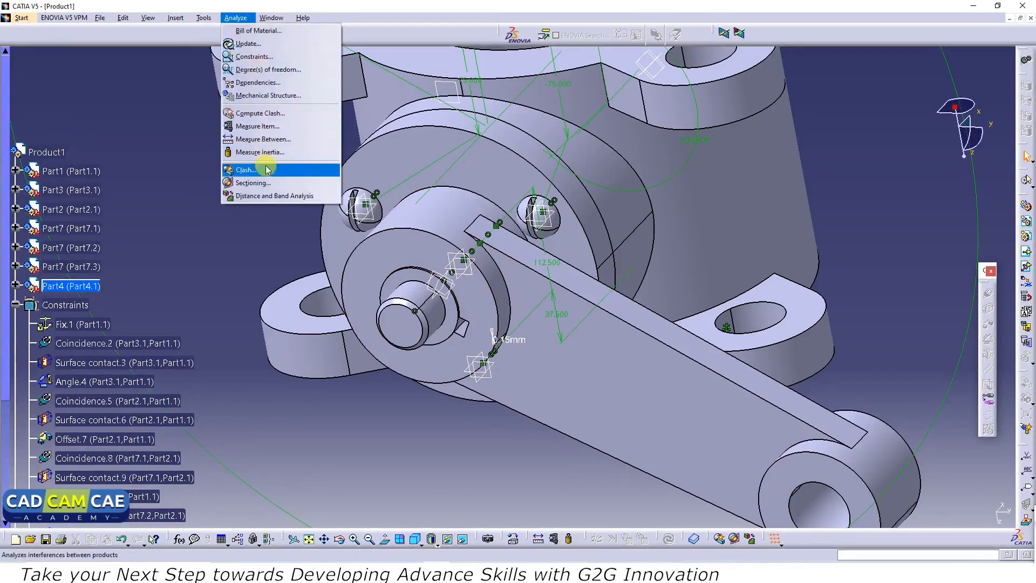
pyautogui.click(267, 167)
pyautogui.click(831, 200)
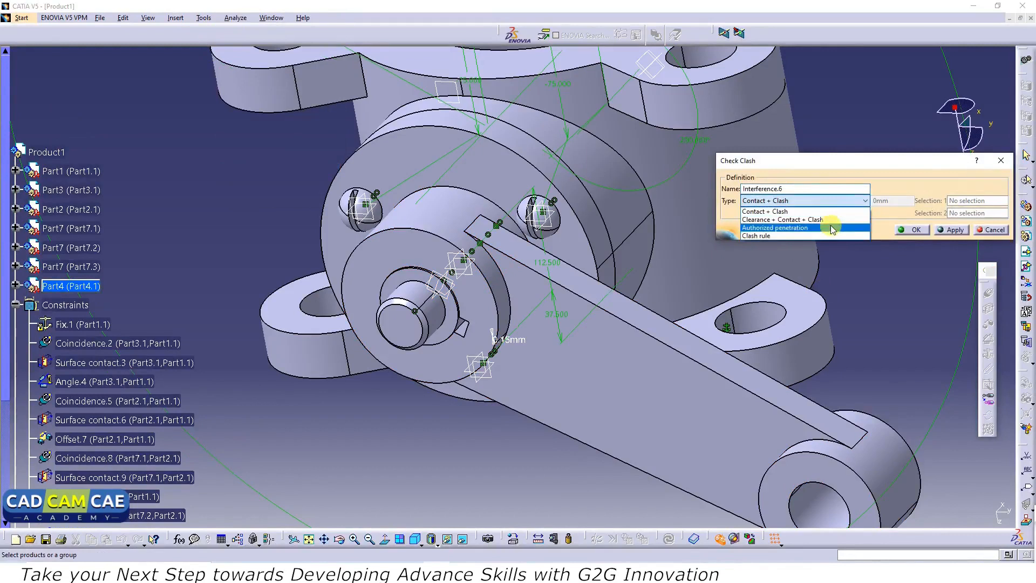
pyautogui.click(831, 218)
pyautogui.click(951, 229)
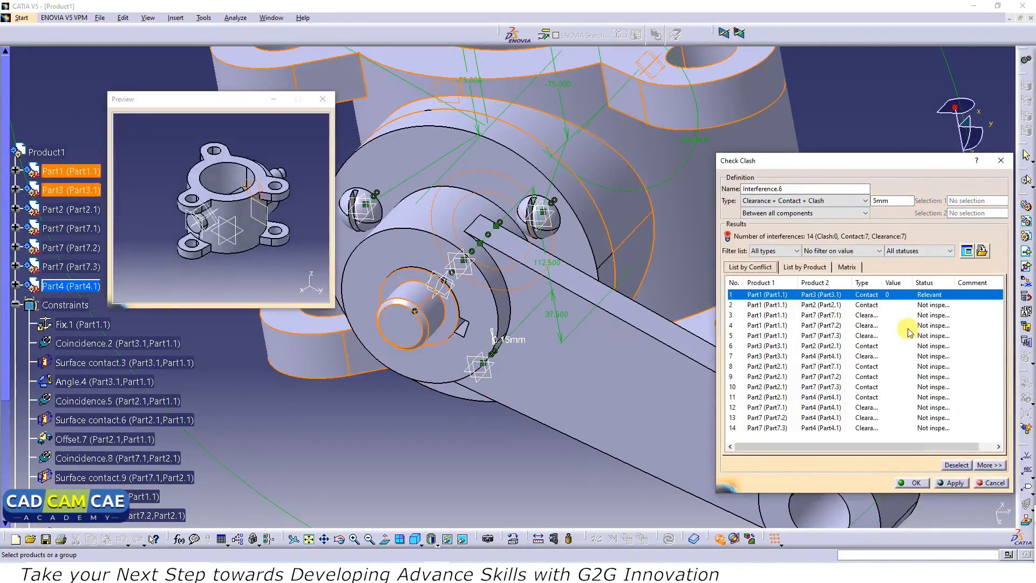
pyautogui.click(913, 483)
# Insert the Nut part into Product1 as an existing component with positioning.
pyautogui.scroll(-3, 181, 203)
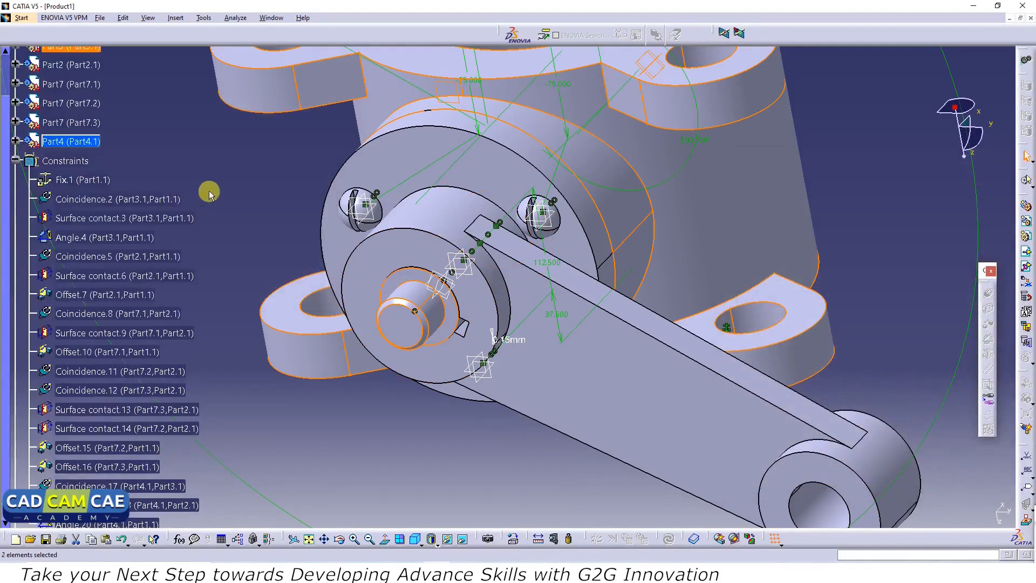
pyautogui.click(175, 17)
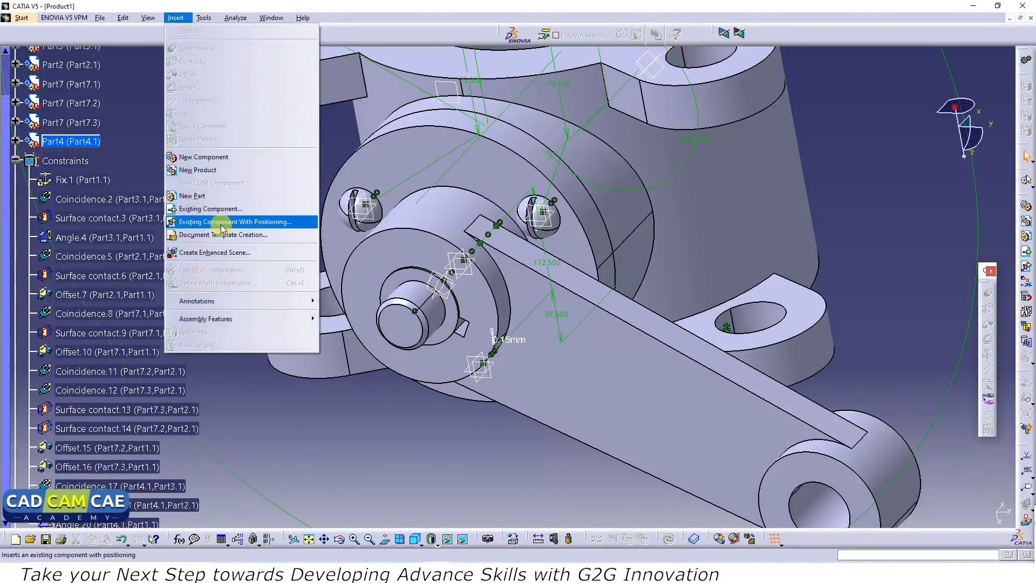
pyautogui.click(222, 223)
pyautogui.click(32, 199)
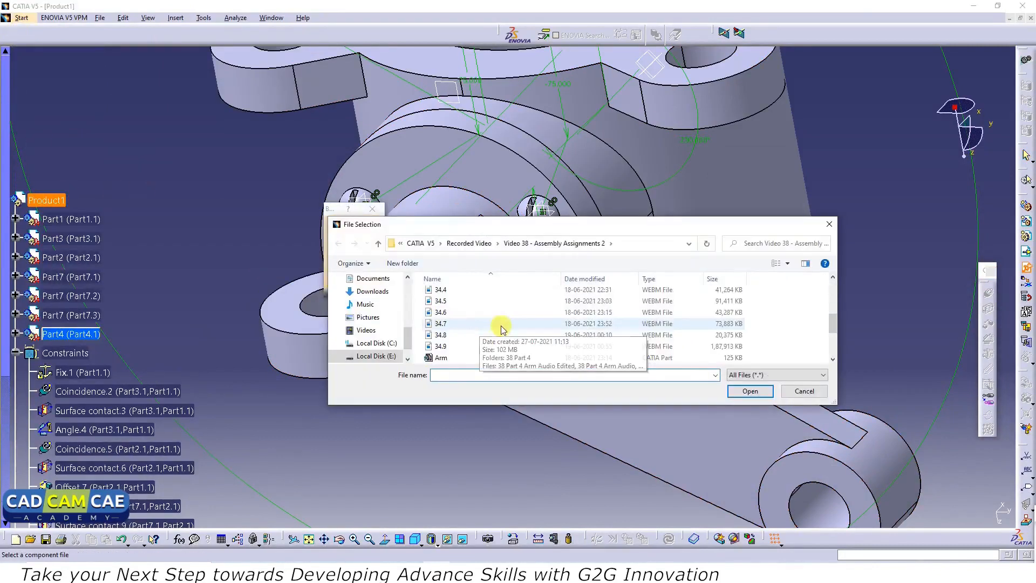
pyautogui.scroll(-5, 485, 329)
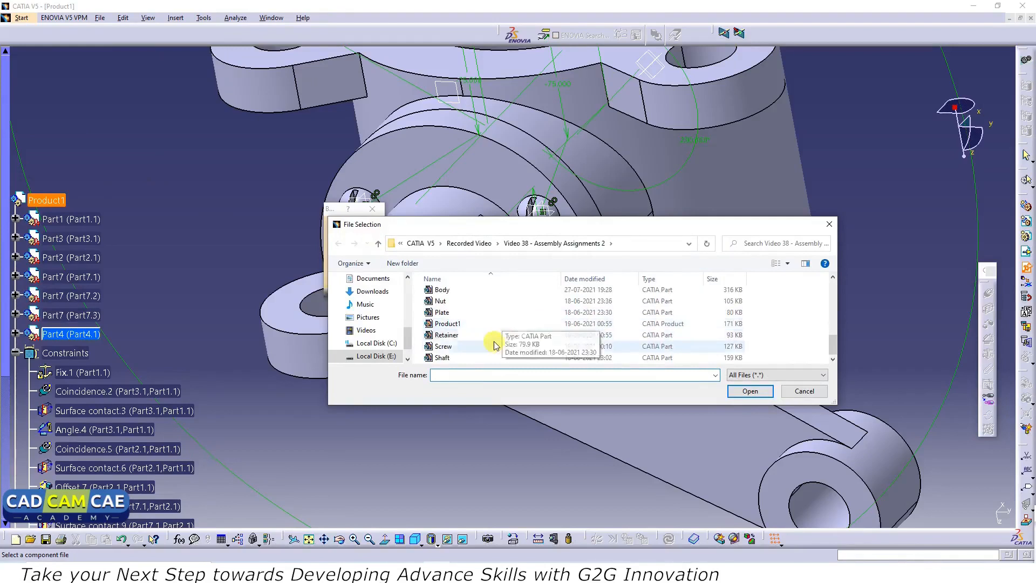
pyautogui.click(463, 301)
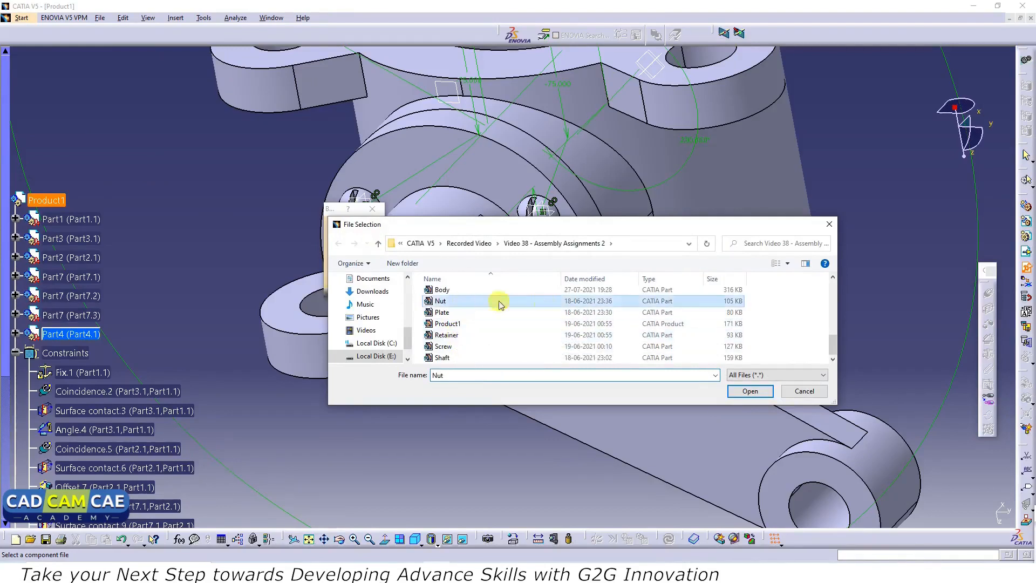
pyautogui.click(751, 391)
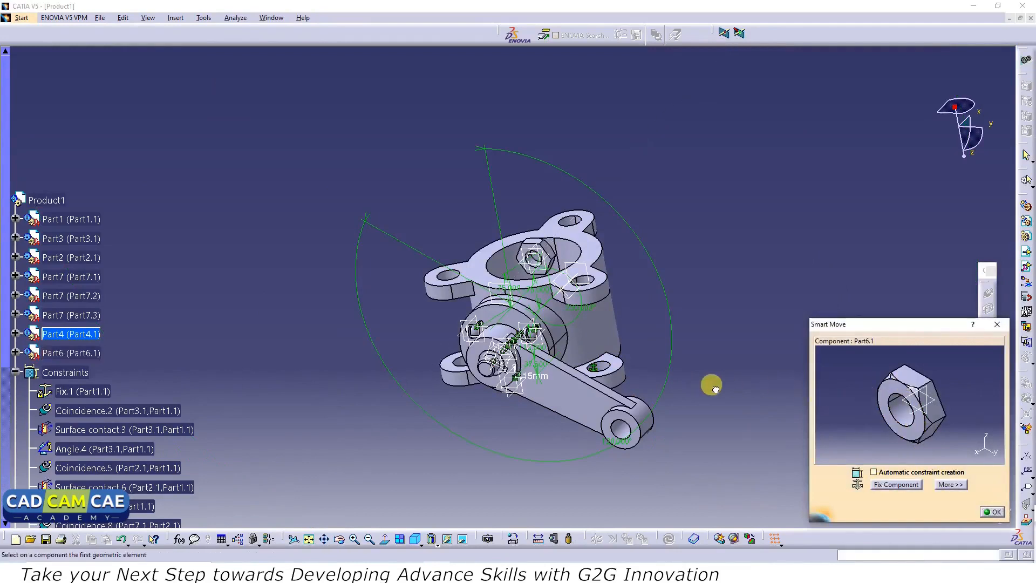
# Place the nut in empty space beside the valve body and finish the Smart Move.
pyautogui.moveTo(885, 401); pyautogui.dragTo(817, 364)
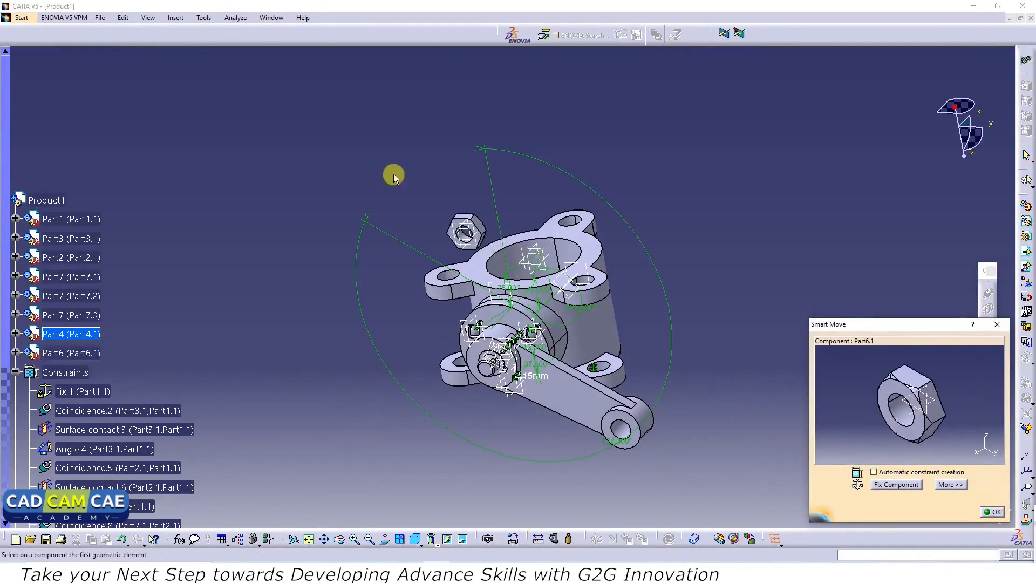
pyautogui.moveTo(469, 233); pyautogui.dragTo(373, 387)
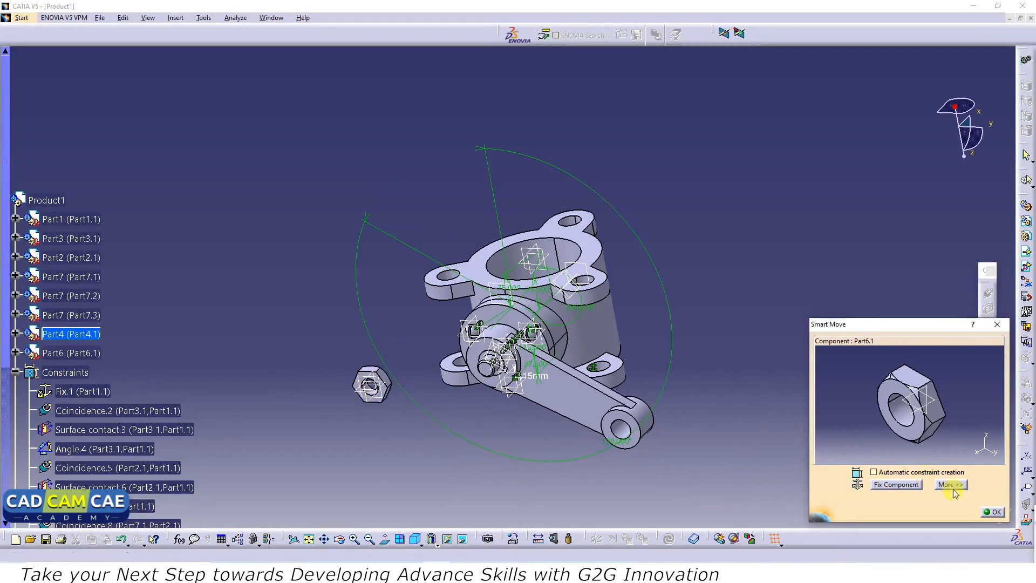
pyautogui.click(994, 512)
# Create a coincidence constraint between the nut's hole axis and the shaft's axis, and update the assembly.
pyautogui.moveTo(451, 421); pyautogui.dragTo(882, 280, button='middle')
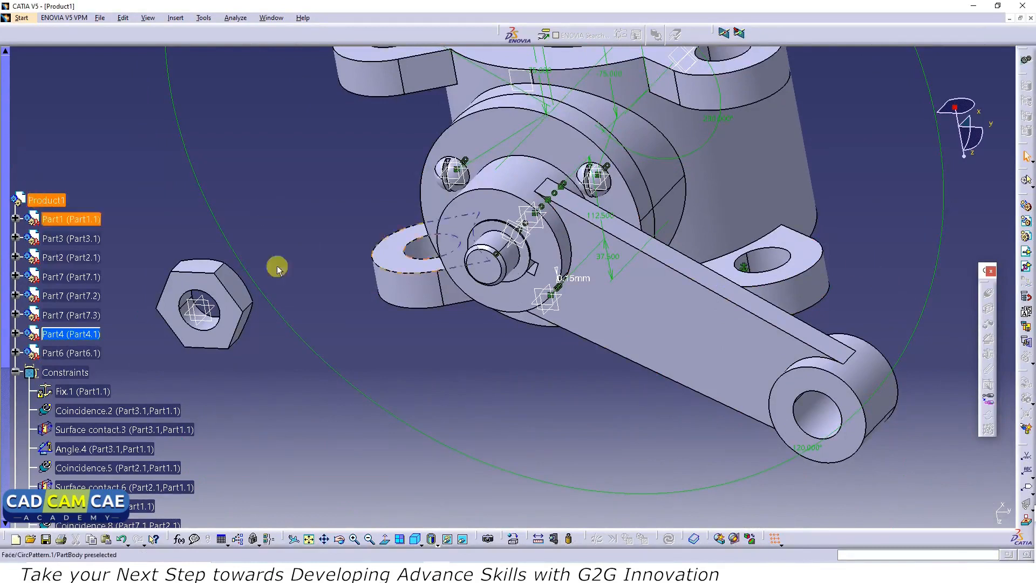
pyautogui.click(54, 199)
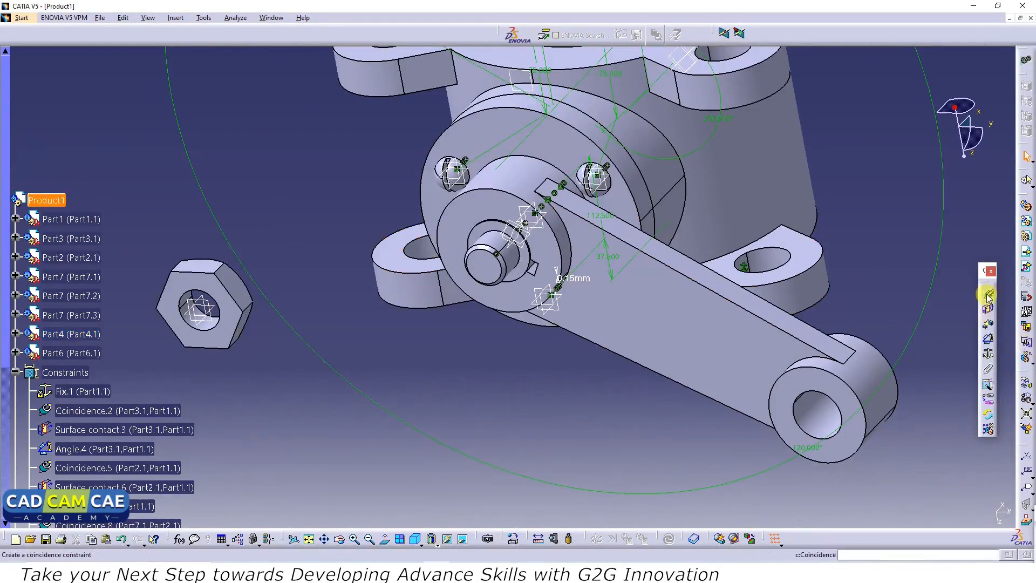
pyautogui.click(989, 296)
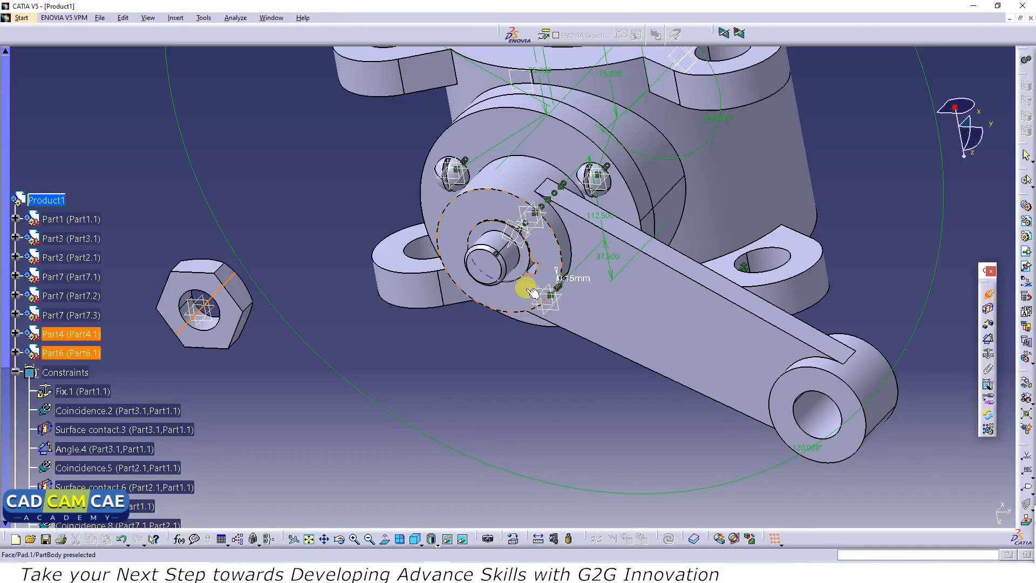
pyautogui.click(499, 253)
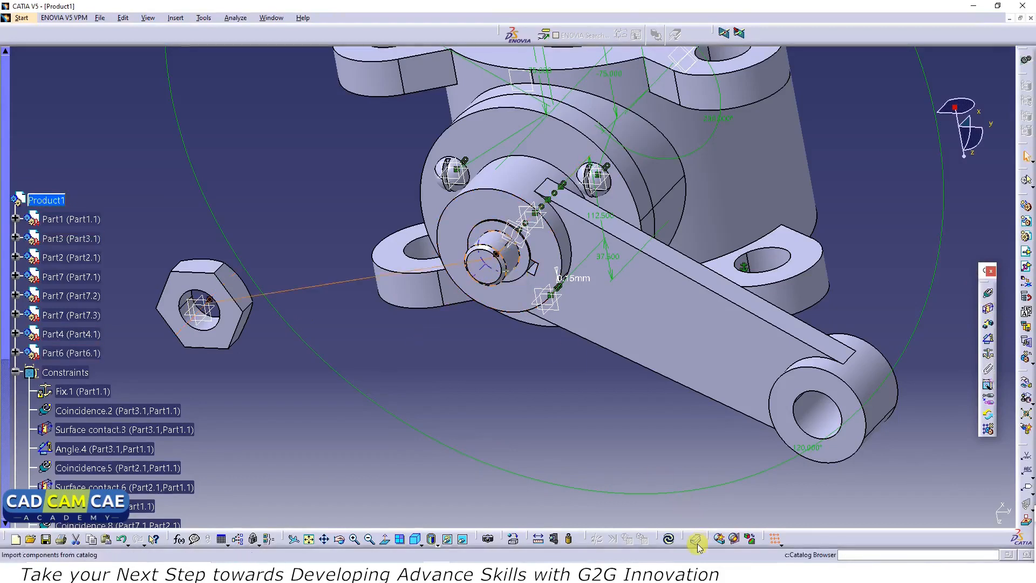
pyautogui.click(669, 540)
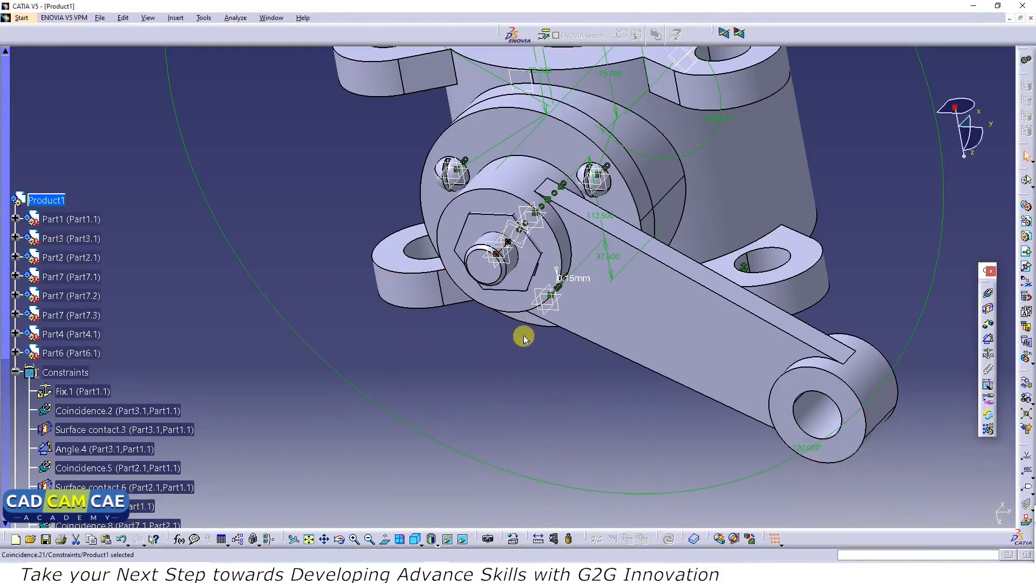
pyautogui.keyDown('ctrl'); pyautogui.moveTo(617, 314); pyautogui.dragTo(643, 276, button='middle'); pyautogui.keyUp('ctrl')
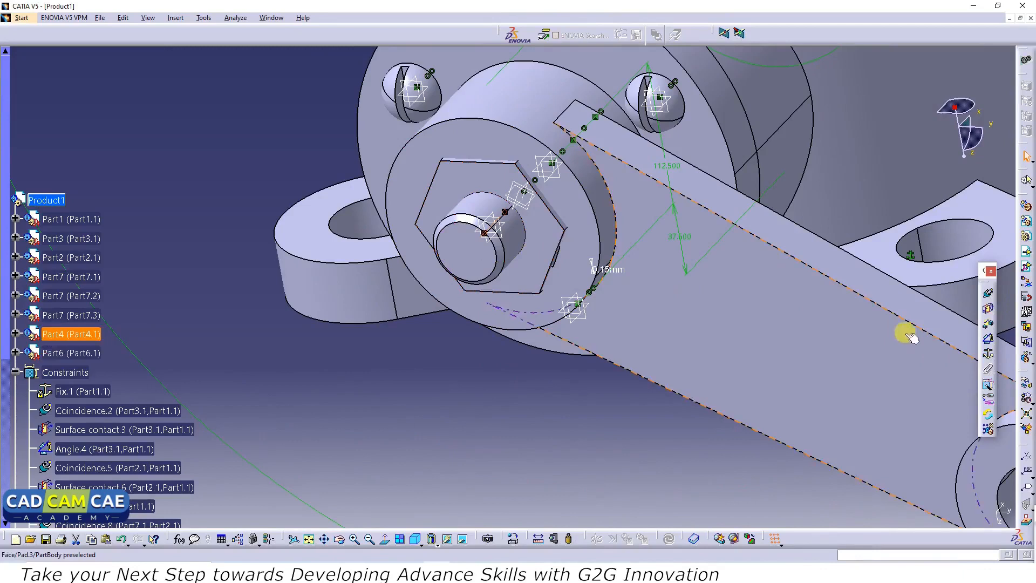
# Use Manipulation to move the nut along the shaft axis until it sits clear of the arm and shaft end.
pyautogui.click(1027, 384)
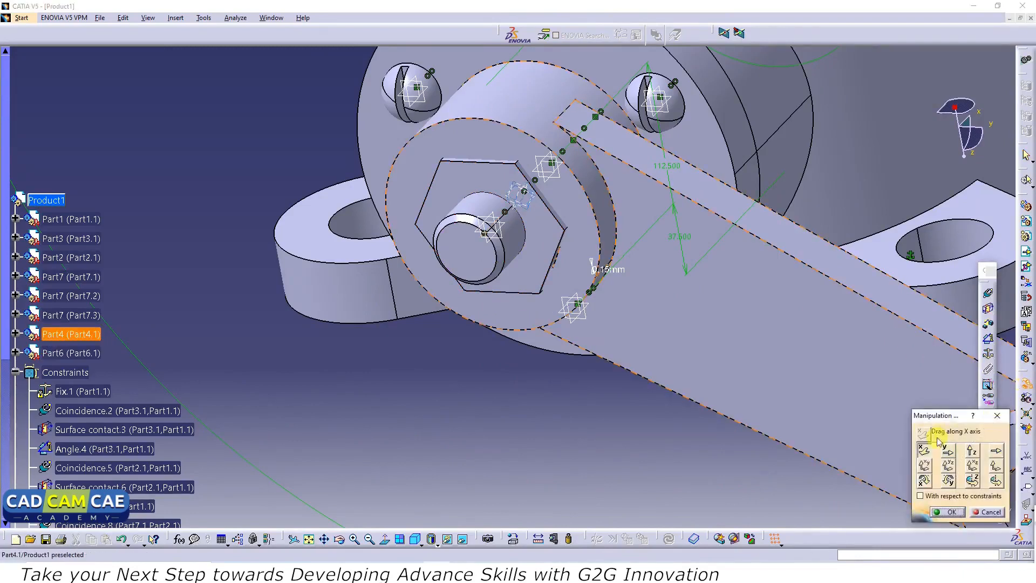
pyautogui.moveTo(541, 237); pyautogui.dragTo(418, 364)
pyautogui.click(960, 513)
pyautogui.moveTo(534, 325); pyautogui.dragTo(477, 337, button='middle')
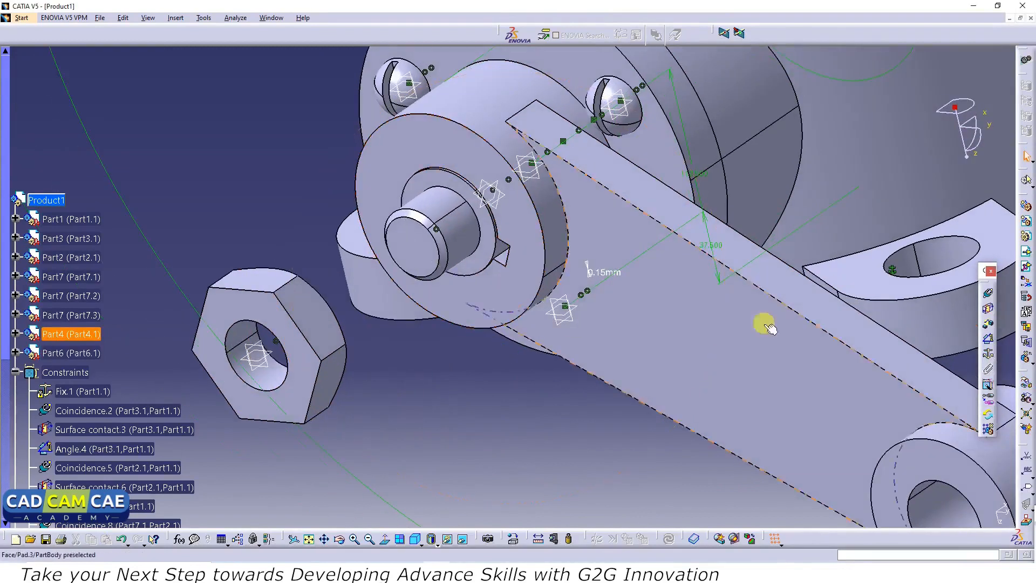
# Create a surface contact constraint between the nut's flat hexagonal face and the shaft's shoulder face, and update the assembly.
pyautogui.click(989, 312)
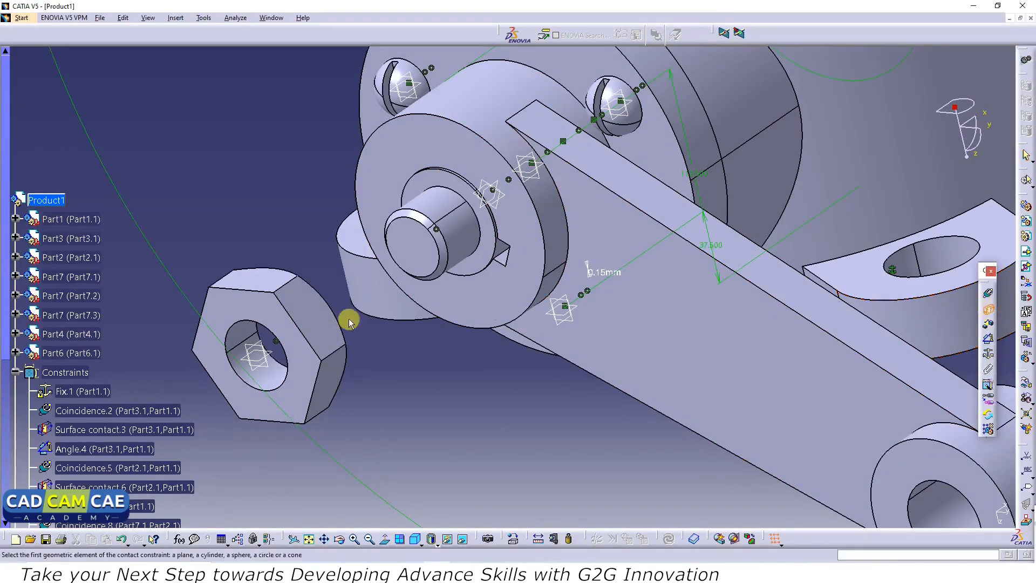
pyautogui.click(309, 372)
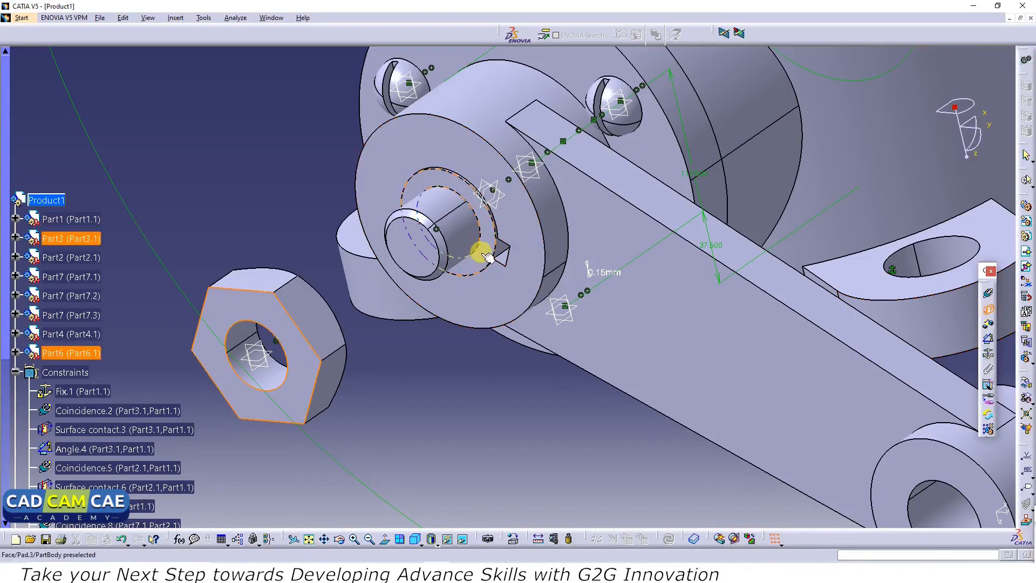
pyautogui.click(486, 256)
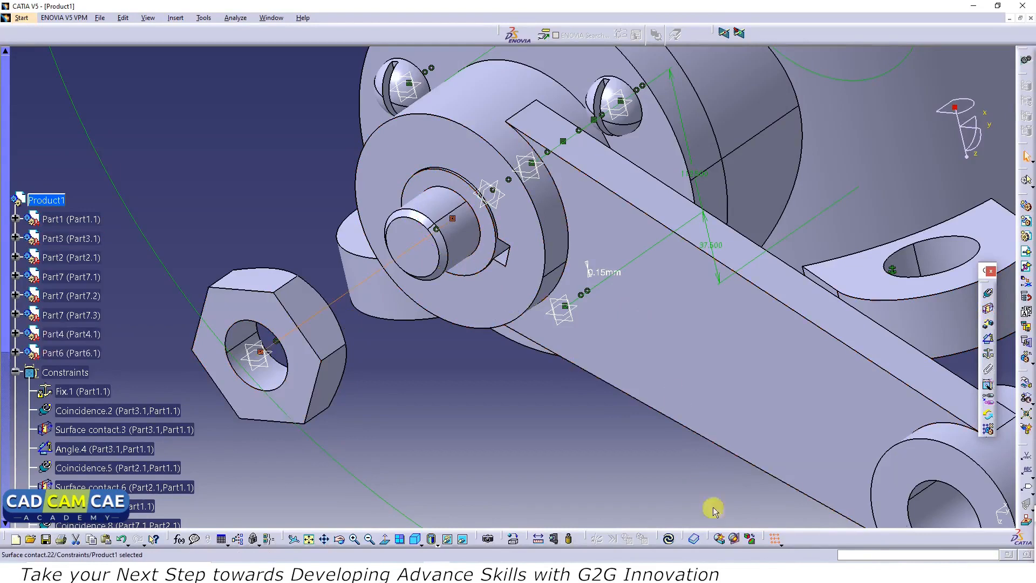
pyautogui.click(669, 540)
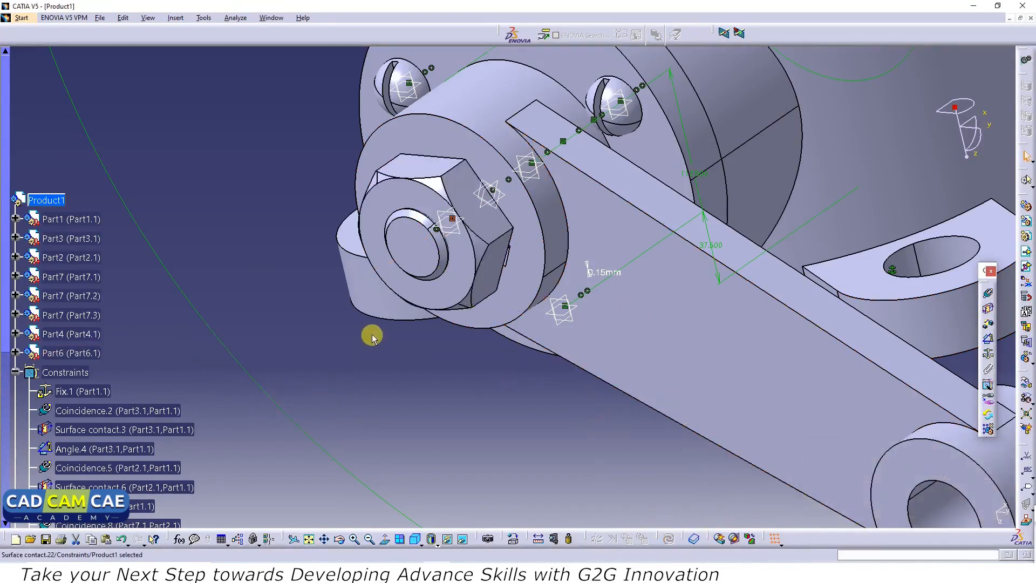
# Create a 112.5 mm offset constraint with Same orientation between the nut's xy plane and the body's flange face.
pyautogui.moveTo(372, 333); pyautogui.dragTo(511, 231, button='middle')
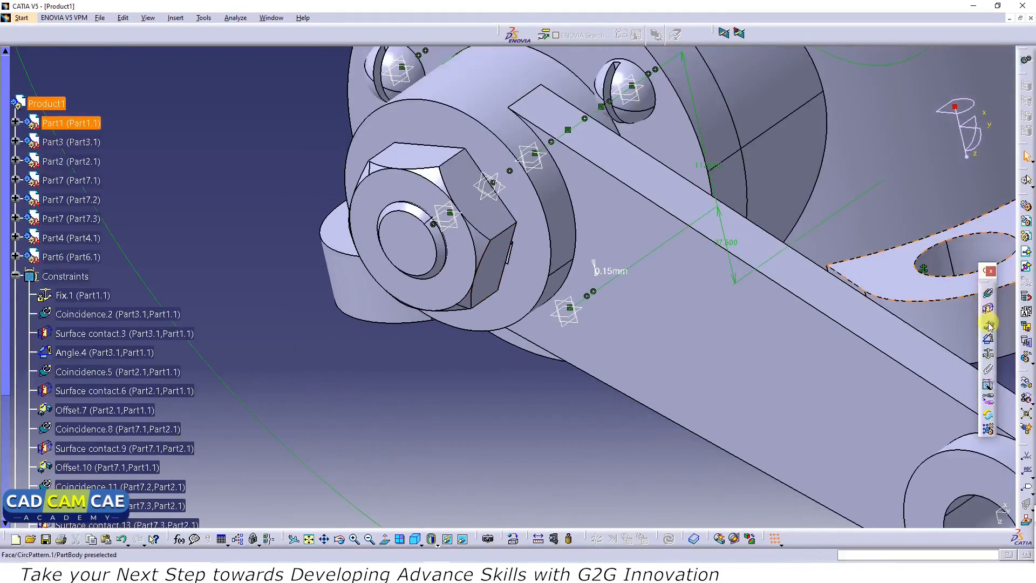
pyautogui.click(989, 326)
pyautogui.moveTo(454, 231); pyautogui.dragTo(330, 340, button='middle')
pyautogui.click(416, 273)
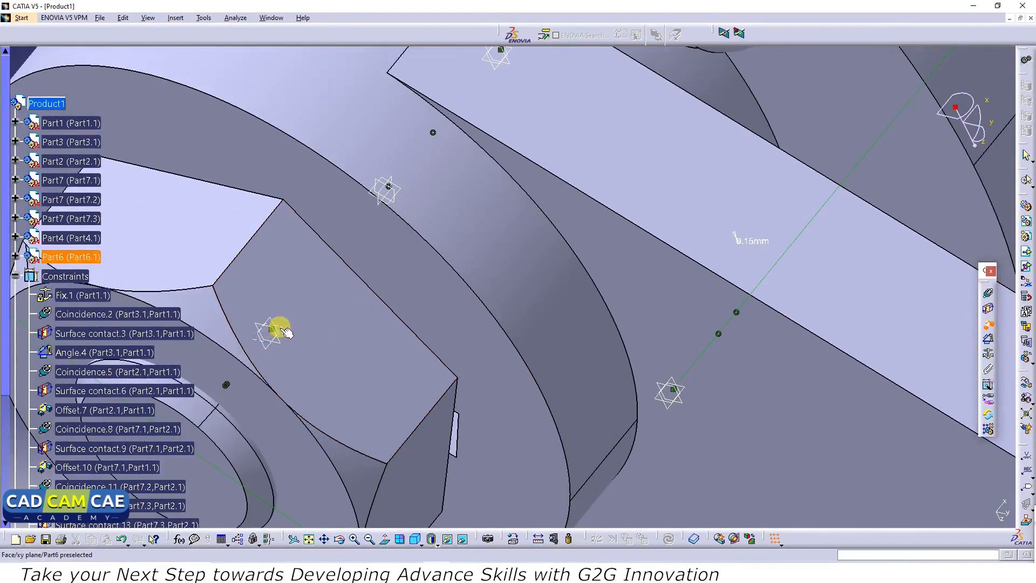
pyautogui.moveTo(362, 327); pyautogui.dragTo(484, 399, button='middle')
pyautogui.click(673, 137)
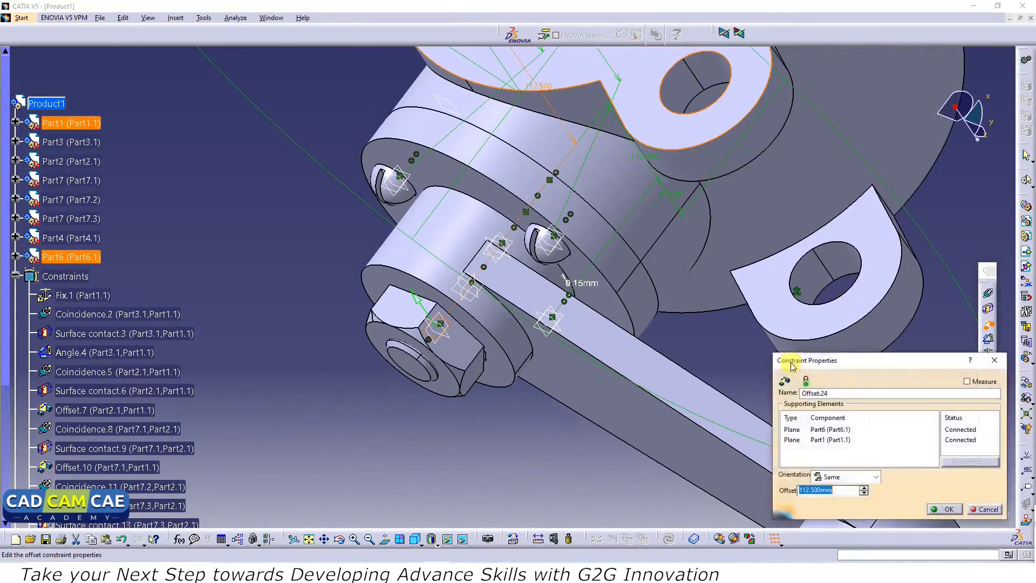
pyautogui.click(947, 510)
# Check the remaining degrees of freedom of the nut, Part6.1.
pyautogui.moveTo(492, 434); pyautogui.dragTo(451, 348, button='middle')
pyautogui.scroll(-4, 195, 415)
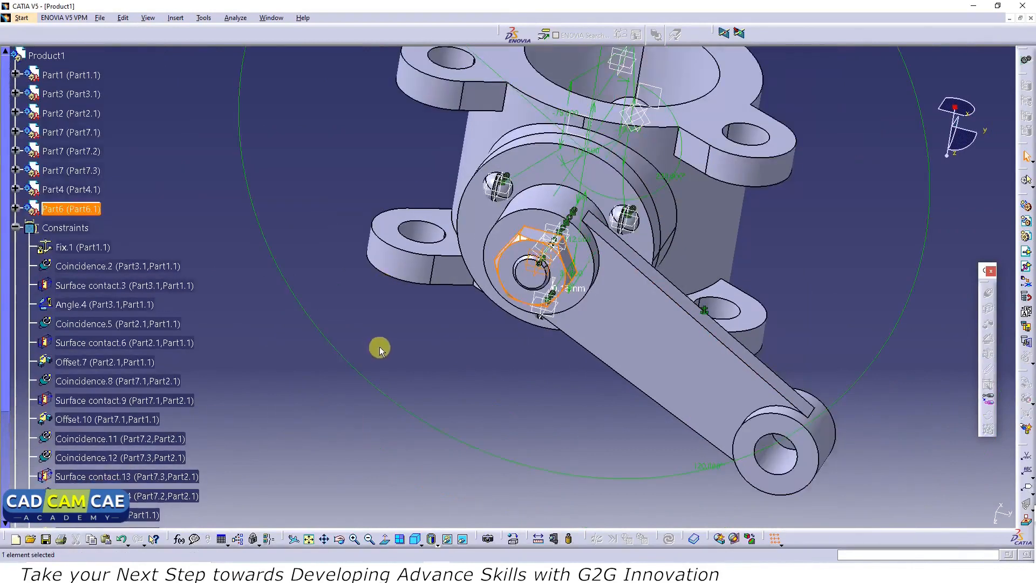
pyautogui.click(381, 346)
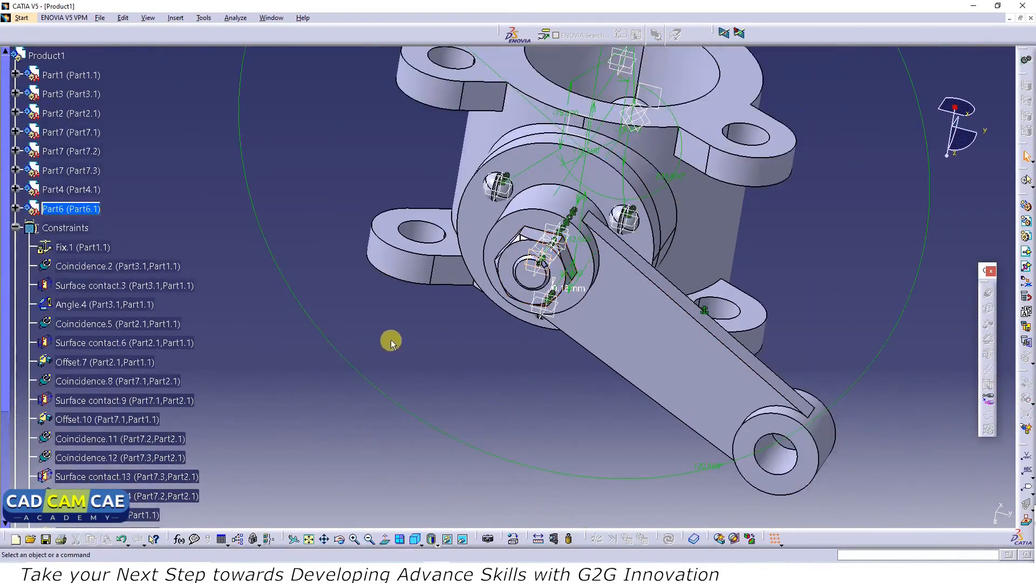
pyautogui.moveTo(392, 342); pyautogui.dragTo(393, 368, button='middle')
pyautogui.scroll(-4, 247, 351)
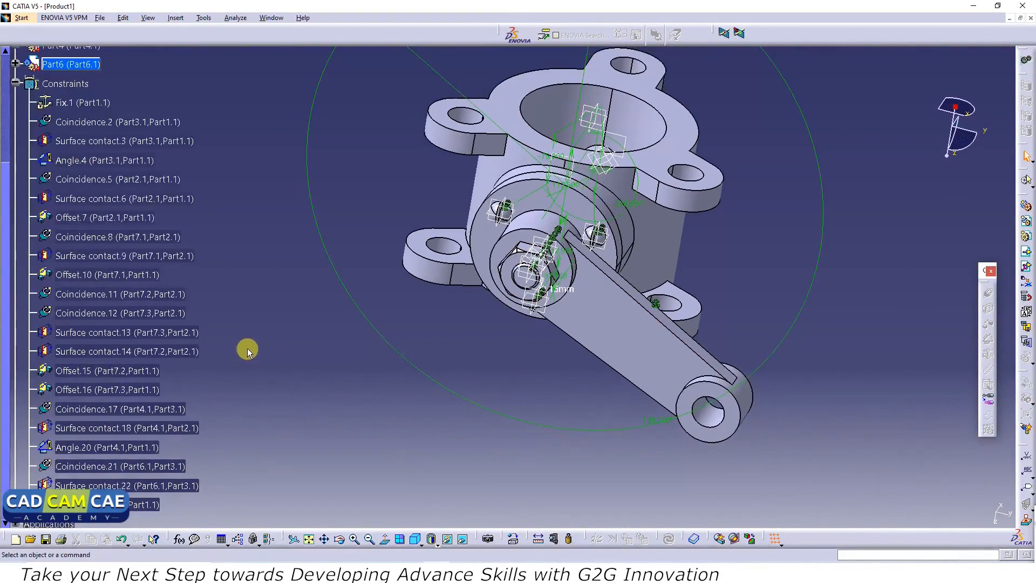
pyautogui.scroll(1, 227, 218)
pyautogui.scroll(3, 228, 217)
pyautogui.click(70, 161)
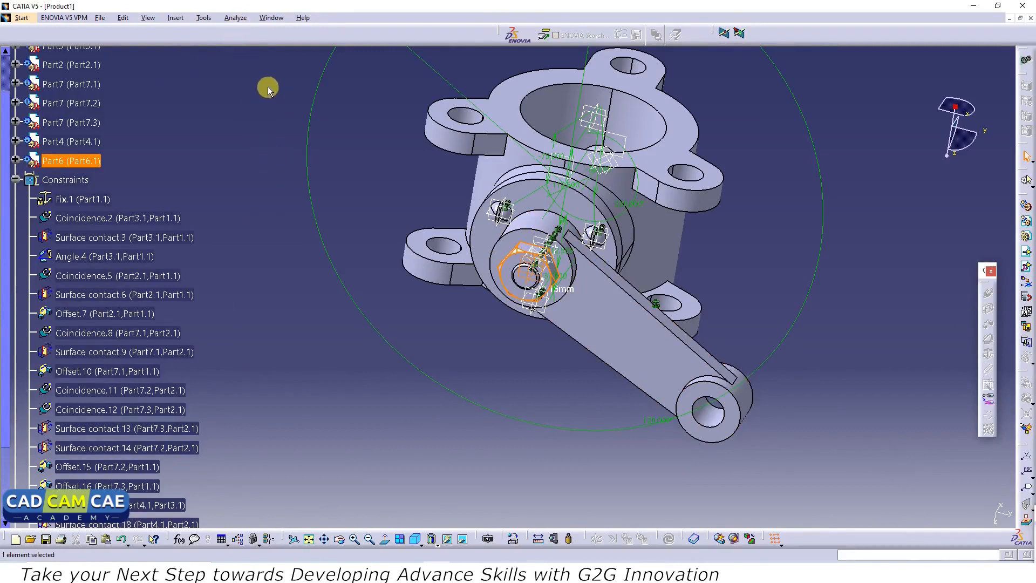
pyautogui.click(235, 18)
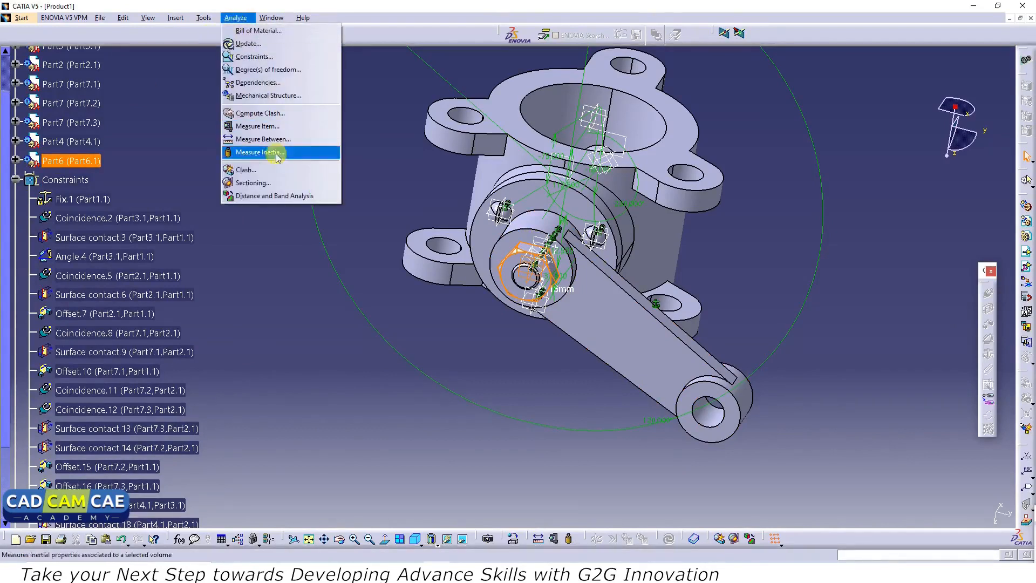
pyautogui.click(262, 70)
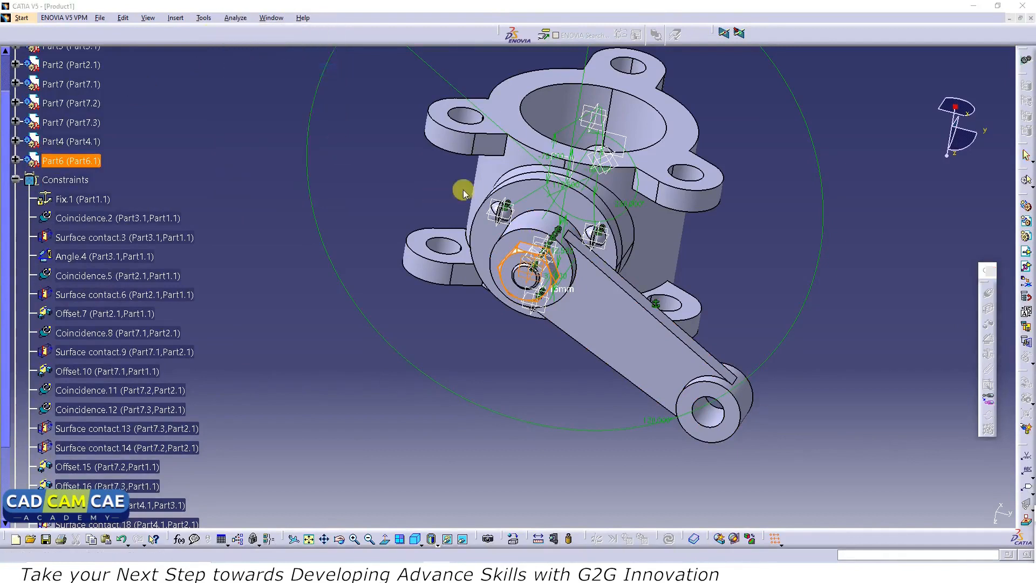
pyautogui.click(587, 308)
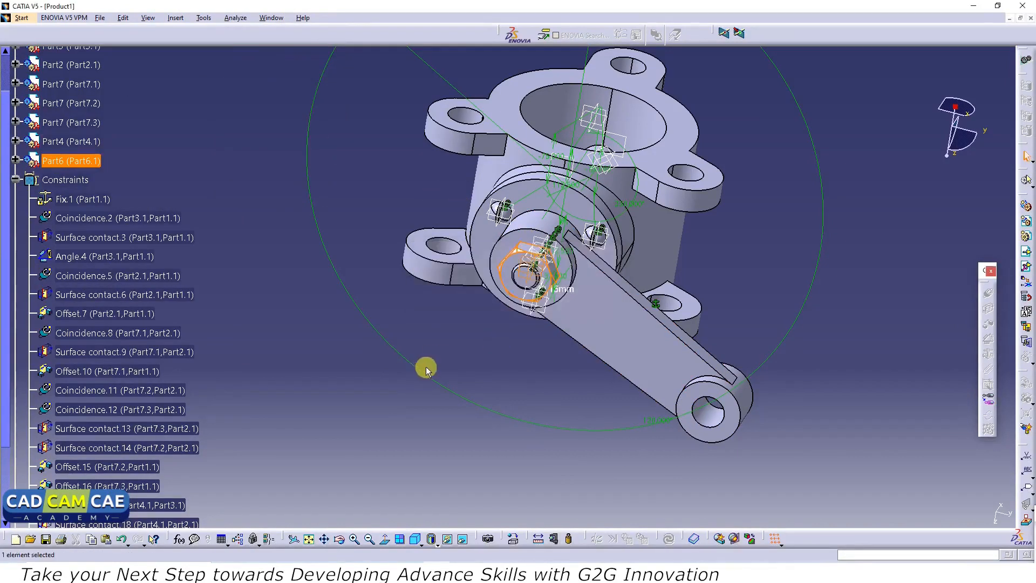
pyautogui.click(425, 367)
# Hide all coincidence, surface contact and offset constraints from Coincidence.2 through Surface contact.18, leaving out Angle.4.
pyautogui.moveTo(423, 360); pyautogui.dragTo(421, 380, button='middle')
pyautogui.moveTo(570, 277); pyautogui.dragTo(497, 310, button='middle')
pyautogui.scroll(-1, 179, 336)
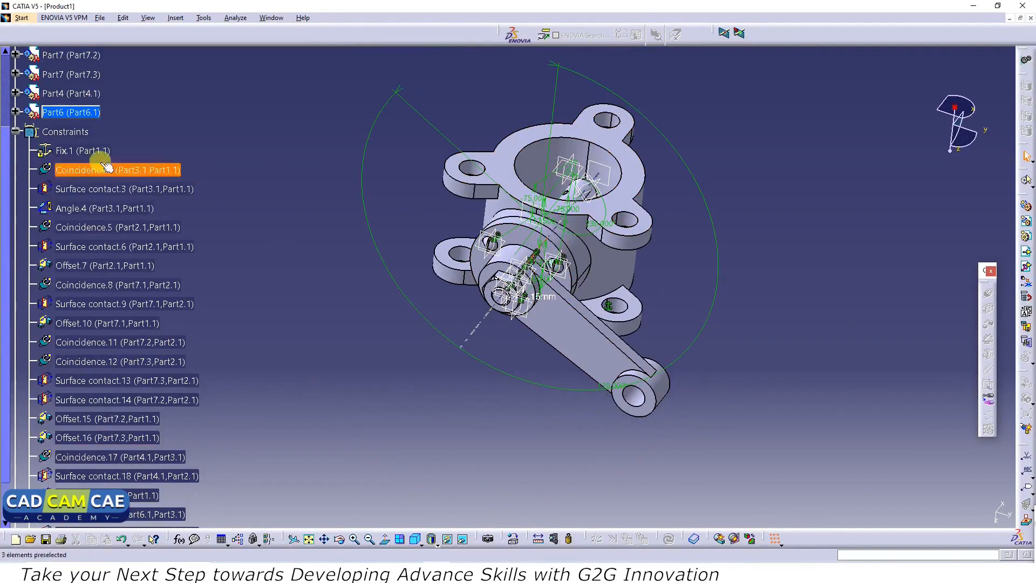
pyautogui.moveTo(80, 418); pyautogui.dragTo(79, 496)
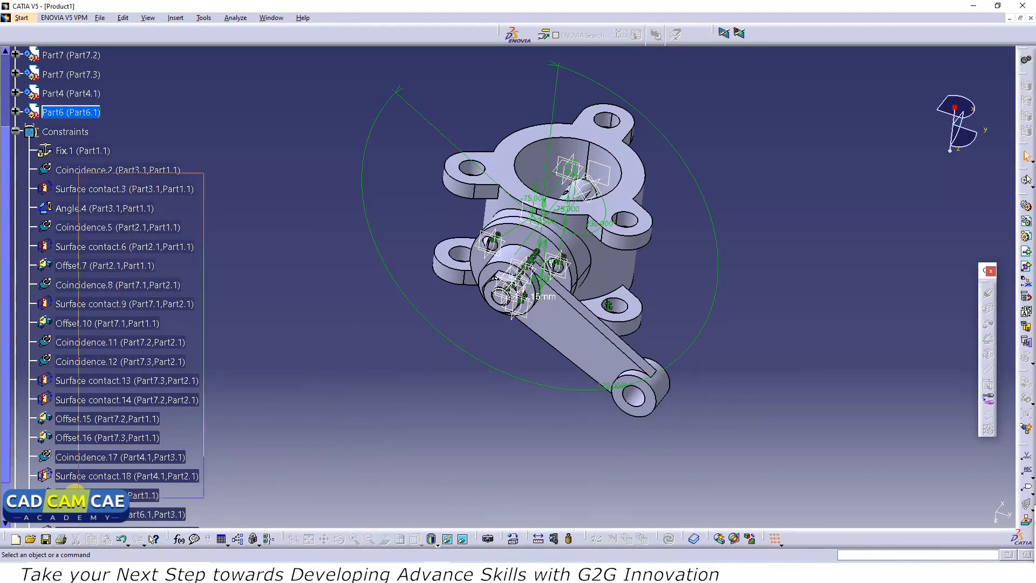
pyautogui.scroll(-3, 33, 205)
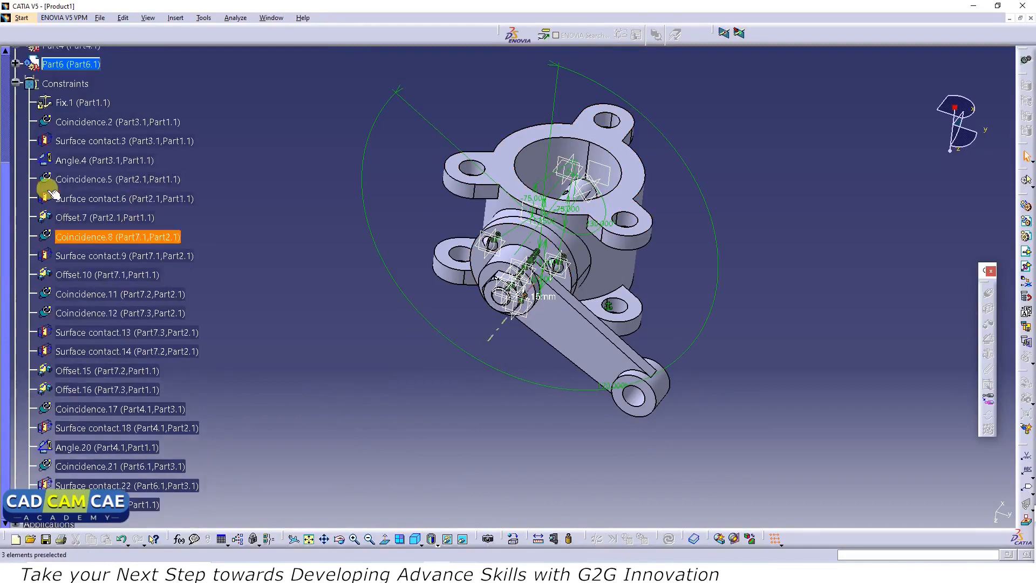
pyautogui.keyDown('ctrl'); pyautogui.click(75, 123); pyautogui.keyUp('ctrl')
pyautogui.keyDown('ctrl'); pyautogui.click(73, 141); pyautogui.keyUp('ctrl')
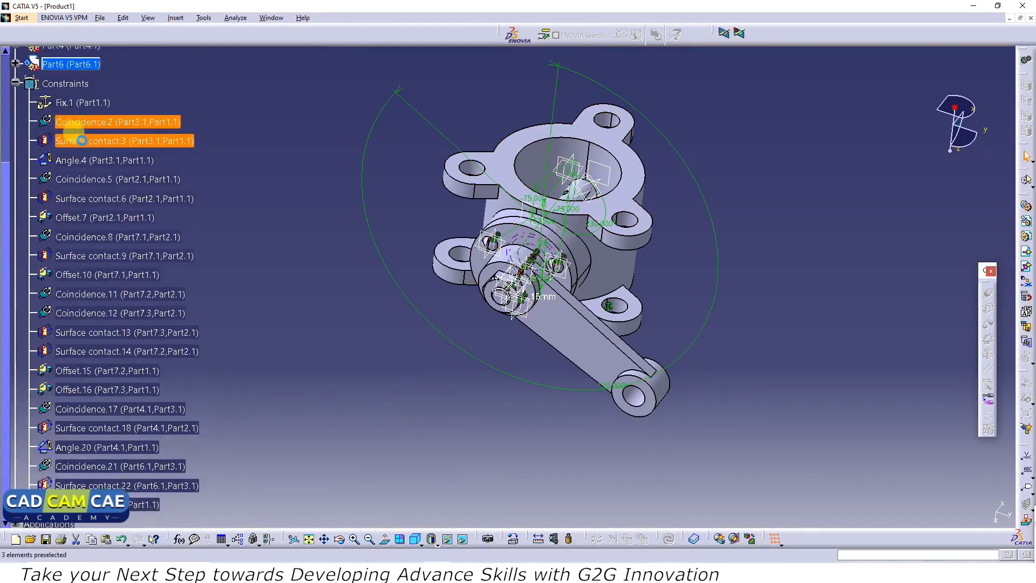
pyautogui.keyDown('ctrl'); pyautogui.click(90, 179); pyautogui.keyUp('ctrl')
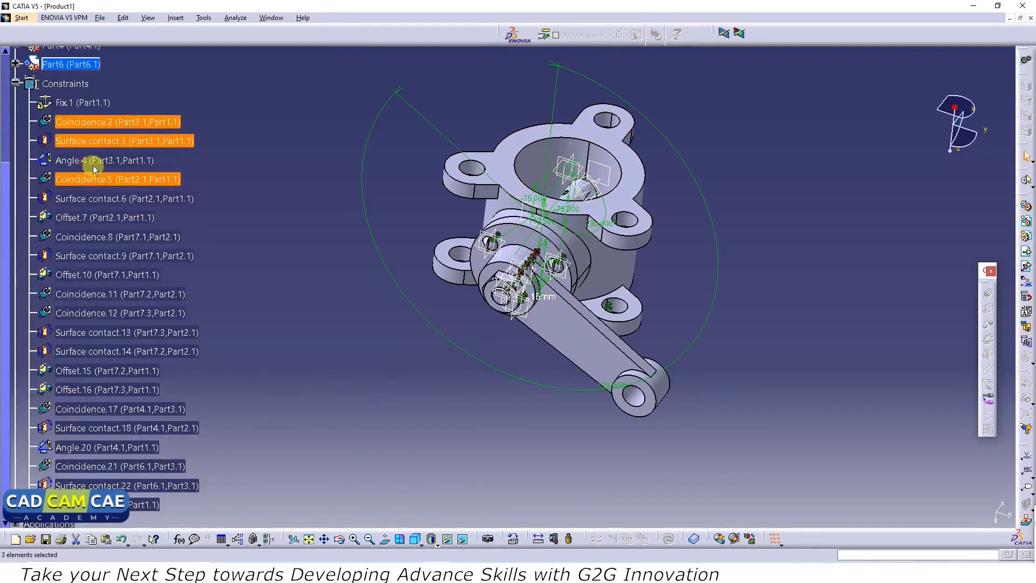
pyautogui.keyDown('ctrl'); pyautogui.click(89, 200); pyautogui.keyUp('ctrl')
pyautogui.keyDown('ctrl'); pyautogui.click(86, 218); pyautogui.keyUp('ctrl')
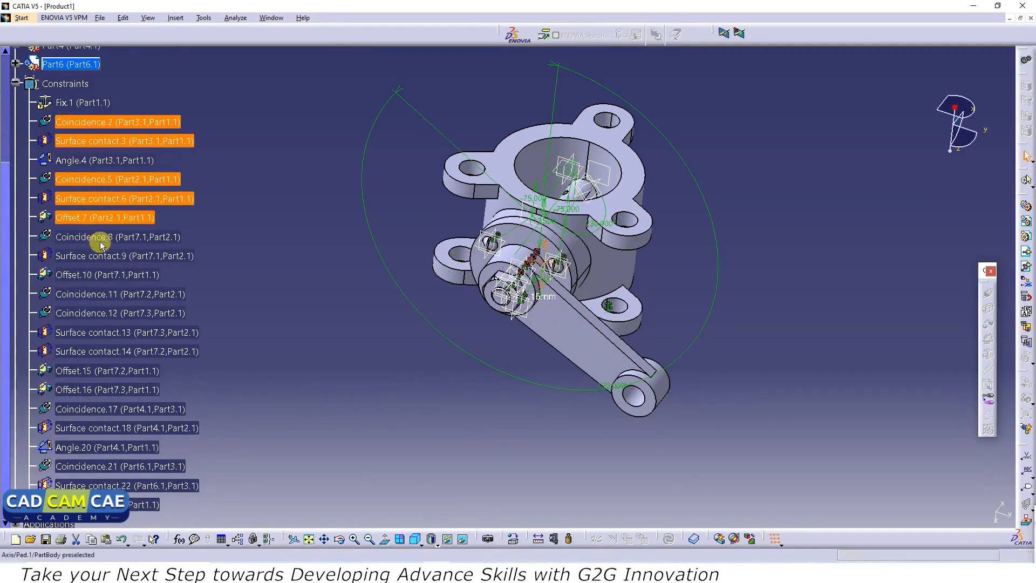
pyautogui.keyDown('ctrl'); pyautogui.click(94, 237); pyautogui.keyUp('ctrl')
pyautogui.keyDown('ctrl'); pyautogui.click(97, 255); pyautogui.keyUp('ctrl')
pyautogui.keyDown('ctrl'); pyautogui.click(105, 276); pyautogui.keyUp('ctrl')
pyautogui.keyDown('ctrl'); pyautogui.click(94, 294); pyautogui.keyUp('ctrl')
pyautogui.keyDown('ctrl'); pyautogui.click(110, 332); pyautogui.keyUp('ctrl')
pyautogui.keyDown('ctrl'); pyautogui.click(102, 313); pyautogui.keyUp('ctrl')
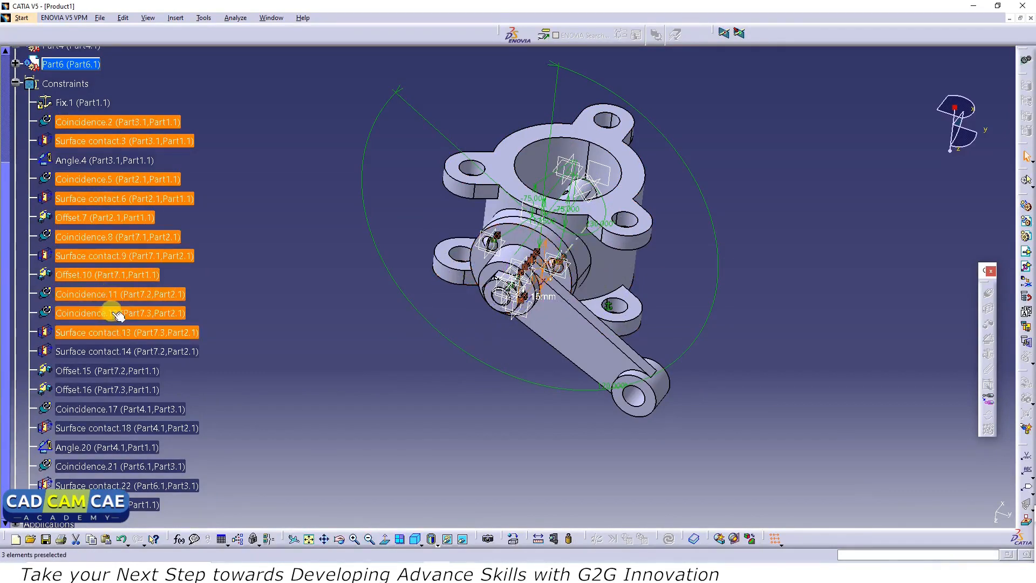
pyautogui.keyDown('ctrl'); pyautogui.click(103, 351); pyautogui.keyUp('ctrl')
pyautogui.keyDown('ctrl'); pyautogui.click(111, 372); pyautogui.keyUp('ctrl')
pyautogui.keyDown('ctrl'); pyautogui.click(127, 390); pyautogui.keyUp('ctrl')
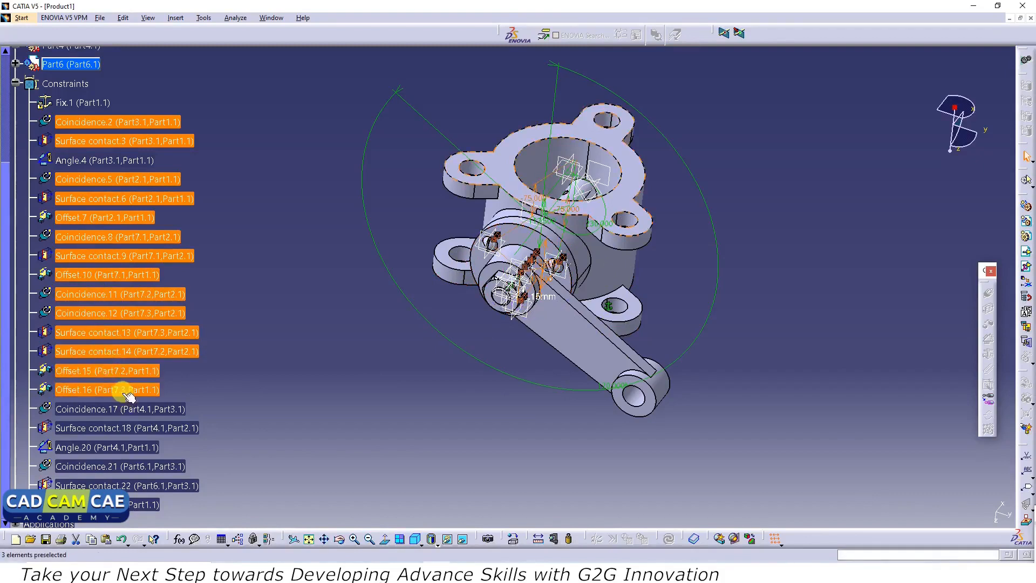
pyautogui.keyDown('ctrl'); pyautogui.click(132, 408); pyautogui.keyUp('ctrl')
pyautogui.keyDown('ctrl'); pyautogui.click(124, 427); pyautogui.keyUp('ctrl')
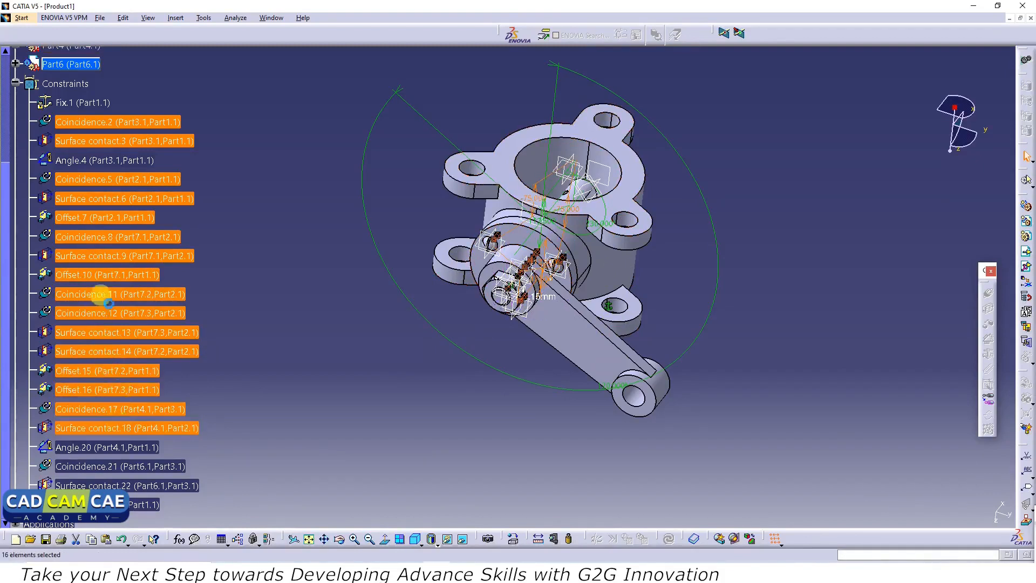
pyautogui.rightClick(142, 315)
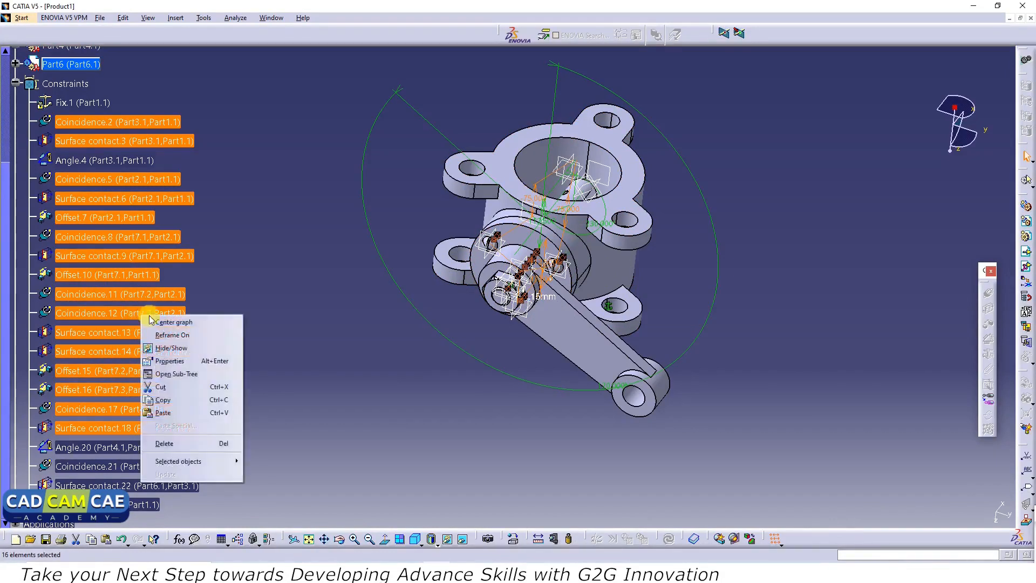
pyautogui.click(171, 348)
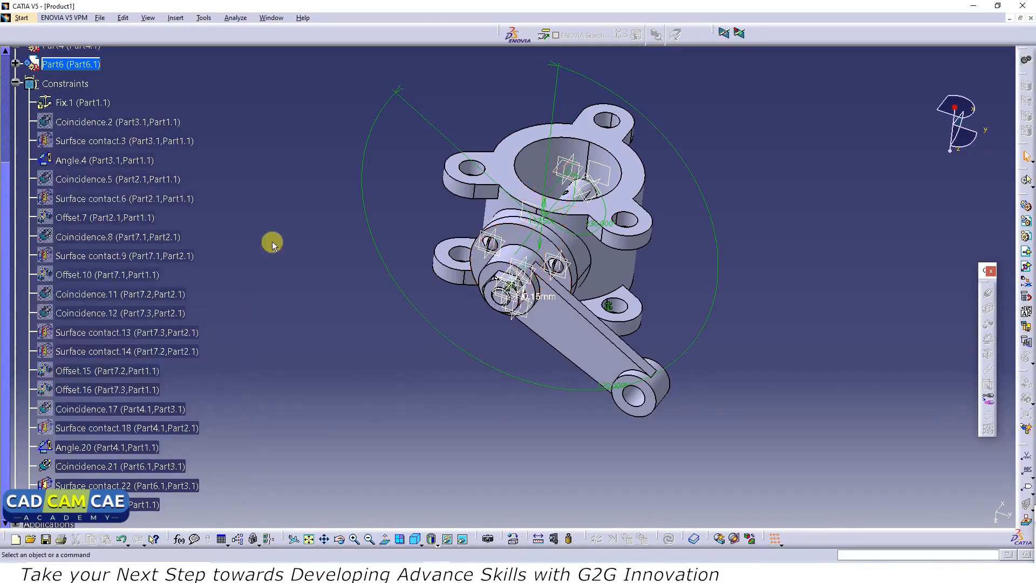
# Hide the angle constraints Angle.4 and Angle.20.
pyautogui.click(150, 259)
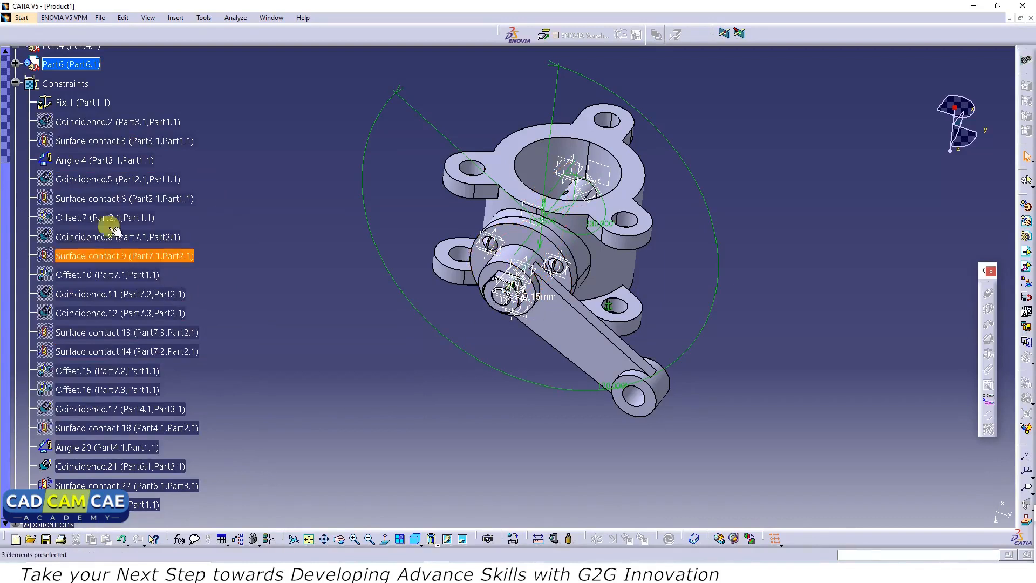
pyautogui.click(78, 159)
pyautogui.rightClick(78, 160)
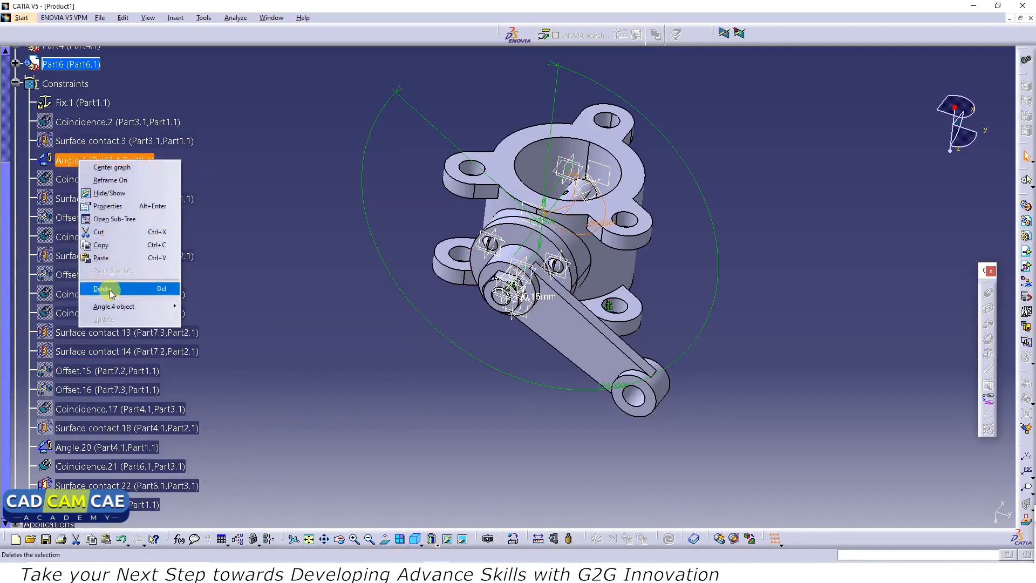
pyautogui.click(110, 182)
pyautogui.scroll(-3, 206, 189)
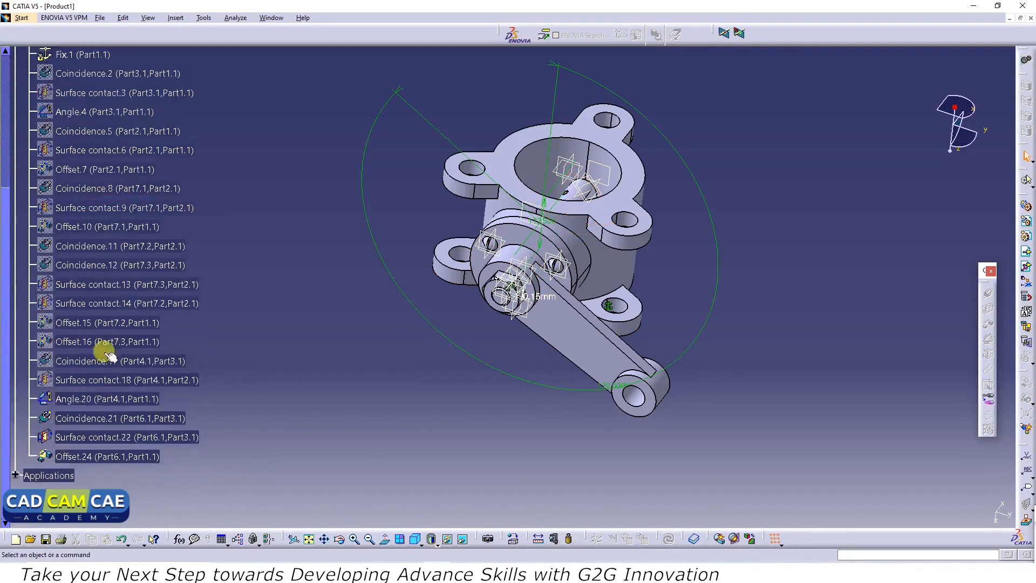
pyautogui.click(81, 399)
pyautogui.rightClick(75, 399)
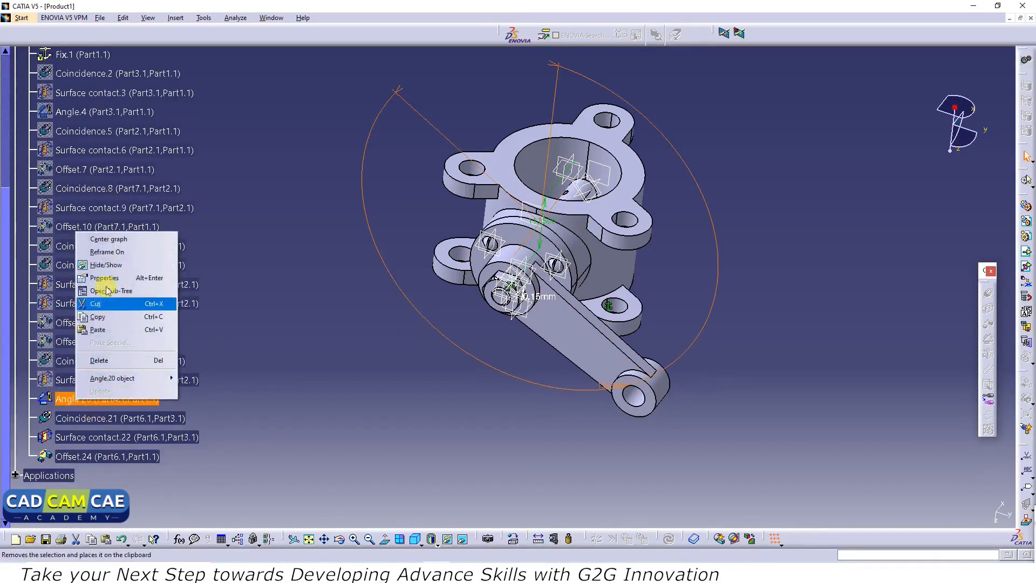
pyautogui.click(106, 265)
# Hide the nut's constraints to the shaft, Coincidence.21 and Surface contact.22.
pyautogui.click(100, 421)
pyautogui.rightClick(103, 423)
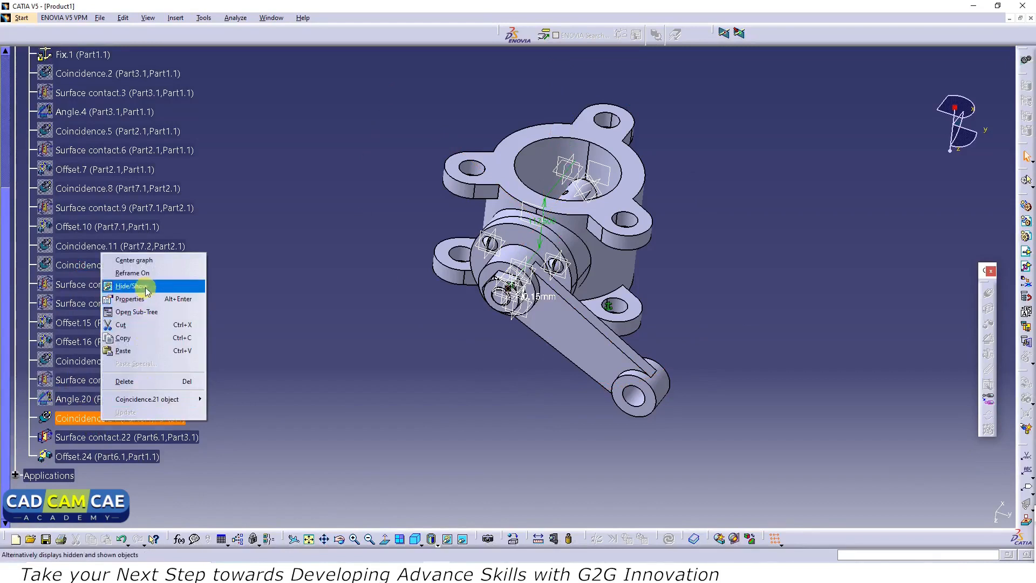
pyautogui.click(146, 291)
pyautogui.click(93, 437)
pyautogui.rightClick(95, 437)
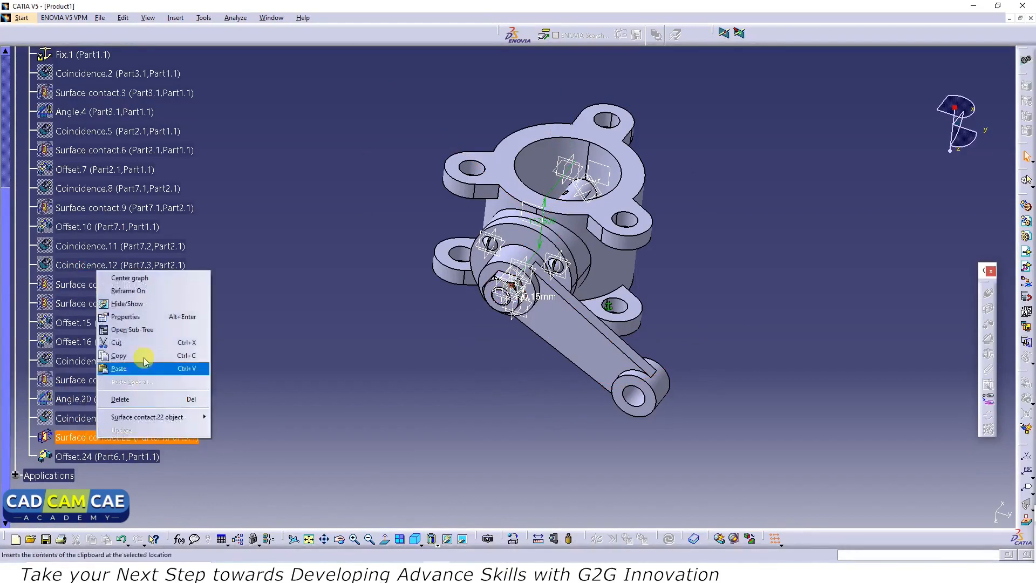
pyautogui.click(144, 303)
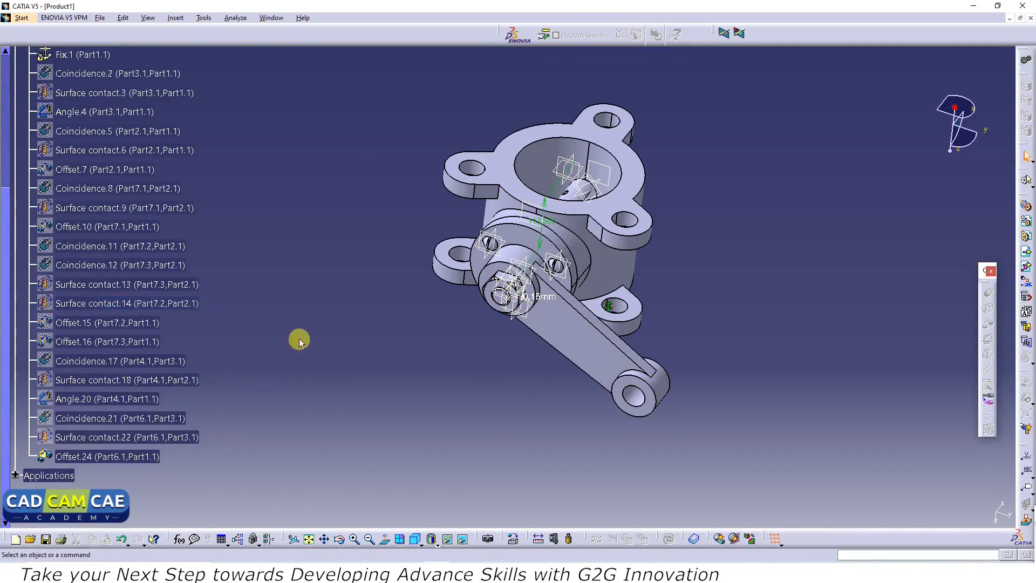
pyautogui.moveTo(325, 318); pyautogui.dragTo(414, 319, button='middle')
pyautogui.moveTo(846, 283); pyautogui.dragTo(377, 370, button='middle')
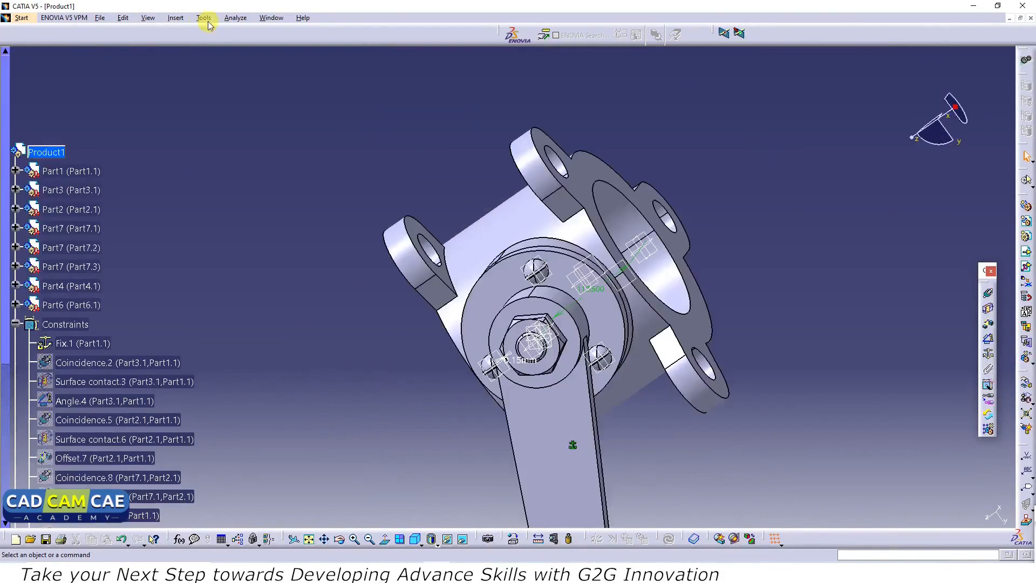
# Insert the existing Plate part into Product1 using Existing Component With Positioning.
pyautogui.click(175, 18)
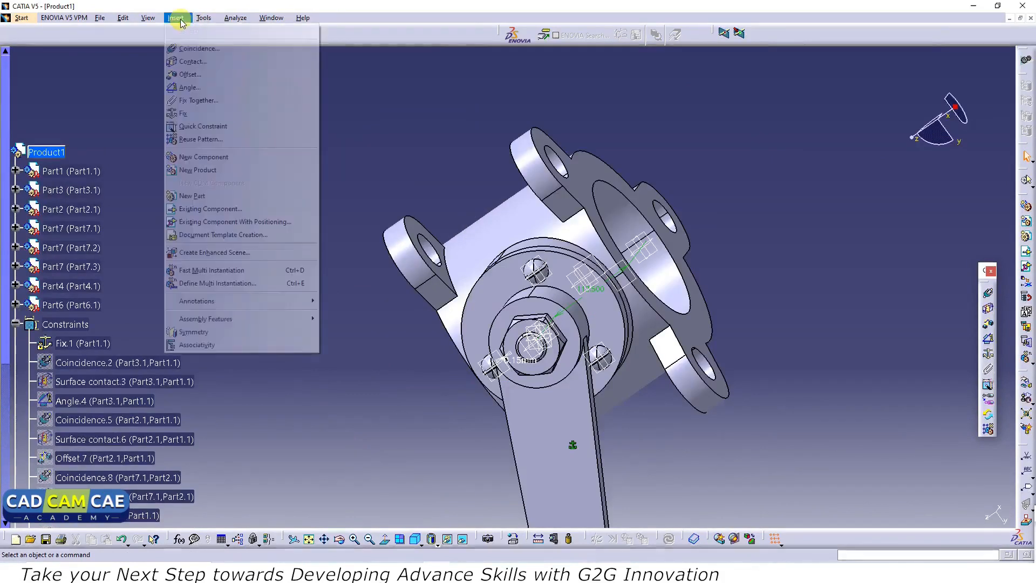
pyautogui.click(225, 221)
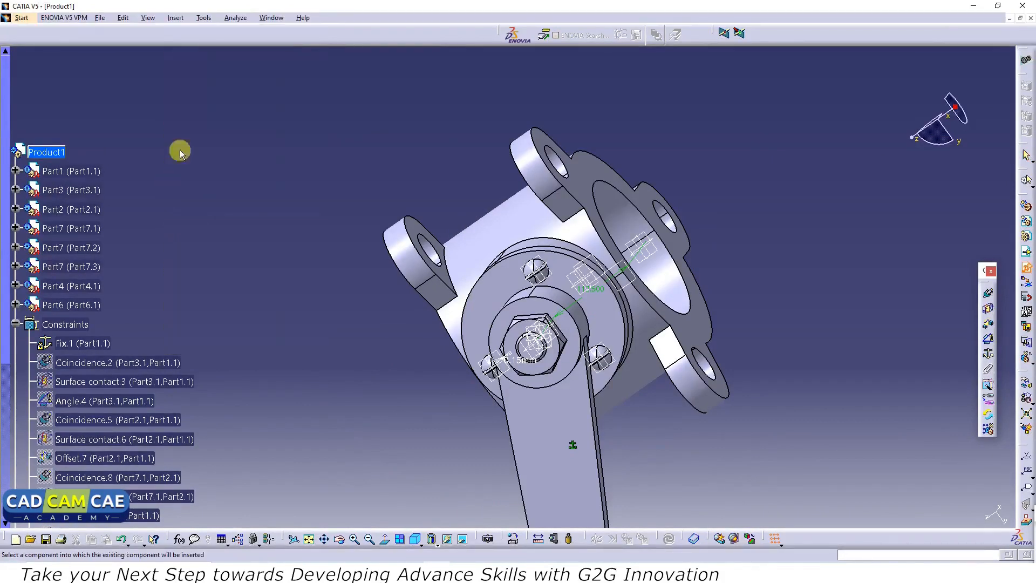
pyautogui.click(23, 150)
pyautogui.scroll(-5, 559, 320)
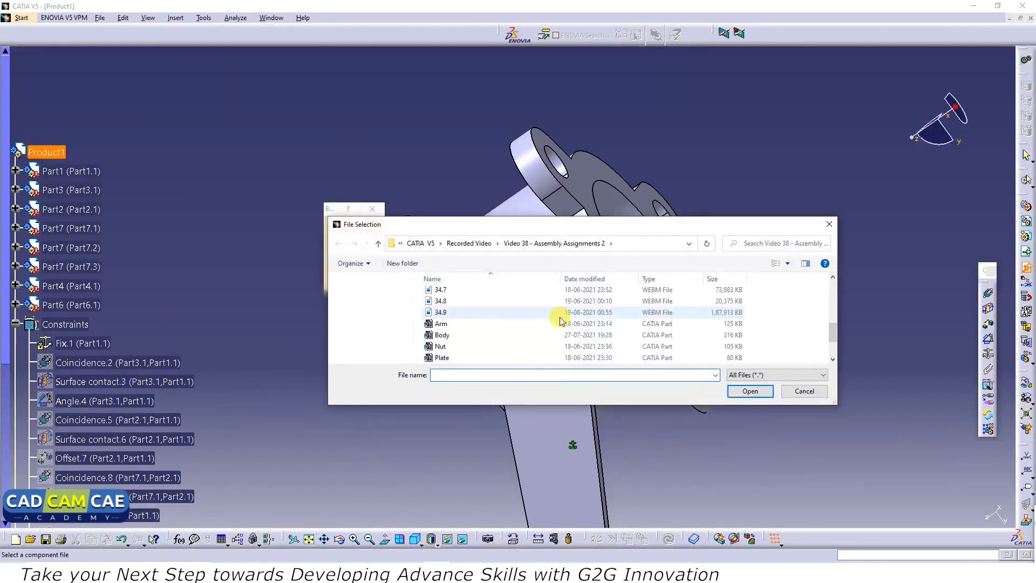
pyautogui.click(456, 315)
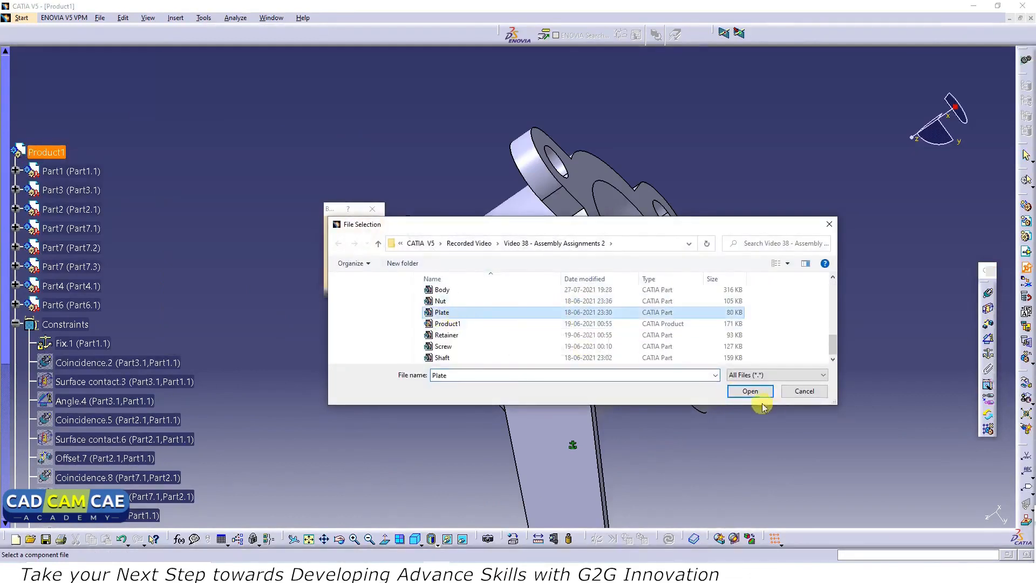
pyautogui.click(749, 391)
# Move the plate out of the body's bore to a clear spot beside the valve and accept the placement.
pyautogui.moveTo(423, 268); pyautogui.dragTo(463, 290, button='middle')
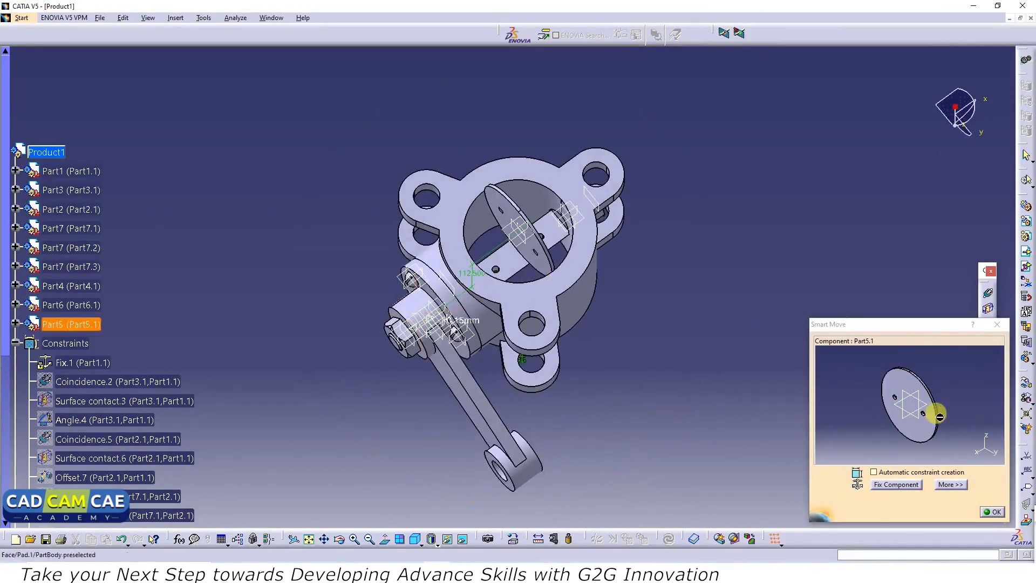
pyautogui.moveTo(522, 263); pyautogui.dragTo(735, 183)
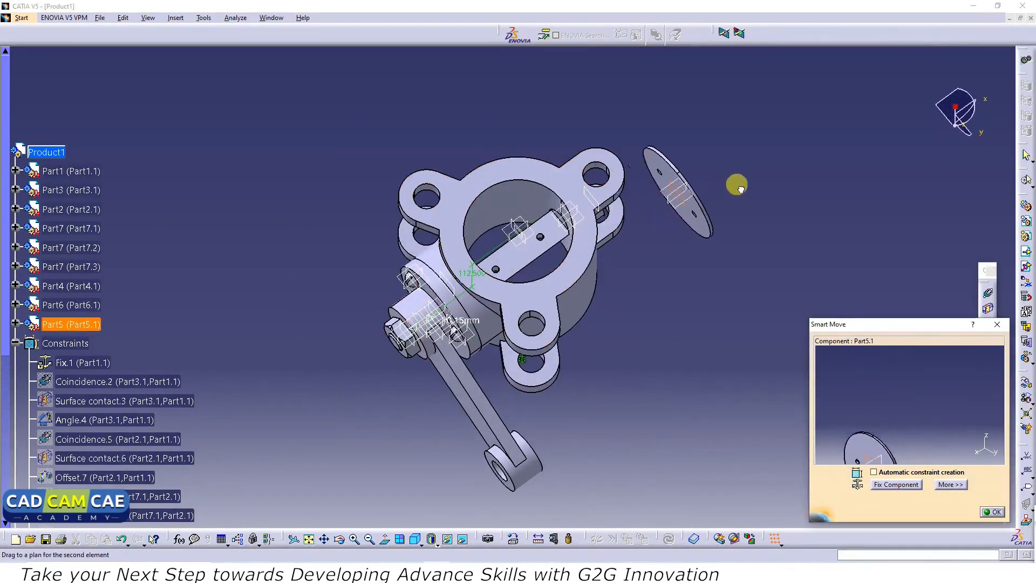
pyautogui.click(994, 513)
# Start a coincidence constraint for aligning the plate's screw hole with the shaft.
pyautogui.moveTo(665, 319); pyautogui.dragTo(689, 263, button='middle')
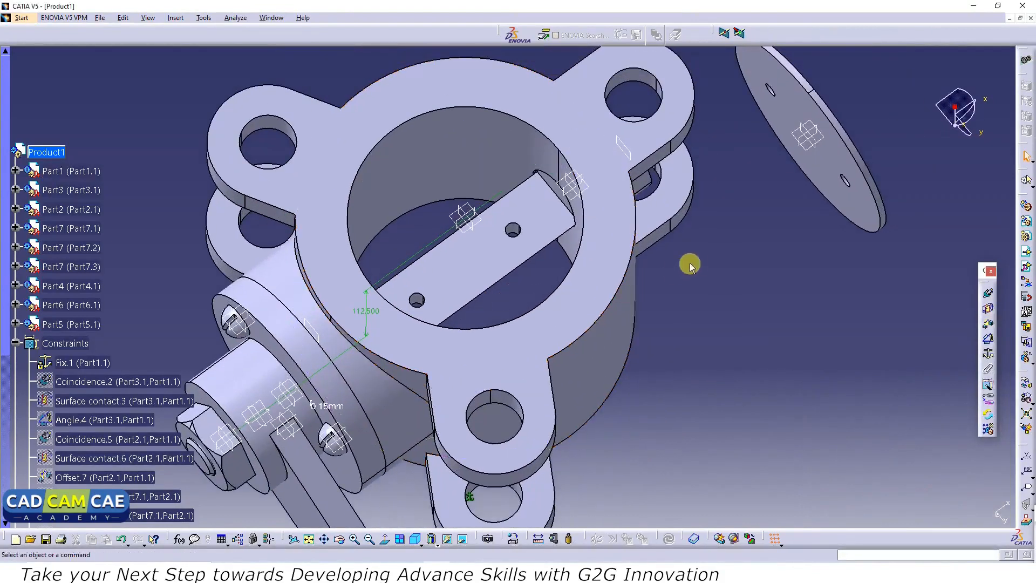
pyautogui.click(988, 295)
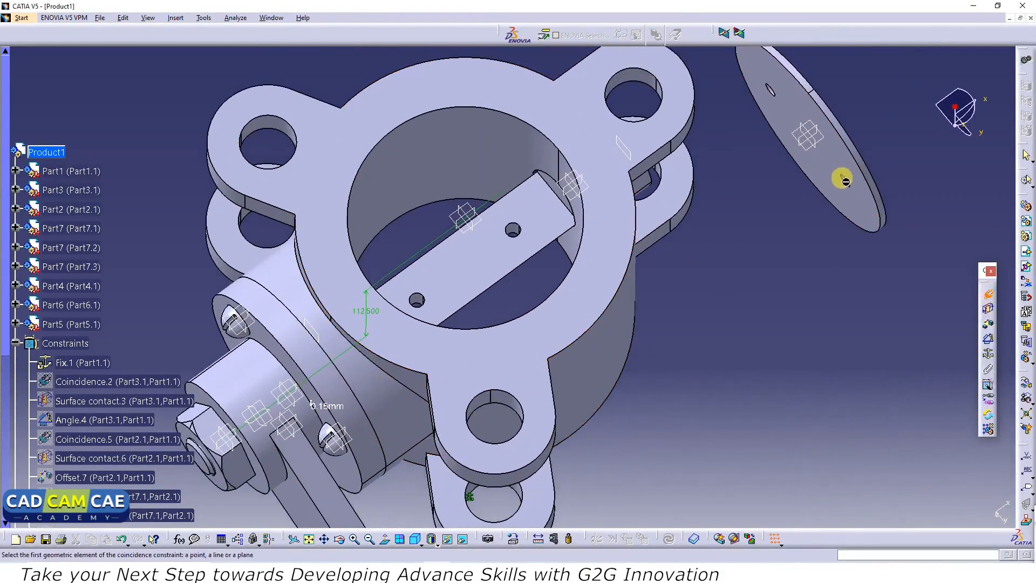